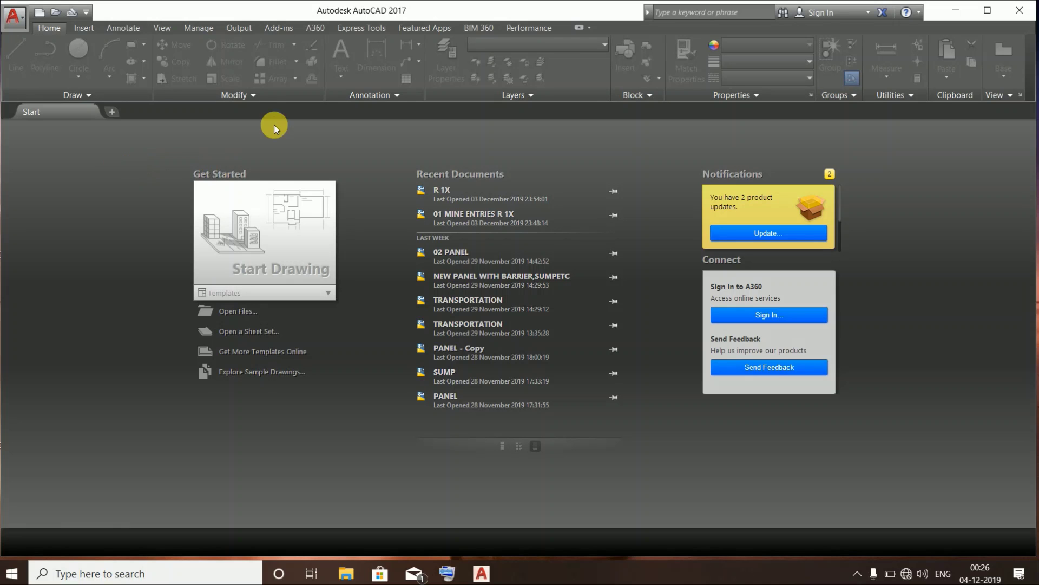
# Start a new blank drawing and turn off the grid display
pyautogui.click(256, 223)
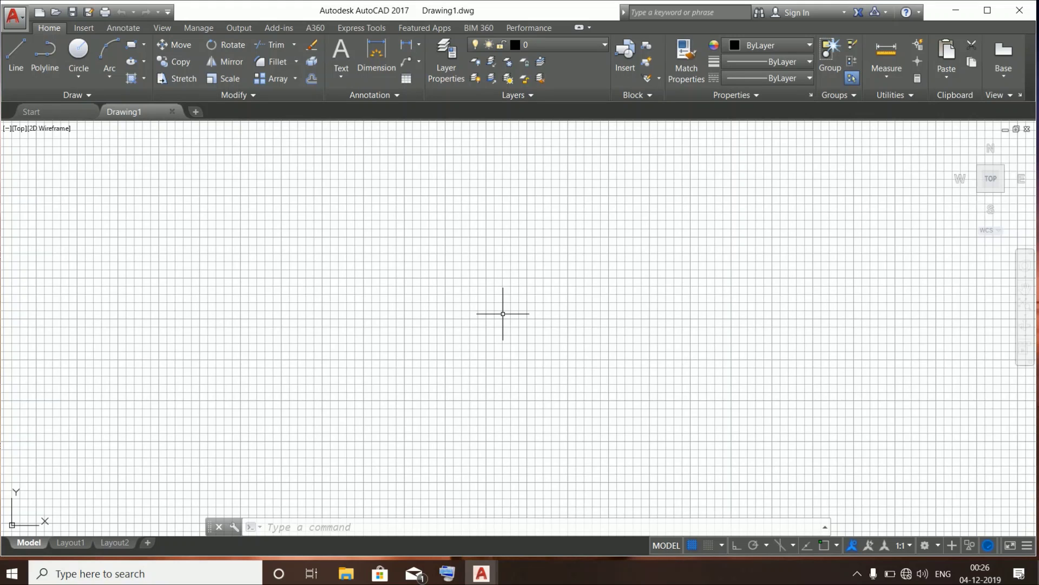
pyautogui.click(693, 544)
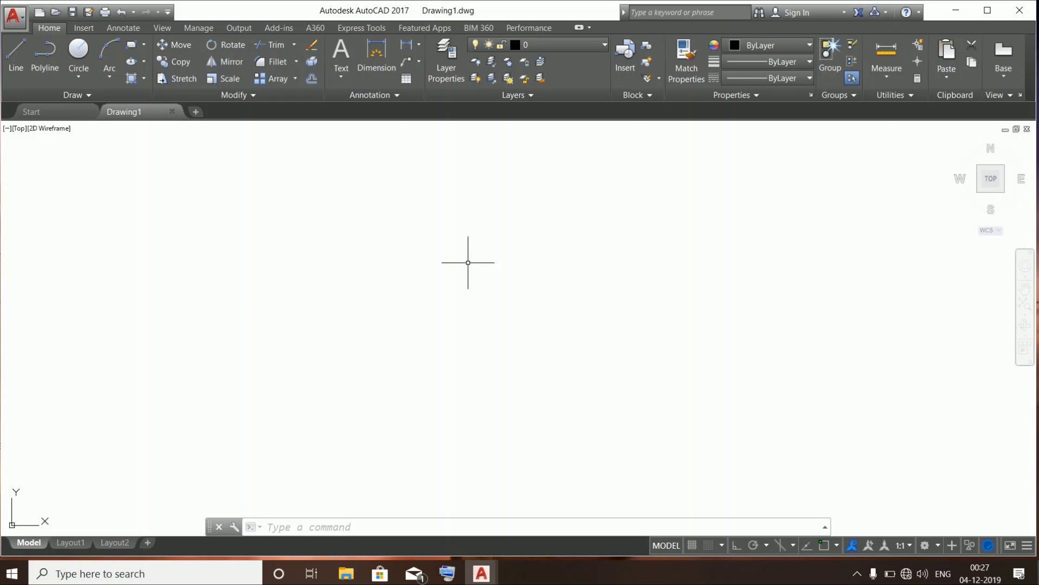
# Change the uniform background color of 2D model space to Magenta in the display options
pyautogui.rightClick(474, 252)
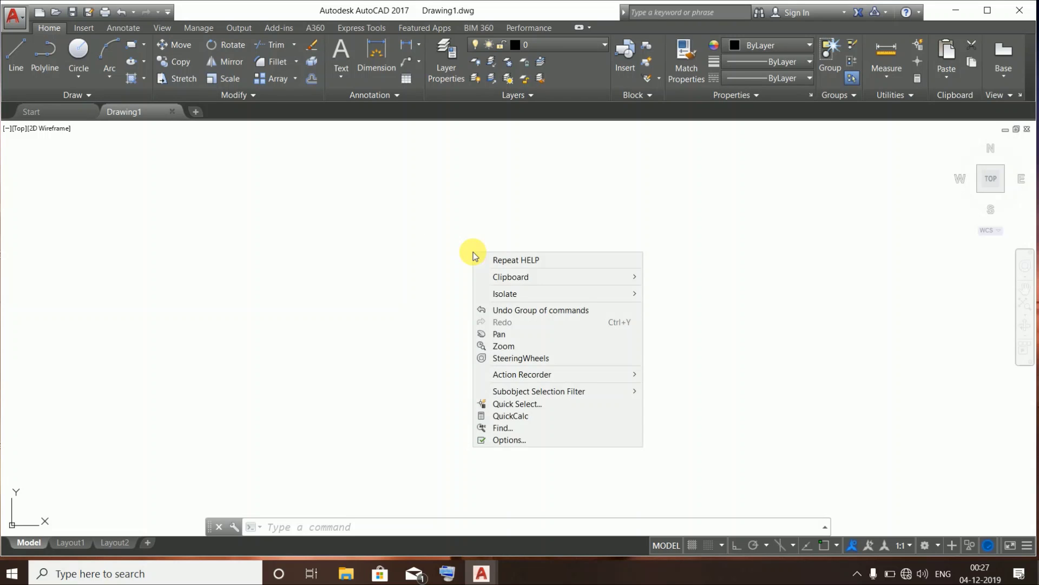
pyautogui.rightClick(441, 245)
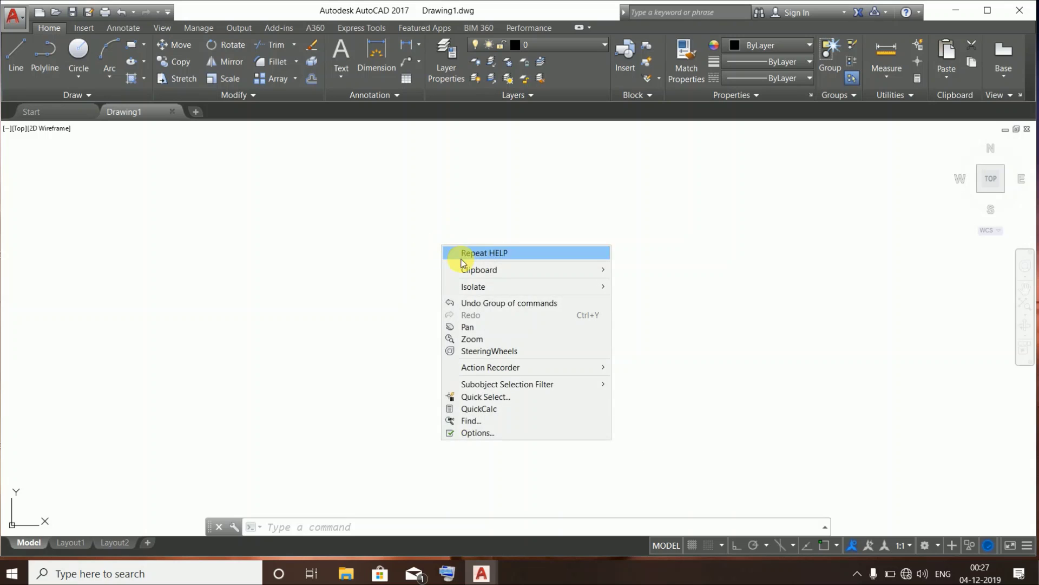
pyautogui.click(478, 433)
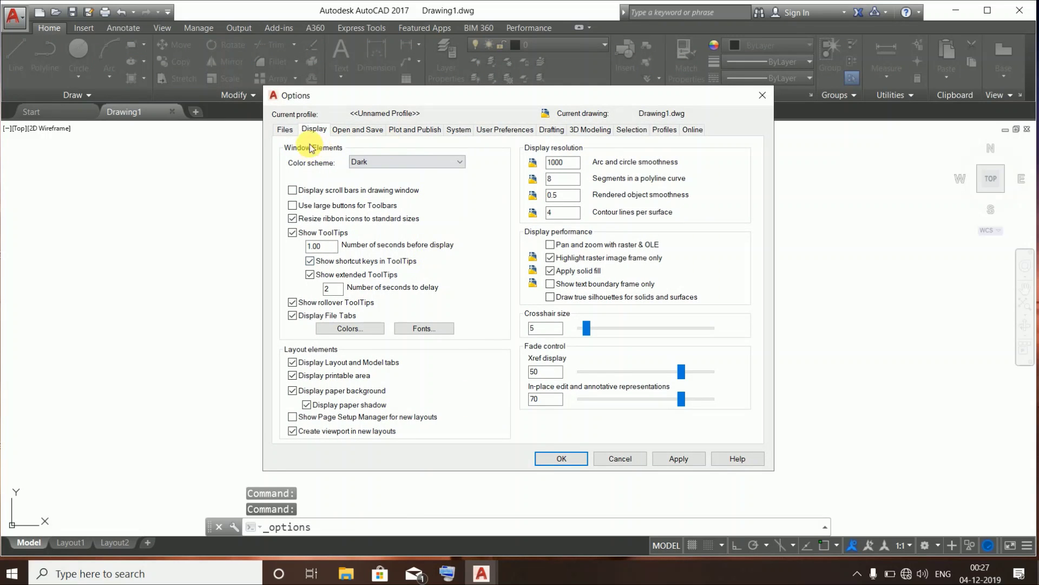
pyautogui.click(285, 130)
pyautogui.click(314, 130)
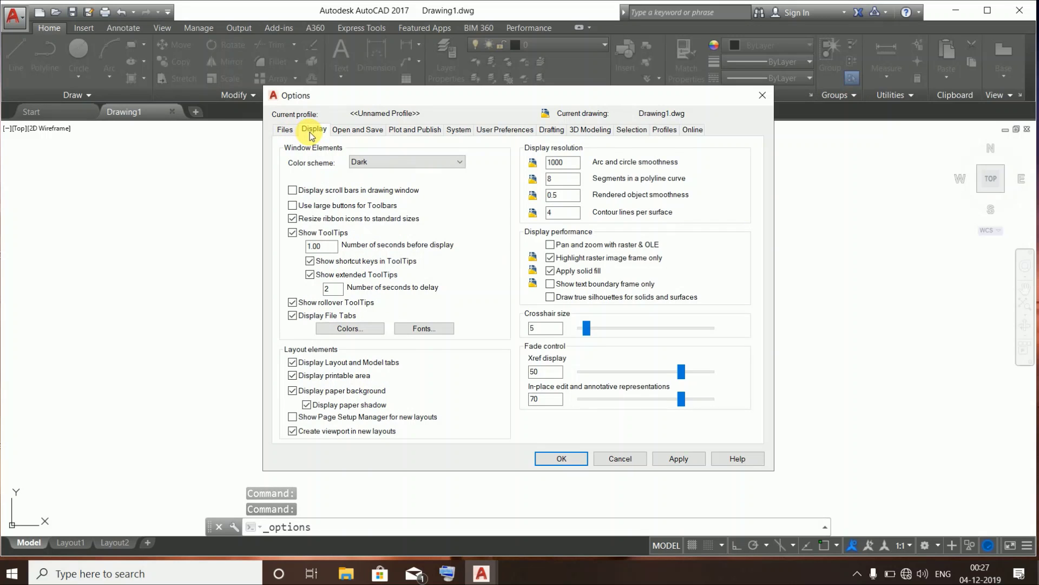
pyautogui.click(337, 332)
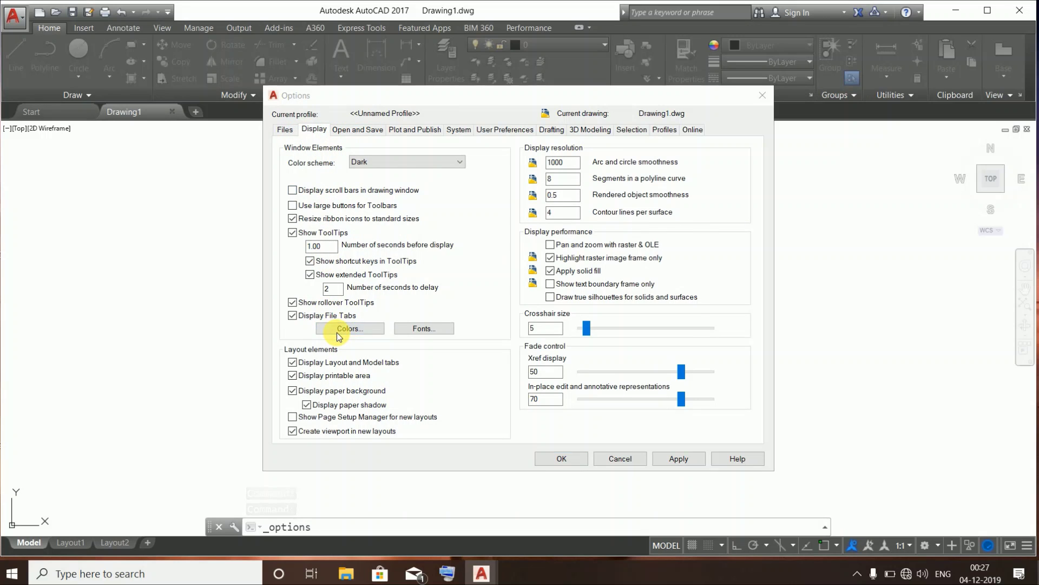
pyautogui.click(629, 138)
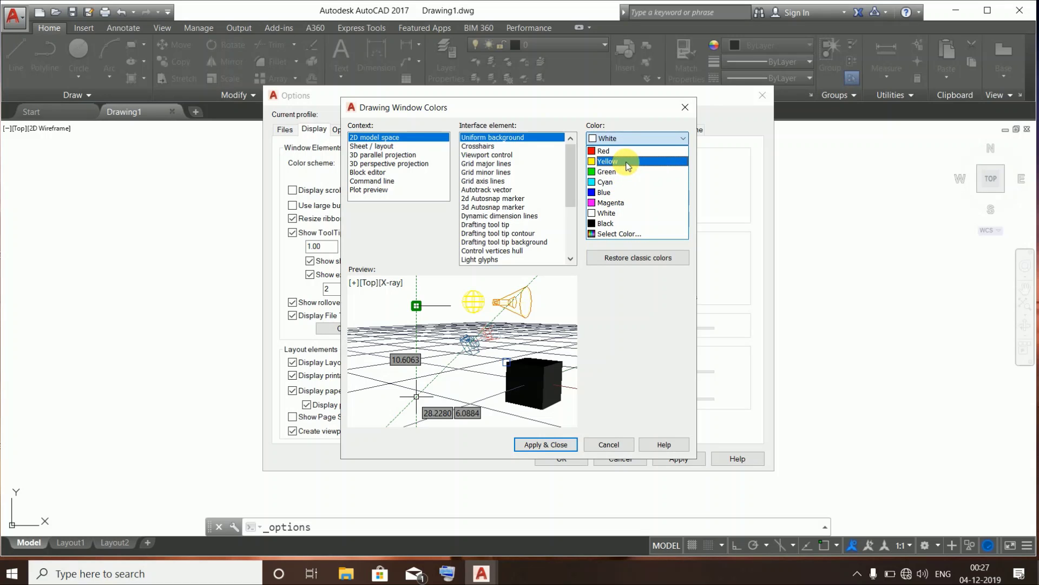
pyautogui.click(624, 204)
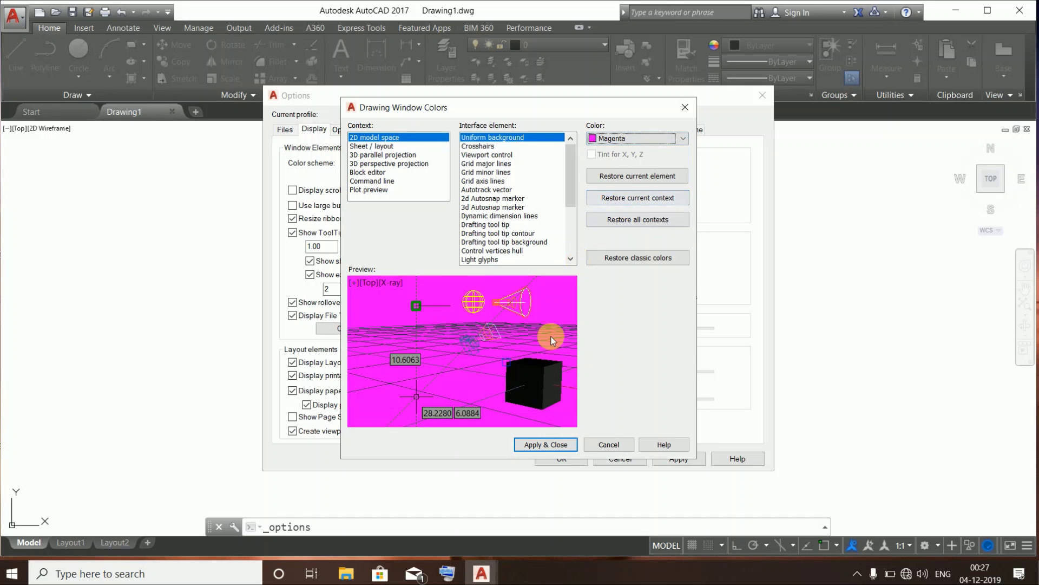
pyautogui.click(549, 443)
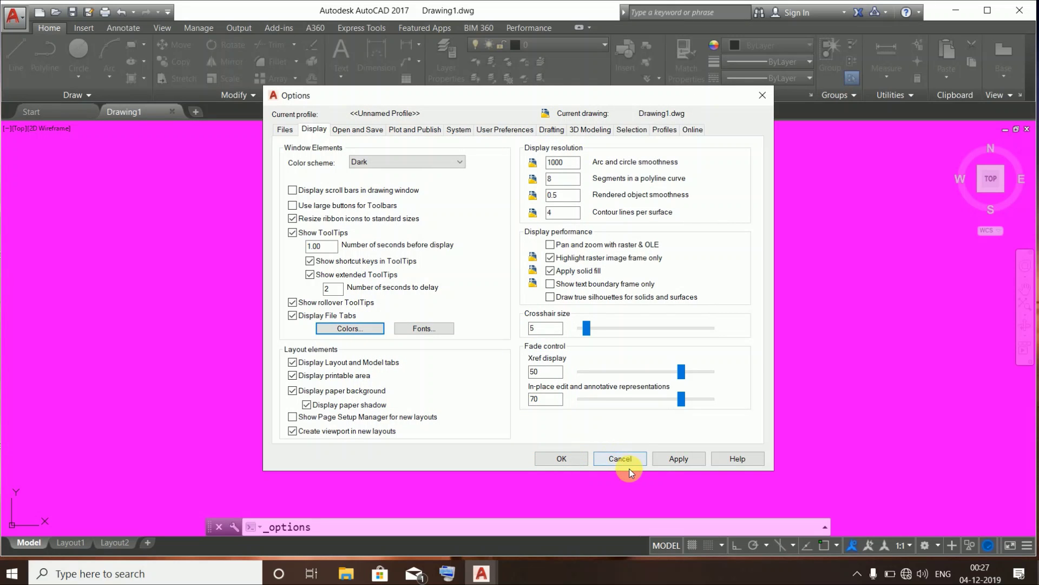
# Set the 2D model space uniform background back to White and close the options
pyautogui.click(359, 329)
pyautogui.click(630, 139)
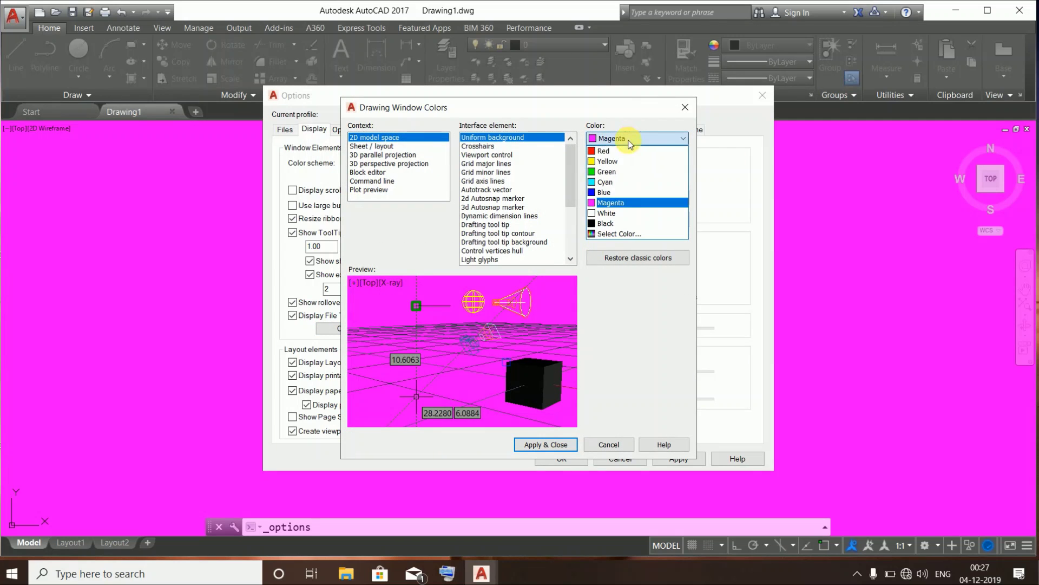
pyautogui.click(630, 213)
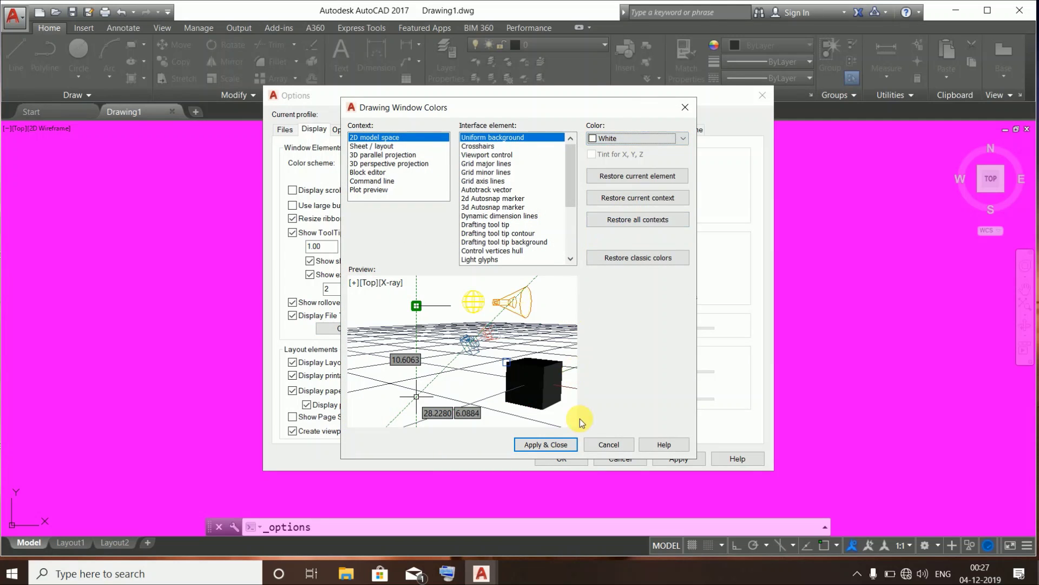
pyautogui.click(565, 444)
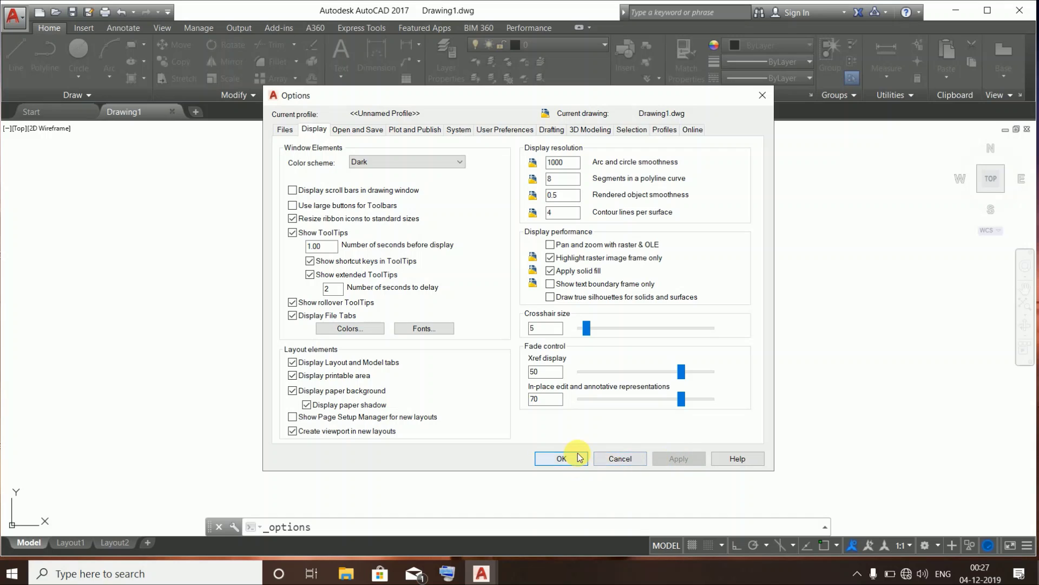
pyautogui.click(576, 460)
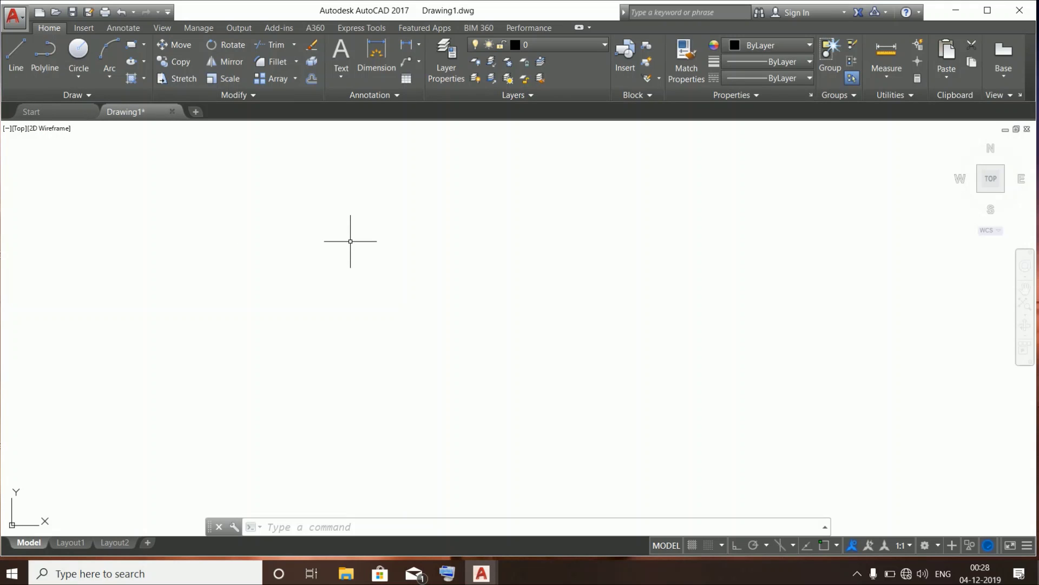
# Draw a 1000-unit line segment from a free point, sloping about 14° downward to the right
pyautogui.write('L')
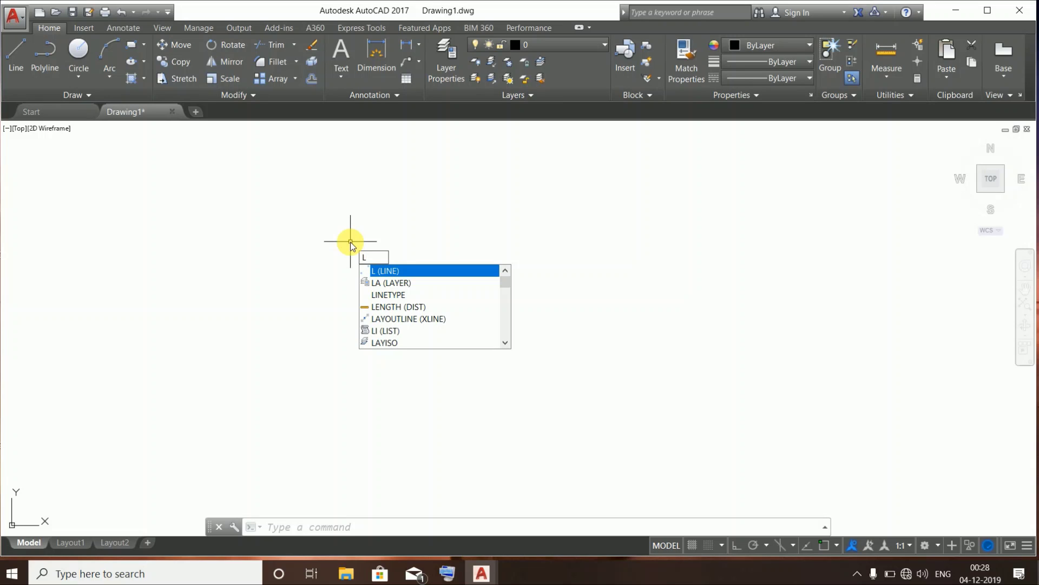
pyautogui.press('Return')
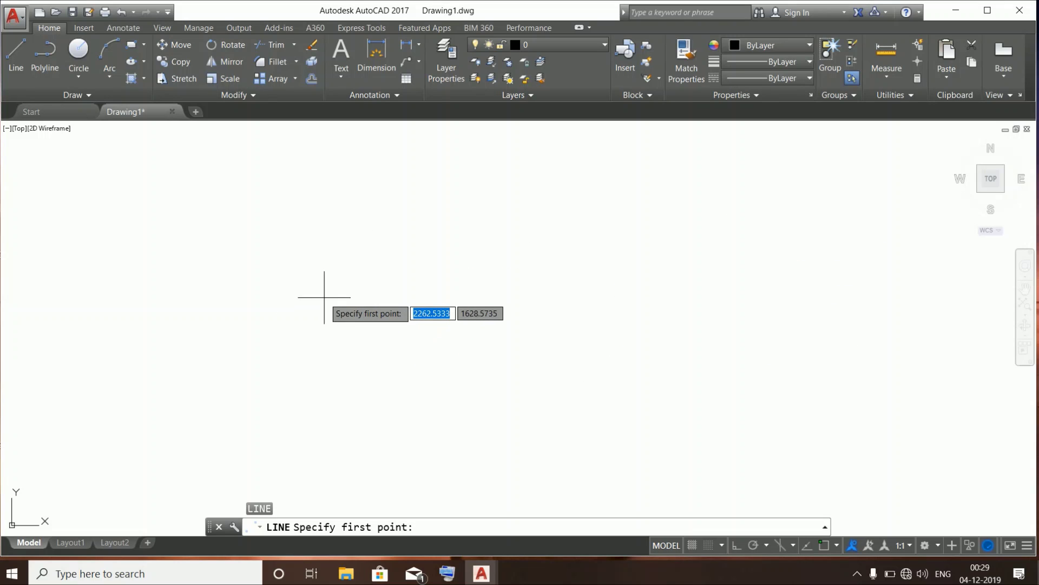
pyautogui.click(324, 298)
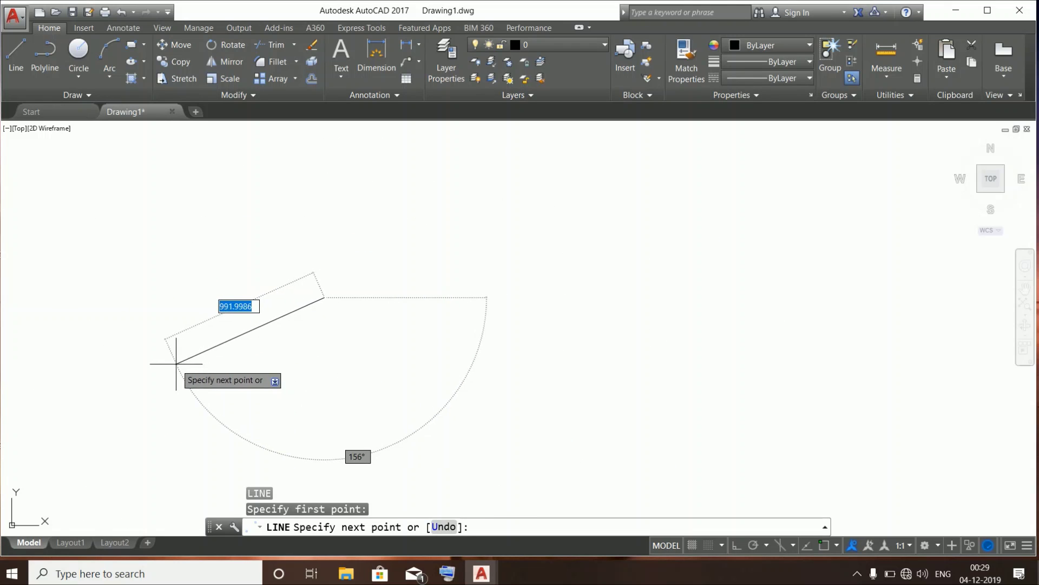
pyautogui.scroll(1, 594, 298)
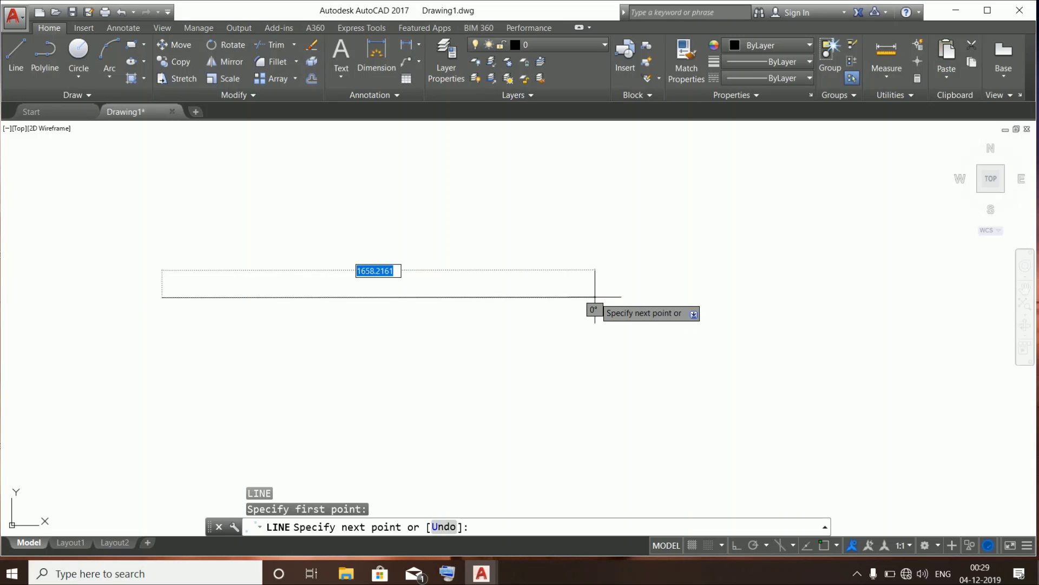
pyautogui.moveTo(449, 312); pyautogui.dragTo(713, 300, button='middle')
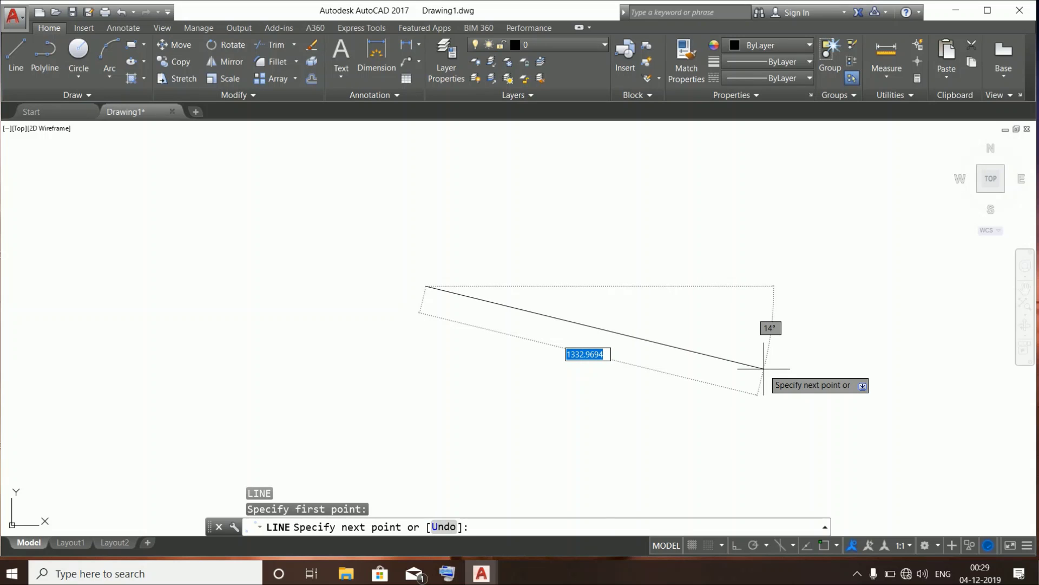
pyautogui.write('1000')
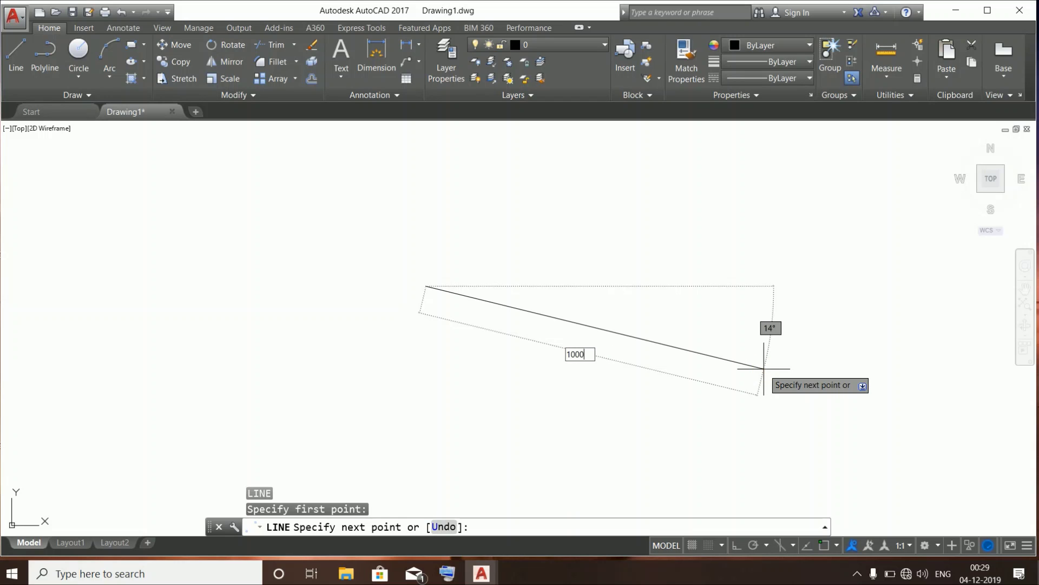
pyautogui.press('Return')
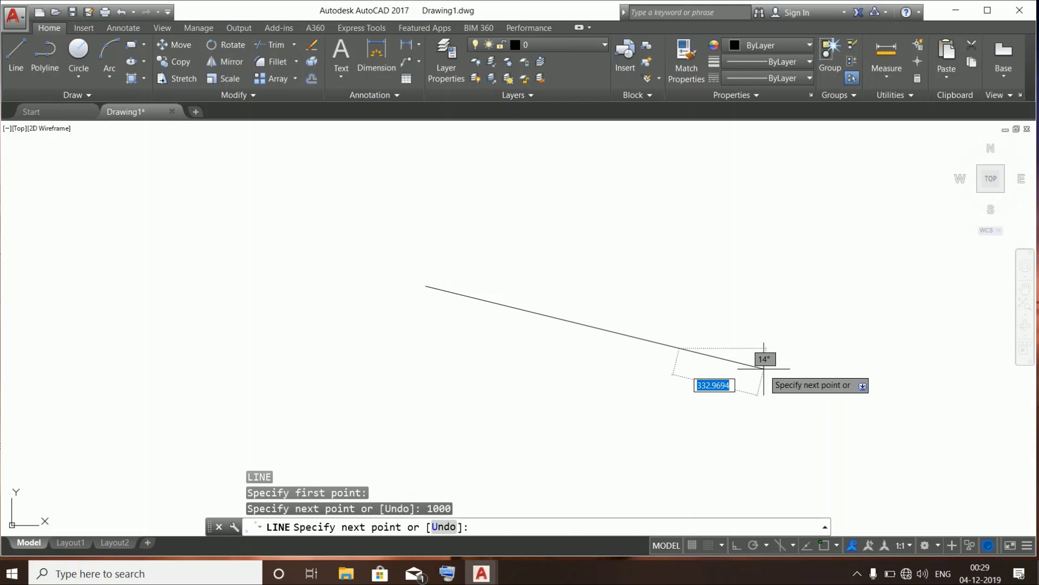
# Continue the line from the sloping segment's lower end with a 1500-unit segment straight up, and end the line
pyautogui.scroll(-3, 769, 346)
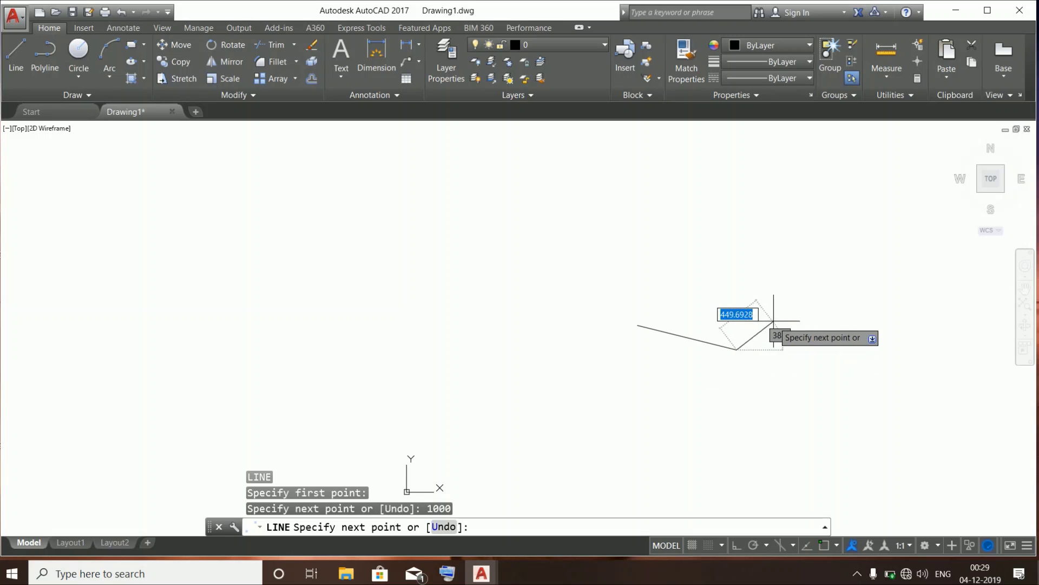
pyautogui.moveTo(775, 321); pyautogui.dragTo(596, 399, button='middle')
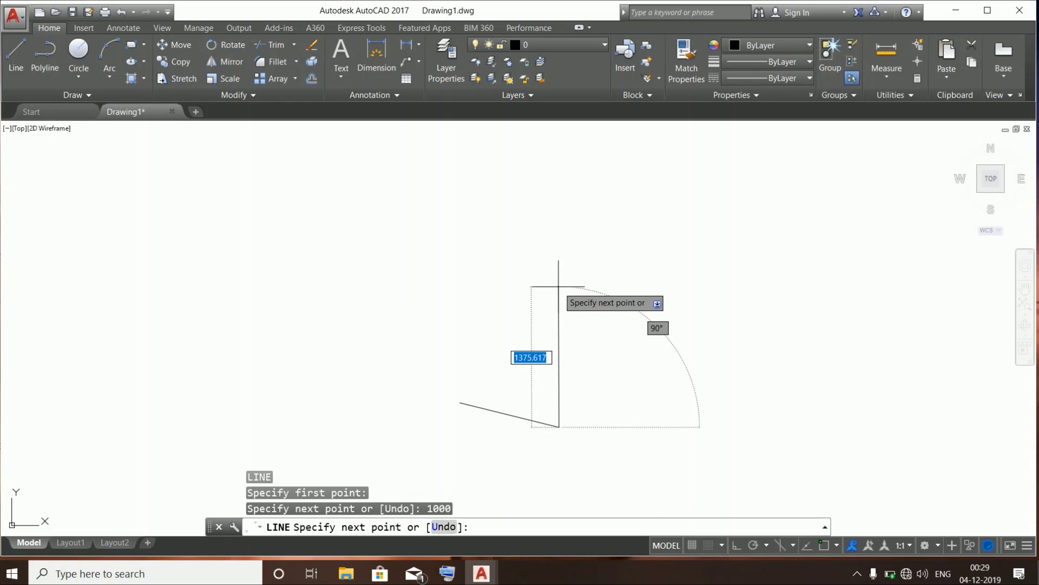
pyautogui.write('15')
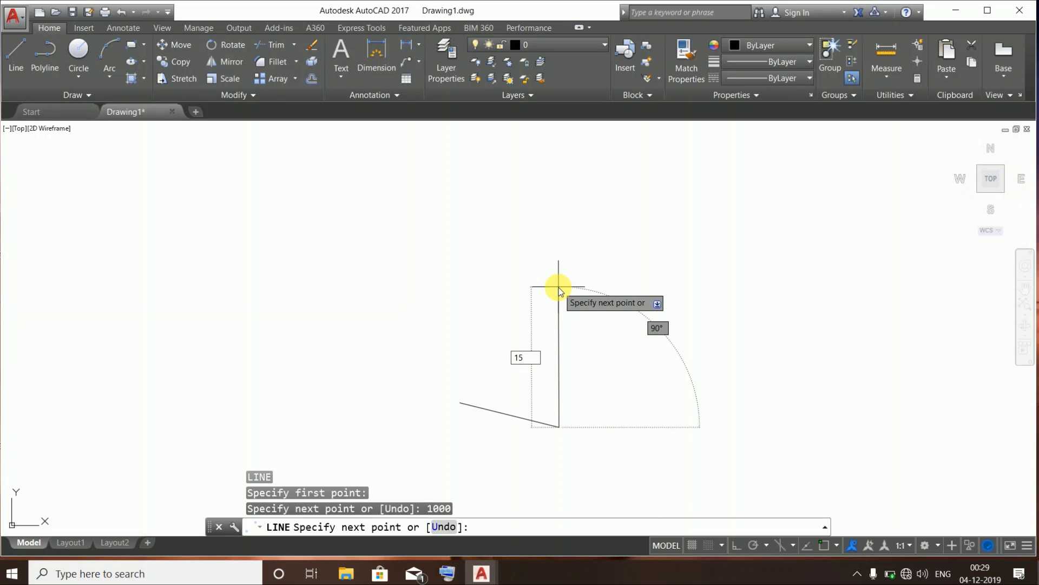
pyautogui.write('00')
pyautogui.press('Return')
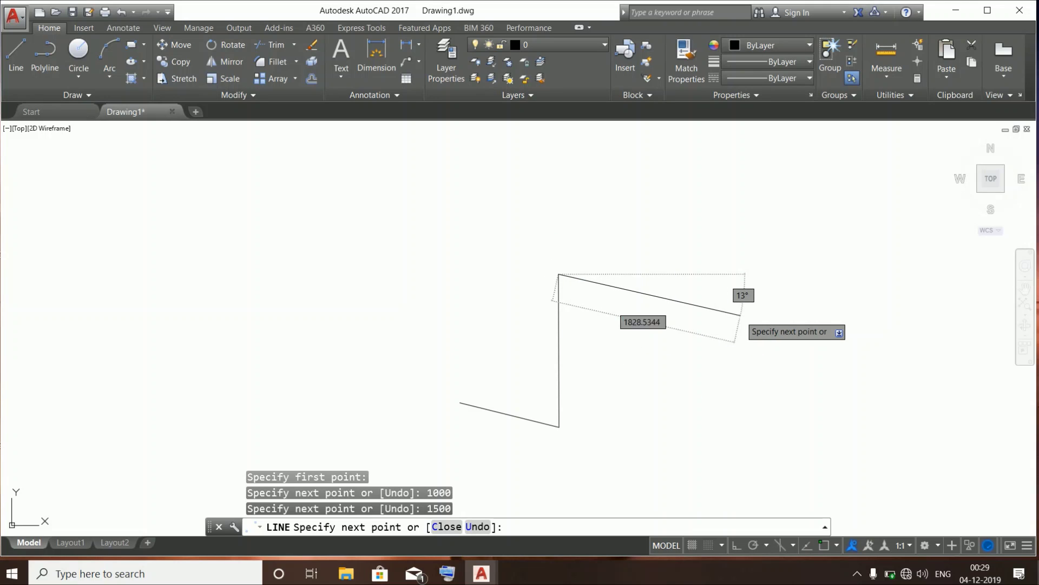
pyautogui.press('Escape')
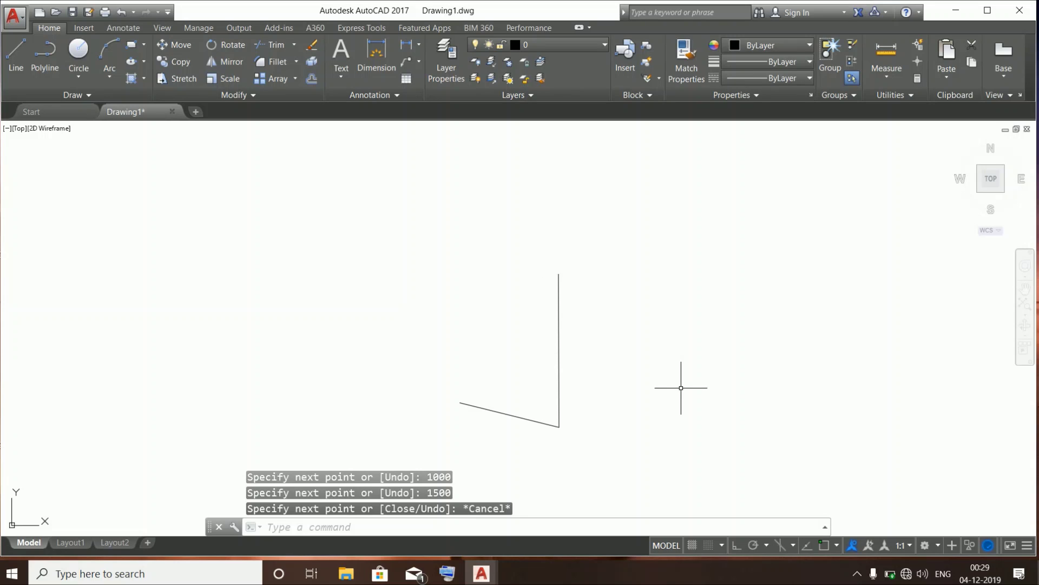
# Draw a separate, roughly horizontal line 1000 units long in the empty space up and left of the existing lines
pyautogui.moveTo(591, 305); pyautogui.dragTo(653, 267, button='middle')
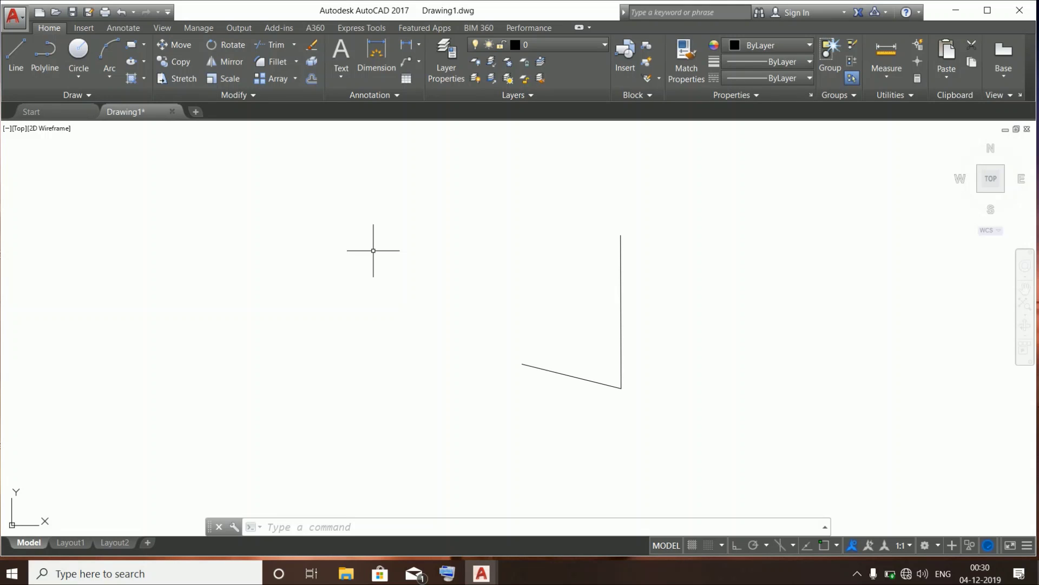
pyautogui.write('L')
pyautogui.press('Return')
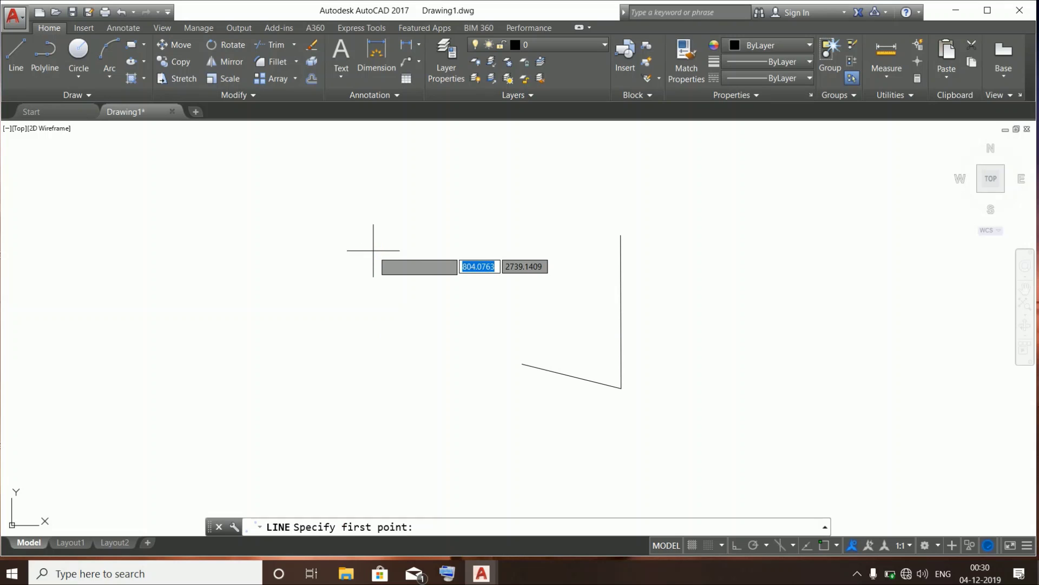
pyautogui.click(320, 254)
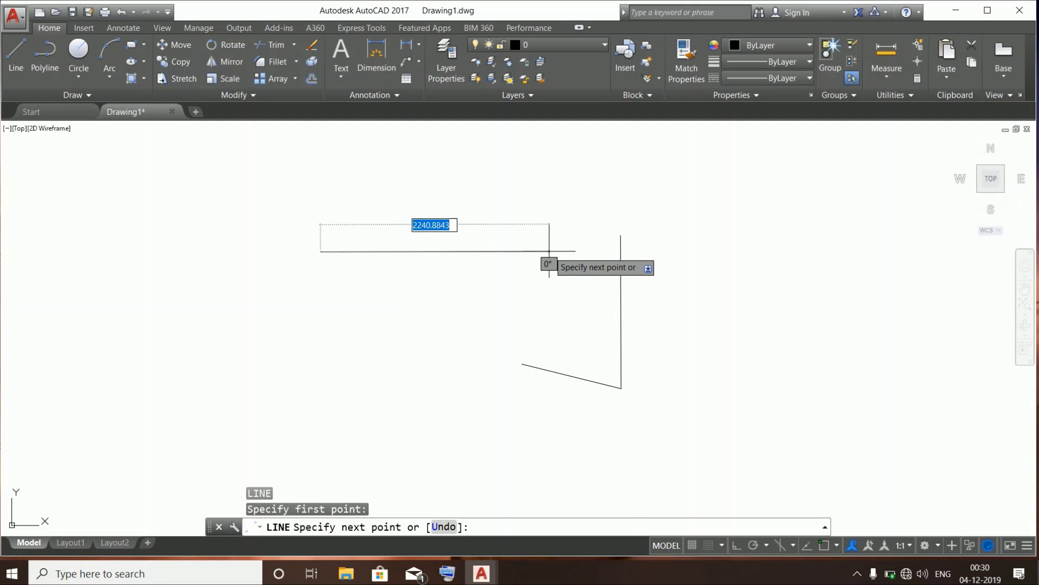
pyautogui.write('1000')
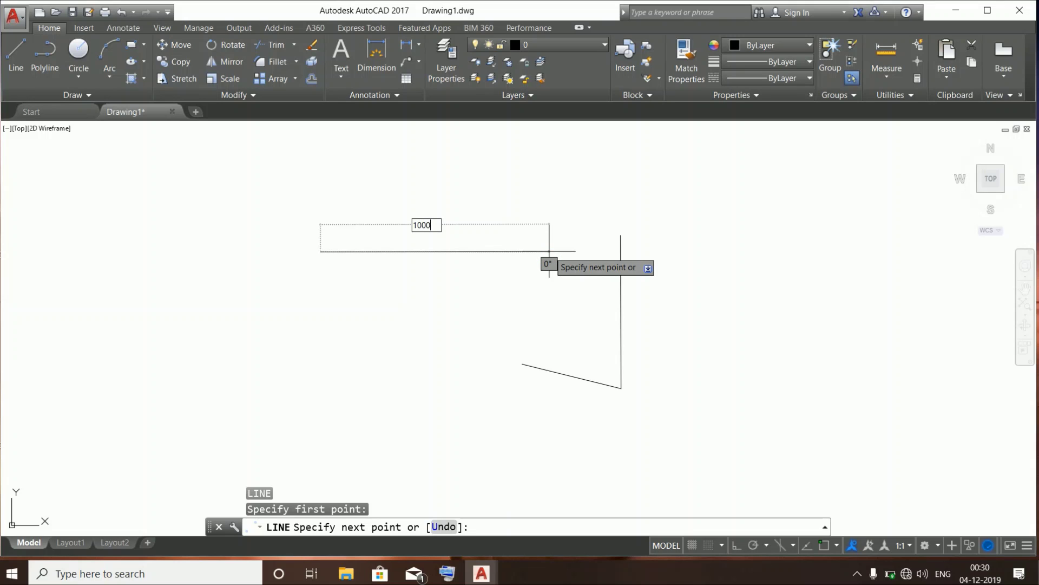
pyautogui.press('Return')
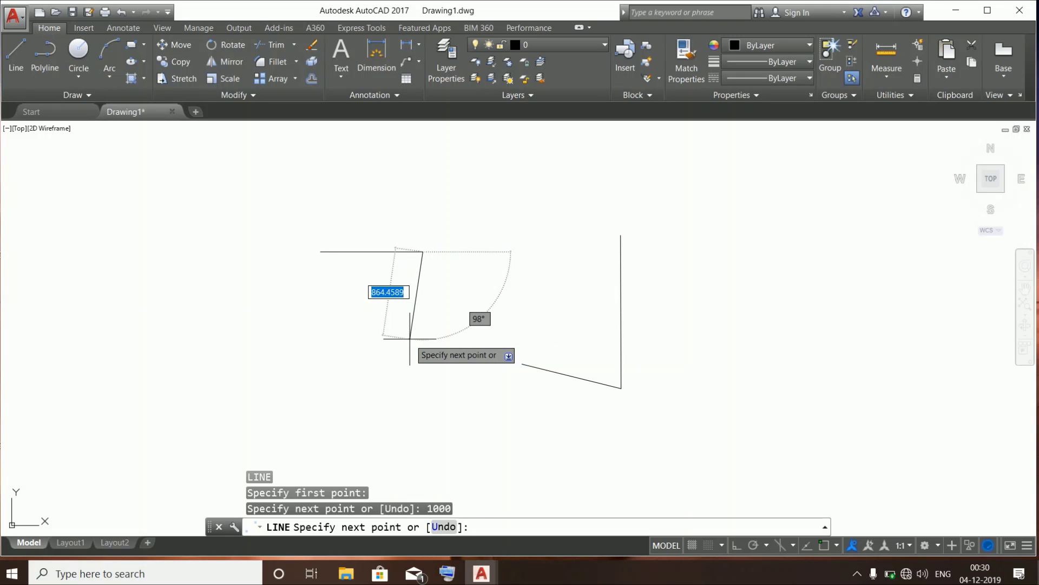
pyautogui.press('Escape')
pyautogui.moveTo(376, 300); pyautogui.dragTo(496, 371, button='middle')
pyautogui.scroll(5, 492, 329)
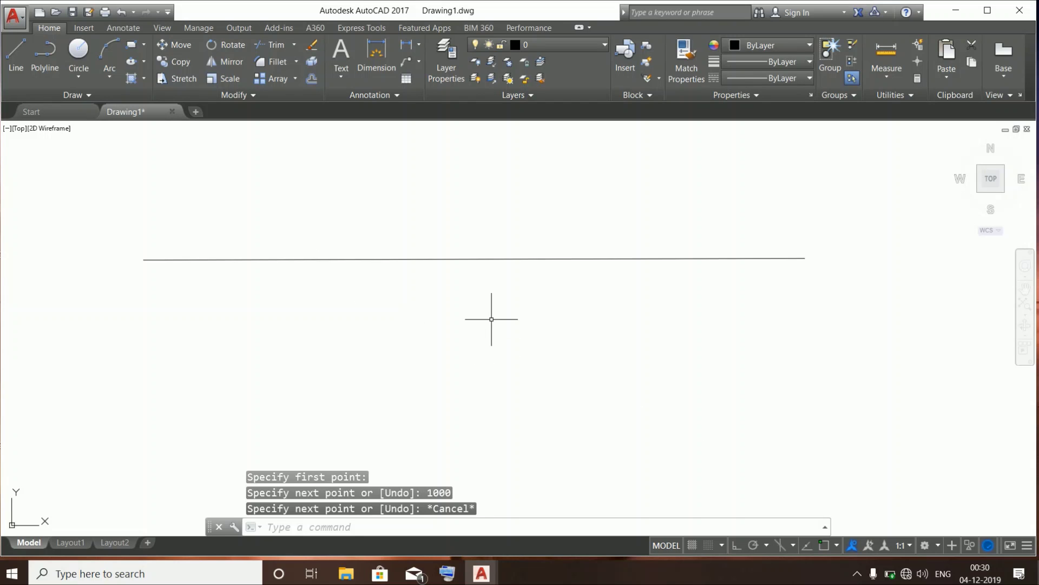
pyautogui.scroll(2, 492, 319)
pyautogui.scroll(-2, 492, 307)
pyautogui.moveTo(502, 297); pyautogui.dragTo(495, 369, button='middle')
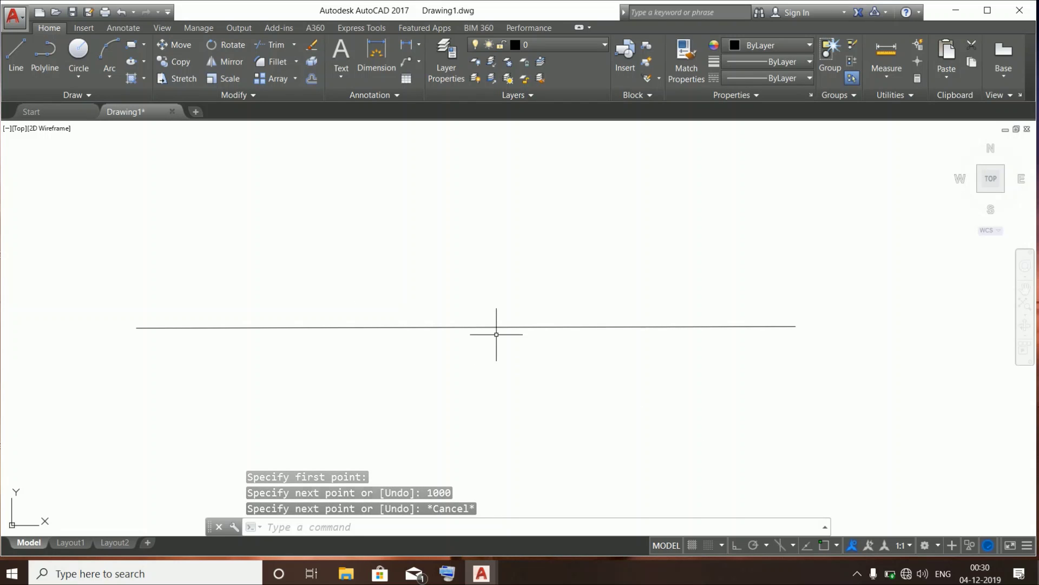
pyautogui.scroll(-6, 496, 336)
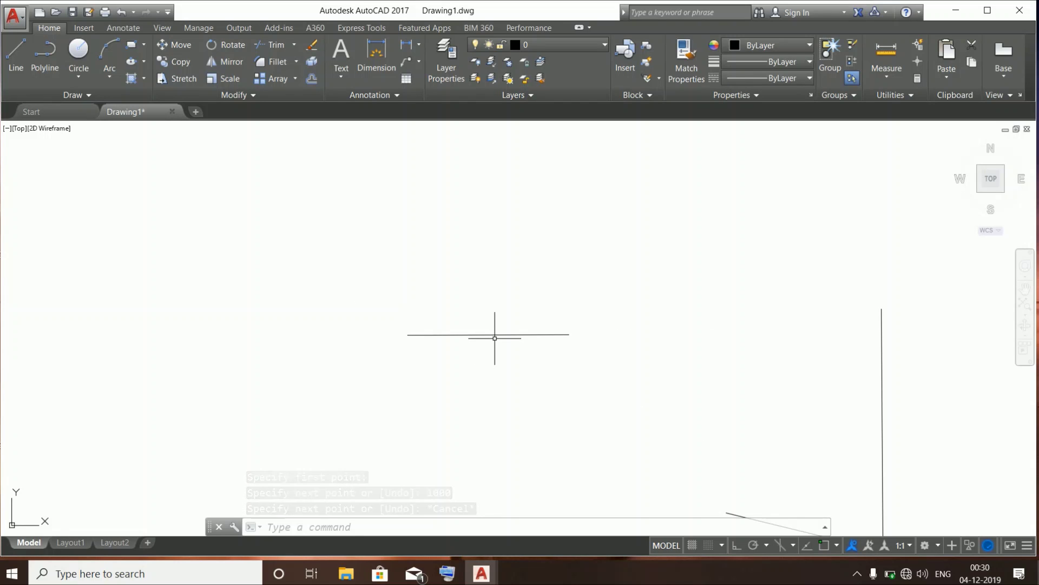
pyautogui.scroll(-2, 495, 338)
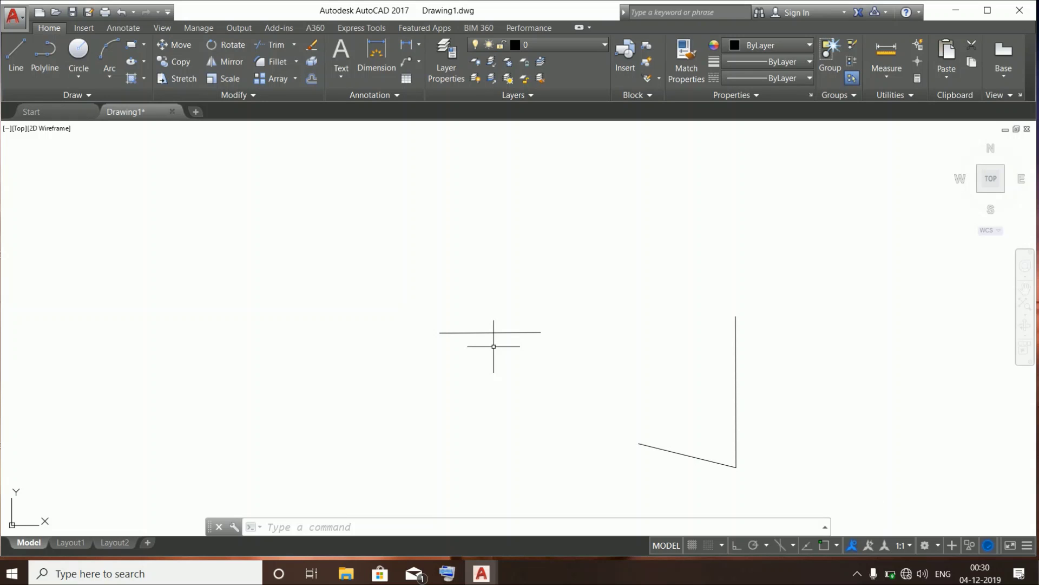
# Draw a separate line 1000 units long at an angle of 30° in the empty space up and left of the horizontal line
pyautogui.moveTo(490, 351); pyautogui.dragTo(488, 347, button='middle')
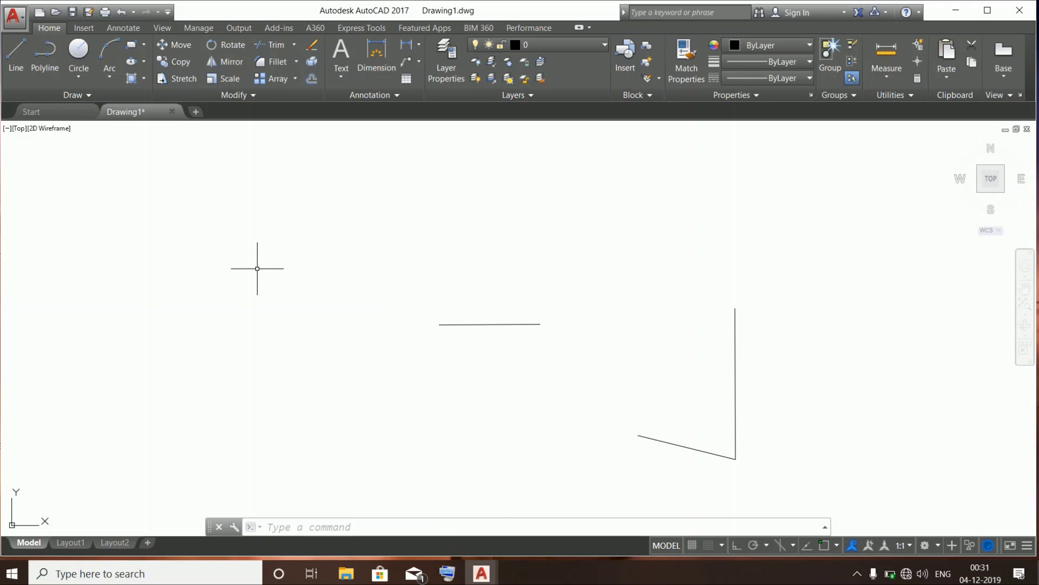
pyautogui.write('L')
pyautogui.press('Return')
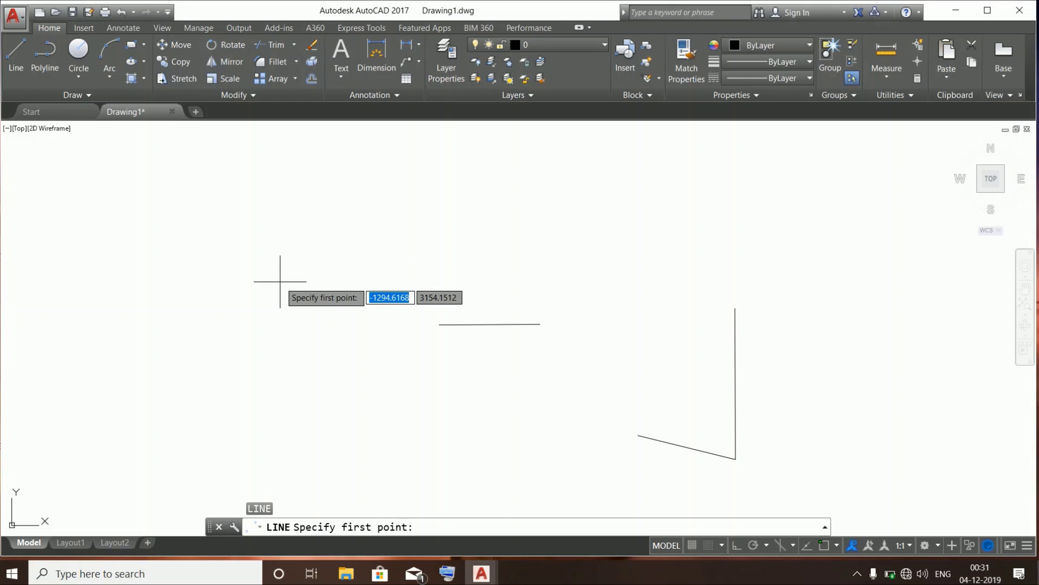
pyautogui.click(280, 282)
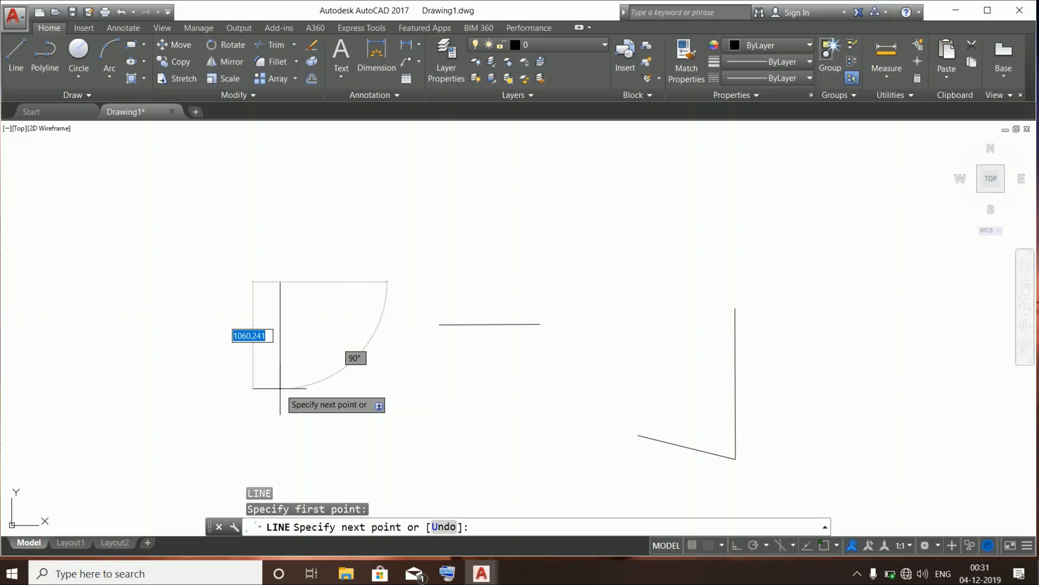
pyautogui.write('1000')
pyautogui.press('Tab')
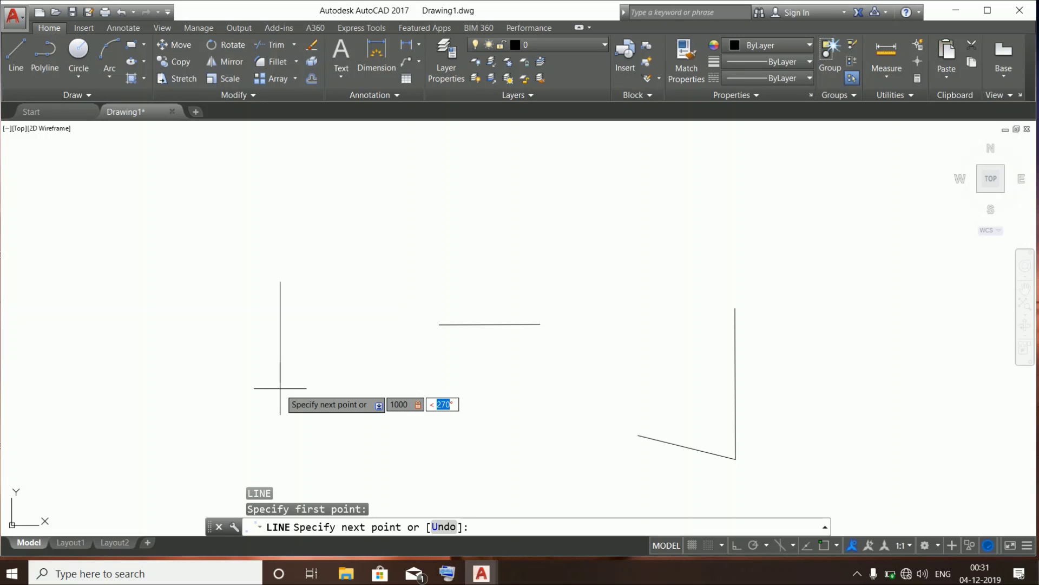
pyautogui.write('30')
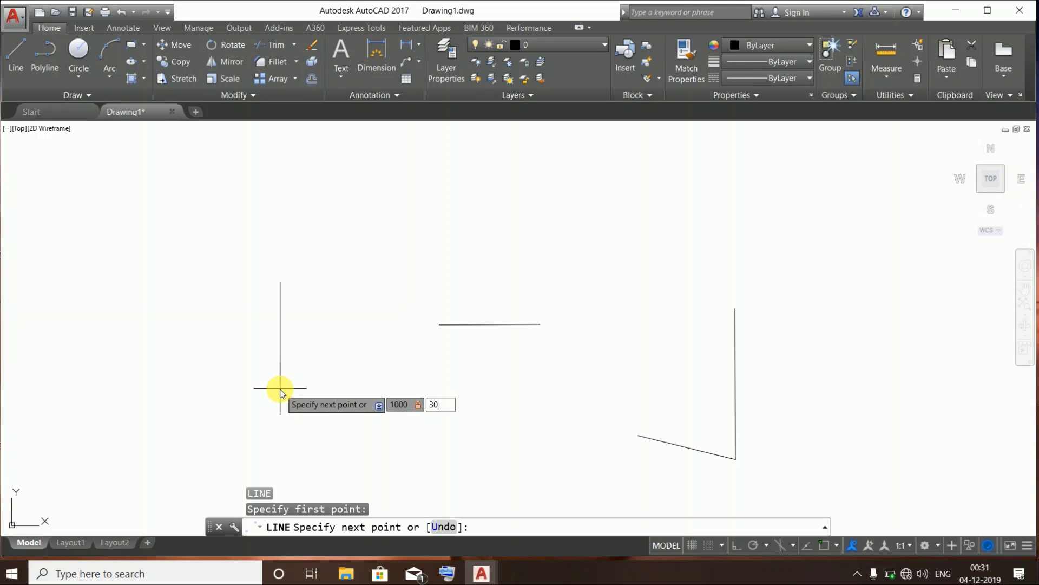
pyautogui.press('Return')
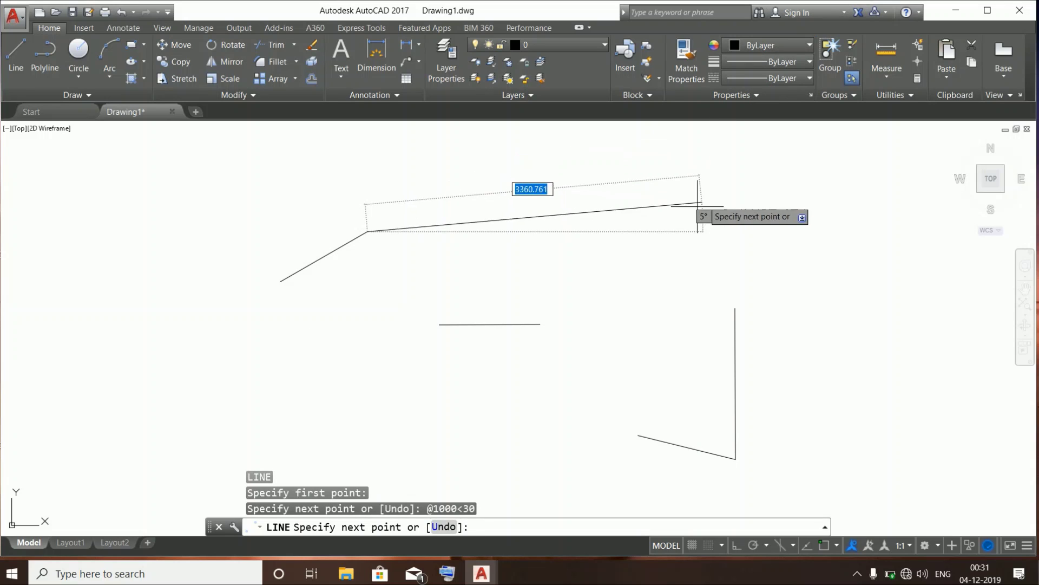
pyautogui.press('Escape')
# Draw a roughly horizontal line about 2500 units long to the right from the lower end of the 30° line
pyautogui.moveTo(388, 257); pyautogui.dragTo(426, 273, button='middle')
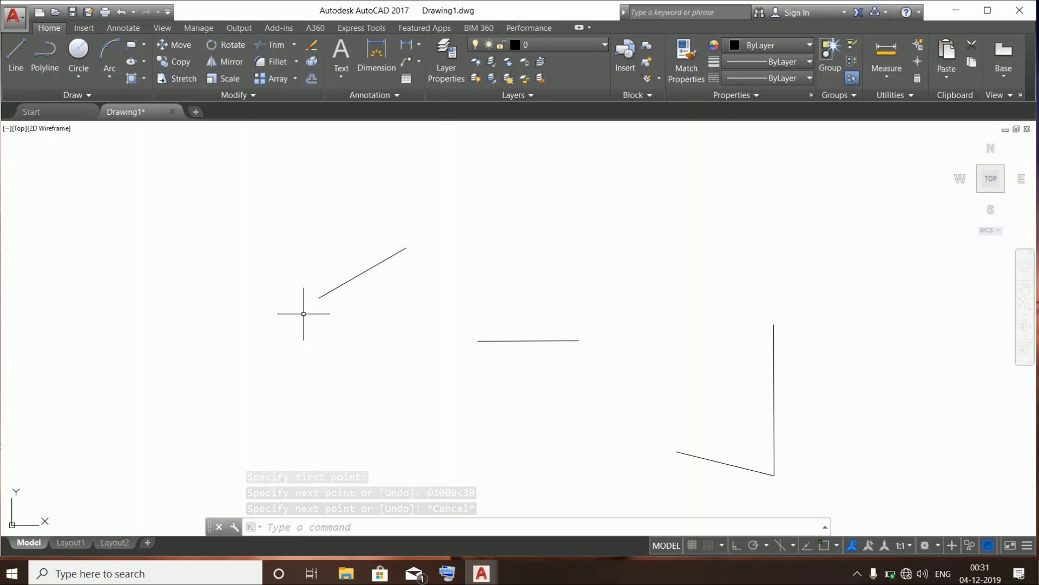
pyautogui.moveTo(302, 314)
pyautogui.mouseDown(button='middle')
pyautogui.moveTo(323, 302)
pyautogui.moveTo(345, 262)
pyautogui.moveTo(345, 291)
pyautogui.mouseUp(button='middle')
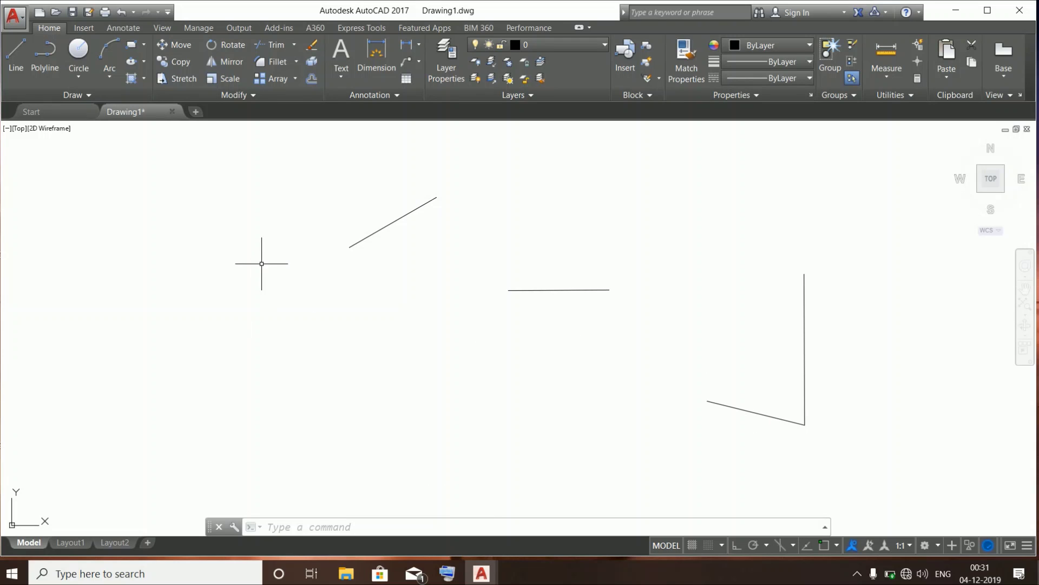
pyautogui.click(25, 64)
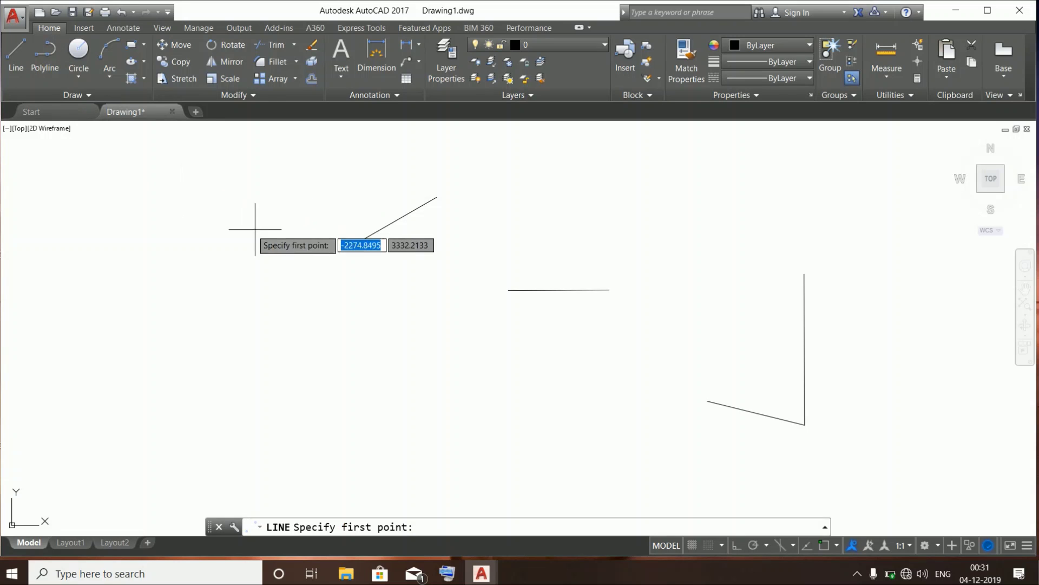
pyautogui.scroll(3, 317, 264)
pyautogui.moveTo(337, 239); pyautogui.dragTo(364, 241, button='middle')
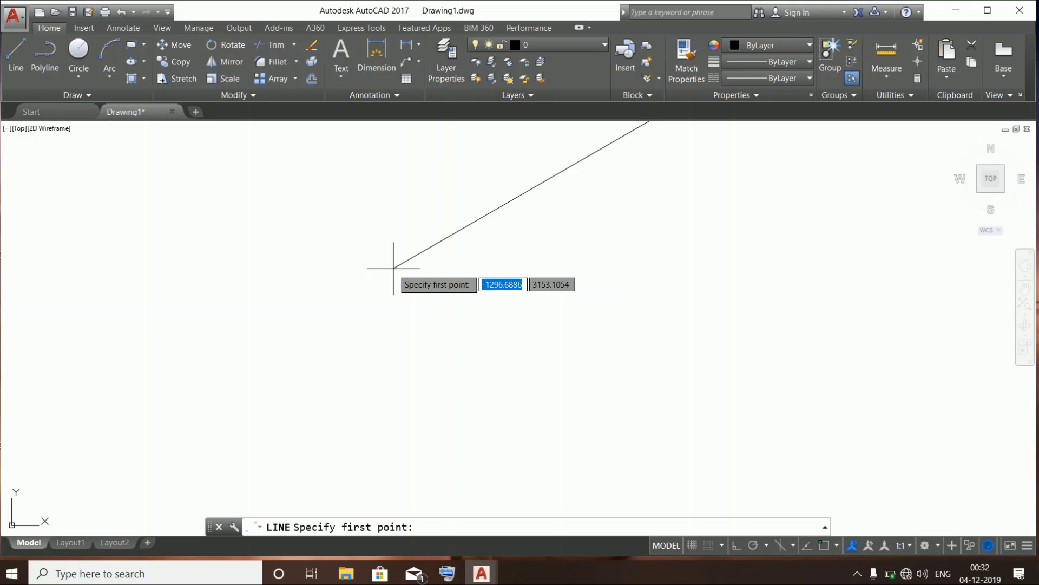
pyautogui.click(394, 268)
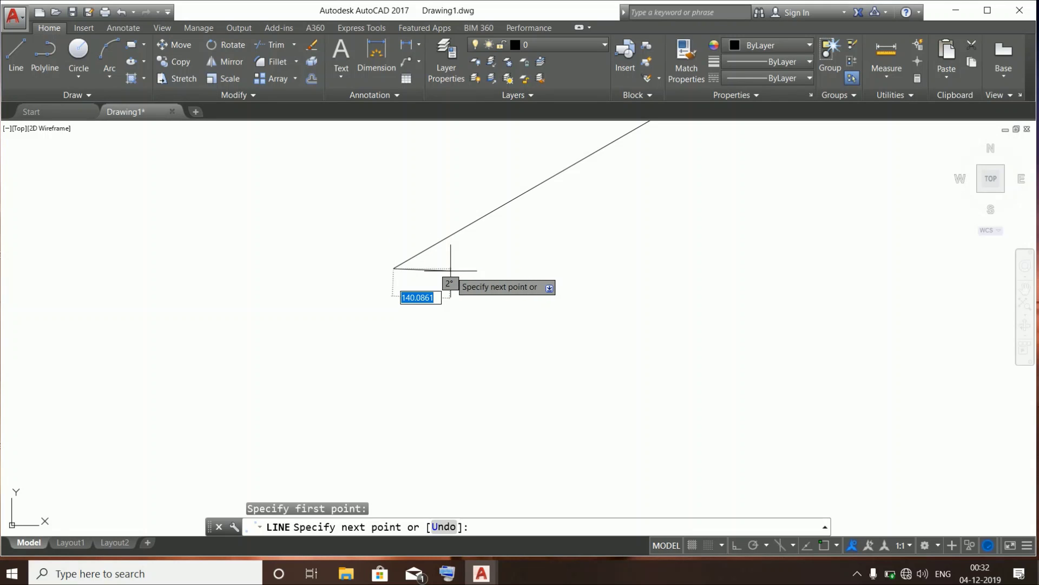
pyautogui.moveTo(458, 268); pyautogui.dragTo(393, 291, button='middle')
pyautogui.scroll(-8, 491, 270)
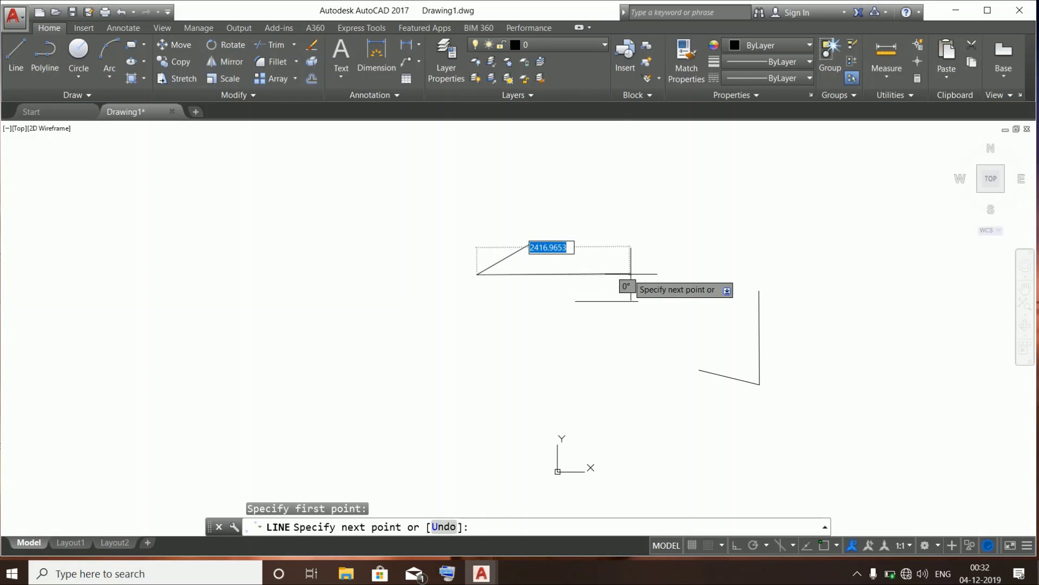
pyautogui.click(639, 301)
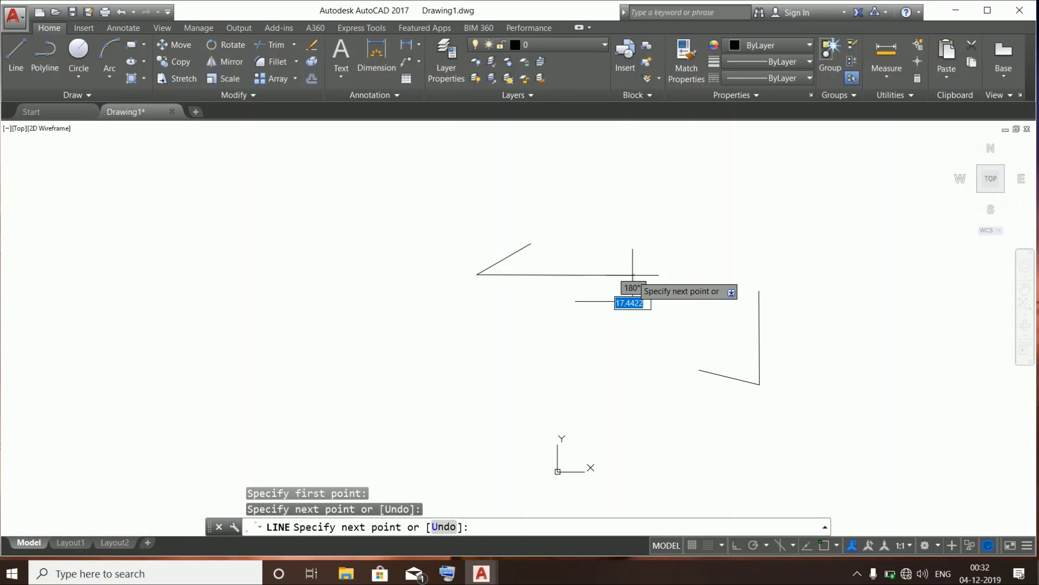
pyautogui.press('Escape')
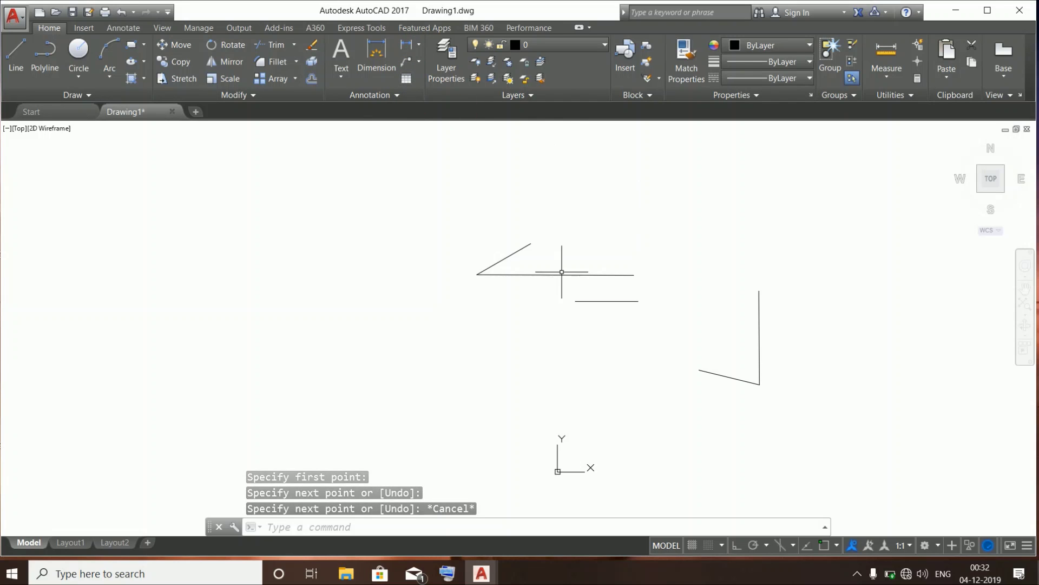
# Add an angular dimension between the long horizontal line and the inclined line, placing its arc between them
pyautogui.click(419, 45)
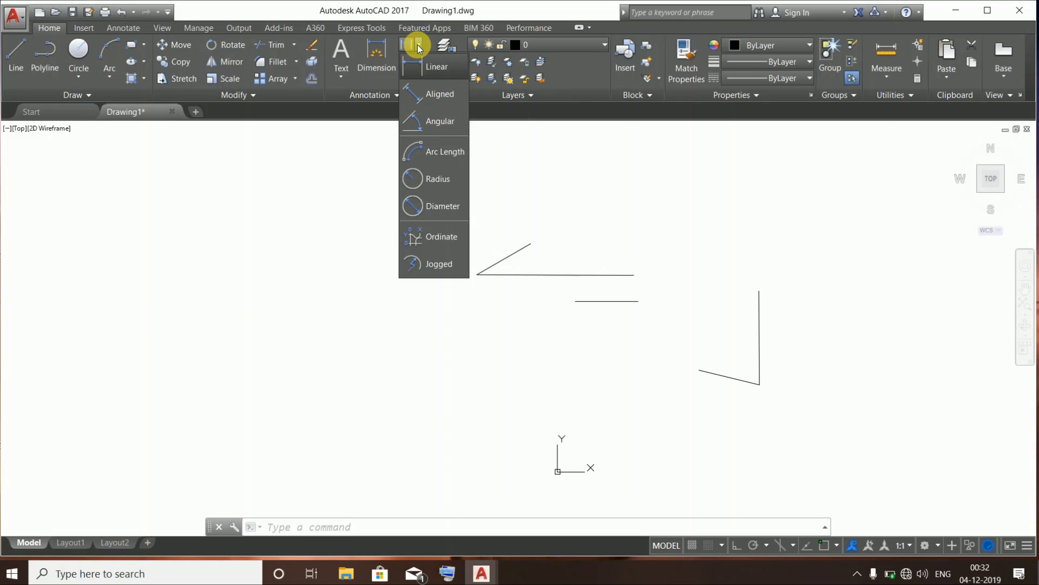
pyautogui.click(423, 120)
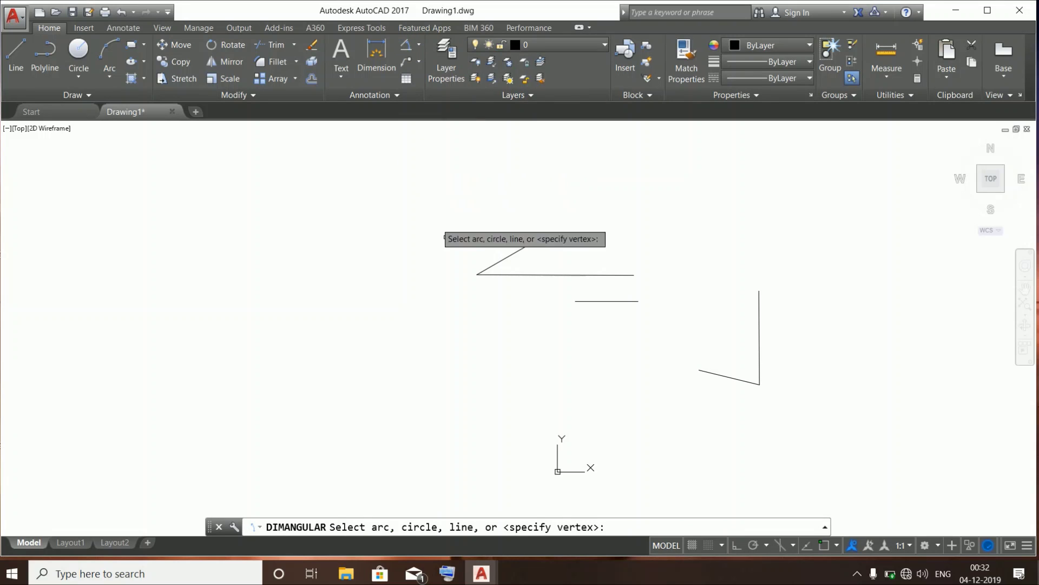
pyautogui.click(513, 276)
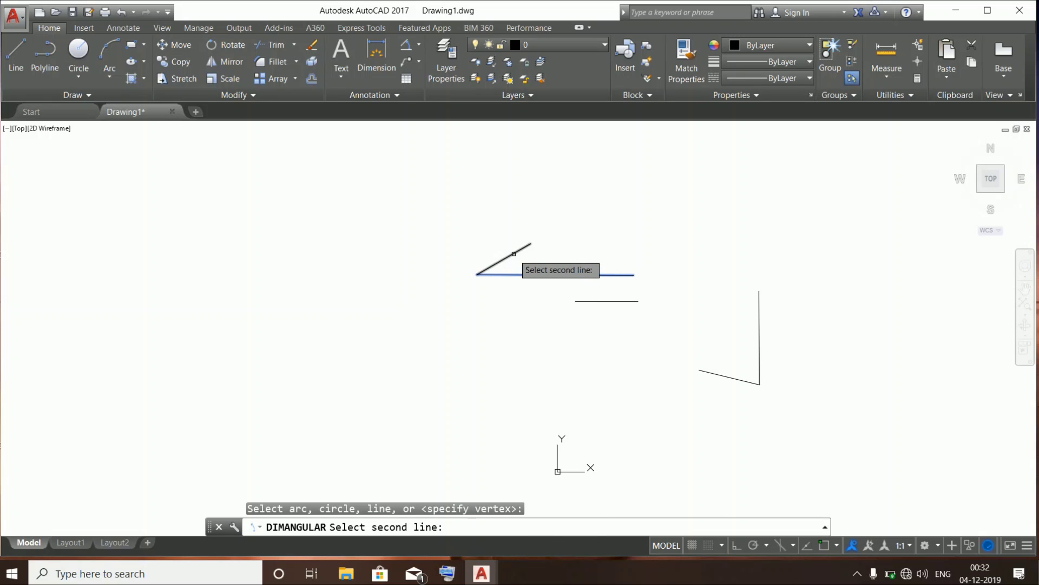
pyautogui.click(512, 260)
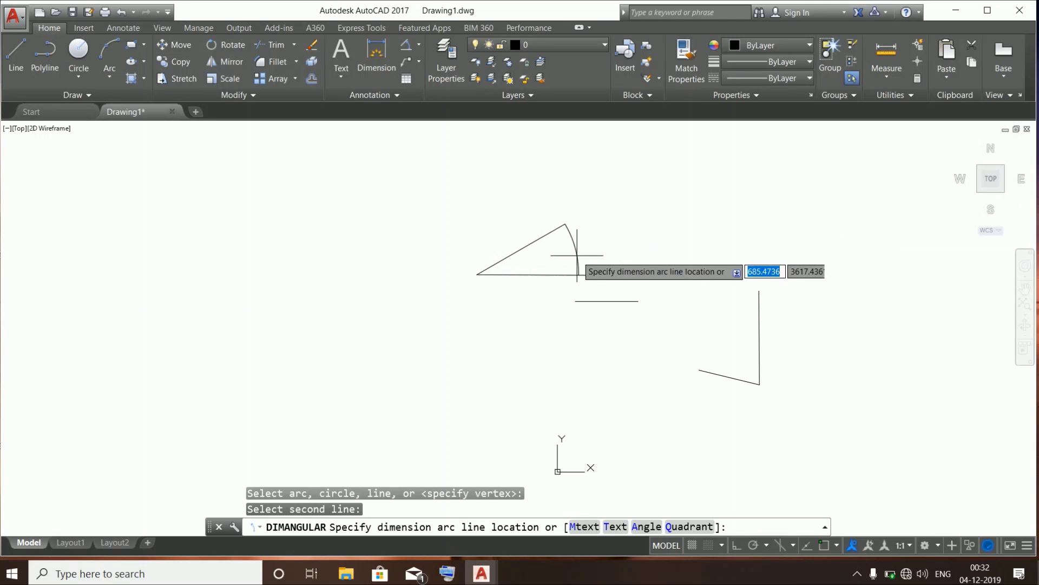
pyautogui.click(535, 261)
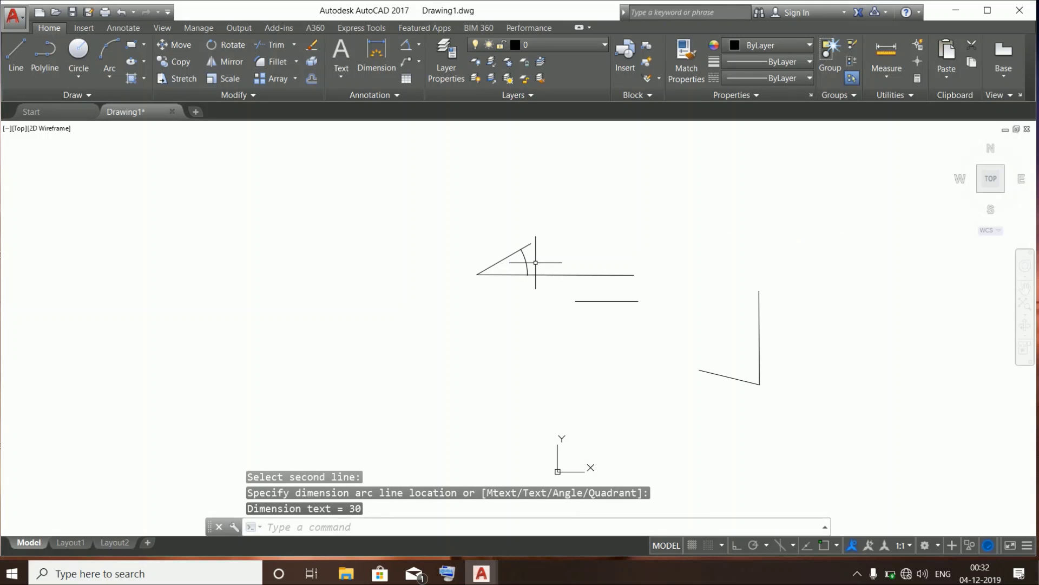
# Examine the text of the angular dimension up close, and then the whole set of lines
pyautogui.scroll(10, 541, 265)
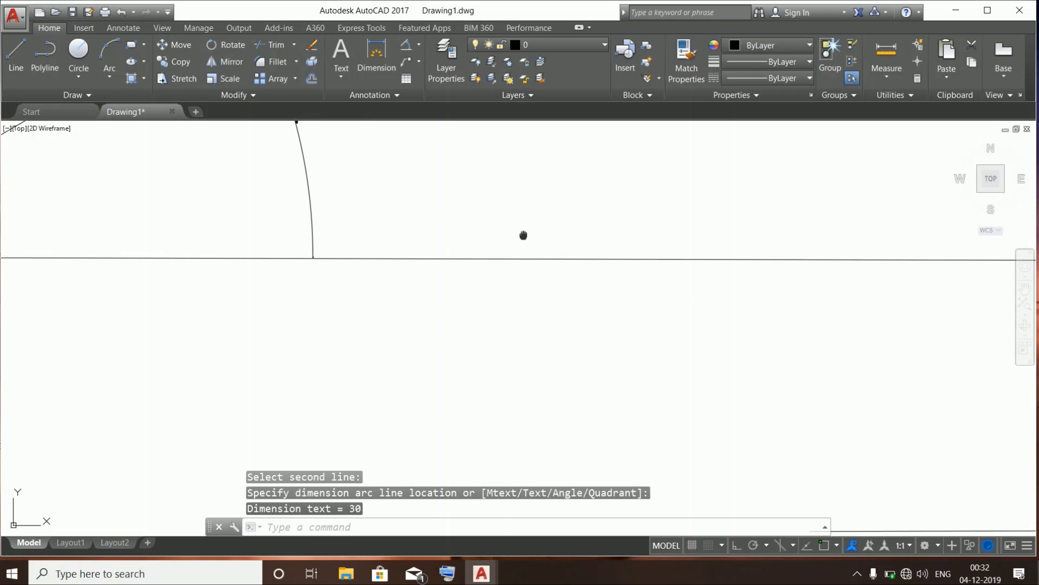
pyautogui.scroll(8, 531, 248)
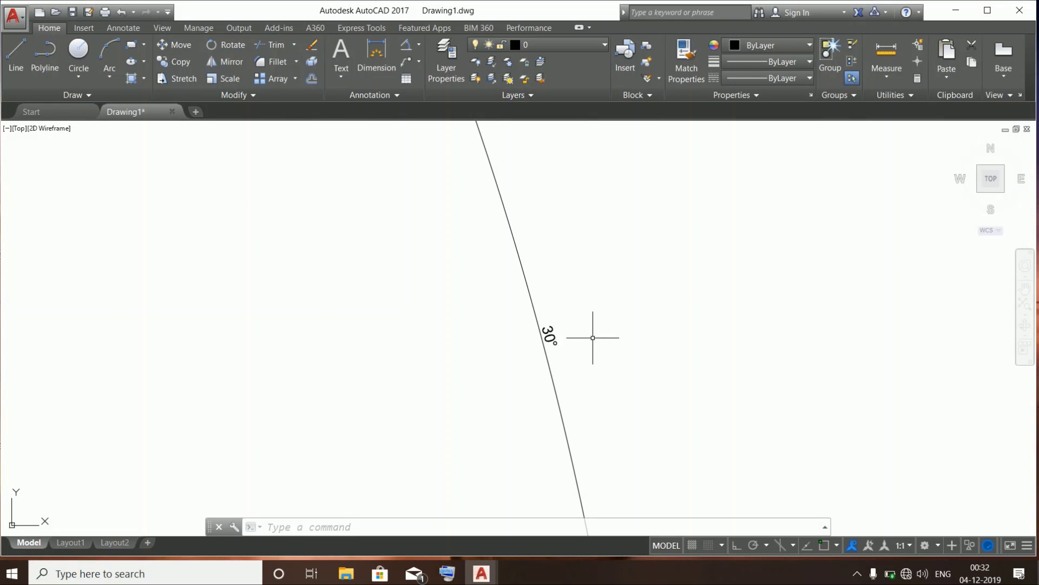
pyautogui.scroll(-5, 597, 331)
pyautogui.scroll(-2, 580, 328)
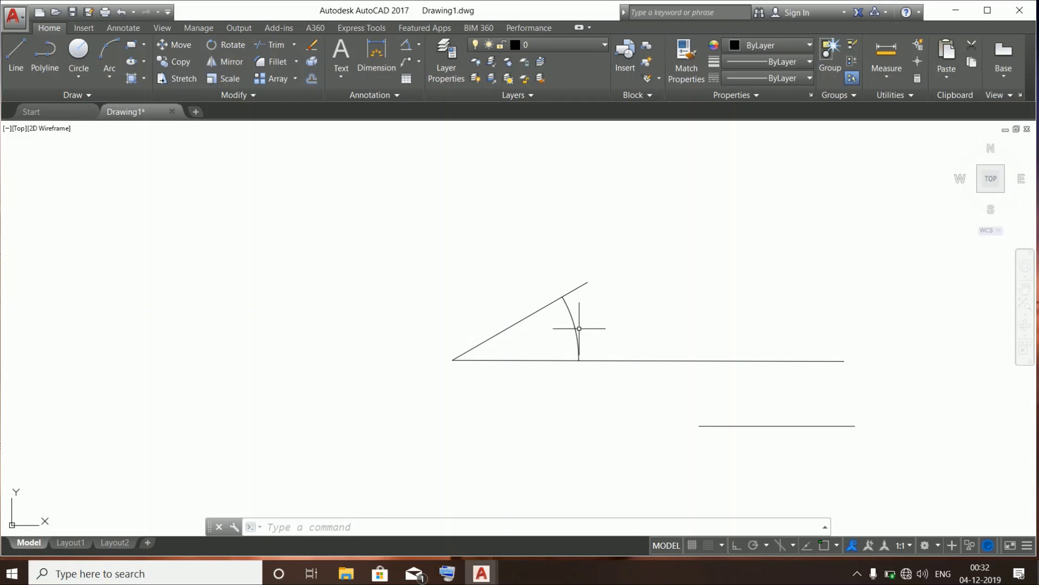
pyautogui.scroll(-2, 576, 335)
pyautogui.moveTo(579, 301)
pyautogui.mouseDown(button='middle')
pyautogui.moveTo(473, 309)
pyautogui.moveTo(612, 343)
pyautogui.moveTo(566, 299)
pyautogui.moveTo(484, 286)
pyautogui.moveTo(529, 278)
pyautogui.moveTo(514, 314)
pyautogui.mouseUp(button='middle')
pyautogui.moveTo(502, 316)
pyautogui.mouseDown(button='middle')
pyautogui.moveTo(487, 270)
pyautogui.moveTo(441, 321)
pyautogui.moveTo(467, 237)
pyautogui.moveTo(483, 297)
pyautogui.moveTo(459, 251)
pyautogui.moveTo(468, 313)
pyautogui.mouseUp(button='middle')
pyautogui.scroll(-5, 464, 252)
pyautogui.scroll(4, 464, 244)
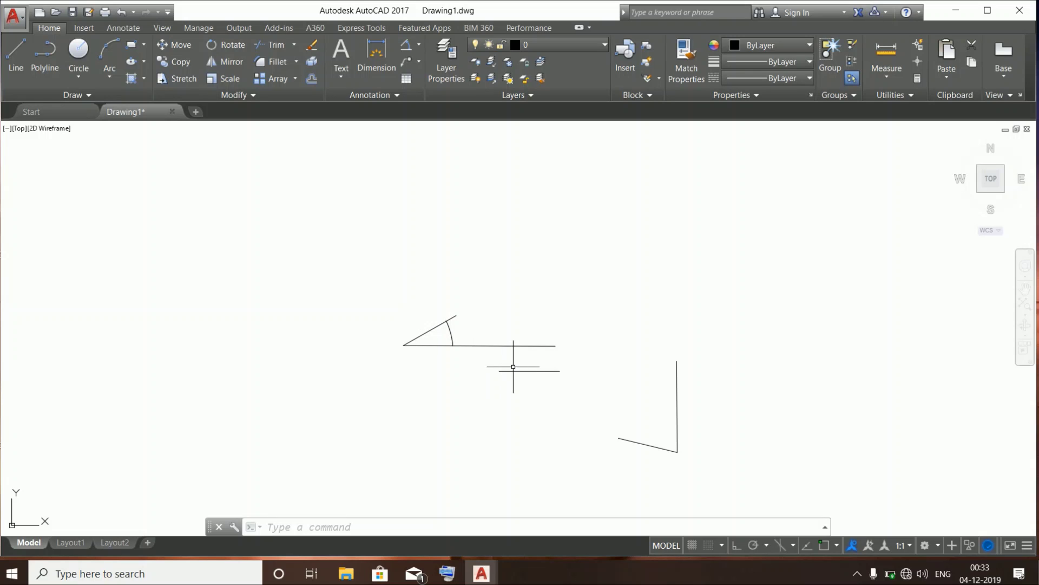
# Erase the short horizontal line below the angle and the sloping line attached to the vertical line
pyautogui.moveTo(524, 387)
pyautogui.mouseDown(button='middle')
pyautogui.moveTo(524, 396)
pyautogui.moveTo(518, 346)
pyautogui.mouseUp(button='middle')
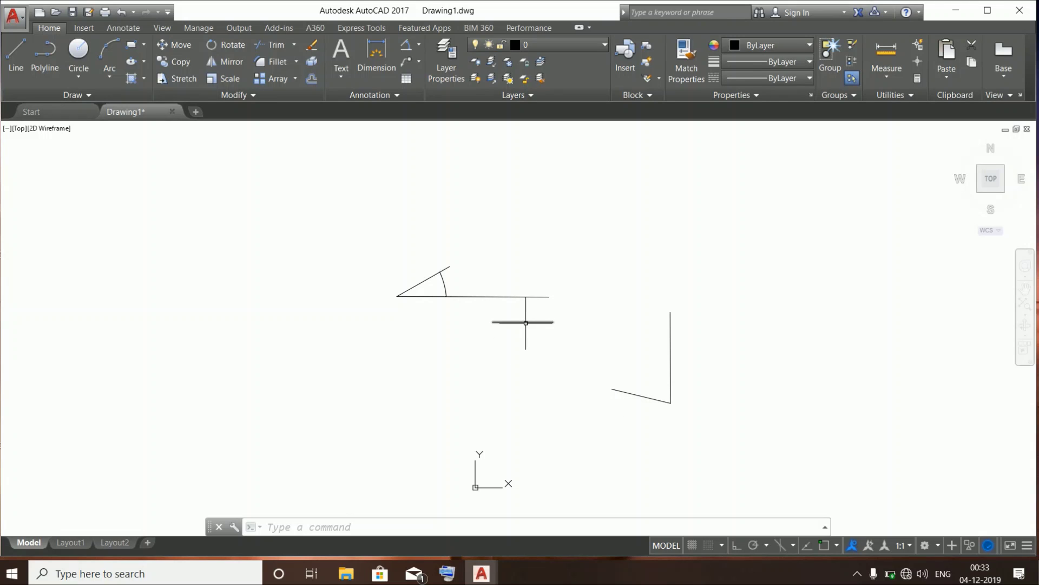
pyautogui.click(526, 323)
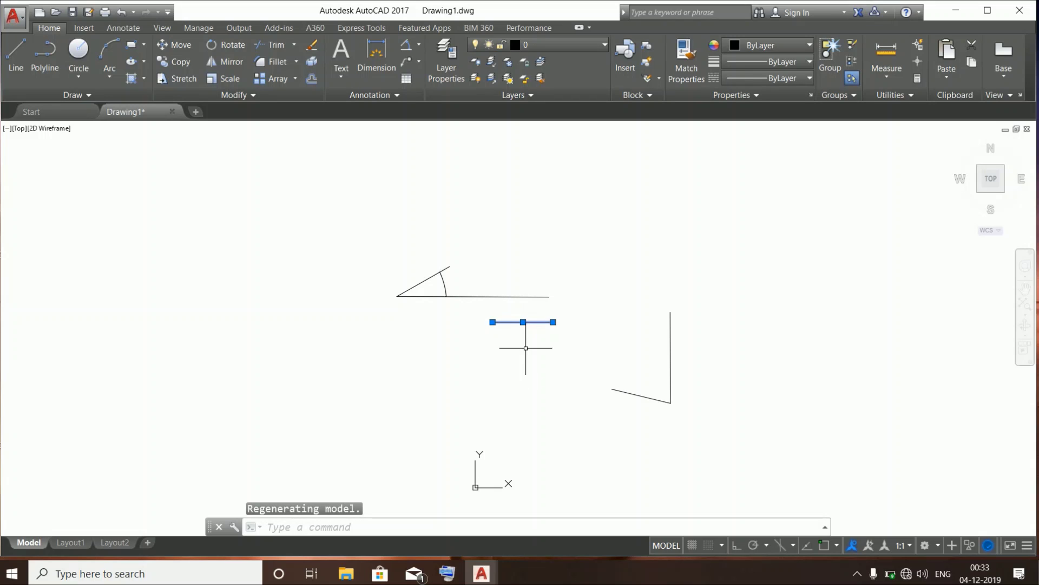
pyautogui.press('Delete')
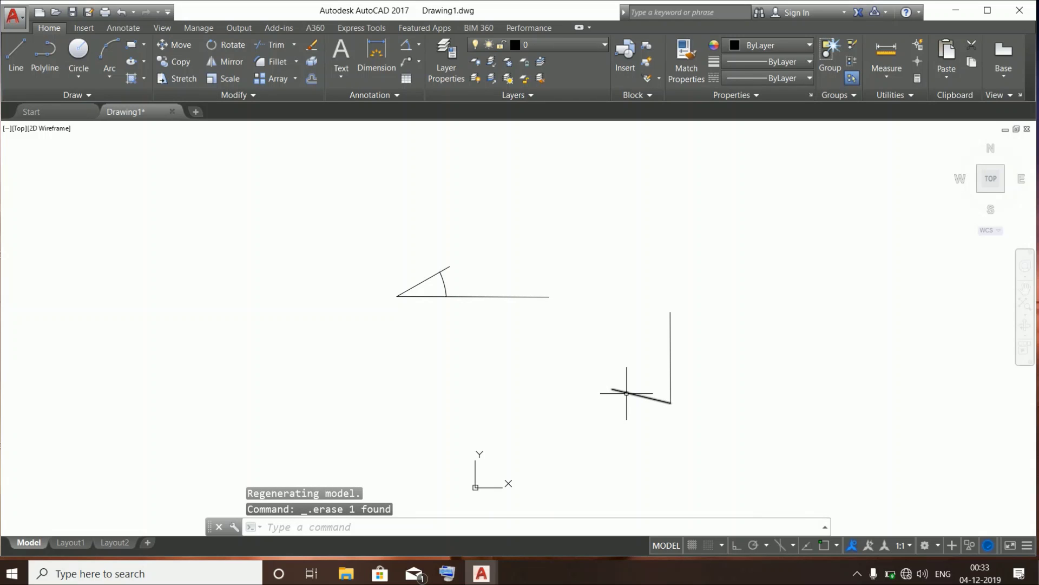
pyautogui.click(626, 394)
pyautogui.write('e')
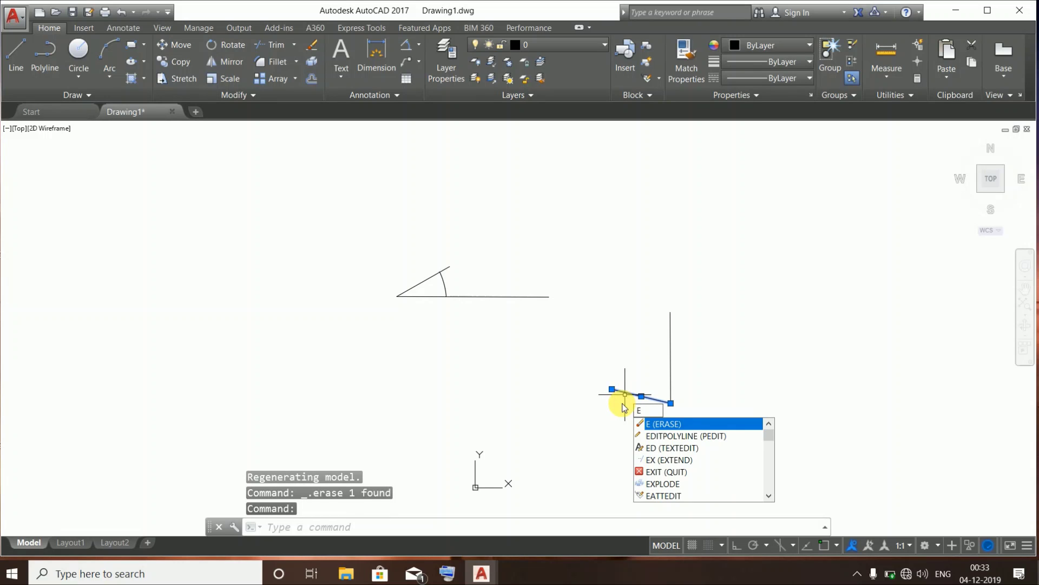
pyautogui.press('Return')
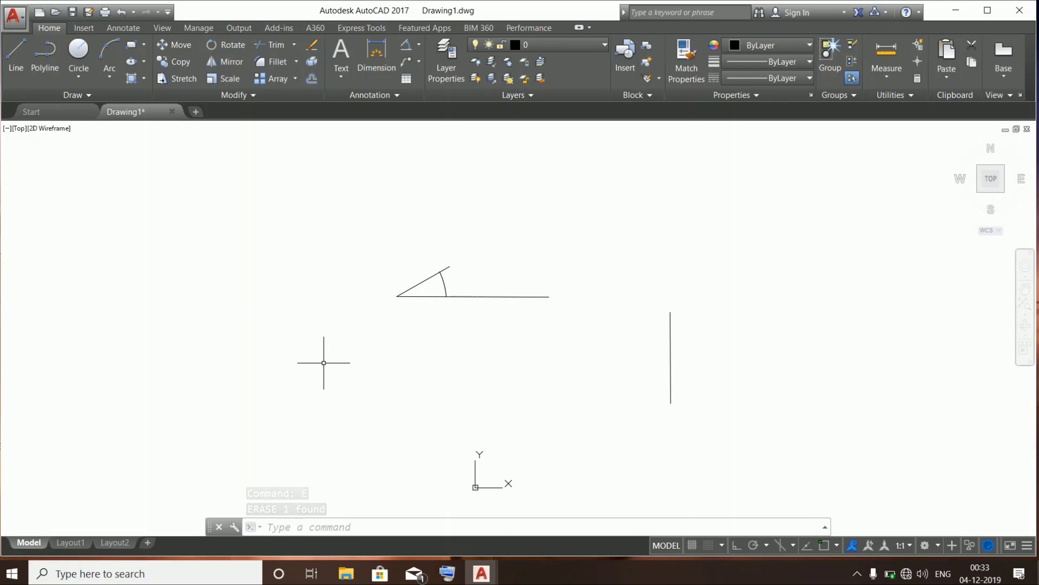
# Erase the long horizontal line, the angular dimension and the inclined line together with the Erase command
pyautogui.write('e')
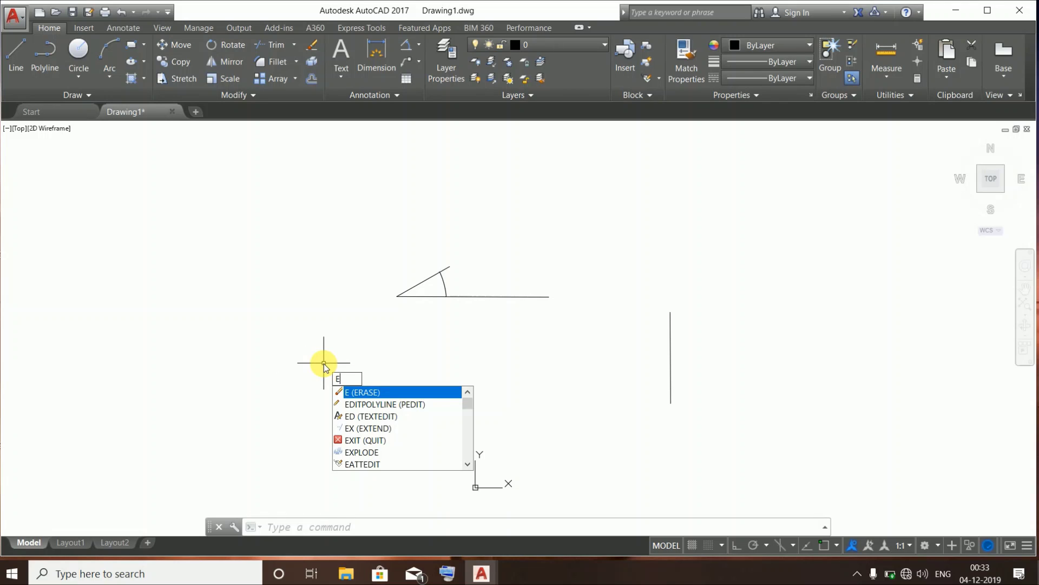
pyautogui.press('Return')
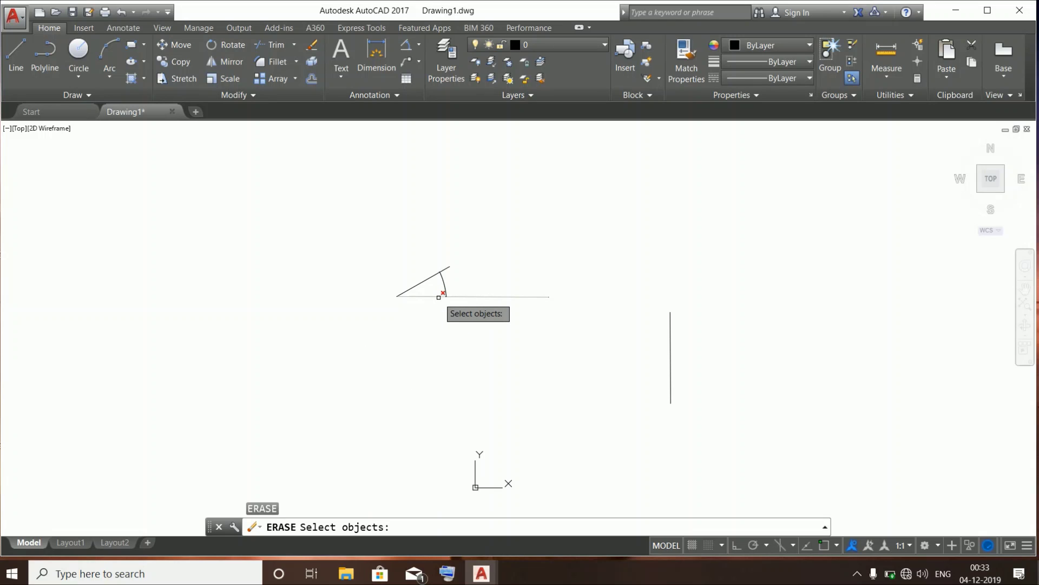
pyautogui.click(438, 296)
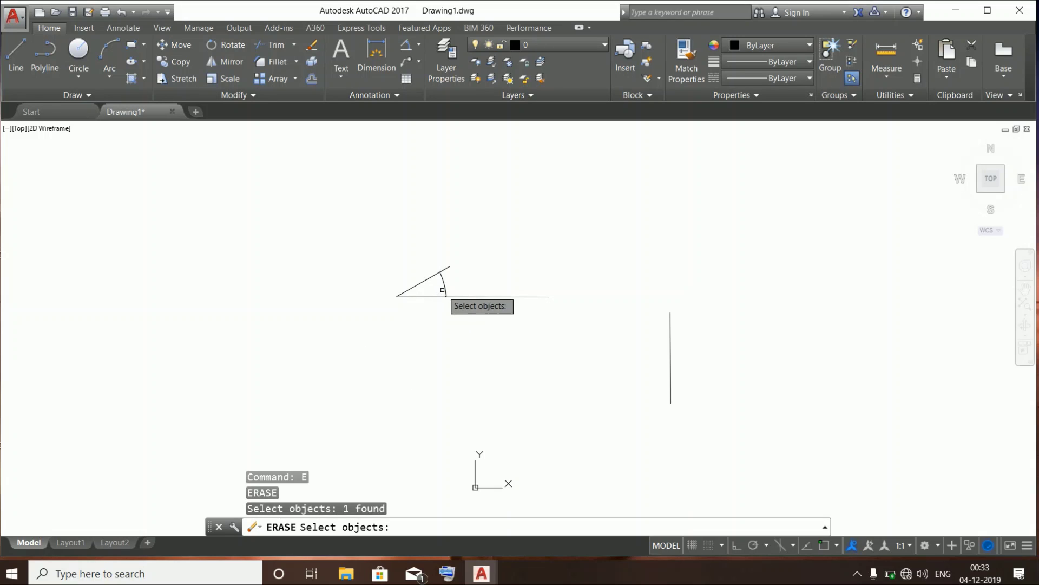
pyautogui.click(446, 289)
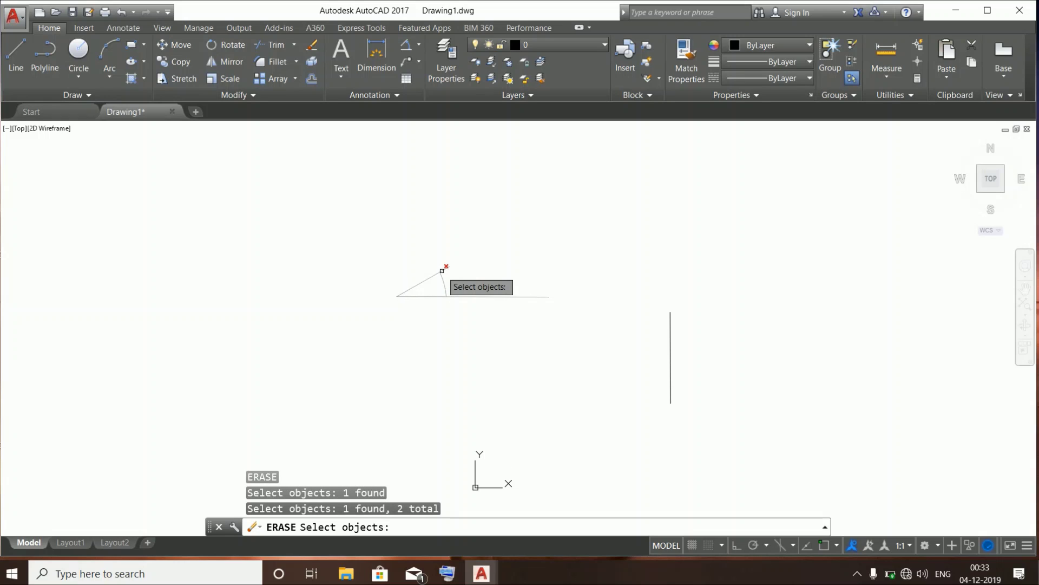
pyautogui.click(443, 272)
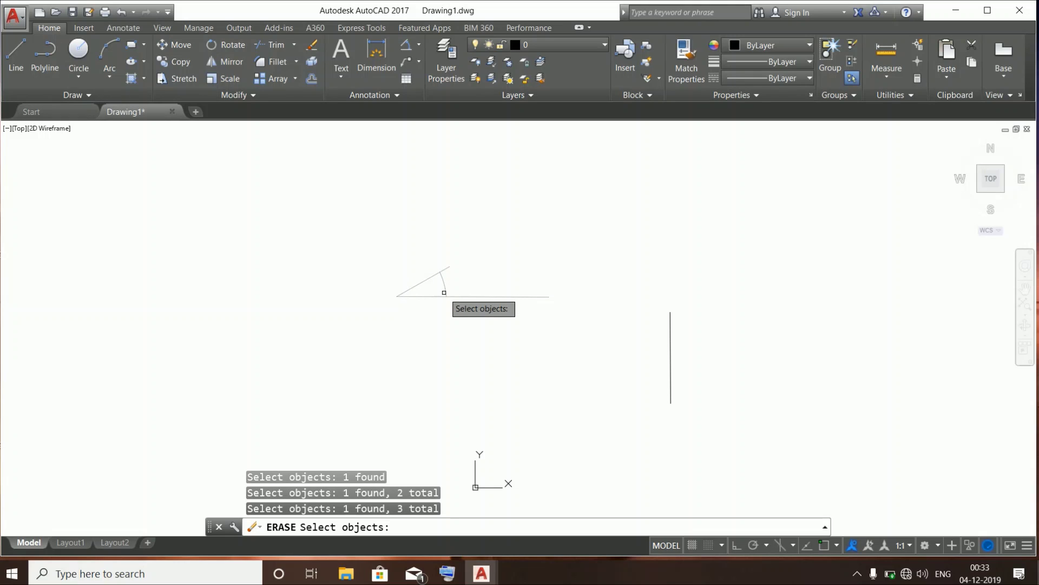
pyautogui.press('Return')
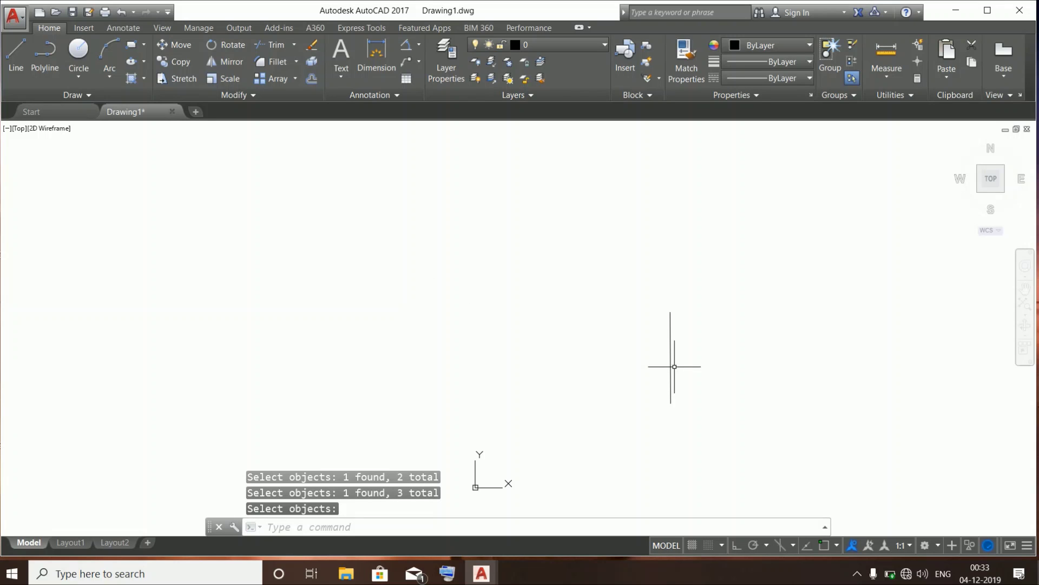
pyautogui.scroll(-1, 491, 304)
pyautogui.scroll(2, 491, 304)
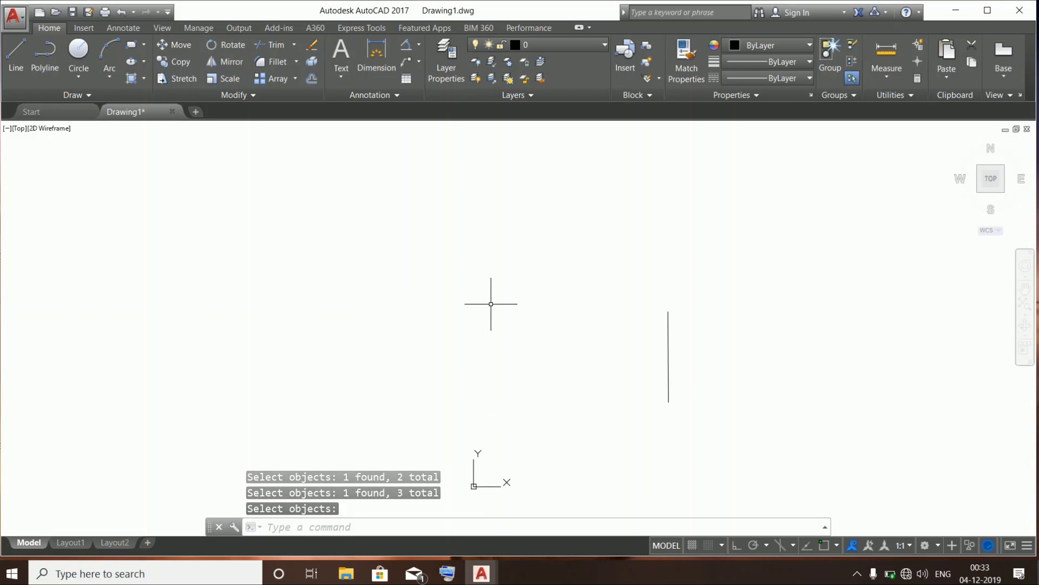
pyautogui.rightClick(490, 291)
pyautogui.click(478, 286)
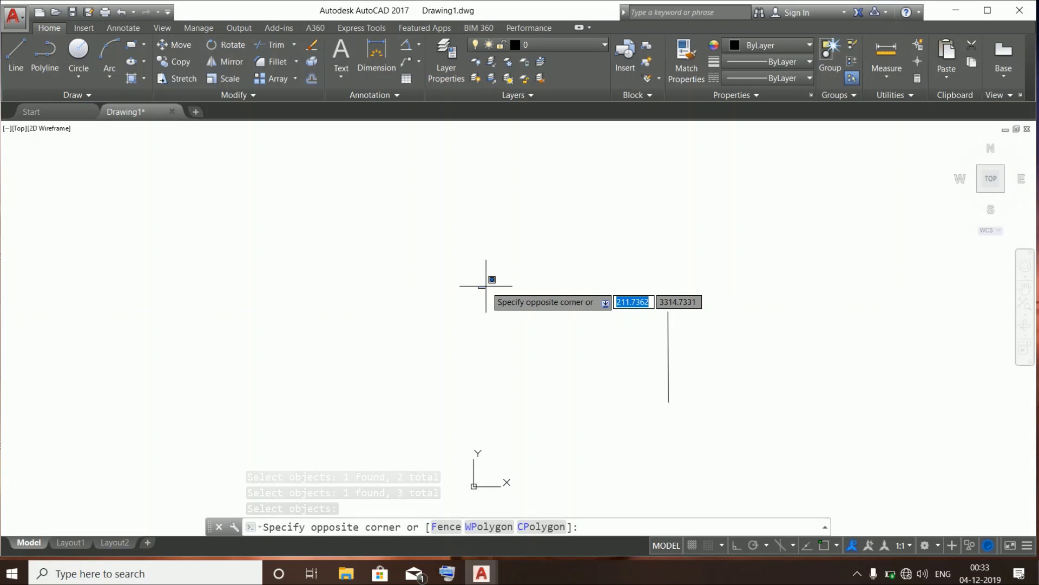
pyautogui.press('Escape')
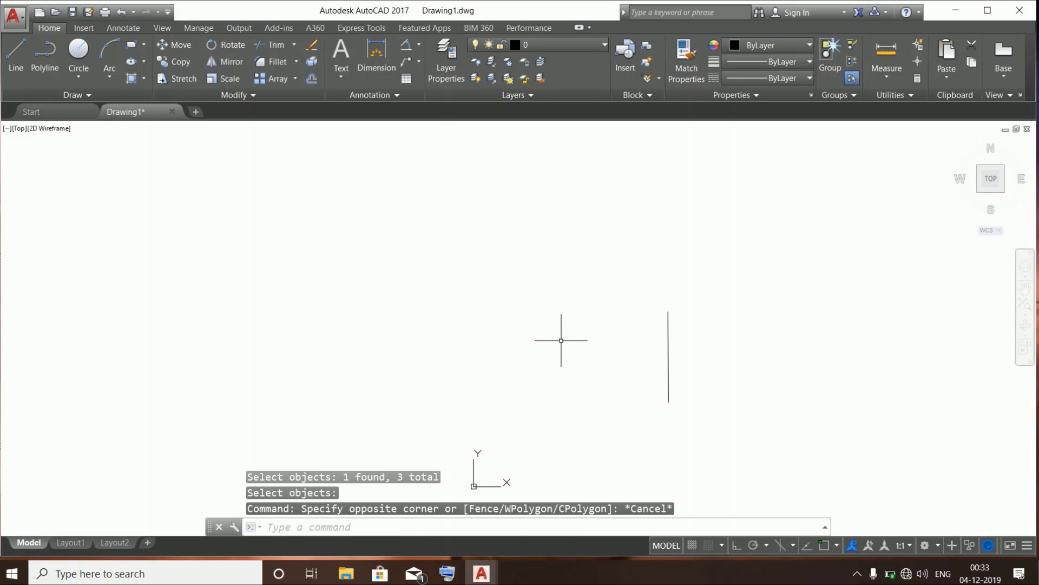
pyautogui.moveTo(561, 341)
pyautogui.mouseDown(button='middle')
pyautogui.moveTo(569, 331)
pyautogui.moveTo(543, 340)
pyautogui.mouseUp(button='middle')
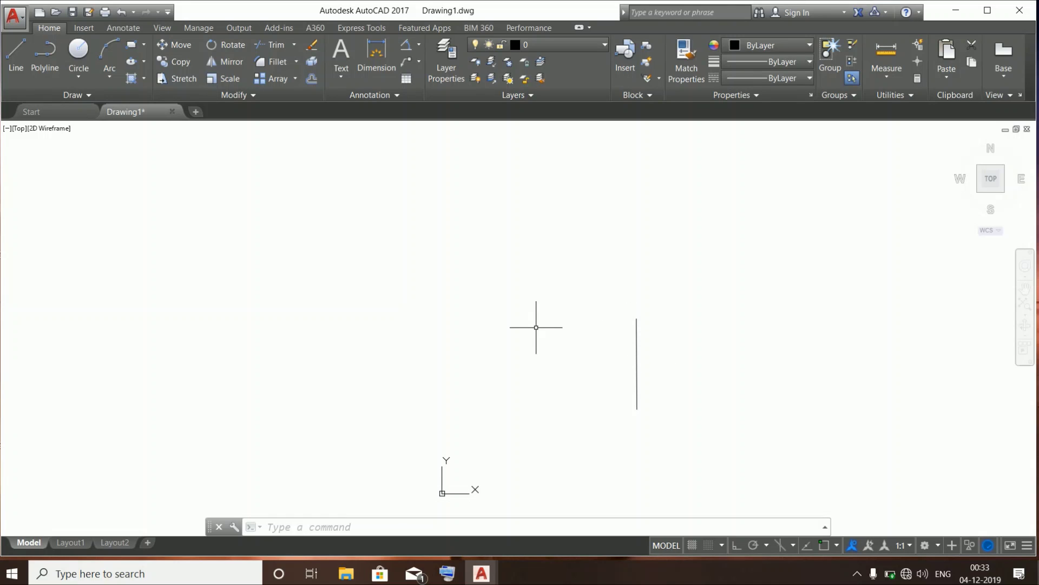
# Practise window and crossing lasso selections around the remaining vertical line, and erase the line
pyautogui.moveTo(536, 327)
pyautogui.mouseDown()
pyautogui.moveTo(794, 325)
pyautogui.moveTo(788, 306)
pyautogui.mouseUp()
pyautogui.moveTo(522, 363)
pyautogui.mouseDown()
pyautogui.moveTo(655, 363)
pyautogui.moveTo(827, 292)
pyautogui.moveTo(749, 176)
pyautogui.moveTo(739, 179)
pyautogui.mouseUp()
pyautogui.moveTo(545, 382)
pyautogui.mouseDown()
pyautogui.moveTo(747, 327)
pyautogui.moveTo(739, 309)
pyautogui.moveTo(745, 329)
pyautogui.moveTo(758, 324)
pyautogui.mouseUp()
pyautogui.moveTo(697, 320)
pyautogui.mouseDown()
pyautogui.moveTo(696, 345)
pyautogui.moveTo(378, 352)
pyautogui.mouseUp()
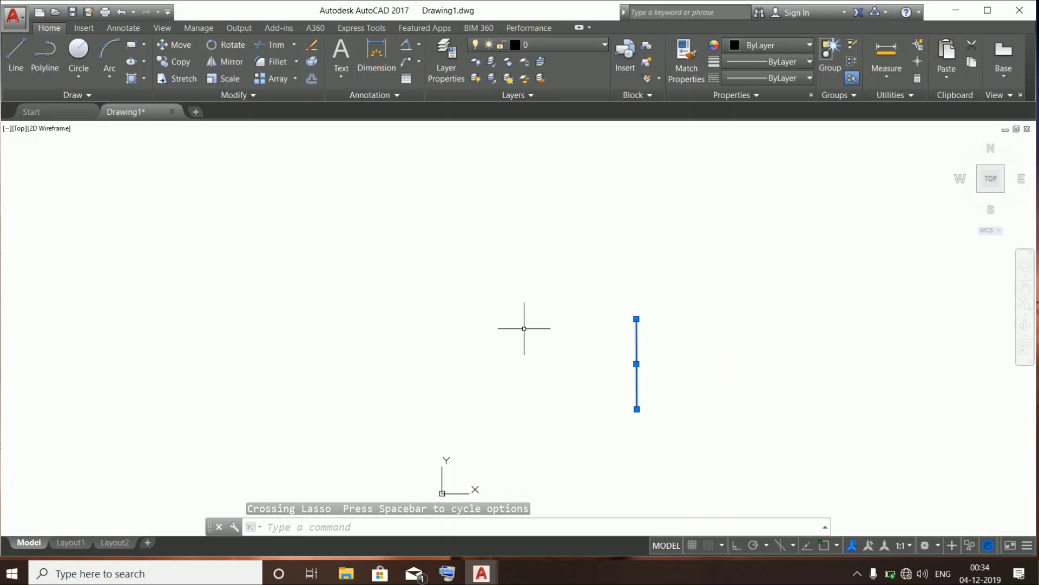
pyautogui.press('Escape')
pyautogui.moveTo(524, 267)
pyautogui.mouseDown()
pyautogui.moveTo(549, 284)
pyautogui.moveTo(728, 263)
pyautogui.moveTo(418, 283)
pyautogui.mouseUp()
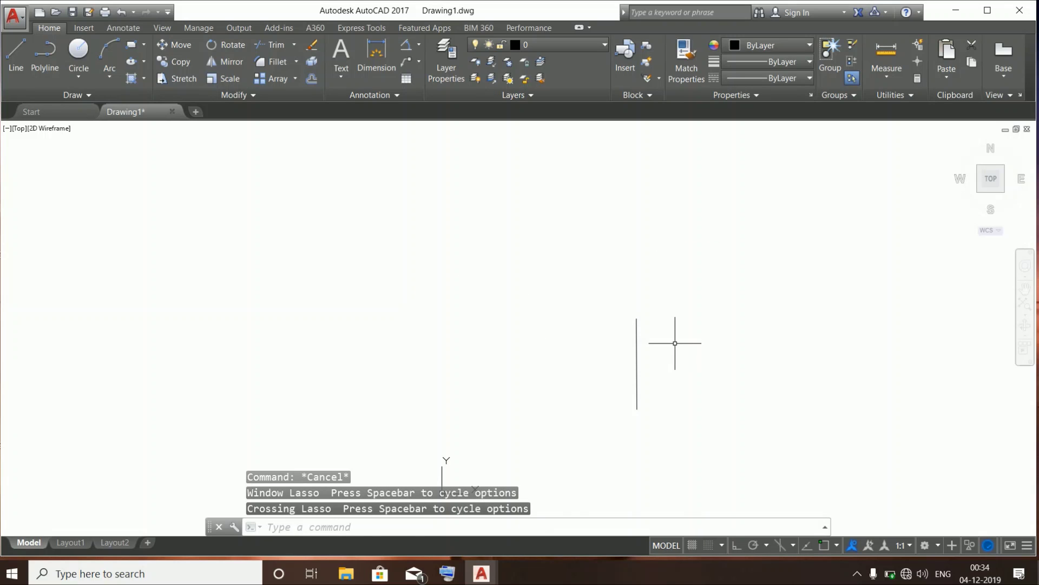
pyautogui.moveTo(675, 344)
pyautogui.mouseDown()
pyautogui.moveTo(493, 395)
pyautogui.moveTo(471, 332)
pyautogui.moveTo(466, 339)
pyautogui.mouseUp()
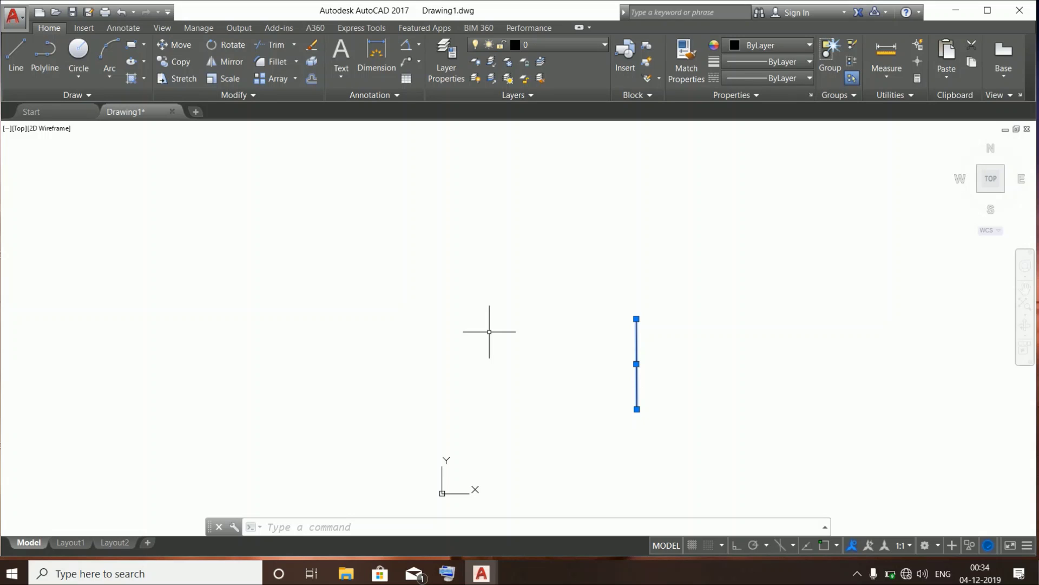
pyautogui.press('Delete')
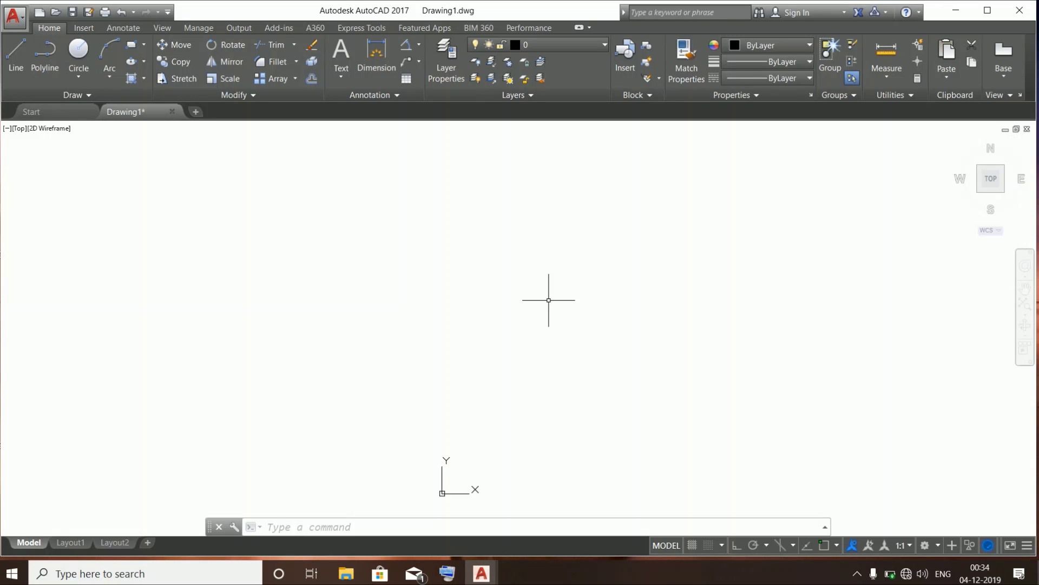
# Draw a circle with a radius of 1000 in the empty drawing area, and erase it
pyautogui.write('c')
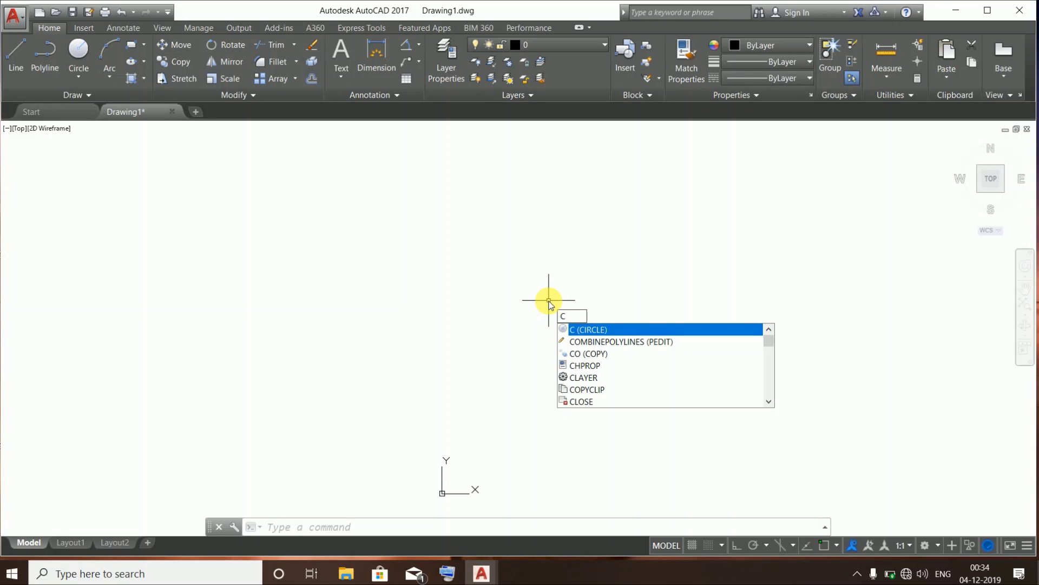
pyautogui.press('Return')
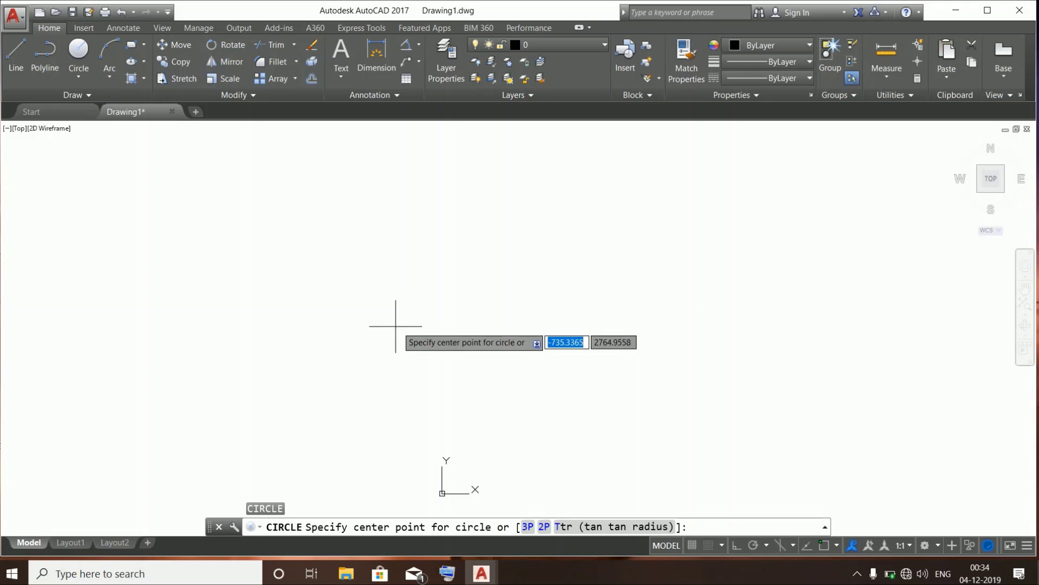
pyautogui.click(438, 313)
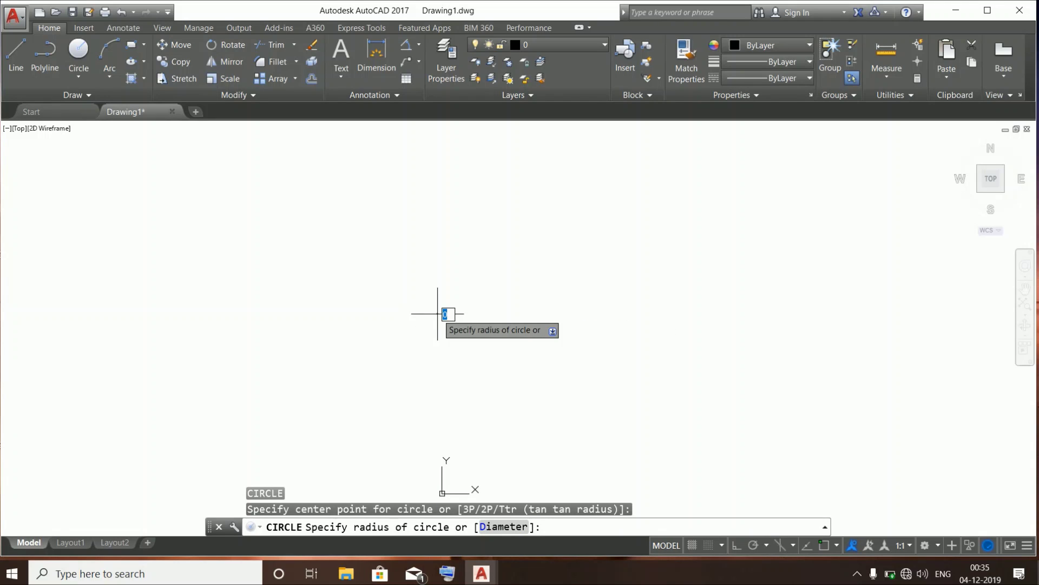
pyautogui.click(437, 314)
pyautogui.press('Return')
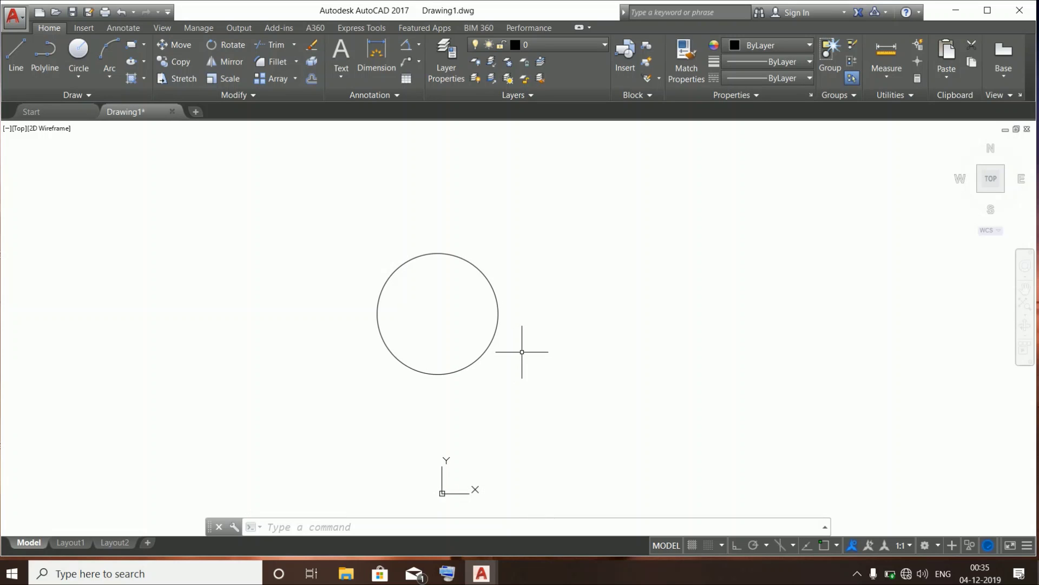
pyautogui.moveTo(513, 323); pyautogui.dragTo(459, 322)
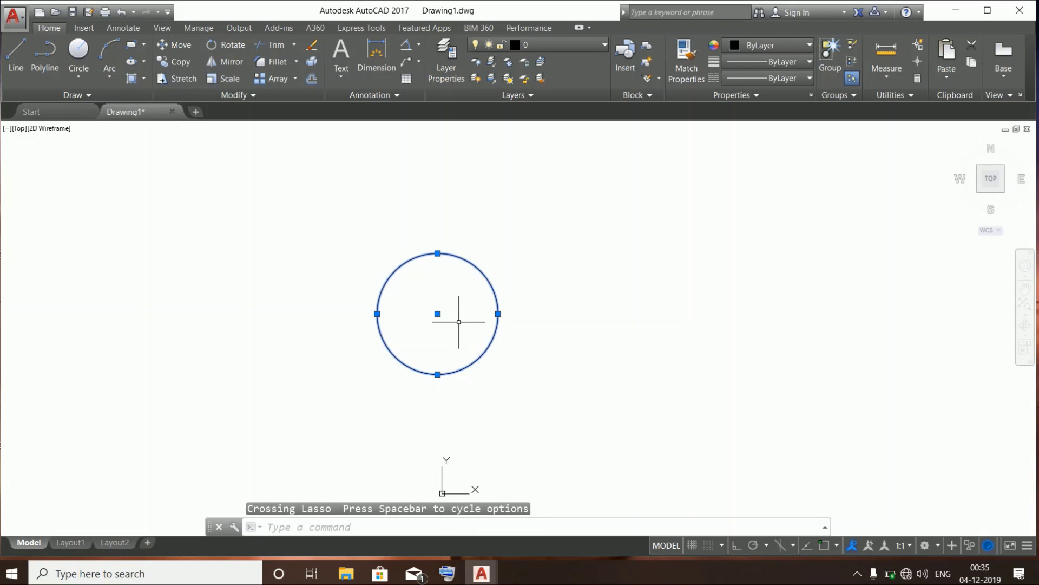
pyautogui.press('Delete')
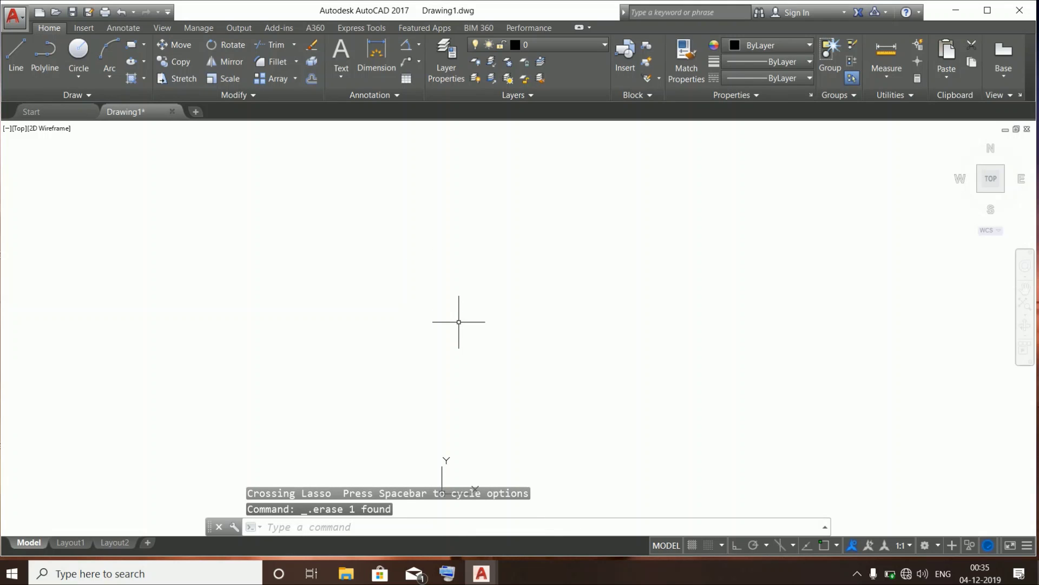
# Draw a circle near the middle of the drawing area using the Diameter option with a diameter of 1000
pyautogui.write('c')
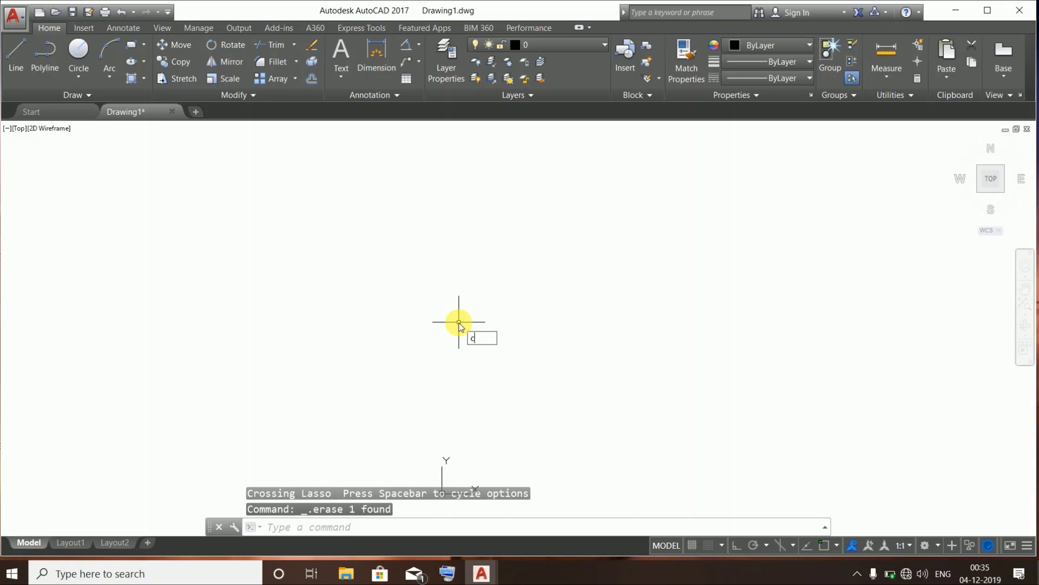
pyautogui.press('Return')
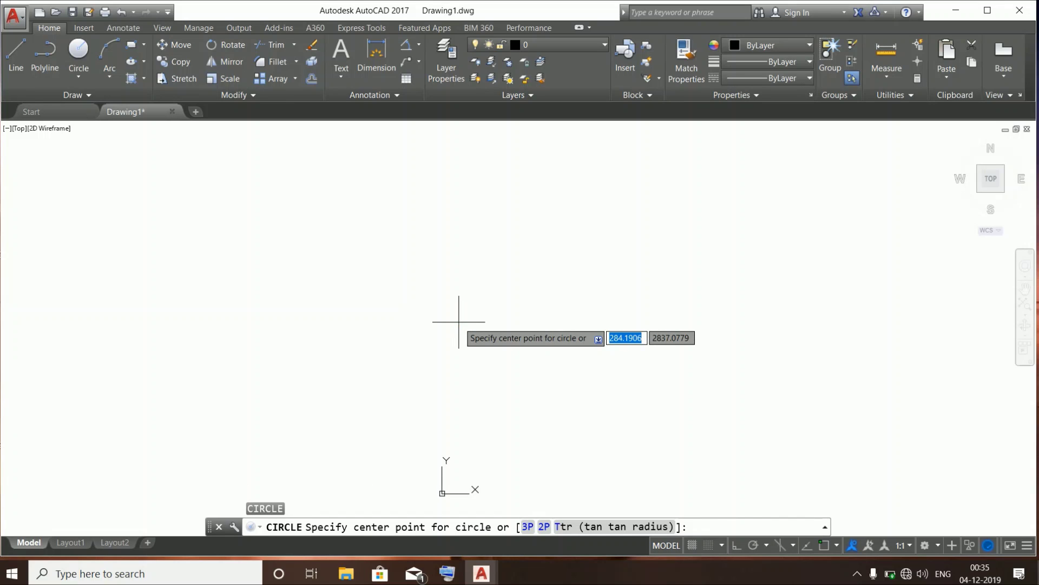
pyautogui.click(485, 324)
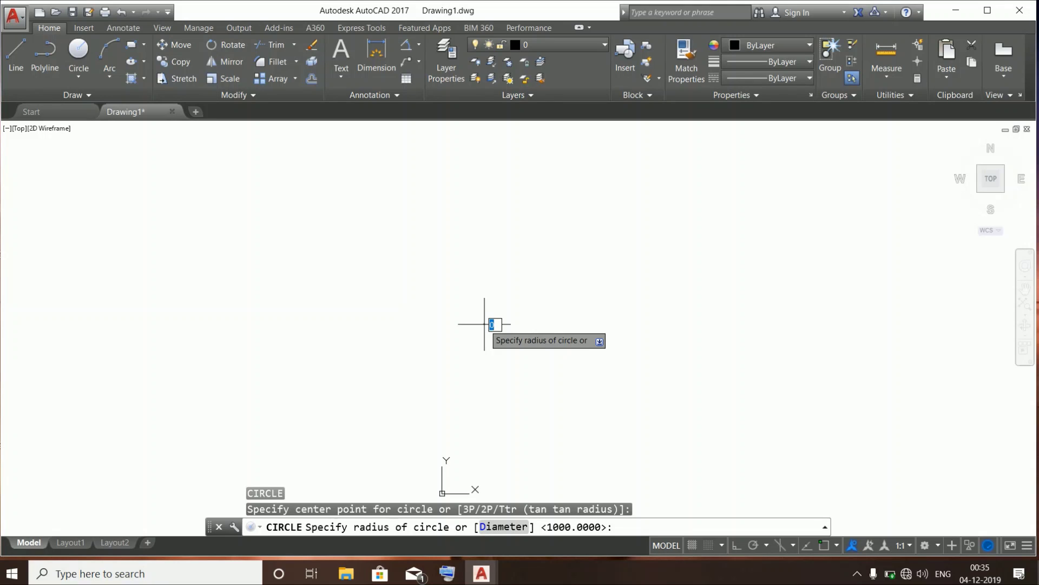
pyautogui.write('d')
pyautogui.press('Return')
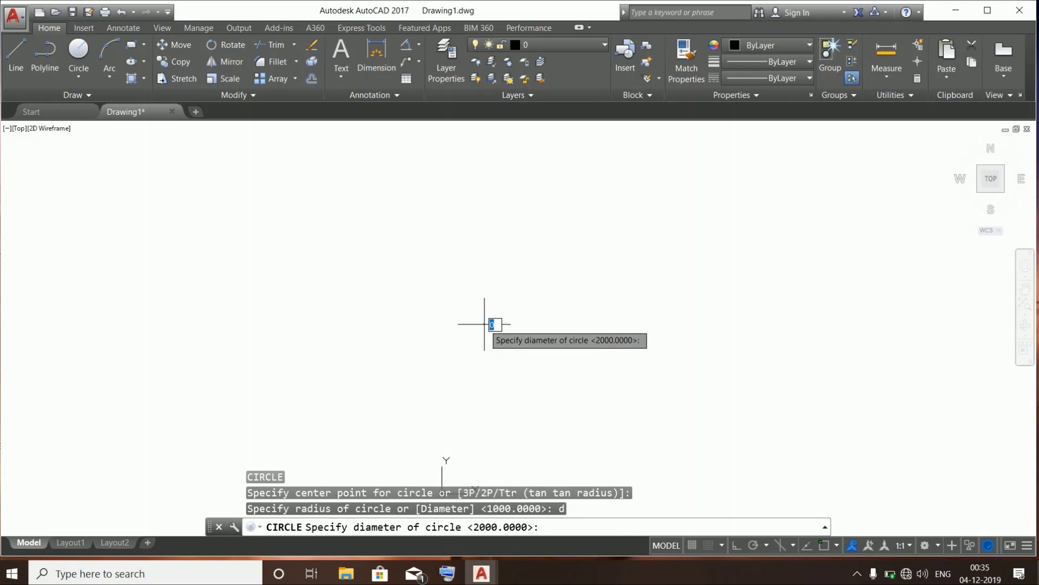
pyautogui.write('1000')
pyautogui.press('Return')
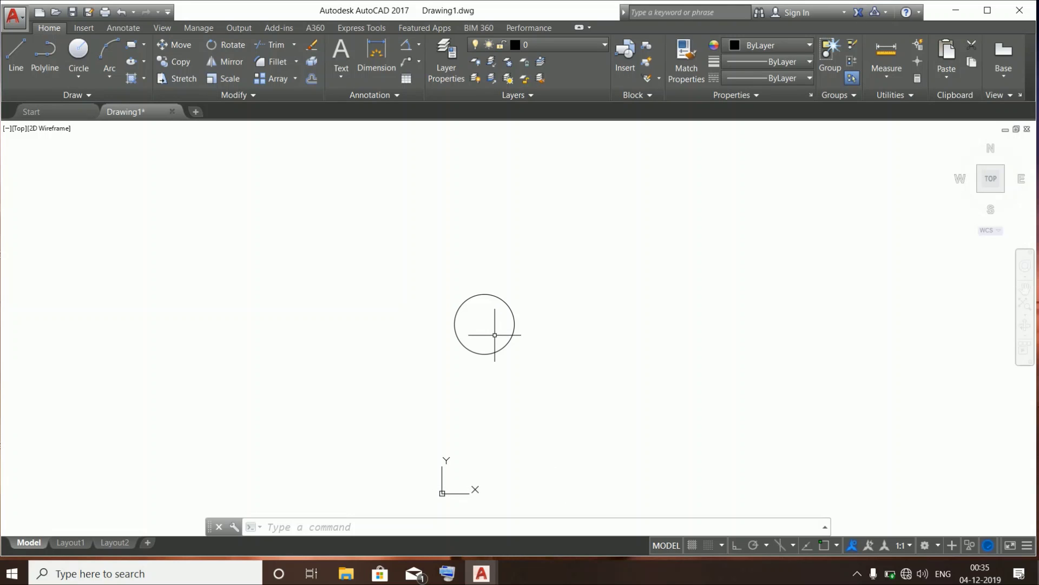
# Draw a larger circle with a radius of 1000 around the existing one, centred close to its centre
pyautogui.write('c')
pyautogui.press('Return')
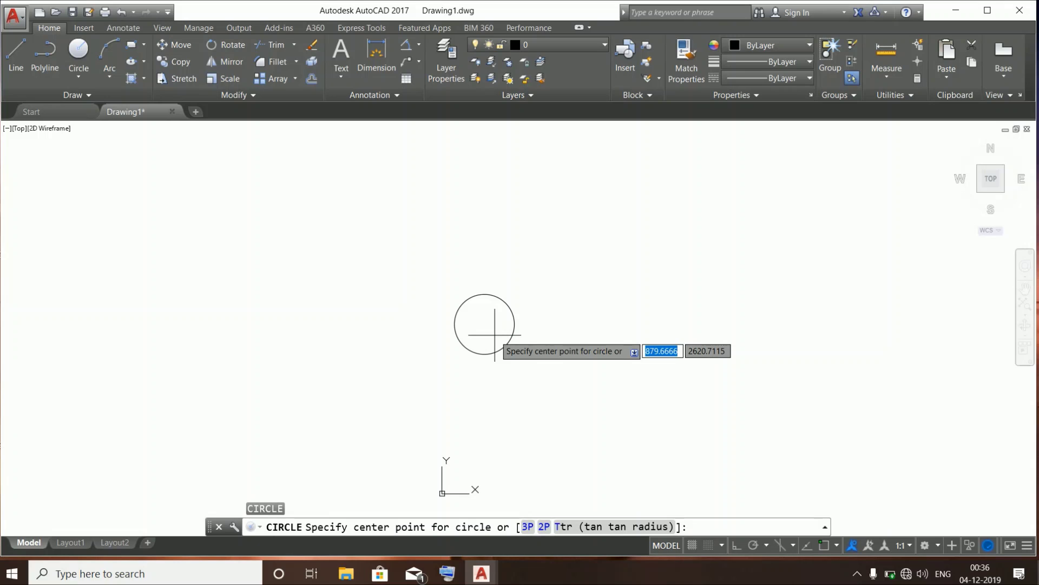
pyautogui.click(482, 325)
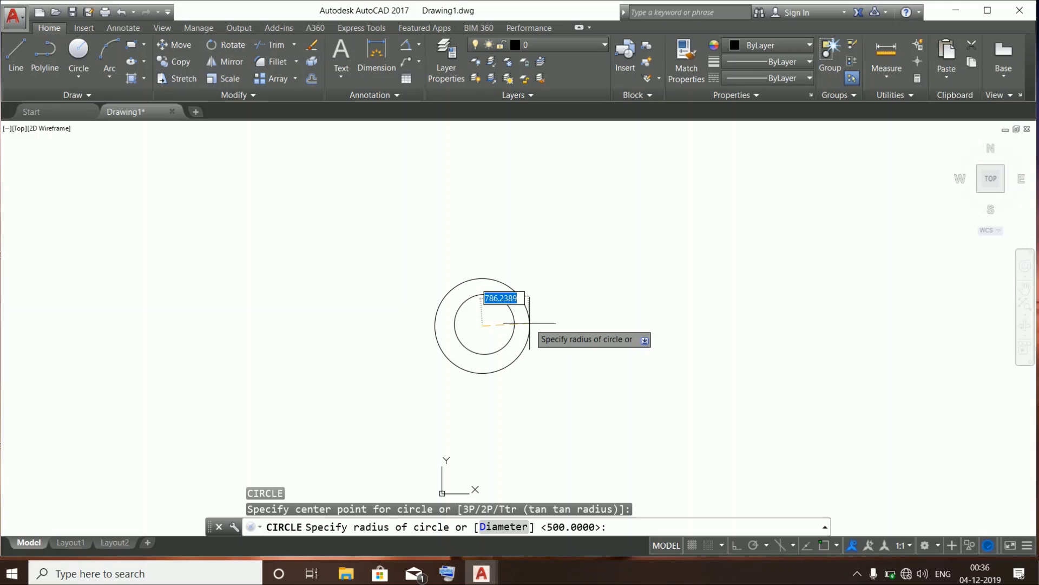
pyautogui.write('1000')
pyautogui.press('Return')
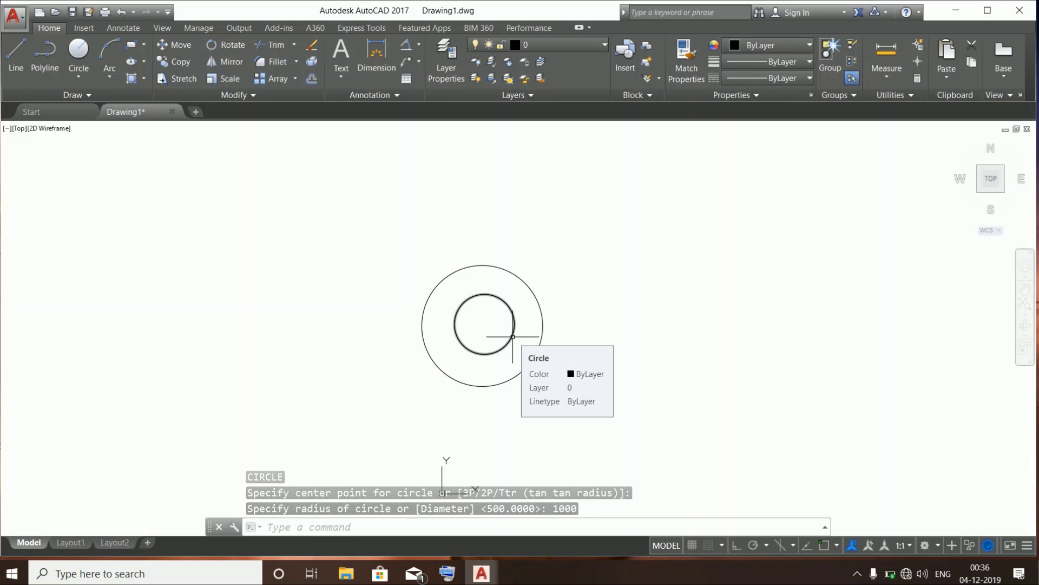
# Erase the inner and outer circles together with a crossing lasso selection
pyautogui.click(513, 336)
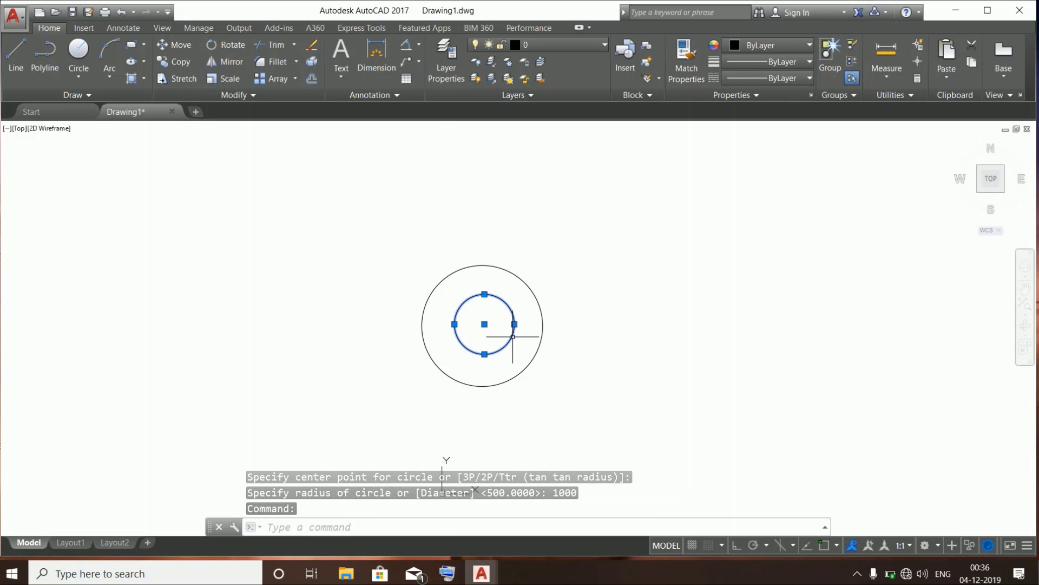
pyautogui.click(557, 336)
pyautogui.press('Escape')
pyautogui.press('Escape')
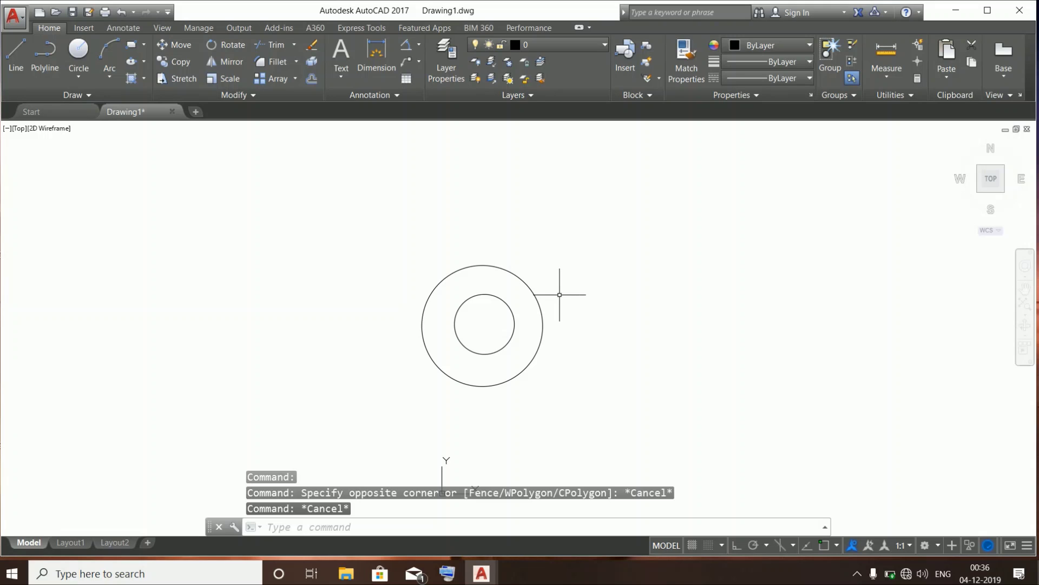
pyautogui.moveTo(560, 294); pyautogui.dragTo(481, 325)
pyautogui.press('Delete')
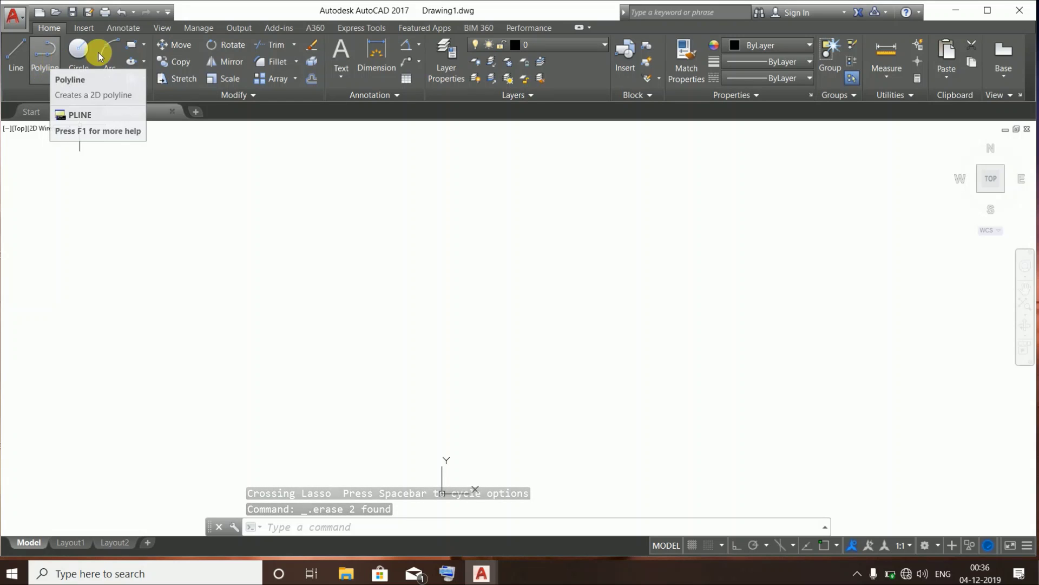
# Draw an open, irregular seven-segment polyline that runs out to a peak and turns back to end just below its start
pyautogui.click(79, 75)
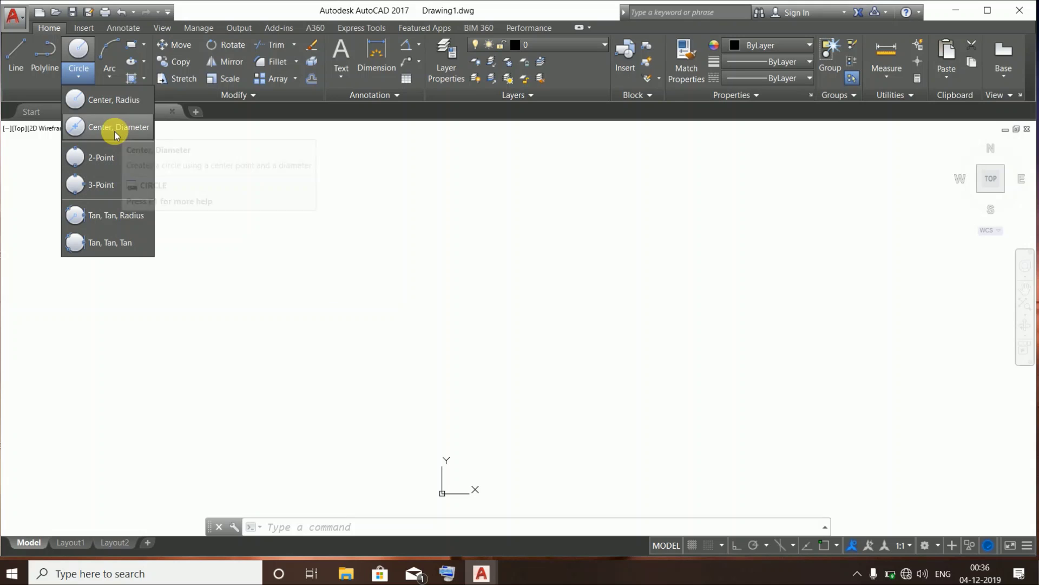
pyautogui.click(46, 60)
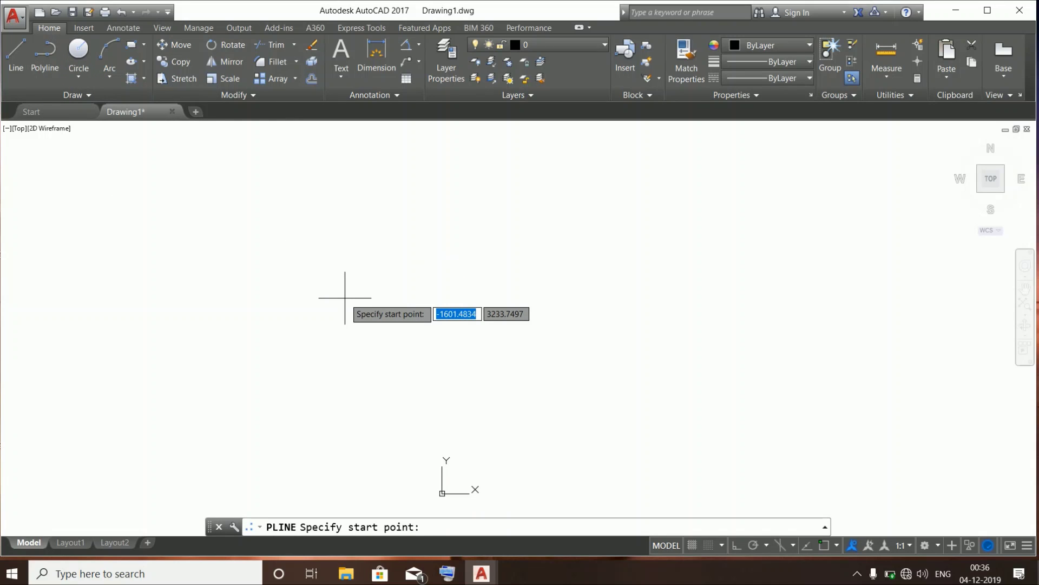
pyautogui.click(345, 298)
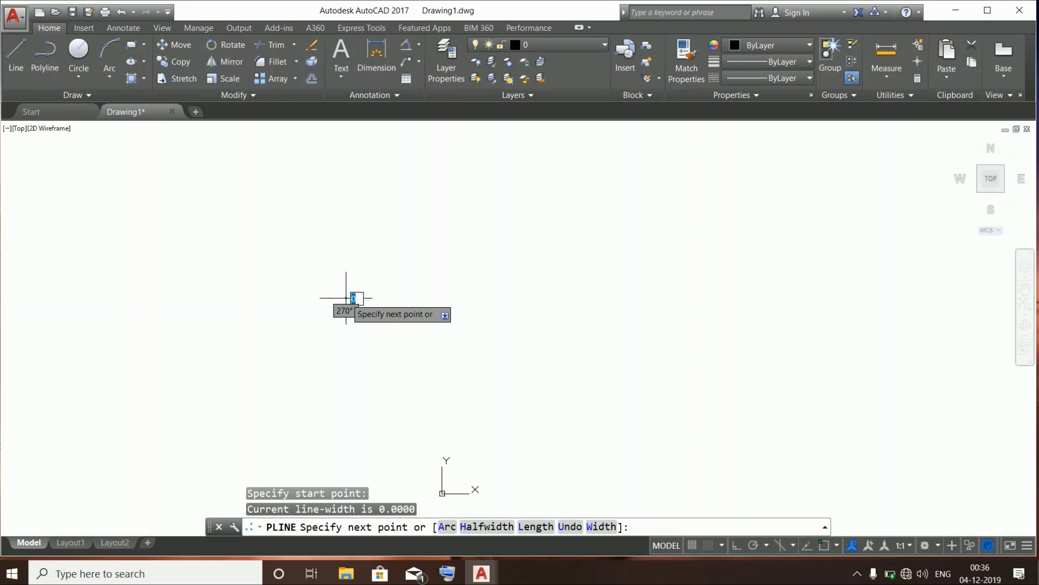
pyautogui.click(501, 291)
pyautogui.click(622, 245)
pyautogui.click(589, 356)
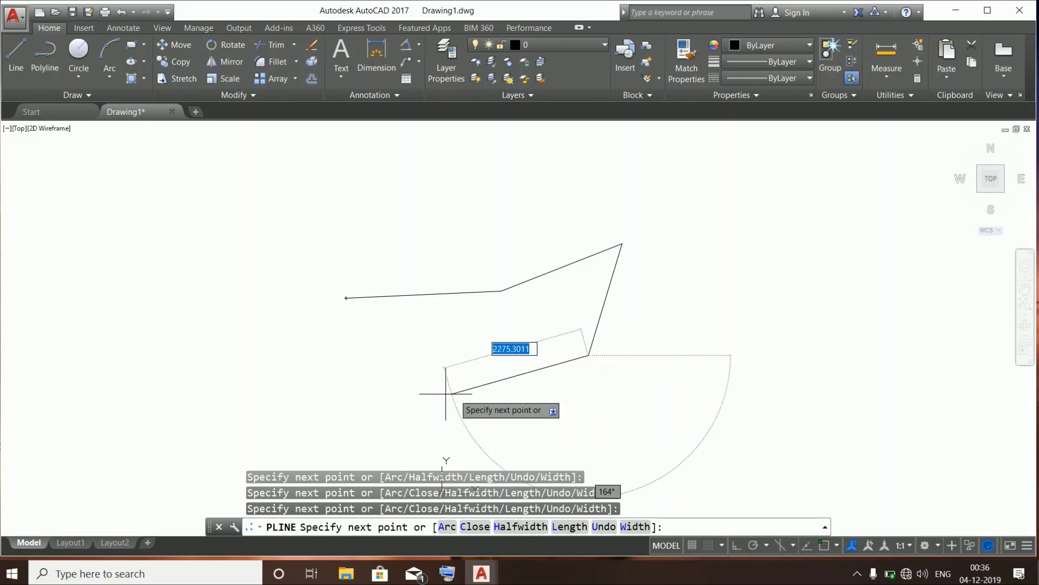
pyautogui.click(421, 394)
pyautogui.click(464, 341)
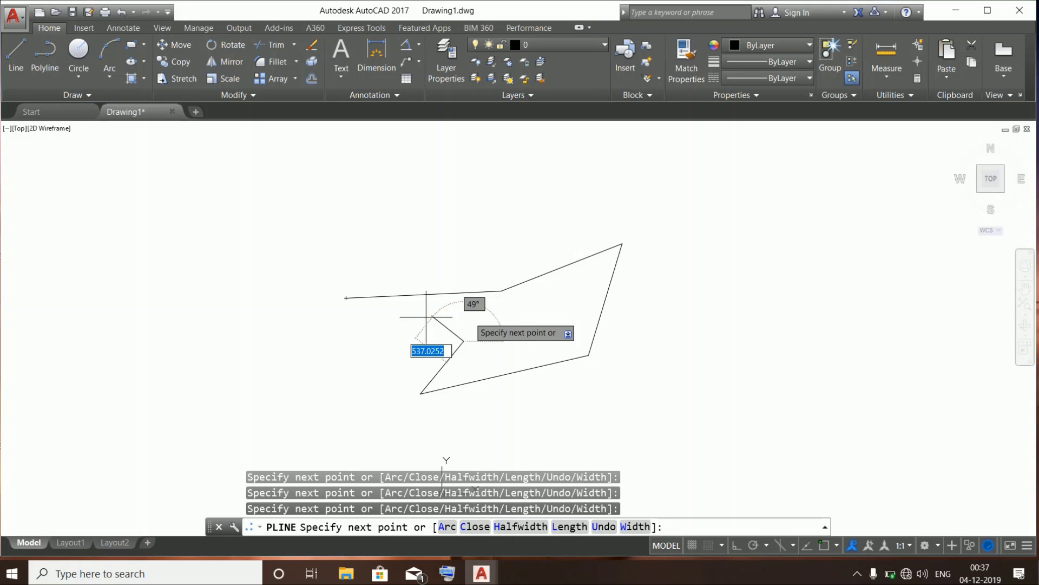
pyautogui.click(391, 317)
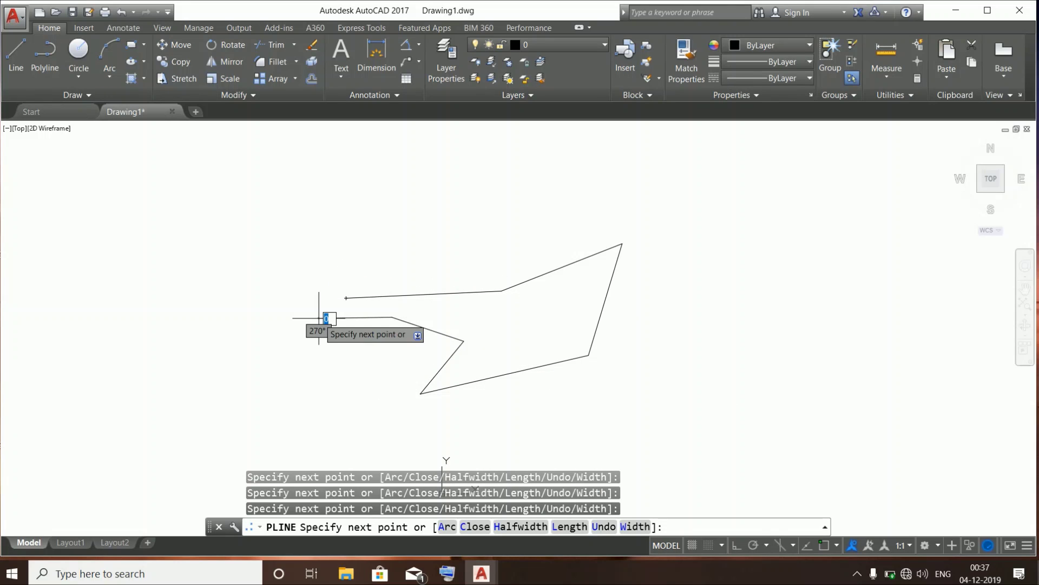
pyautogui.click(319, 318)
pyautogui.press('Escape')
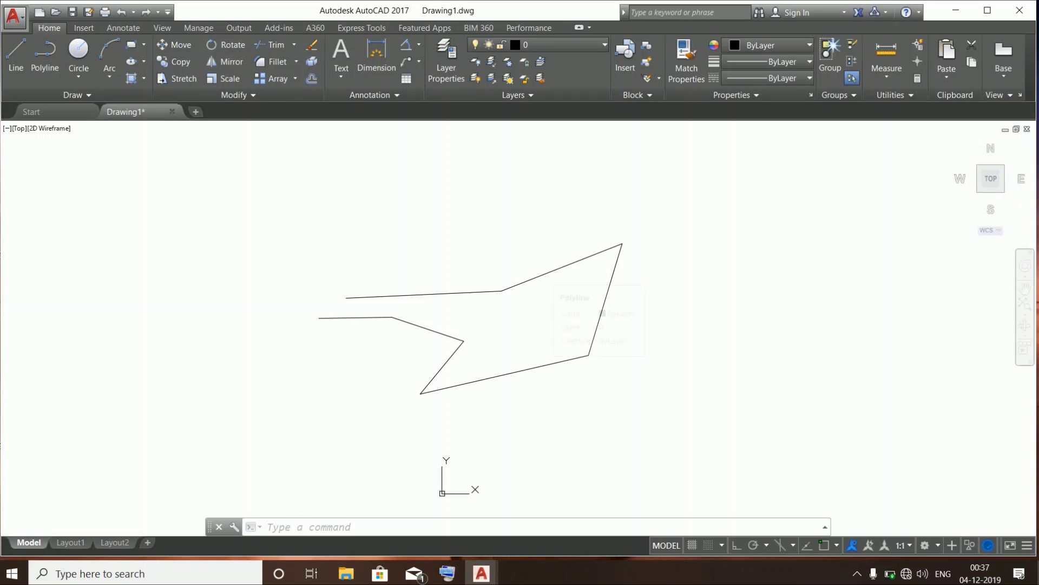
# Examine the grips along the whole polyline by selecting it from different segments, and clear the selection
pyautogui.click(544, 272)
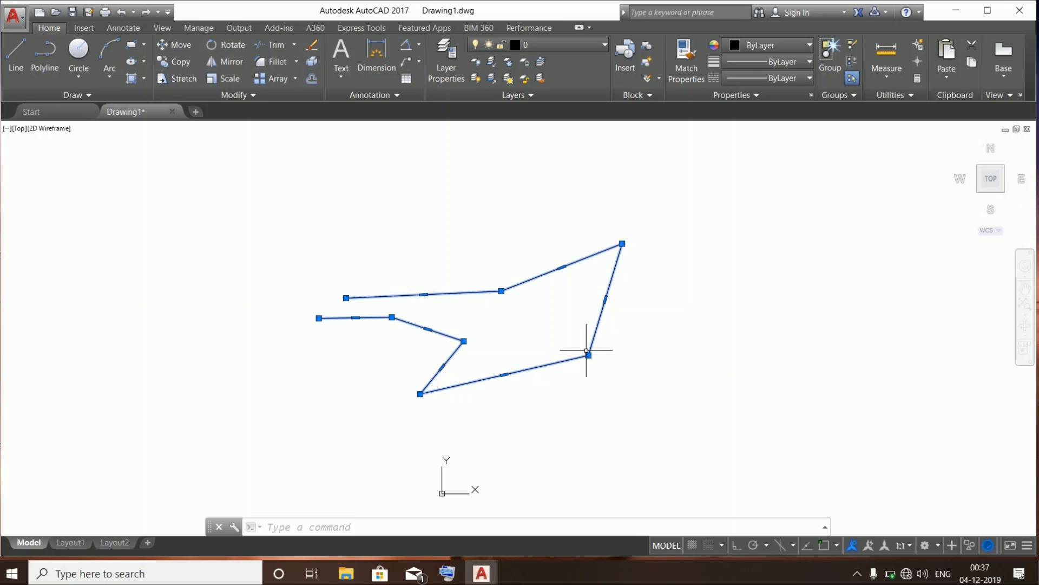
pyautogui.press('Escape')
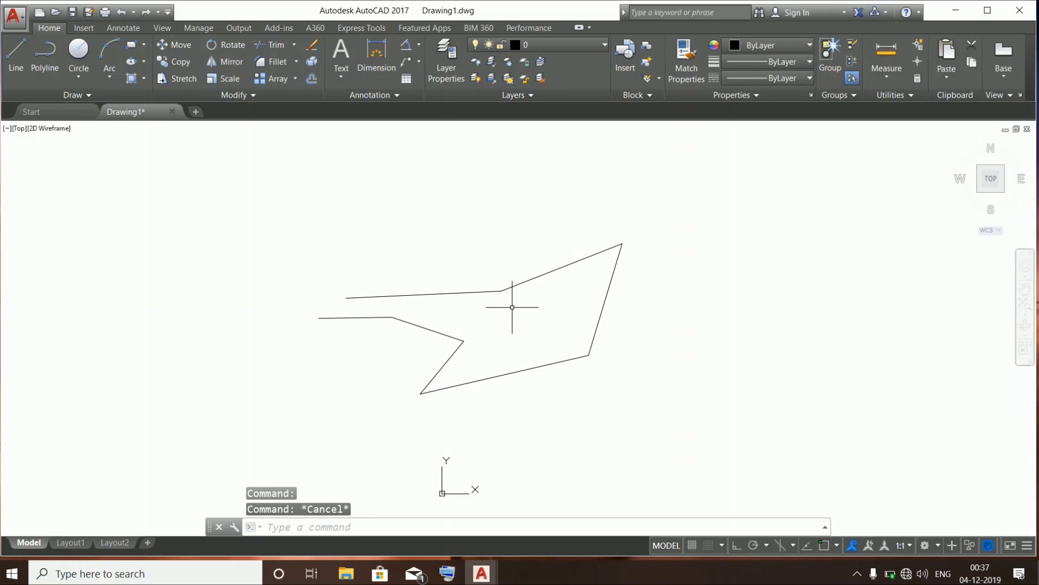
pyautogui.click(502, 291)
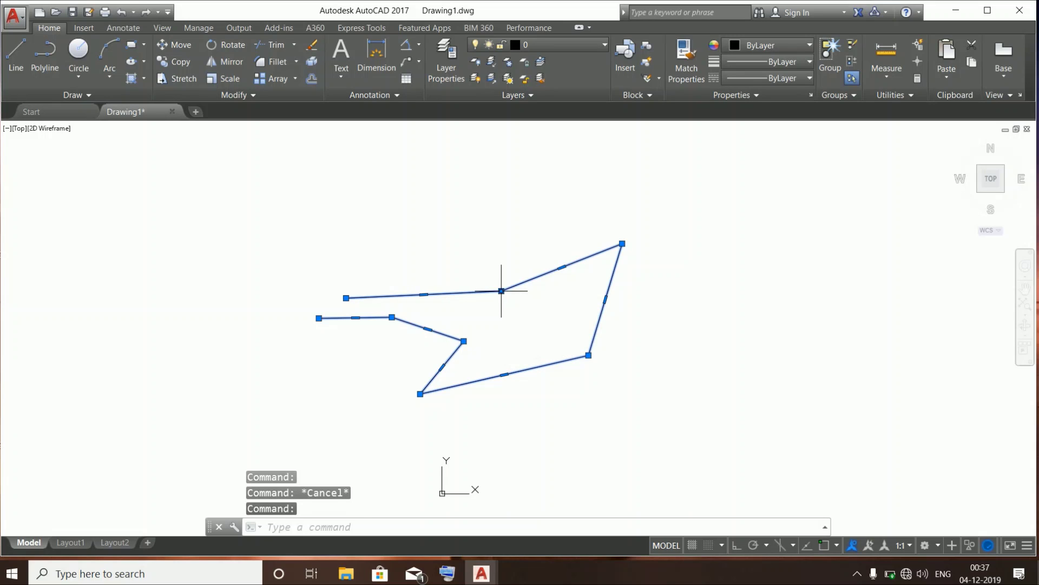
pyautogui.moveTo(501, 290)
pyautogui.press('Escape')
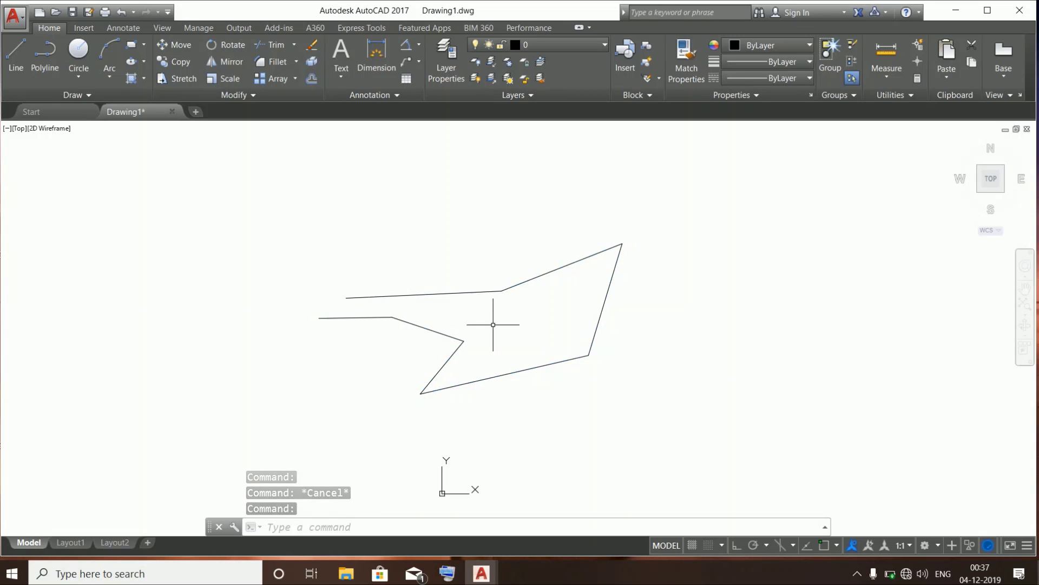
# Draw a short, slightly descending line above the starting end of the polyline
pyautogui.press('Escape')
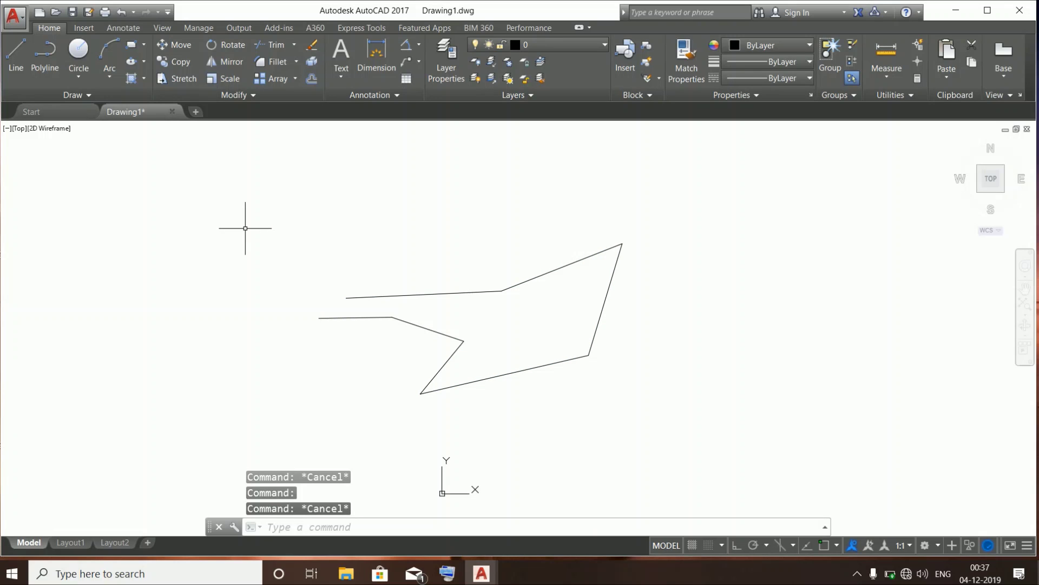
pyautogui.write('l')
pyautogui.press('Return')
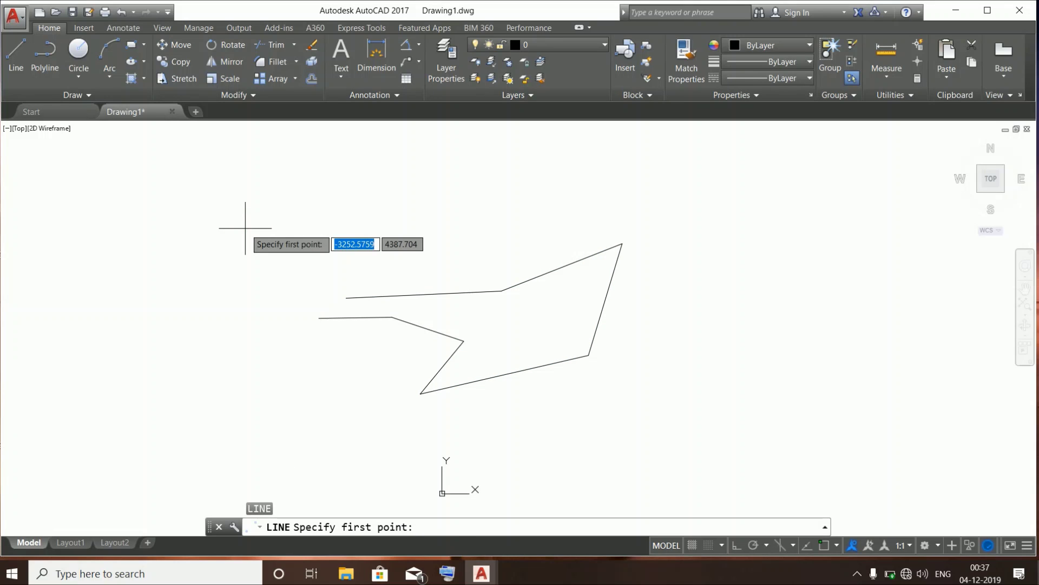
pyautogui.click(246, 228)
pyautogui.click(340, 238)
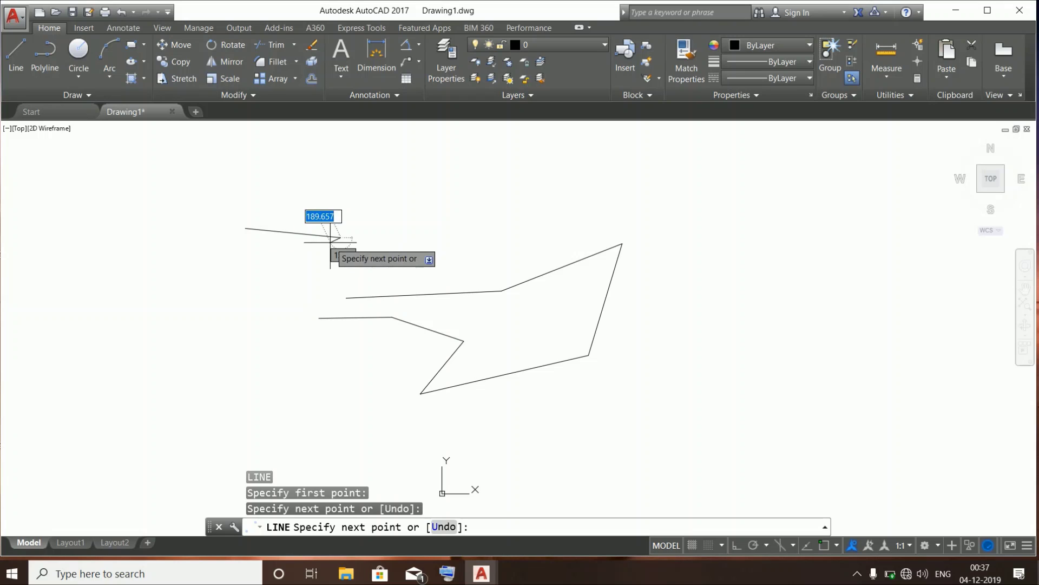
pyautogui.press('Escape')
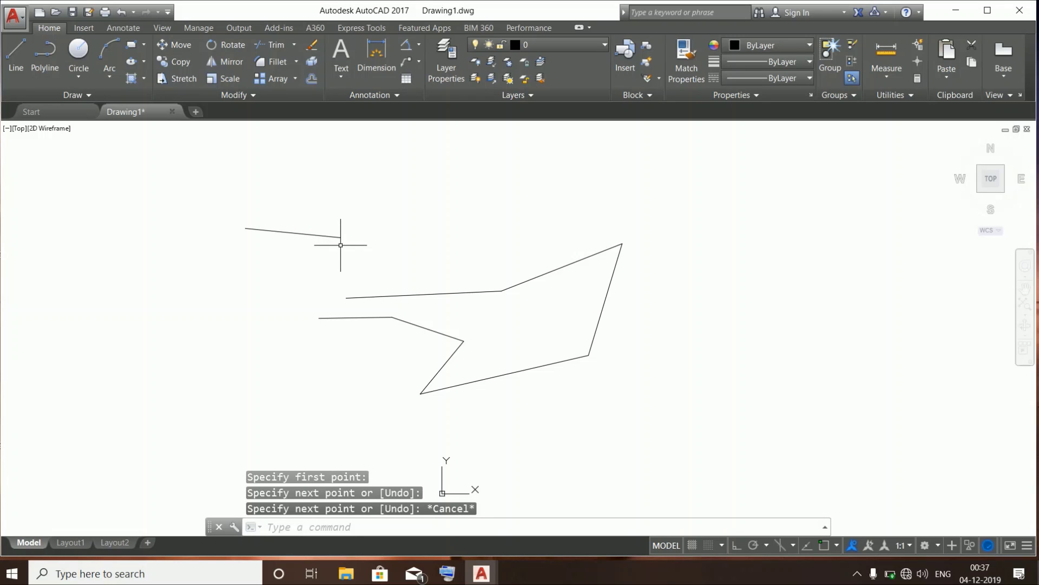
# Draw a chain of five connected lines that runs level above the polyline, rises to a peak and bends down beyond it
pyautogui.write('l')
pyautogui.press('Return')
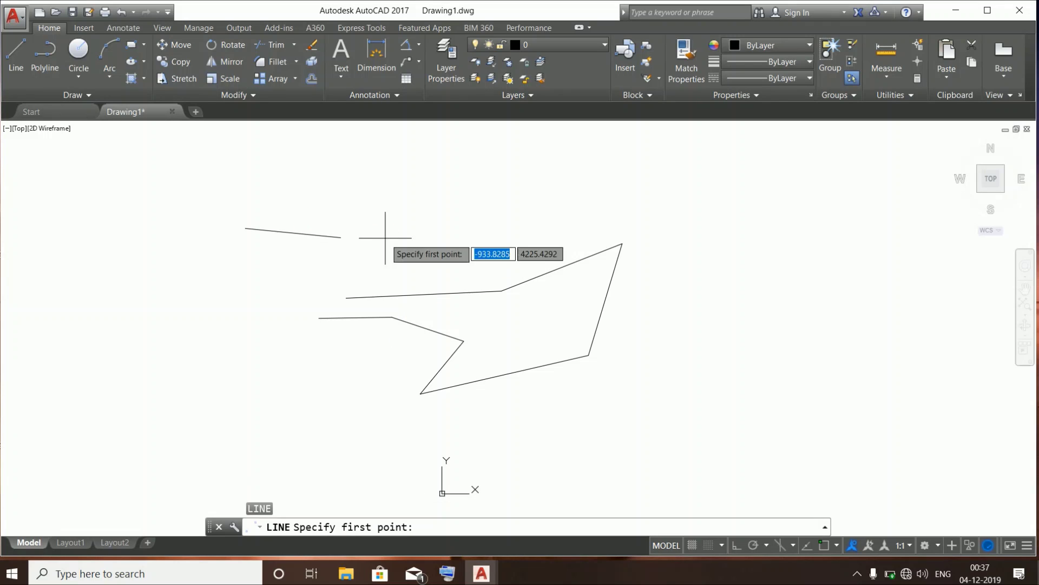
pyautogui.click(394, 238)
pyautogui.click(556, 238)
pyautogui.click(636, 185)
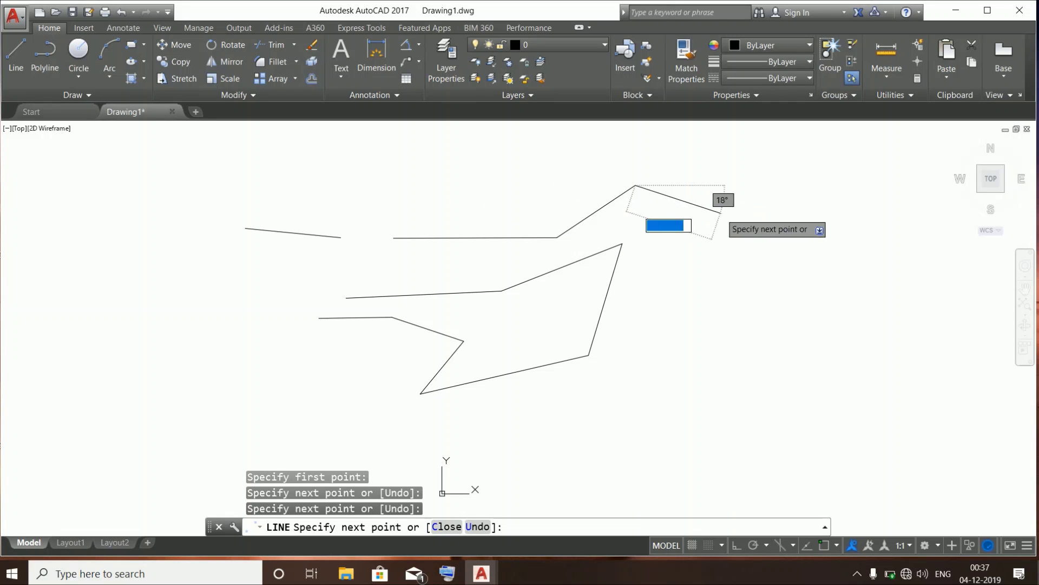
pyautogui.click(721, 212)
pyautogui.click(795, 266)
pyautogui.click(739, 352)
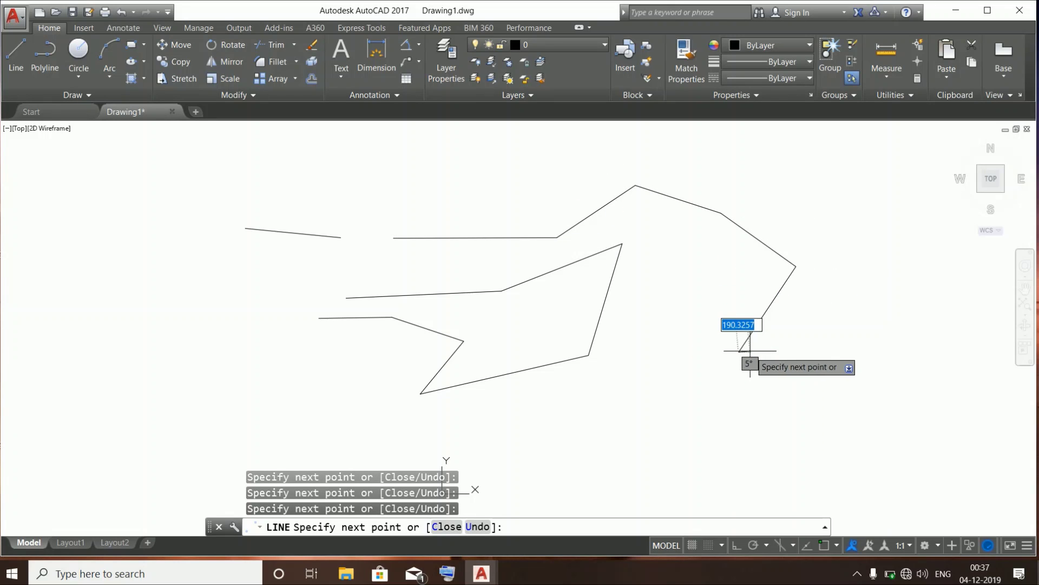
pyautogui.press('Escape')
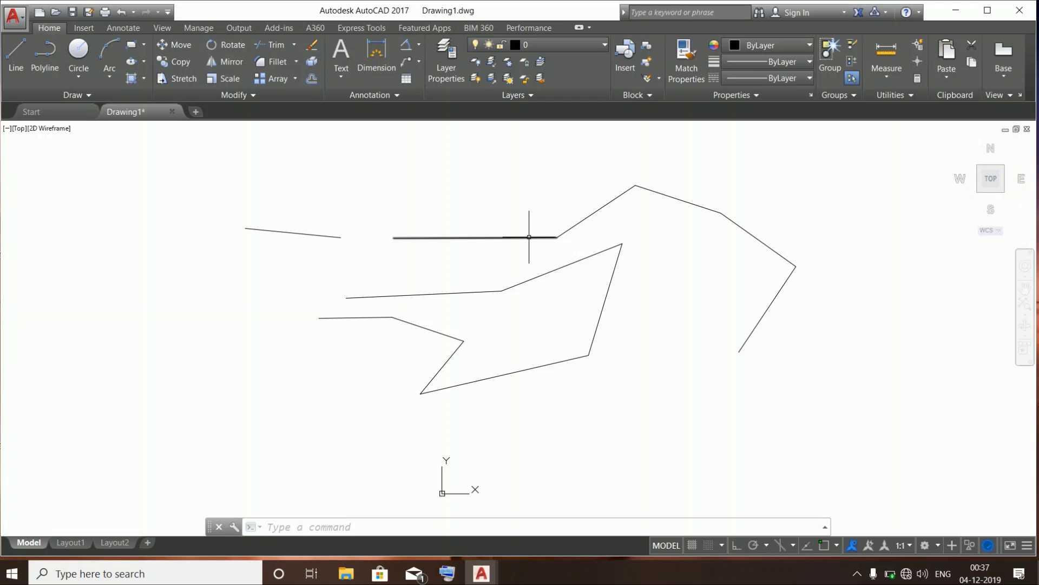
# Stretch the polyline's corner directly below its peak further down and slightly outward by its vertex grip, and clear the selection
pyautogui.moveTo(529, 237)
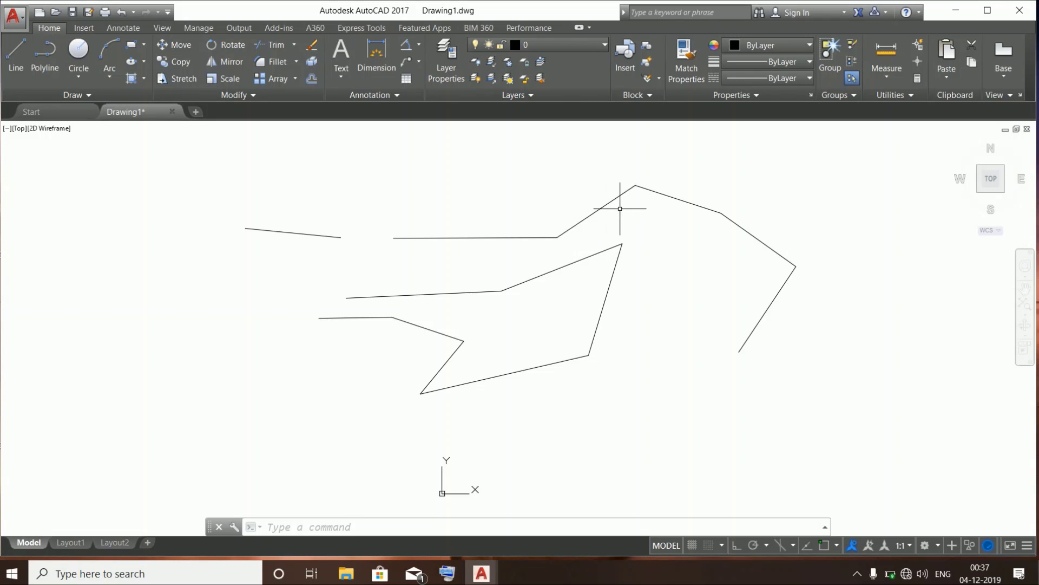
pyautogui.click(585, 260)
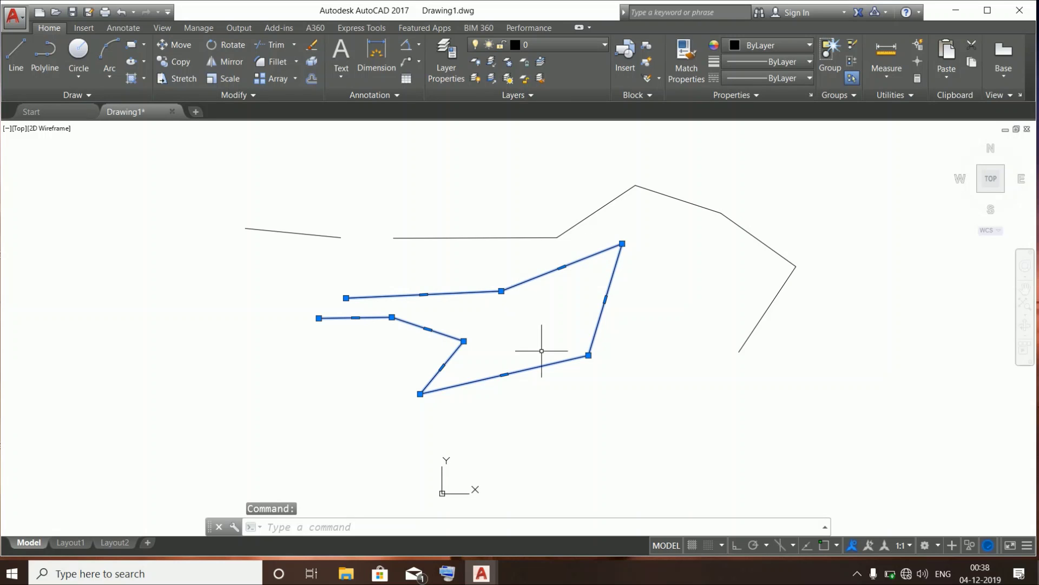
pyautogui.click(589, 355)
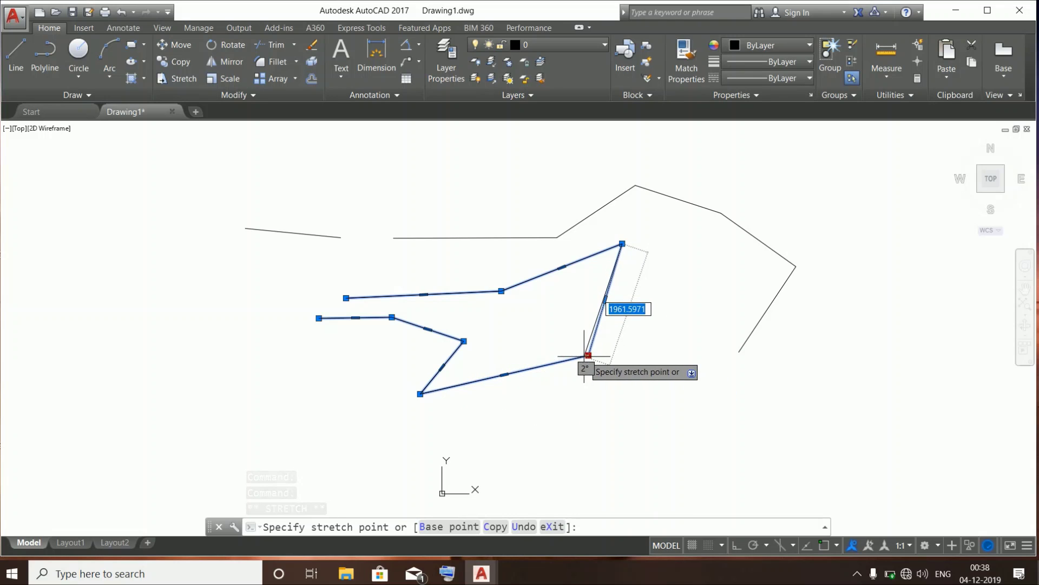
pyautogui.click(611, 407)
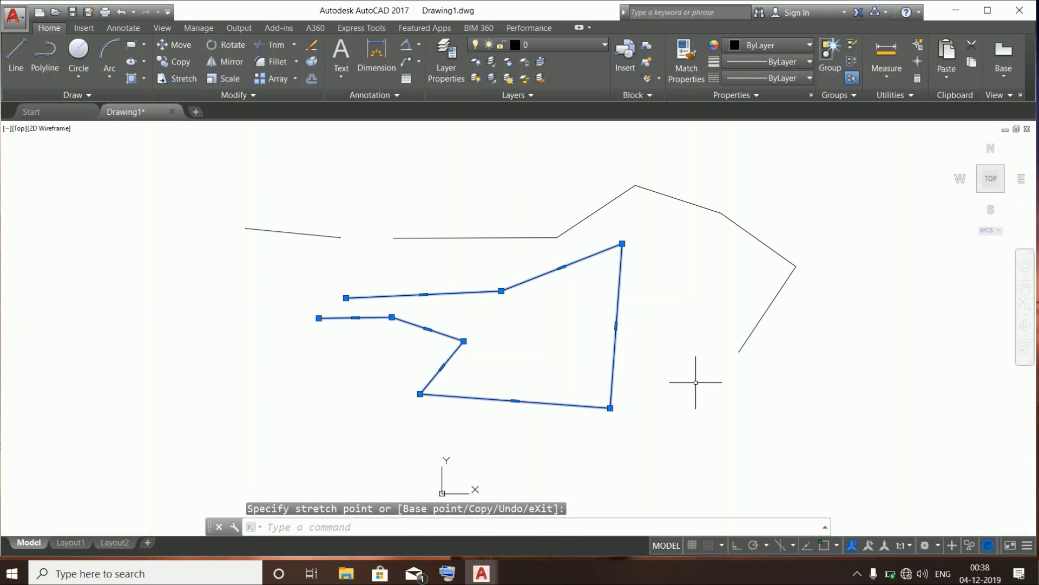
pyautogui.press('Escape')
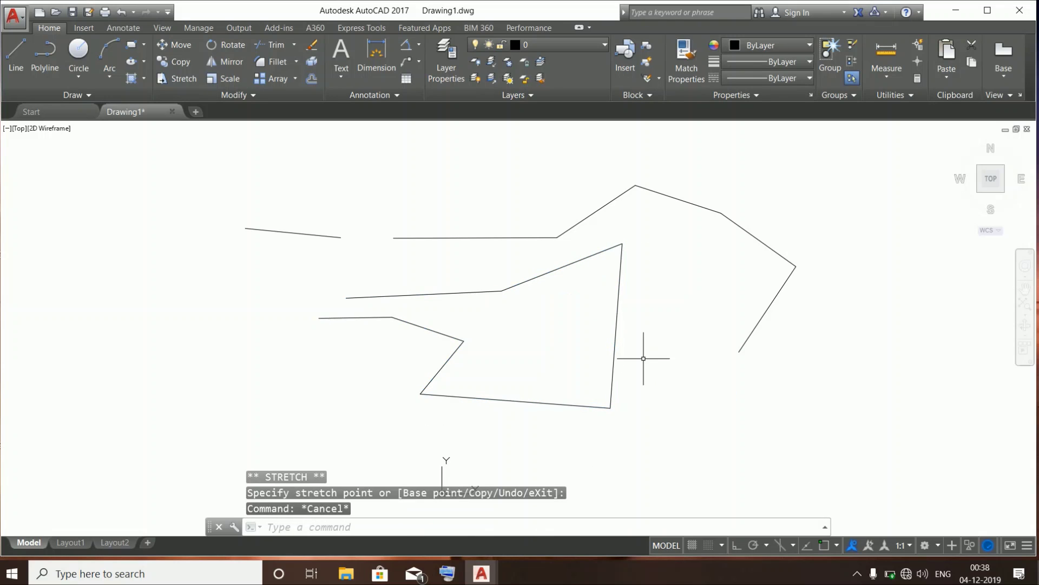
# Stretch the end of the chain's level line away from its neighbour to a point above the chain's peak
pyautogui.click(541, 237)
pyautogui.click(557, 237)
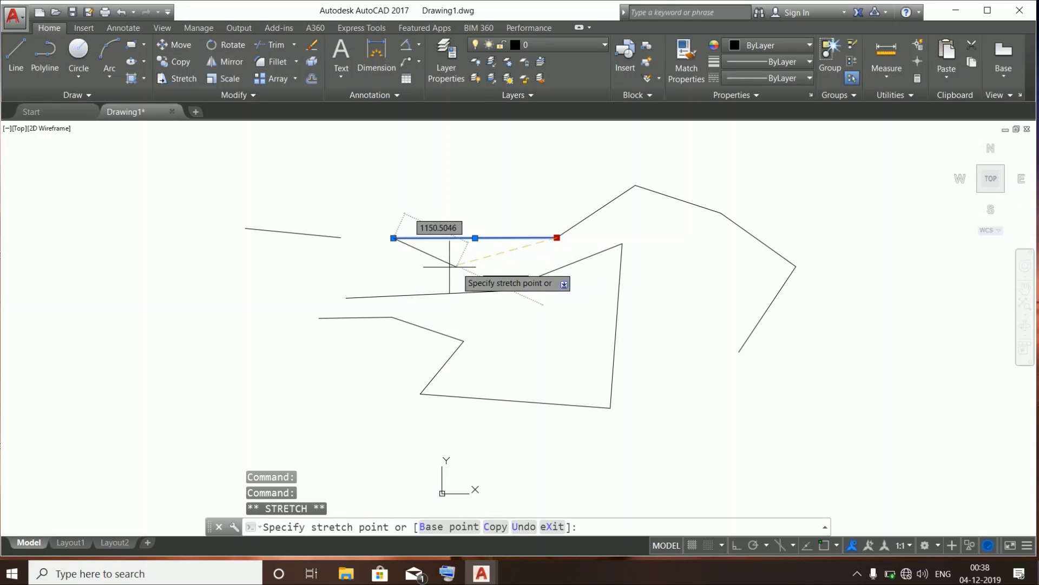
pyautogui.click(660, 167)
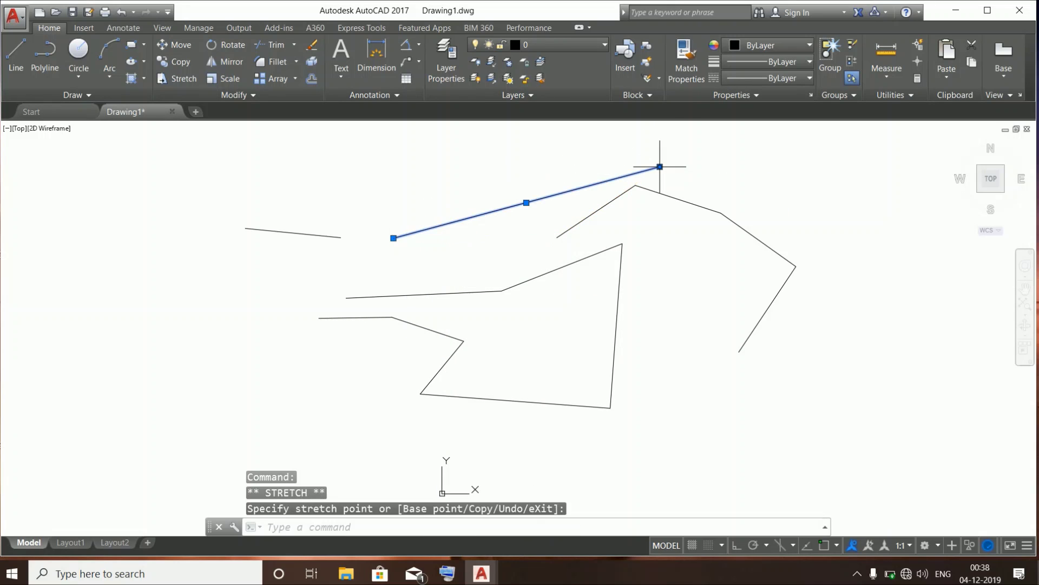
pyautogui.press('Escape')
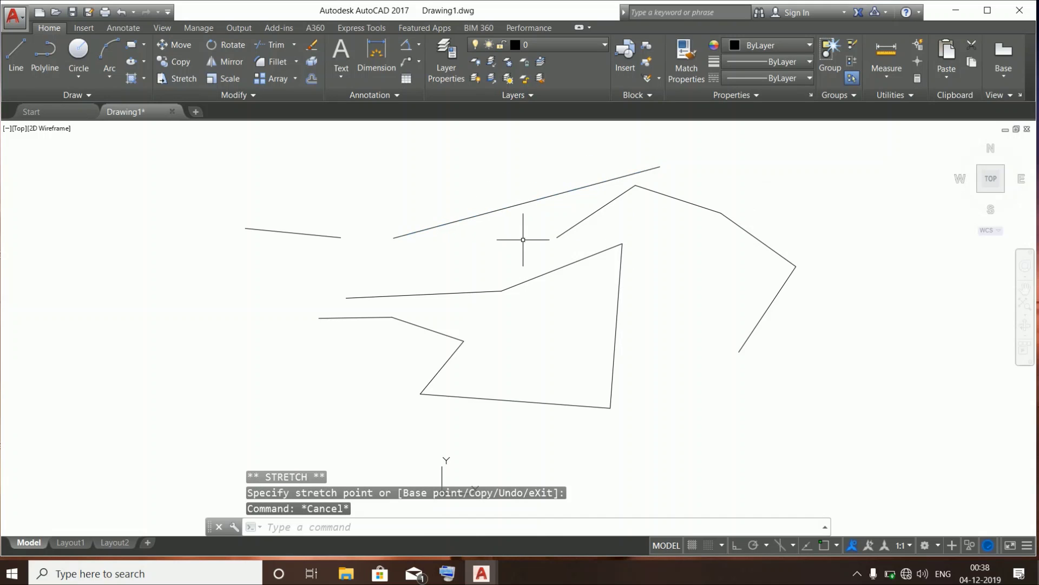
# Move the detached sloping line by its midpoint grip to just below the short separate line
pyautogui.click(525, 203)
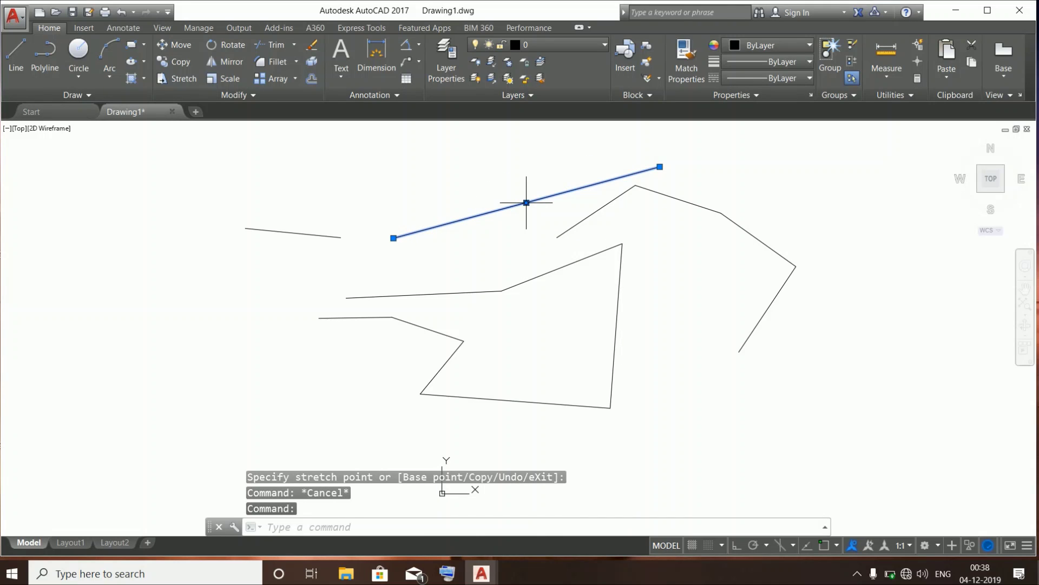
pyautogui.click(526, 203)
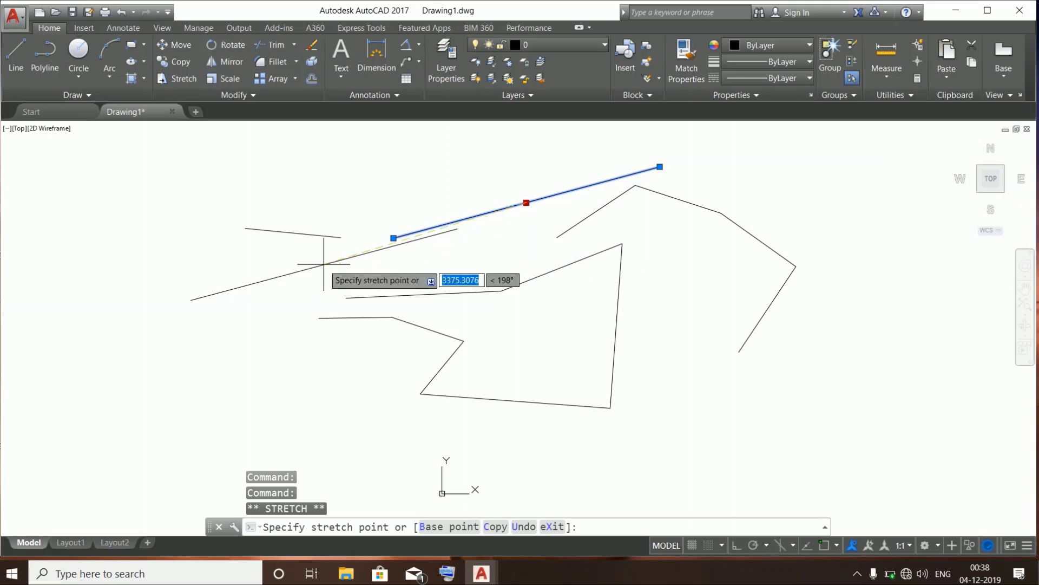
pyautogui.click(286, 283)
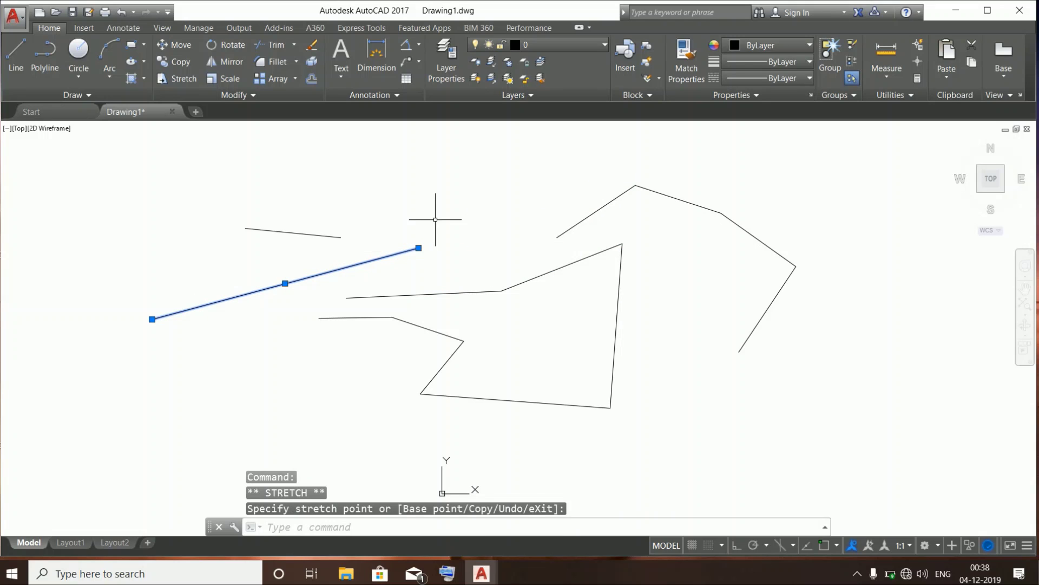
pyautogui.press('Escape')
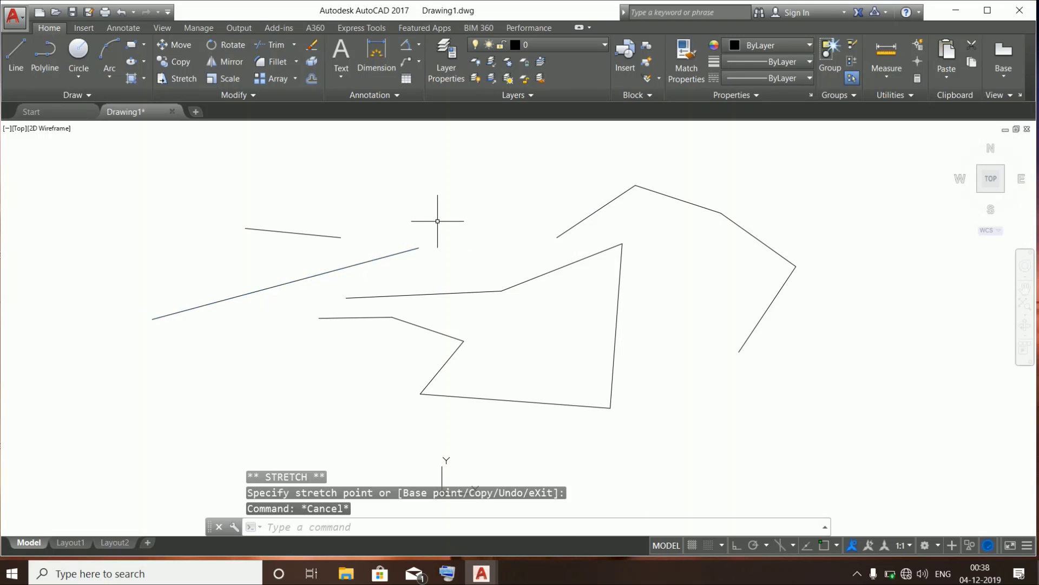
# Stretch the free lower end of the chain's rising line outward, away from the peak, and clear the selection
pyautogui.click(607, 203)
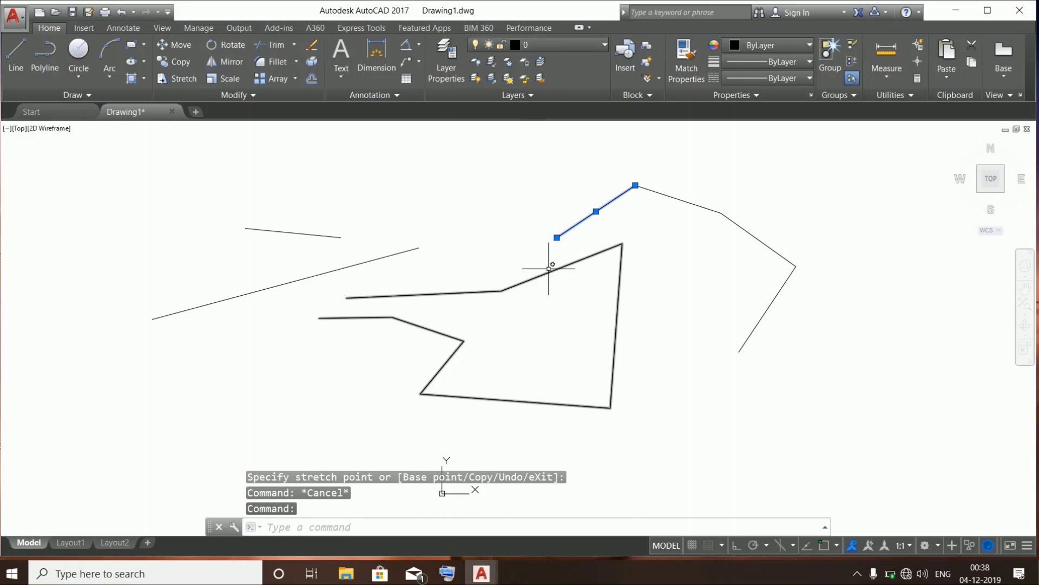
pyautogui.click(557, 237)
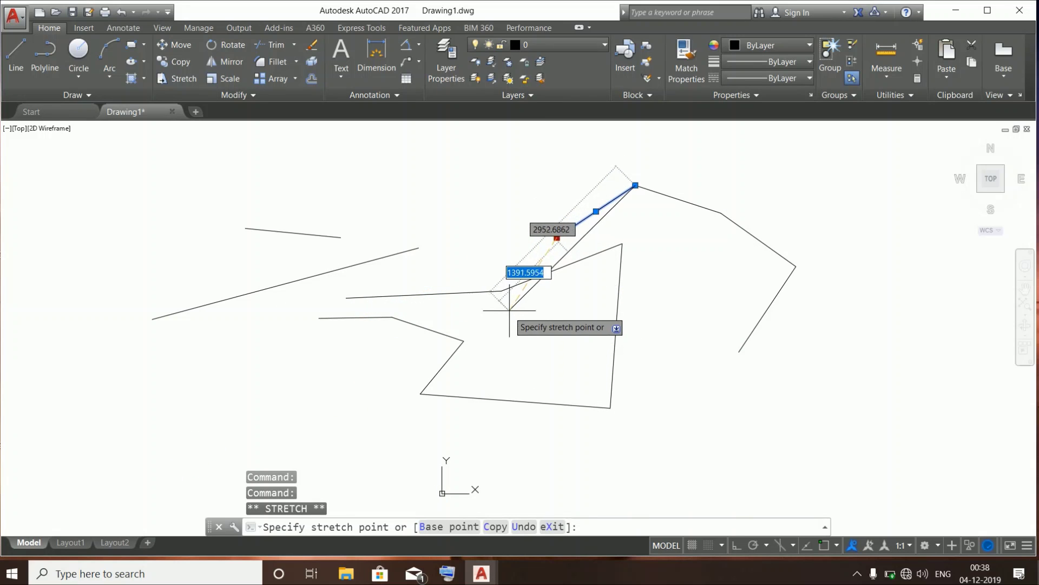
pyautogui.click(499, 258)
pyautogui.press('Escape')
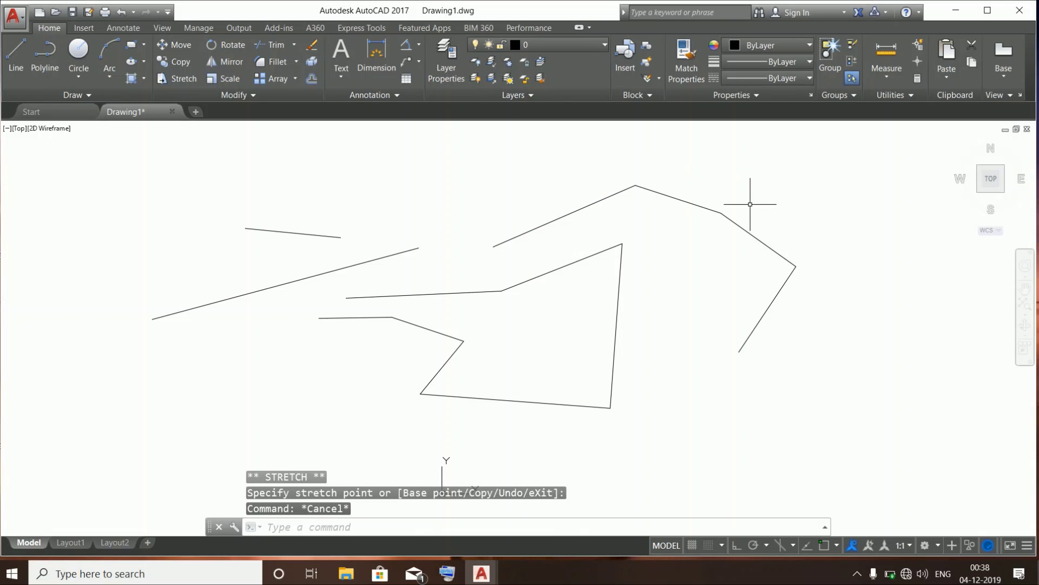
# Erase all the lines and the polyline from the drawing
pyautogui.moveTo(866, 259)
pyautogui.mouseDown()
pyautogui.moveTo(271, 481)
pyautogui.moveTo(76, 295)
pyautogui.moveTo(452, 204)
pyautogui.moveTo(696, 198)
pyautogui.moveTo(730, 179)
pyautogui.mouseUp()
pyautogui.press('Delete')
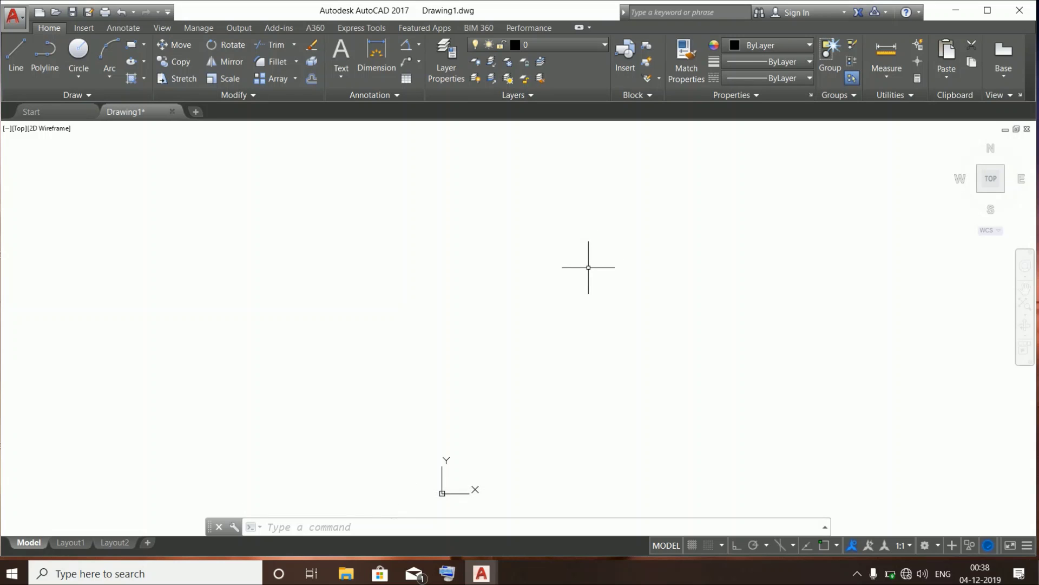
# Draw an open four-segment polyline that rises to a peak, drops steeply and turns back almost level below its start
pyautogui.write('PL')
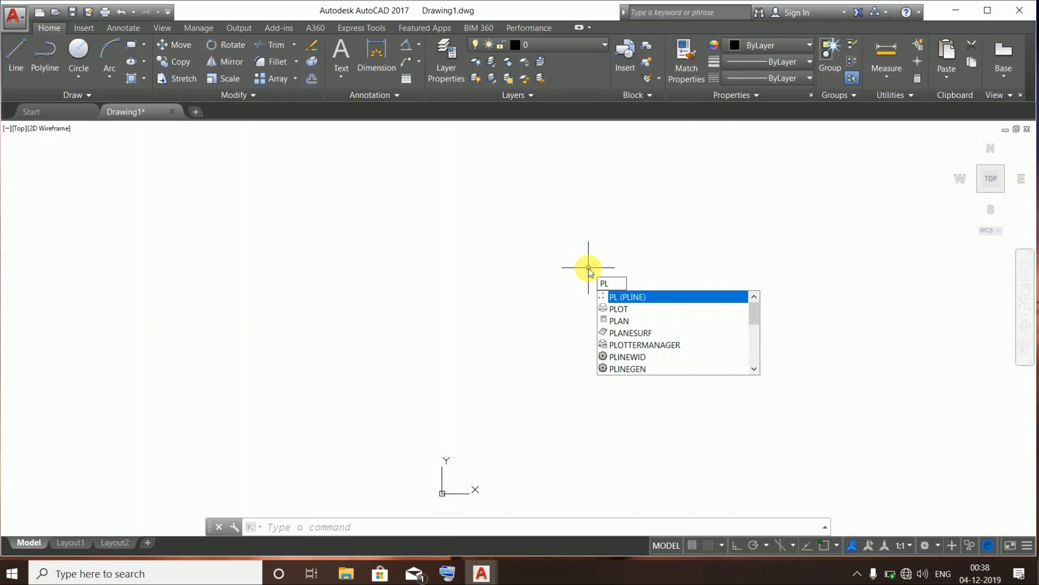
pyautogui.press('Return')
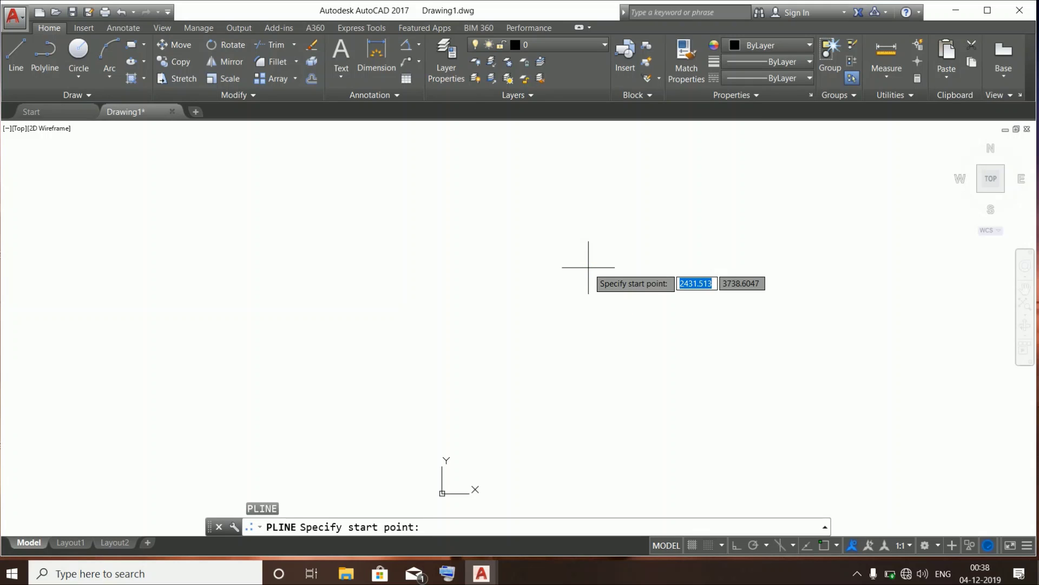
pyautogui.click(431, 326)
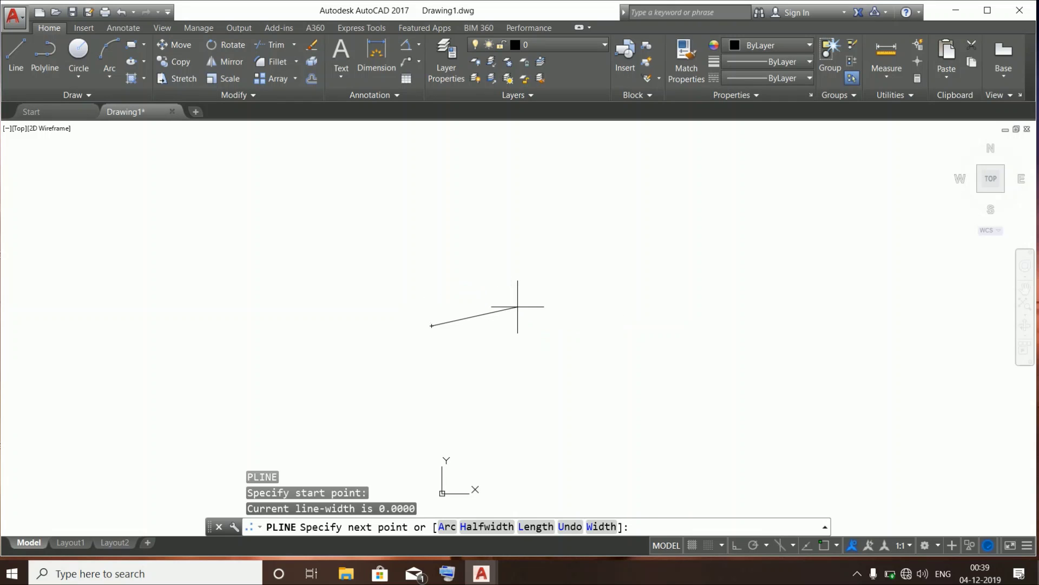
pyautogui.click(518, 306)
pyautogui.click(640, 249)
pyautogui.click(668, 343)
pyautogui.click(678, 375)
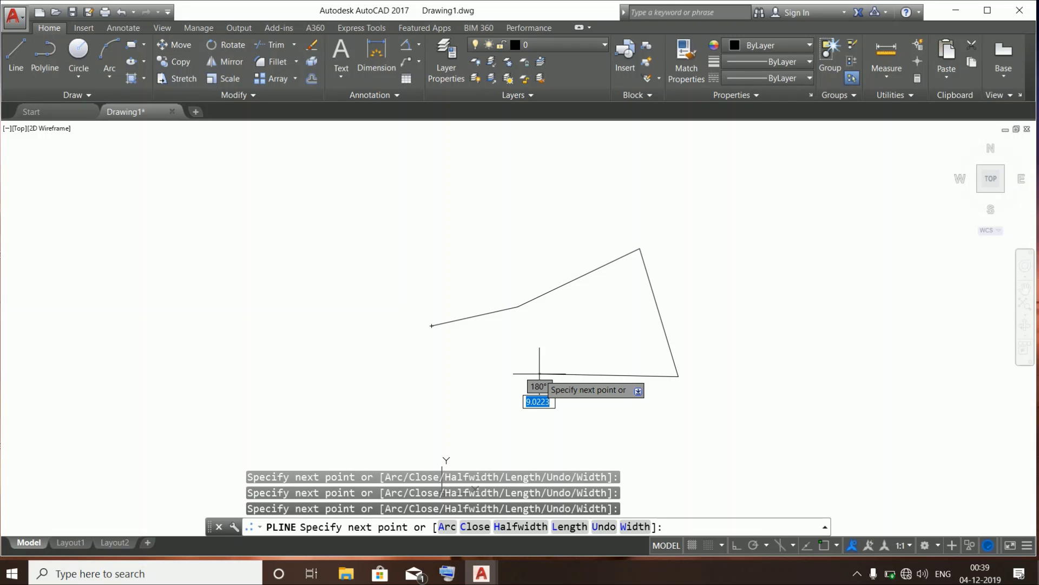
pyautogui.click(539, 374)
pyautogui.press('Escape')
# Erase the four-segment polyline as one object with a crossing lasso selection
pyautogui.moveTo(828, 248)
pyautogui.mouseDown()
pyautogui.moveTo(747, 308)
pyautogui.moveTo(494, 425)
pyautogui.mouseUp()
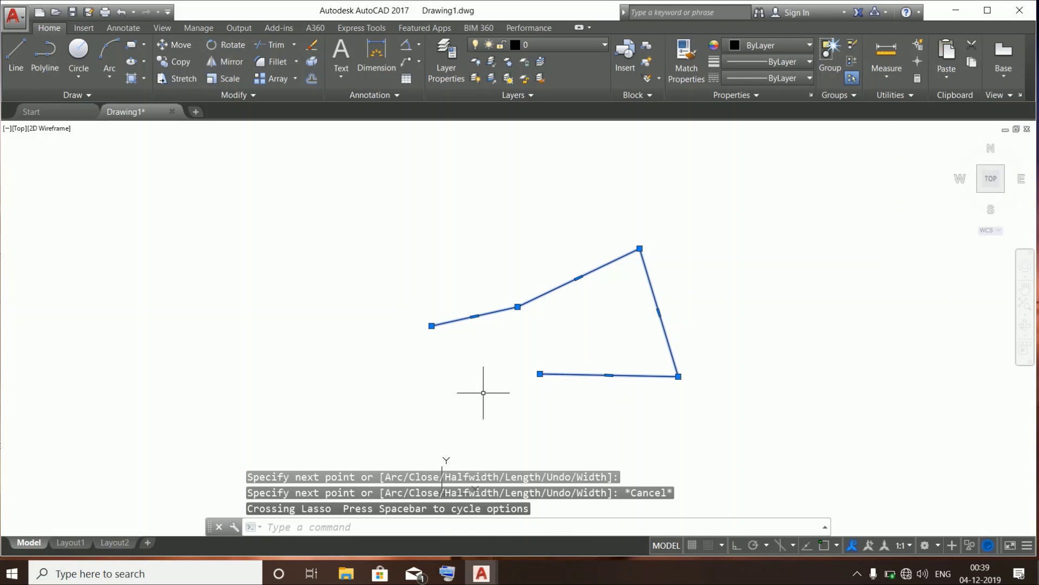
pyautogui.press('Delete')
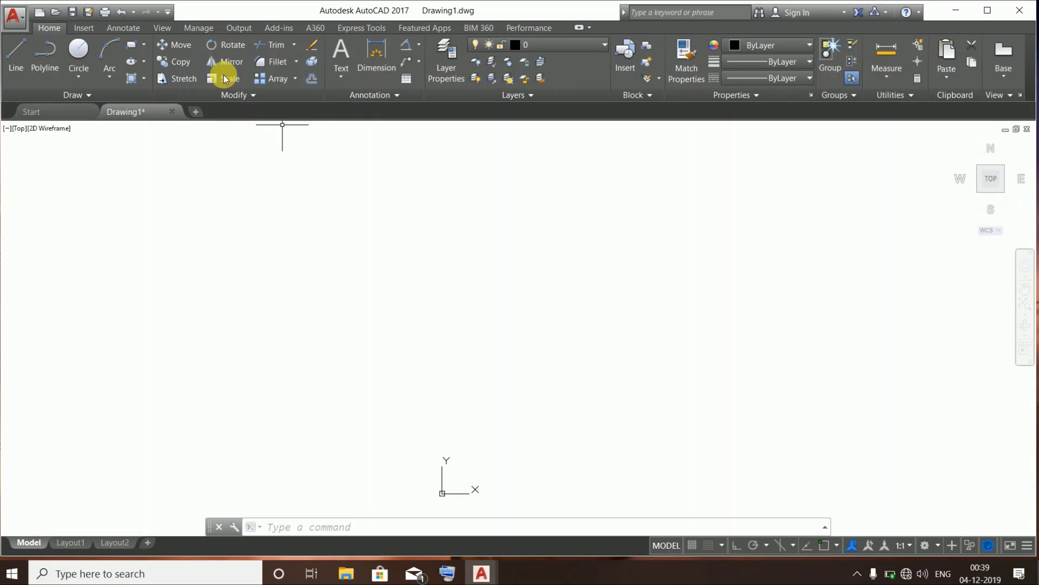
# Draw a three-point arc with a radius of about 1210, spanning about 193° and opening toward the lower left
pyautogui.click(108, 52)
pyautogui.click(369, 264)
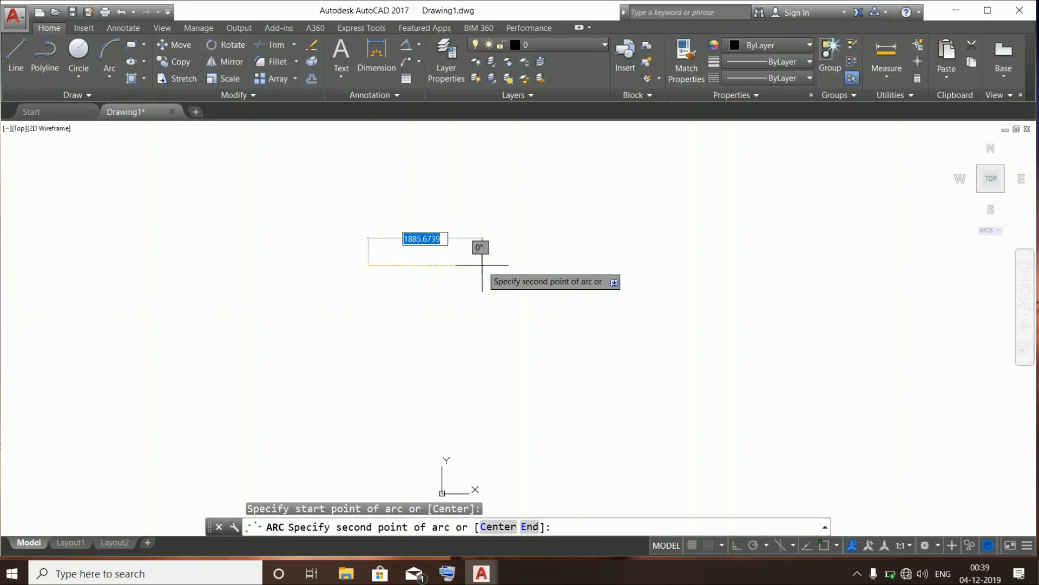
pyautogui.click(482, 265)
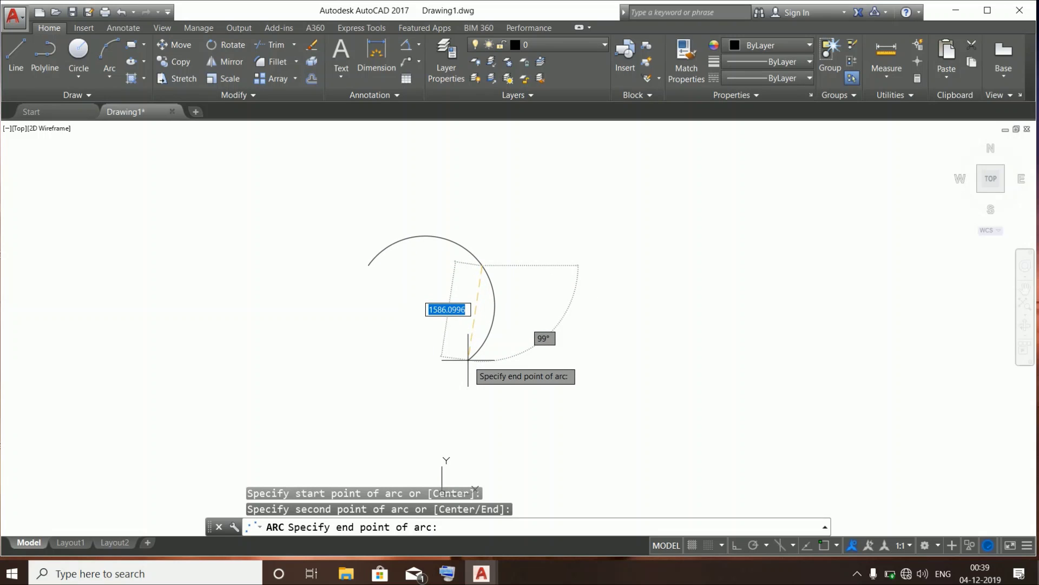
pyautogui.click(470, 368)
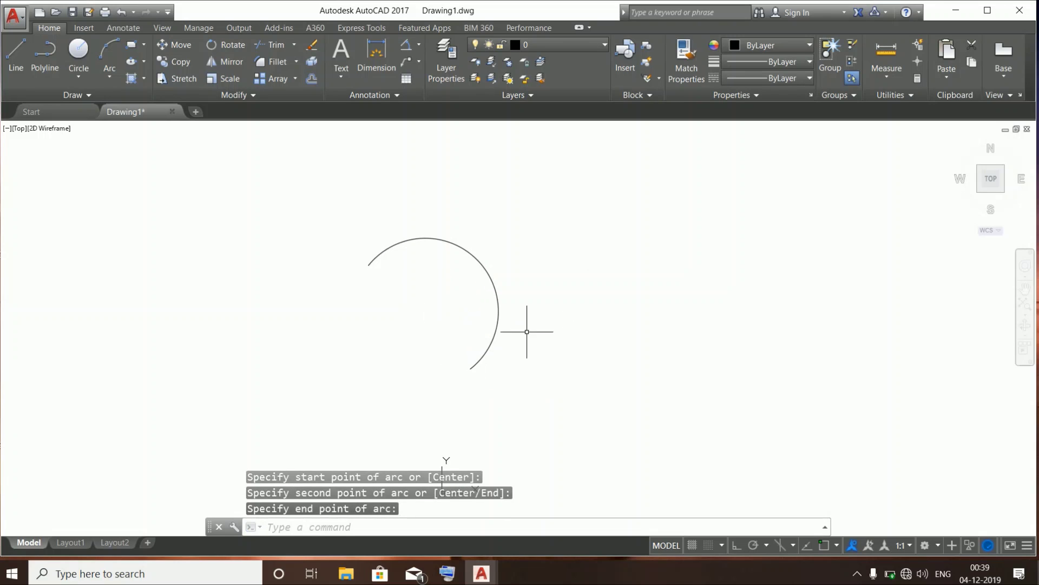
# Reshape the arc with its grips: pull the midpoint inward, stretch the lower endpoint outward to the lower right, and bulge the midpoint back out
pyautogui.click(491, 283)
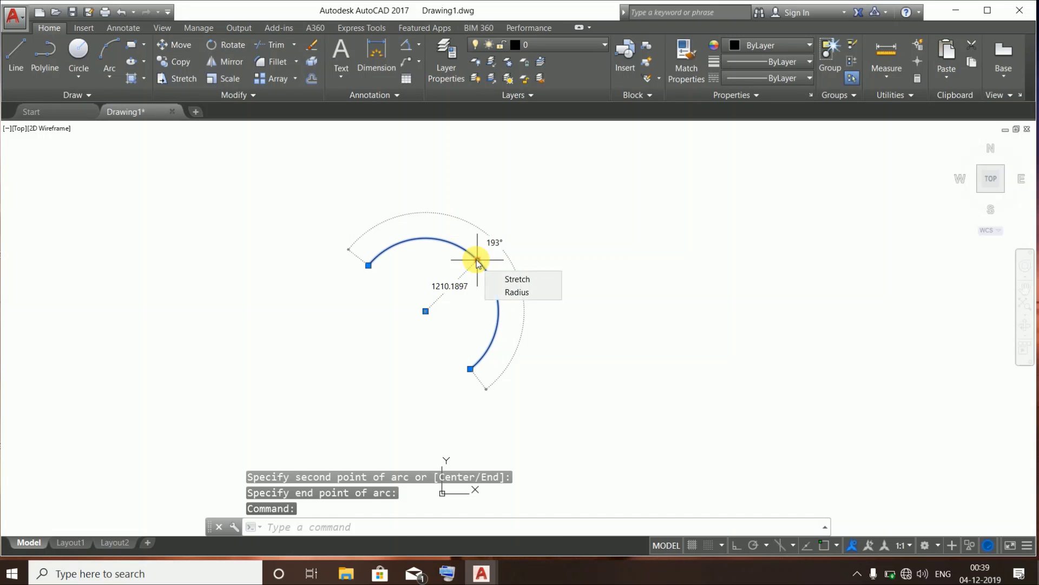
pyautogui.click(477, 260)
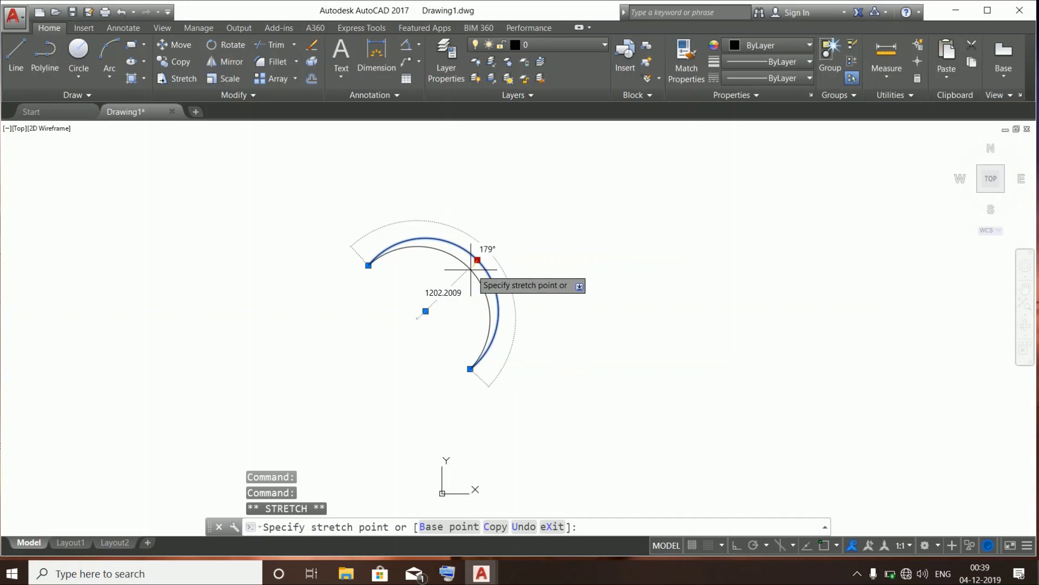
pyautogui.click(442, 294)
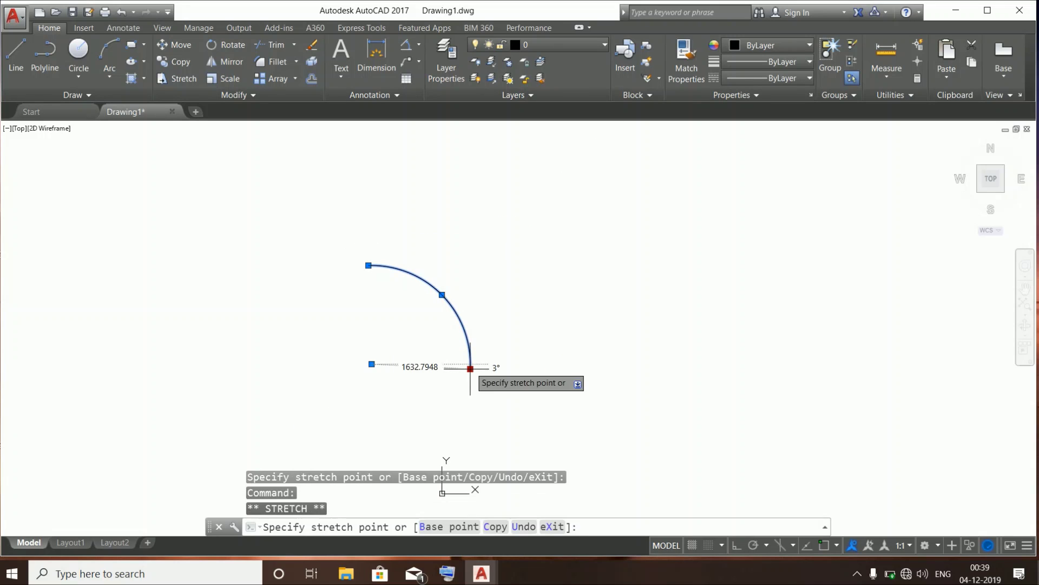
pyautogui.click(574, 408)
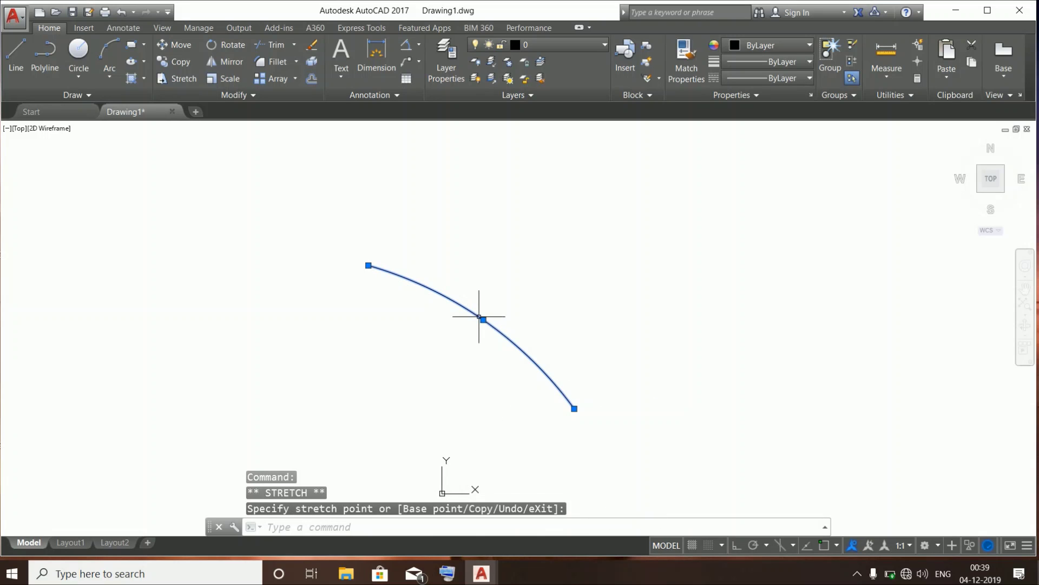
pyautogui.click(483, 320)
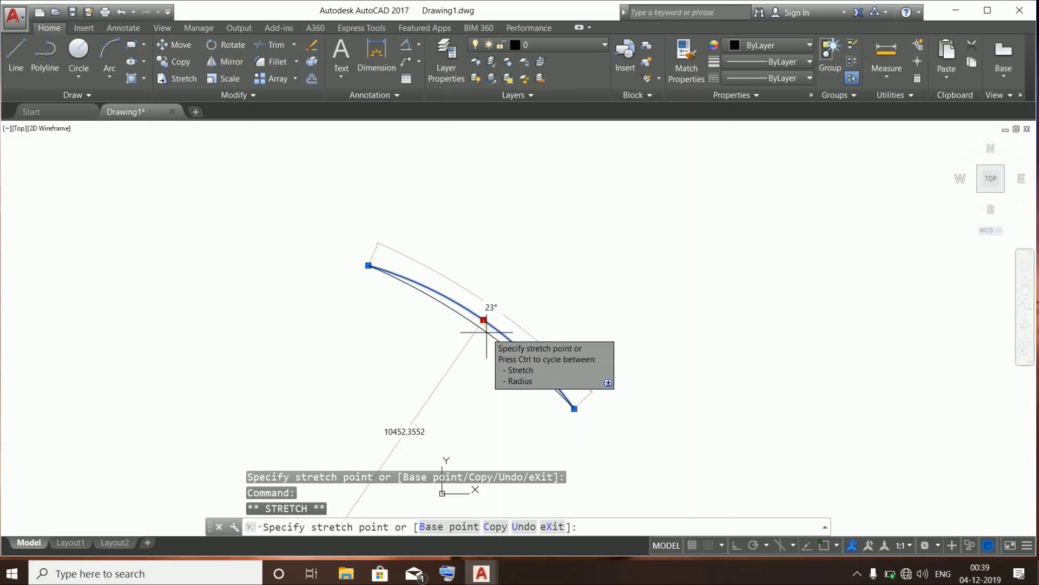
pyautogui.click(540, 238)
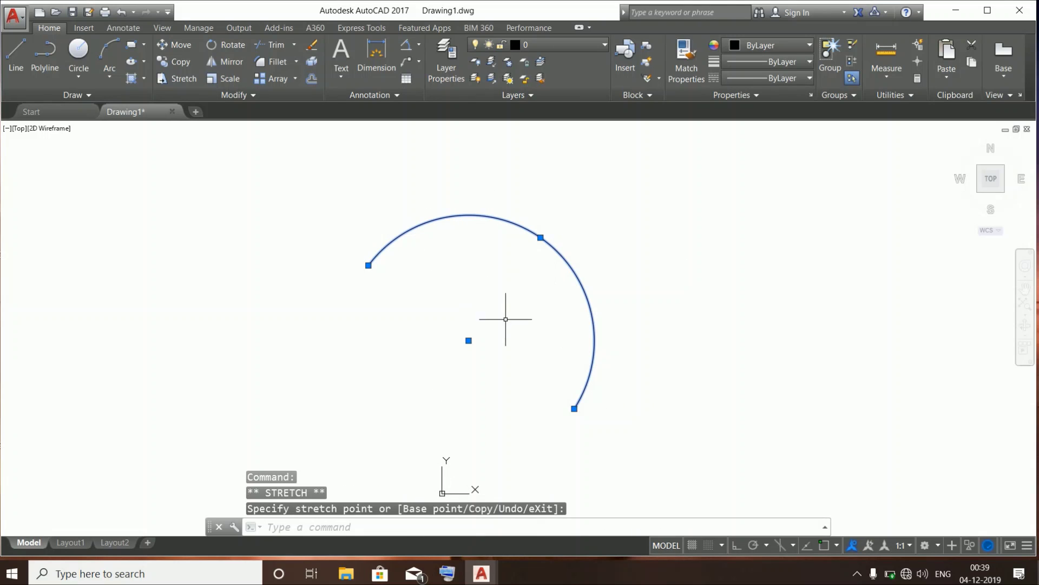
# Move the arc to the right by its center grip and erase it
pyautogui.click(469, 340)
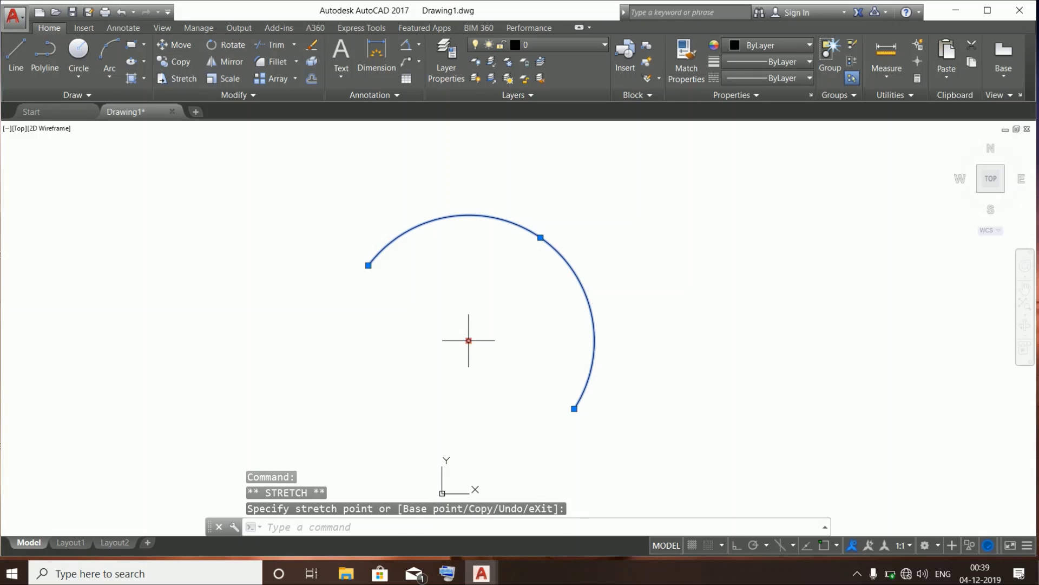
pyautogui.click(569, 335)
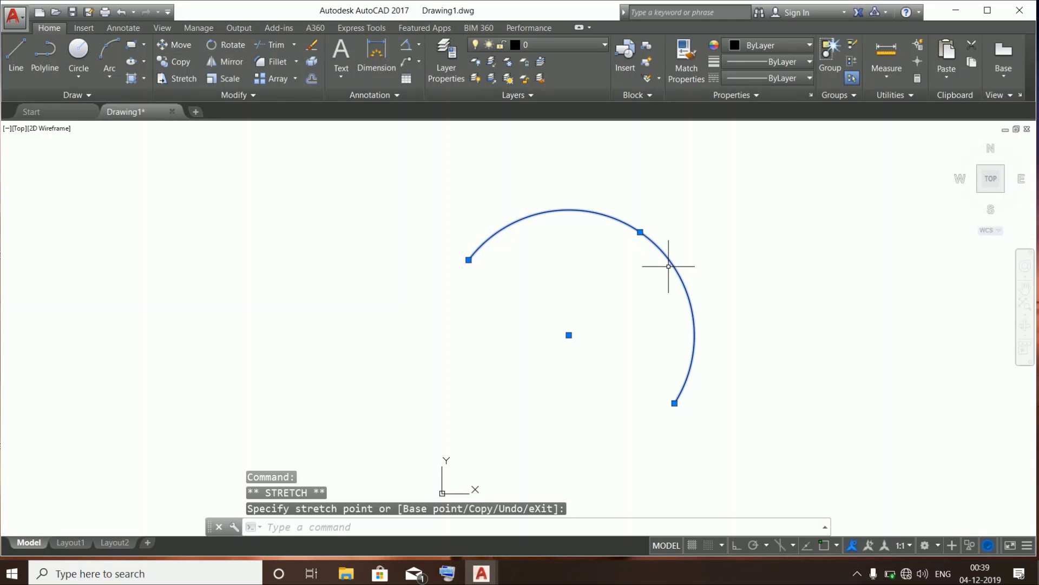
pyautogui.press('Delete')
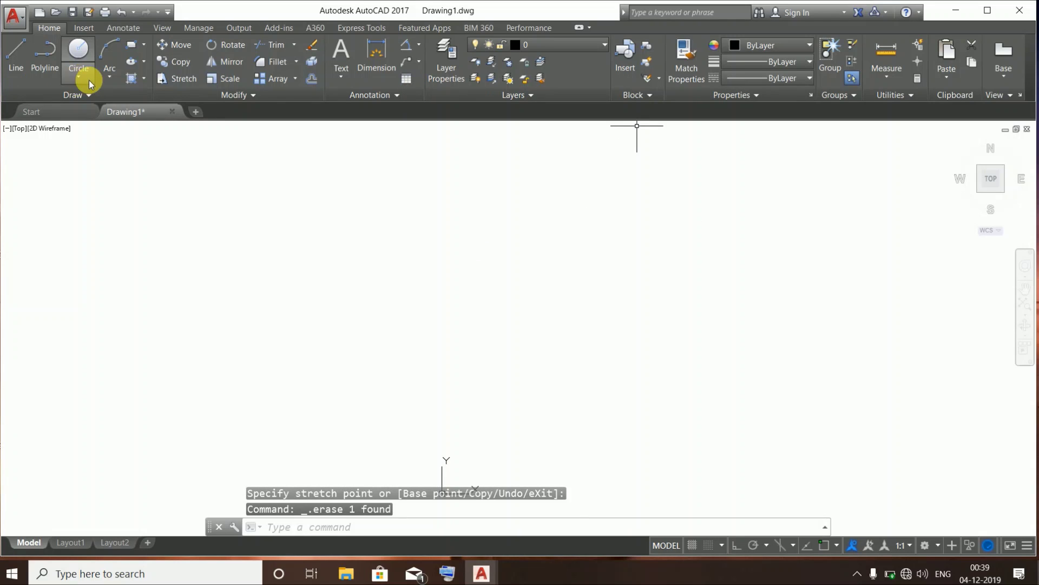
pyautogui.click(109, 75)
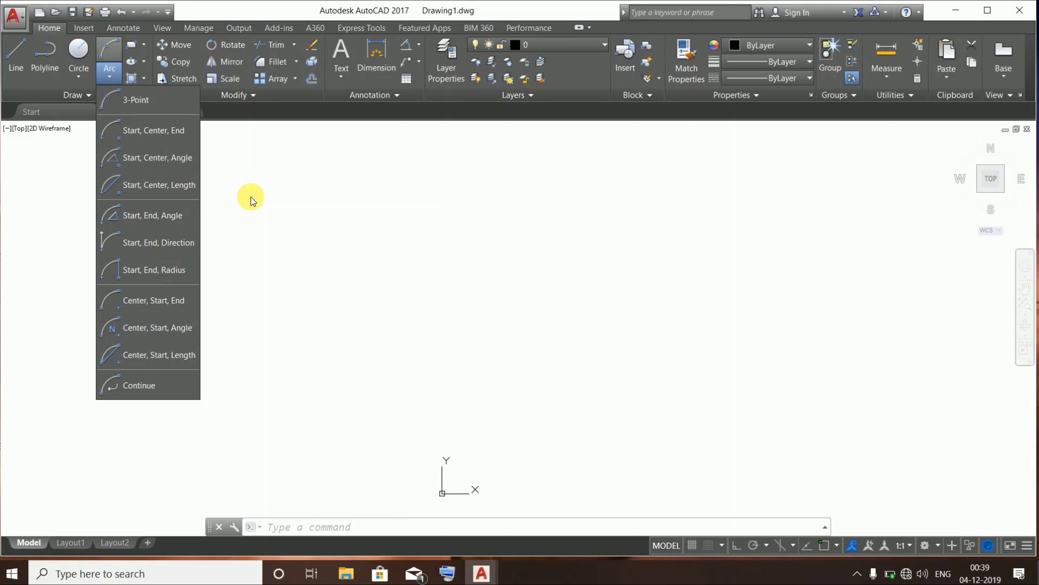
pyautogui.click(251, 200)
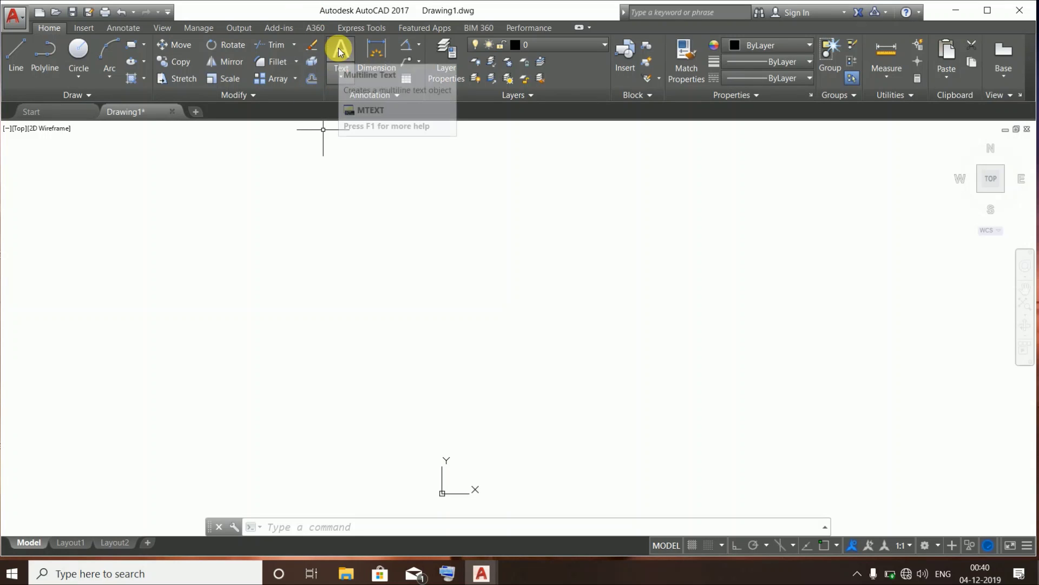
# Place single-line text reading "hello guys" horizontally near the middle of the empty drawing
pyautogui.click(333, 76)
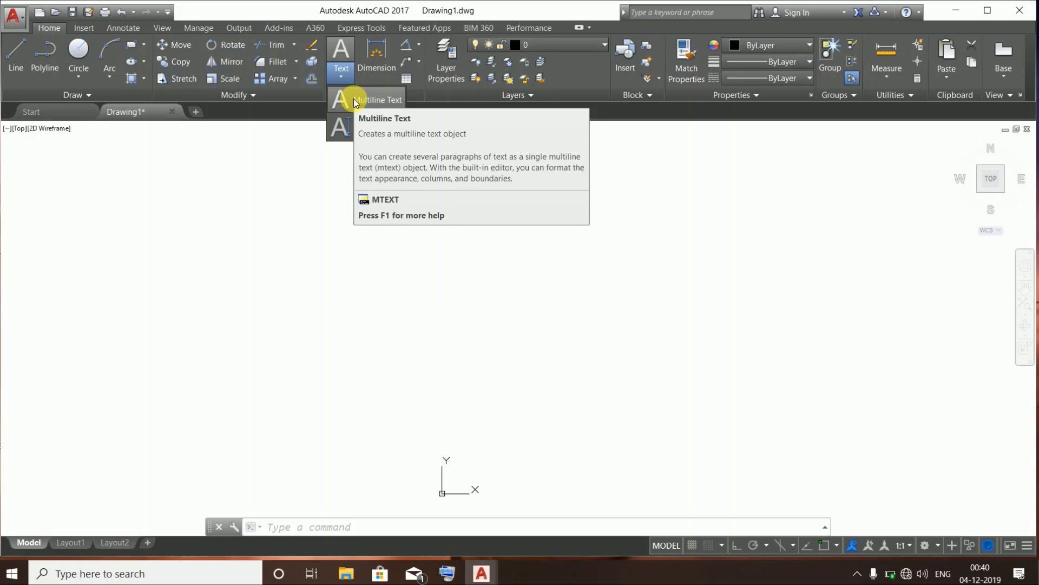
pyautogui.click(340, 124)
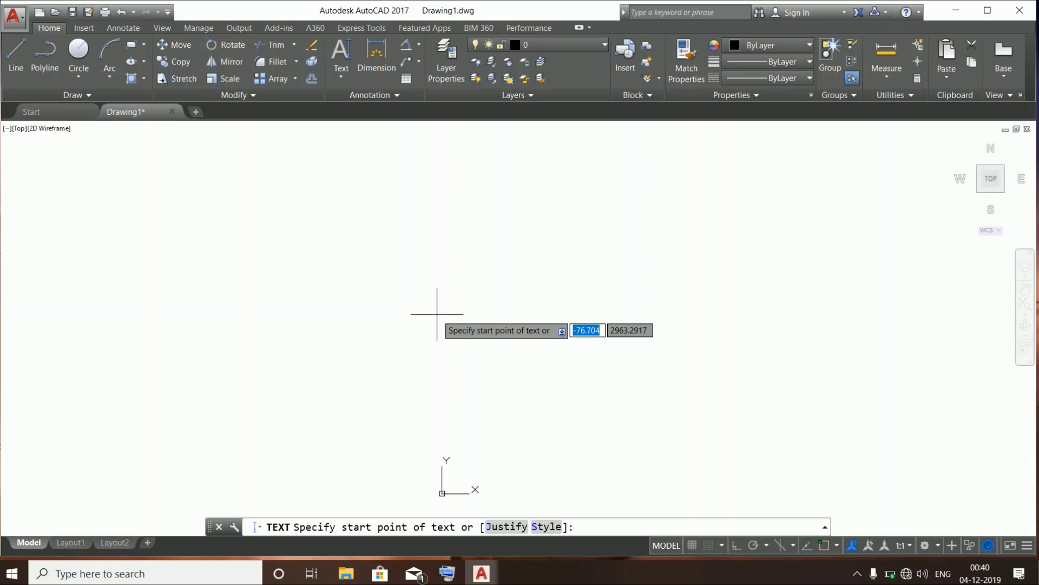
pyautogui.click(437, 314)
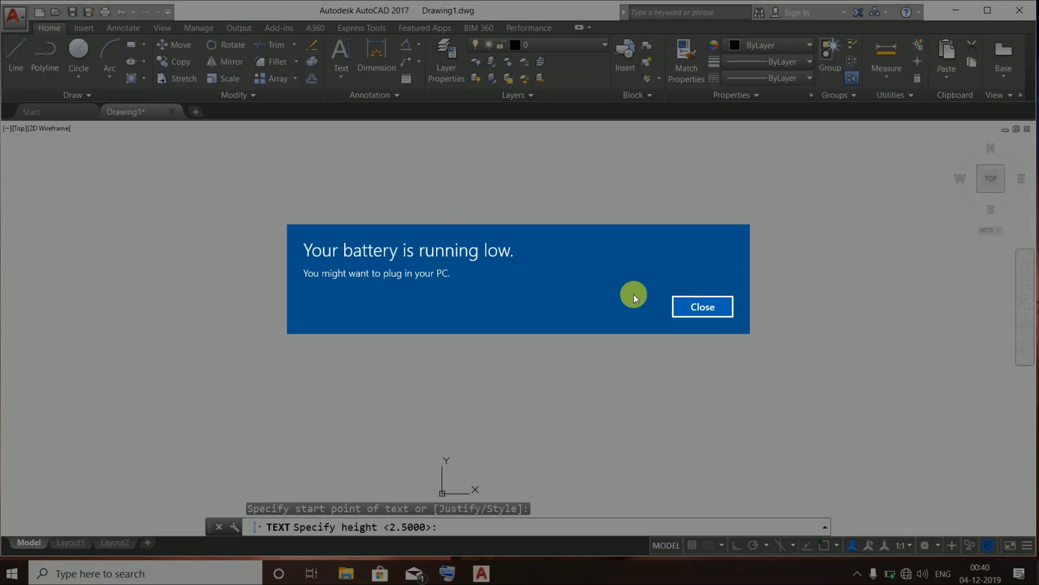
pyautogui.click(686, 304)
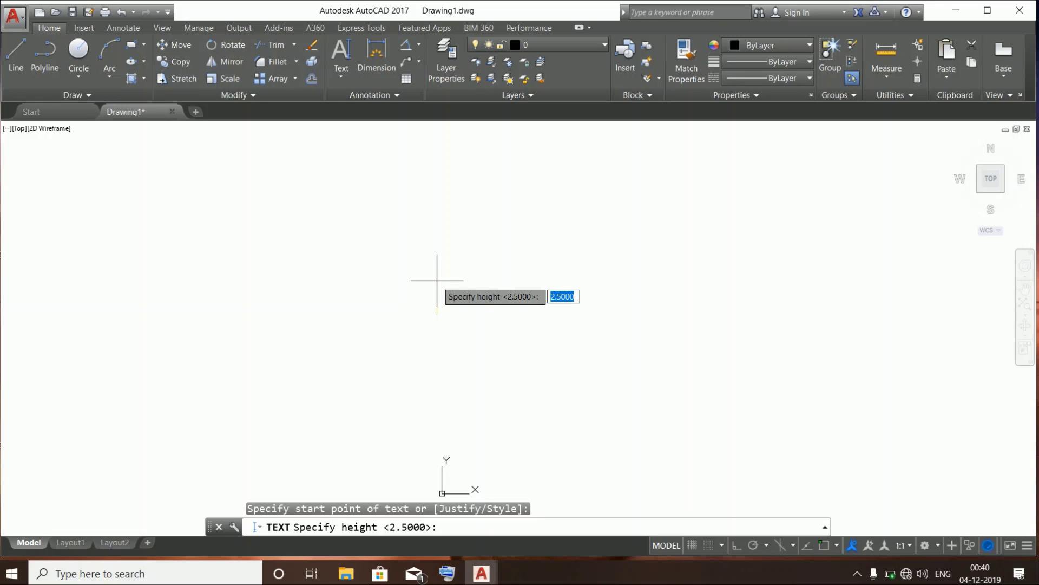
pyautogui.press('Return')
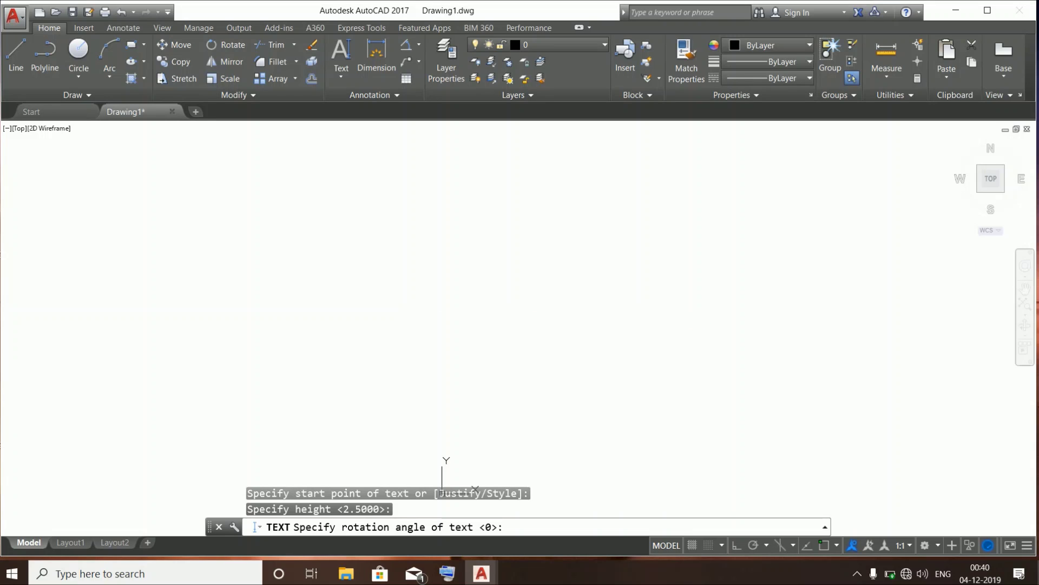
pyautogui.press('Return')
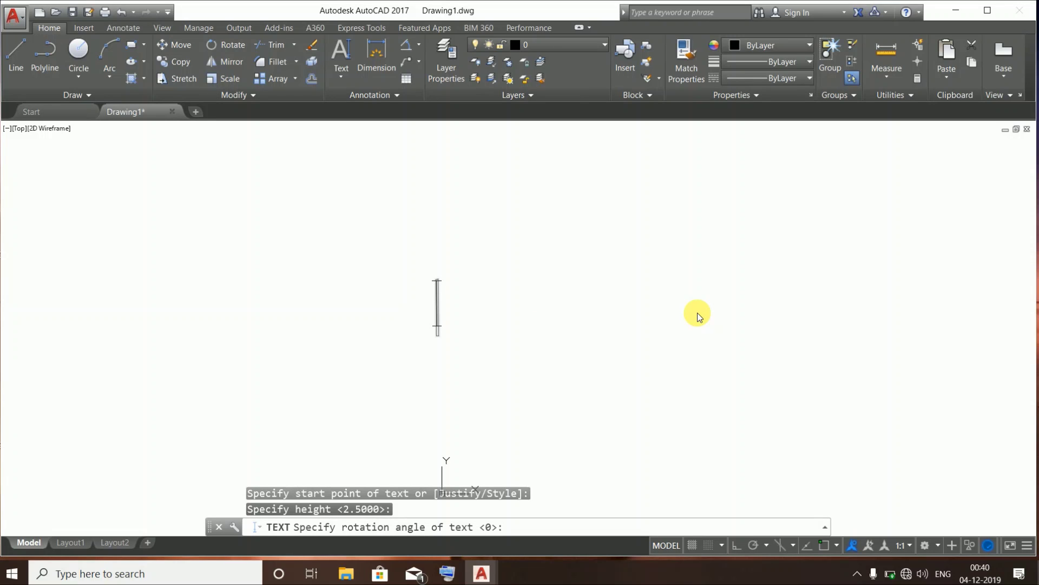
pyautogui.write('he')
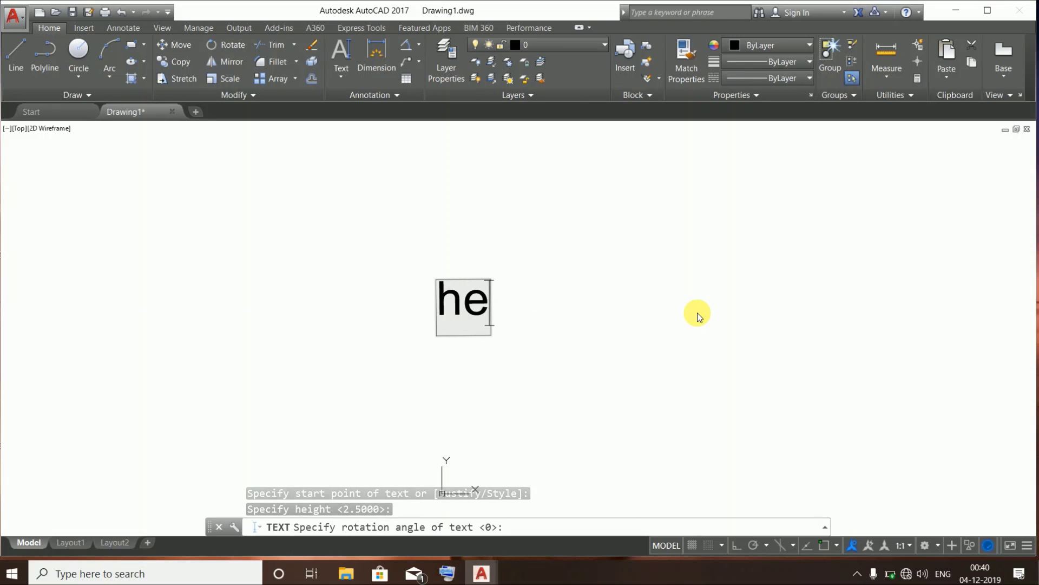
pyautogui.write('llo gy')
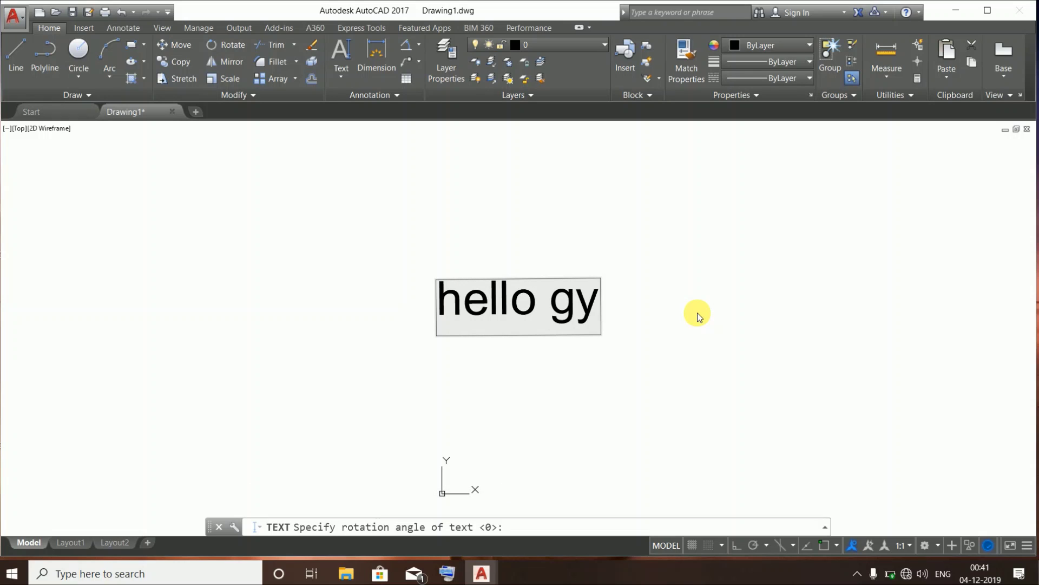
pyautogui.press('BackSpace')
pyautogui.write('us')
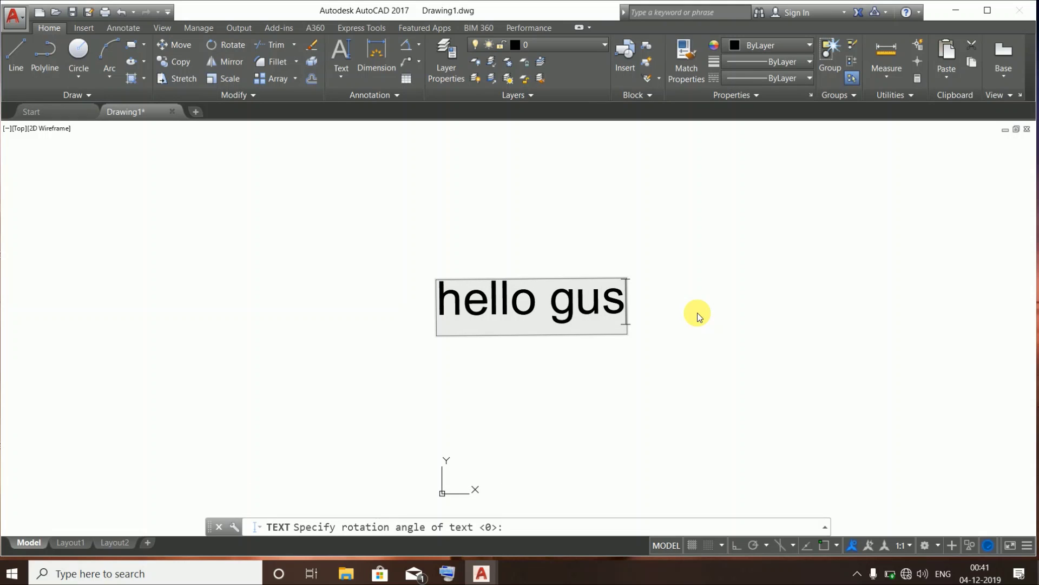
pyautogui.press('BackSpace')
pyautogui.write('ys')
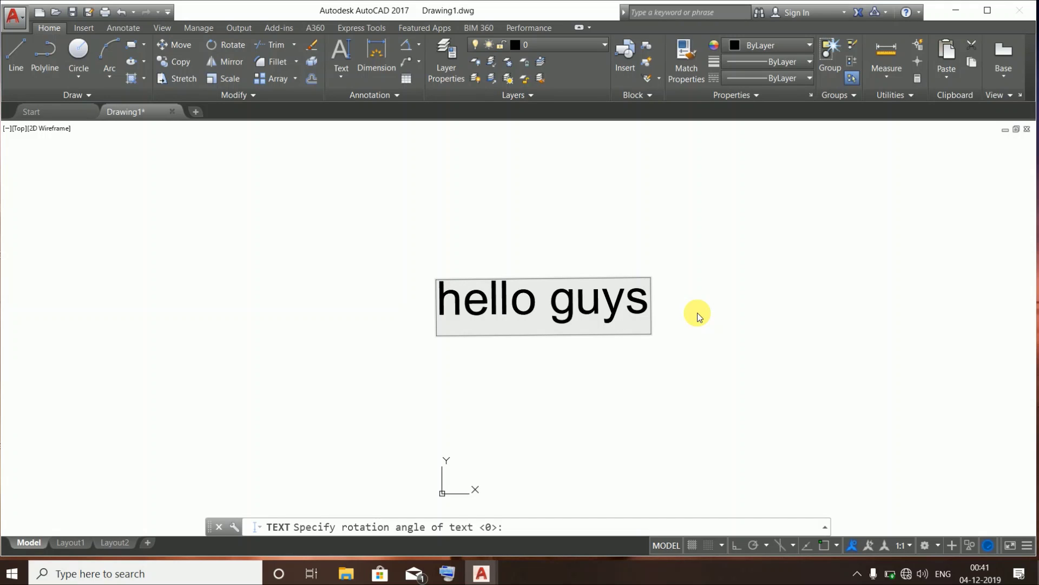
# Try a second text entry "bxfgbxc" to the right of "hello guys", clear it and end the Text command
pyautogui.click(697, 313)
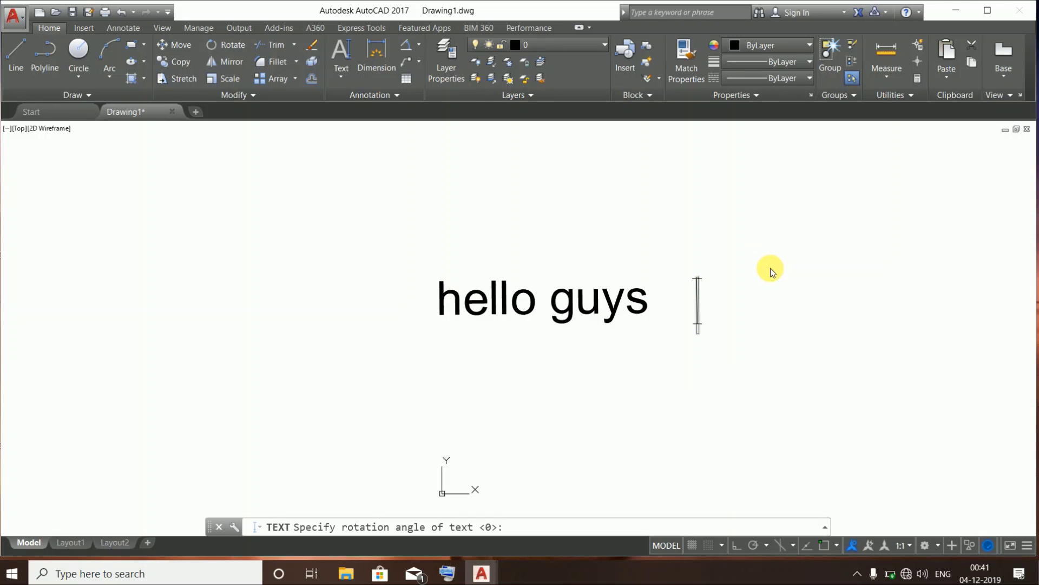
pyautogui.write('bxfgbxc')
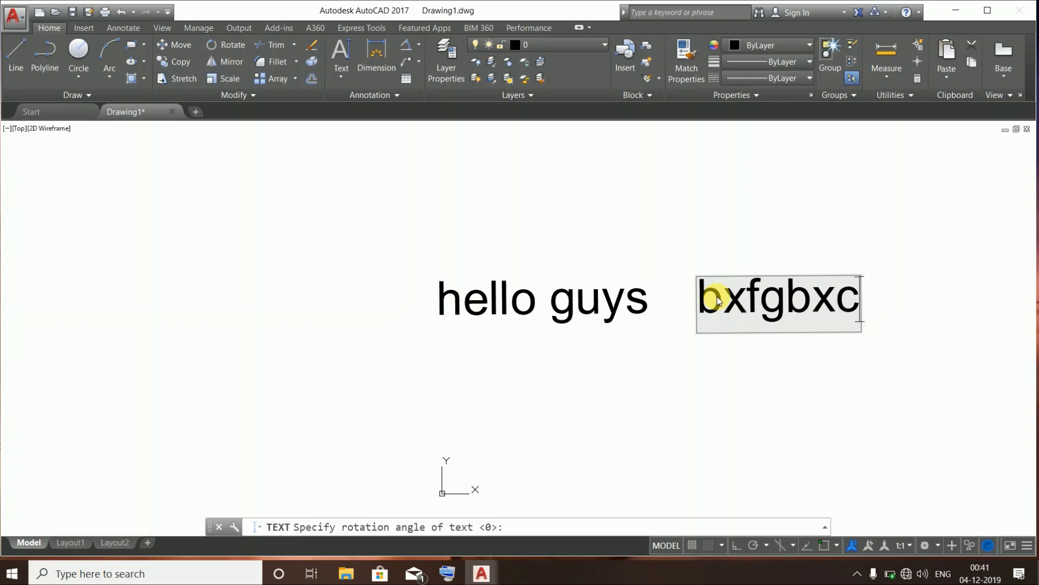
pyautogui.press('BackSpace')
pyautogui.press('BackSpace')
pyautogui.press('BackSpace')
pyautogui.press('BackSpace')
pyautogui.press('BackSpace')
pyautogui.press('BackSpace')
pyautogui.press('BackSpace')
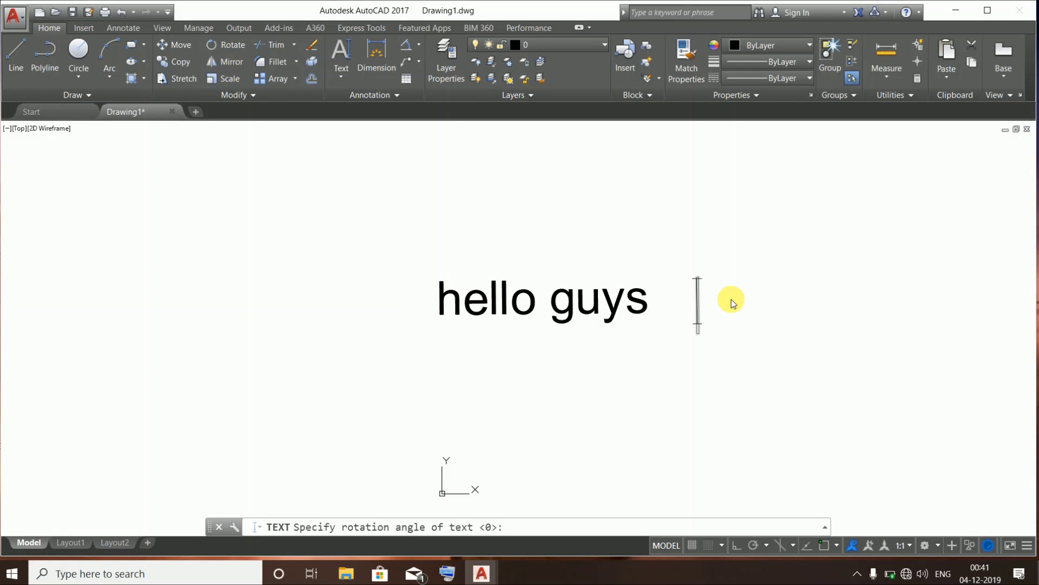
pyautogui.press('Return')
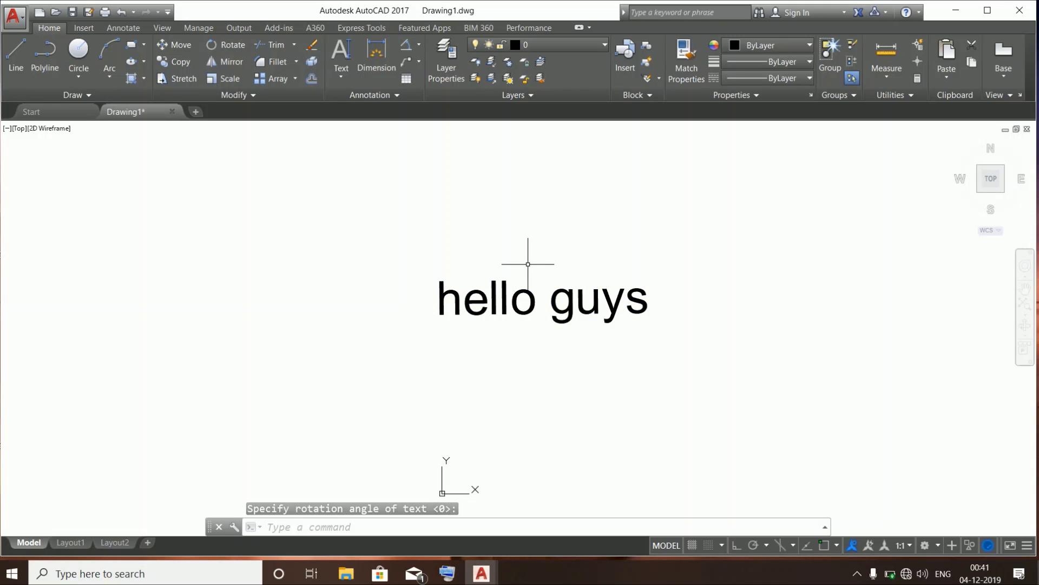
# Move the "hello guys" text by its insertion grip, first up and to the right, finally to a spot left of its original position
pyautogui.click(526, 291)
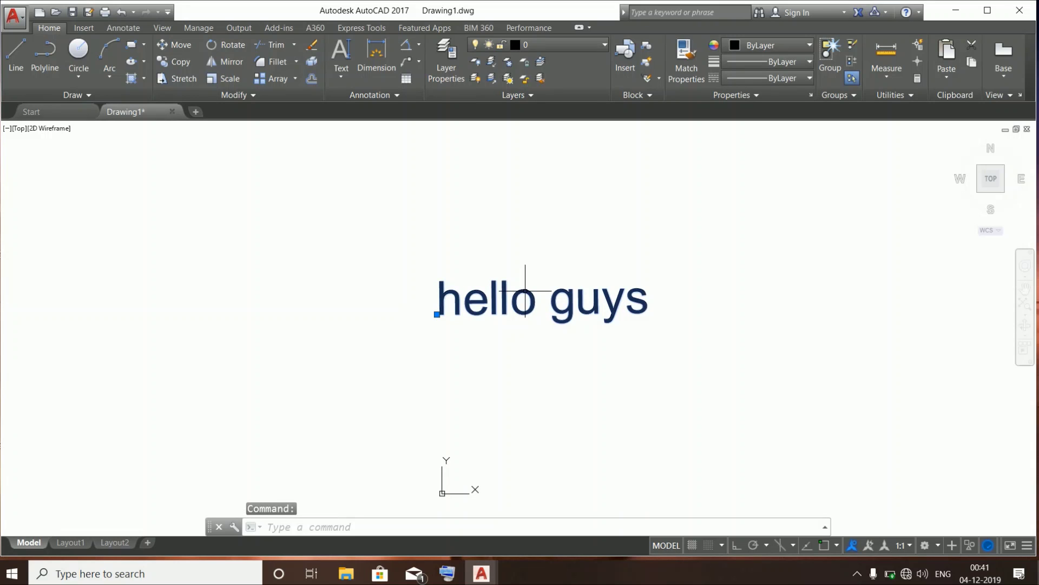
pyautogui.click(437, 314)
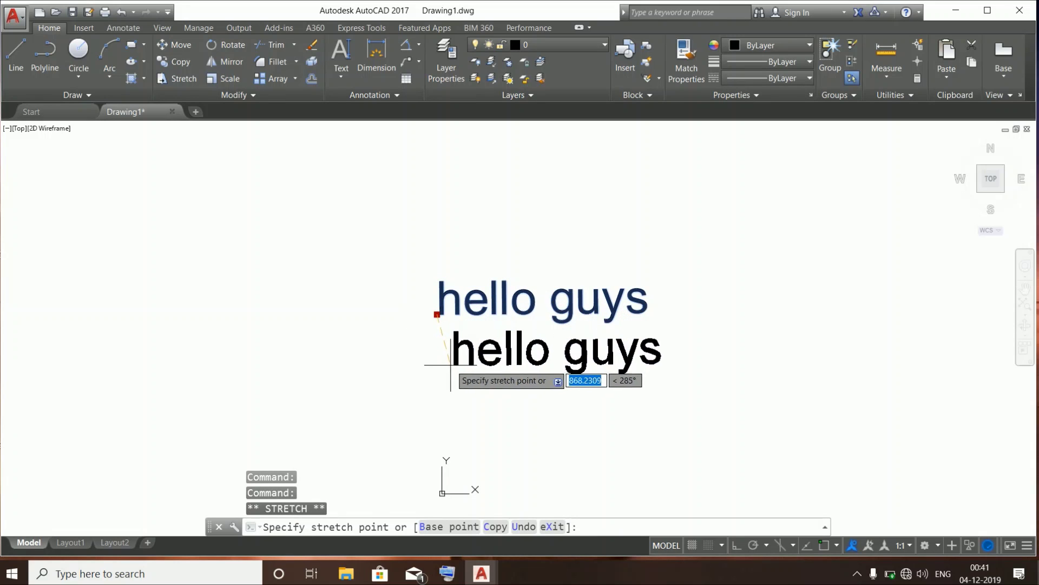
pyautogui.click(469, 229)
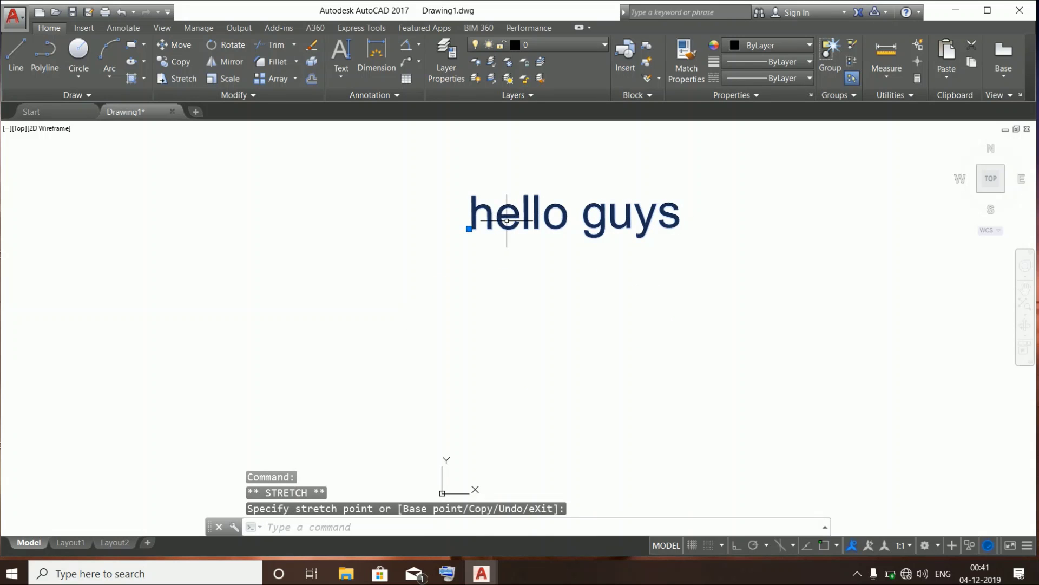
pyautogui.press('Escape')
pyautogui.click(489, 219)
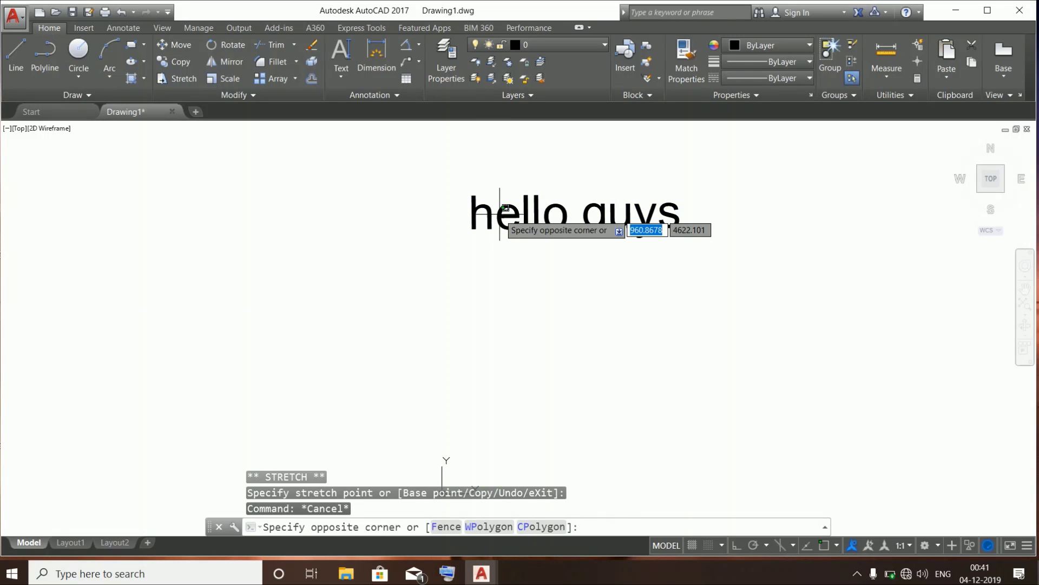
pyautogui.click(474, 252)
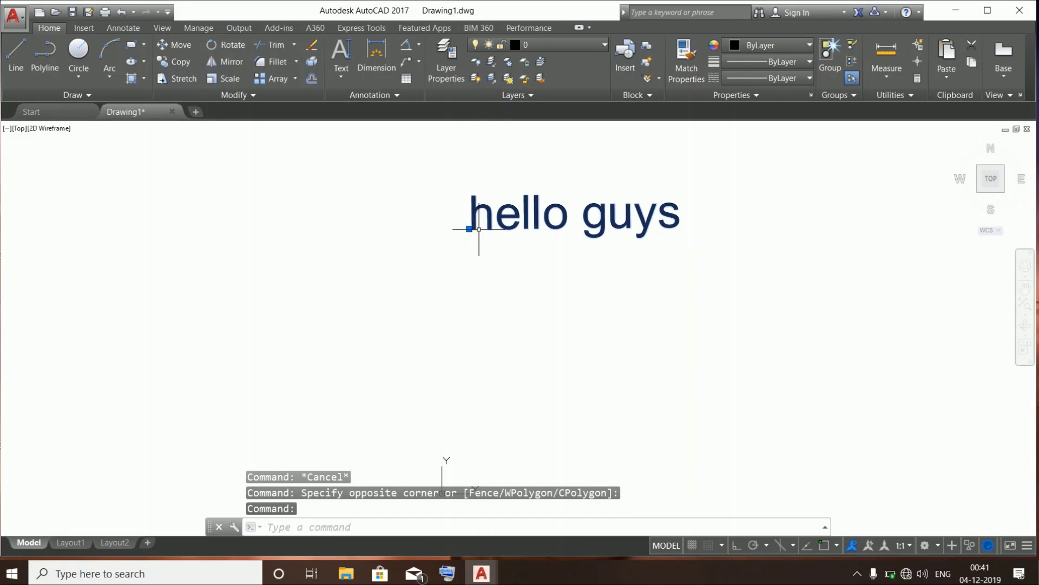
pyautogui.click(470, 229)
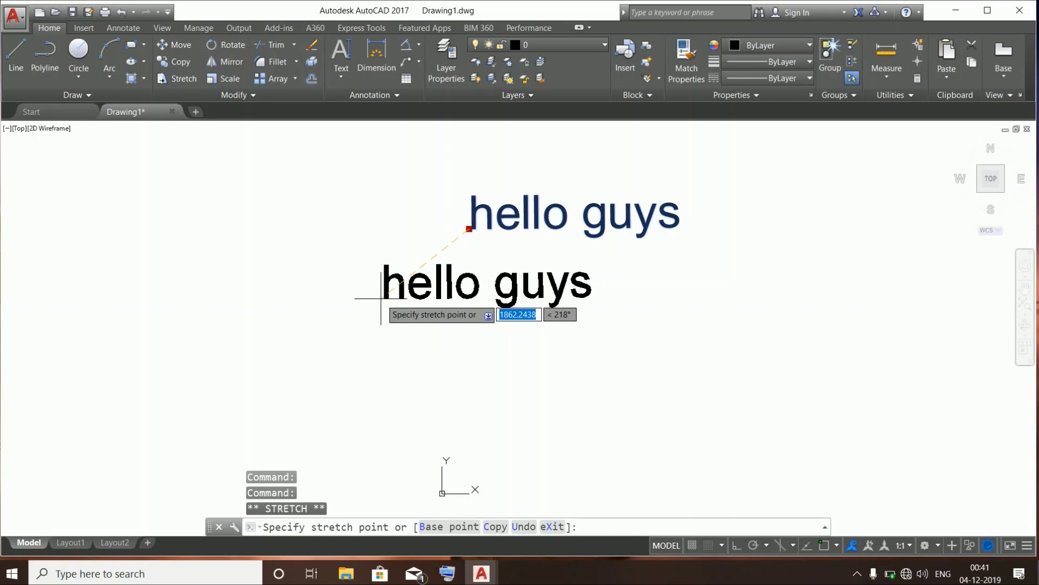
pyautogui.click(381, 298)
pyautogui.press('Escape')
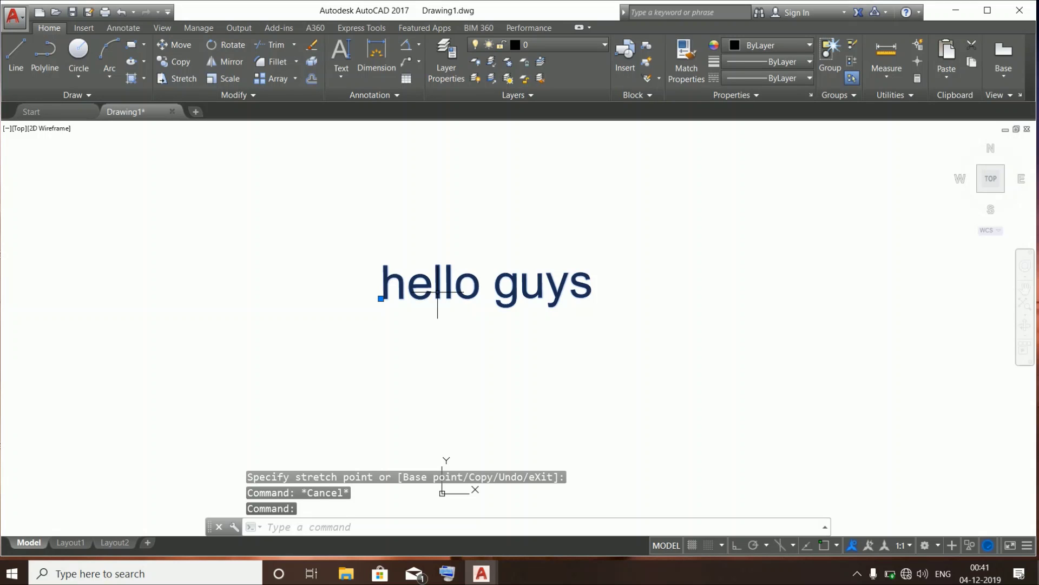
# Edit the "hello guys" text to read "hello guys mining mafia" and end the text editing
pyautogui.rightClick(437, 292)
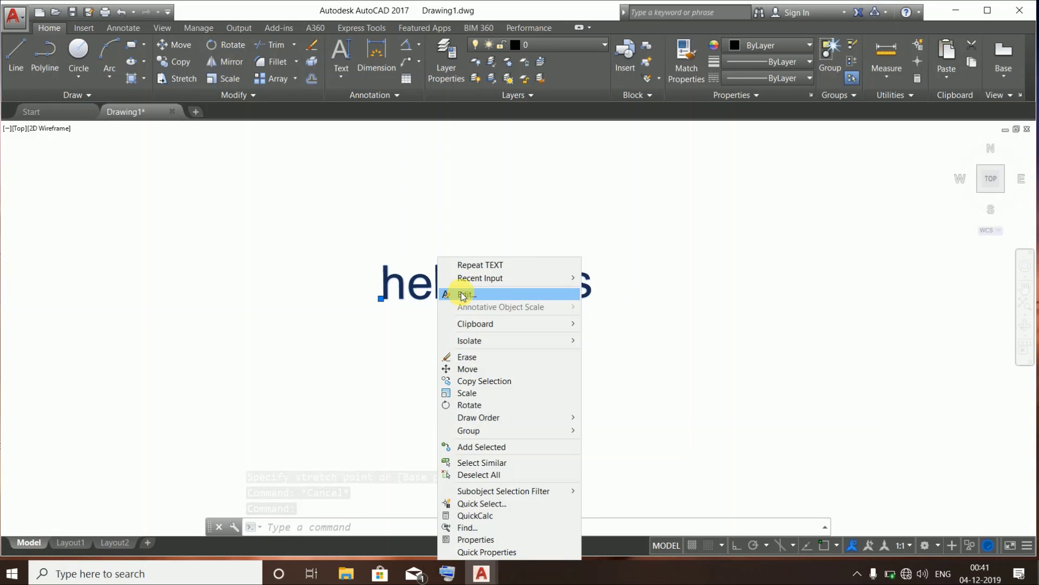
pyautogui.click(463, 296)
pyautogui.press('Right')
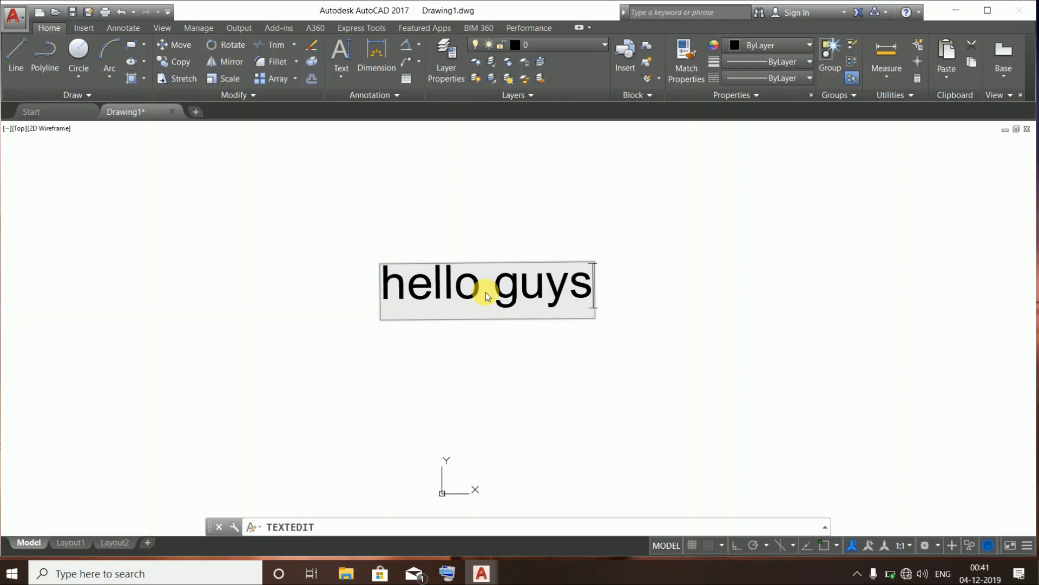
pyautogui.write('mi')
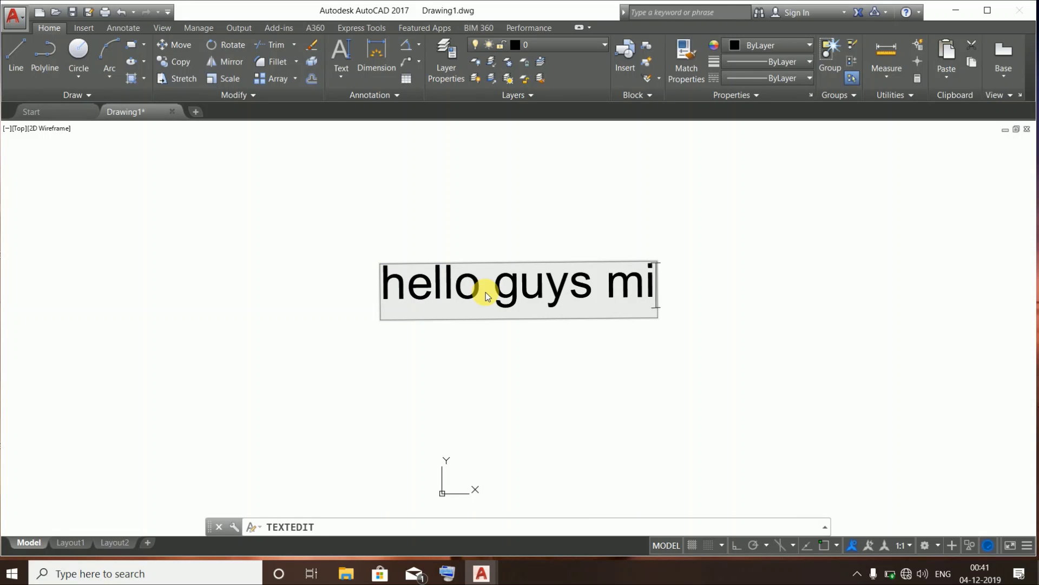
pyautogui.write('ning mafia')
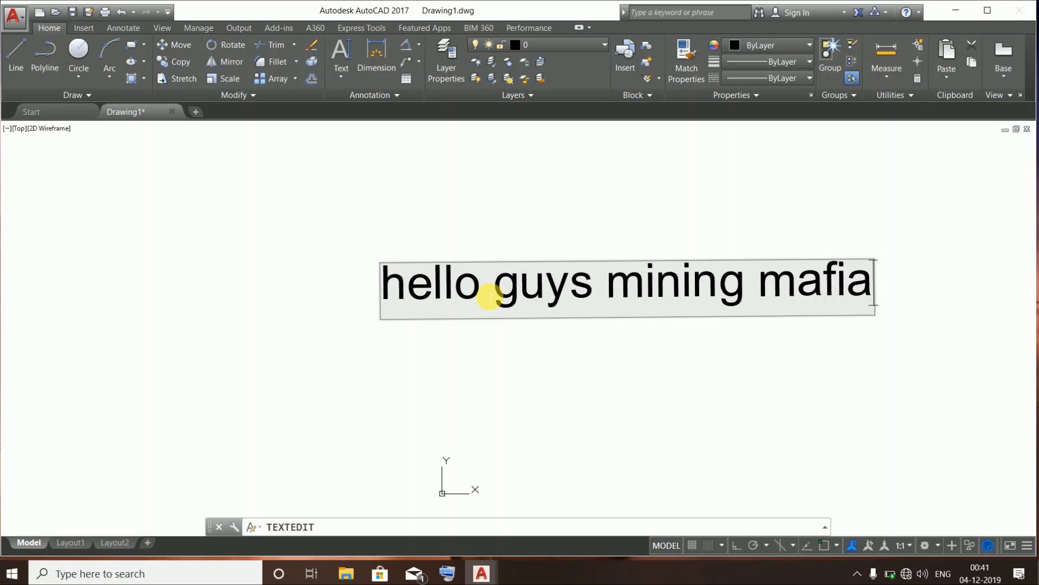
pyautogui.click(530, 363)
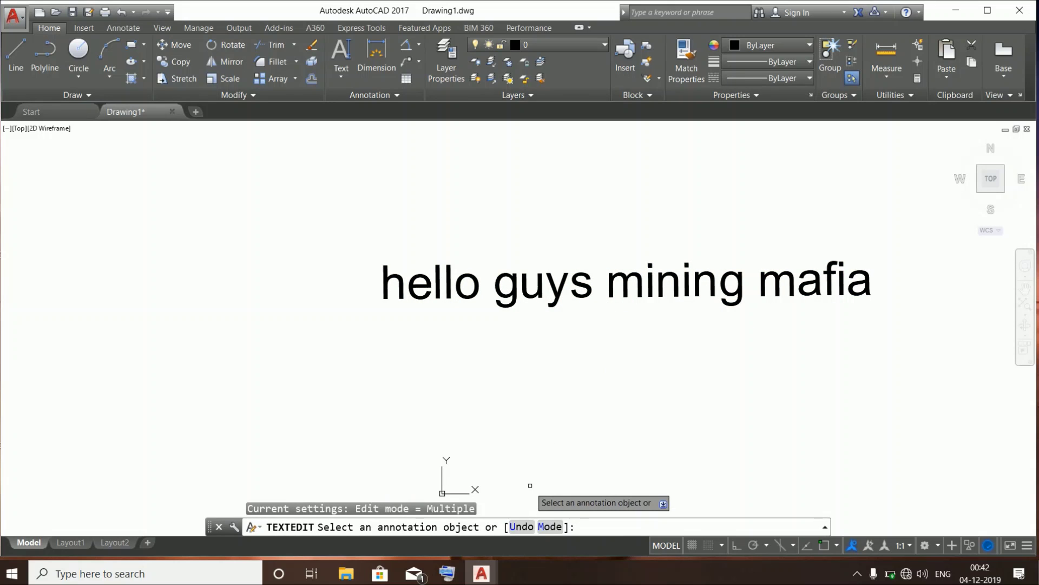
pyautogui.press('Escape')
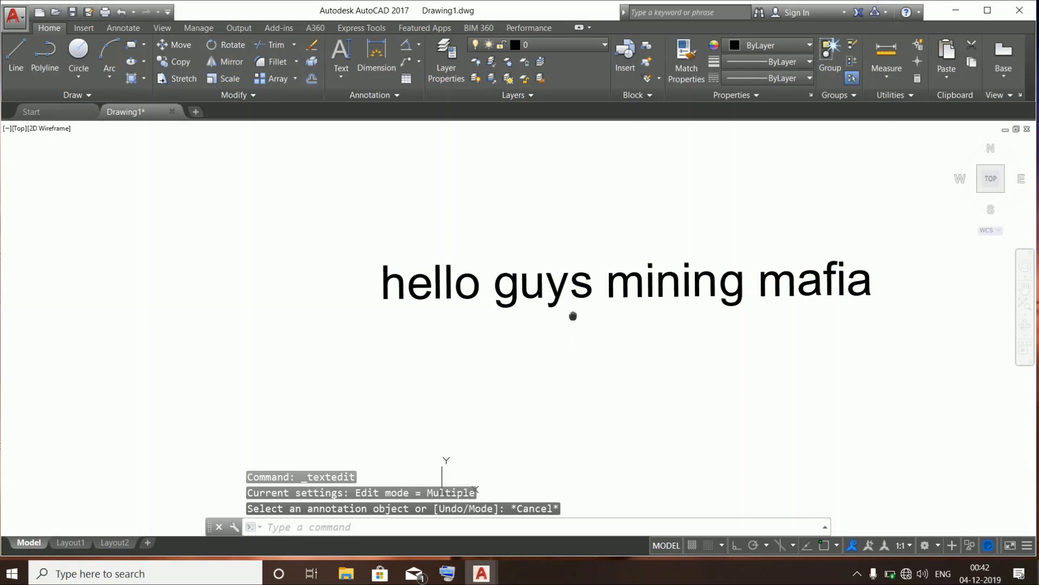
# Erase the "hello guys mining mafia" text from the drawing
pyautogui.moveTo(573, 315)
pyautogui.mouseDown(button='middle')
pyautogui.moveTo(490, 332)
pyautogui.moveTo(526, 301)
pyautogui.moveTo(519, 326)
pyautogui.mouseUp(button='middle')
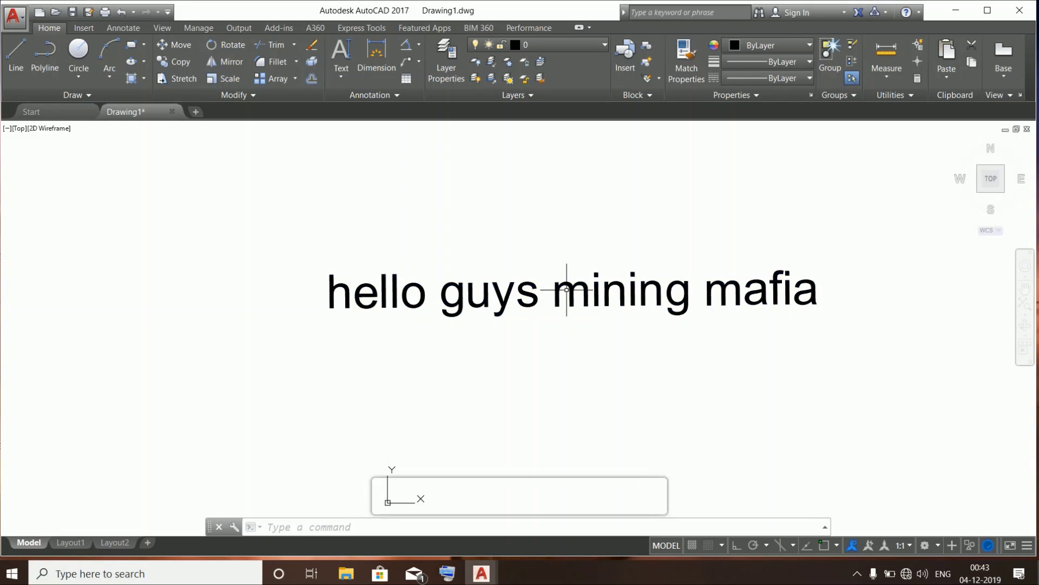
pyautogui.click(567, 290)
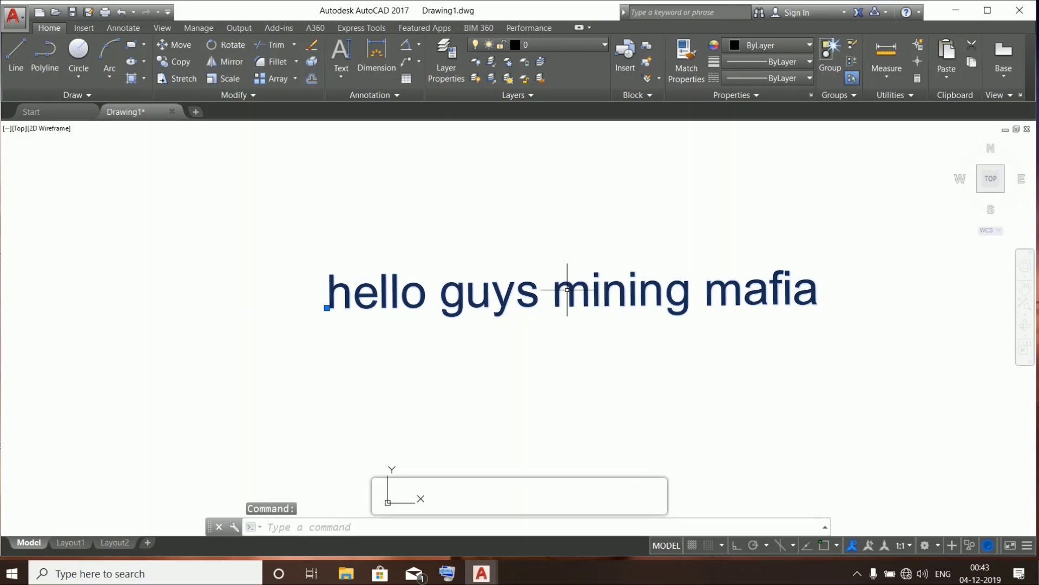
pyautogui.press('Delete')
# Place multiline text with the lines "dsds", "dsd", an empty line, "s", "d" and "s", and save the text changes
pyautogui.click(339, 77)
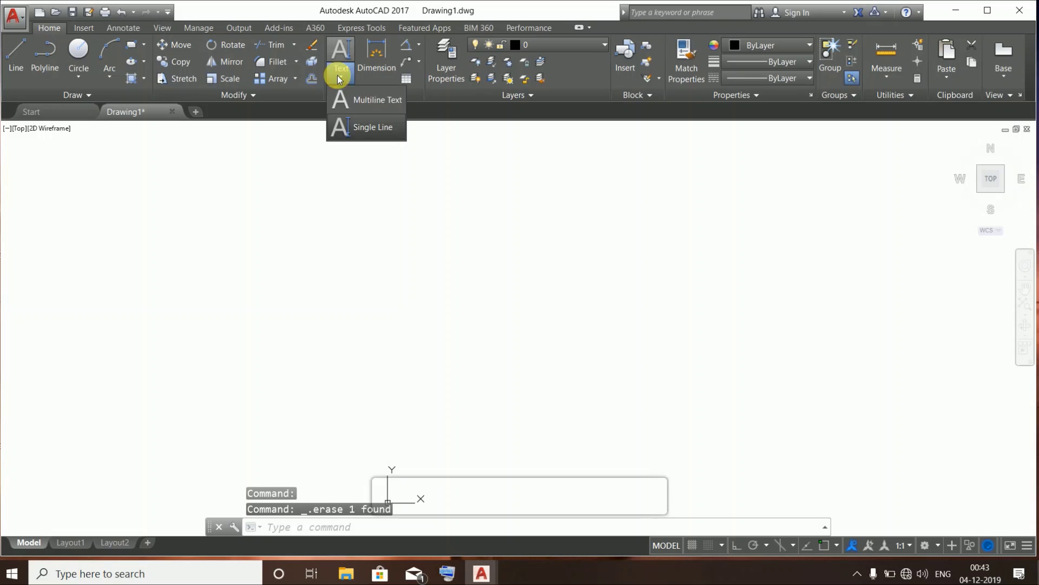
pyautogui.click(342, 98)
pyautogui.click(333, 233)
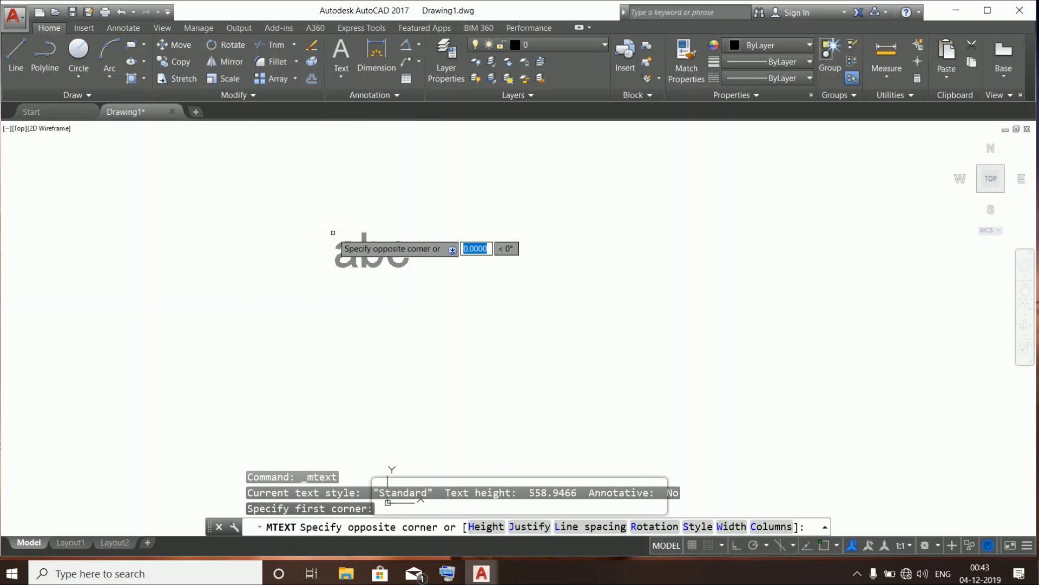
pyautogui.click(404, 259)
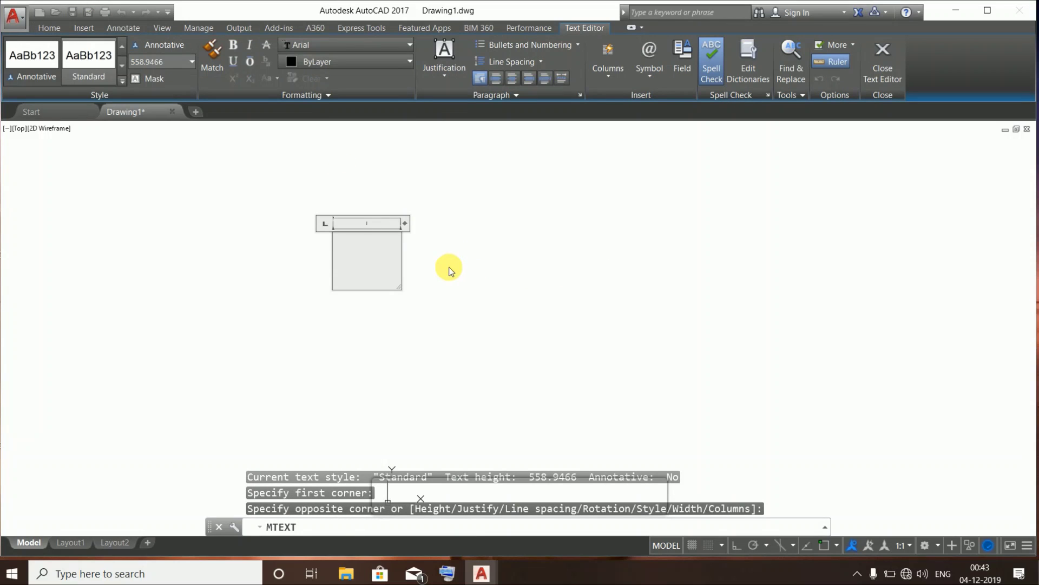
pyautogui.write('dsds')
pyautogui.press('Return')
pyautogui.write('ds')
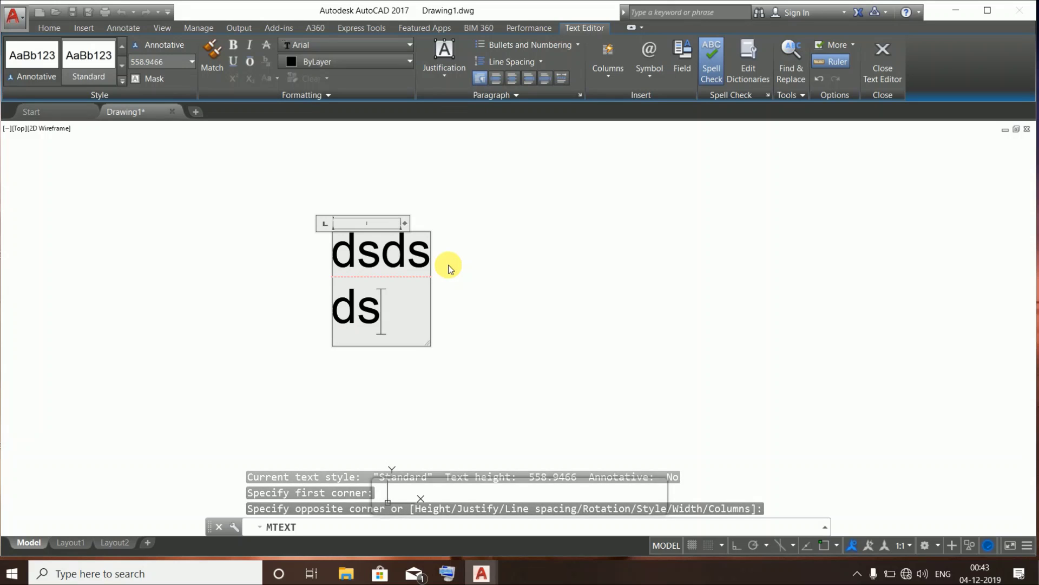
pyautogui.write('d')
pyautogui.press('Return')
pyautogui.press('Return')
pyautogui.write('s')
pyautogui.press('Return')
pyautogui.write('d')
pyautogui.press('Return')
pyautogui.write('s')
pyautogui.press('Return')
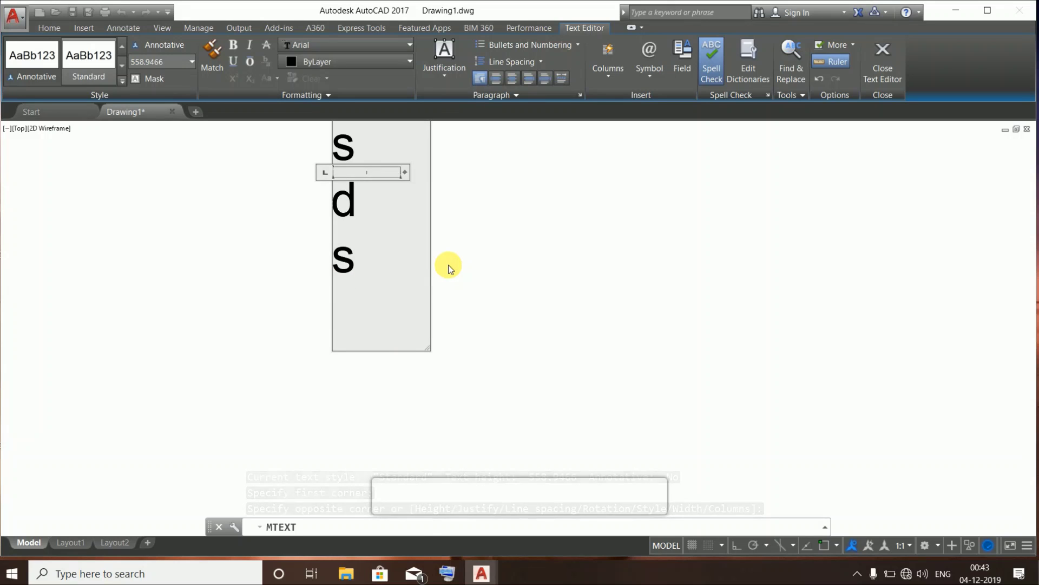
pyautogui.press('Escape')
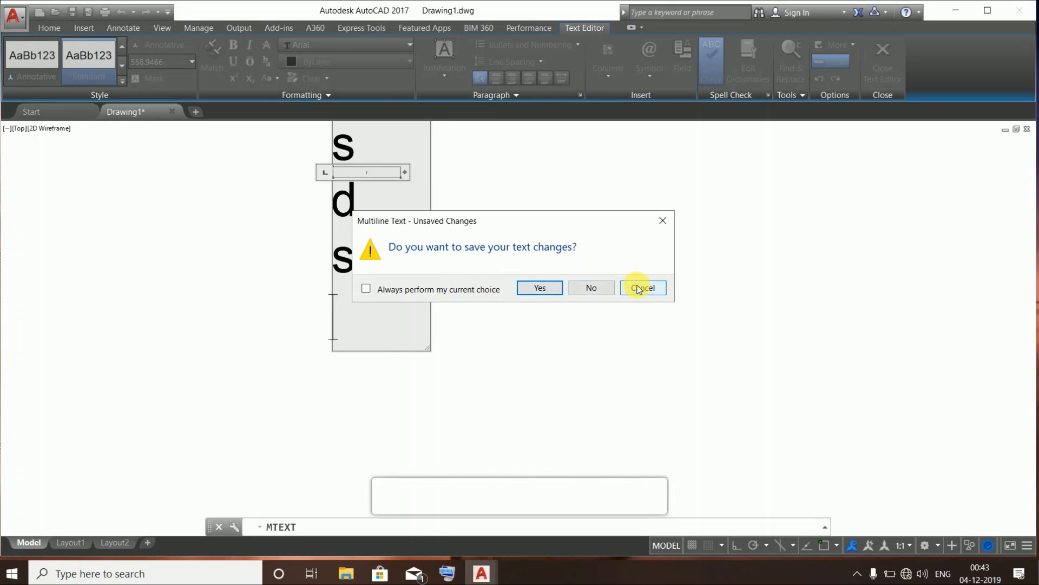
pyautogui.click(641, 288)
pyautogui.click(573, 287)
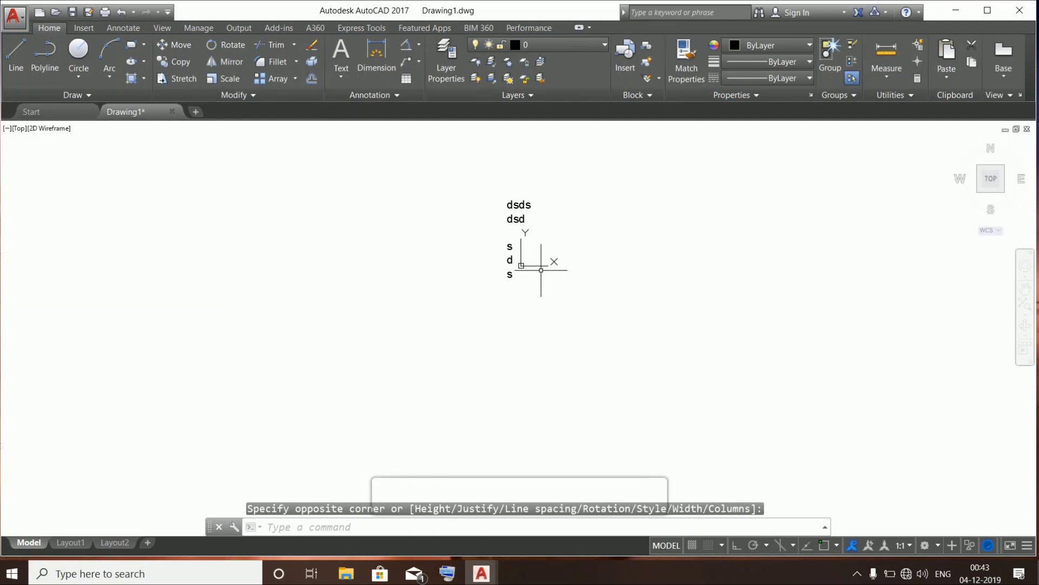
# Select the "dsds" multiline text with a crossing lasso and erase it
pyautogui.moveTo(580, 177)
pyautogui.mouseDown()
pyautogui.moveTo(453, 250)
pyautogui.moveTo(485, 334)
pyautogui.mouseUp()
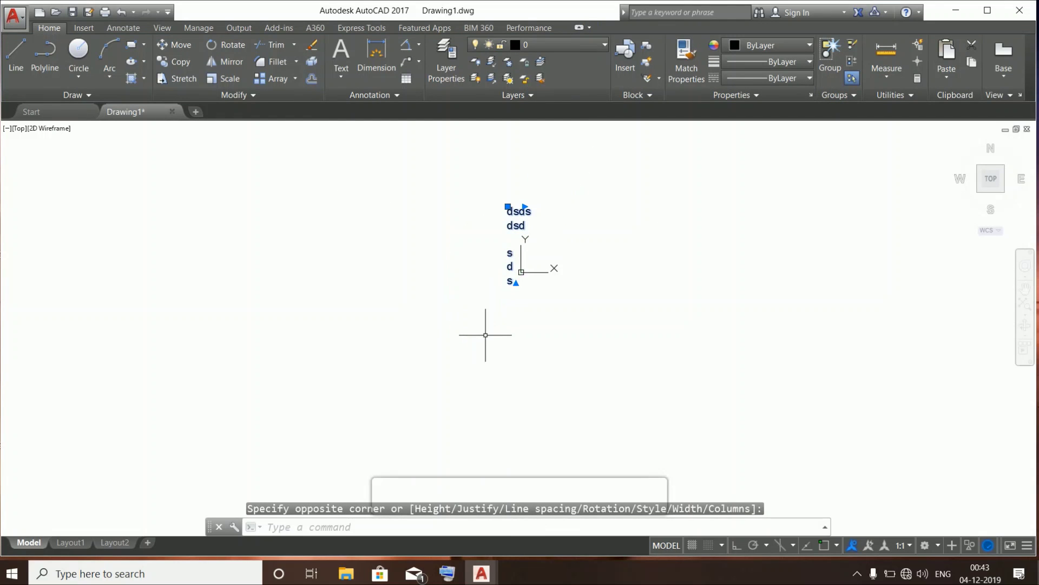
pyautogui.press('Delete')
pyautogui.scroll(2, 485, 334)
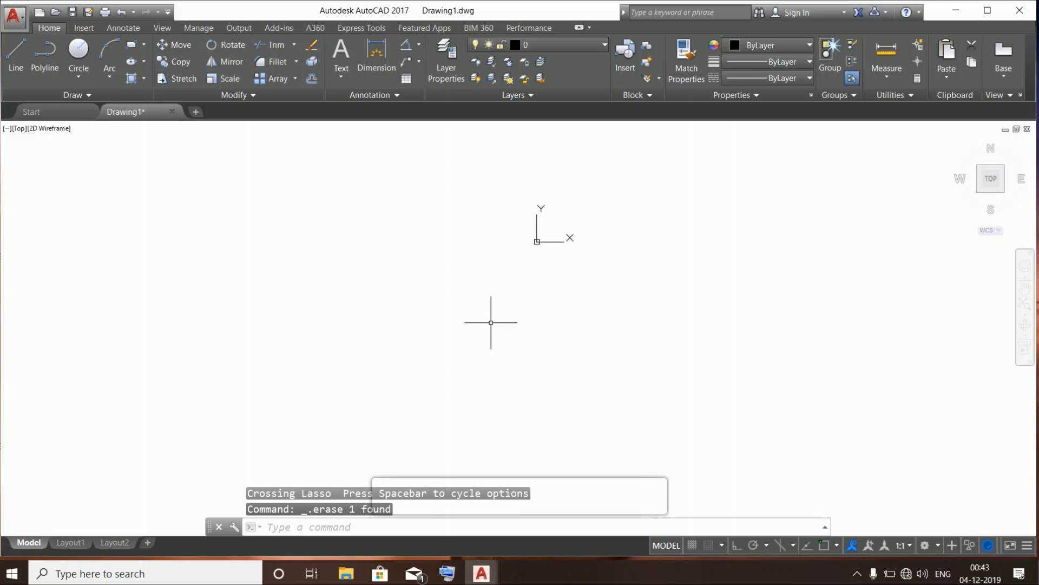
# Place multiline text reading "mining mafia" in a very narrow text box beside the origin, and save the text changes
pyautogui.moveTo(497, 277); pyautogui.dragTo(353, 311, button='middle')
pyautogui.scroll(2, 385, 304)
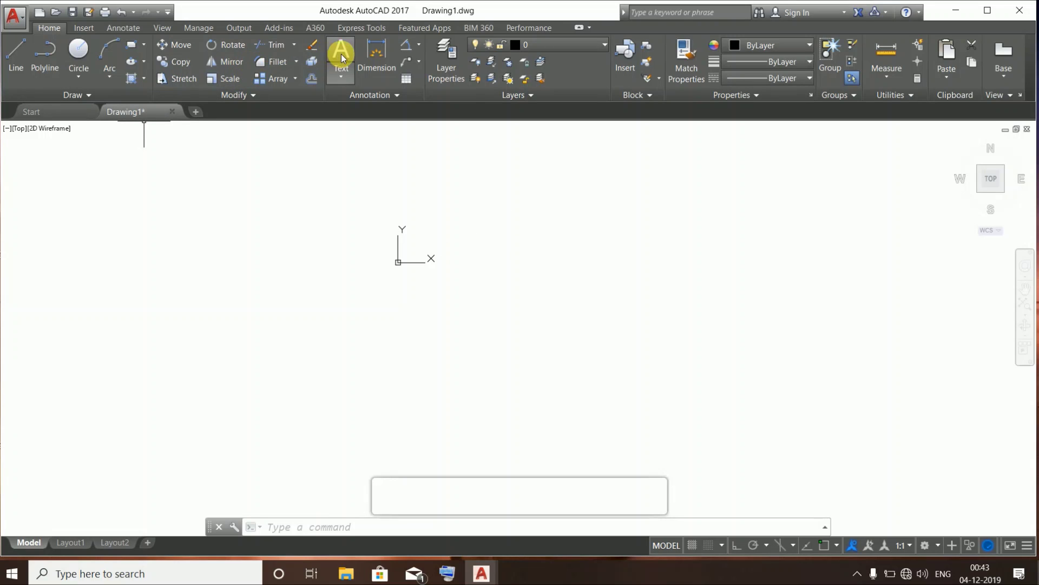
pyautogui.click(342, 58)
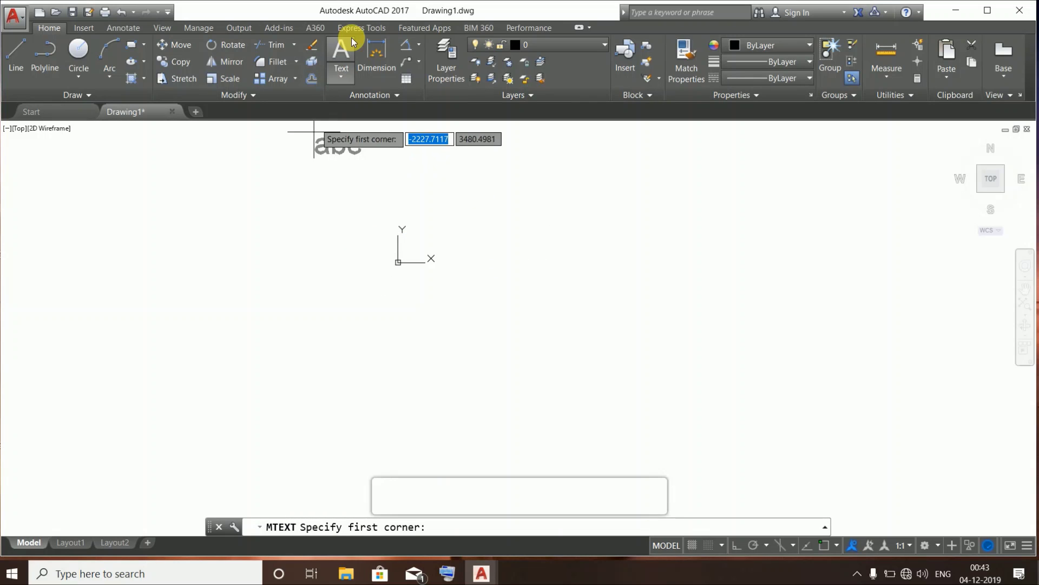
pyautogui.click(410, 286)
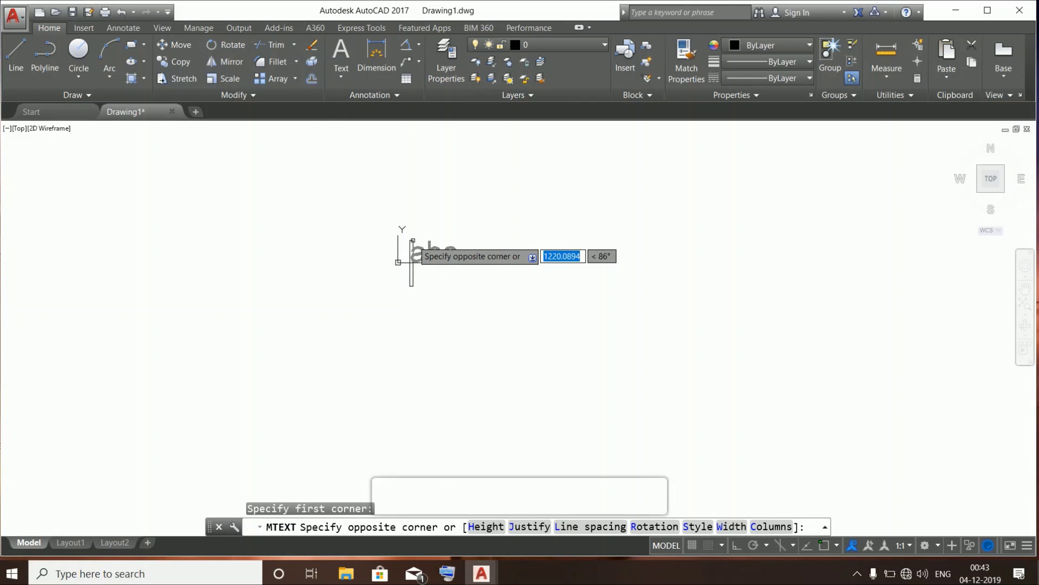
pyautogui.click(453, 254)
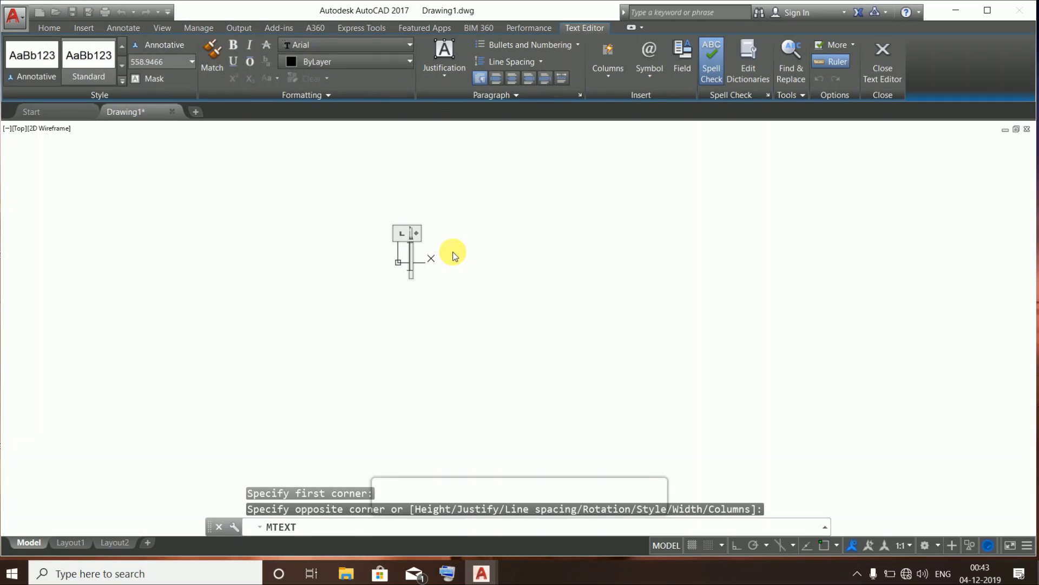
pyautogui.write('m')
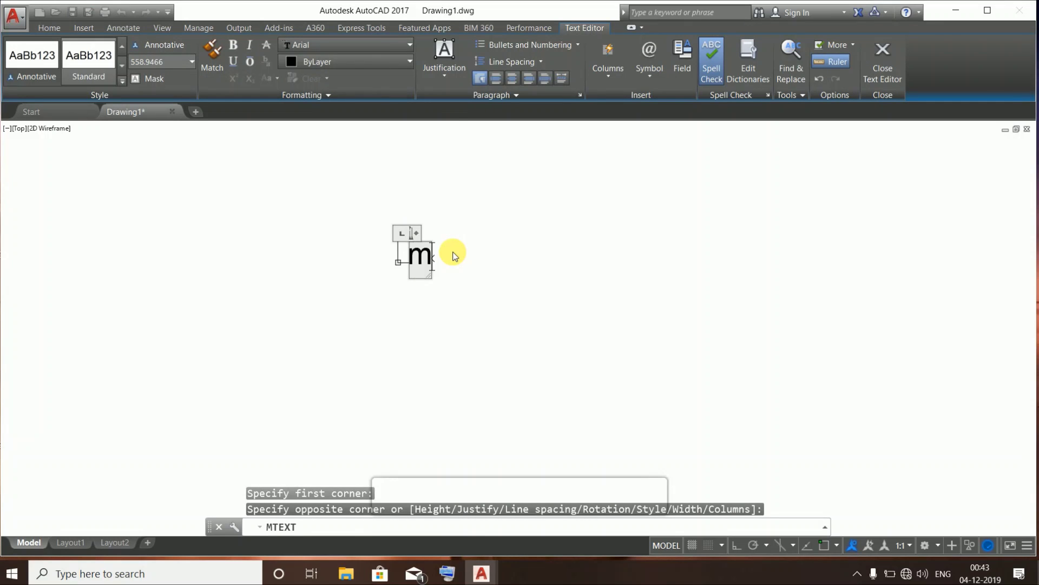
pyautogui.write('ining mafia')
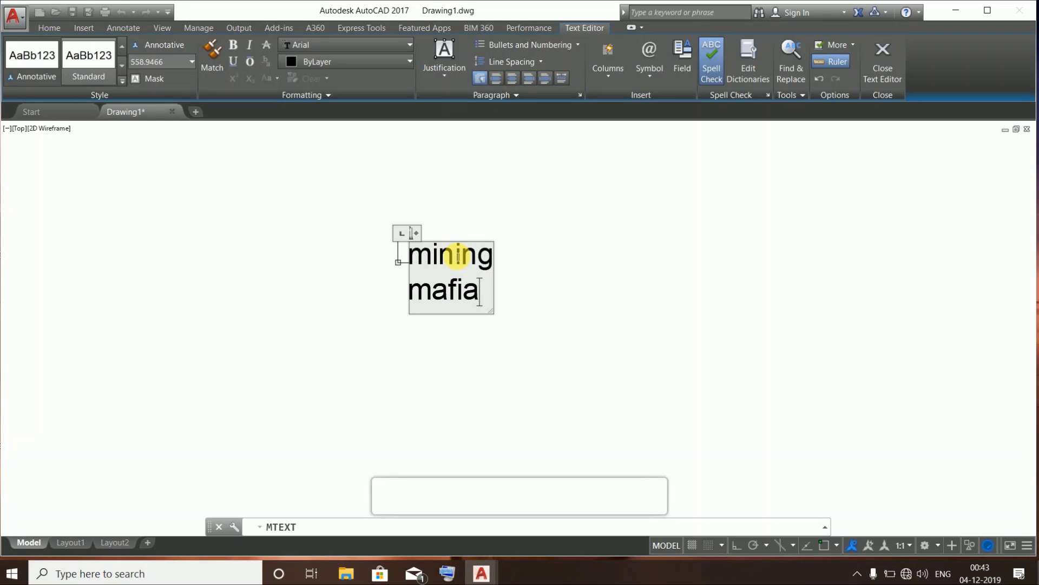
pyautogui.press('Return')
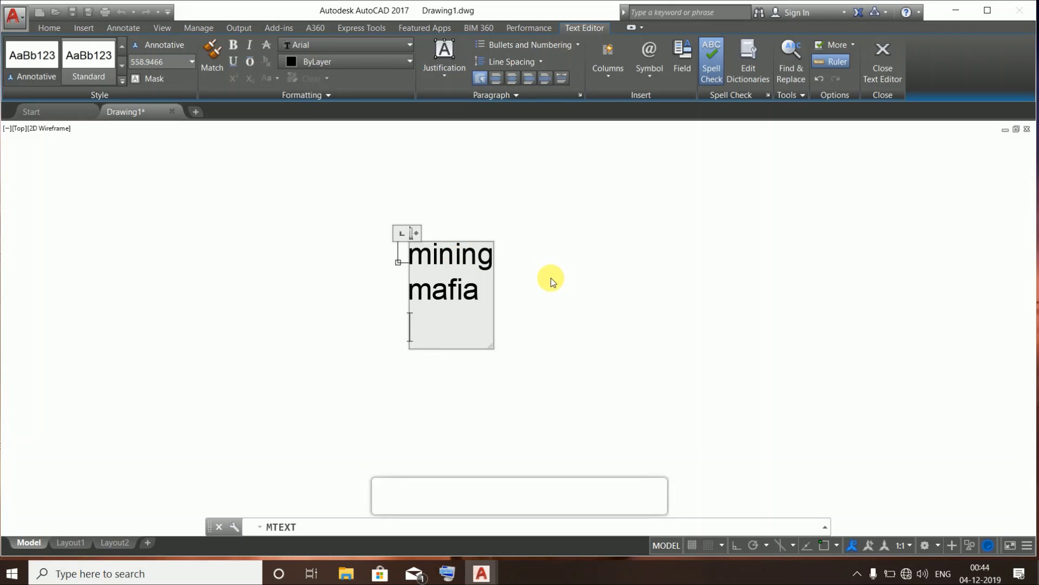
pyautogui.press('Escape')
pyautogui.click(639, 287)
pyautogui.click(548, 287)
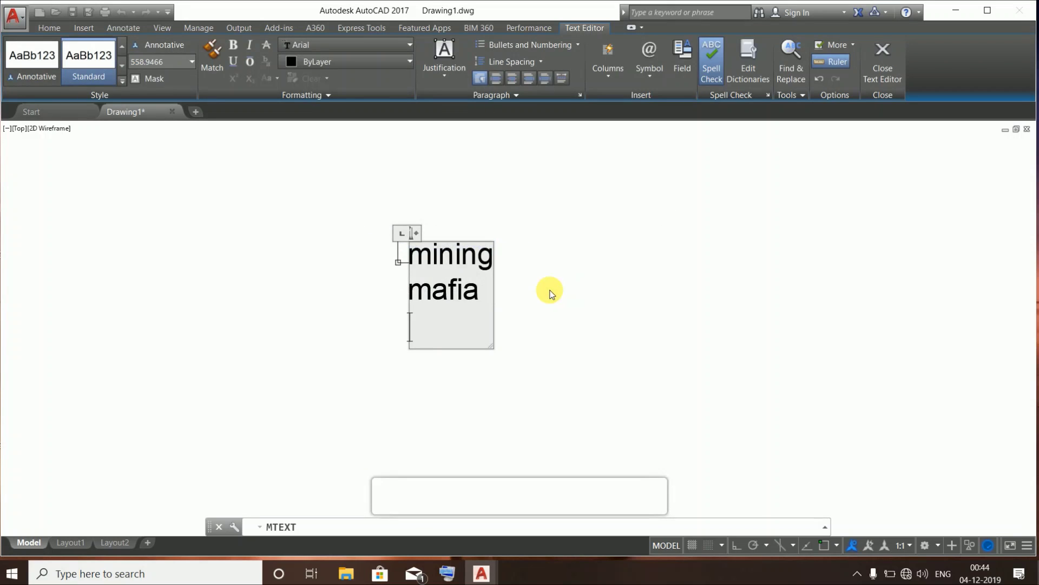
pyautogui.moveTo(461, 253); pyautogui.dragTo(560, 270, button='middle')
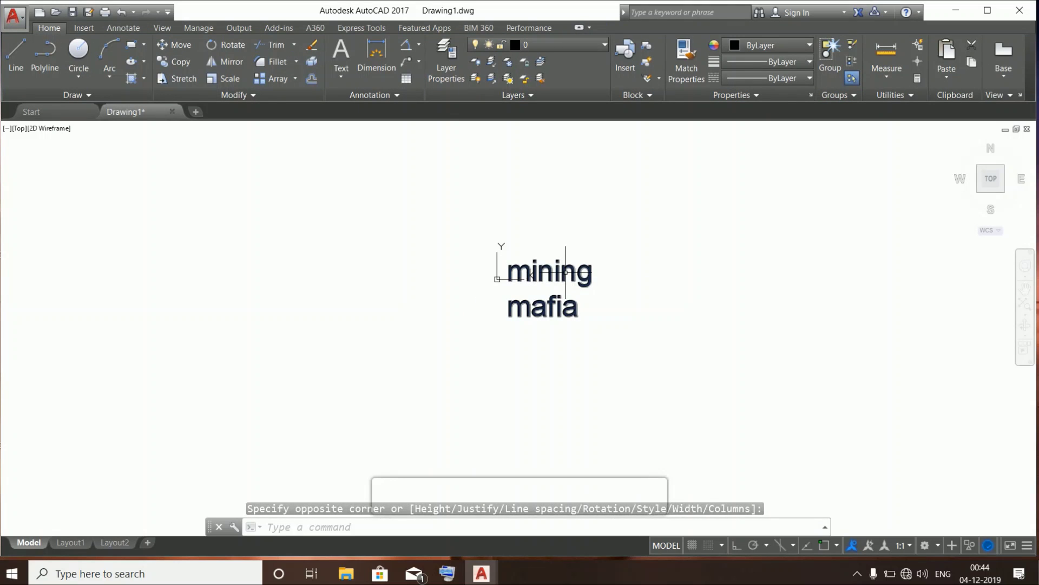
pyautogui.scroll(2, 564, 279)
pyautogui.moveTo(559, 281)
pyautogui.mouseDown(button='middle')
pyautogui.moveTo(464, 304)
pyautogui.moveTo(546, 254)
pyautogui.moveTo(564, 299)
pyautogui.mouseUp(button='middle')
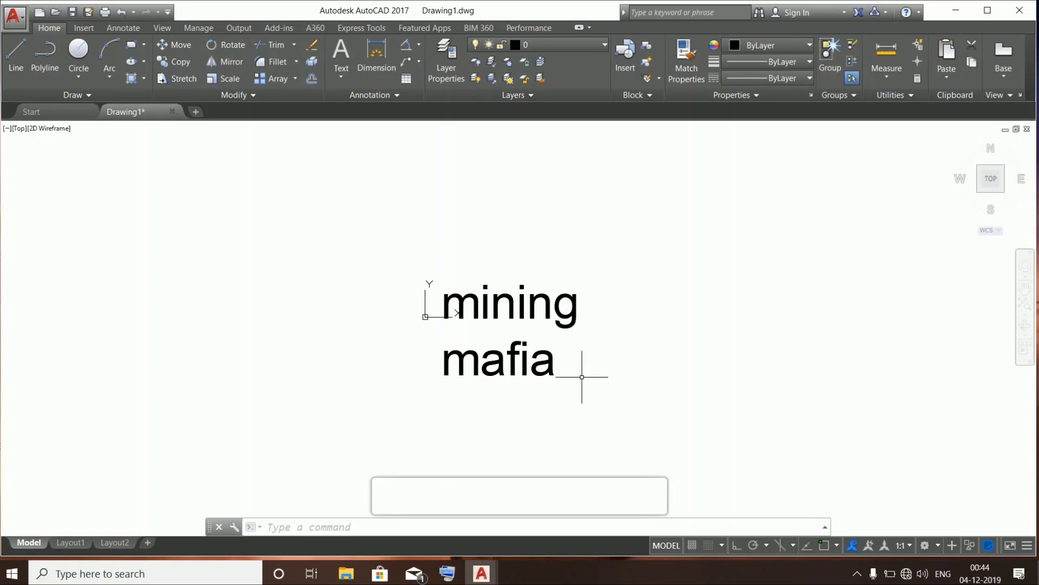
pyautogui.scroll(-4, 585, 367)
pyautogui.scroll(2, 579, 364)
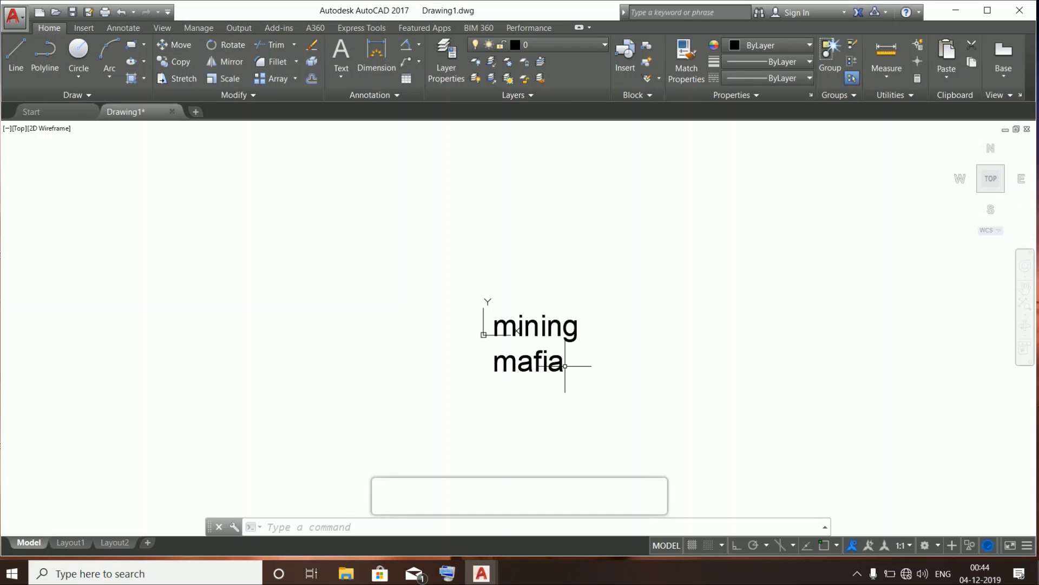
pyautogui.click(581, 374)
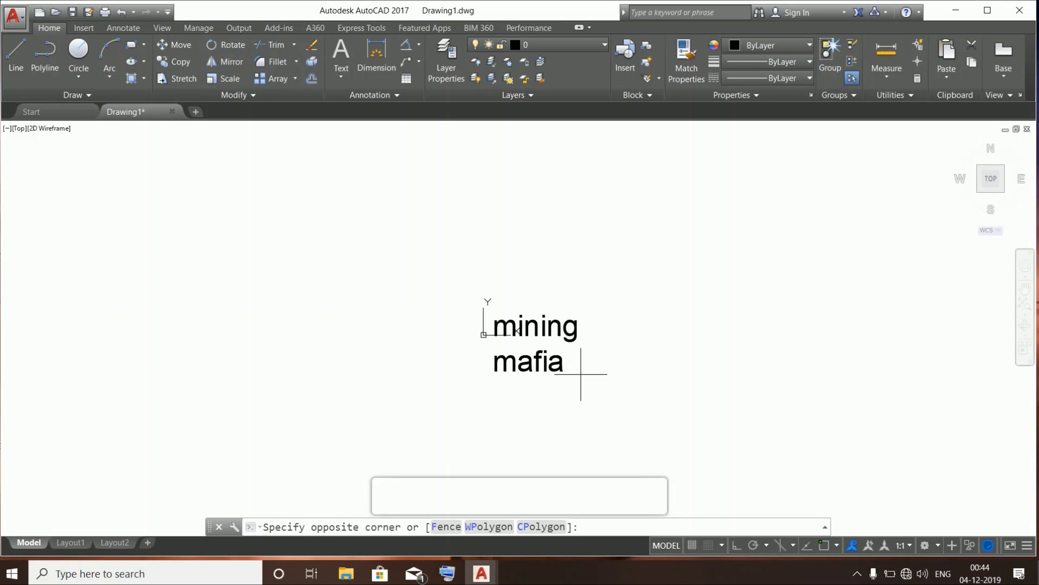
pyautogui.click(616, 308)
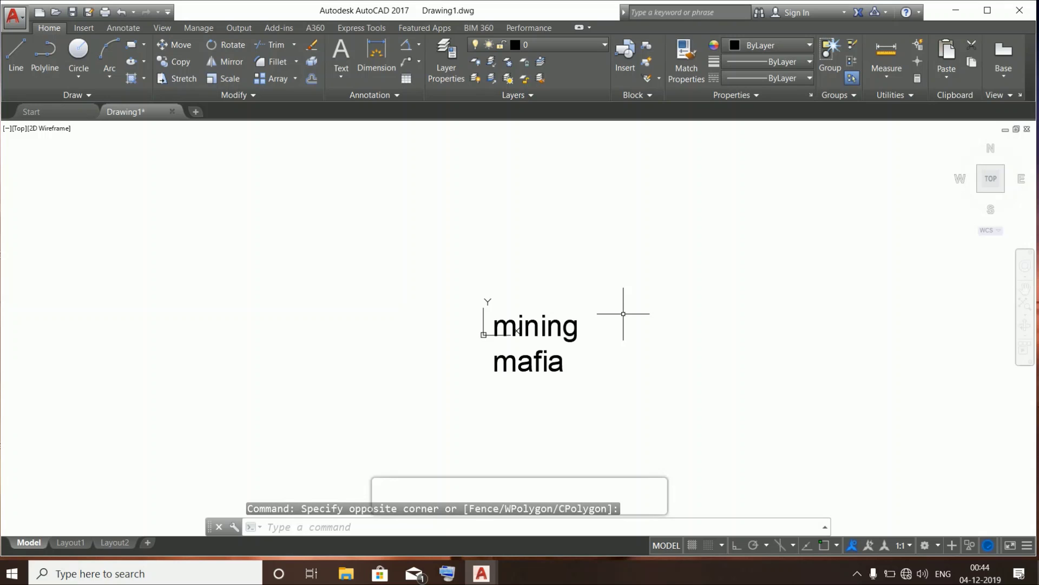
# Scale the "mining mafia" text by a factor of 5, using the lower-left corner of "mafia" as base point
pyautogui.write('sc')
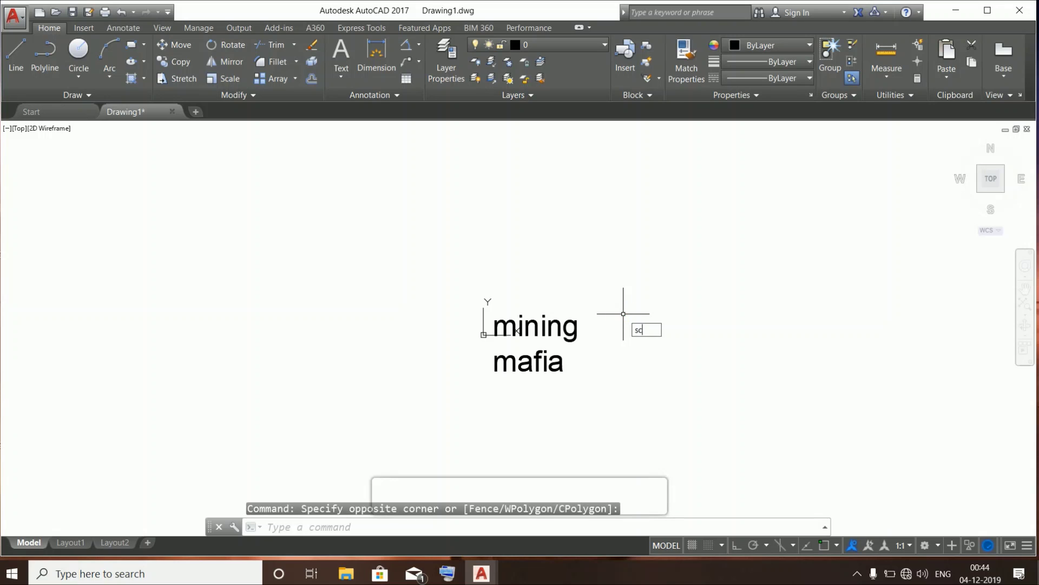
pyautogui.press('Return')
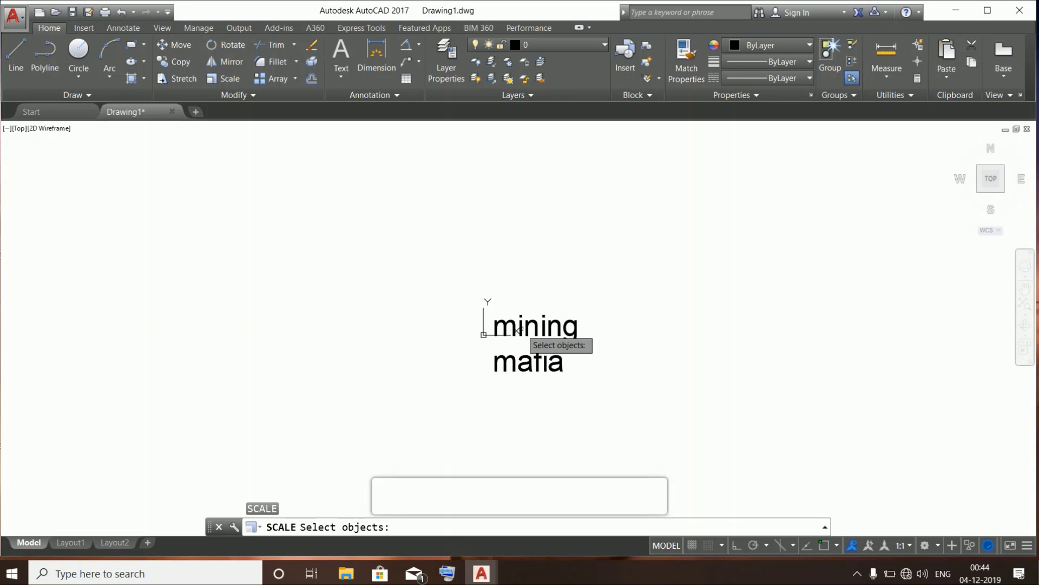
pyautogui.click(519, 328)
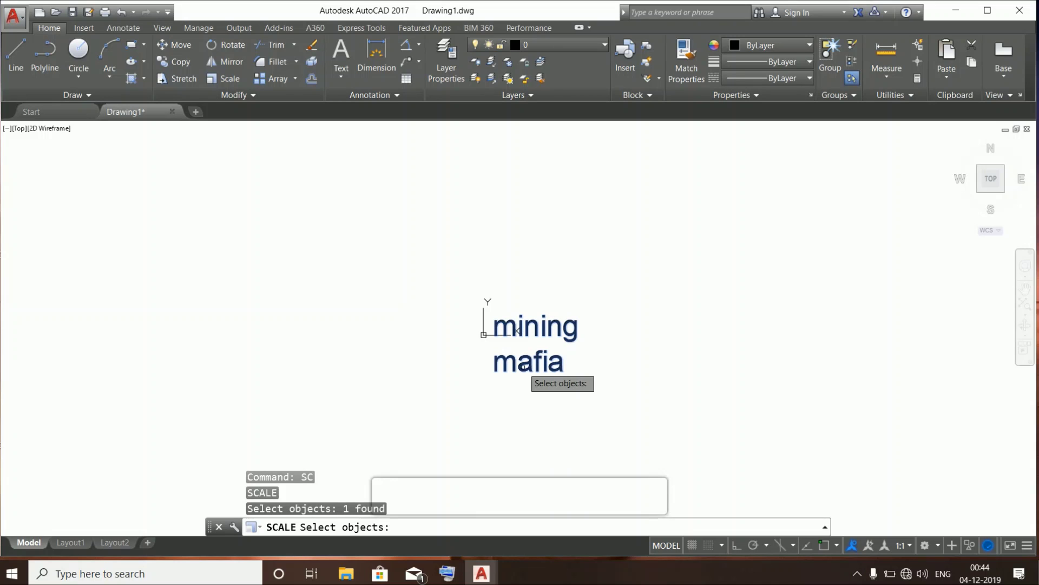
pyautogui.press('Return')
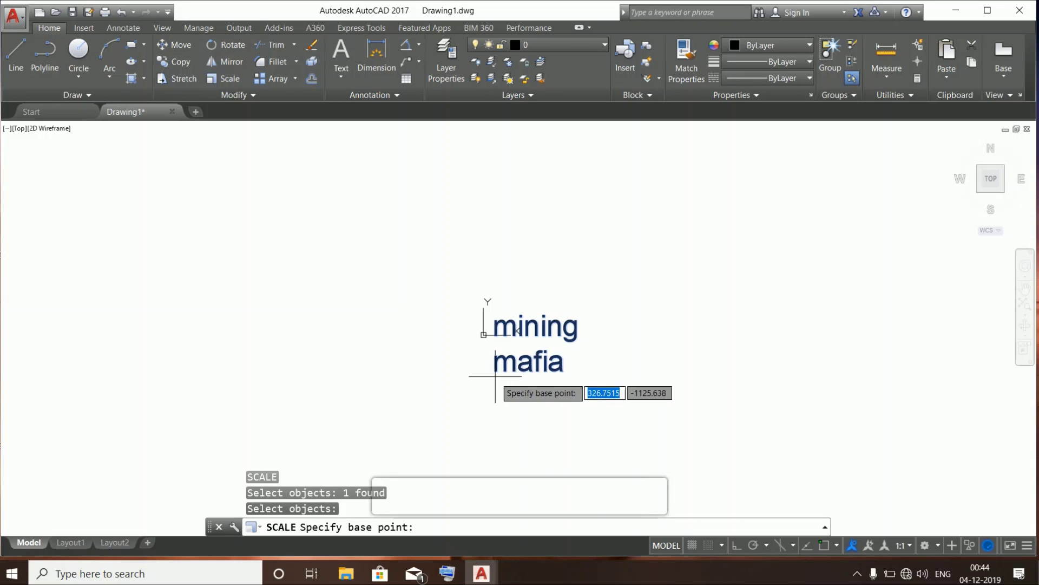
pyautogui.scroll(4, 487, 383)
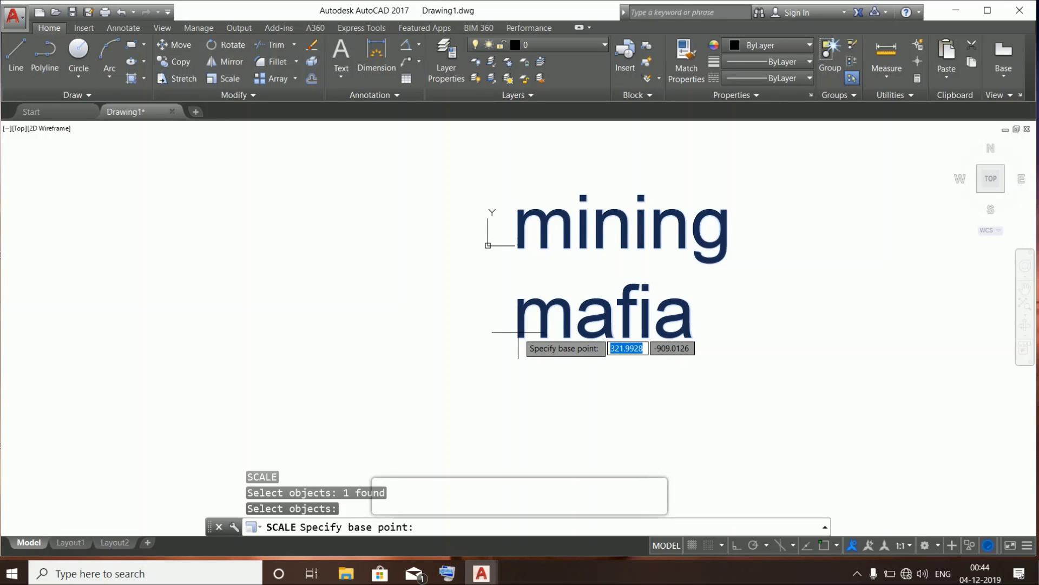
pyautogui.moveTo(519, 332); pyautogui.dragTo(520, 361, button='middle')
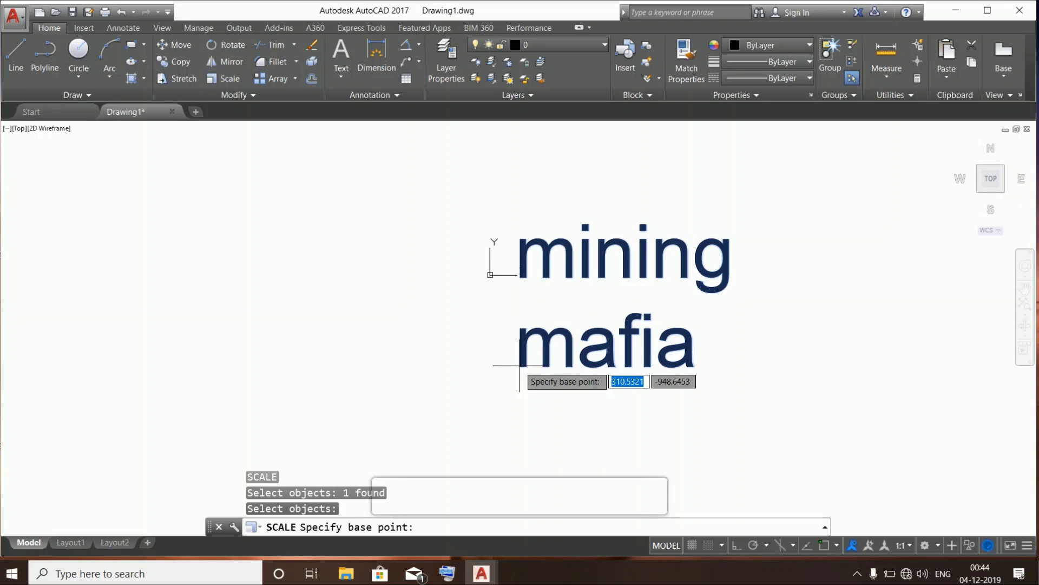
pyautogui.click(519, 365)
pyautogui.scroll(-8, 527, 358)
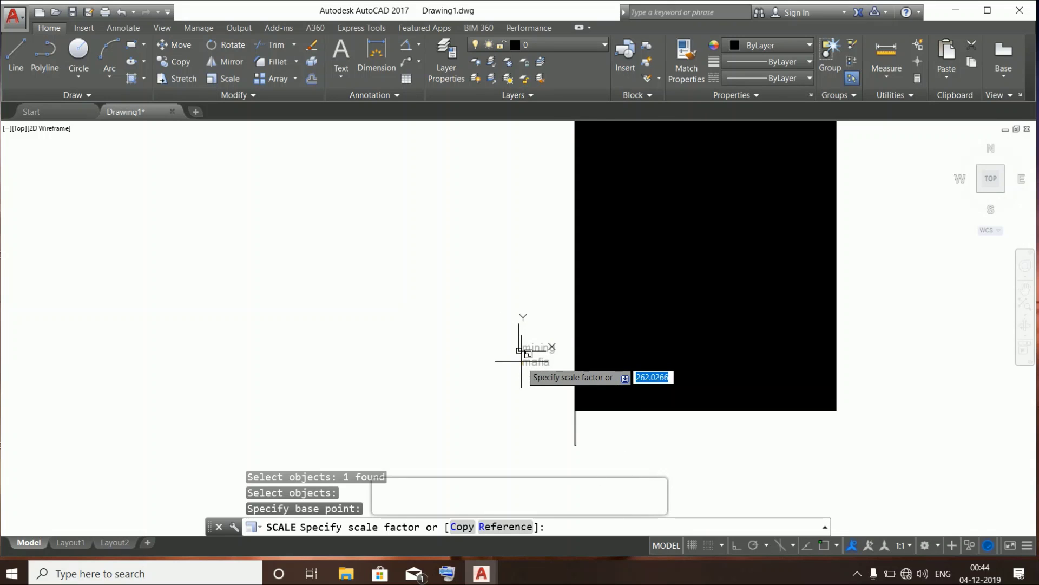
pyautogui.scroll(3, 528, 354)
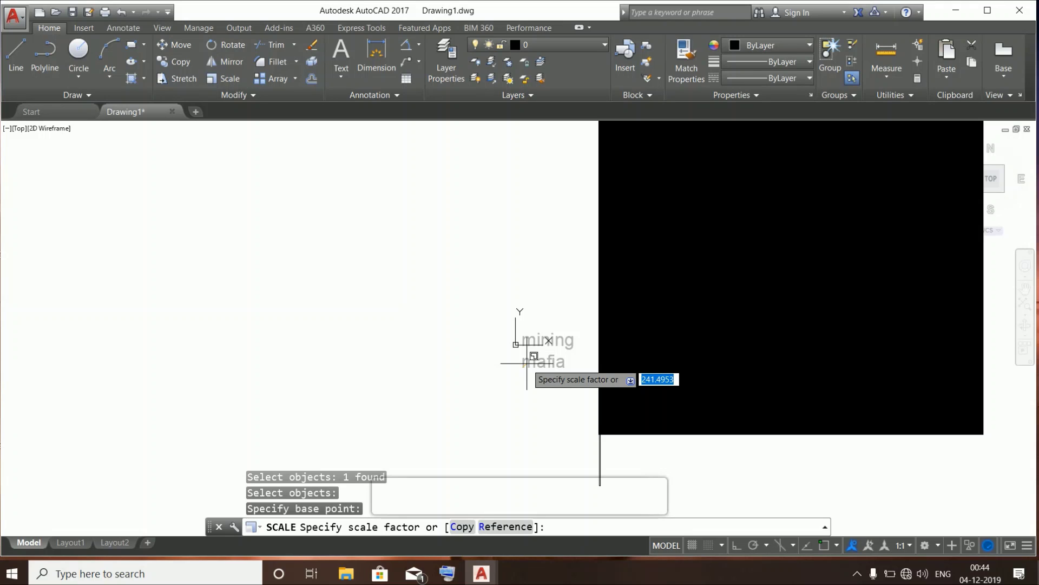
pyautogui.write('5')
pyautogui.press('Return')
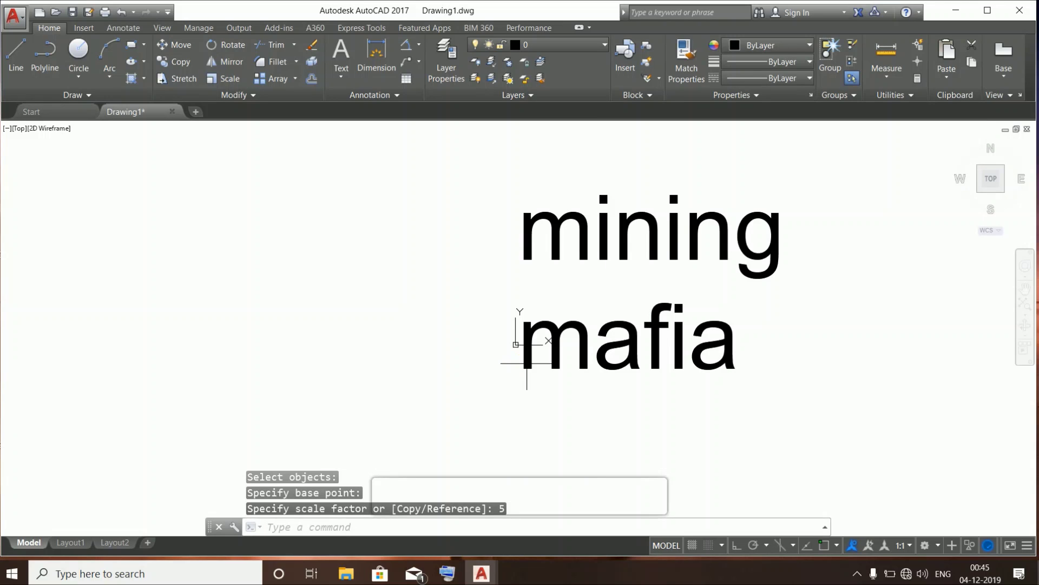
pyautogui.moveTo(626, 294); pyautogui.dragTo(626, 350, button='middle')
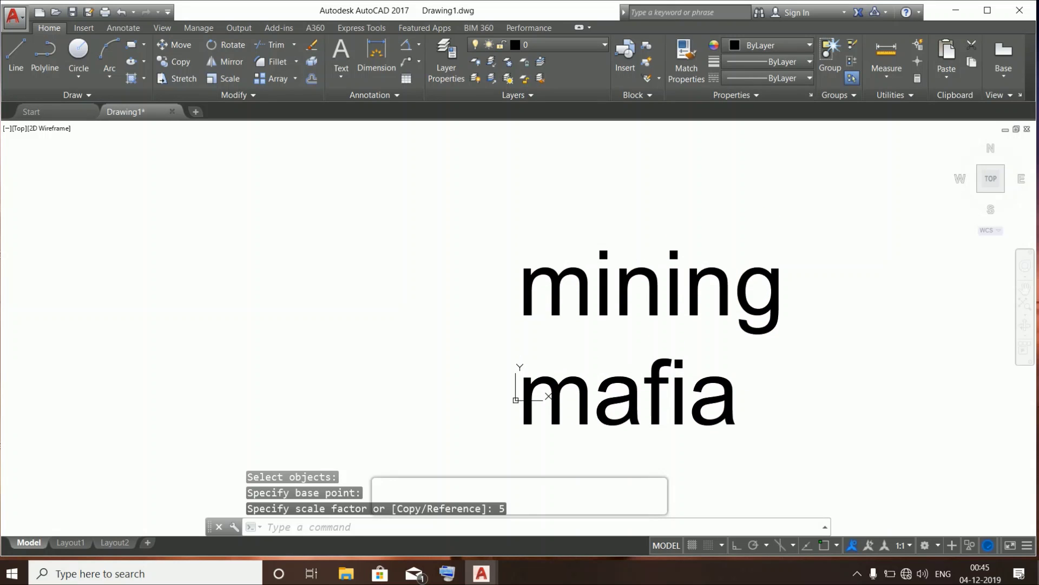
pyautogui.scroll(-2, 601, 297)
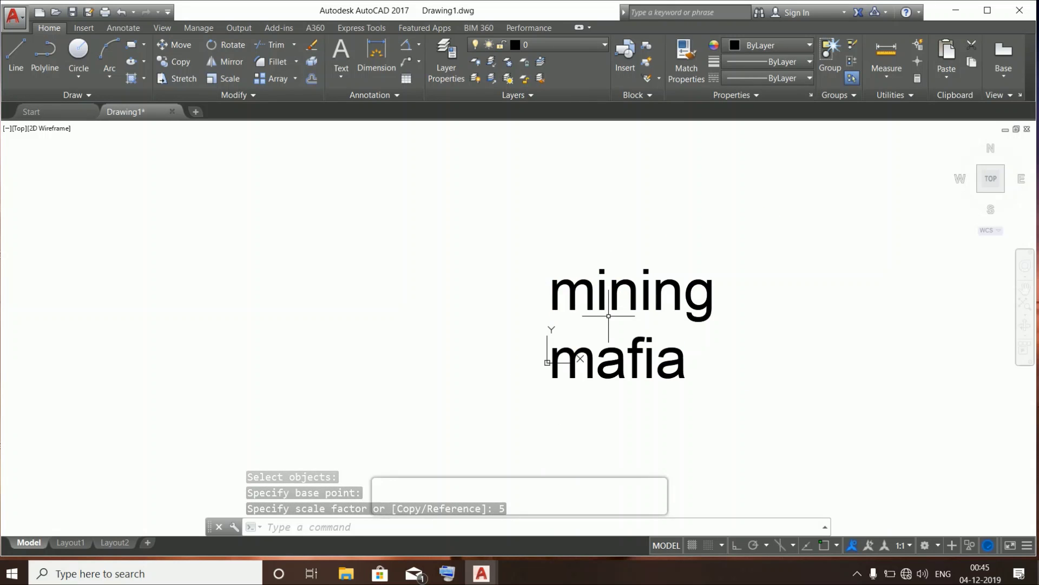
pyautogui.scroll(2, 608, 313)
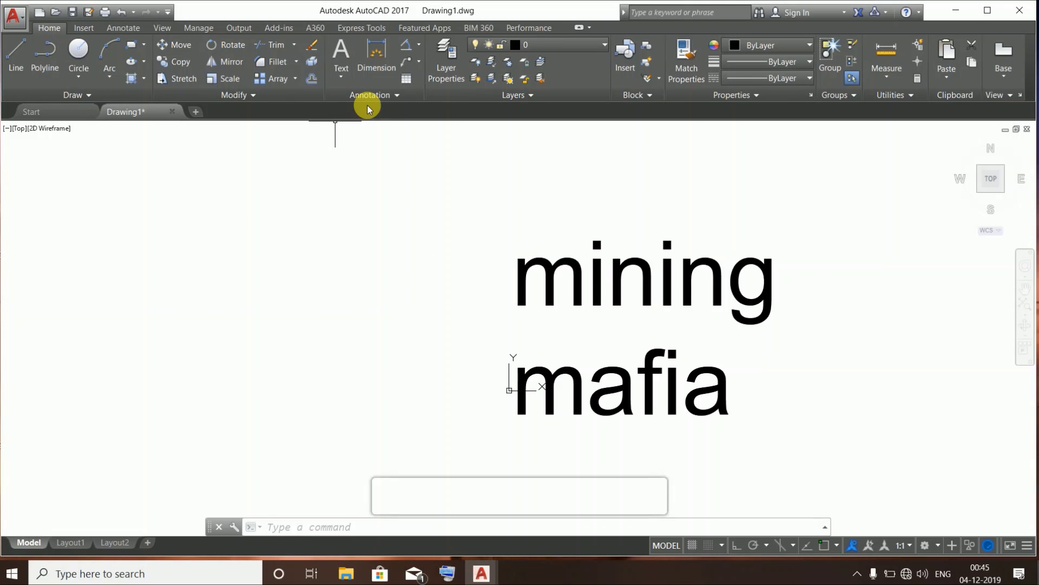
# Undo the view changes and the scaling of the "mining mafia" text
pyautogui.hotkey('ctrl', 'z')
pyautogui.hotkey('ctrl', 'z')
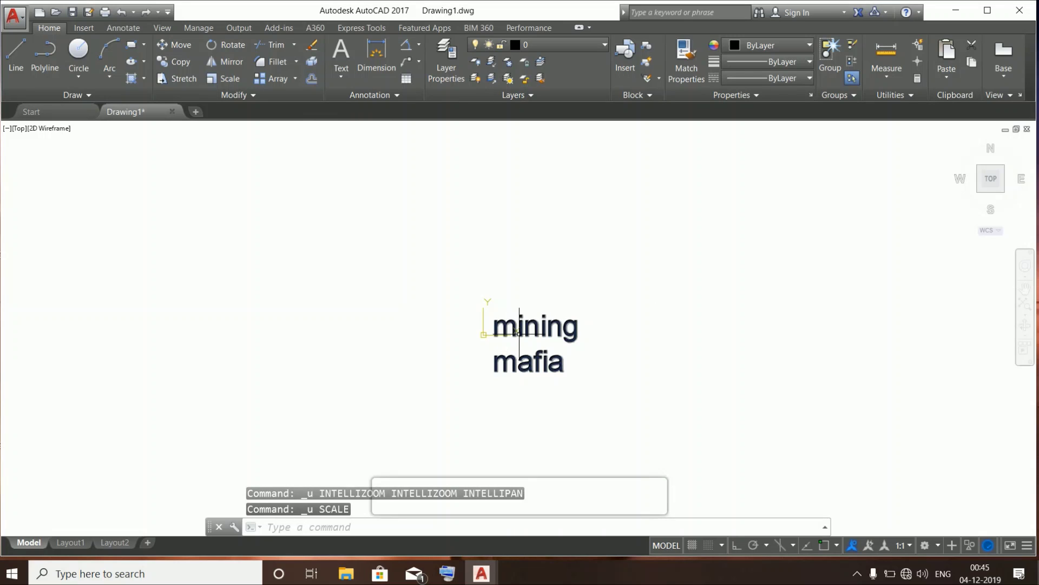
# Copy the "mining mafia" text from its lower-left corner to three spots: beside it, above to the right and above to the left
pyautogui.click(603, 327)
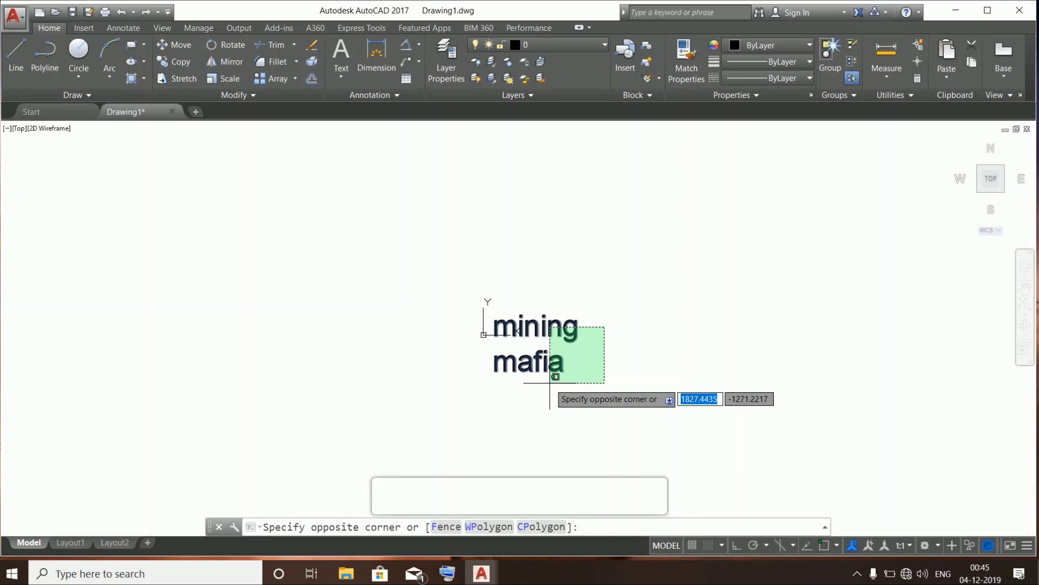
pyautogui.click(560, 374)
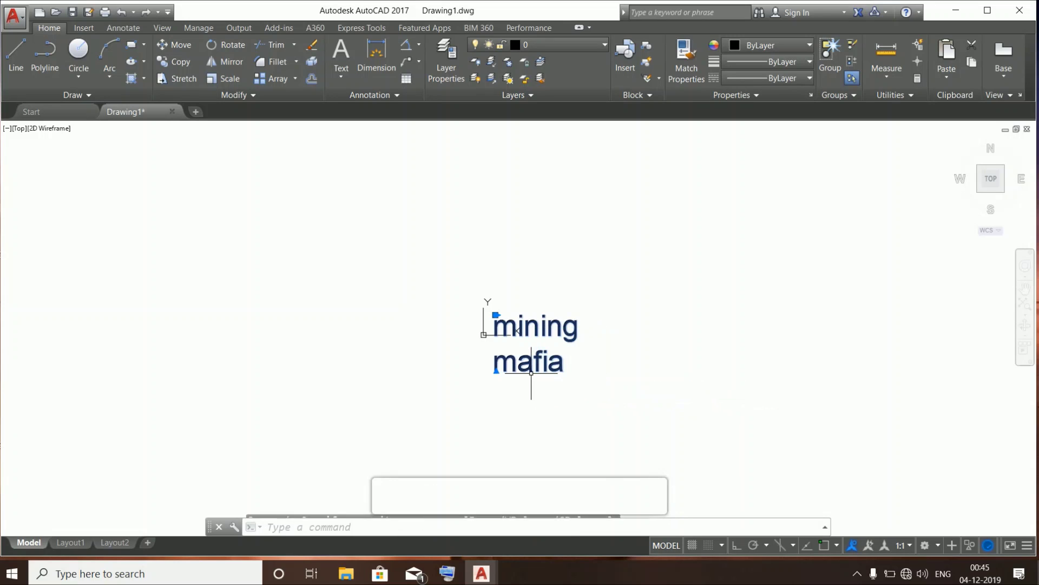
pyautogui.rightClick(556, 336)
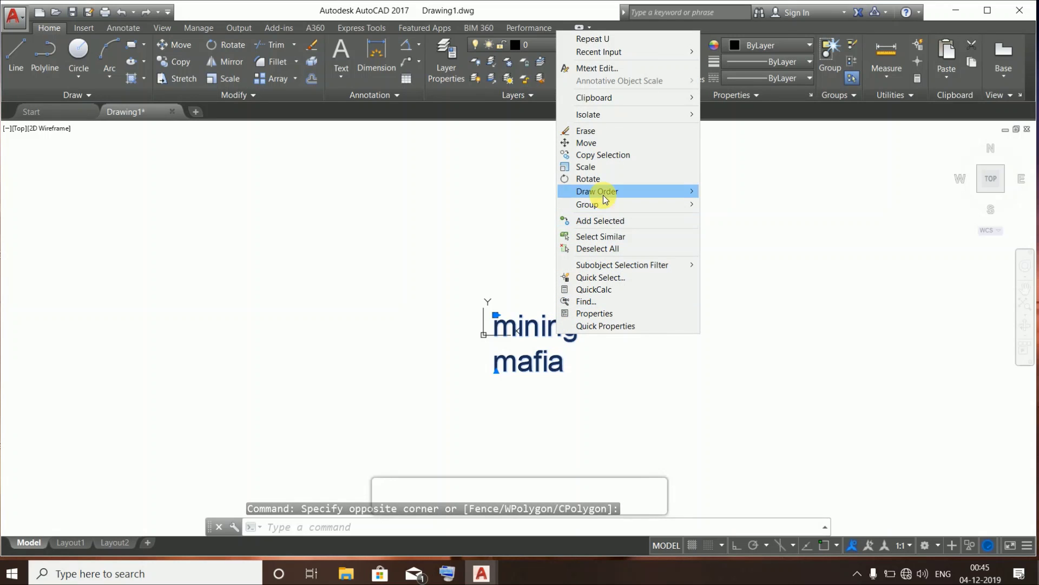
pyautogui.click(602, 155)
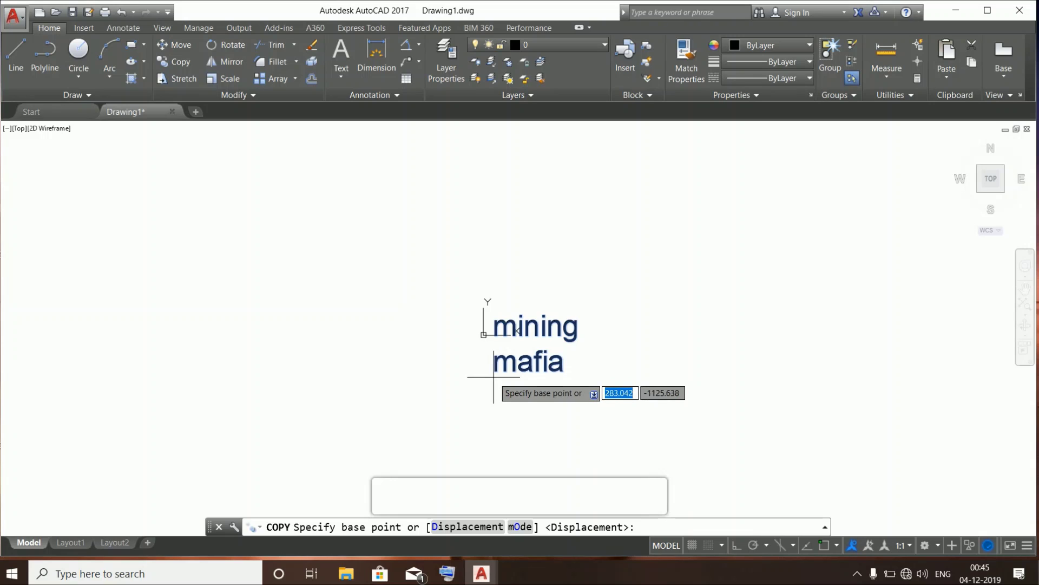
pyautogui.click(496, 372)
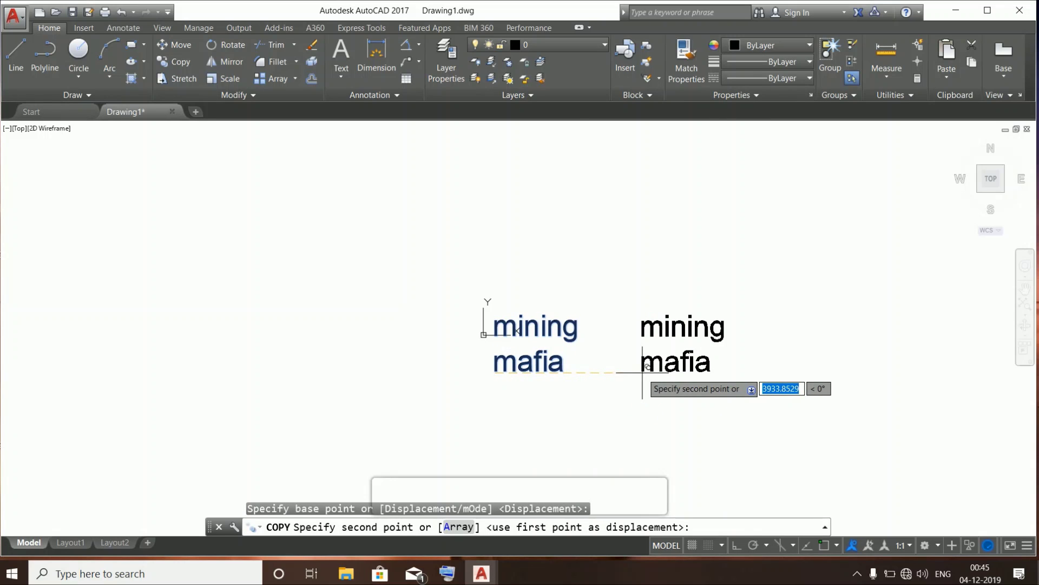
pyautogui.click(646, 371)
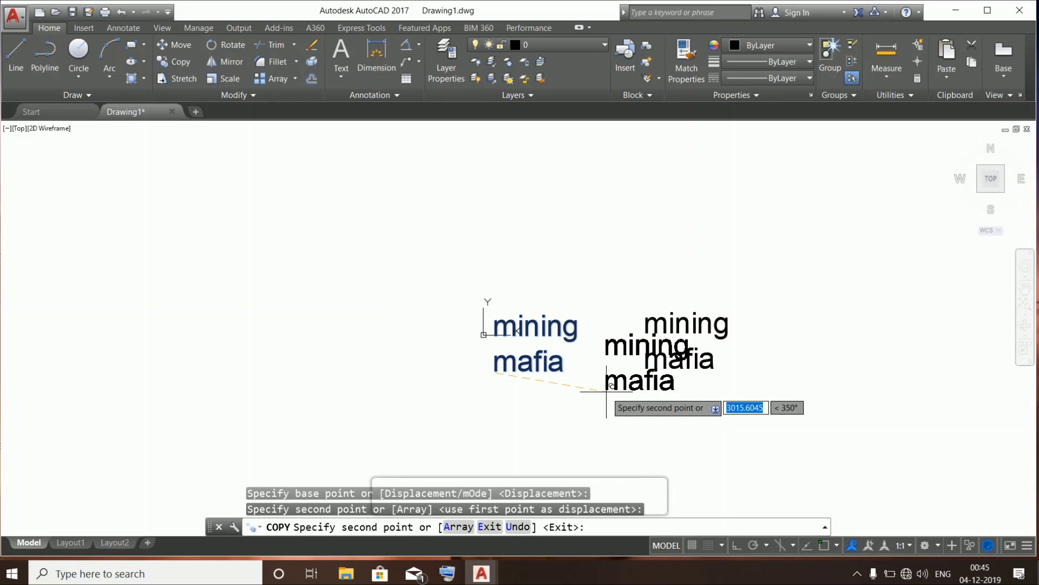
pyautogui.click(676, 244)
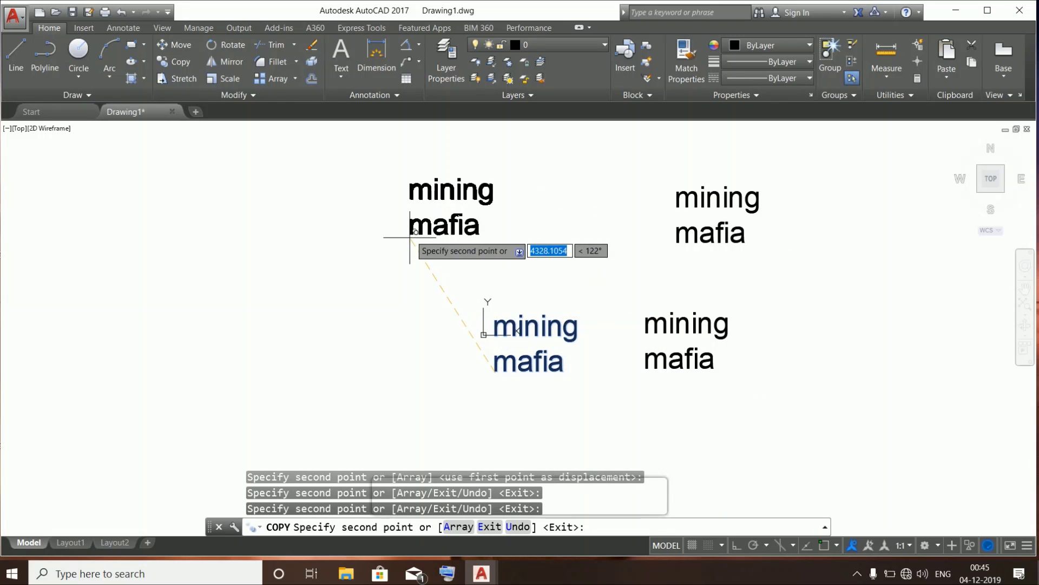
pyautogui.click(410, 234)
pyautogui.press('Escape')
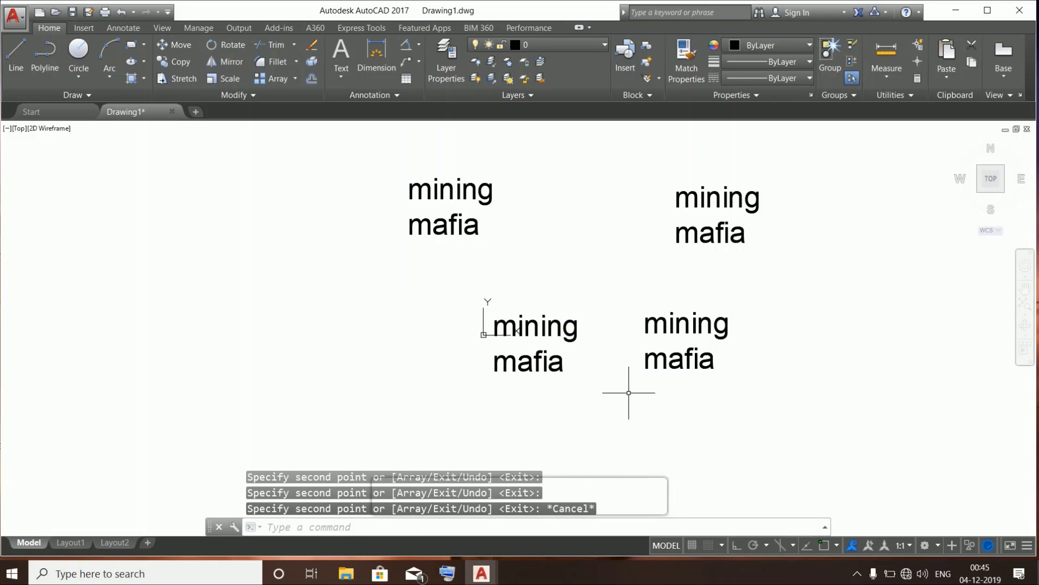
pyautogui.click(607, 301)
pyautogui.press('Escape')
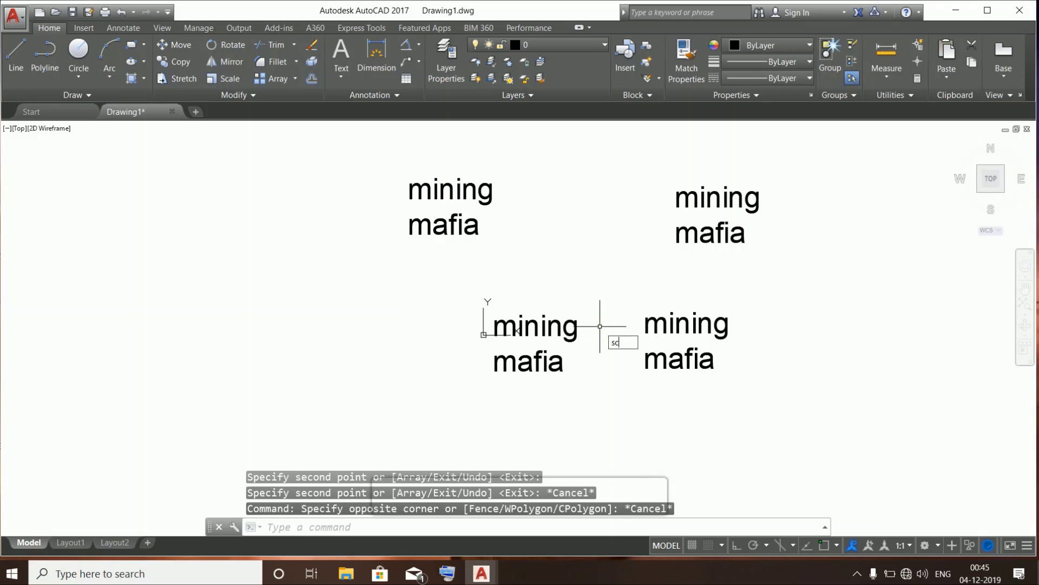
# Scale the original "mining mafia" text beside the origin by a factor of 5 about its lower-left corner
pyautogui.press('Return')
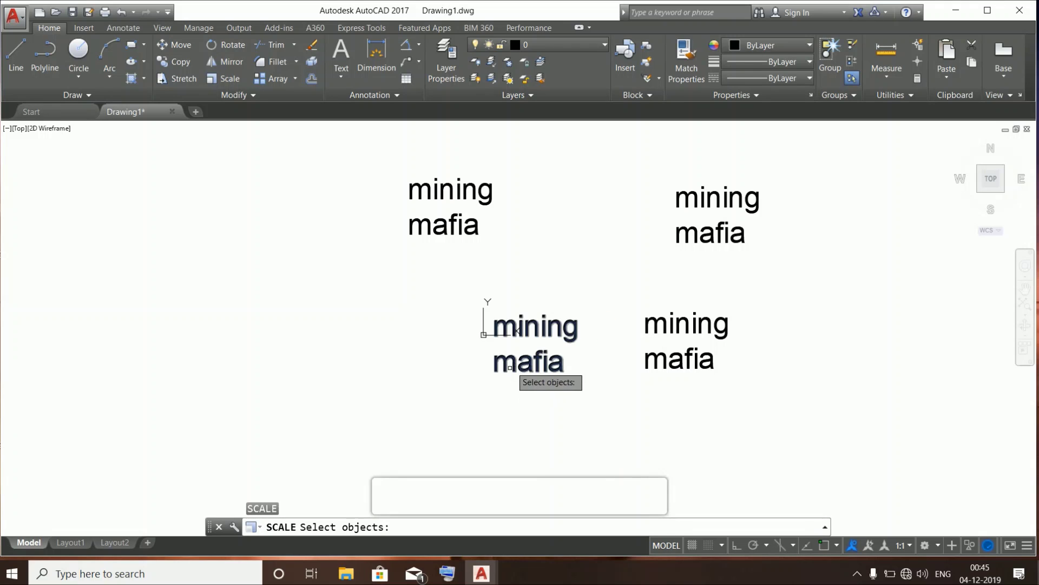
pyautogui.click(534, 371)
pyautogui.press('Return')
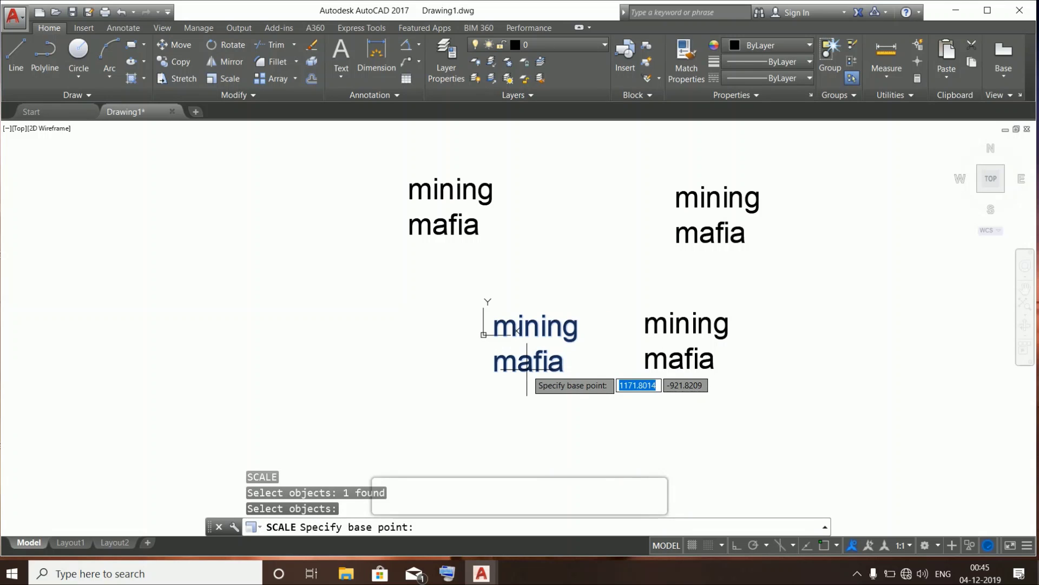
pyautogui.scroll(4, 493, 373)
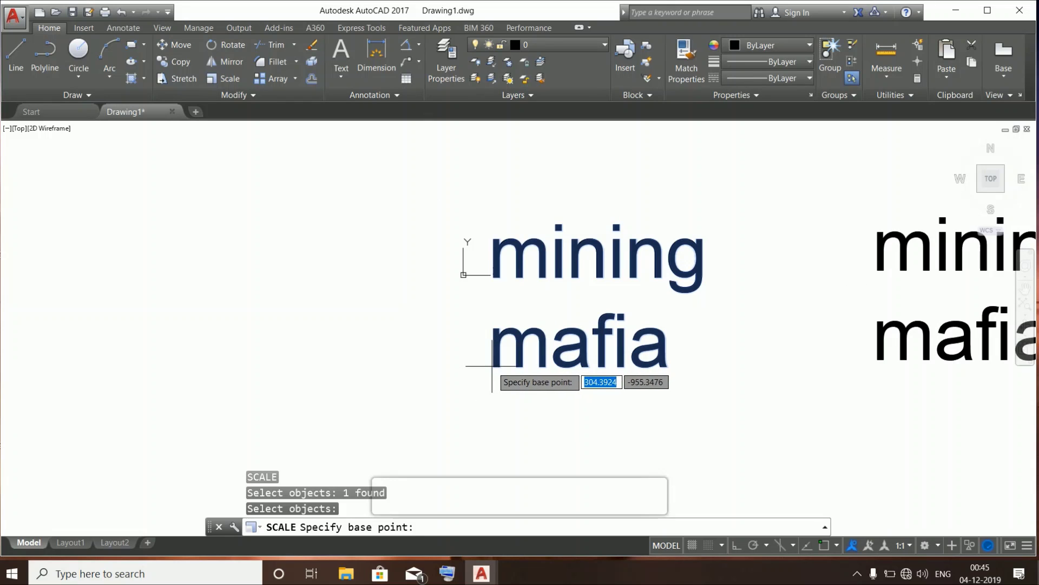
pyautogui.click(494, 366)
pyautogui.scroll(-2, 494, 366)
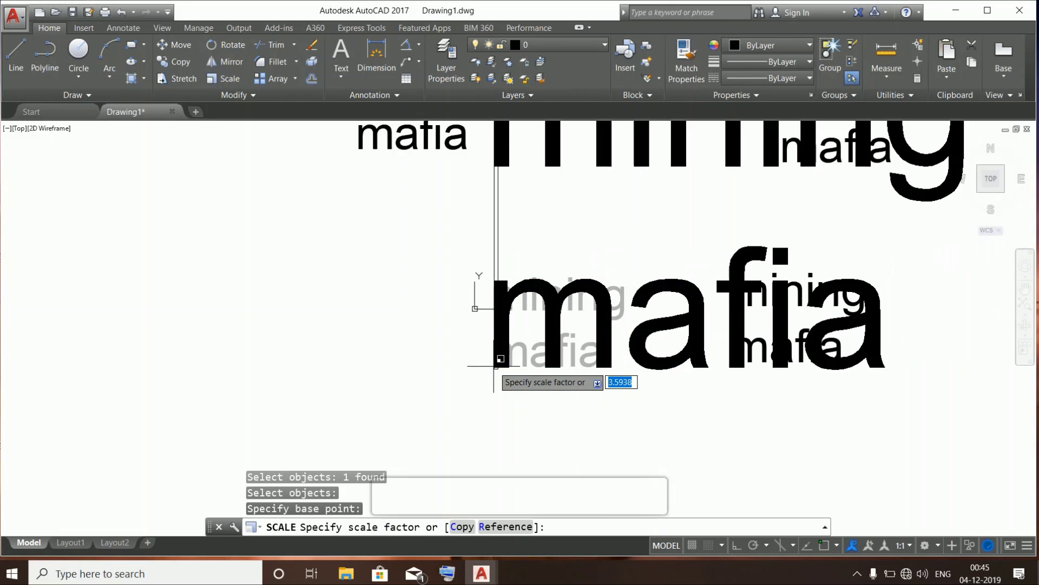
pyautogui.write('5')
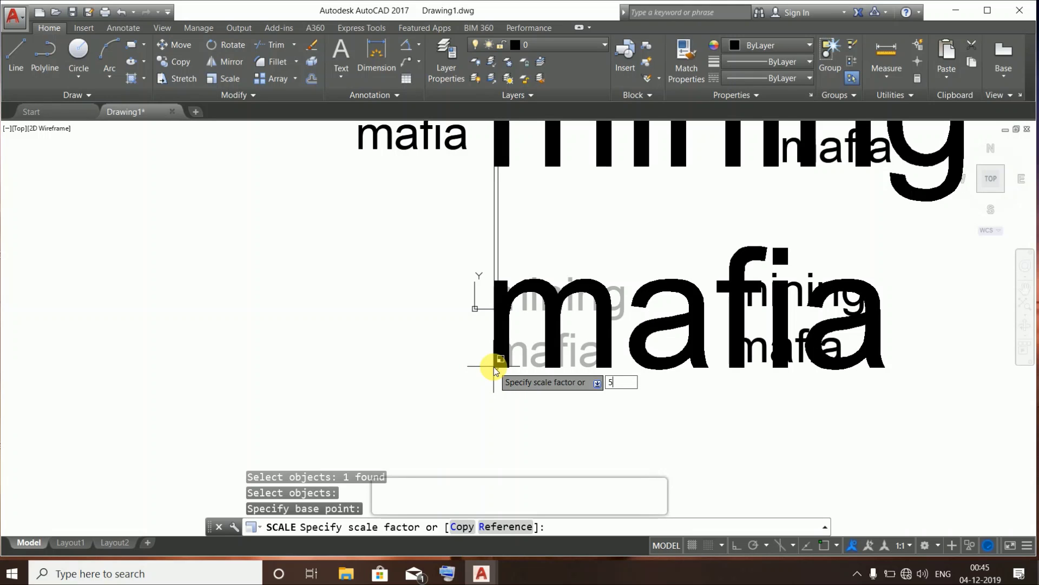
pyautogui.press('Return')
pyautogui.scroll(-5, 493, 365)
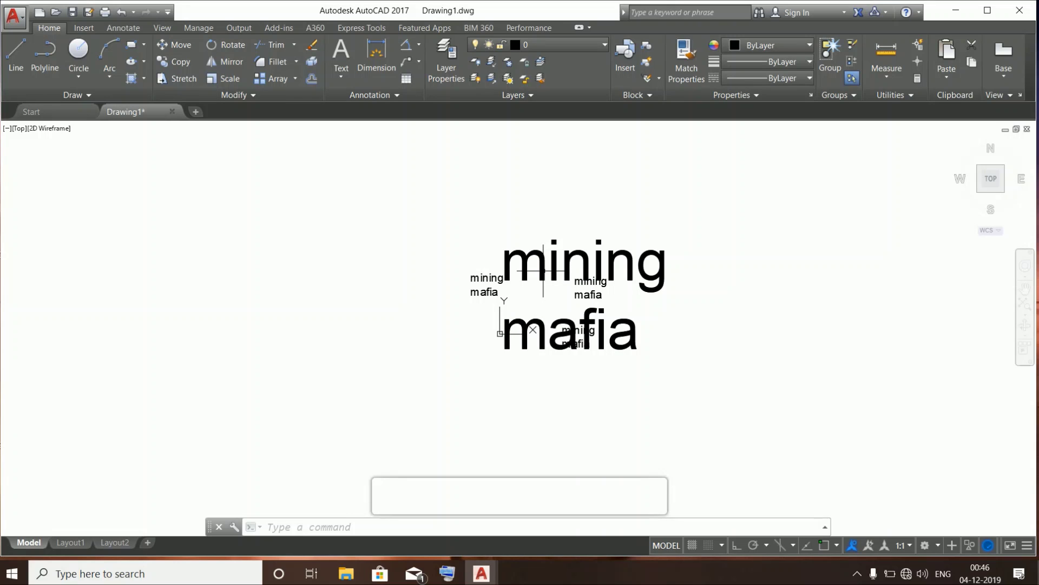
# Scale the large "mining mafia" text by a factor of .5 about its lower-left corner
pyautogui.moveTo(744, 263); pyautogui.dragTo(656, 253)
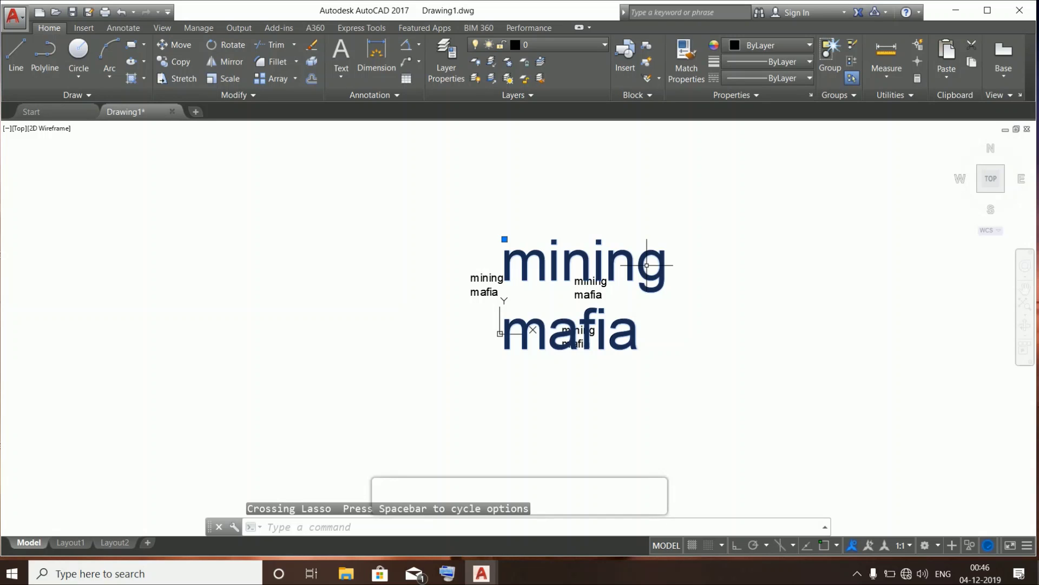
pyautogui.press('Escape')
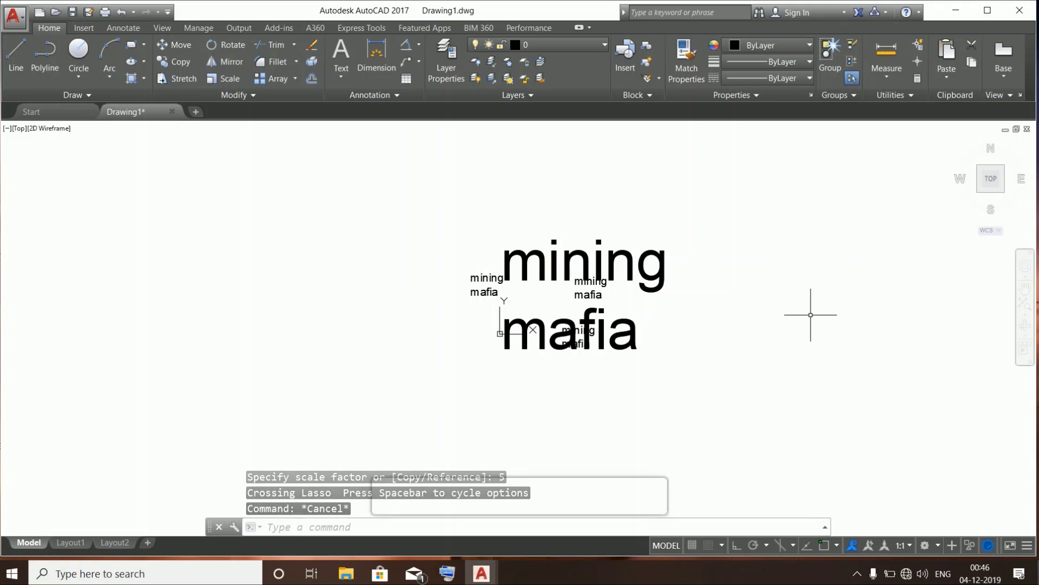
pyautogui.write('sc')
pyautogui.press('Return')
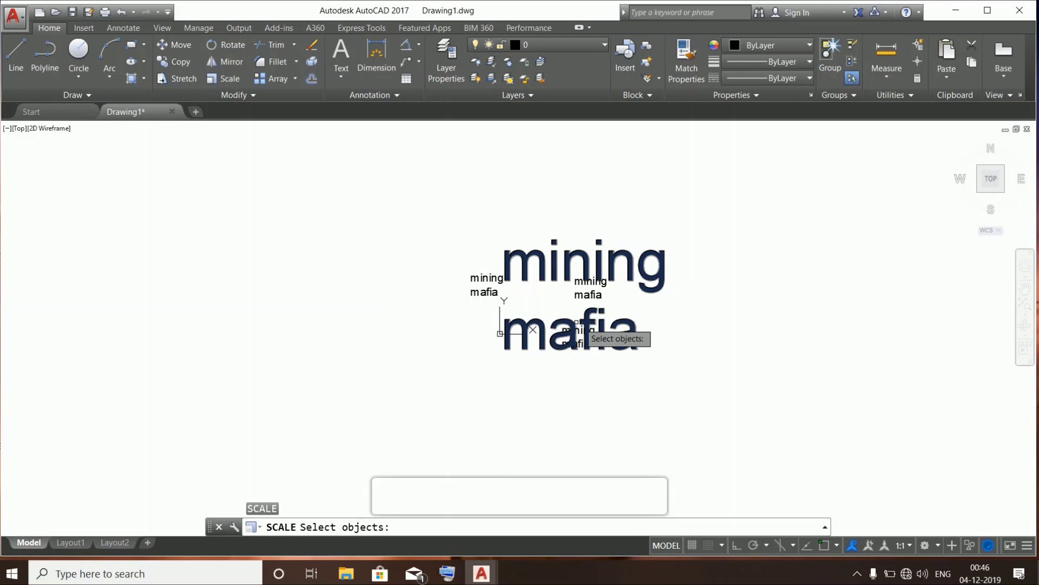
pyautogui.click(506, 347)
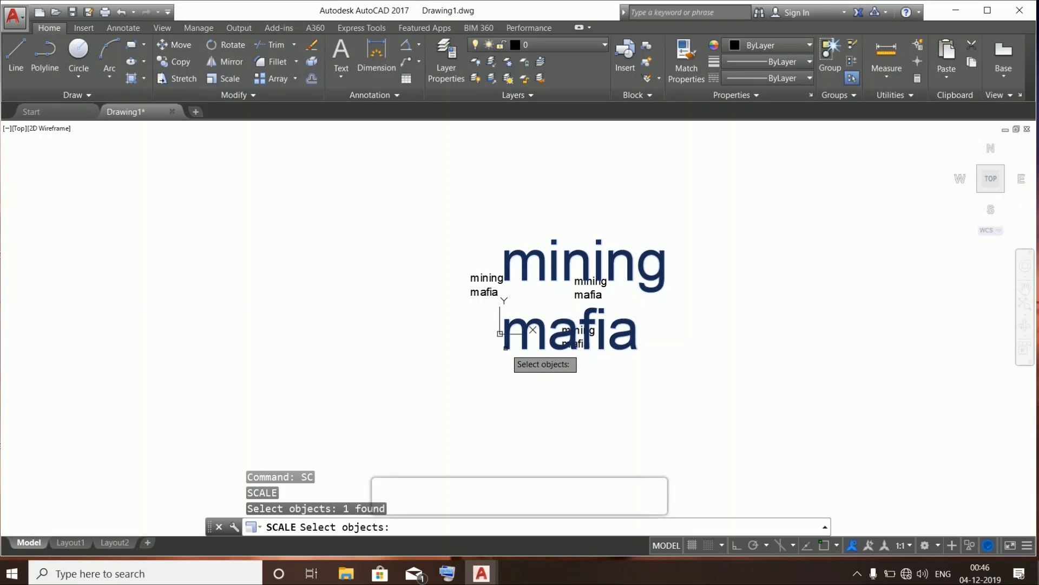
pyautogui.press('Return')
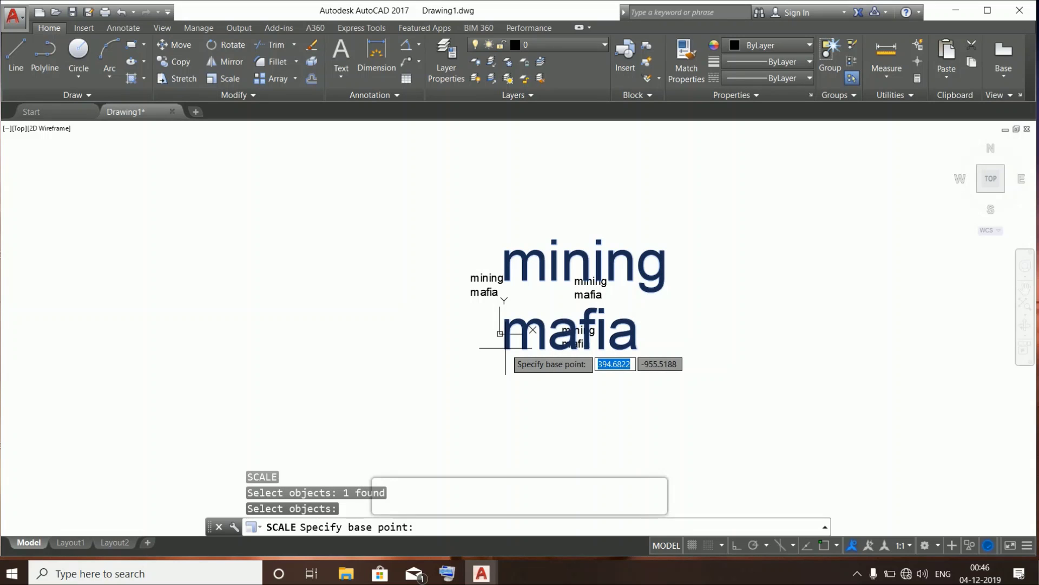
pyautogui.click(508, 349)
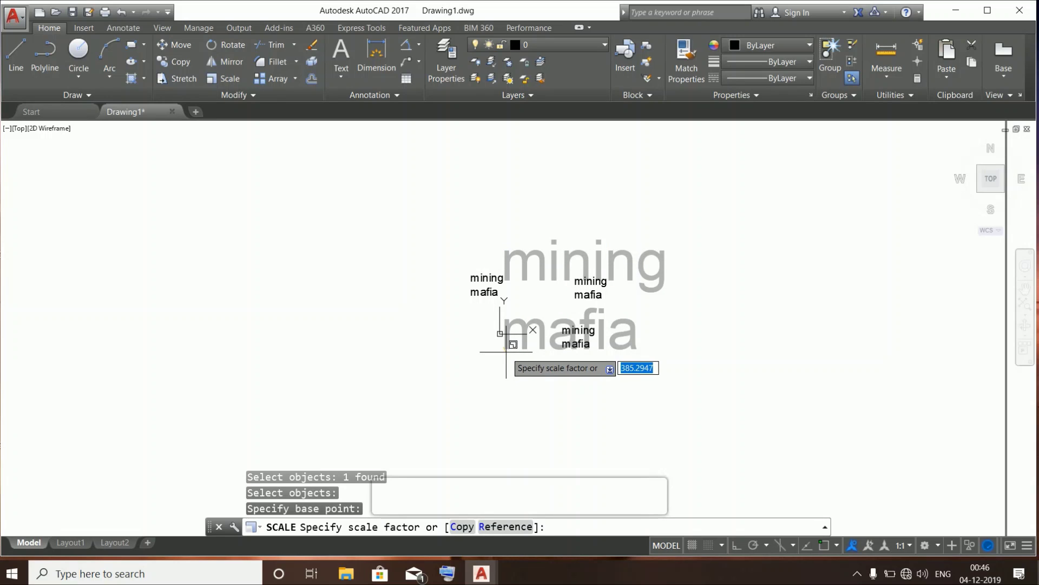
pyautogui.write('.5')
pyautogui.press('Return')
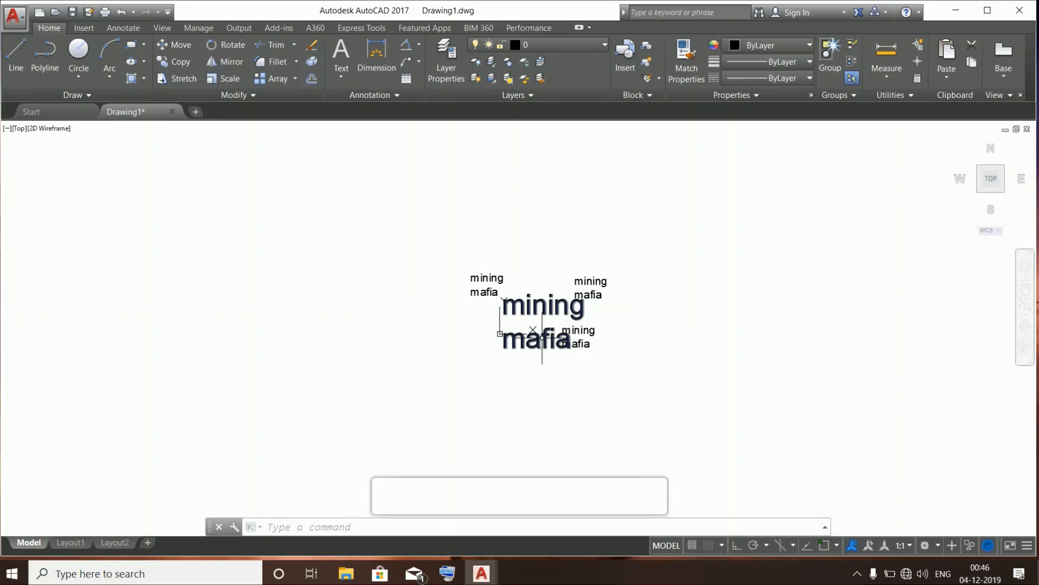
pyautogui.click(552, 302)
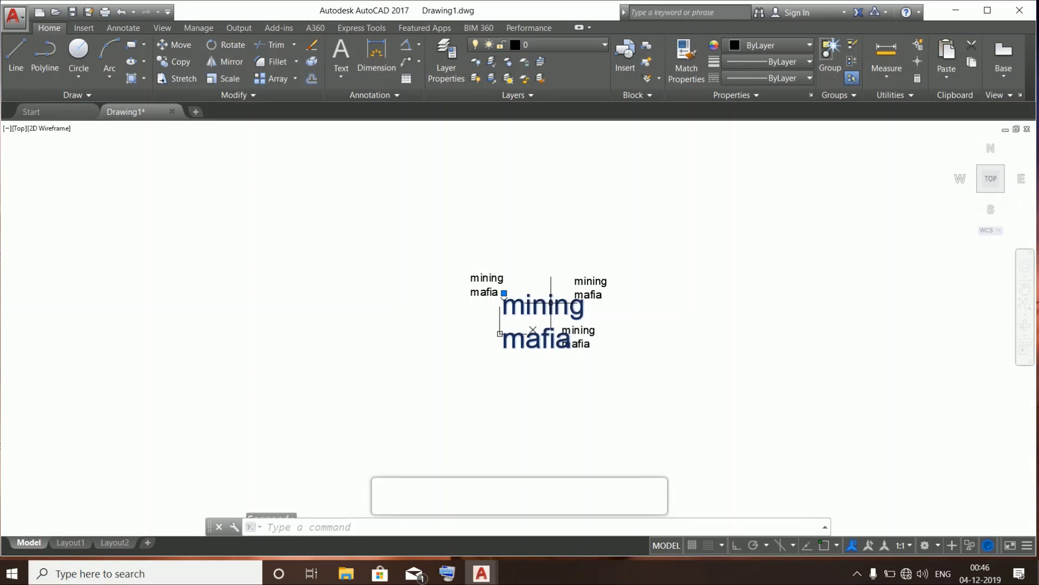
pyautogui.rightClick(516, 306)
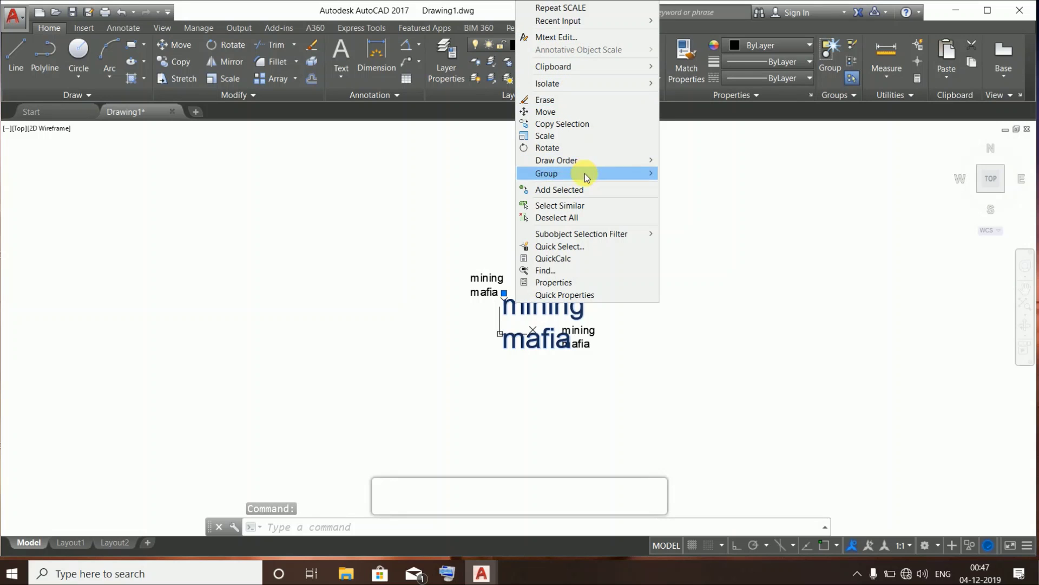
pyautogui.click(731, 270)
pyautogui.click(742, 274)
pyautogui.click(492, 398)
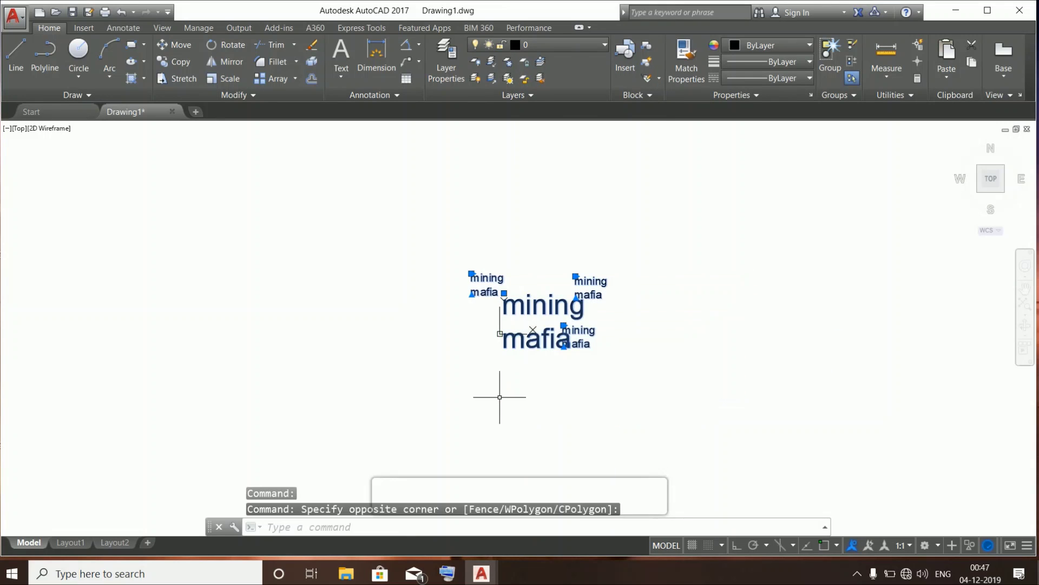
pyautogui.press('Escape')
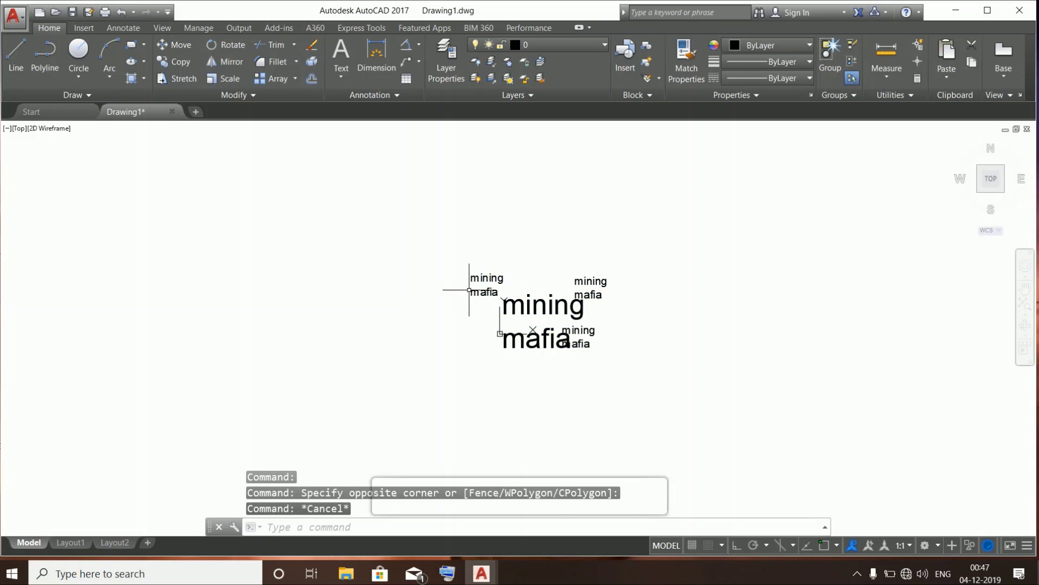
# Erase all four "mining mafia" texts around the origin together
pyautogui.click(476, 298)
pyautogui.click(470, 293)
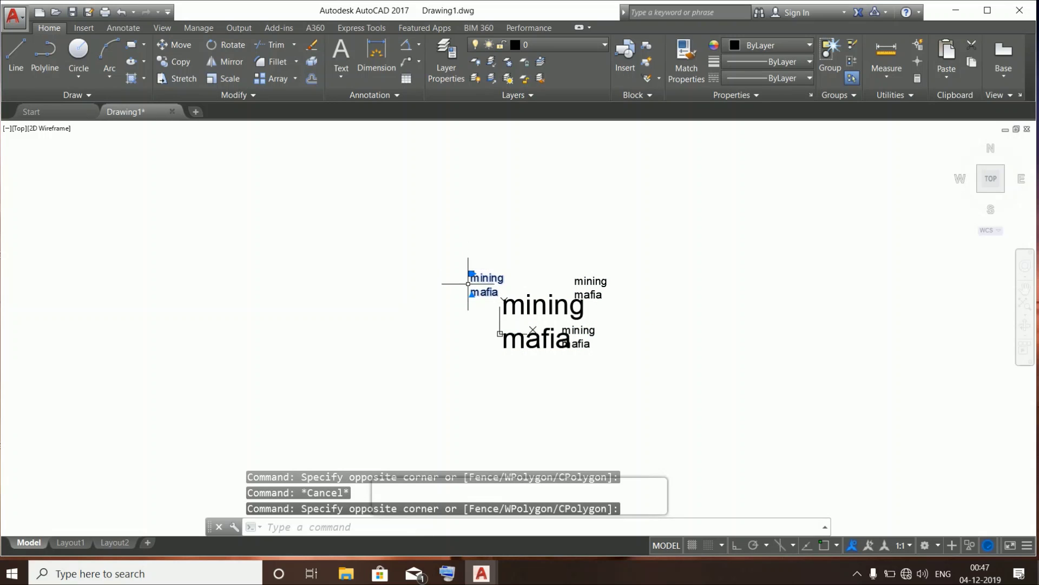
pyautogui.click(719, 353)
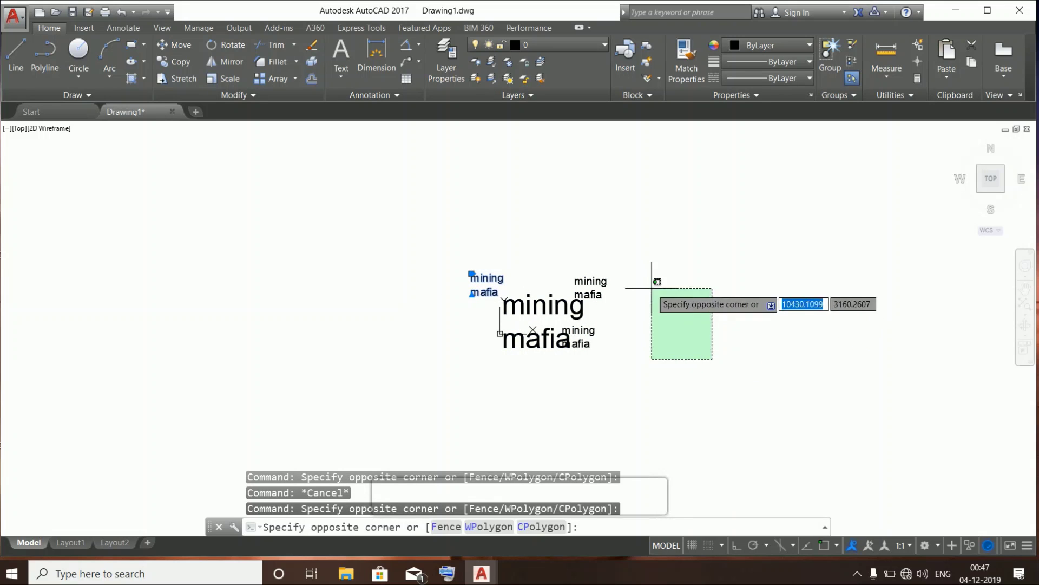
pyautogui.press('Escape')
pyautogui.moveTo(667, 267)
pyautogui.mouseDown()
pyautogui.moveTo(559, 396)
pyautogui.moveTo(438, 425)
pyautogui.moveTo(421, 226)
pyautogui.mouseUp()
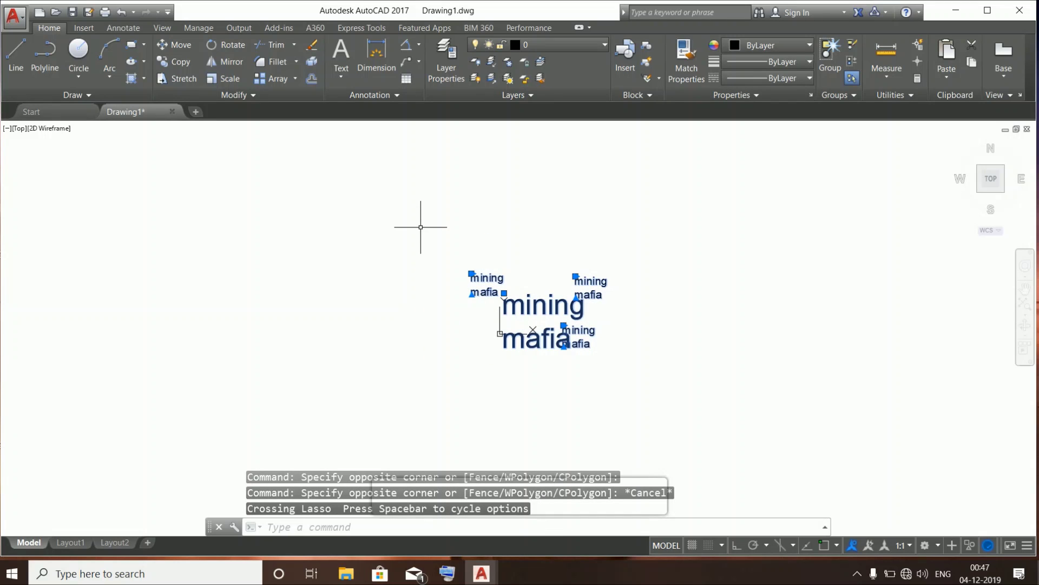
pyautogui.press('Delete')
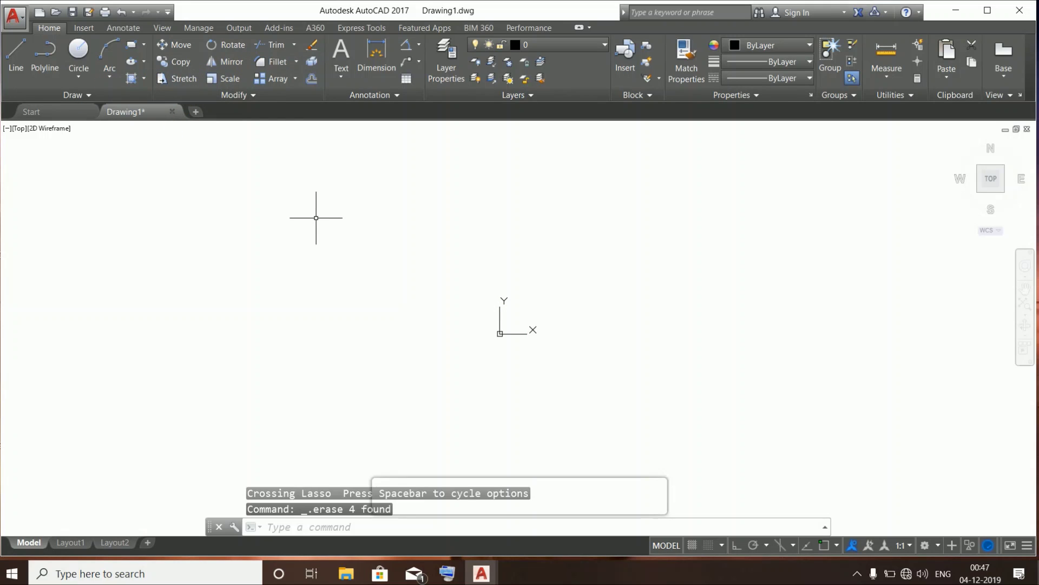
# Draw a horizontal line about 27335 units long above the origin
pyautogui.write('L')
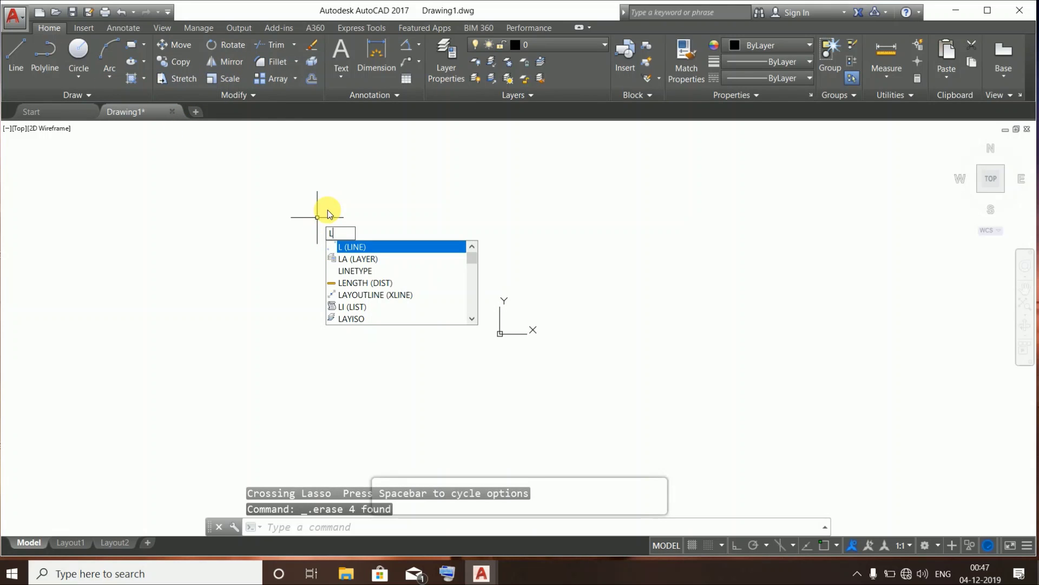
pyautogui.press('Return')
pyautogui.click(354, 239)
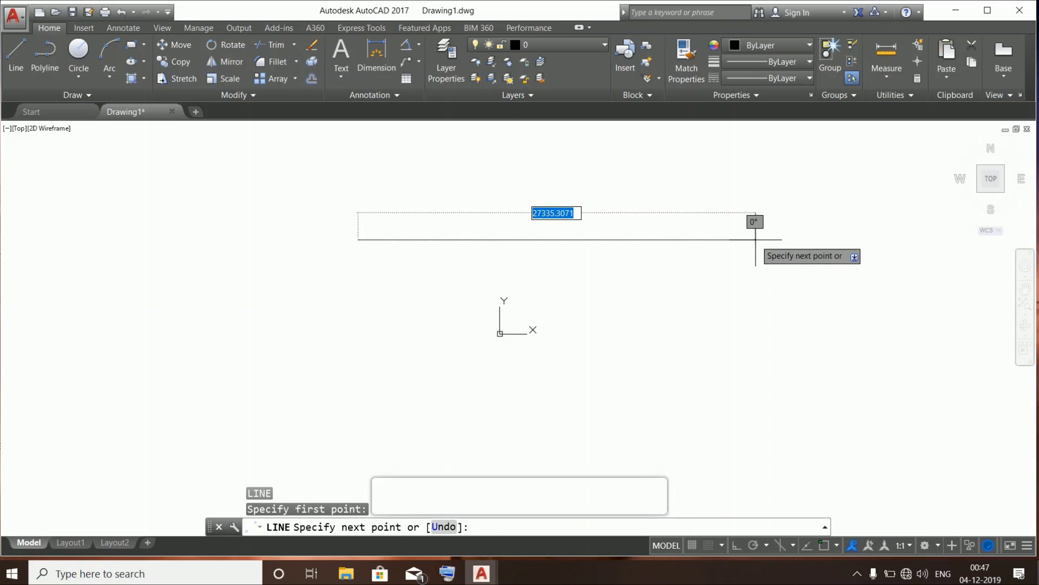
pyautogui.click(755, 239)
pyautogui.press('Escape')
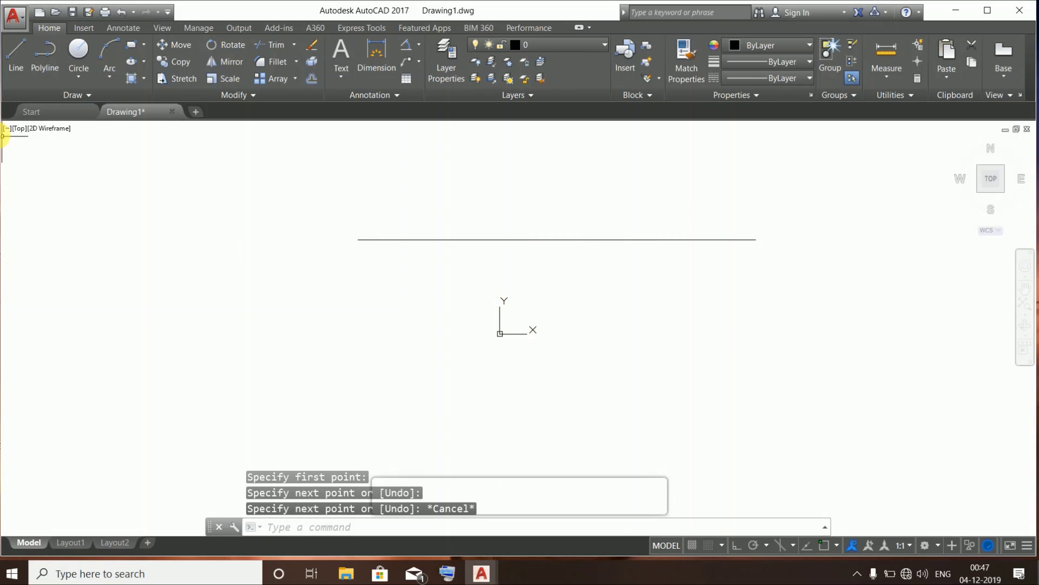
# Draw a second, nearly horizontal line of similar length between the first line and the origin
pyautogui.click(16, 54)
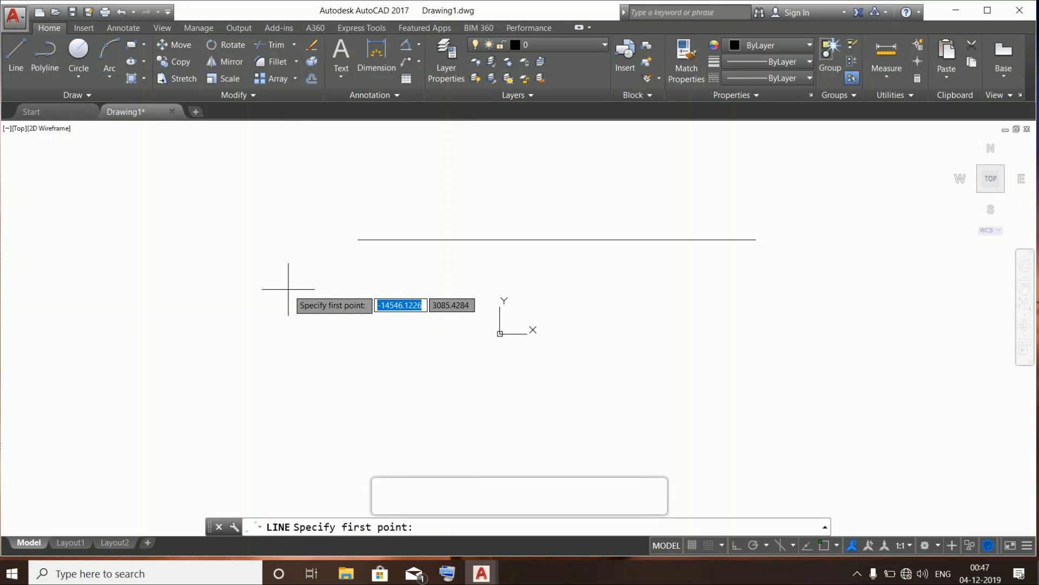
pyautogui.click(357, 282)
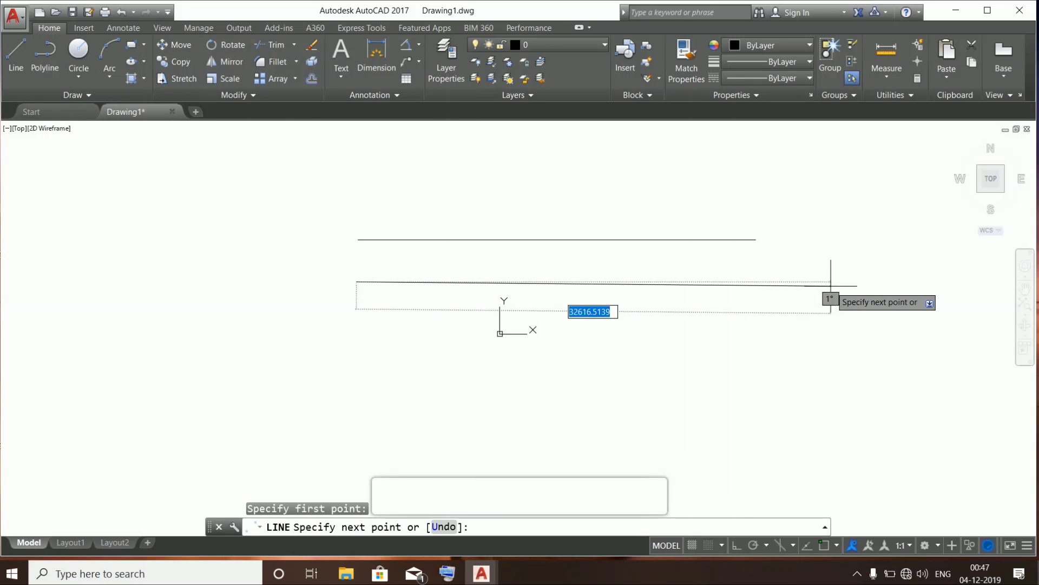
pyautogui.click(762, 281)
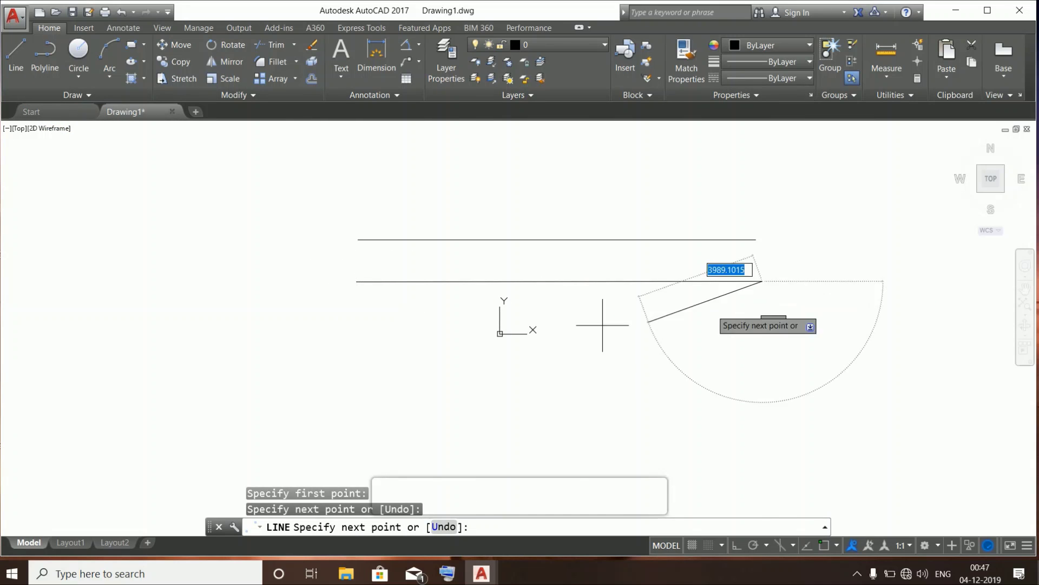
pyautogui.press('Escape')
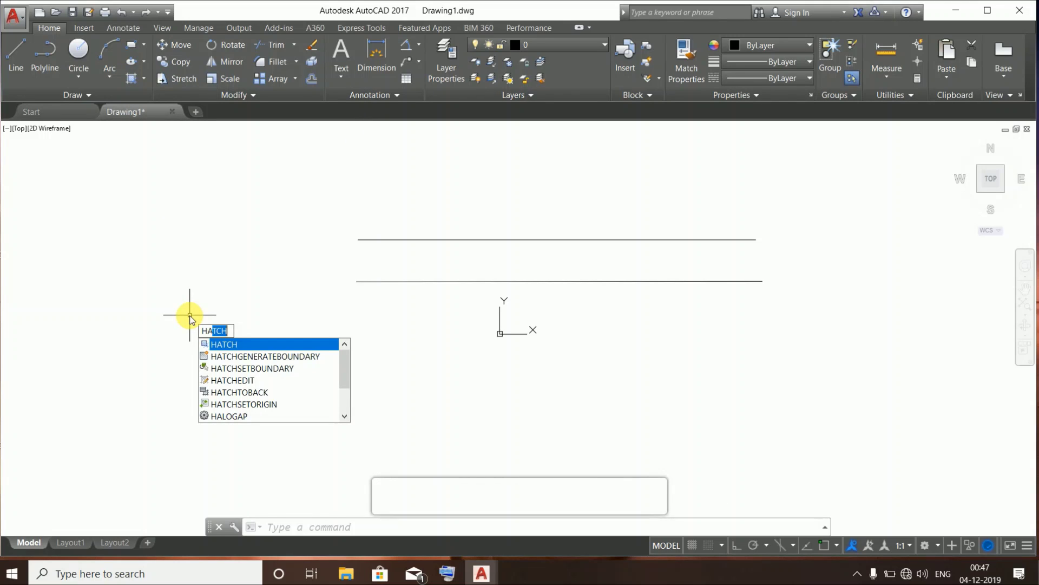
# Hatch the area between the two lines with the ANSI32 pattern, using both lines as boundary objects
pyautogui.press('Return')
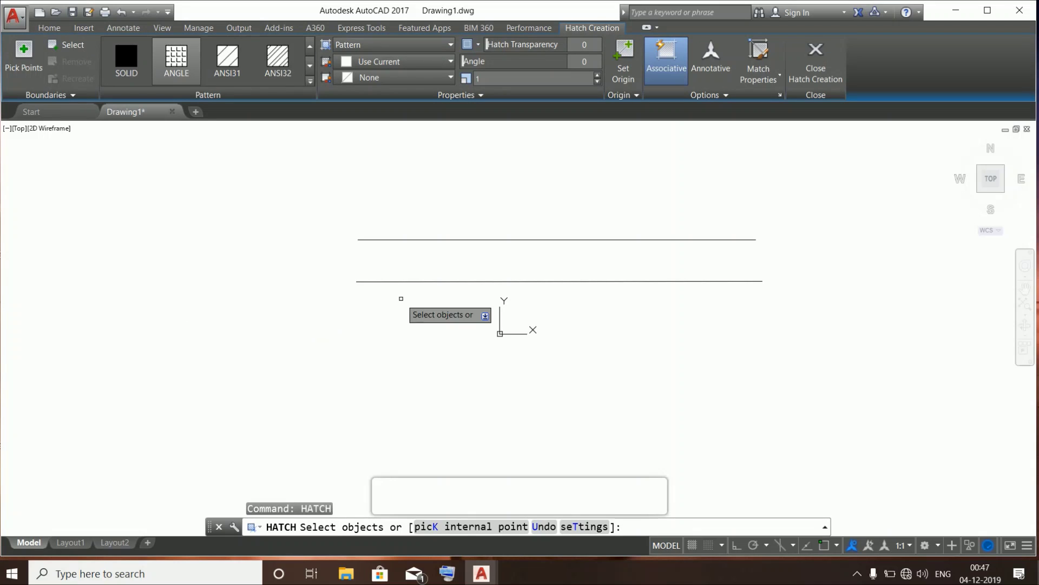
pyautogui.click(468, 239)
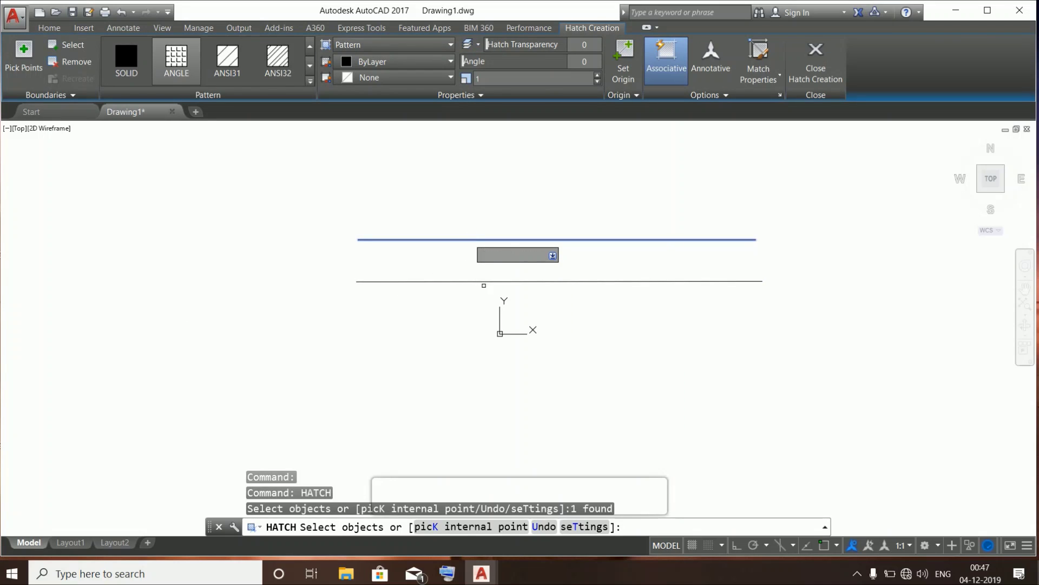
pyautogui.click(486, 281)
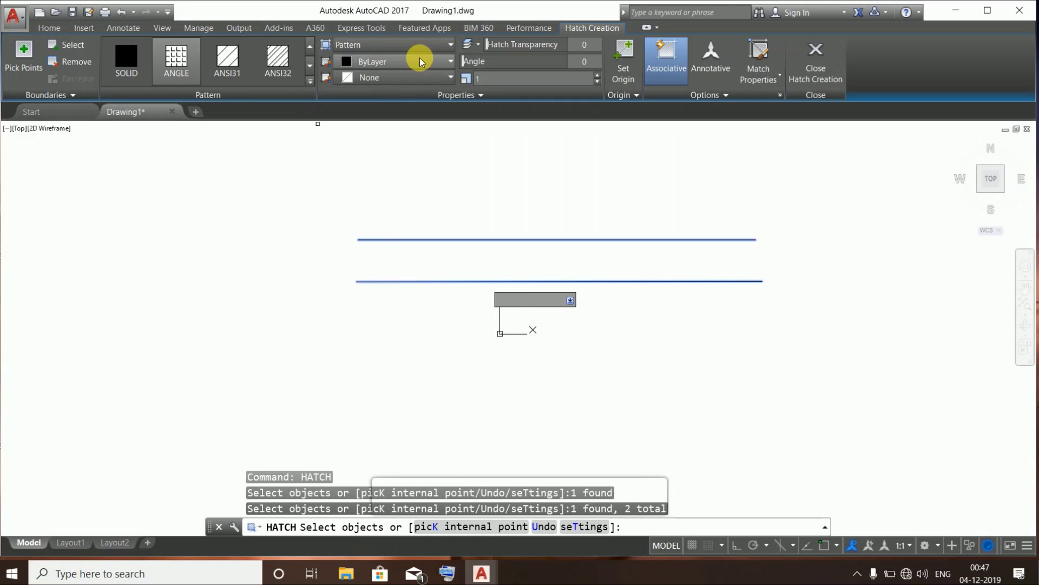
pyautogui.click(309, 81)
pyautogui.click(278, 106)
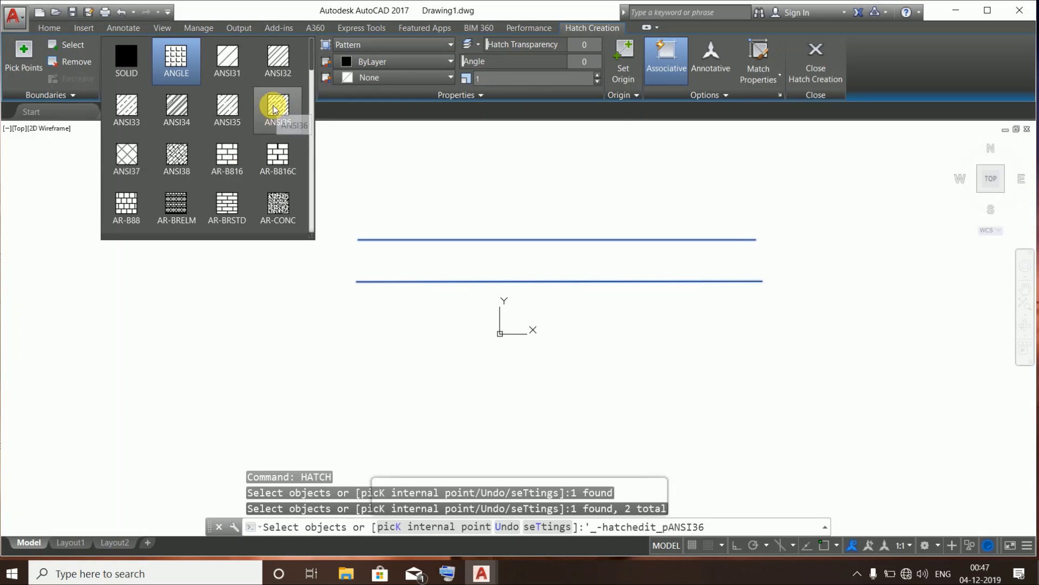
pyautogui.click(285, 59)
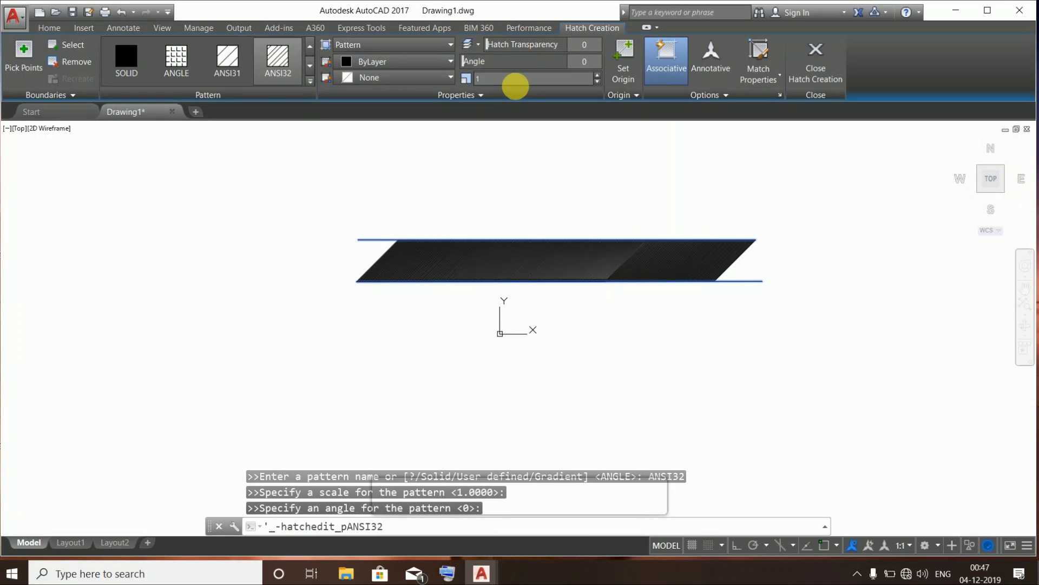
# Set the ANSI32 hatch's pattern scale to 100 and its angle to 60
pyautogui.moveTo(520, 81); pyautogui.dragTo(444, 79)
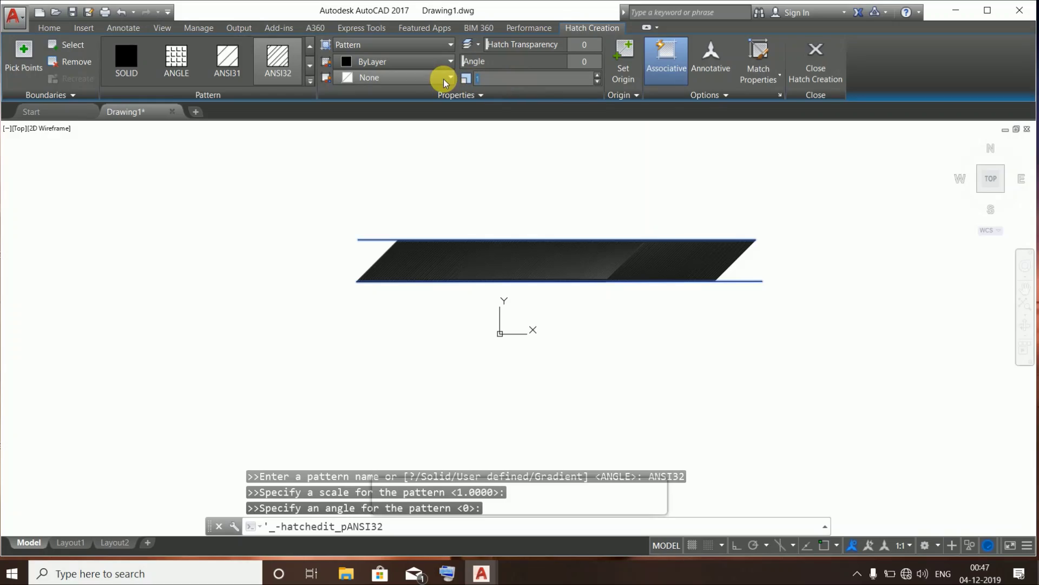
pyautogui.scroll(6, 622, 261)
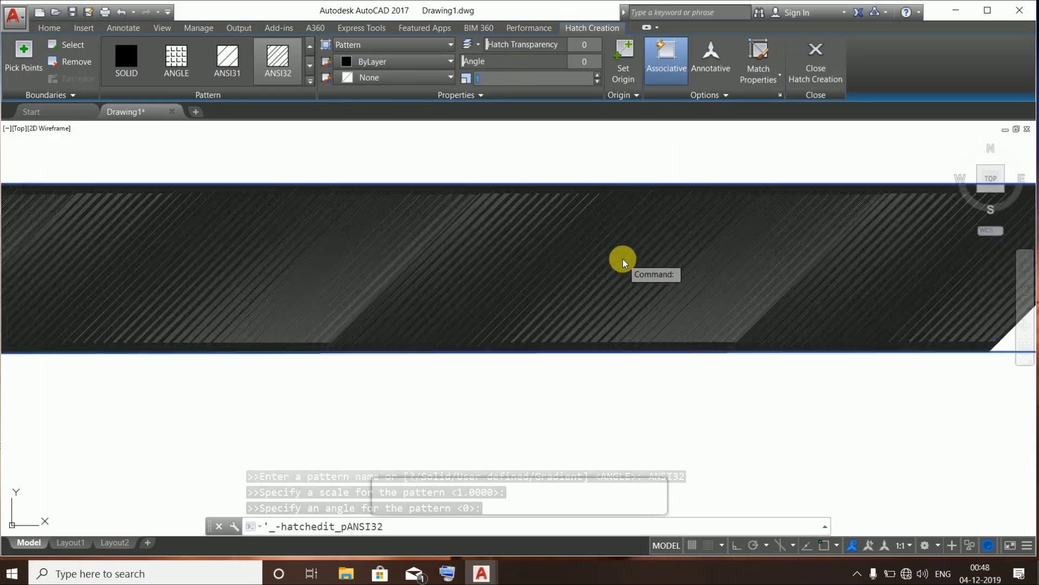
pyautogui.scroll(2, 630, 263)
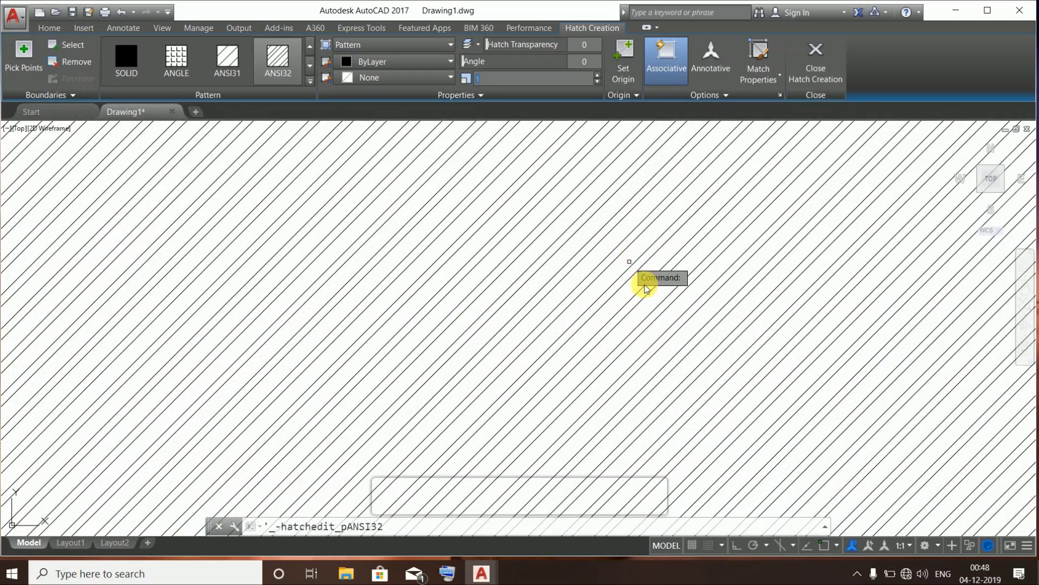
pyautogui.scroll(-6, 644, 290)
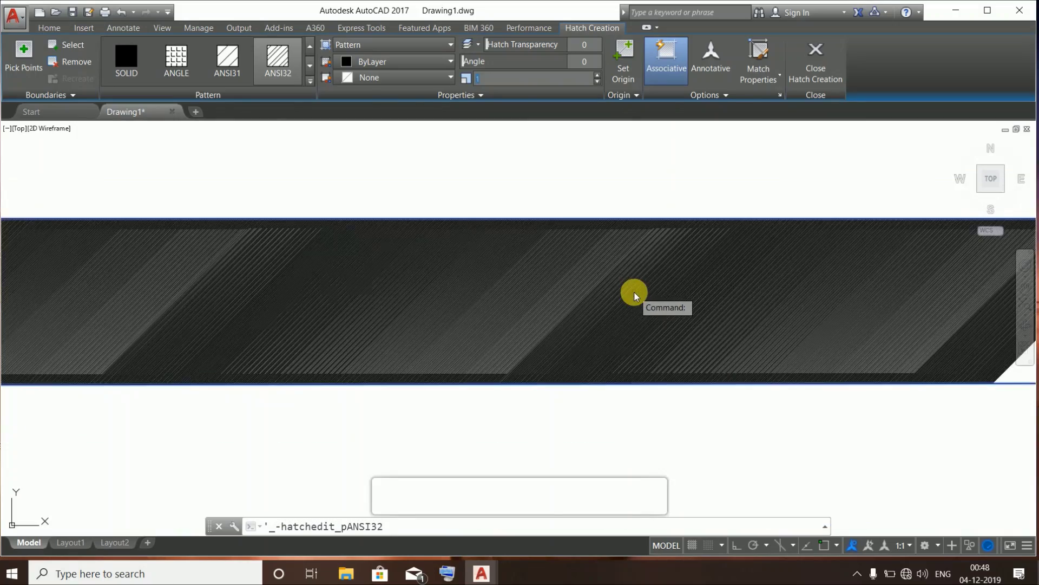
pyautogui.scroll(-2, 634, 292)
pyautogui.scroll(-4, 706, 274)
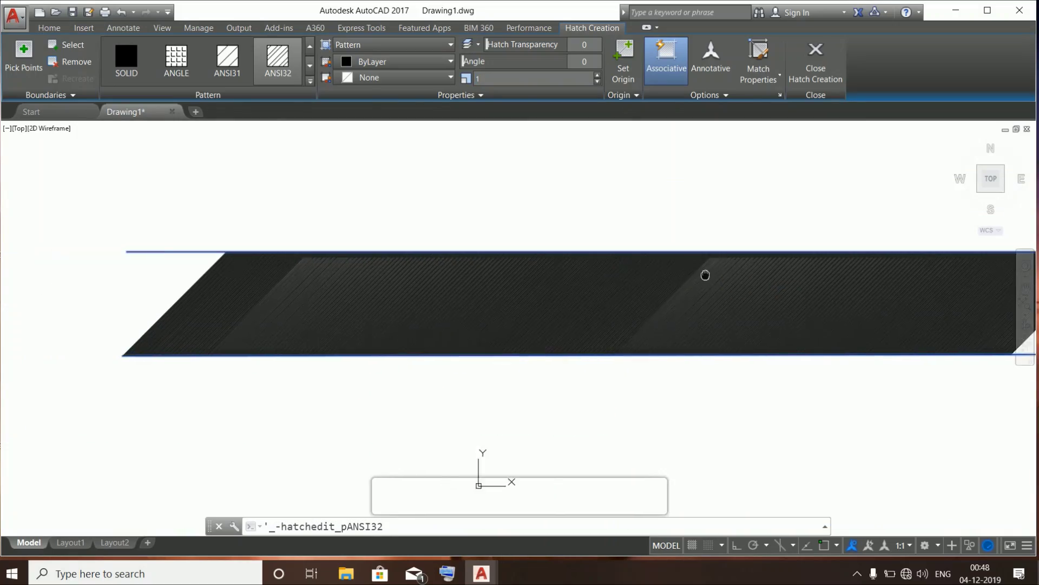
pyautogui.moveTo(732, 279); pyautogui.dragTo(627, 281, button='middle')
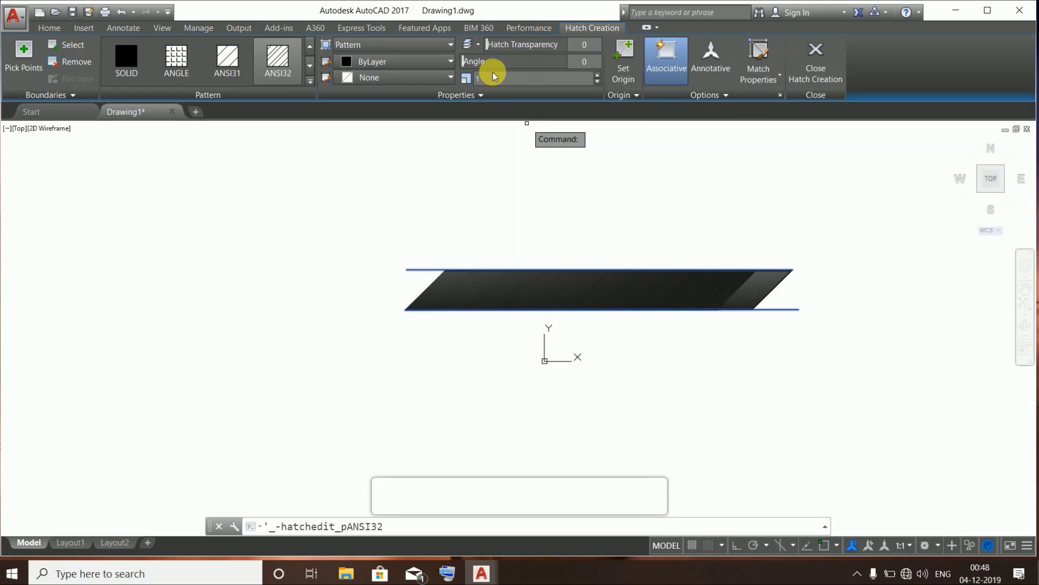
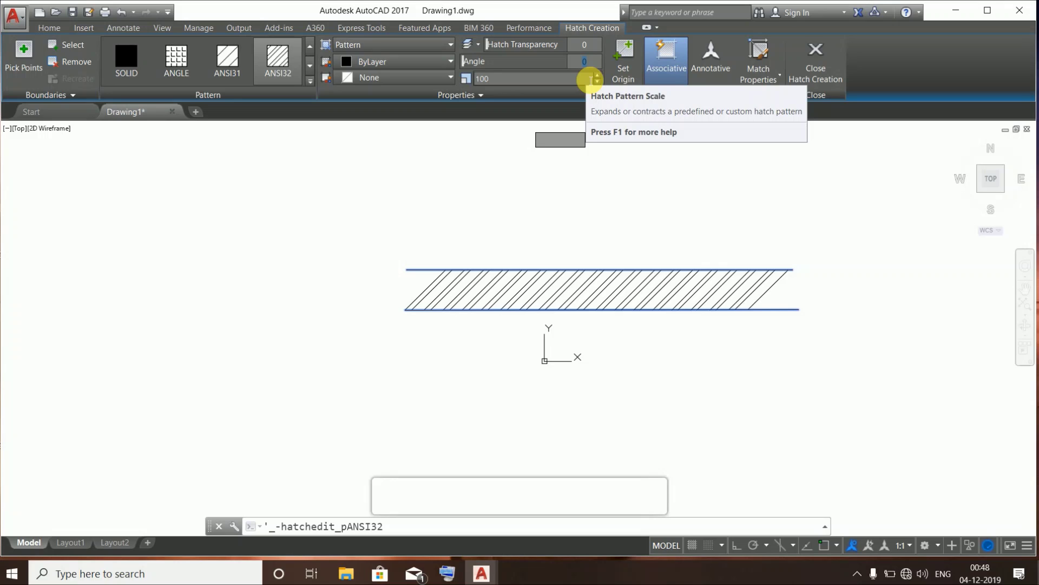
pyautogui.write('0')
pyautogui.press('Return')
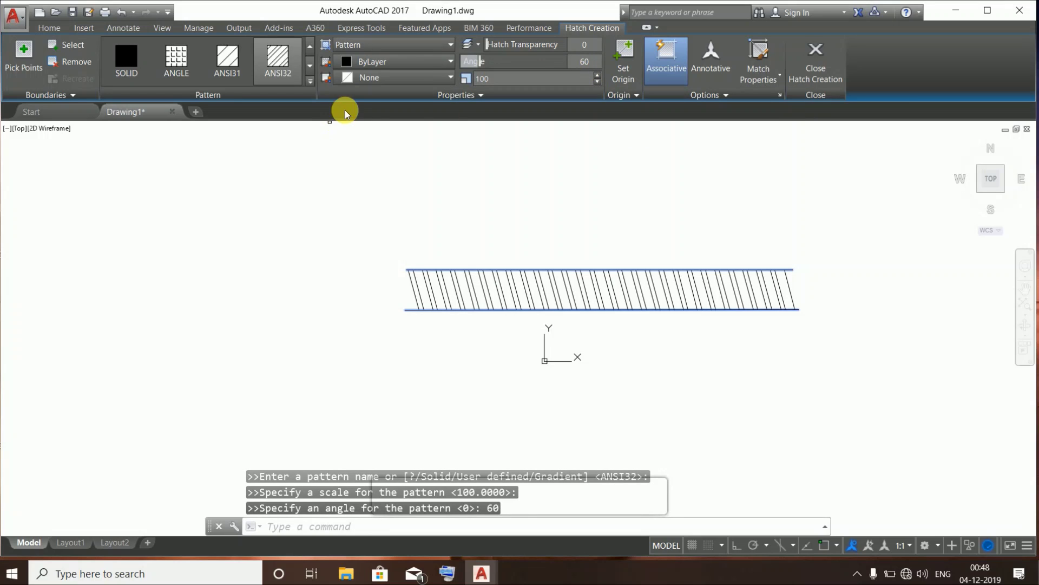
# Set the hatch colour to Green and finish creating the hatch
pyautogui.click(389, 61)
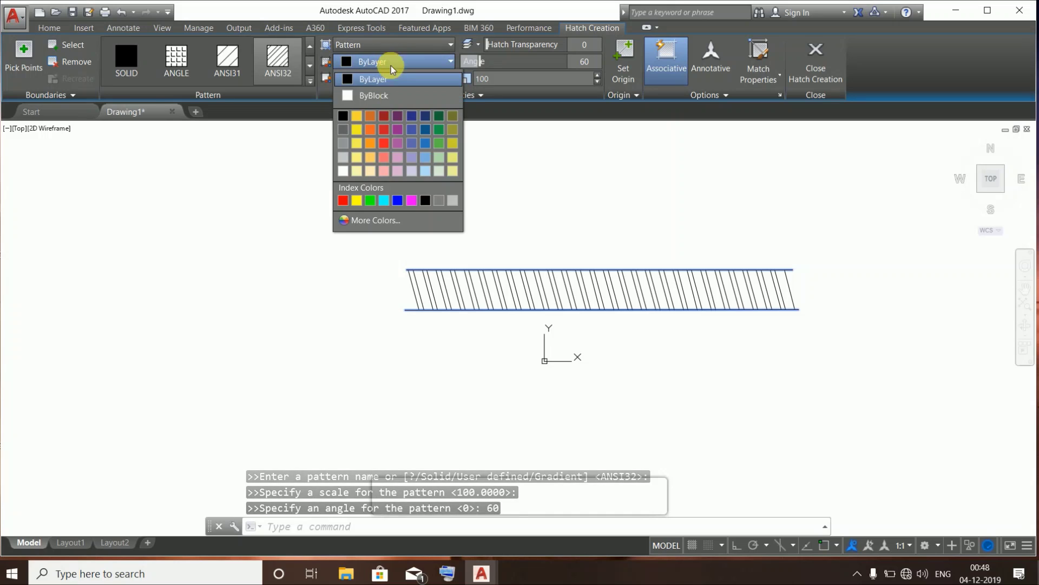
pyautogui.click(373, 201)
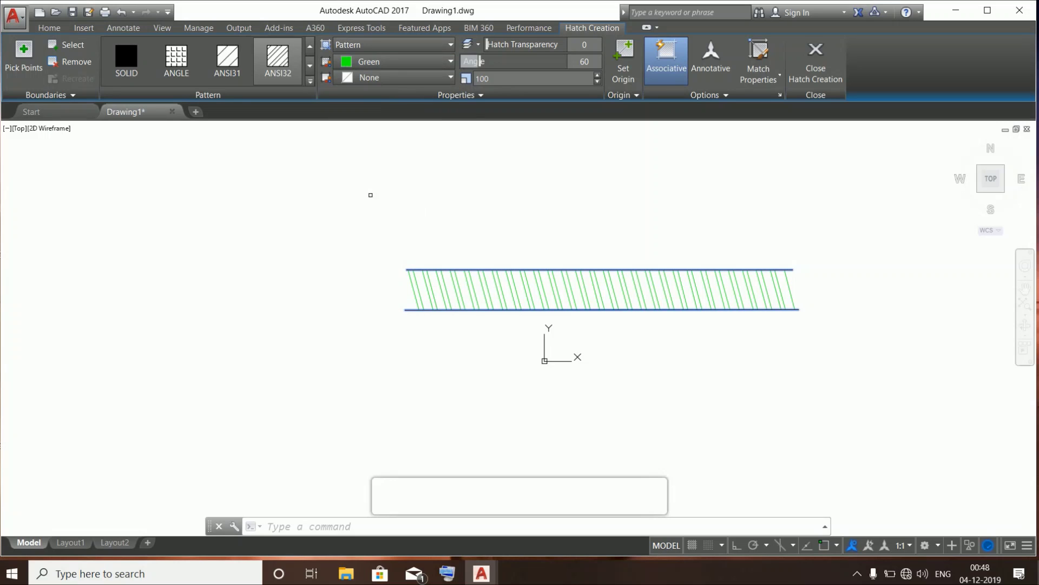
pyautogui.press('Return')
pyautogui.press('Escape')
# Select the hatch between the two lines and preview other patterns from the pattern gallery on it
pyautogui.click(490, 290)
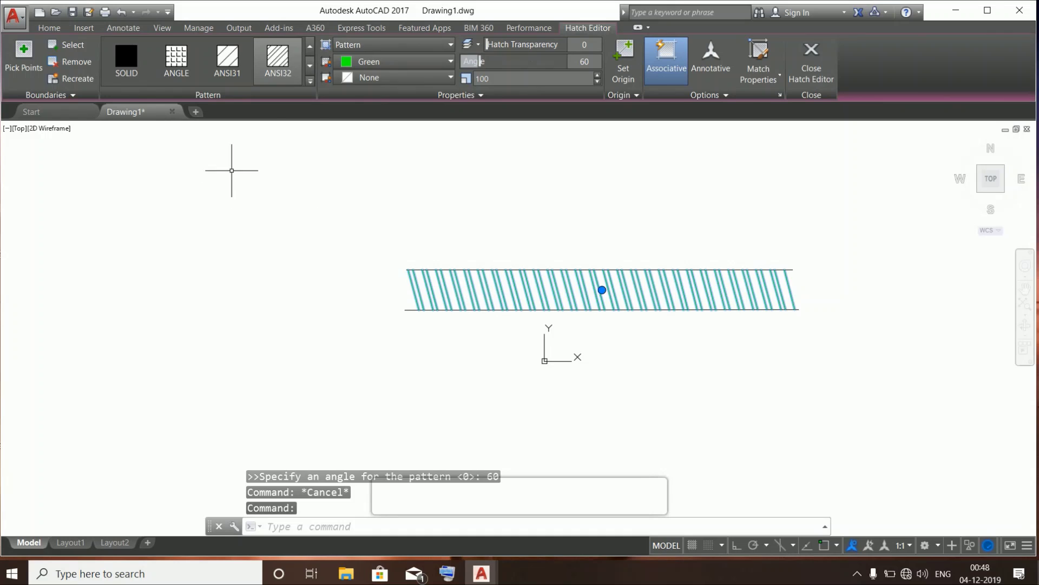
pyautogui.click(363, 79)
pyautogui.click(363, 79)
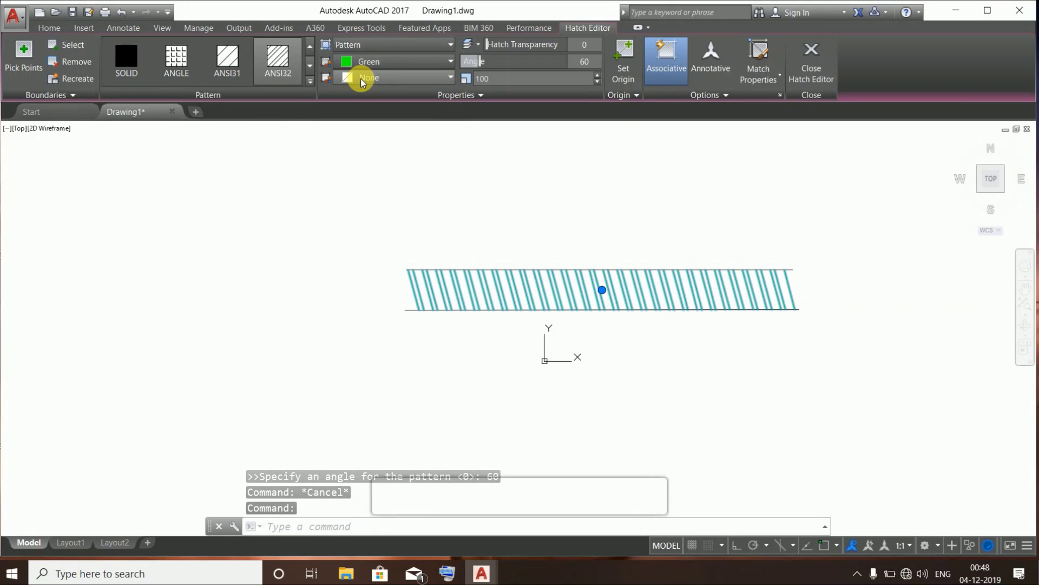
pyautogui.click(310, 81)
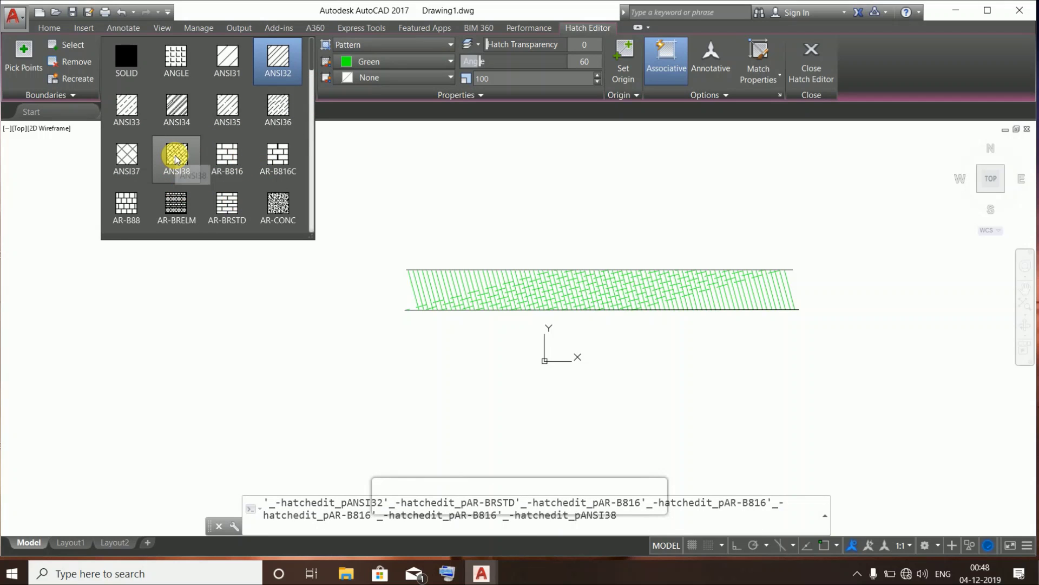
pyautogui.scroll(-7, 244, 162)
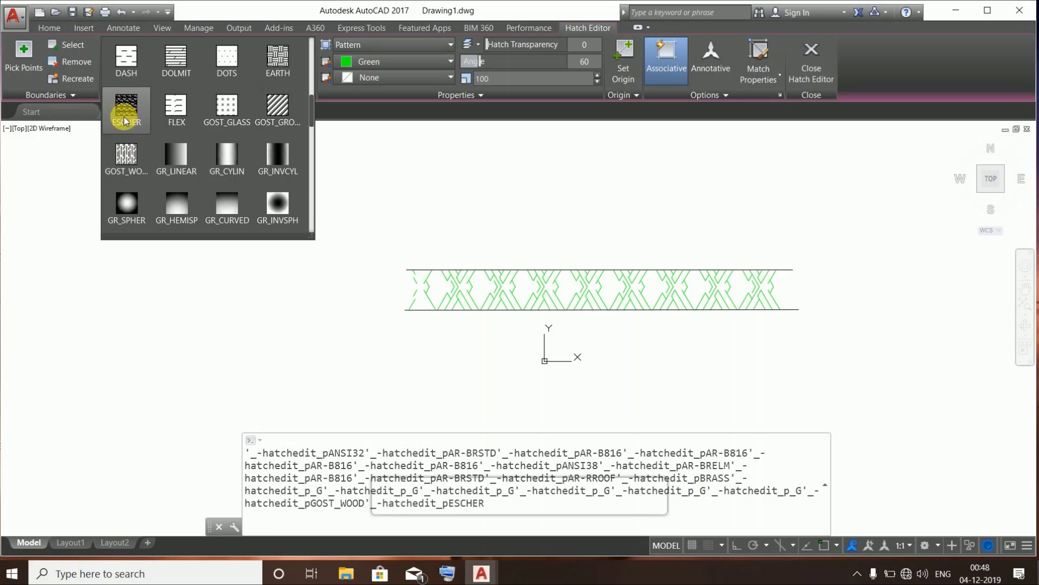
pyautogui.scroll(2, 222, 109)
pyautogui.scroll(5, 171, 125)
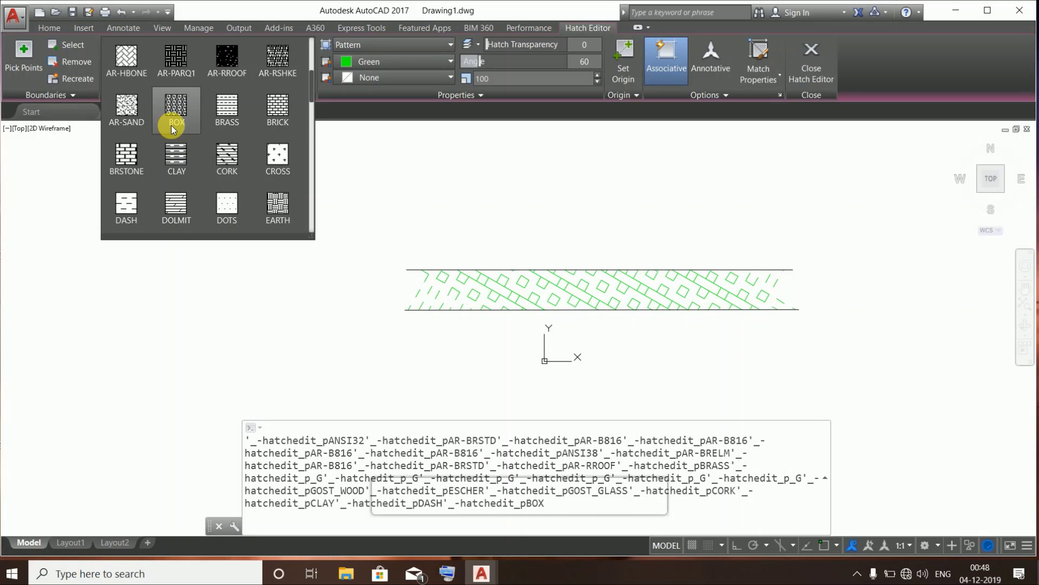
pyautogui.click(295, 66)
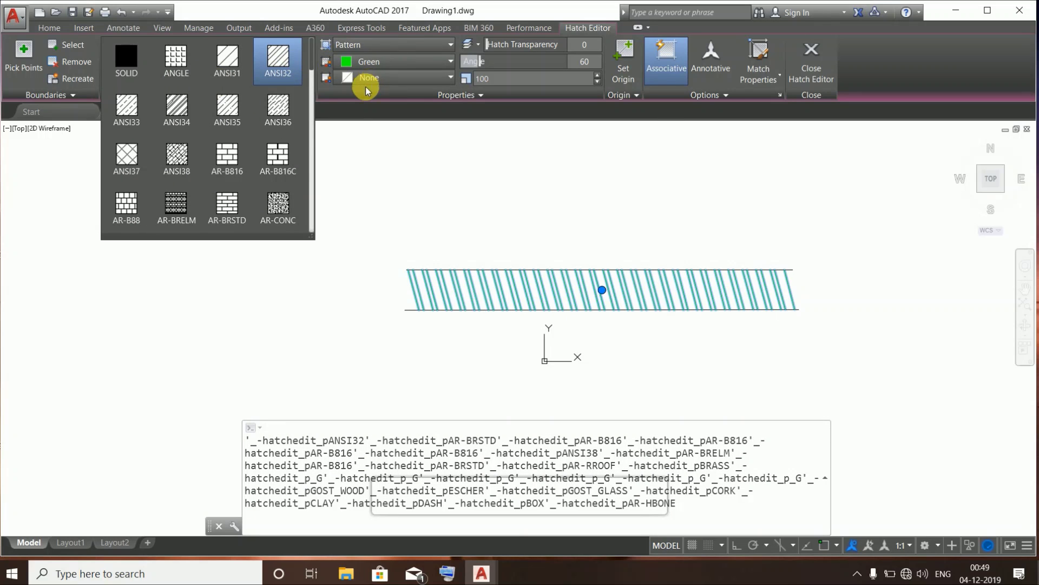
# Look through the available hatch types, reapply the ANSI32 pattern to the hatch and deselect it
pyautogui.click(396, 46)
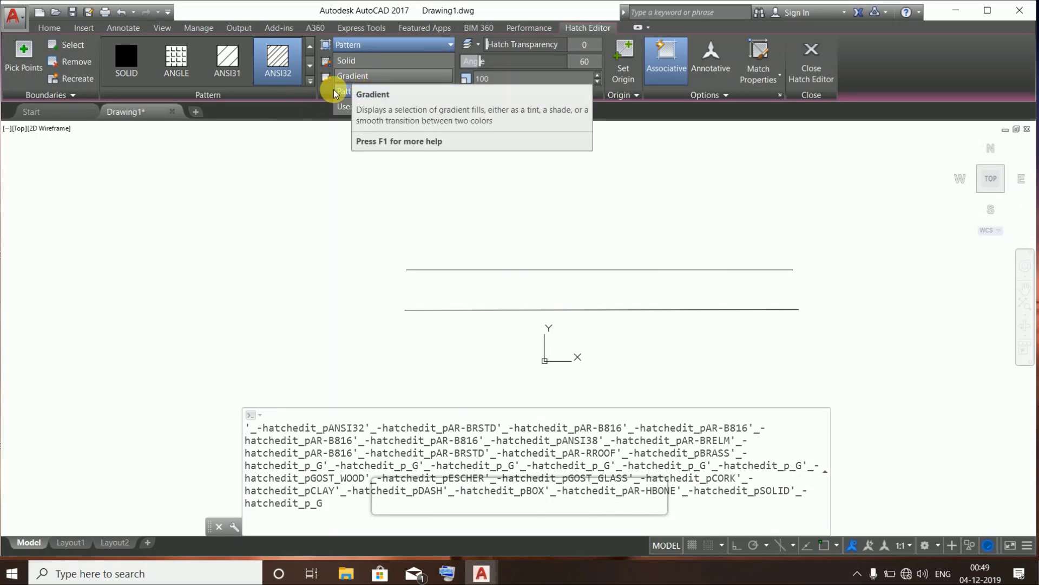
pyautogui.click(302, 103)
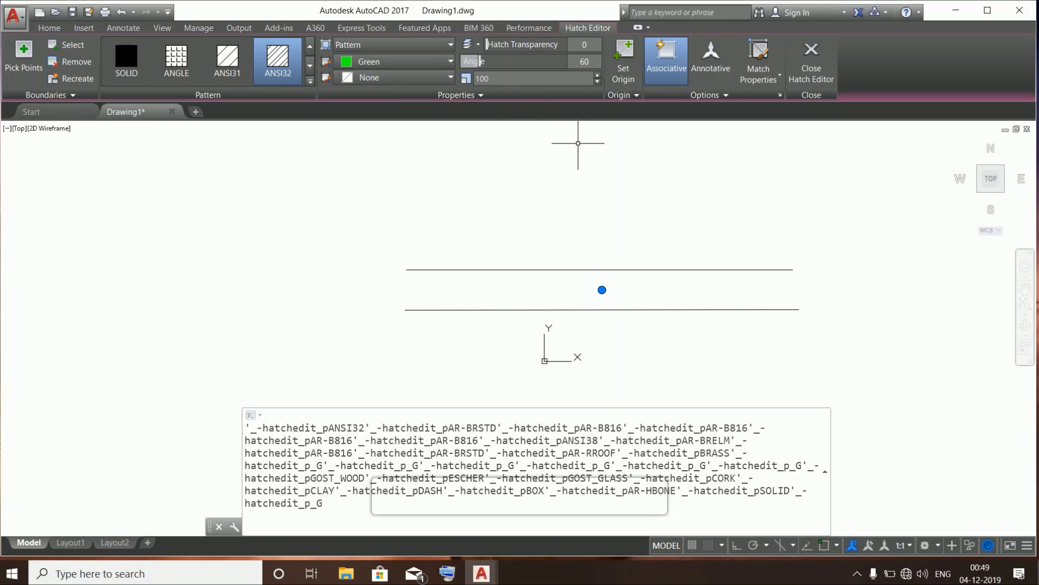
pyautogui.click(277, 59)
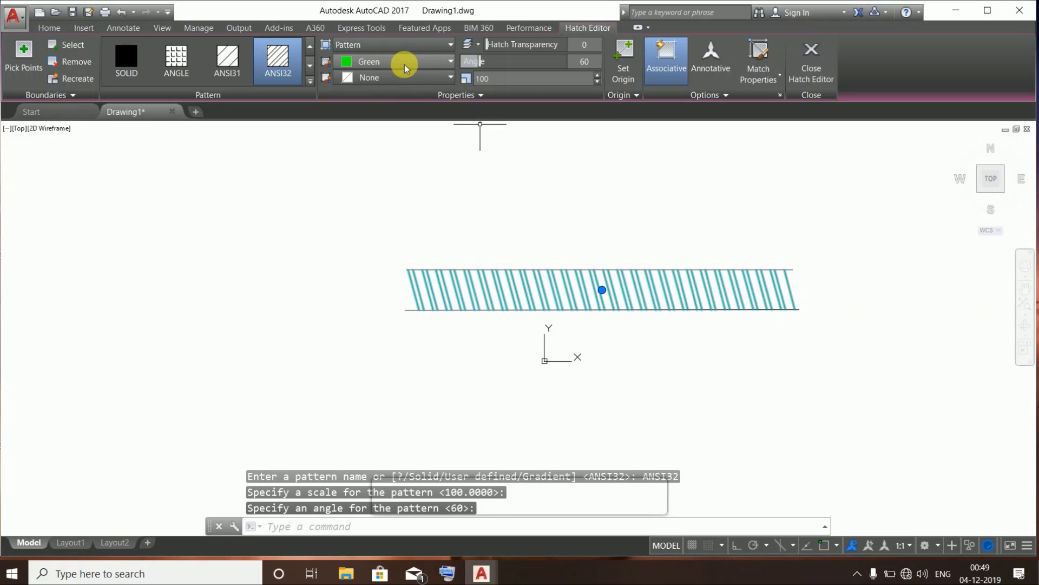
pyautogui.press('Escape')
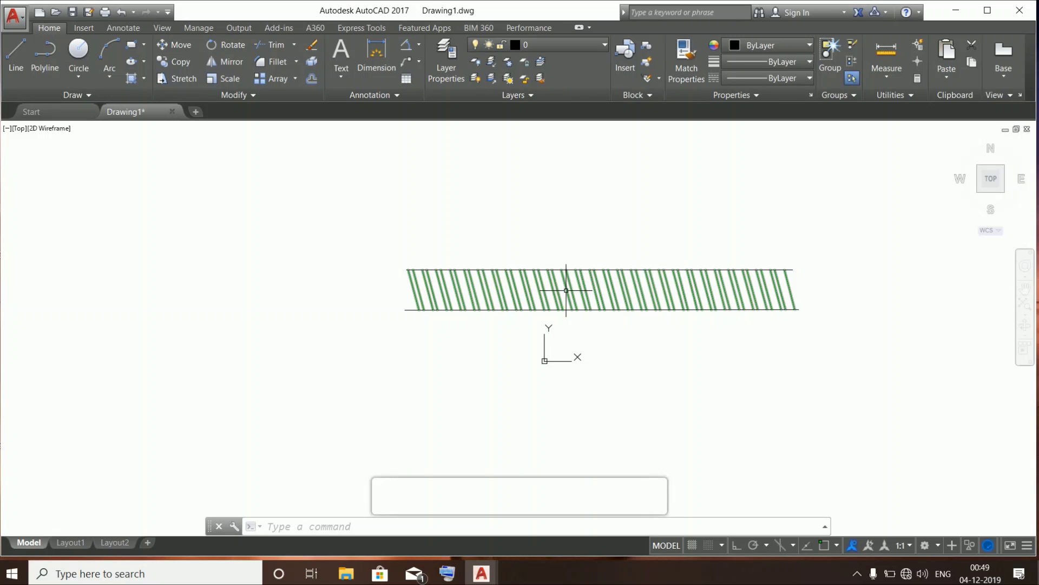
# Delete the hatch between the two lines, leaving both lines in place
pyautogui.click(566, 291)
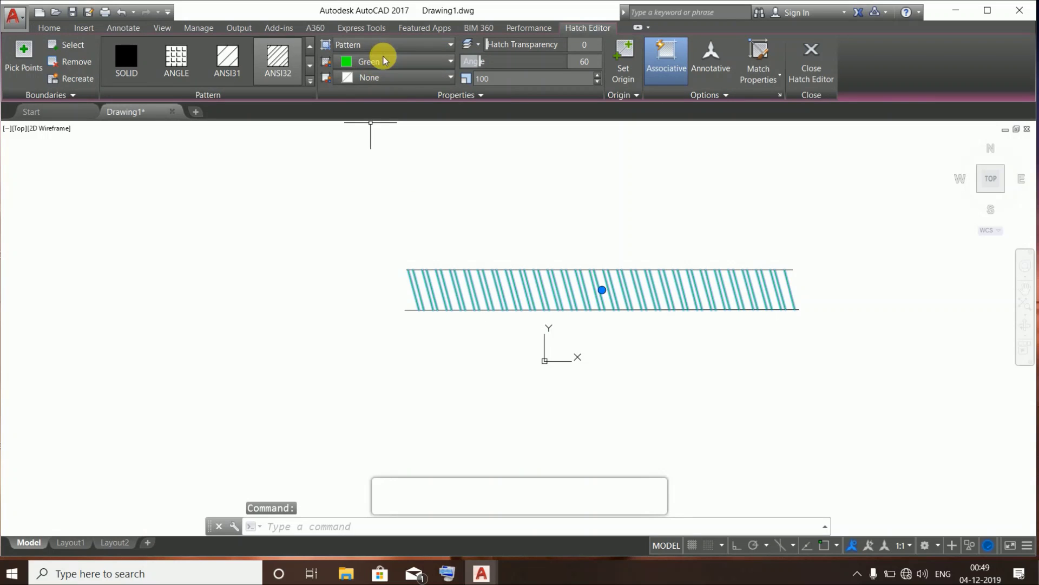
pyautogui.click(602, 290)
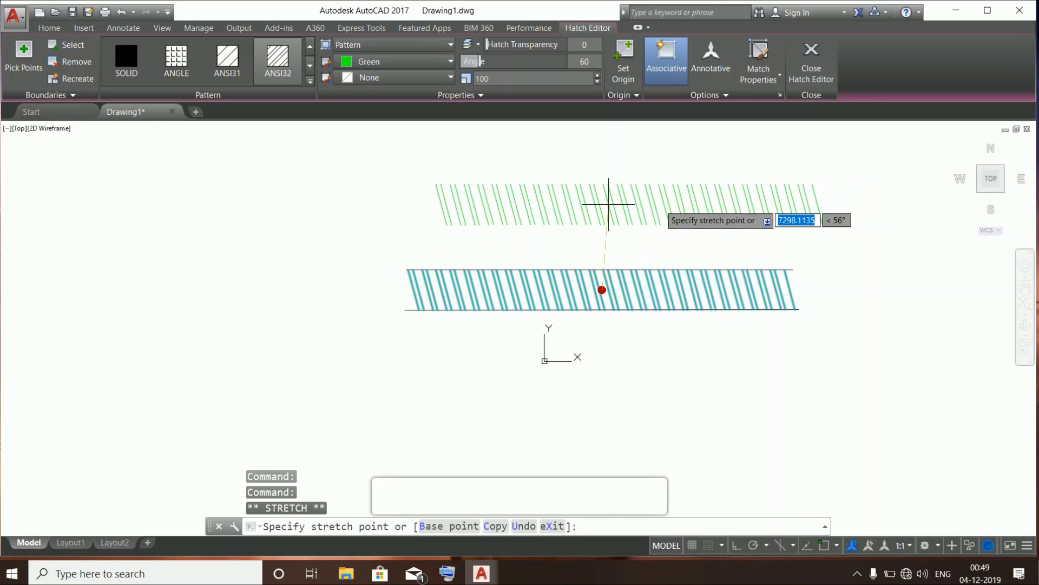
pyautogui.press('Escape')
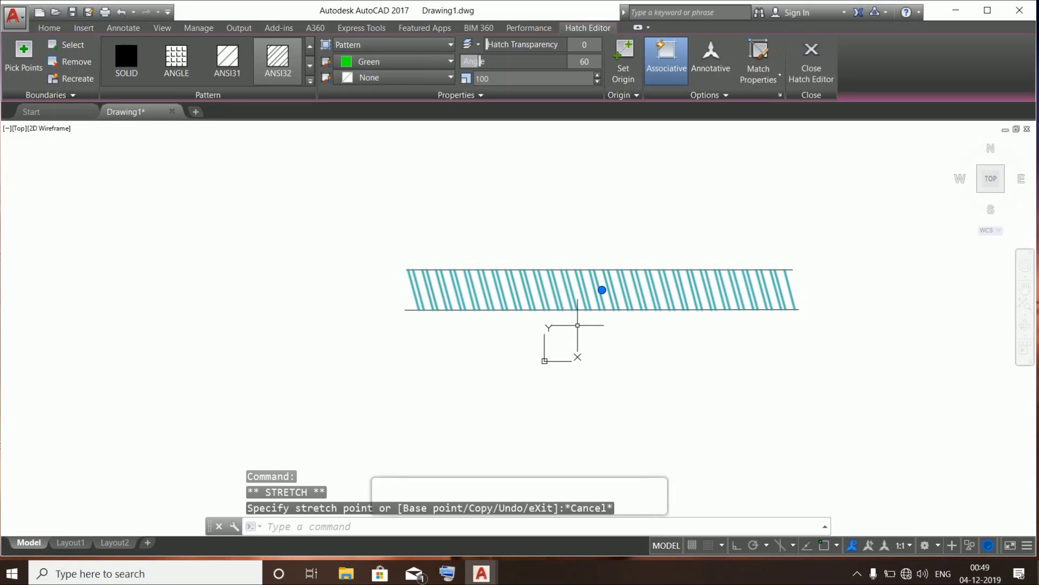
pyautogui.press('Delete')
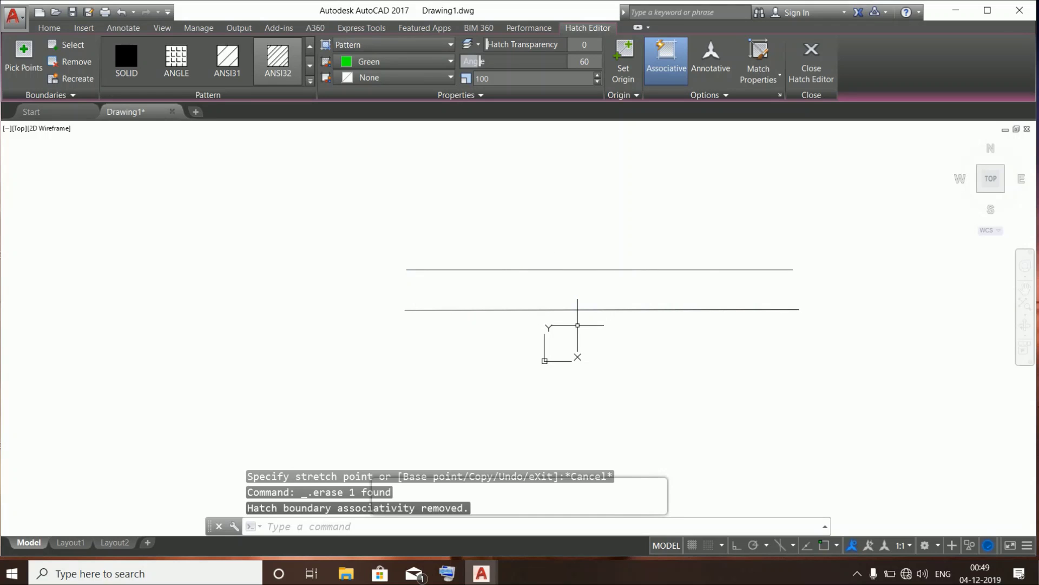
pyautogui.moveTo(729, 221)
pyautogui.mouseDown()
pyautogui.moveTo(612, 341)
pyautogui.moveTo(659, 356)
pyautogui.mouseUp()
pyautogui.press('Escape')
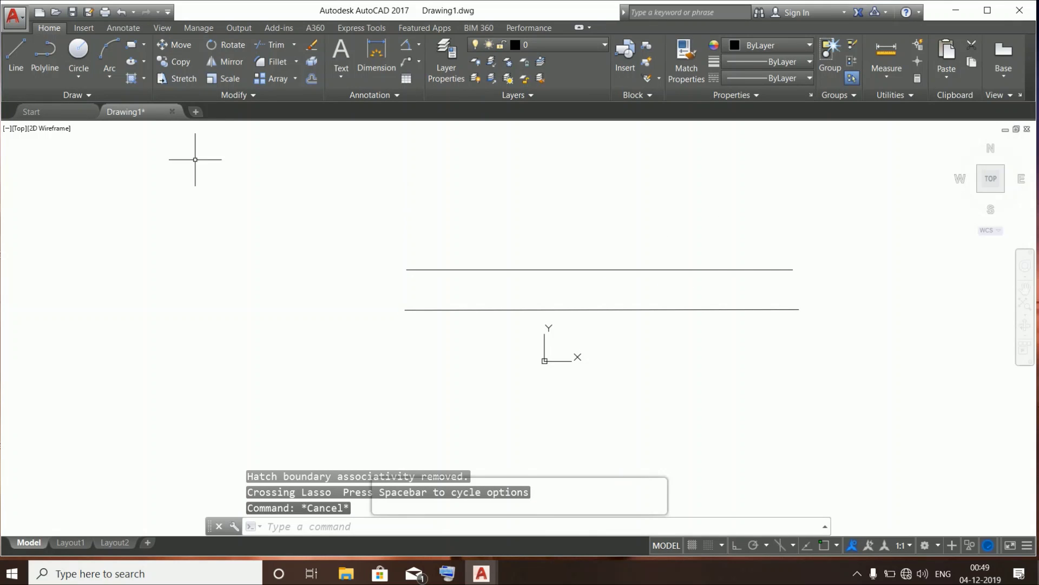
# Draw a circle of radius about 6828 across both lines' near ends and a smaller circle of radius about 2818 inside it
pyautogui.click(79, 50)
pyautogui.click(489, 243)
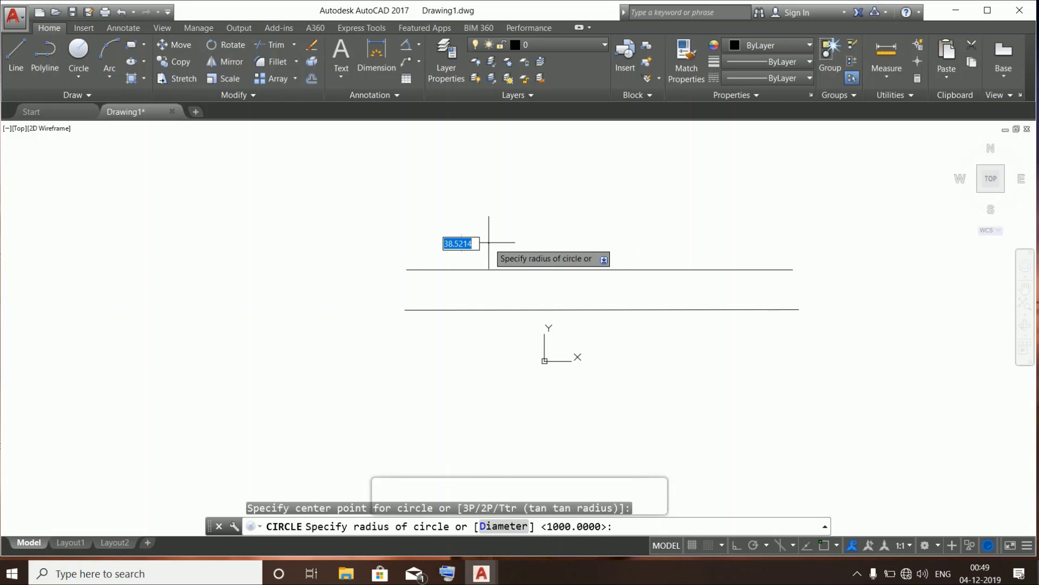
pyautogui.click(580, 220)
pyautogui.click(80, 55)
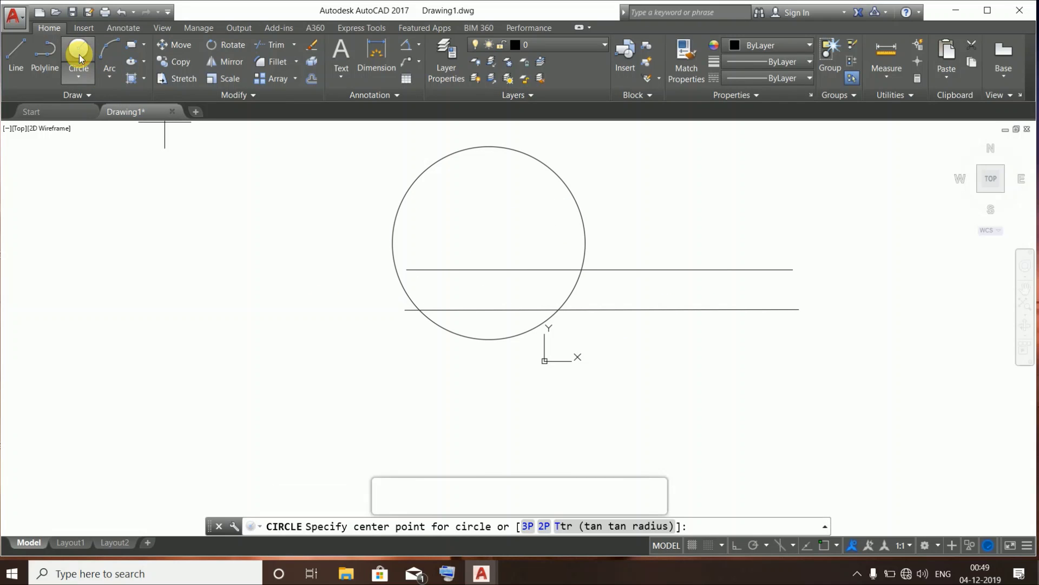
pyautogui.click(493, 233)
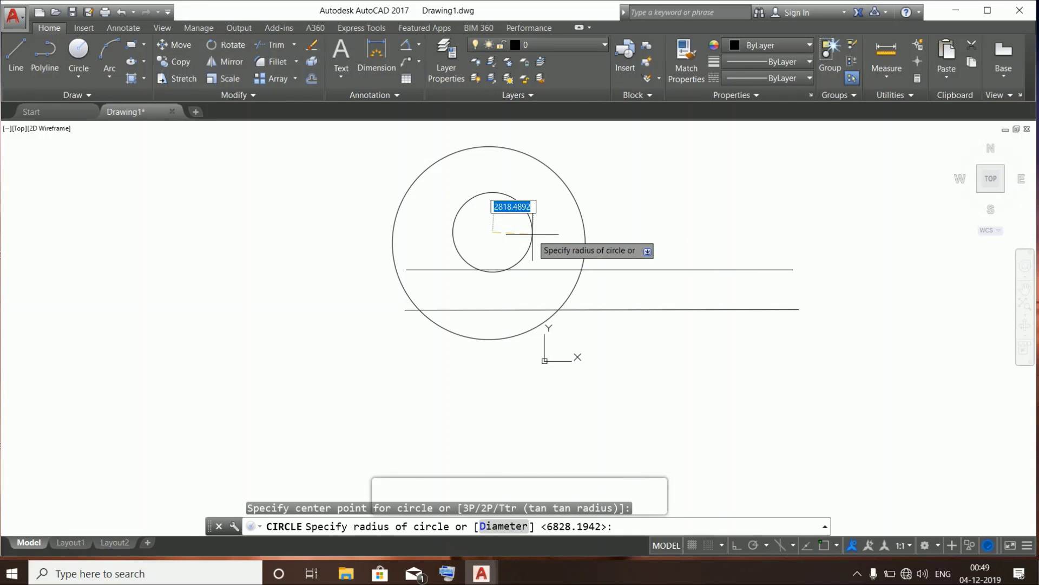
pyautogui.click(532, 234)
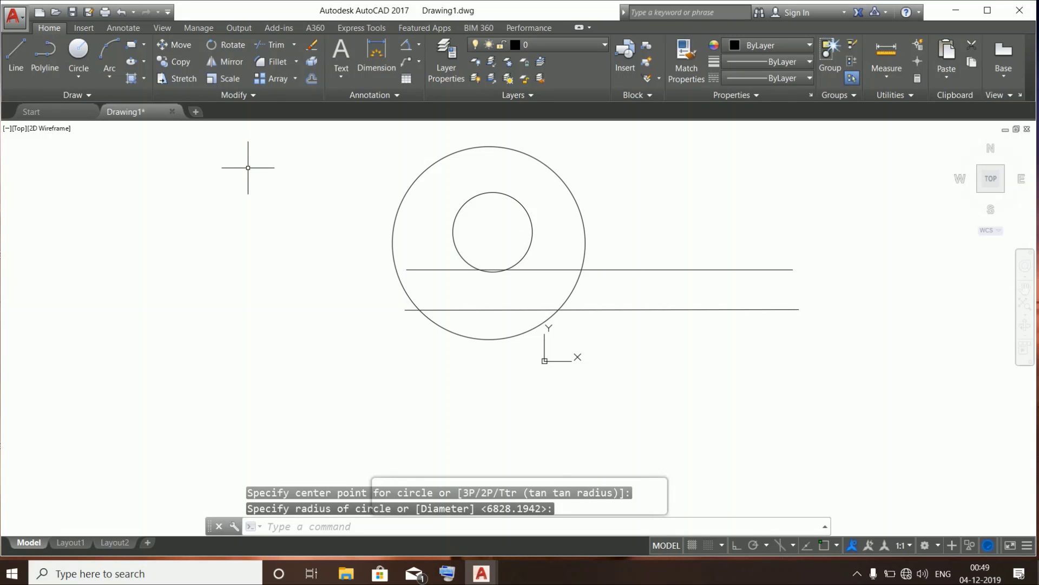
# Hatch the ring between the two circles with the green ANSI32 pattern, selecting both circles as boundary objects
pyautogui.click(133, 77)
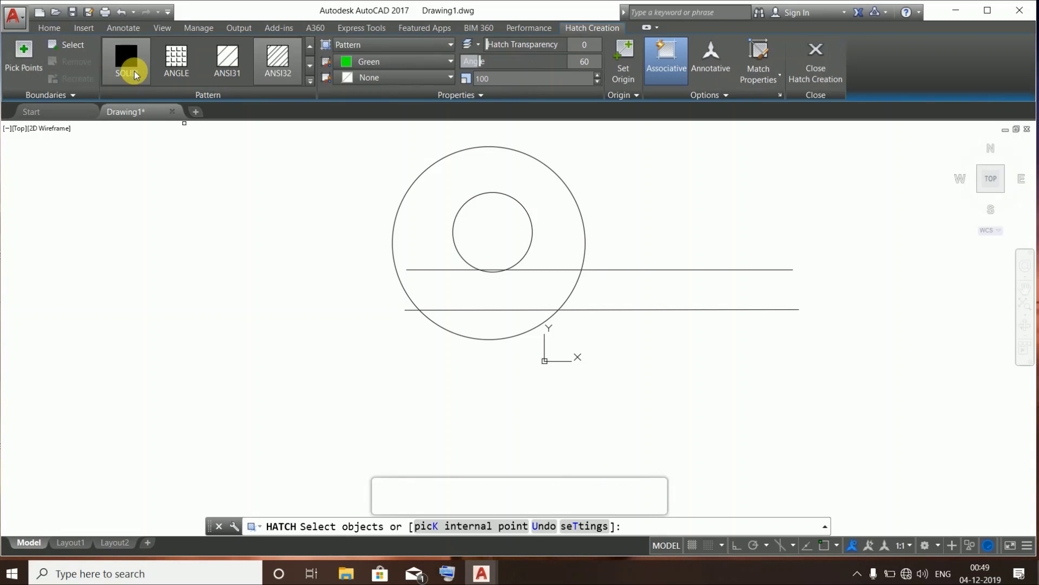
pyautogui.click(24, 50)
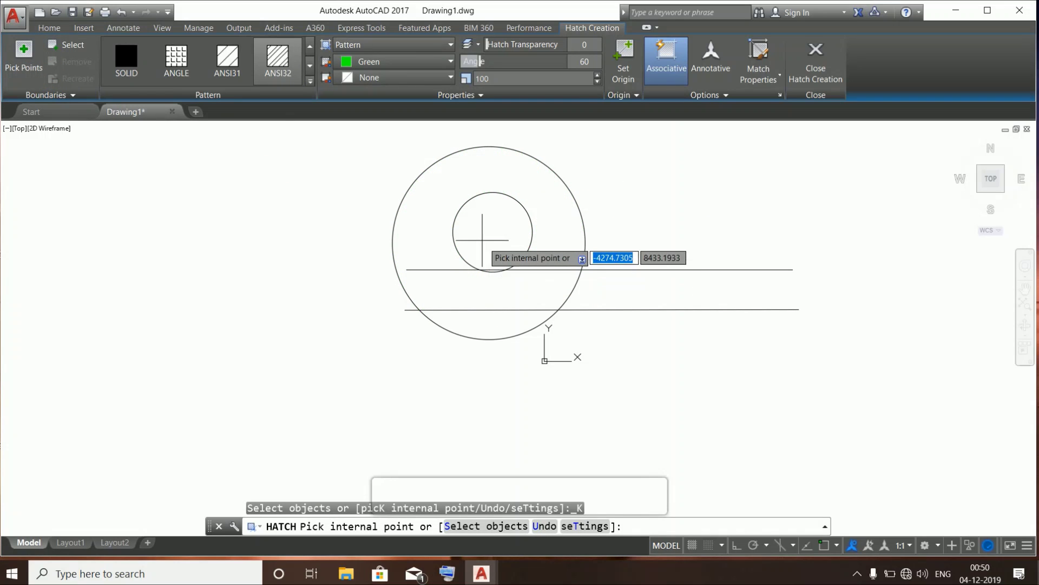
pyautogui.click(67, 54)
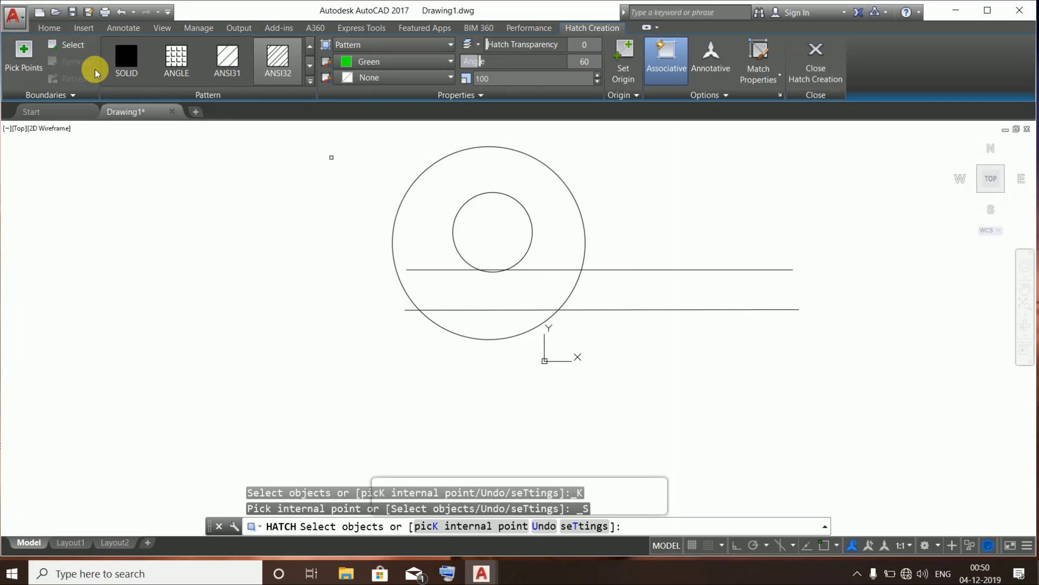
pyautogui.click(489, 147)
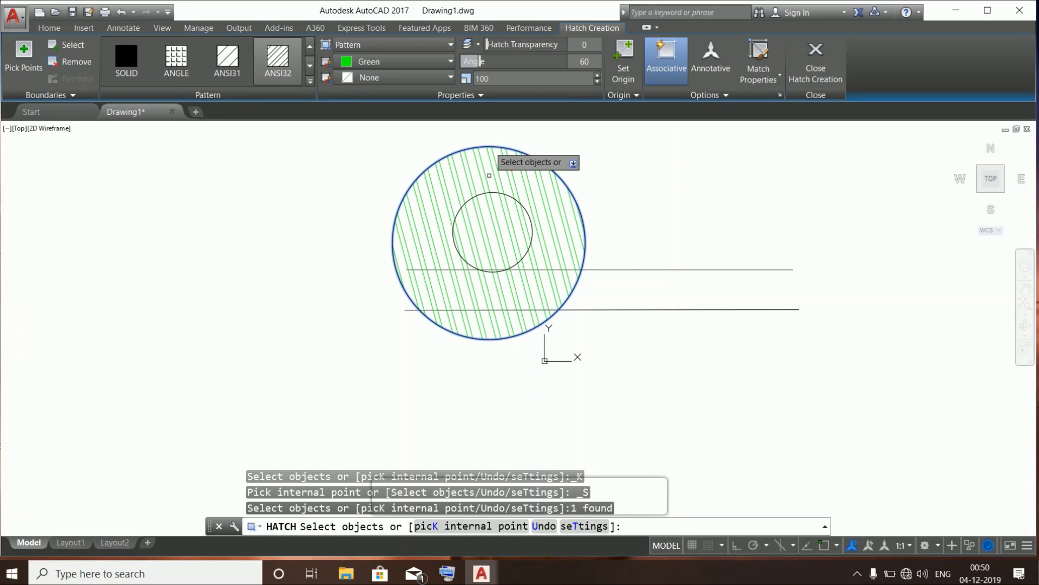
pyautogui.click(491, 193)
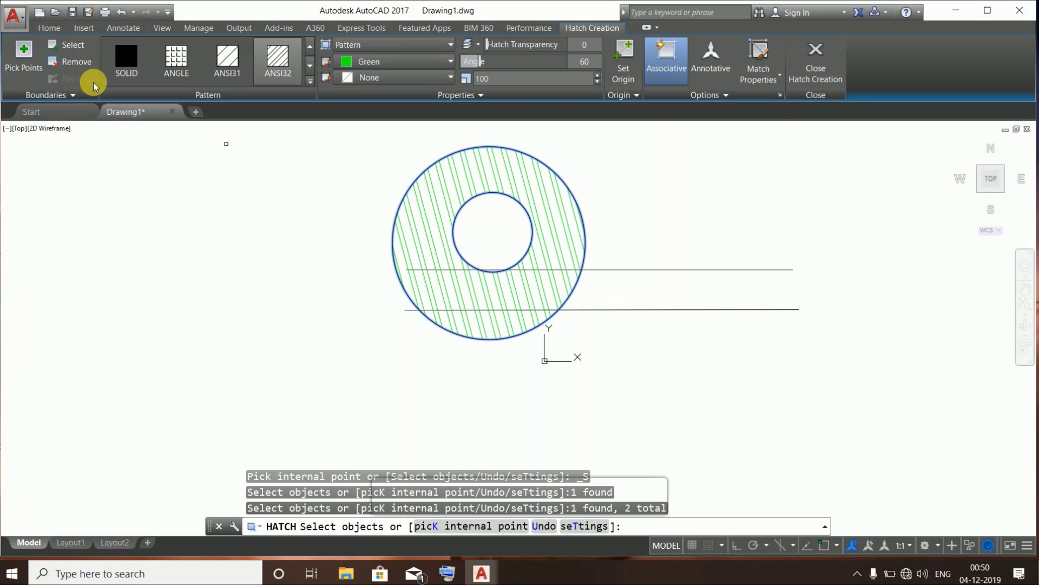
# Remove the inner circle from the hatch boundaries and end the hatch command
pyautogui.click(79, 62)
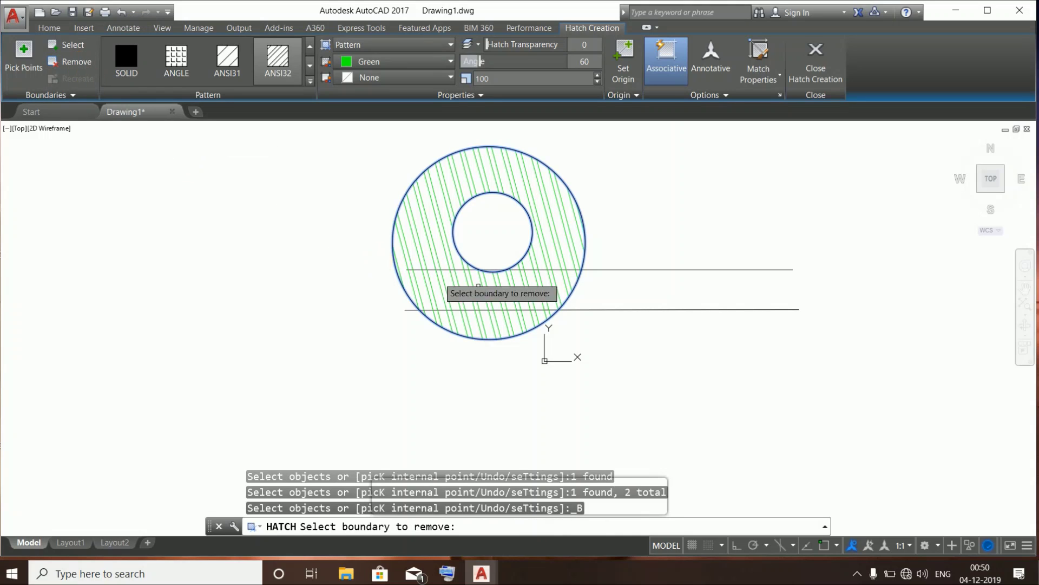
pyautogui.click(495, 193)
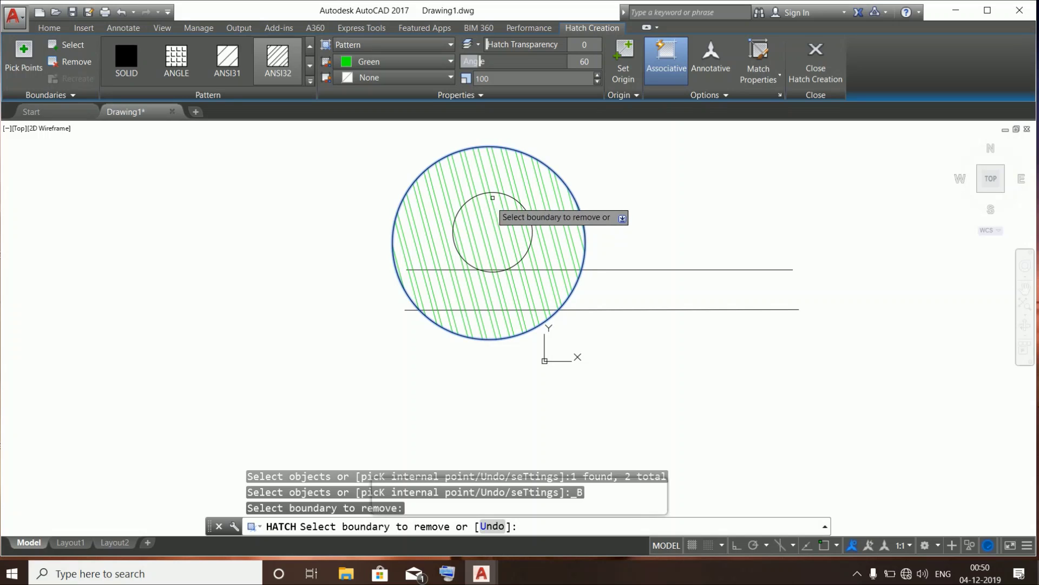
pyautogui.press('Escape')
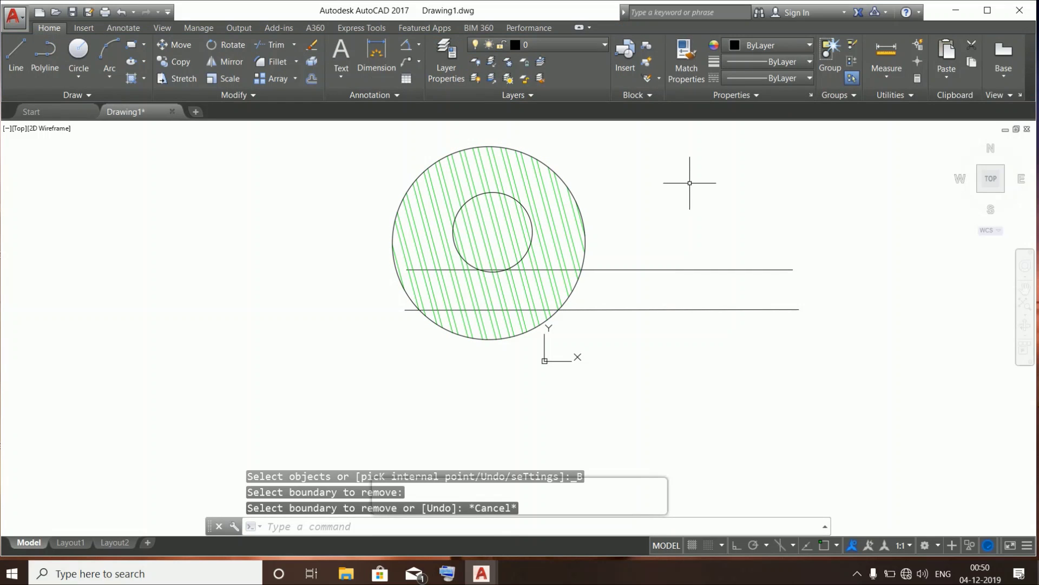
pyautogui.press('Escape')
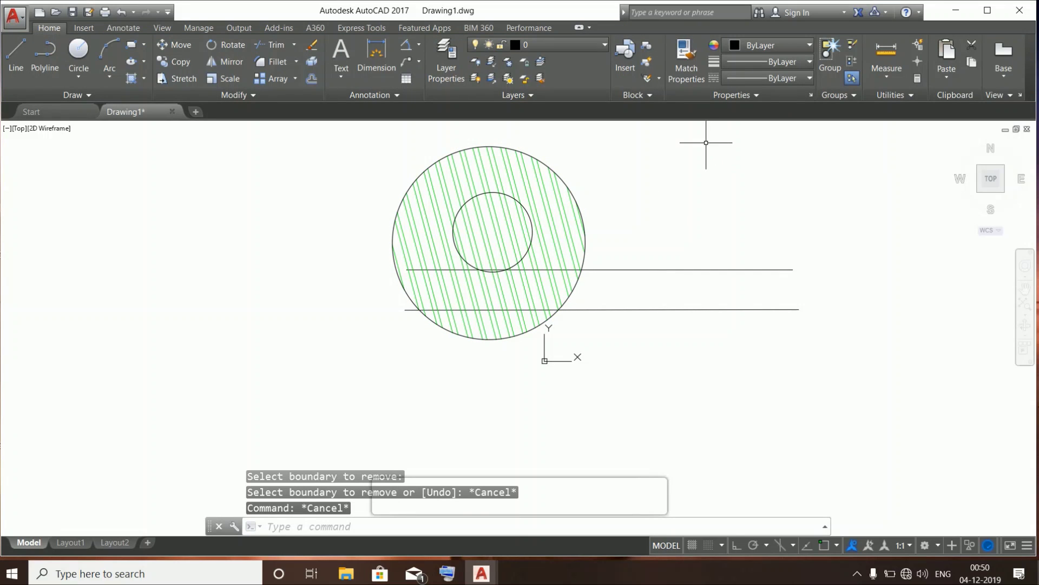
# Delete both circles together with their hatch
pyautogui.moveTo(604, 176)
pyautogui.mouseDown()
pyautogui.moveTo(433, 255)
pyautogui.moveTo(417, 234)
pyautogui.mouseUp()
pyautogui.moveTo(314, 226); pyautogui.dragTo(302, 229)
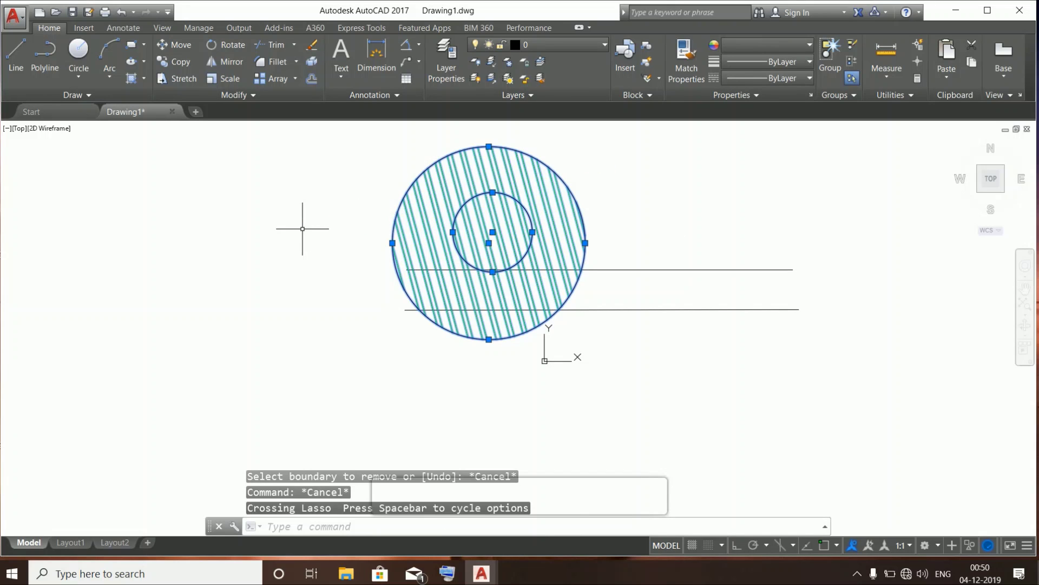
pyautogui.press('Delete')
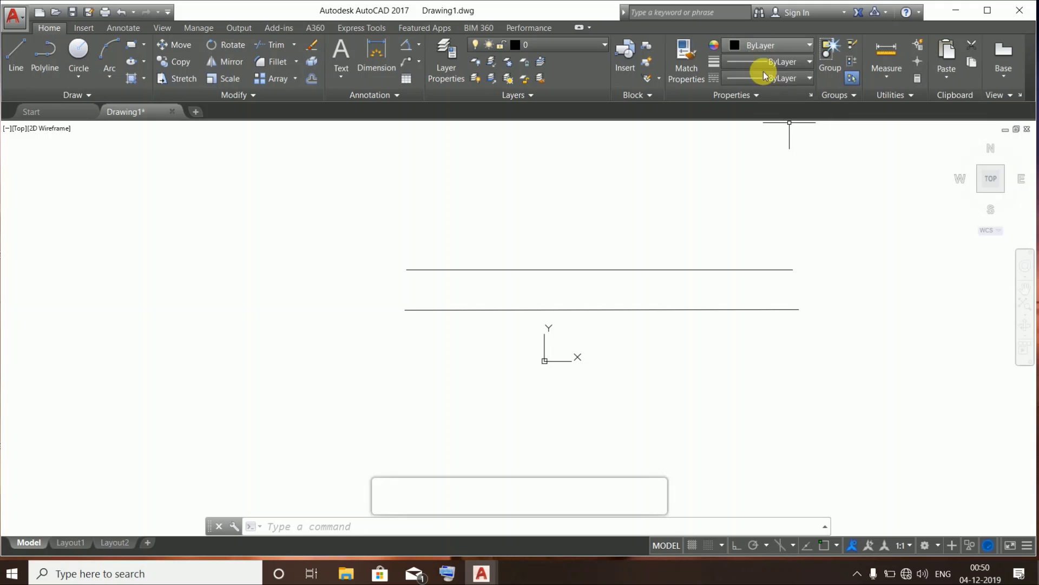
# Set the upper line's colour to red (237,31,36)
pyautogui.click(701, 270)
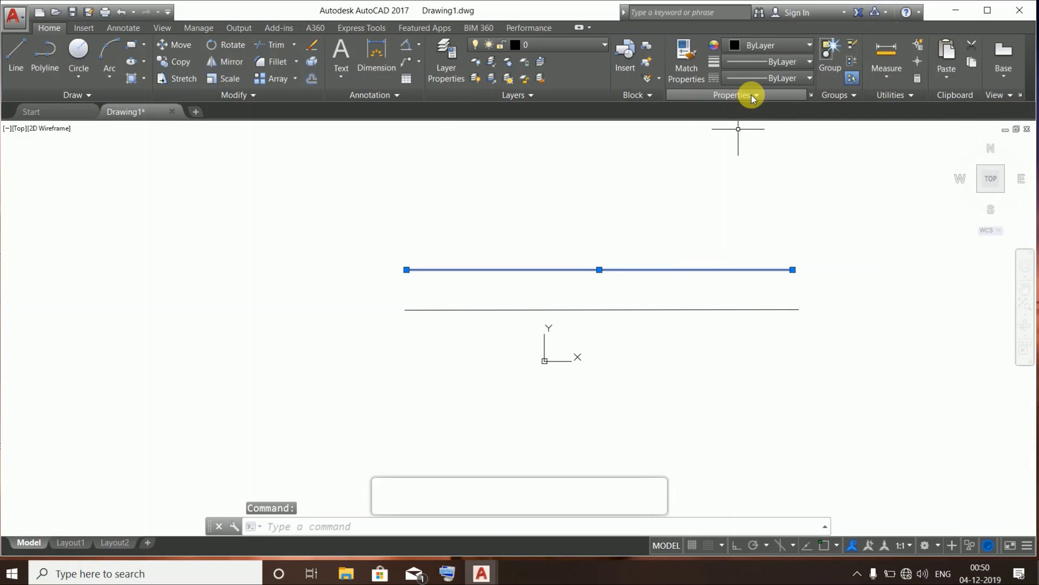
pyautogui.click(759, 47)
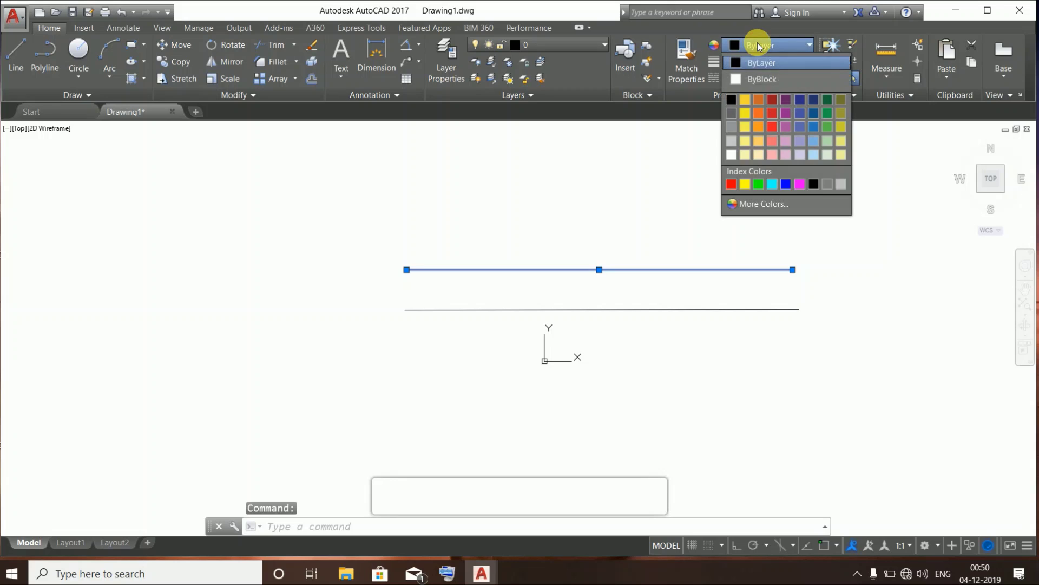
pyautogui.click(770, 126)
pyautogui.press('Escape')
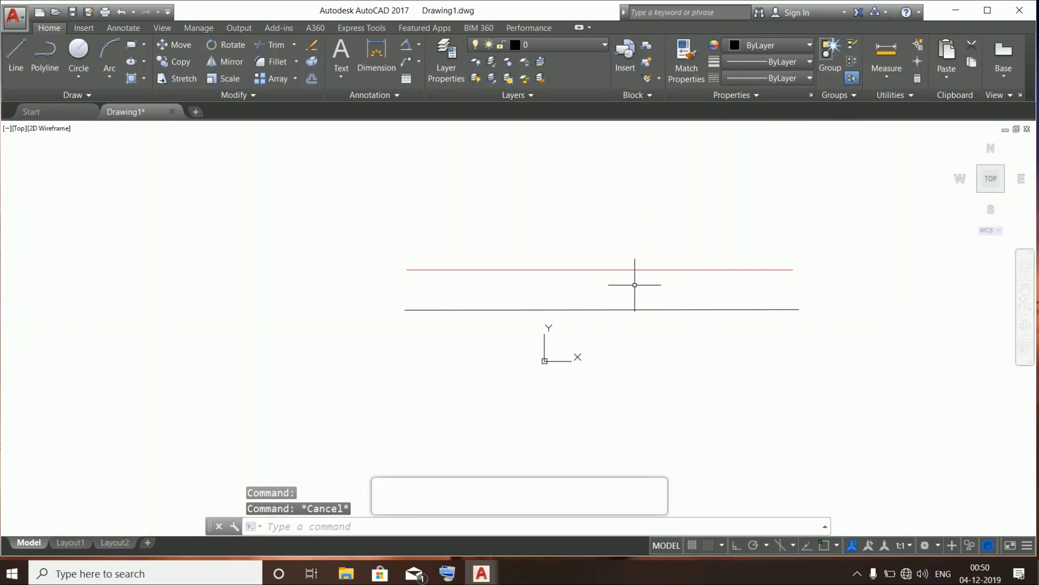
# Change the upper line's colour to green
pyautogui.click(641, 271)
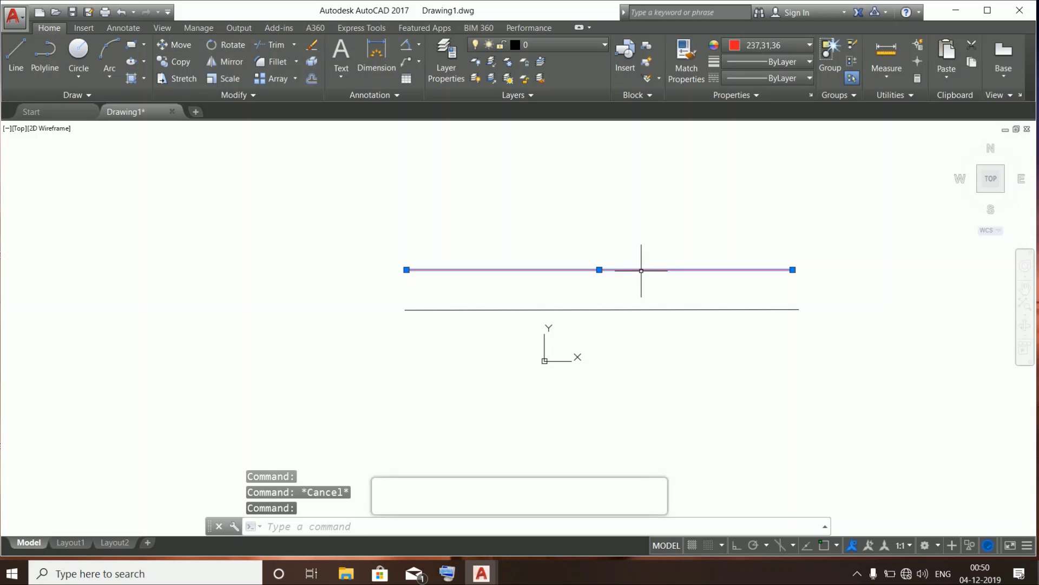
pyautogui.click(758, 44)
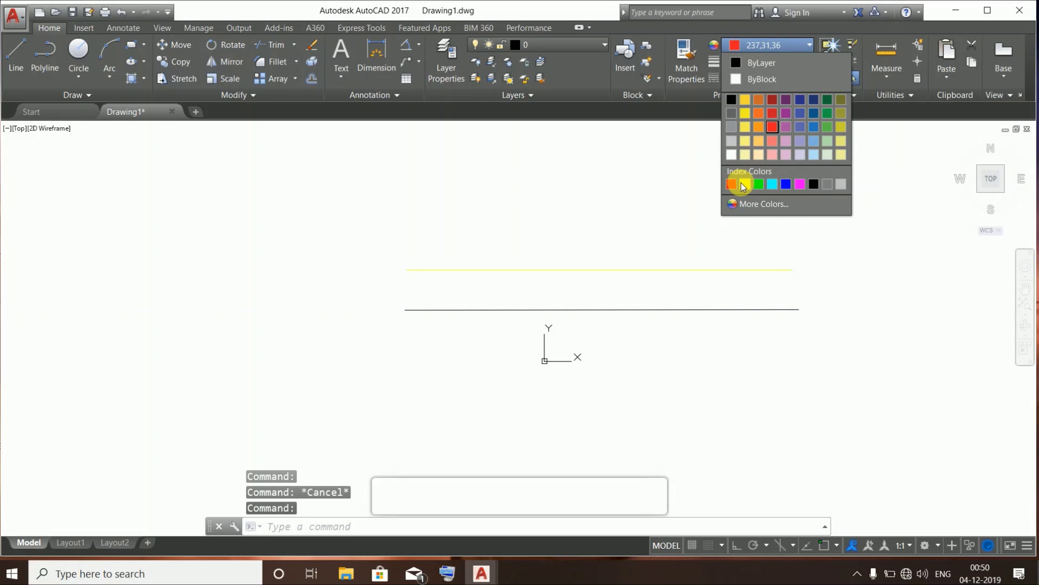
pyautogui.click(759, 184)
pyautogui.press('Escape')
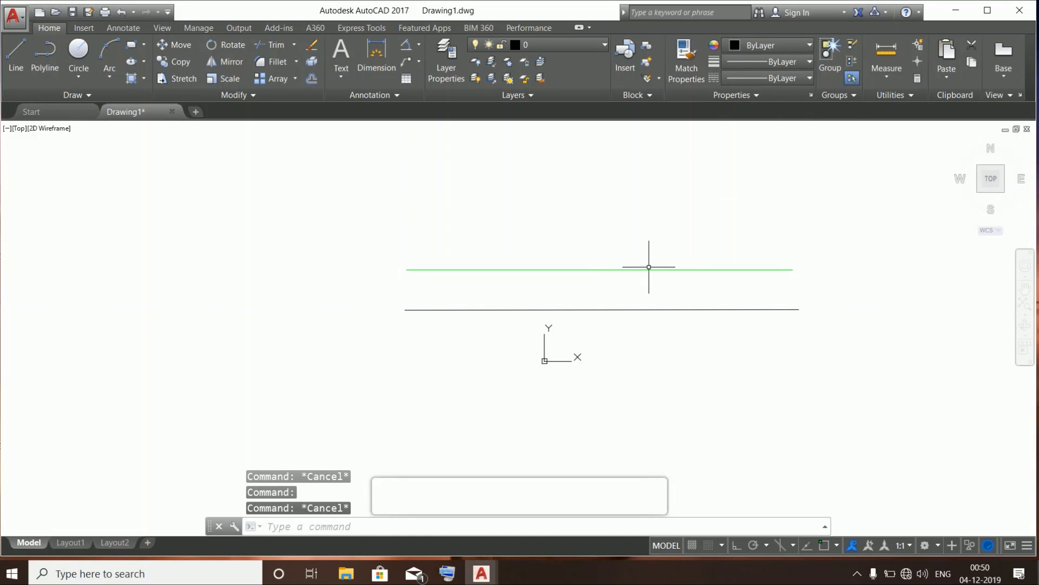
# Reset the upper line's colour to ByLayer
pyautogui.click(649, 269)
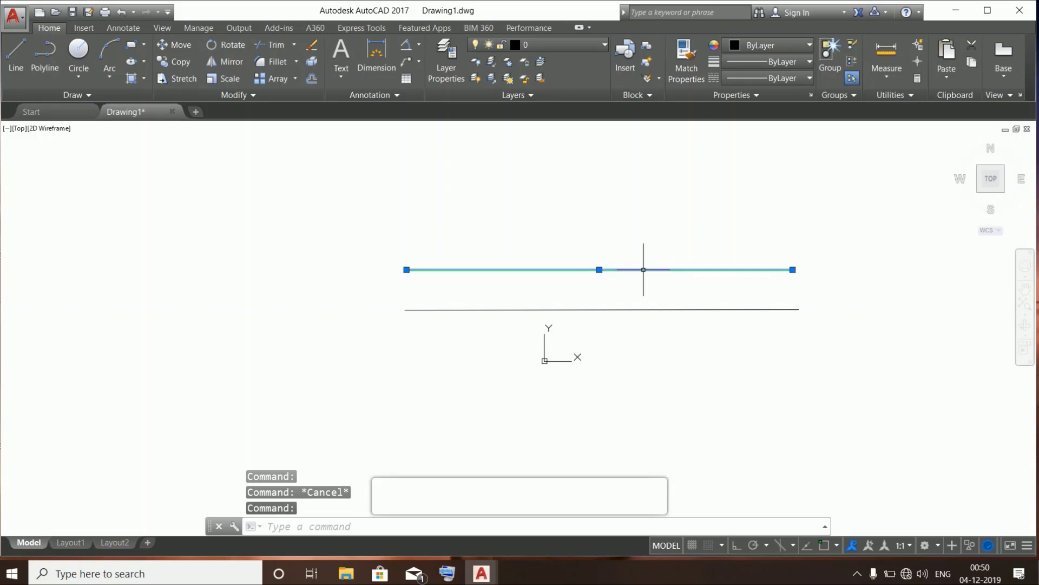
pyautogui.click(761, 48)
pyautogui.click(733, 62)
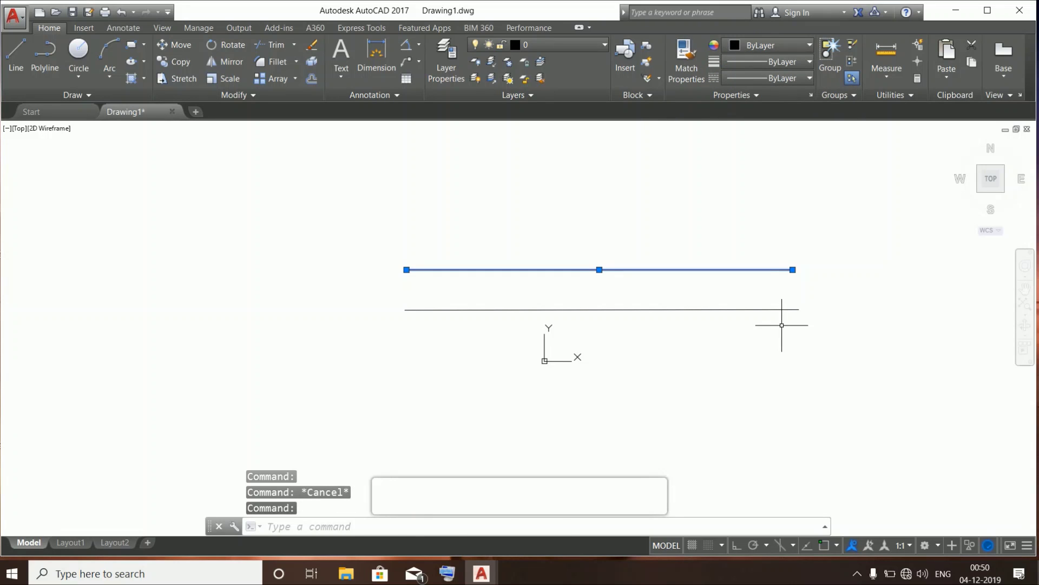
# Select both horizontal lines and set their colour to red (237,31,36)
pyautogui.moveTo(782, 325)
pyautogui.mouseDown()
pyautogui.moveTo(712, 323)
pyautogui.moveTo(708, 199)
pyautogui.moveTo(722, 126)
pyautogui.mouseUp()
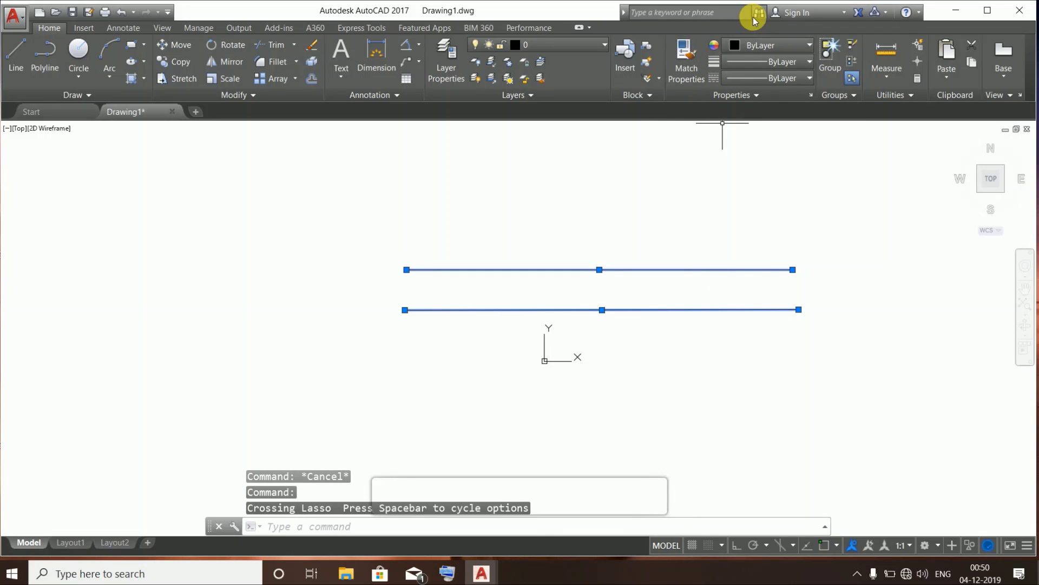
pyautogui.click(760, 46)
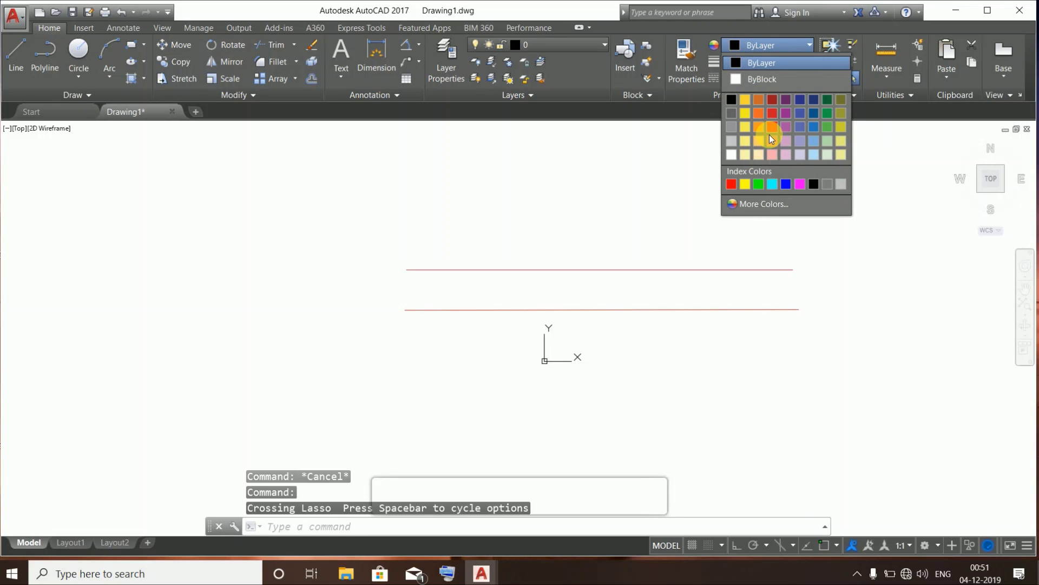
pyautogui.press('Escape')
pyautogui.press('Escape')
# Set the colour of both horizontal lines to black (0,0,0) and clear the selection
pyautogui.moveTo(745, 306); pyautogui.dragTo(723, 214)
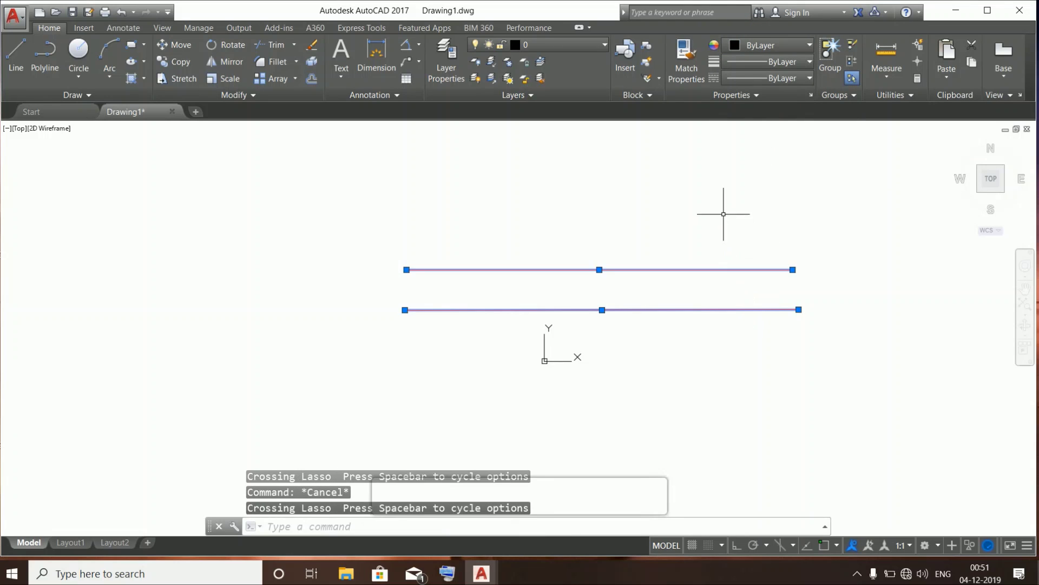
pyautogui.click(782, 51)
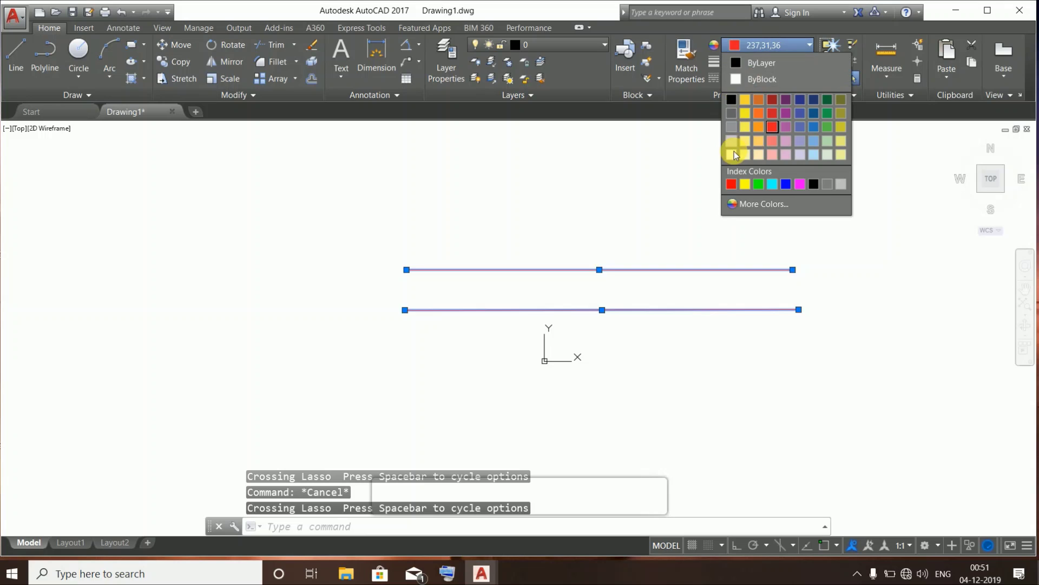
pyautogui.click(731, 98)
pyautogui.press('Escape')
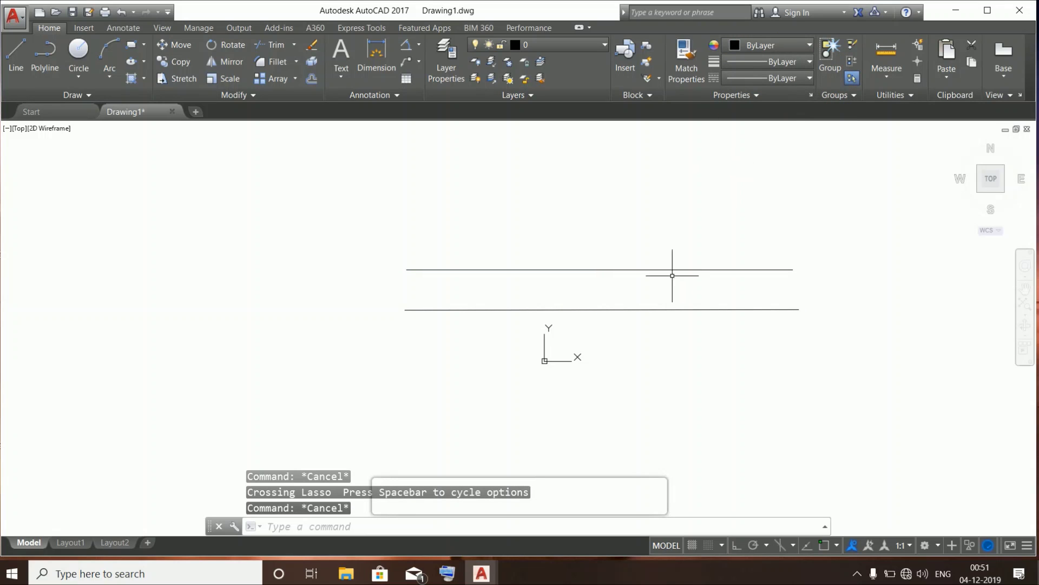
# Look through the linetype choices available for the upper line without changing its linetype
pyautogui.click(642, 272)
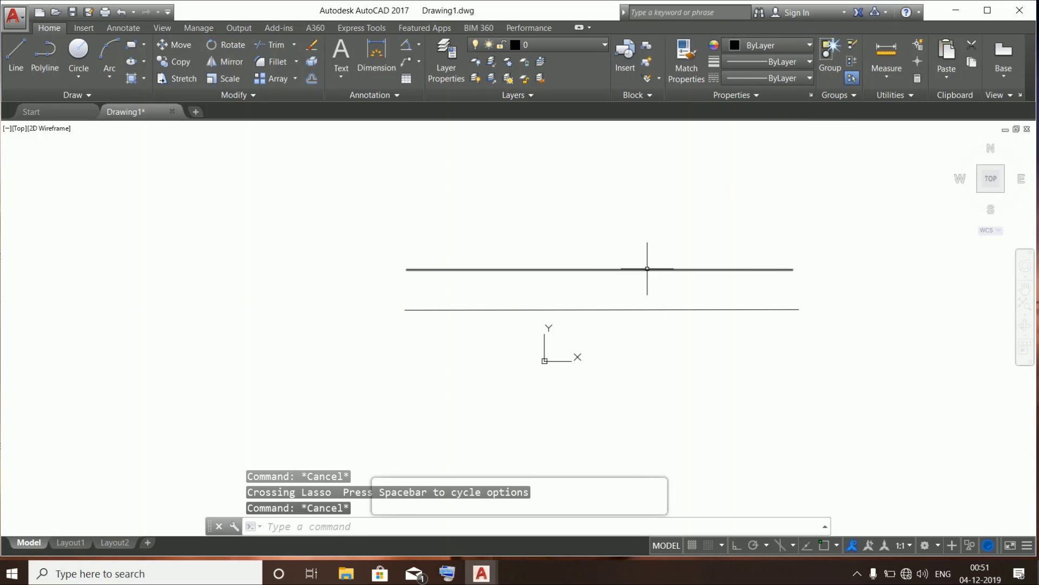
pyautogui.click(774, 79)
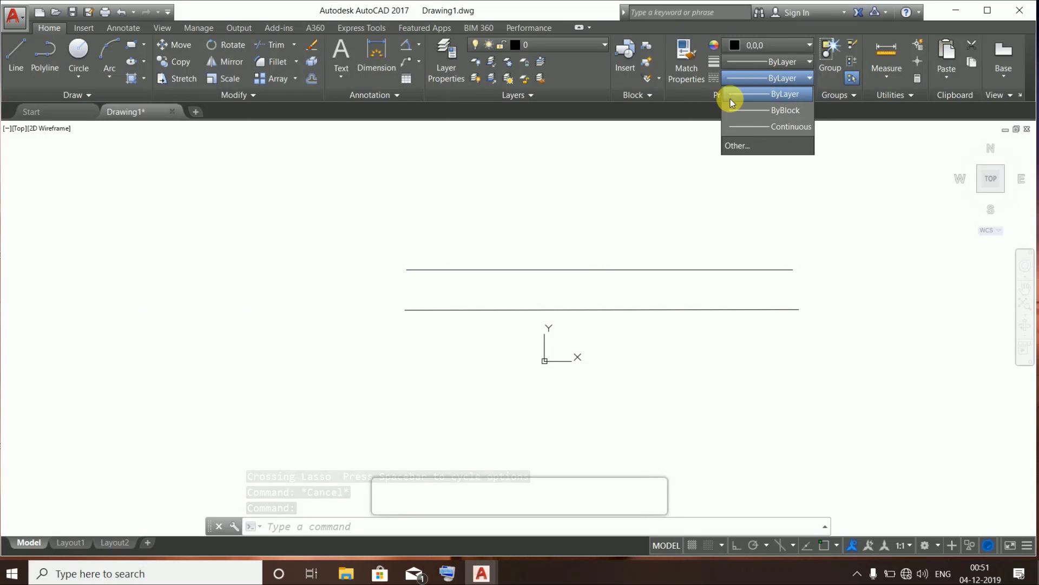
pyautogui.click(779, 78)
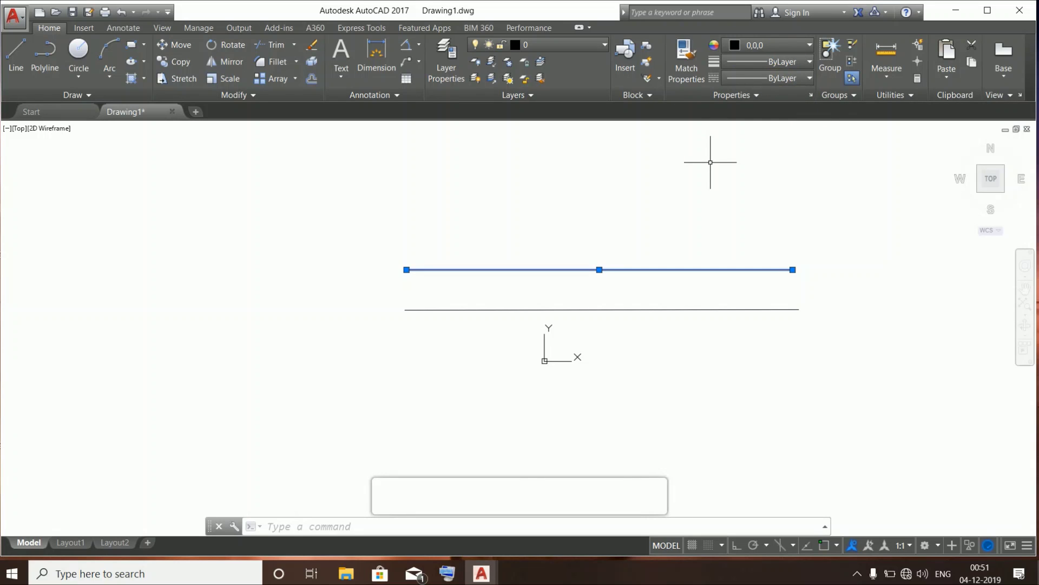
pyautogui.press('Escape')
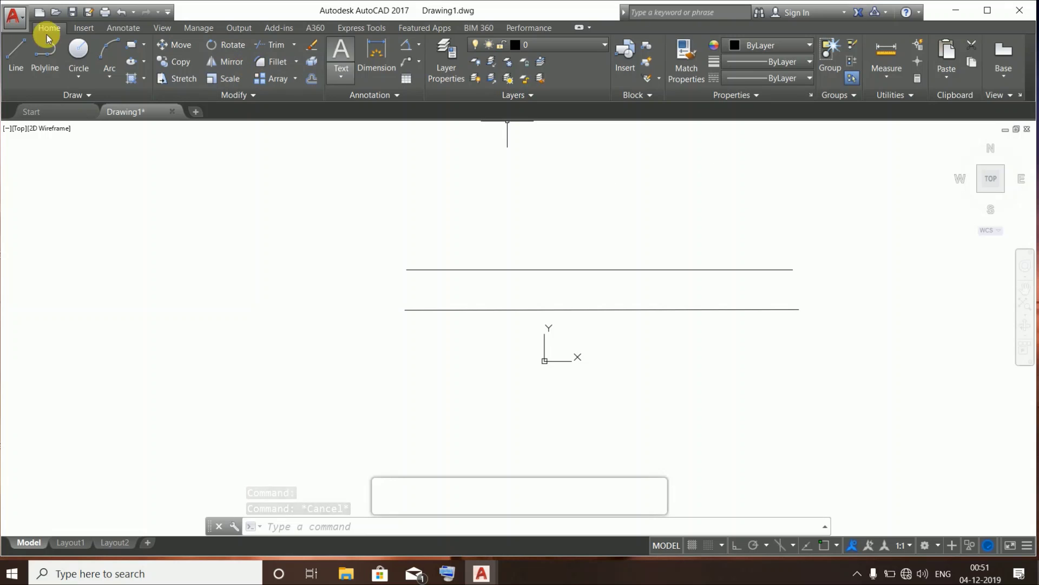
# Draw a circle by centre and radius in the empty area up and to the left of the two lines
pyautogui.click(79, 50)
pyautogui.click(311, 209)
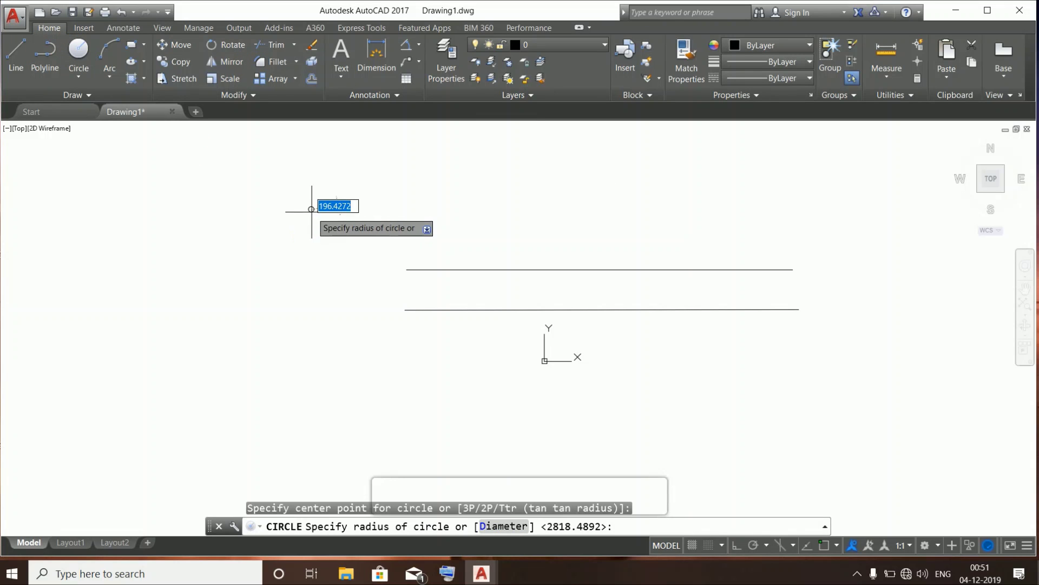
pyautogui.click(375, 220)
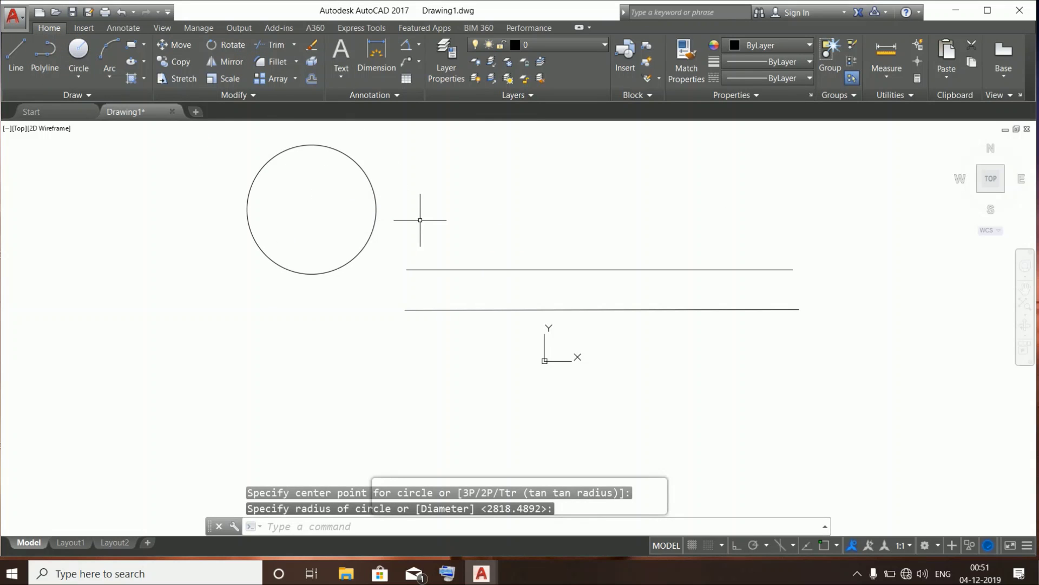
# Draw an irregular five-sided polyline above the two lines, right of the circle, returning to its start point, and end the command
pyautogui.moveTo(111, 160); pyautogui.dragTo(112, 253, button='middle')
pyautogui.click(45, 55)
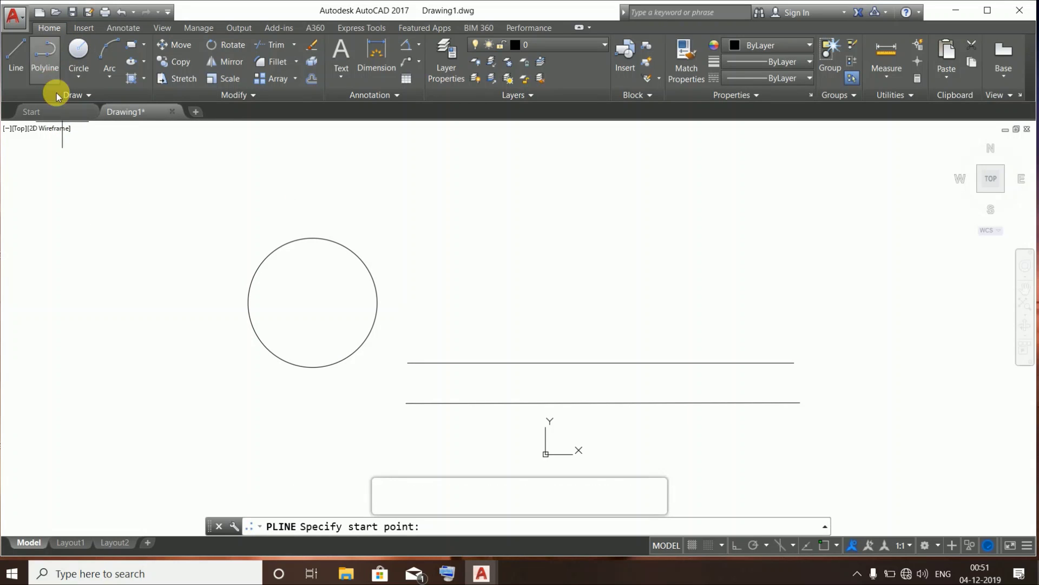
pyautogui.click(551, 228)
pyautogui.click(788, 180)
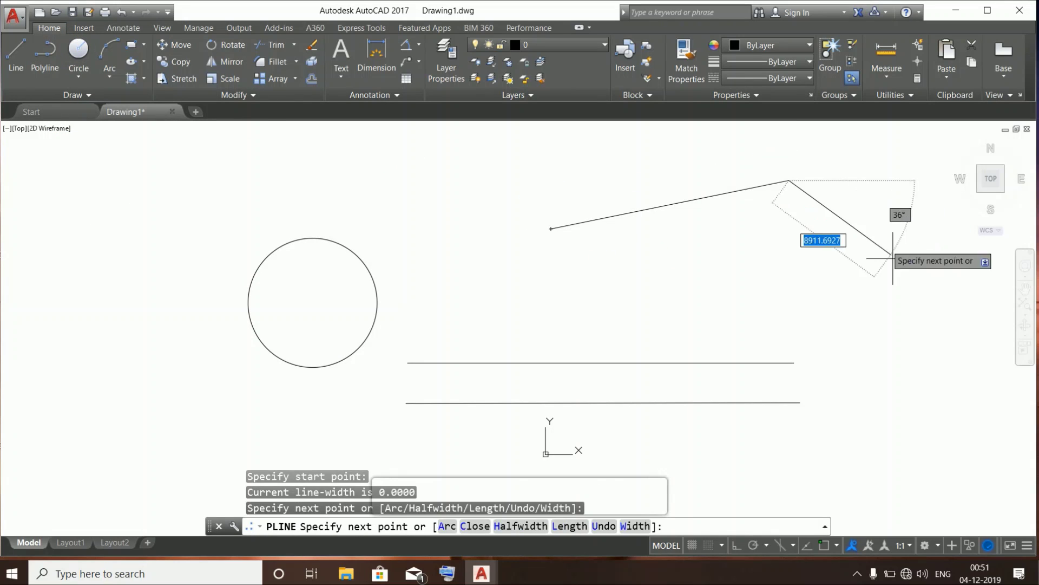
pyautogui.click(905, 275)
pyautogui.click(740, 331)
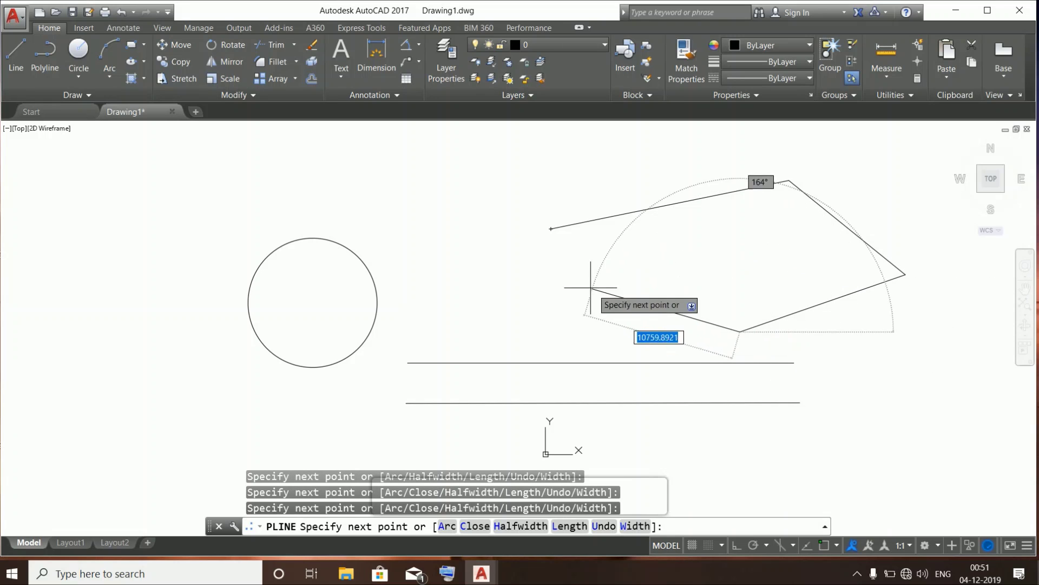
pyautogui.click(558, 261)
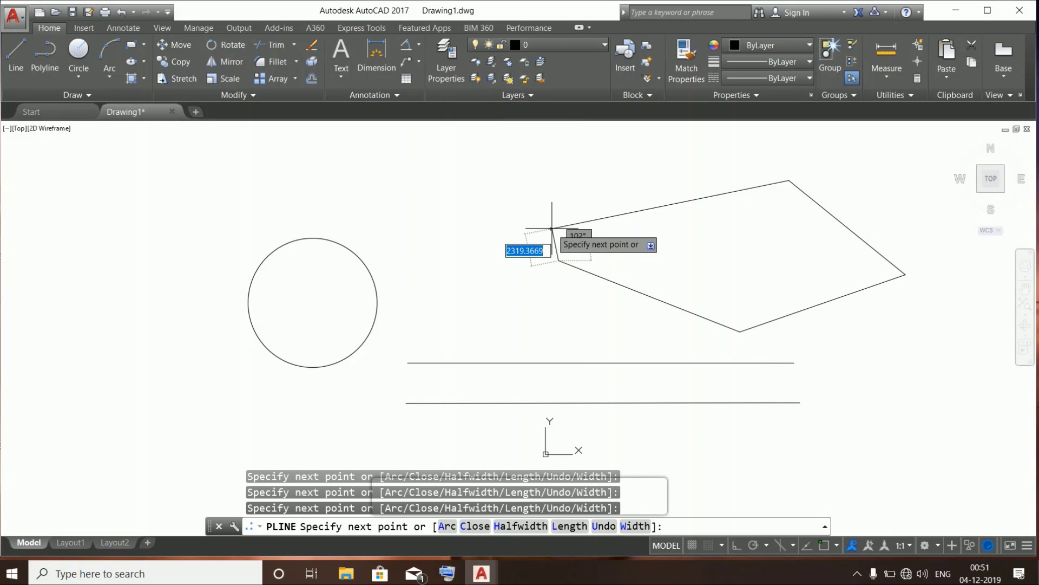
pyautogui.press('Escape')
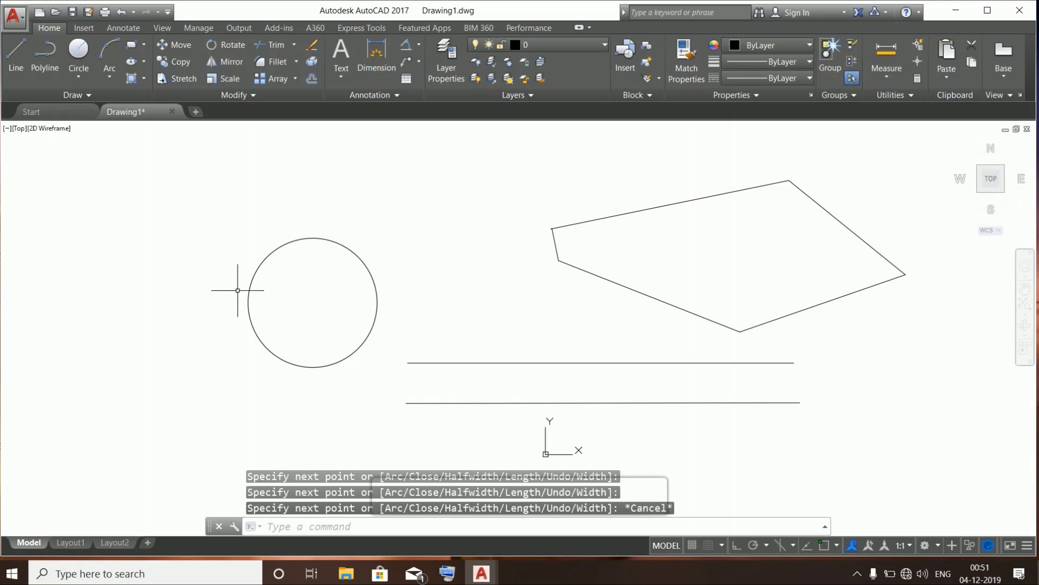
pyautogui.write('AREA')
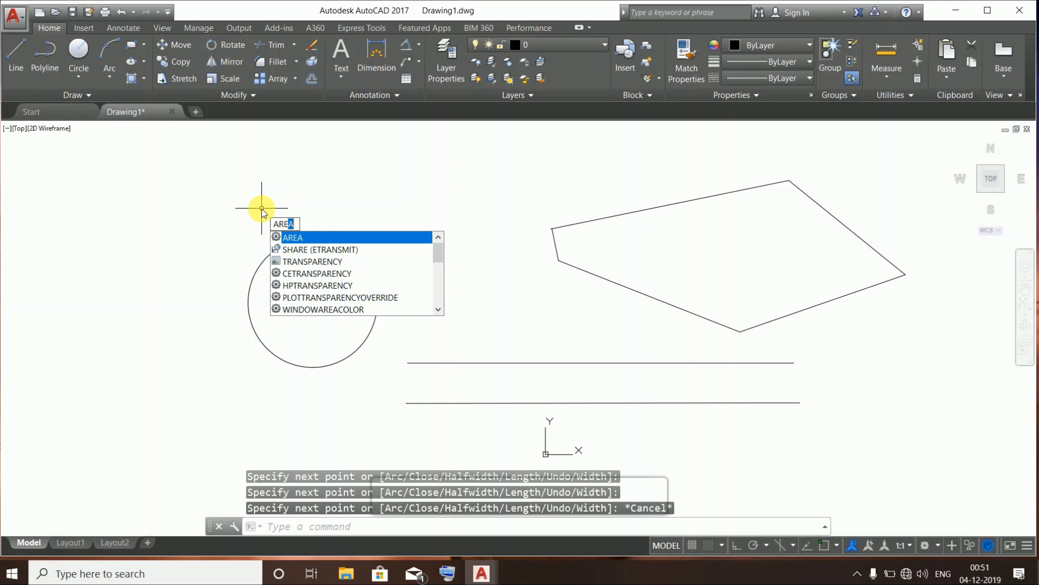
pyautogui.press('Return')
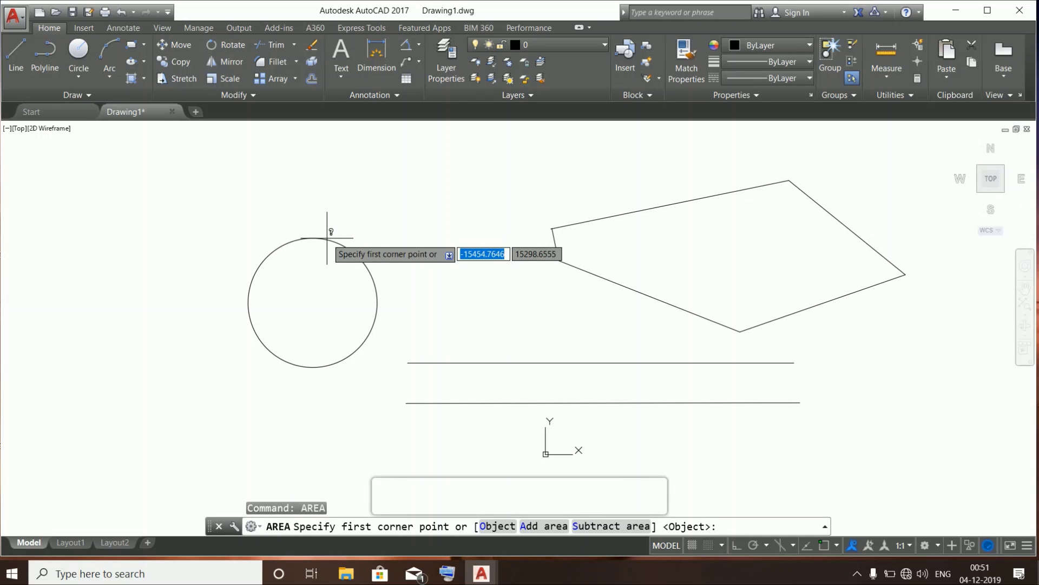
pyautogui.click(325, 238)
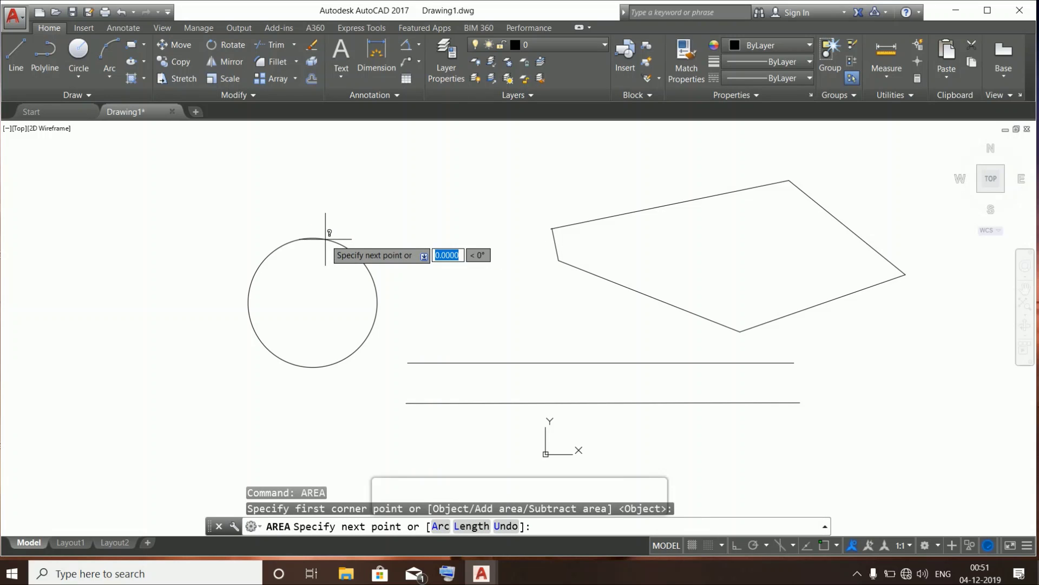
pyautogui.click(314, 367)
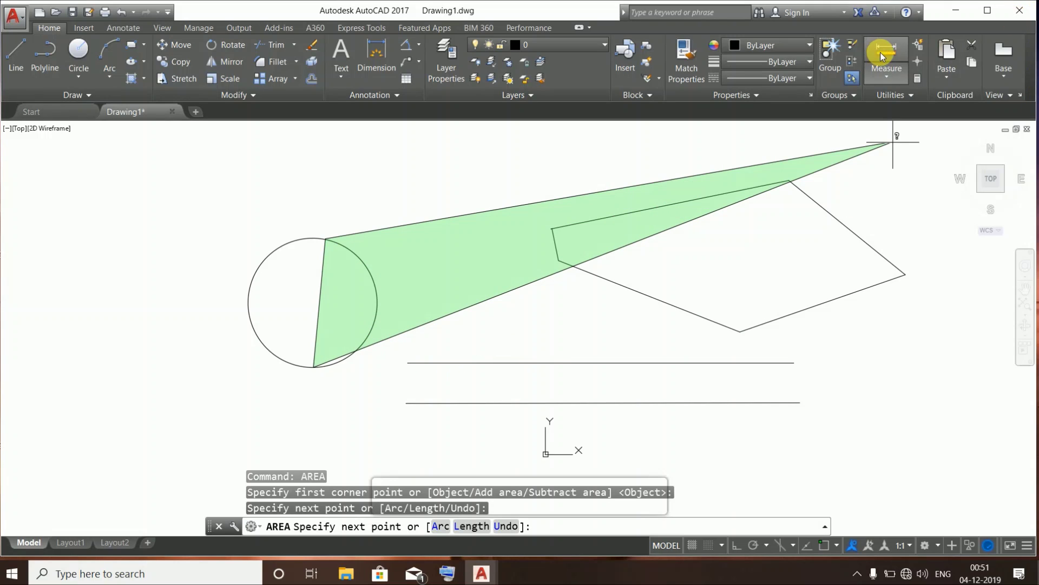
pyautogui.press('Escape')
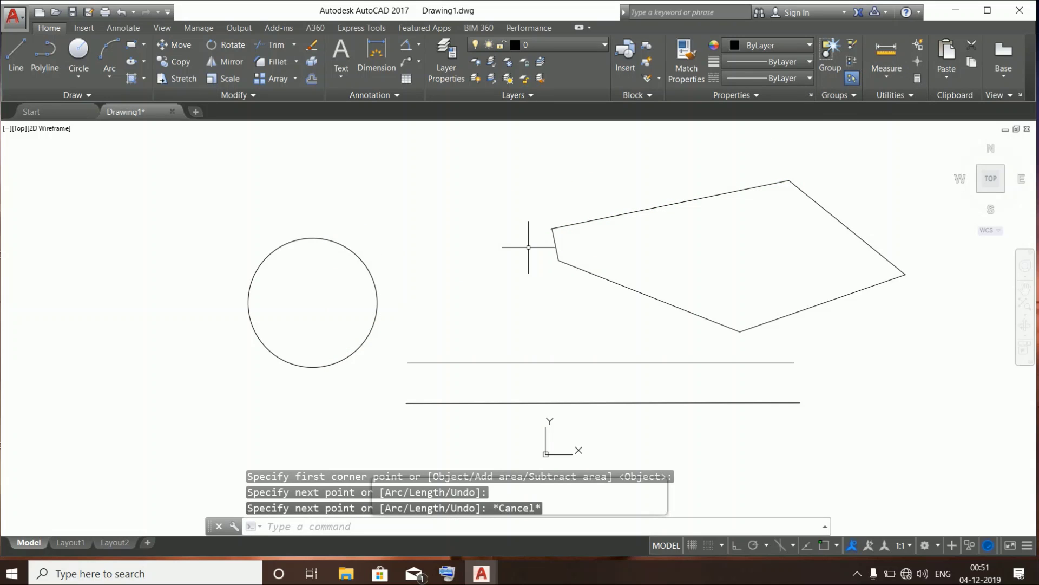
# Measure the area and perimeter of the five-sided polyline with the AREA command, picking its corners in order
pyautogui.write('area')
pyautogui.press('Return')
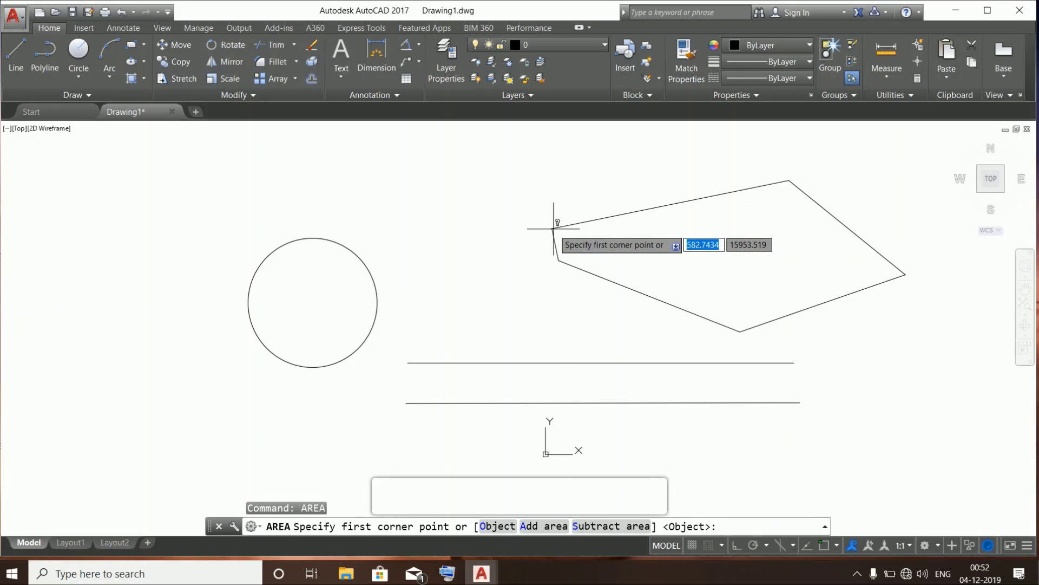
pyautogui.click(553, 229)
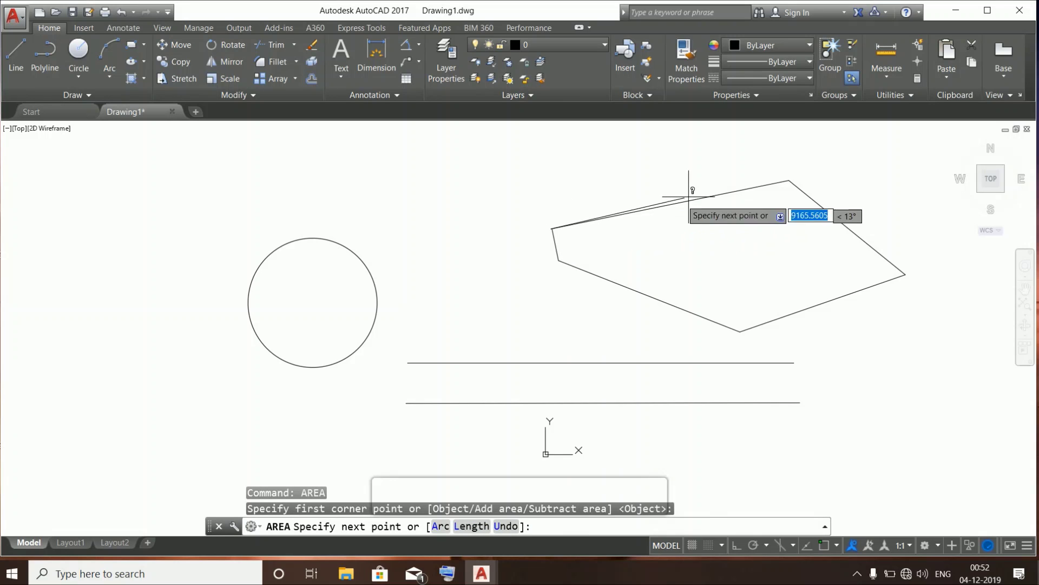
pyautogui.click(788, 179)
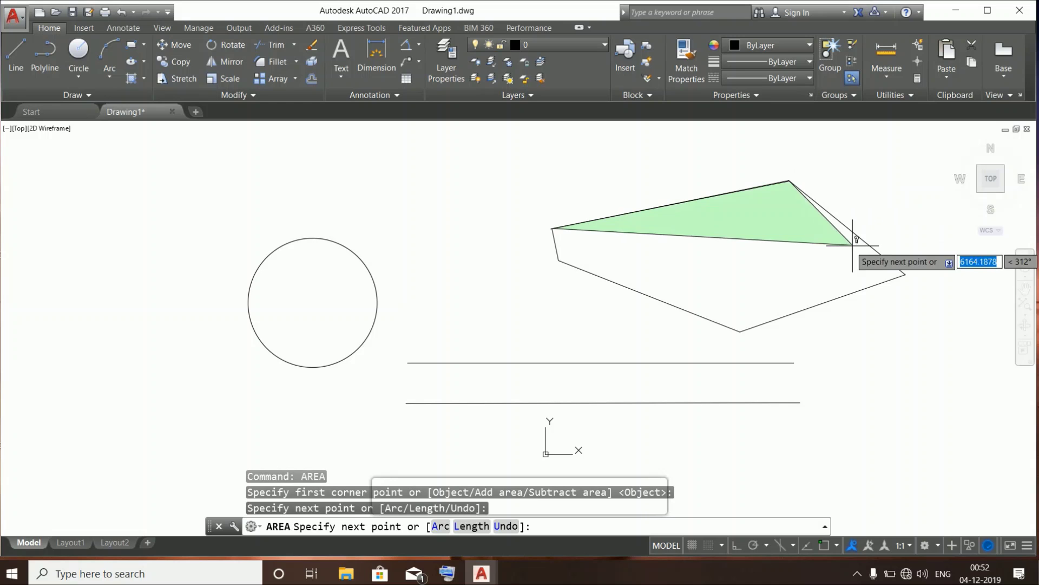
pyautogui.click(907, 275)
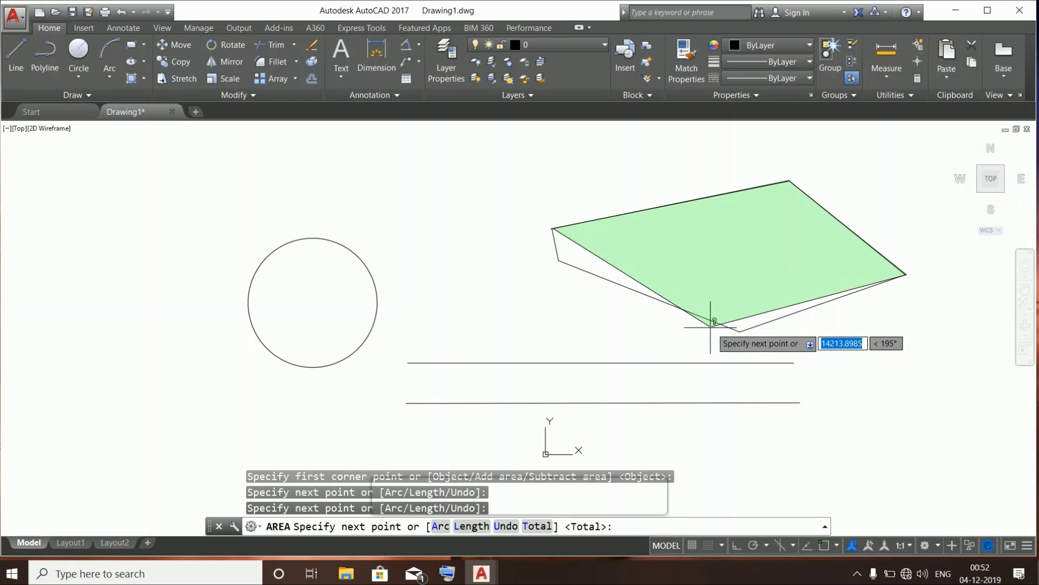
pyautogui.click(739, 331)
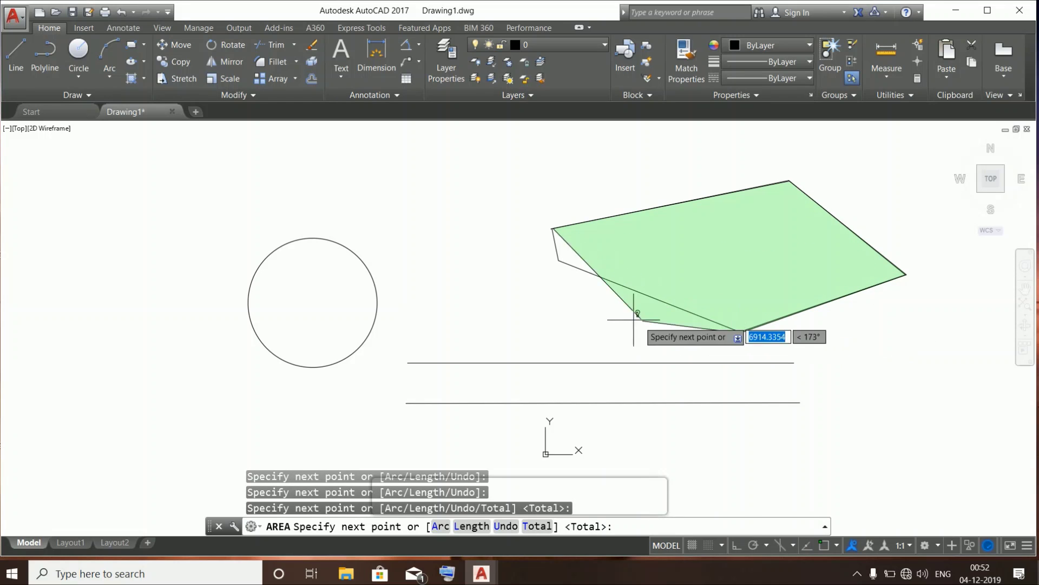
pyautogui.click(559, 262)
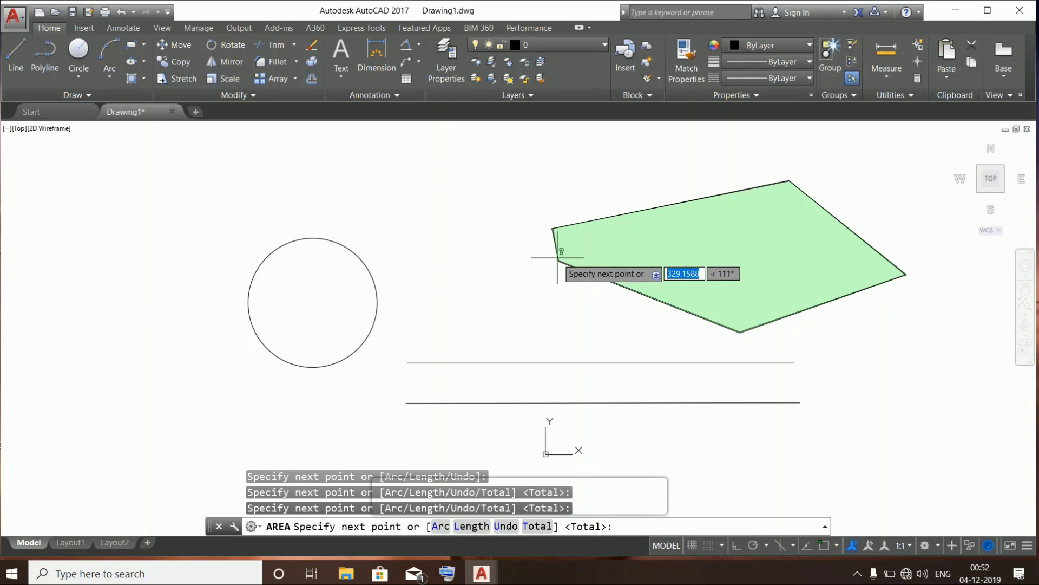
pyautogui.click(557, 259)
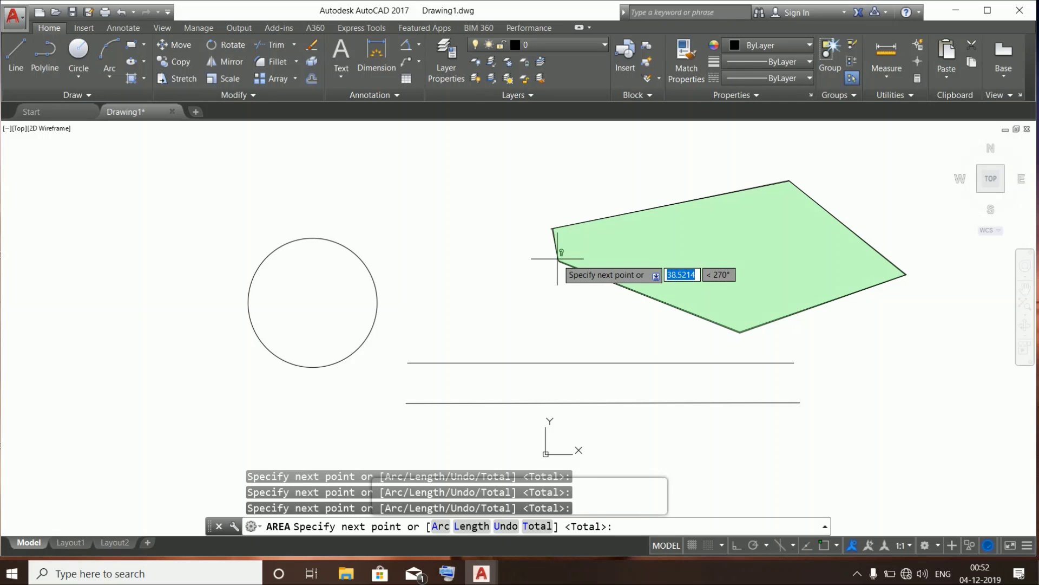
pyautogui.press('Return')
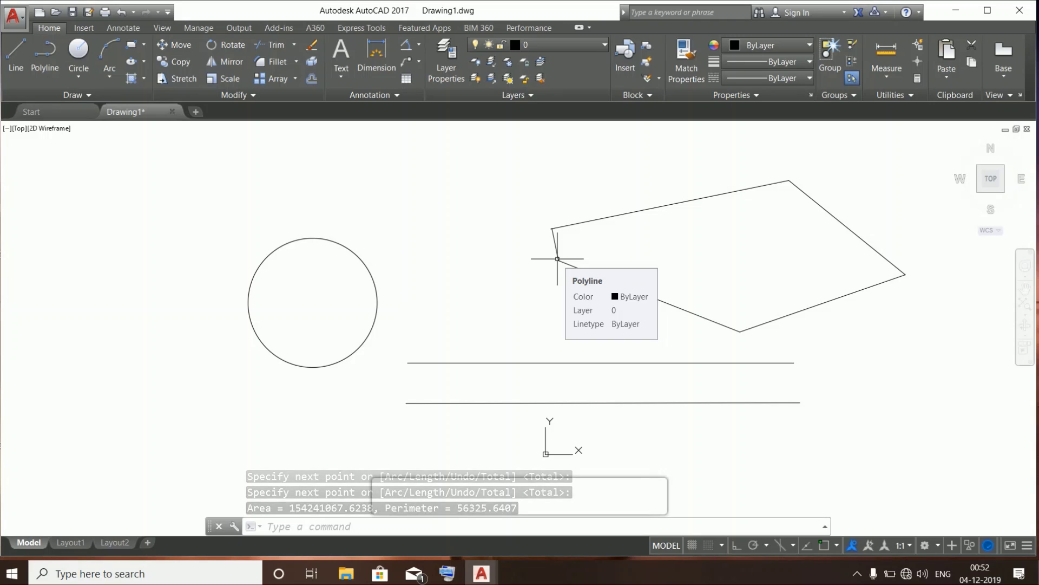
pyautogui.scroll(-2, 567, 266)
pyautogui.moveTo(823, 227)
pyautogui.mouseDown()
pyautogui.moveTo(351, 370)
pyautogui.moveTo(301, 287)
pyautogui.mouseUp()
pyautogui.press('Escape')
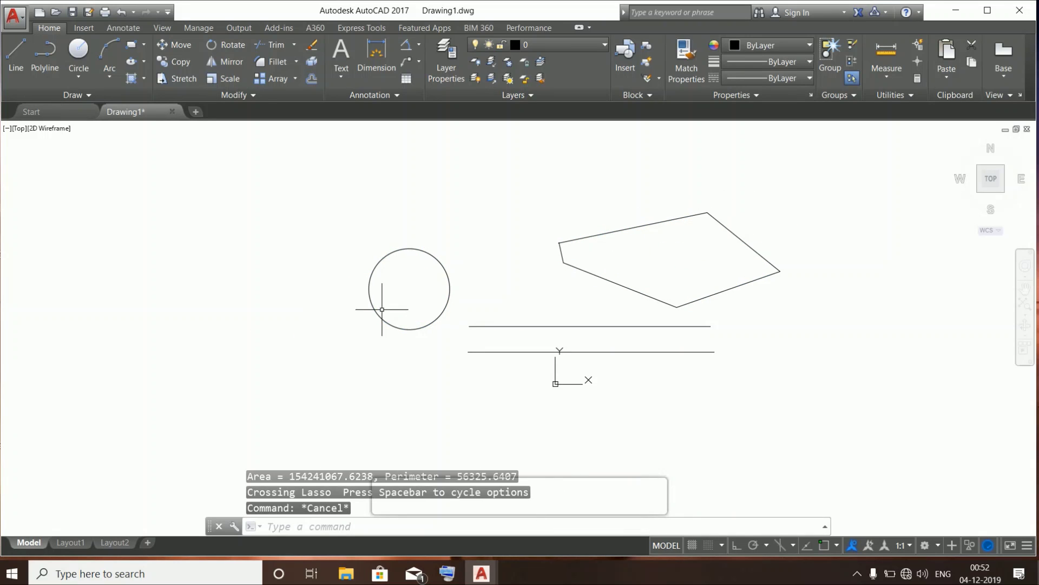
# Move the circle by its centre grip to inside the five-sided polyline, and undo the grip edit
pyautogui.moveTo(450, 305); pyautogui.dragTo(421, 313, button='middle')
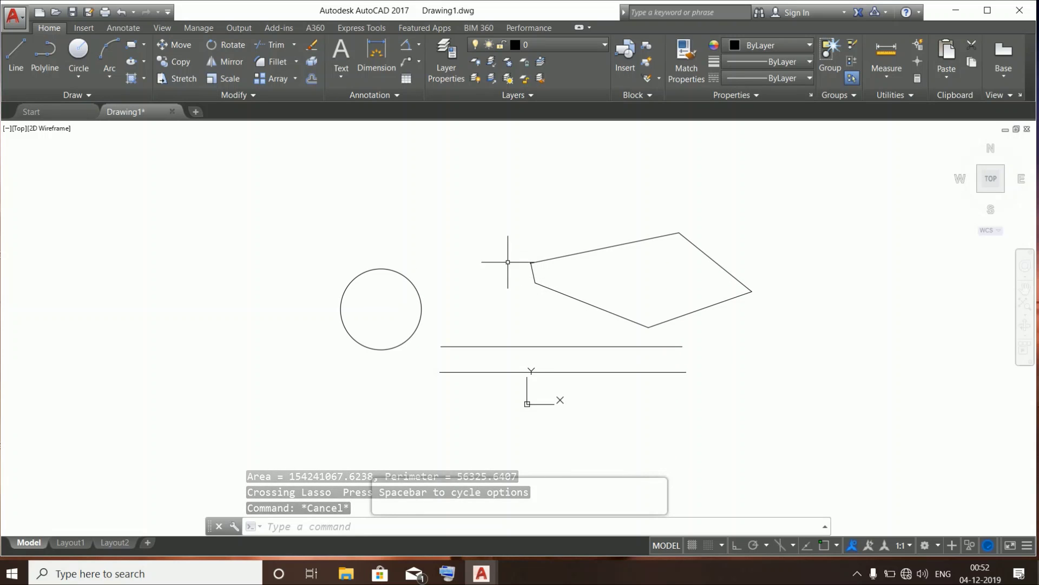
pyautogui.moveTo(534, 245); pyautogui.dragTo(531, 210, button='middle')
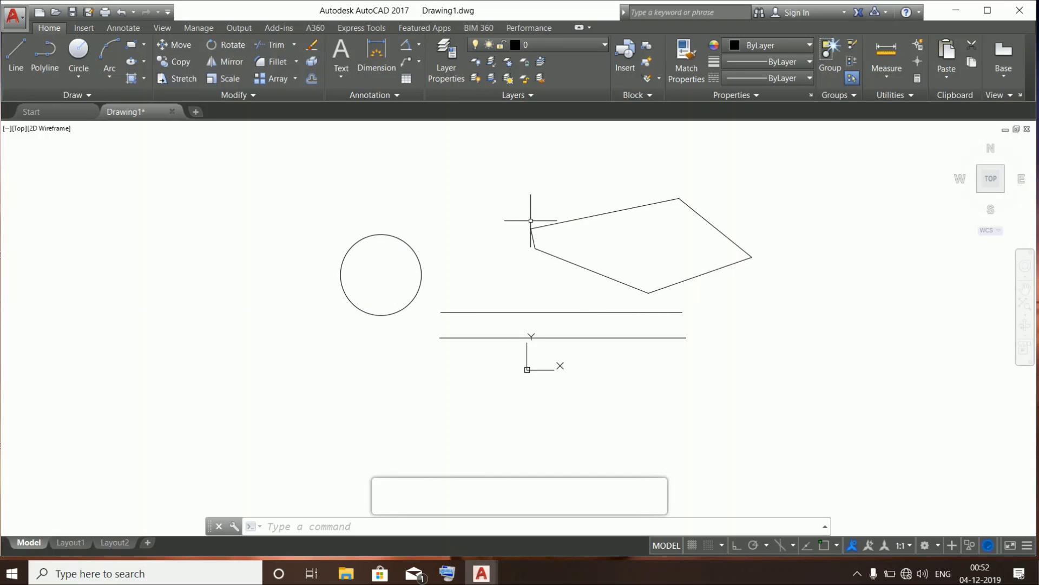
pyautogui.moveTo(819, 221); pyautogui.dragTo(800, 207)
pyautogui.moveTo(619, 220); pyautogui.dragTo(416, 259)
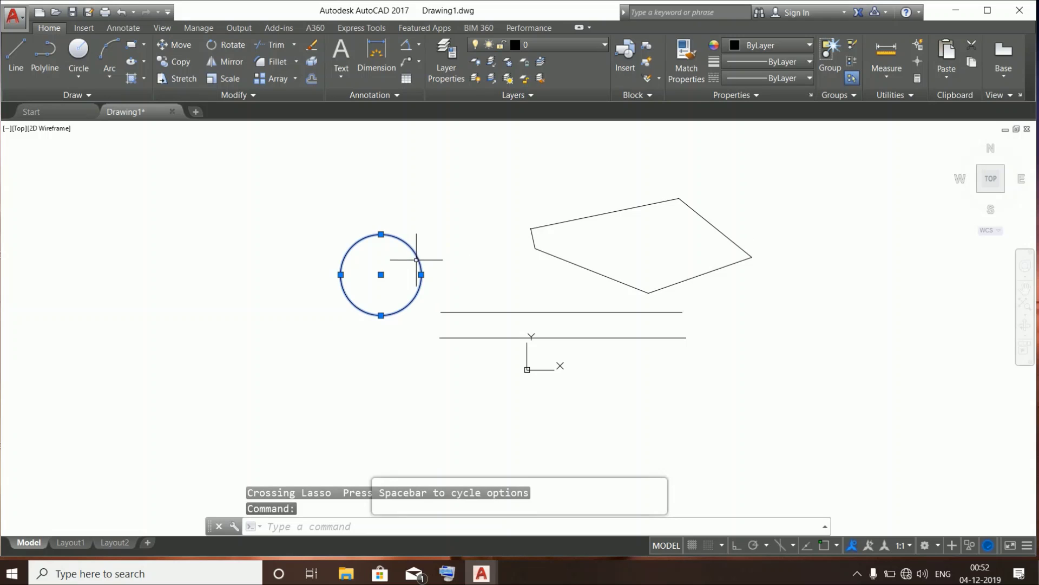
pyautogui.click(381, 274)
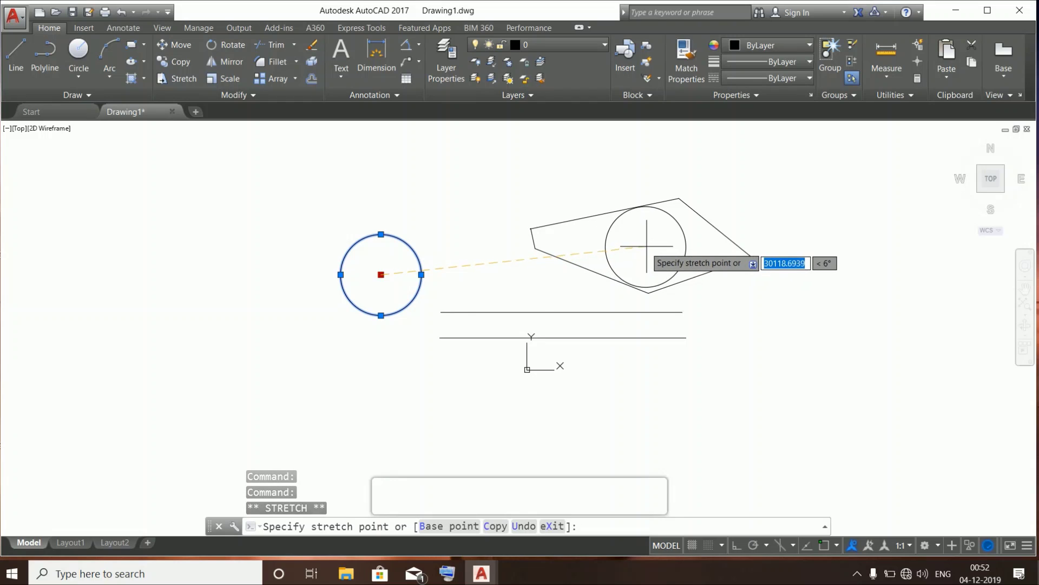
pyautogui.click(648, 245)
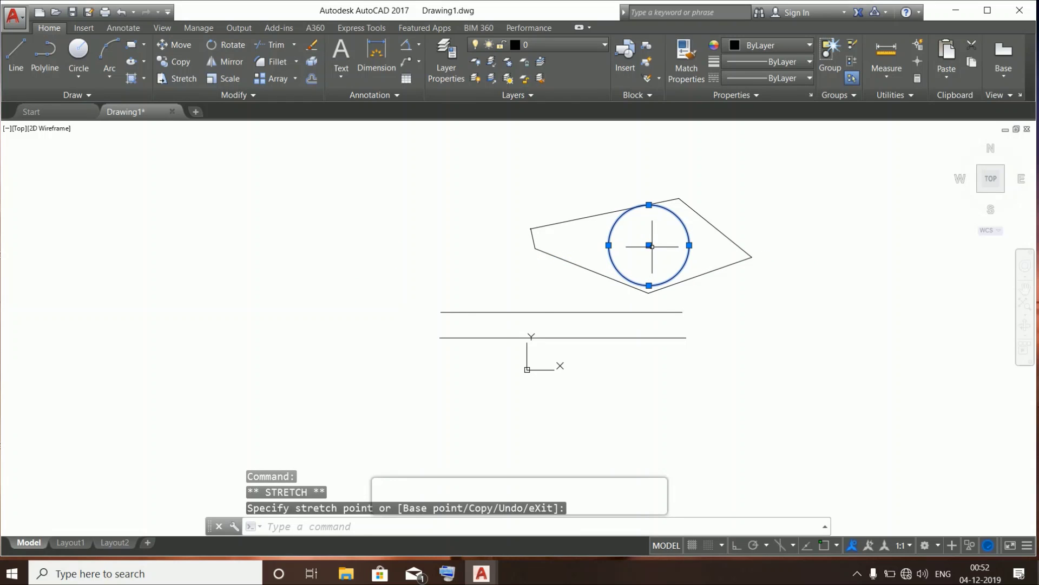
pyautogui.hotkey('ctrl', 'z')
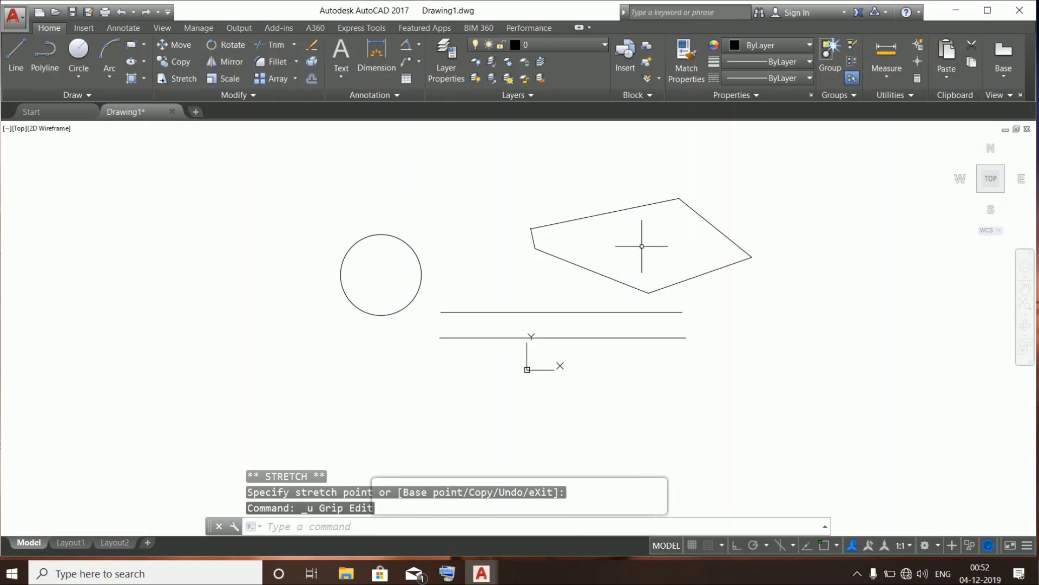
# Move the circle inside the five-sided polyline with the MOVE command, using a base point on the circle's left edge
pyautogui.click(174, 42)
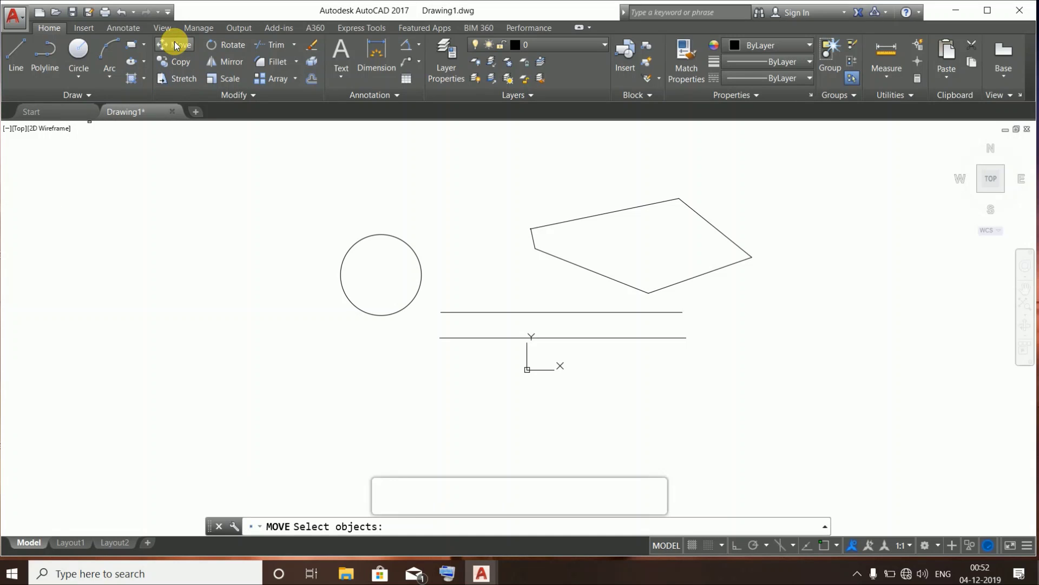
pyautogui.click(348, 249)
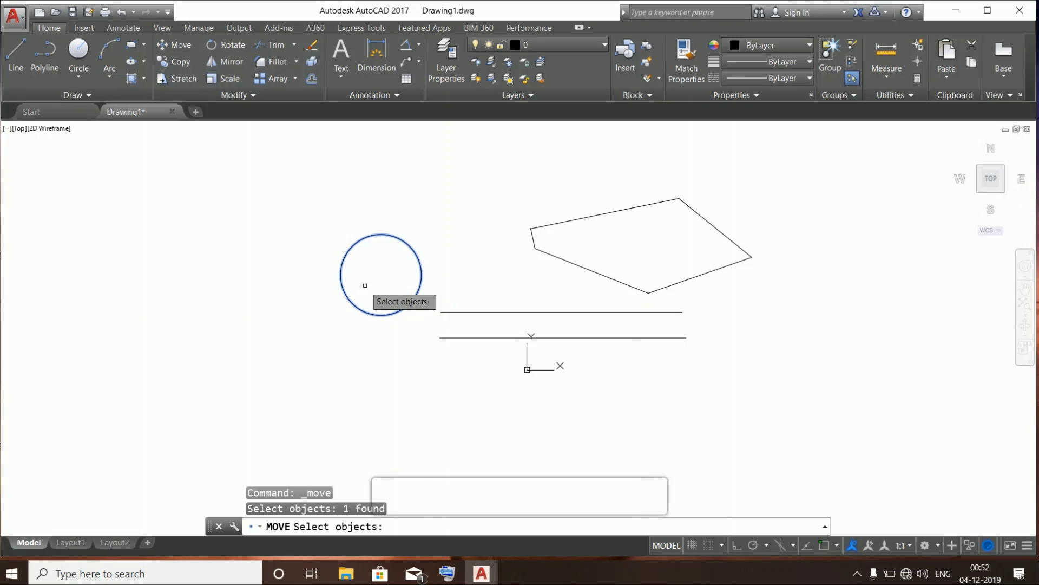
pyautogui.press('Return')
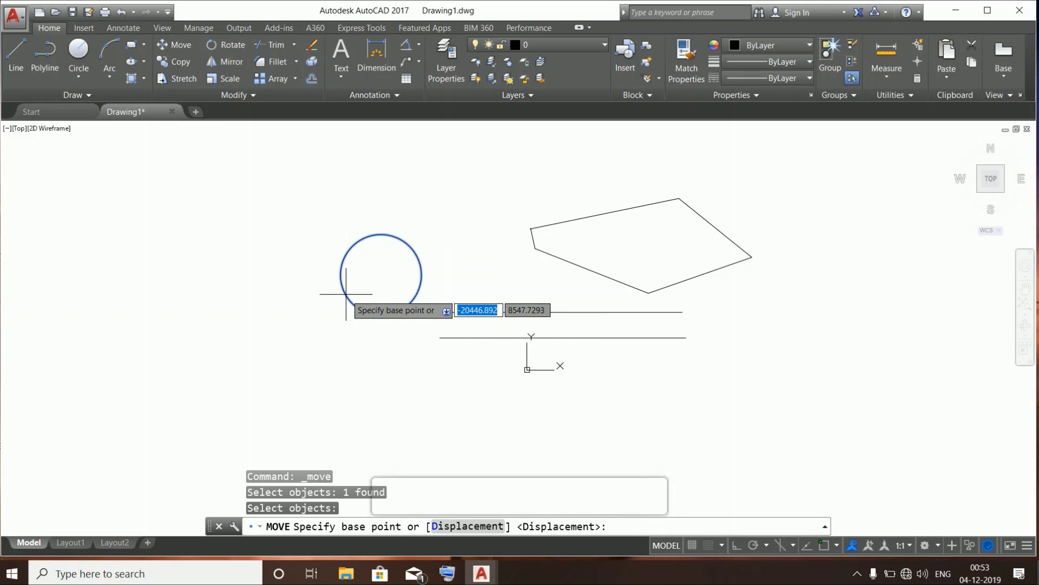
pyautogui.click(342, 267)
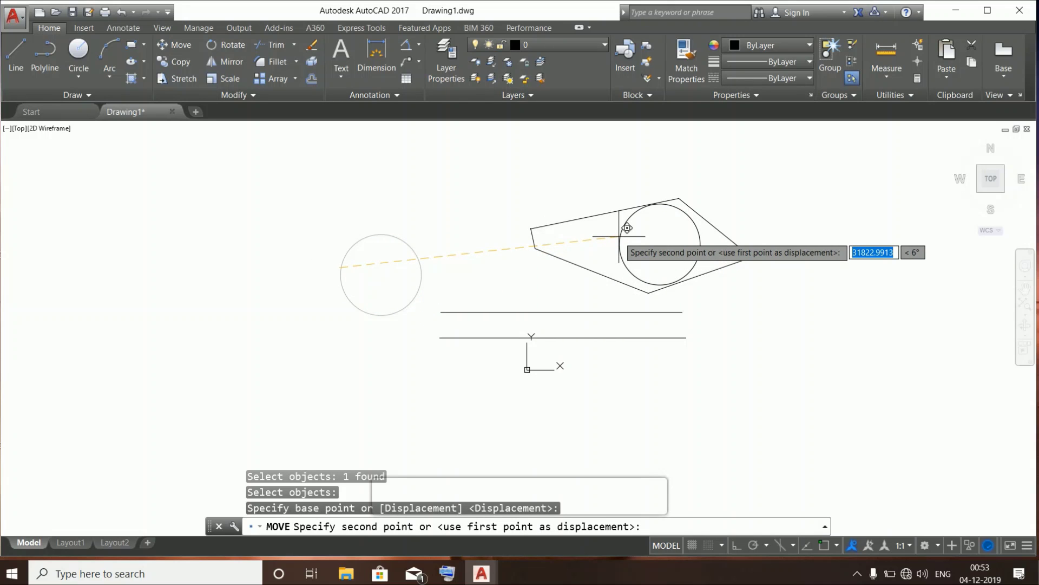
pyautogui.click(619, 236)
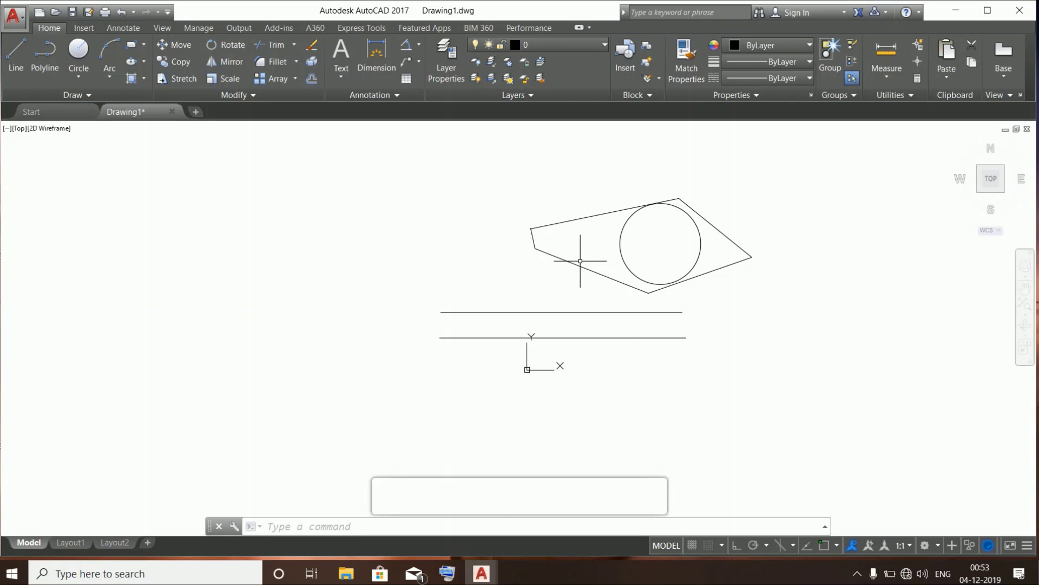
# Move the five-sided polyline by its lower-left corner to the empty area up and to the left of the two lines
pyautogui.write('m')
pyautogui.press('Return')
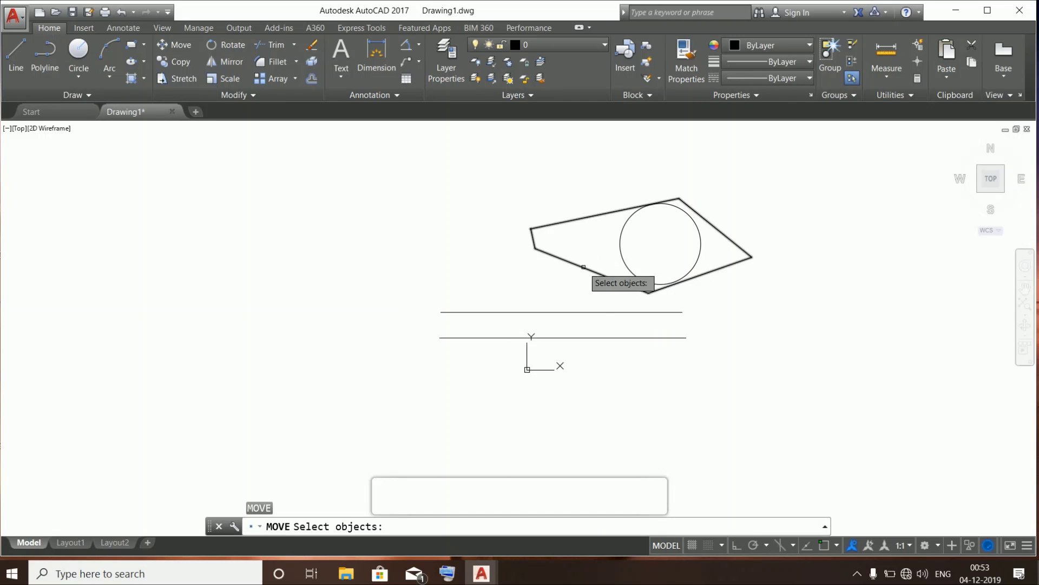
pyautogui.click(590, 269)
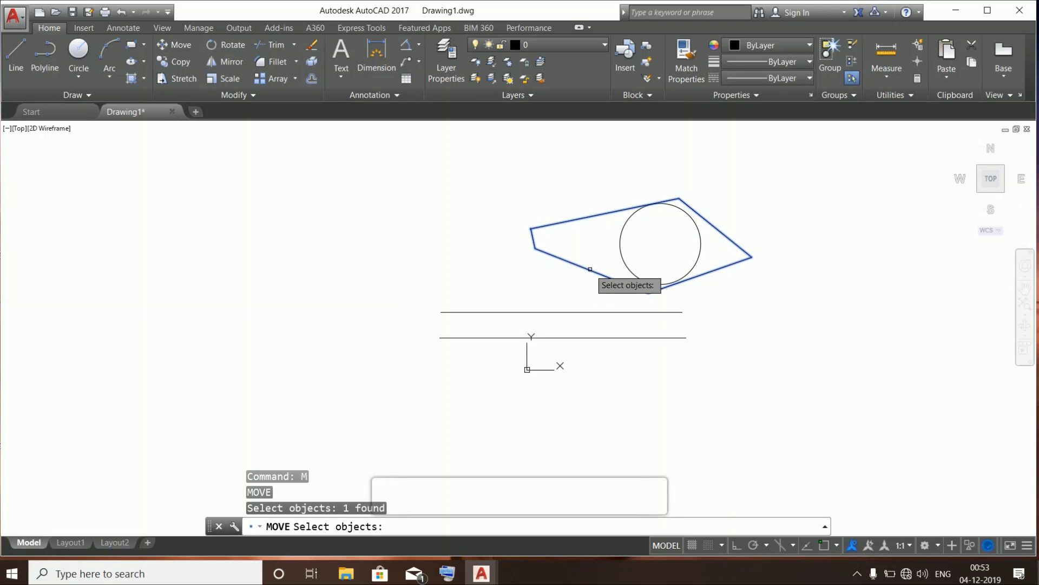
pyautogui.press('Return')
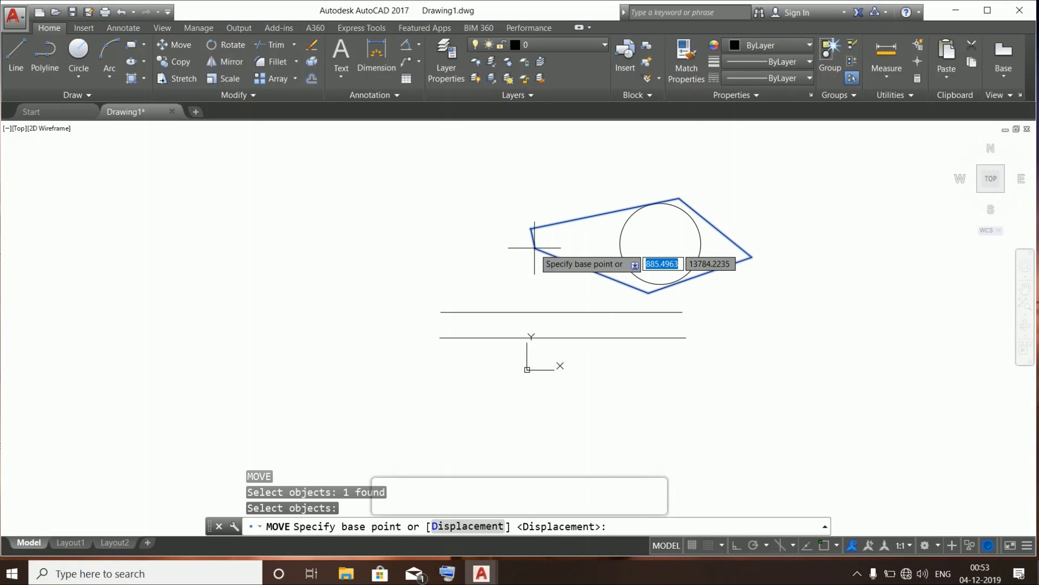
pyautogui.click(535, 248)
pyautogui.click(172, 262)
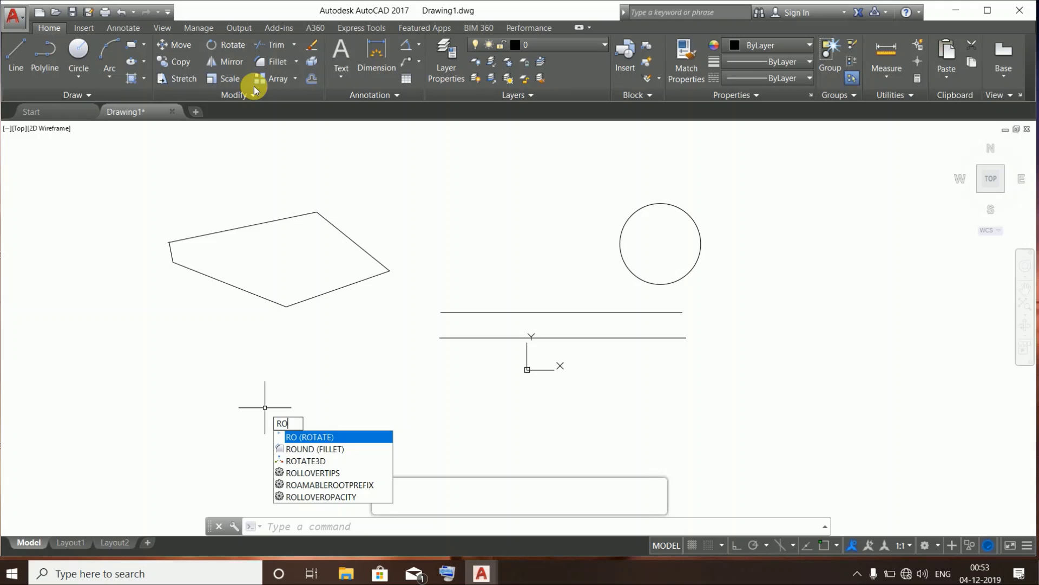
# Rotate the five-sided polygon freehand about its rightmost vertex so that it stands upright
pyautogui.press('Return')
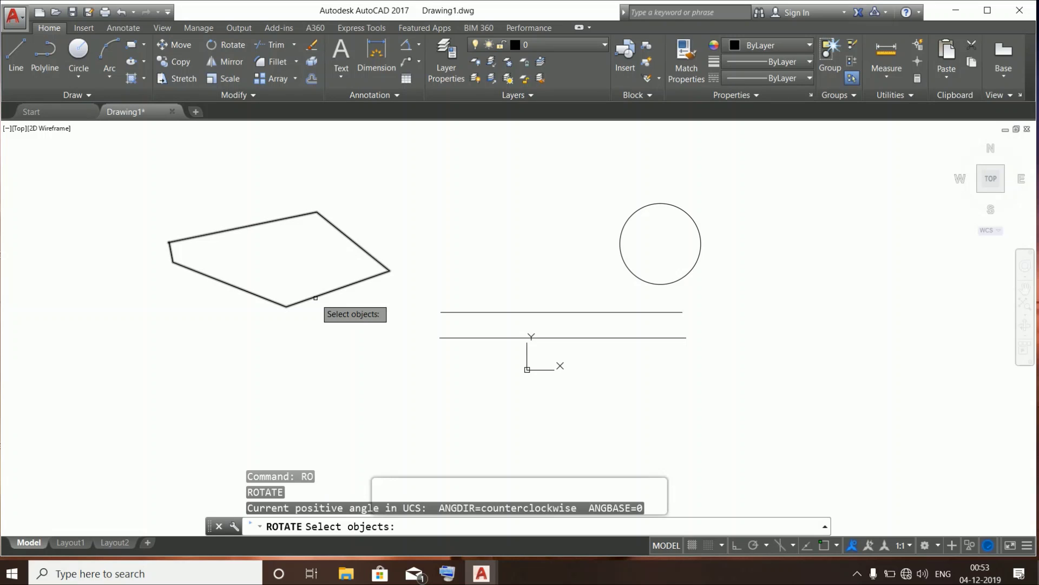
pyautogui.click(315, 297)
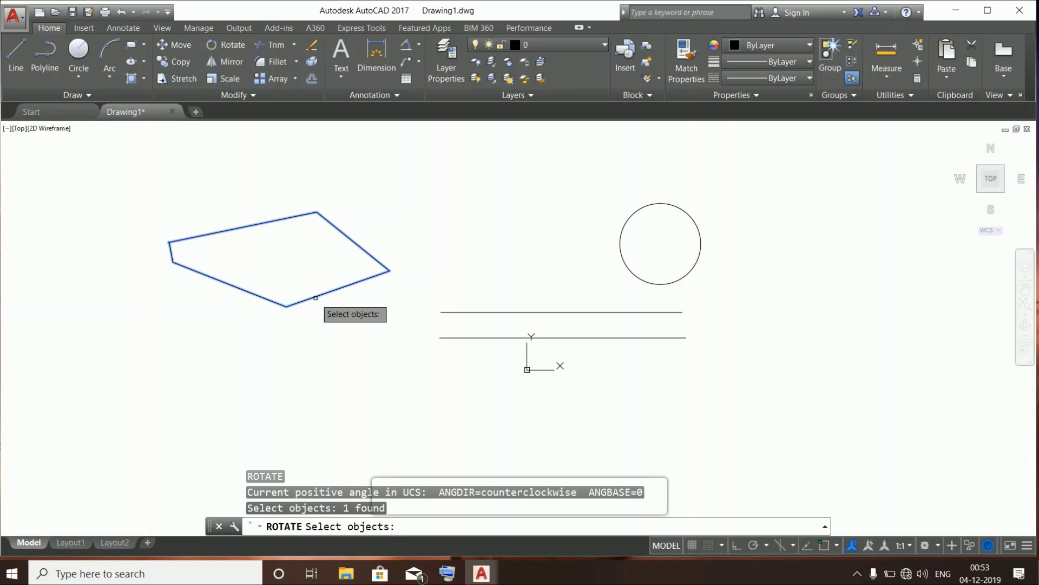
pyautogui.press('Return')
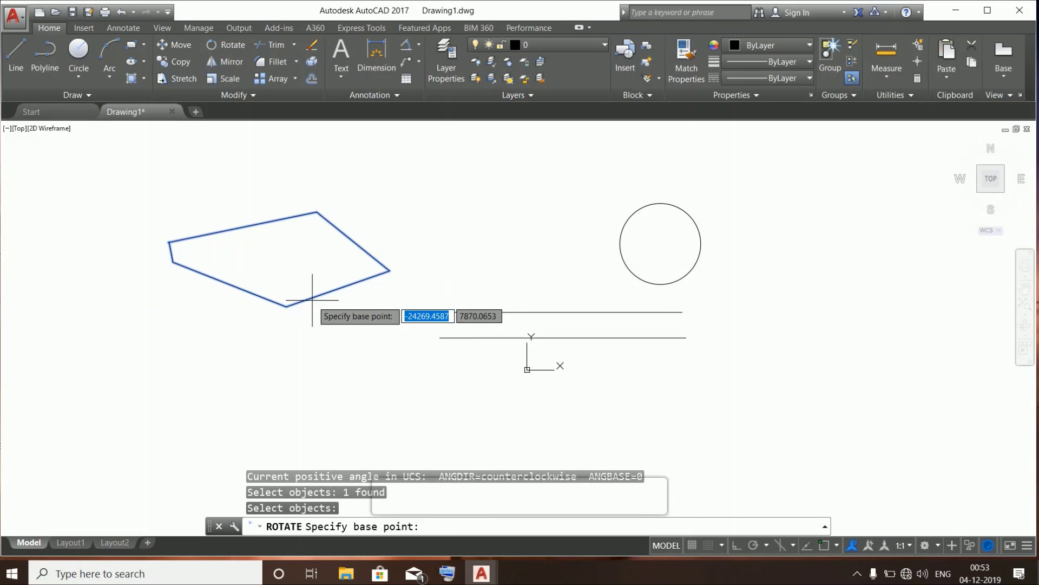
pyautogui.moveTo(313, 285); pyautogui.dragTo(324, 340, button='middle')
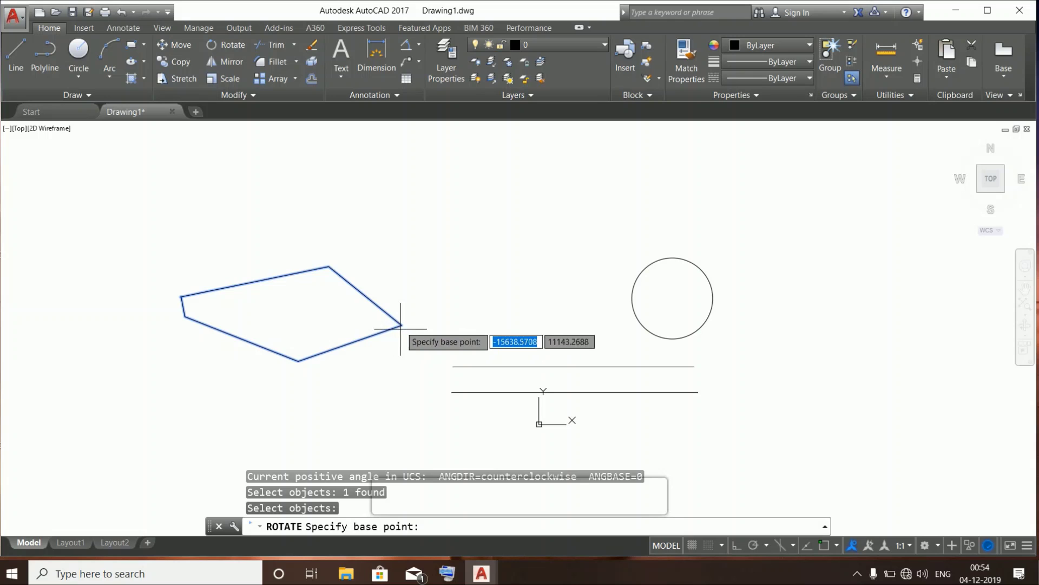
pyautogui.click(401, 325)
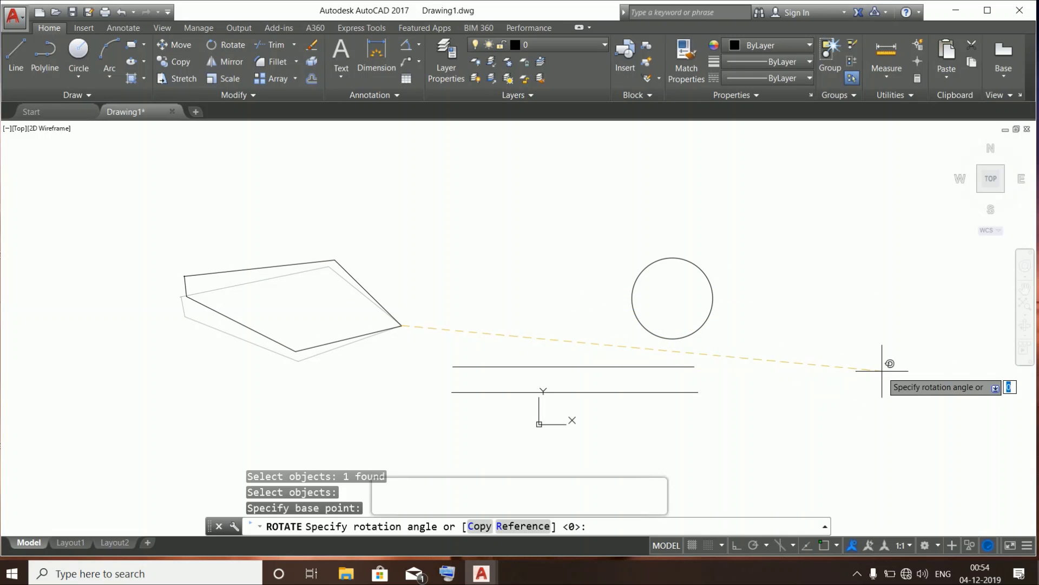
pyautogui.click(426, 353)
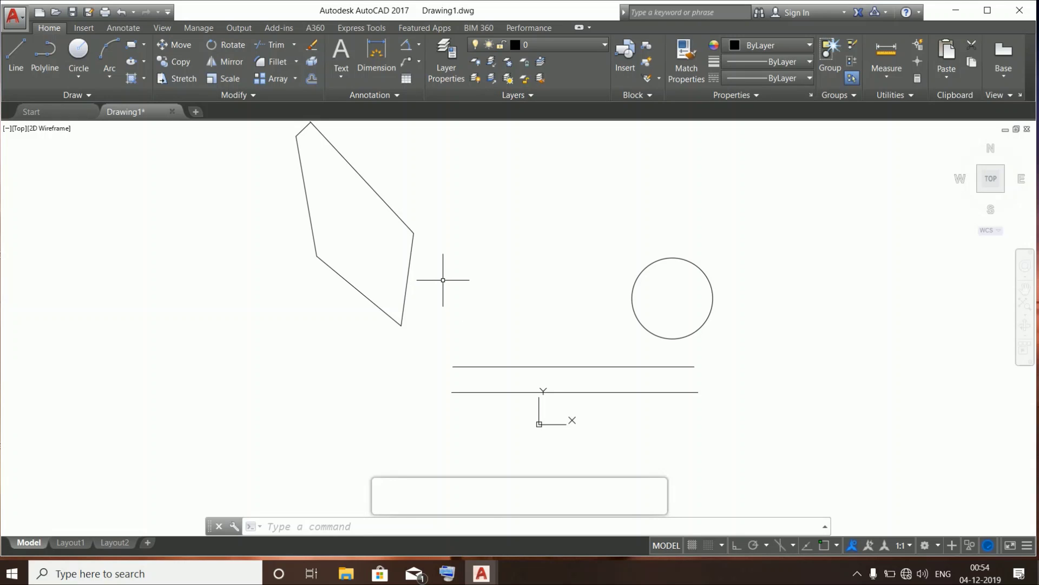
# Erase the rotated five-sided polygon from the drawing
pyautogui.write('e')
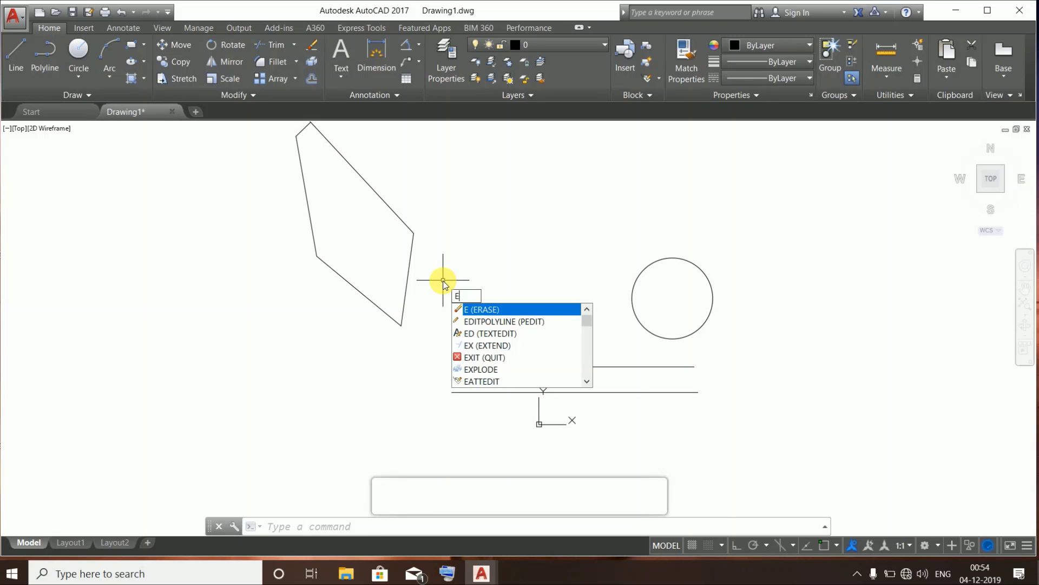
pyautogui.press('Return')
pyautogui.click(411, 253)
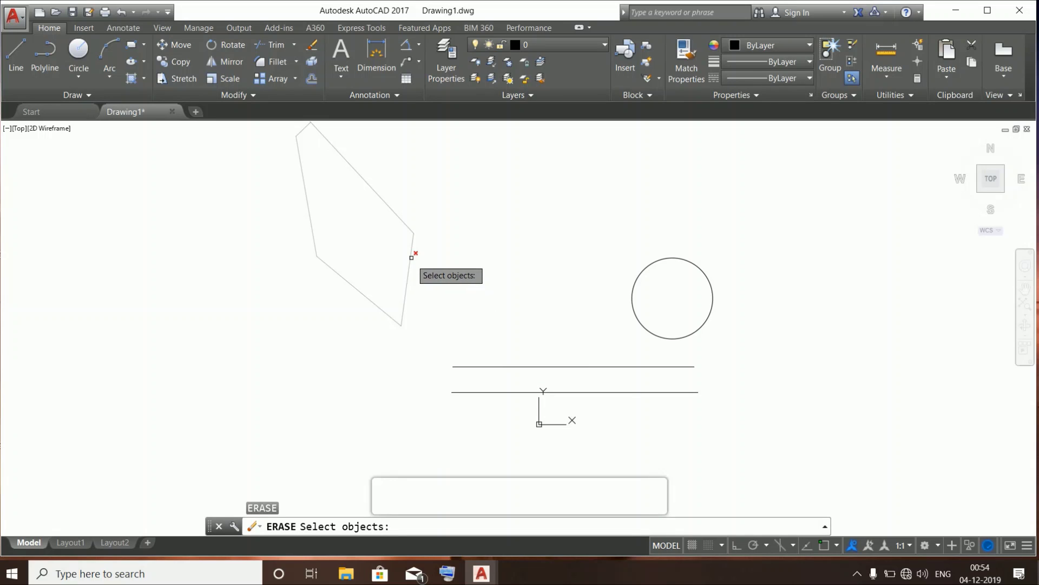
pyautogui.press('Return')
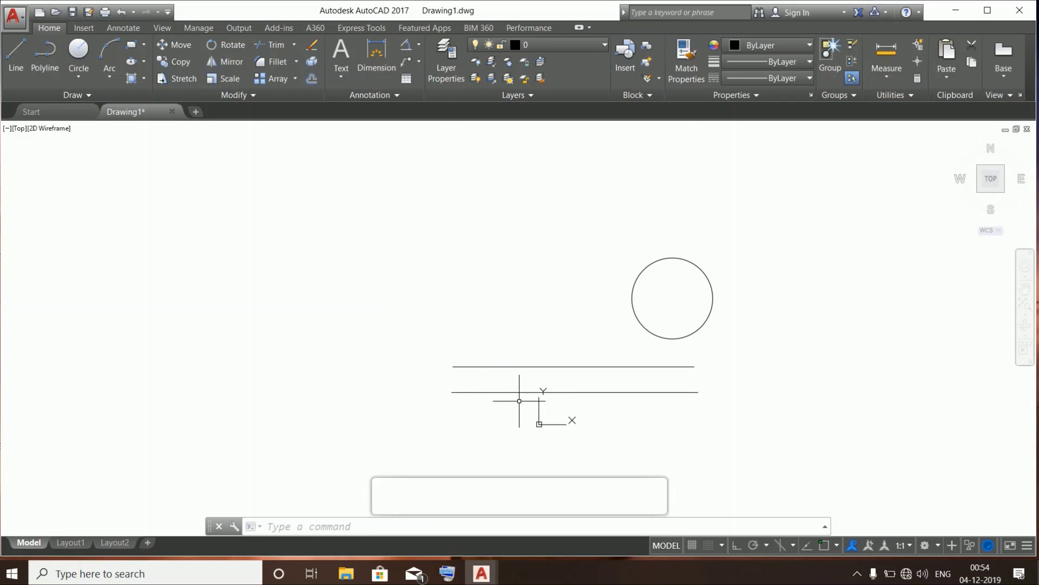
# Delete the lower horizontal line and the circle, keeping the upper horizontal line
pyautogui.click(521, 367)
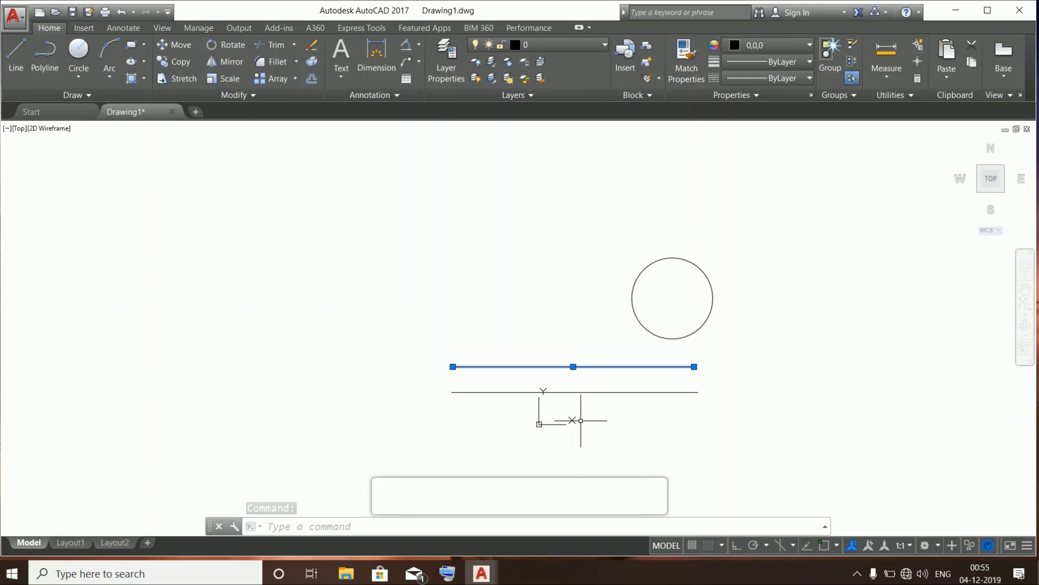
pyautogui.press('Escape')
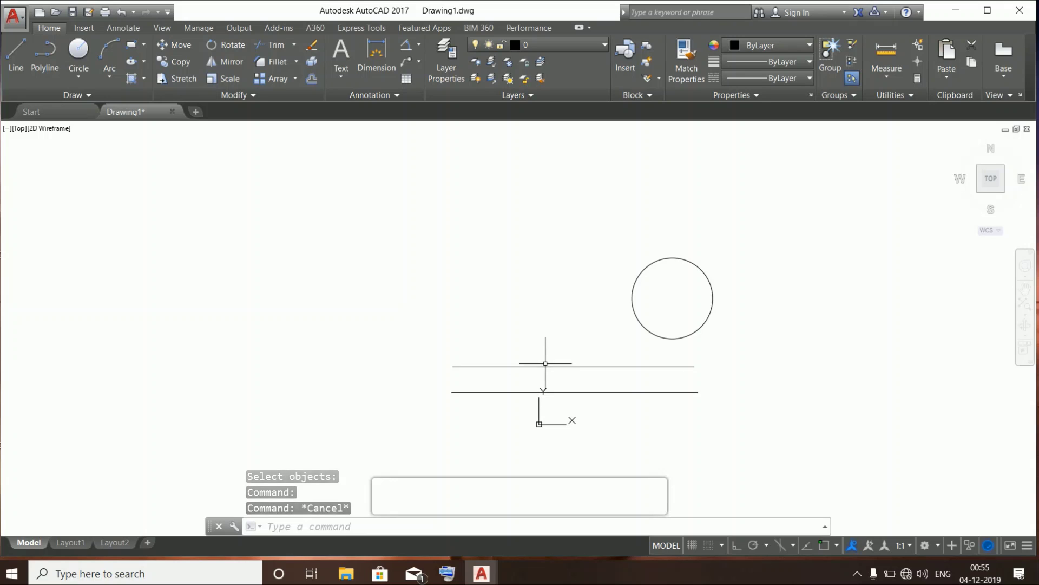
pyautogui.click(548, 391)
pyautogui.press('Delete')
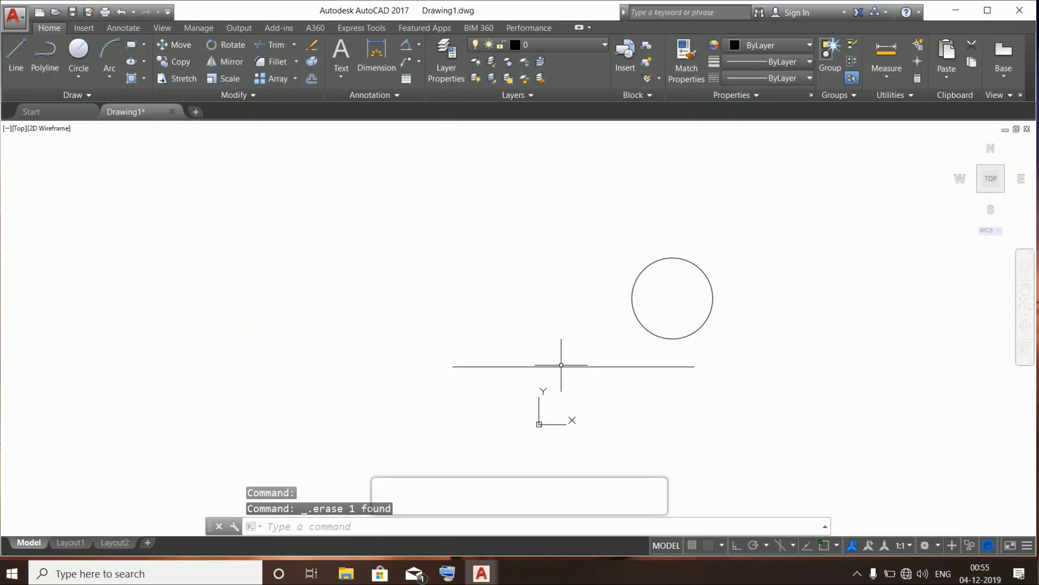
pyautogui.moveTo(813, 244)
pyautogui.mouseDown()
pyautogui.moveTo(726, 269)
pyautogui.moveTo(666, 311)
pyautogui.mouseUp()
pyautogui.press('Delete')
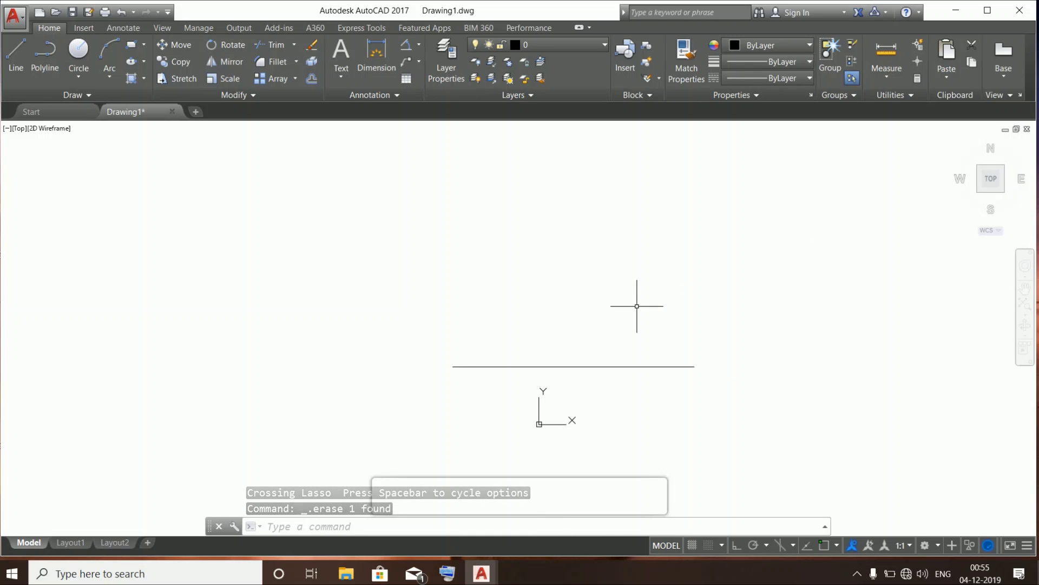
# Offset the horizontal line at a distance of 1000 with the Multiple option, placing eight copies above it
pyautogui.write('o')
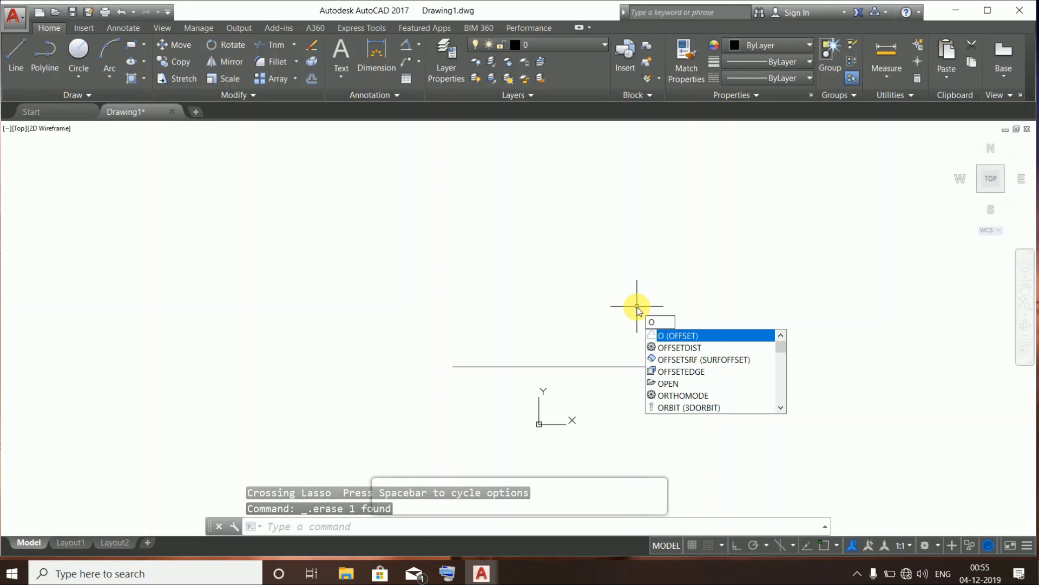
pyautogui.press('Return')
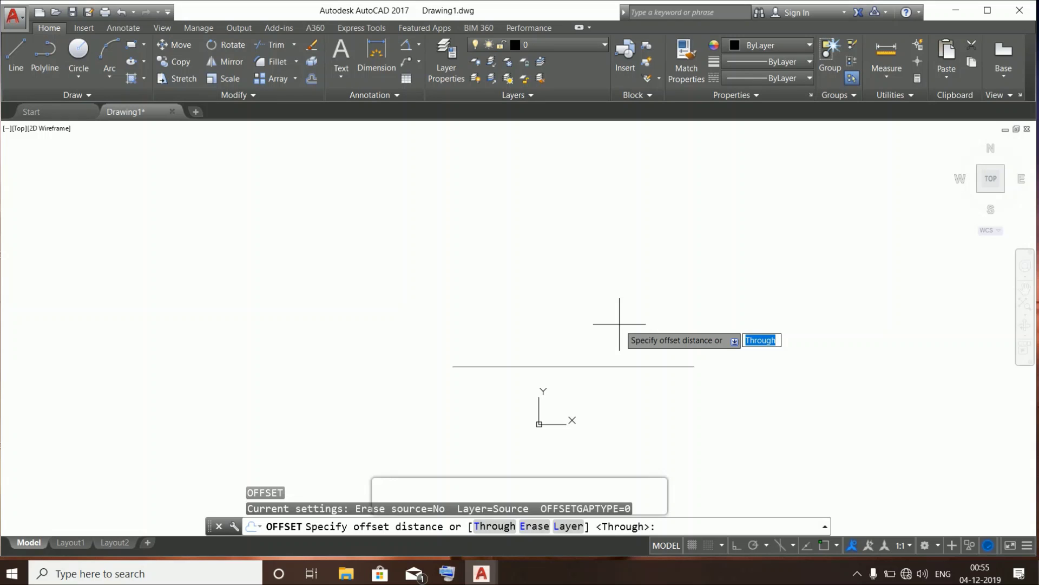
pyautogui.write('1000')
pyautogui.press('Return')
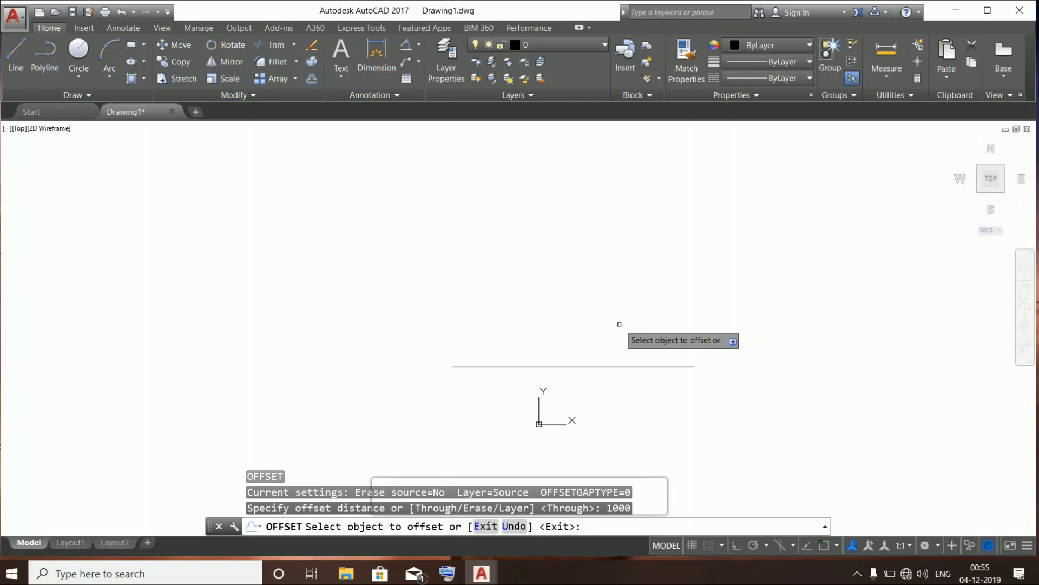
pyautogui.click(591, 366)
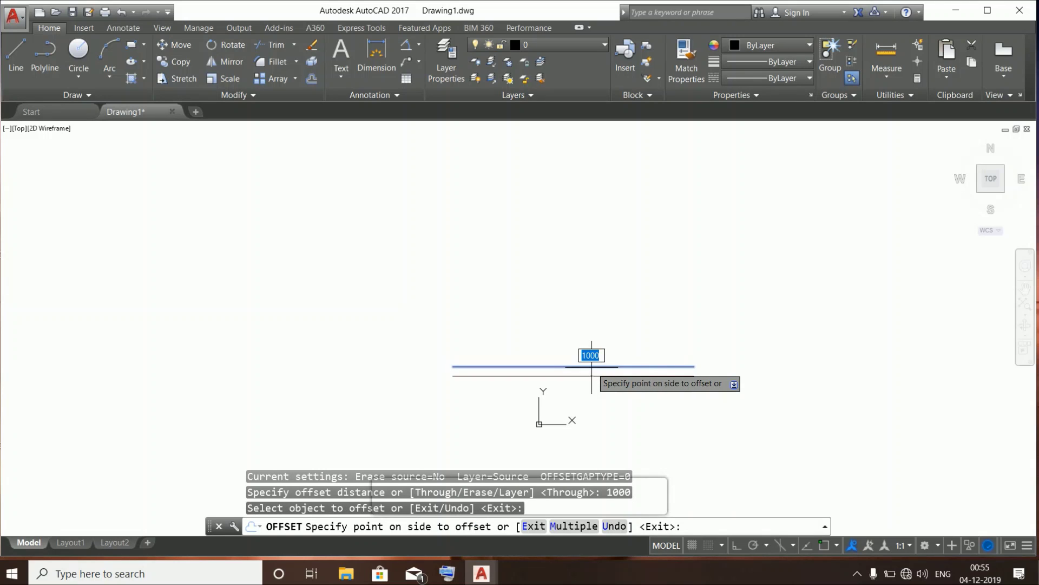
pyautogui.click(598, 374)
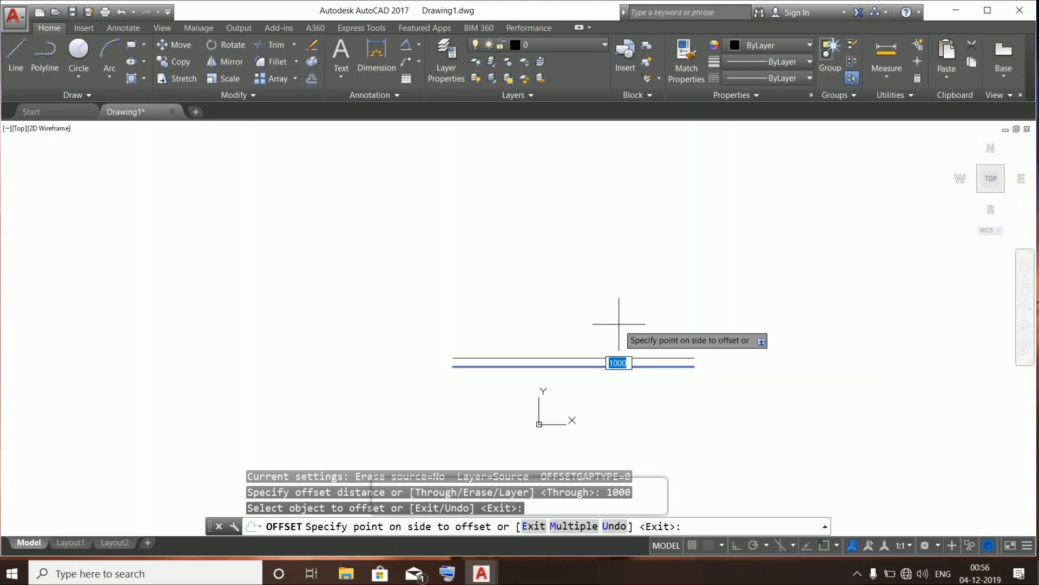
pyautogui.write('m')
pyautogui.press('Return')
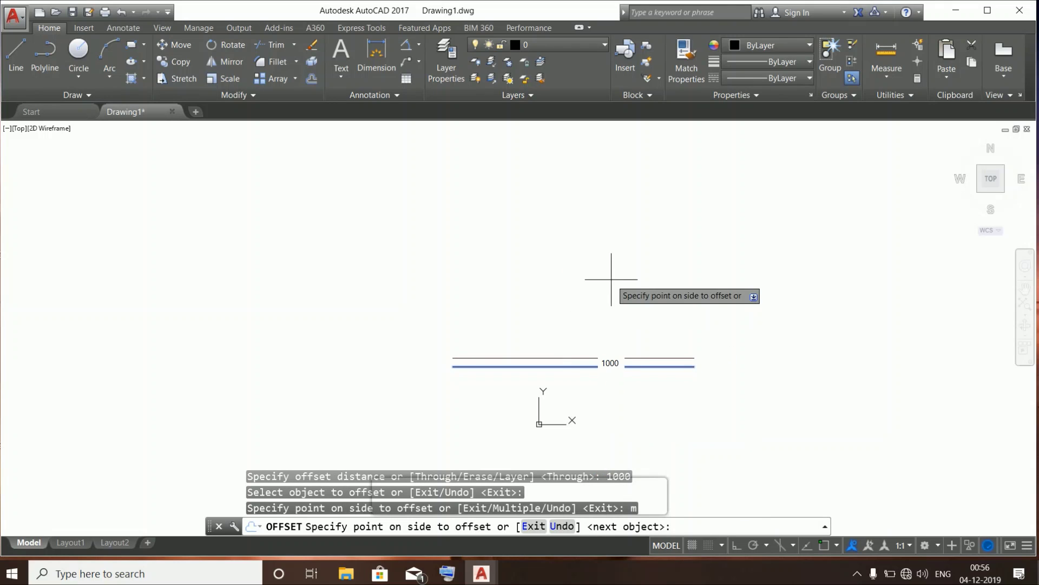
pyautogui.click(611, 296)
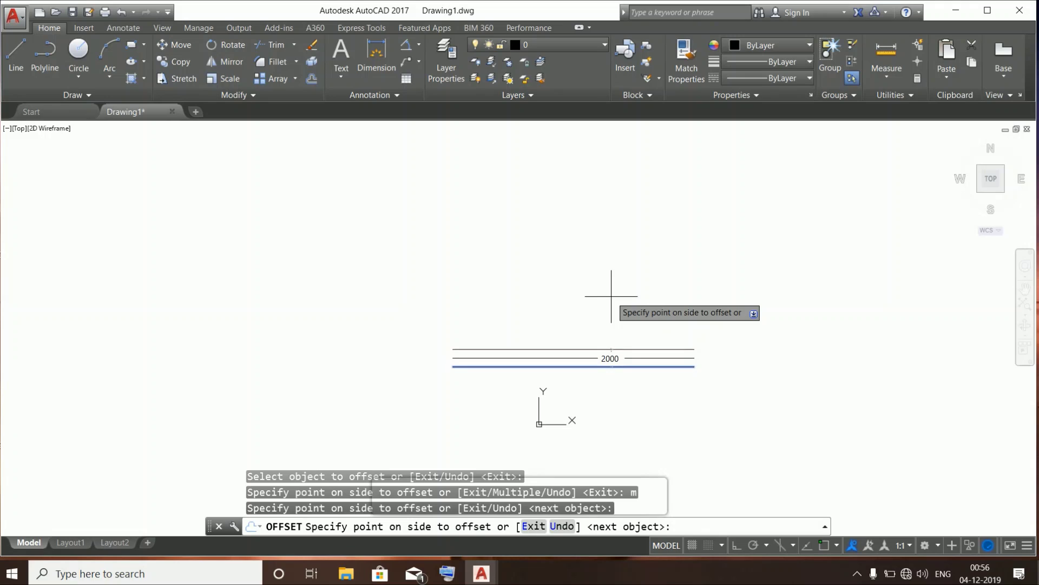
pyautogui.click(612, 295)
pyautogui.click(614, 290)
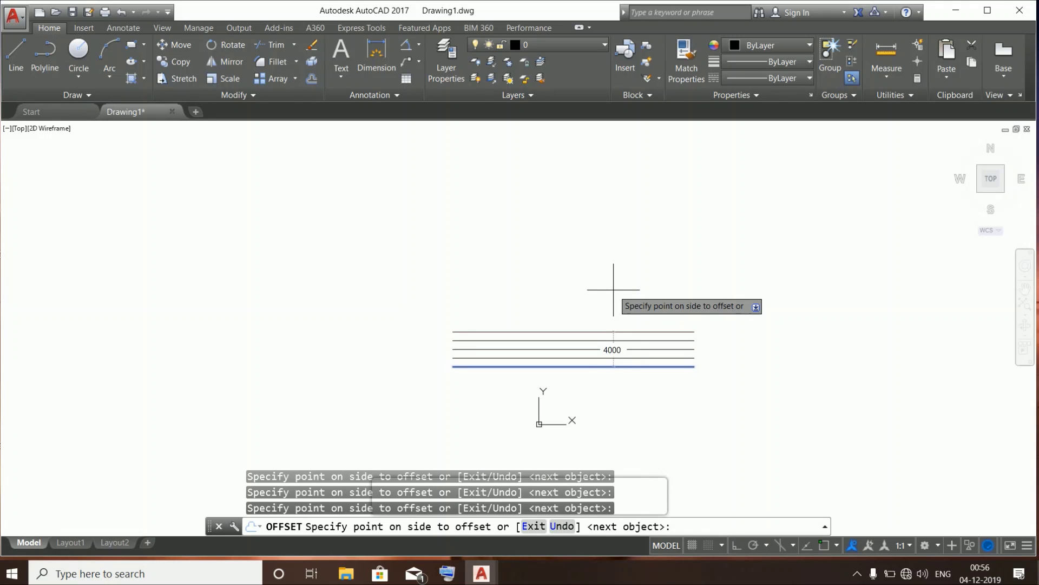
pyautogui.click(613, 289)
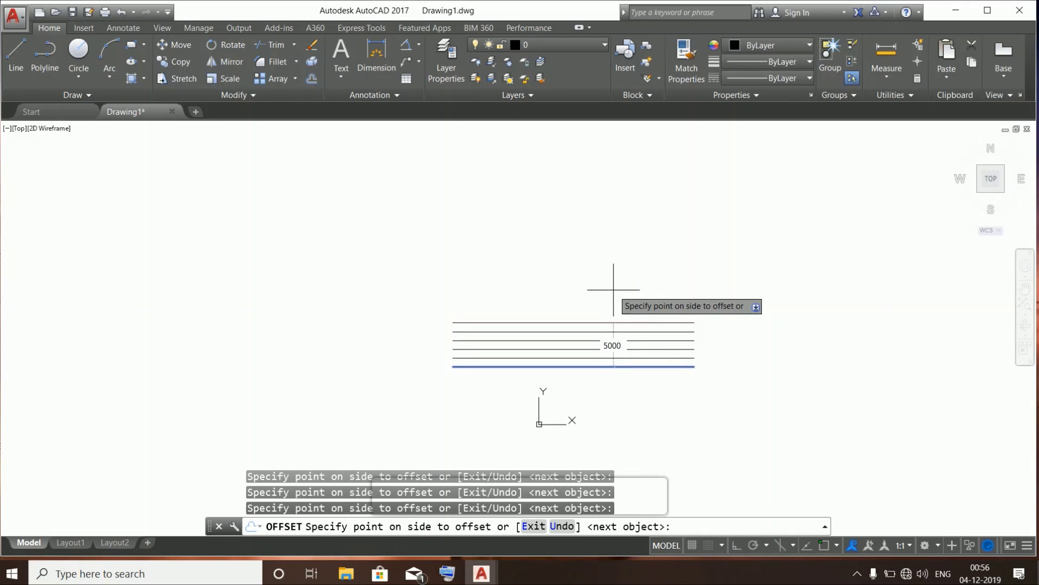
pyautogui.click(613, 290)
pyautogui.click(613, 290)
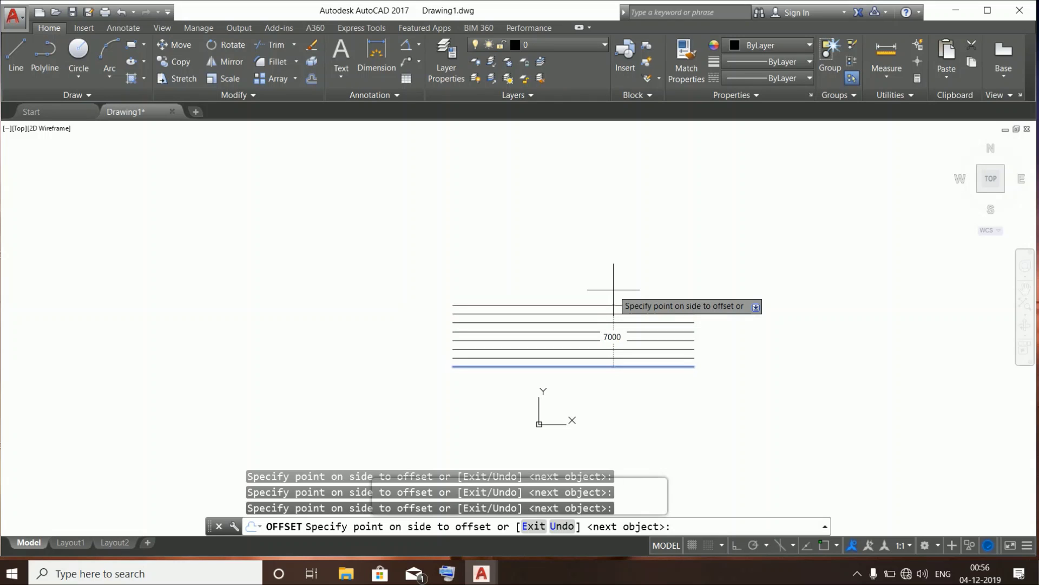
pyautogui.click(613, 290)
pyautogui.click(613, 289)
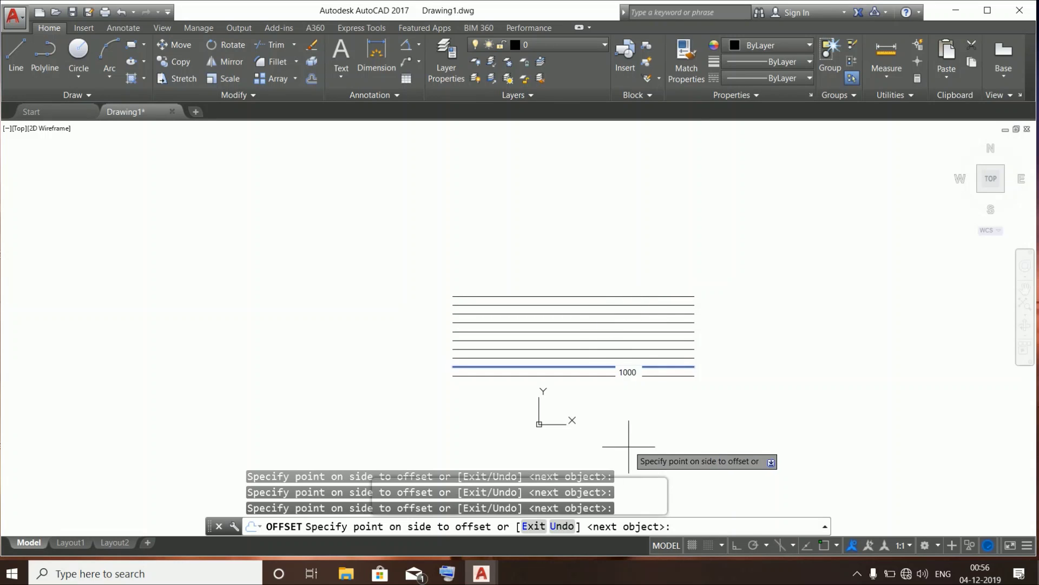
# Add four offset copies below the source line at the same spacing and end the Offset command
pyautogui.click(630, 446)
pyautogui.click(630, 447)
pyautogui.click(630, 447)
pyautogui.click(632, 448)
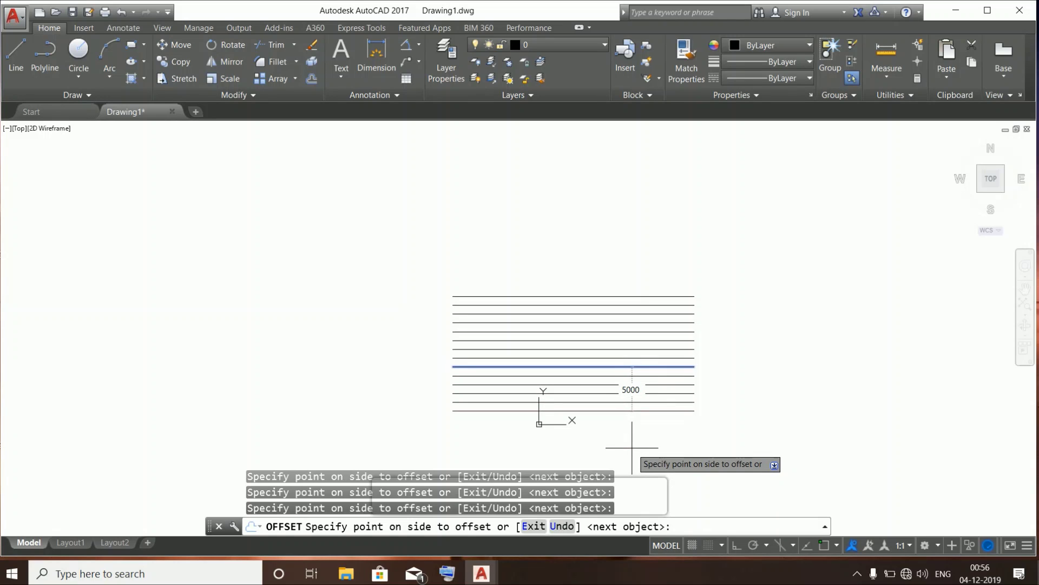
pyautogui.press('Escape')
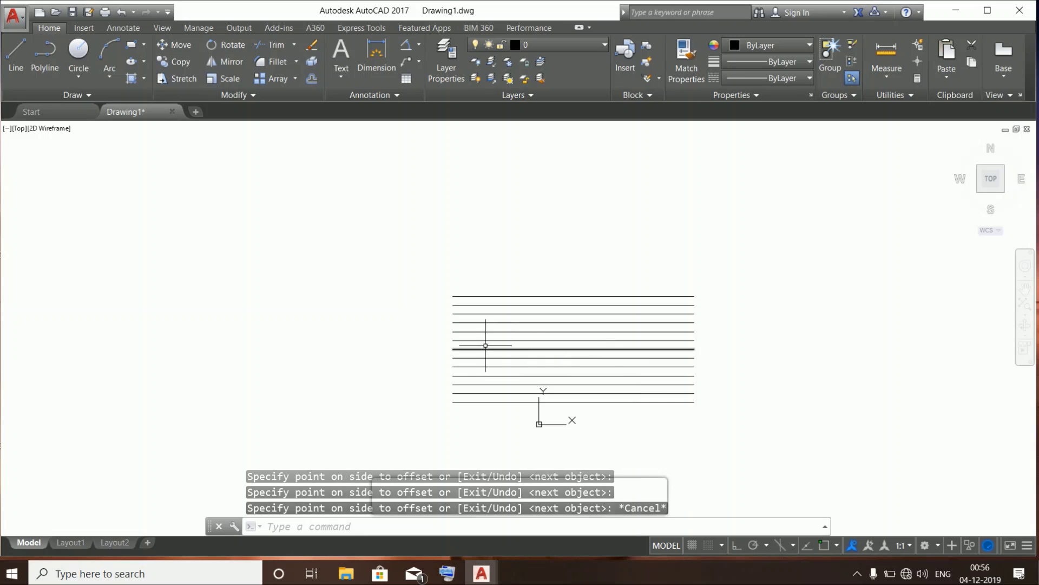
# Draw a single nearly vertical line to the left of the horizontal lines, slightly taller than the whole set
pyautogui.click(16, 54)
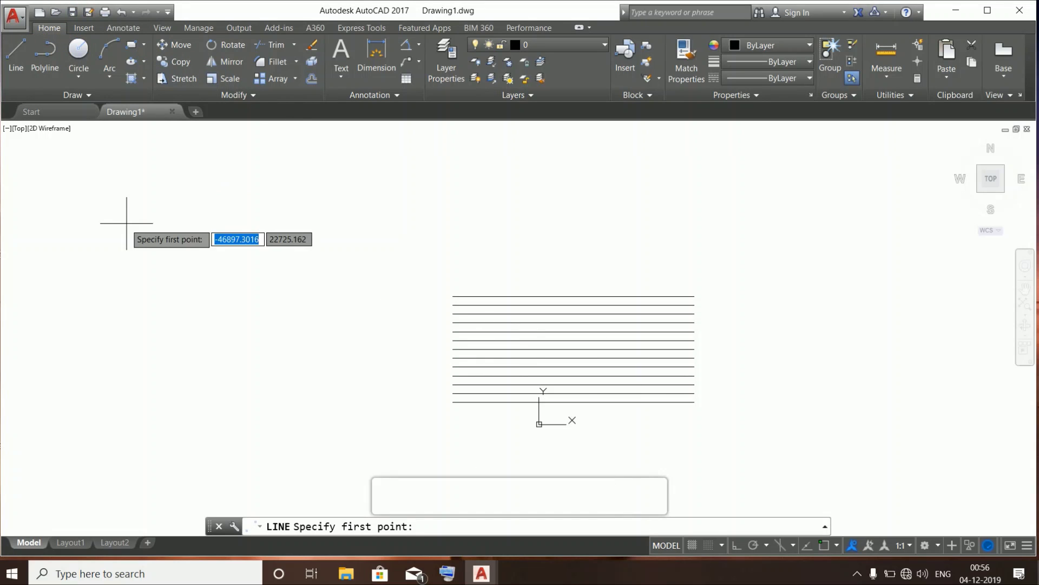
pyautogui.click(302, 238)
pyautogui.click(301, 431)
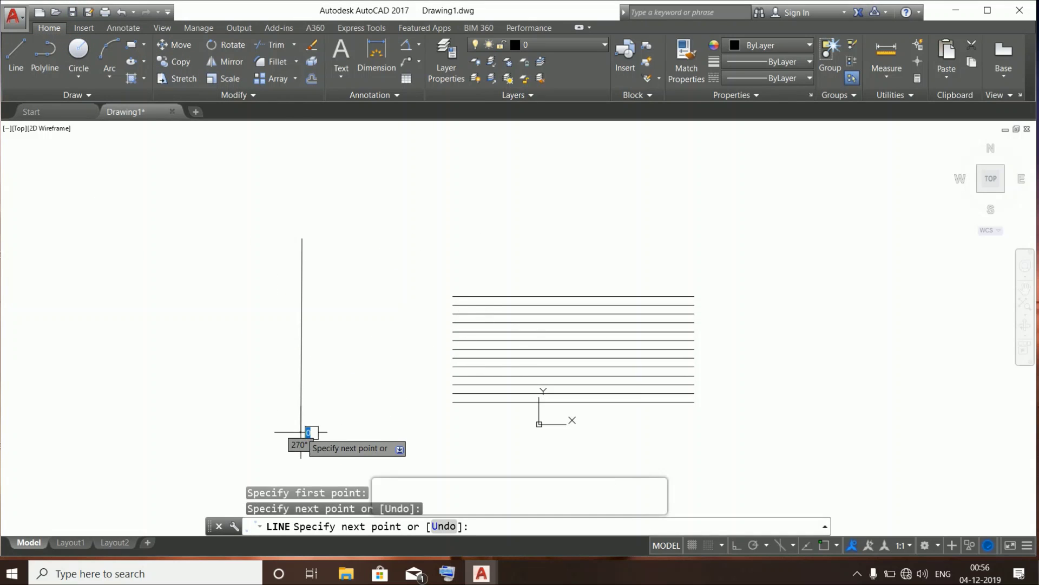
pyautogui.press('Escape')
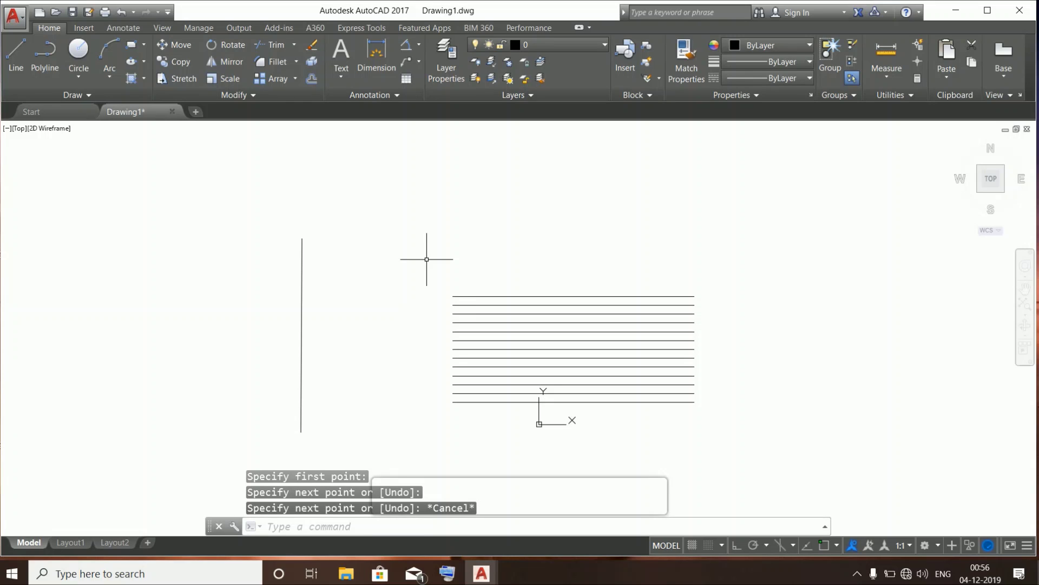
# Offset the vertical line 1000 to the right and offset that copy by the same distance to the right
pyautogui.write('o')
pyautogui.press('Return')
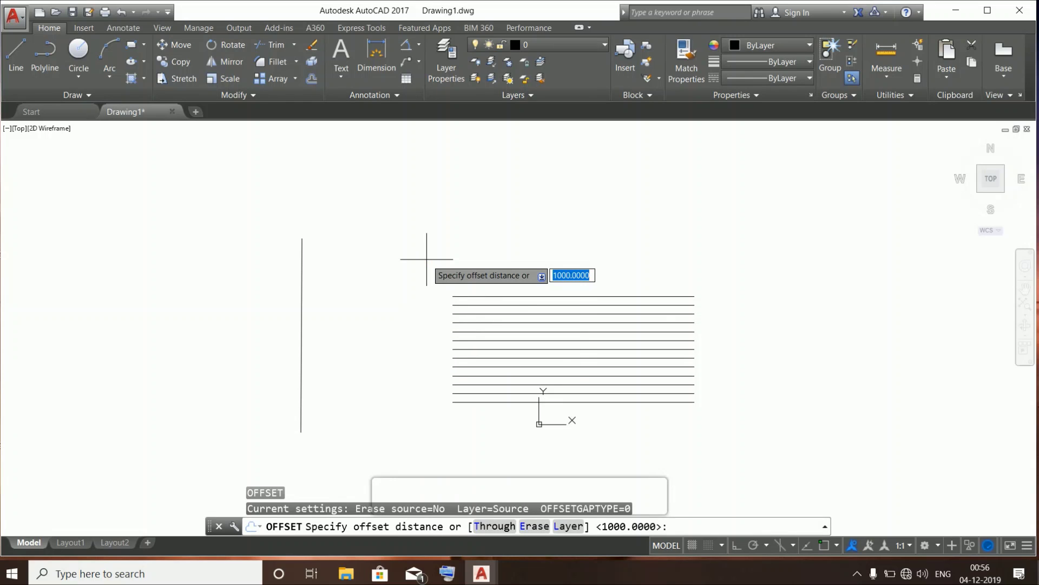
pyautogui.press('BackSpace')
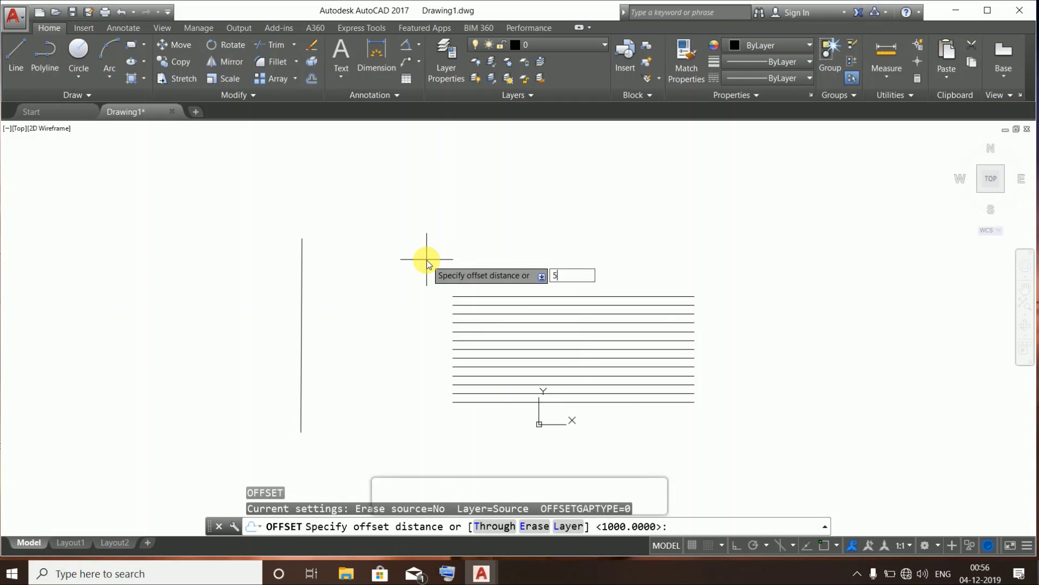
pyautogui.write('1000')
pyautogui.press('Return')
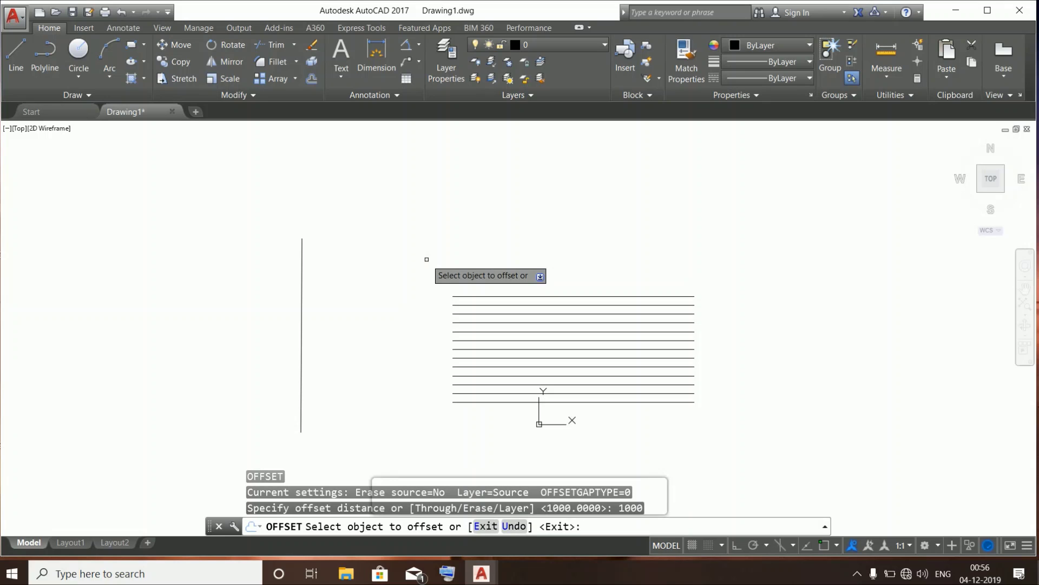
pyautogui.click(301, 316)
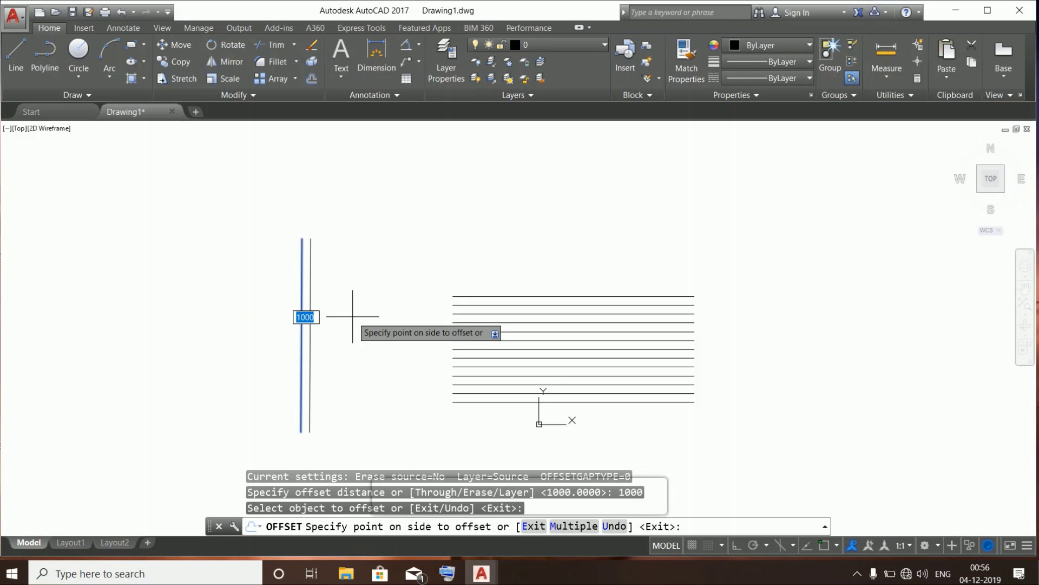
pyautogui.click(353, 316)
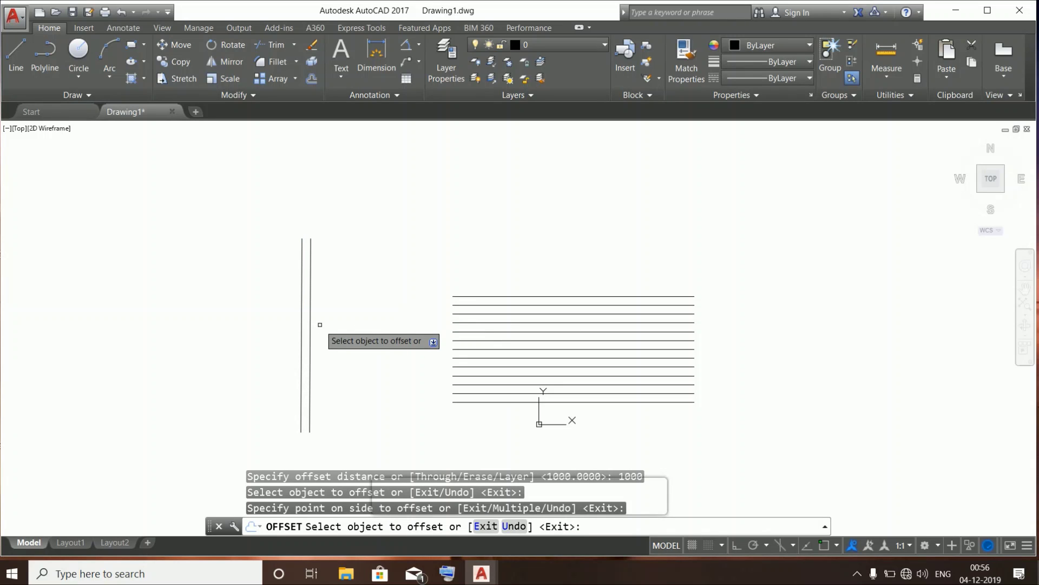
pyautogui.click(310, 287)
pyautogui.click(356, 281)
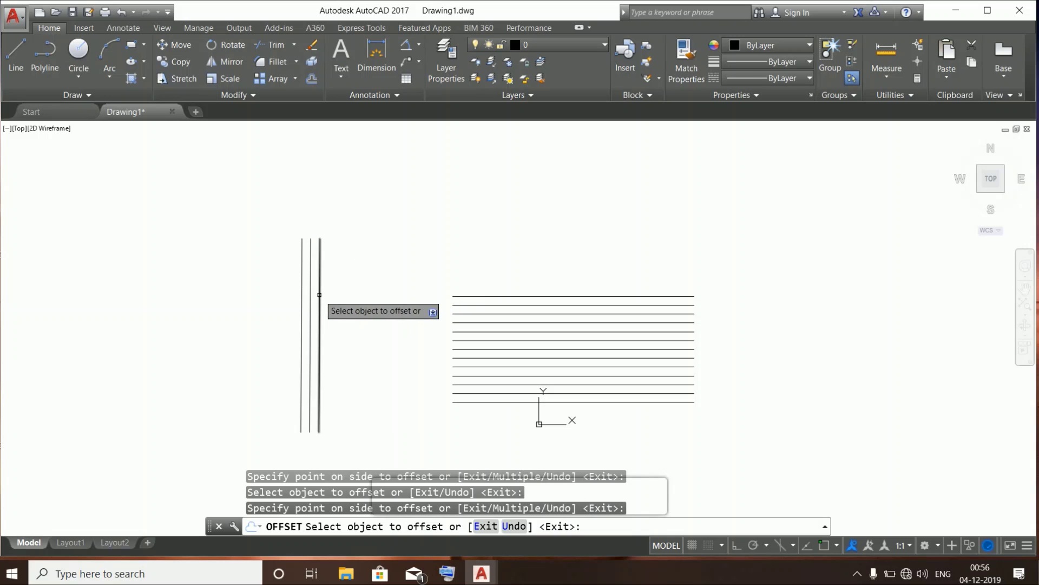
# Add two more vertical lines, each offset 1000 to the right of the last copy, and end the Offset command
pyautogui.click(319, 294)
pyautogui.click(336, 302)
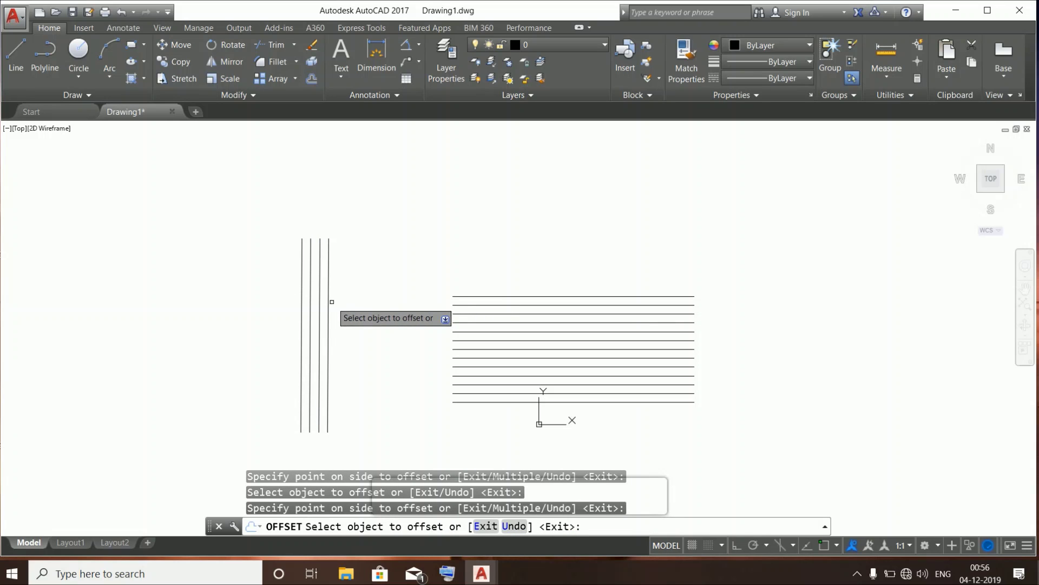
pyautogui.click(329, 305)
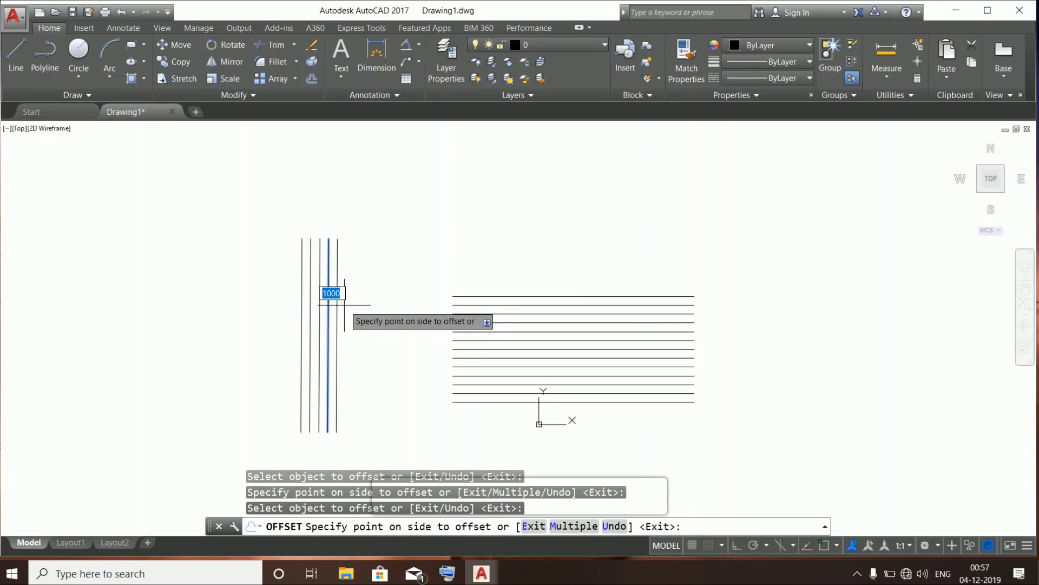
pyautogui.click(346, 305)
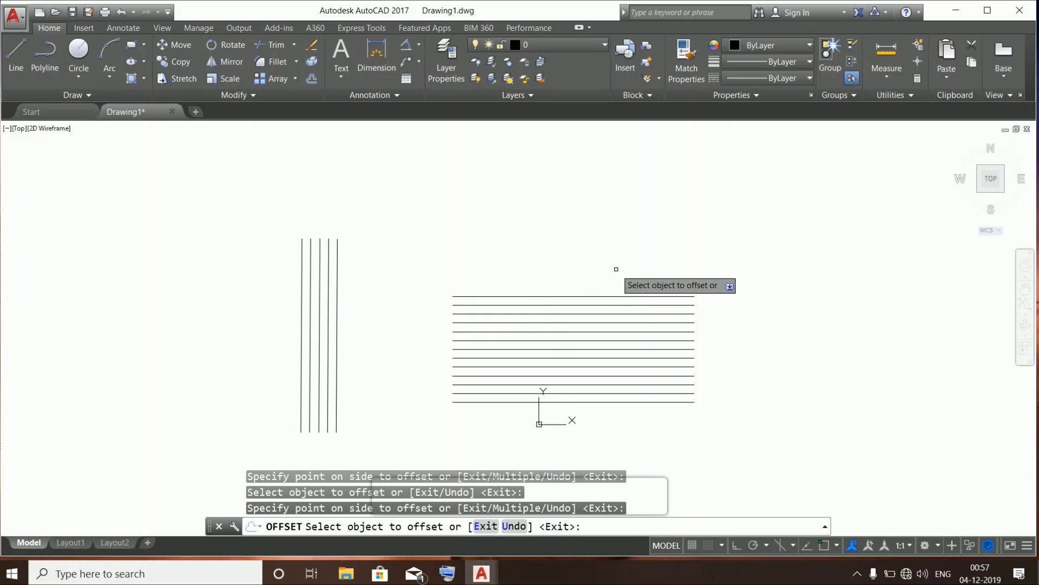
pyautogui.press('Escape')
pyautogui.moveTo(630, 265)
pyautogui.mouseDown()
pyautogui.moveTo(473, 460)
pyautogui.moveTo(309, 437)
pyautogui.mouseUp()
pyautogui.moveTo(837, 325)
pyautogui.mouseDown()
pyautogui.moveTo(817, 422)
pyautogui.moveTo(747, 457)
pyautogui.mouseUp()
pyautogui.press('Escape')
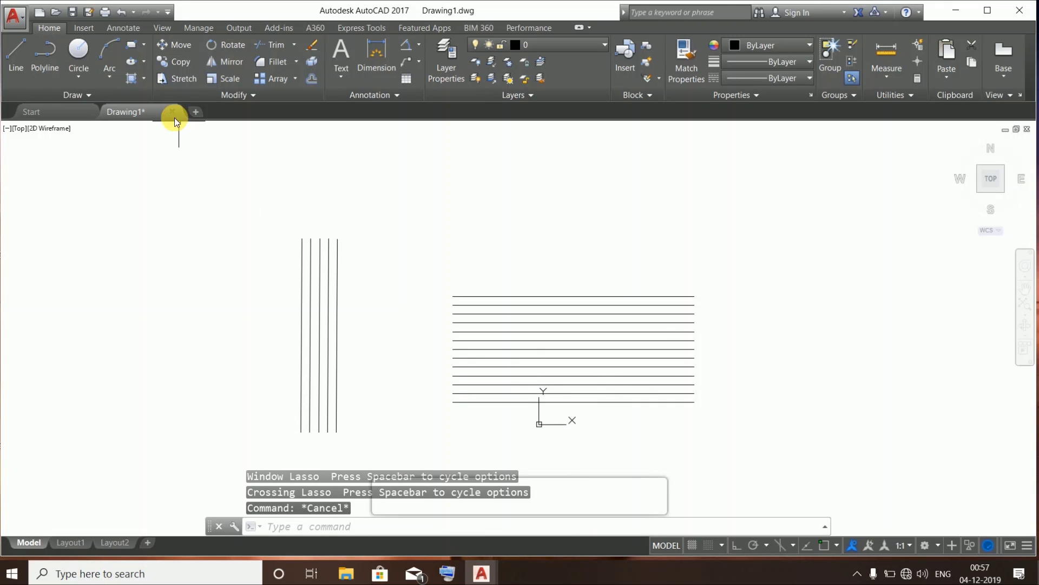
# Draw a single nearly vertical line crossing all the horizontal lines near their middle, extending past the top and bottom ones
pyautogui.click(16, 54)
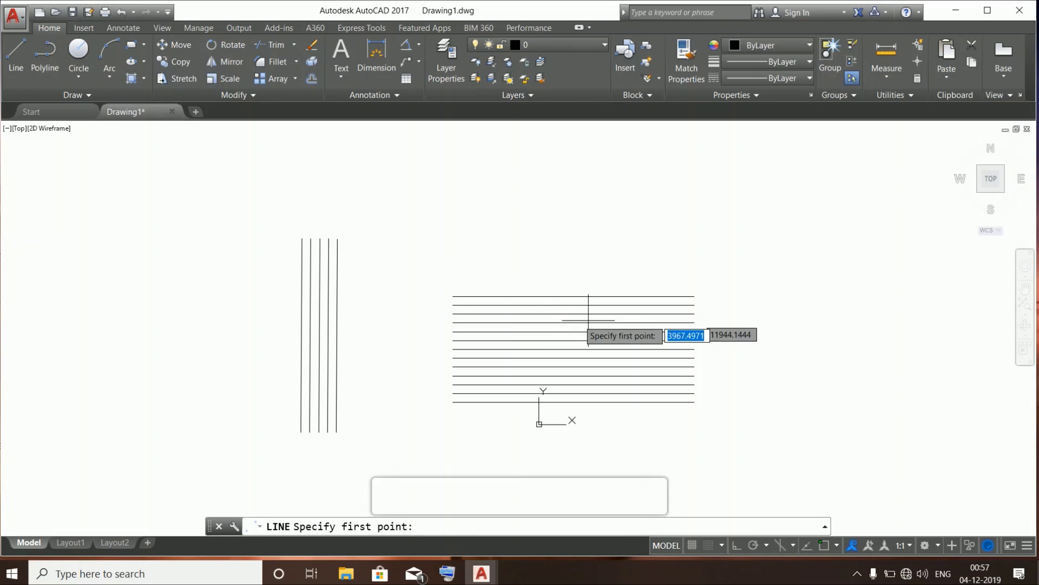
pyautogui.click(548, 264)
pyautogui.click(551, 443)
pyautogui.press('Escape')
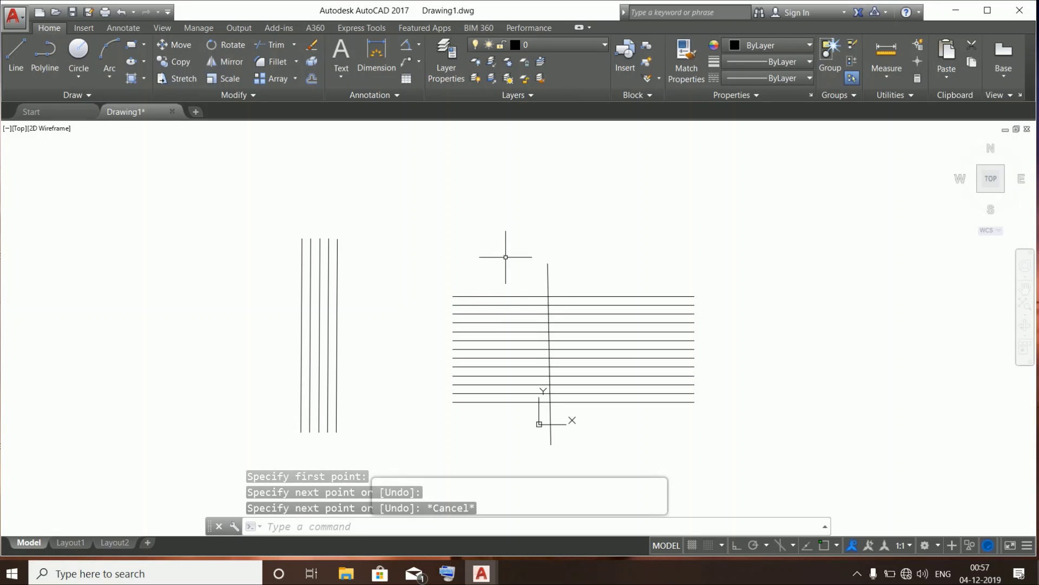
pyautogui.click(526, 296)
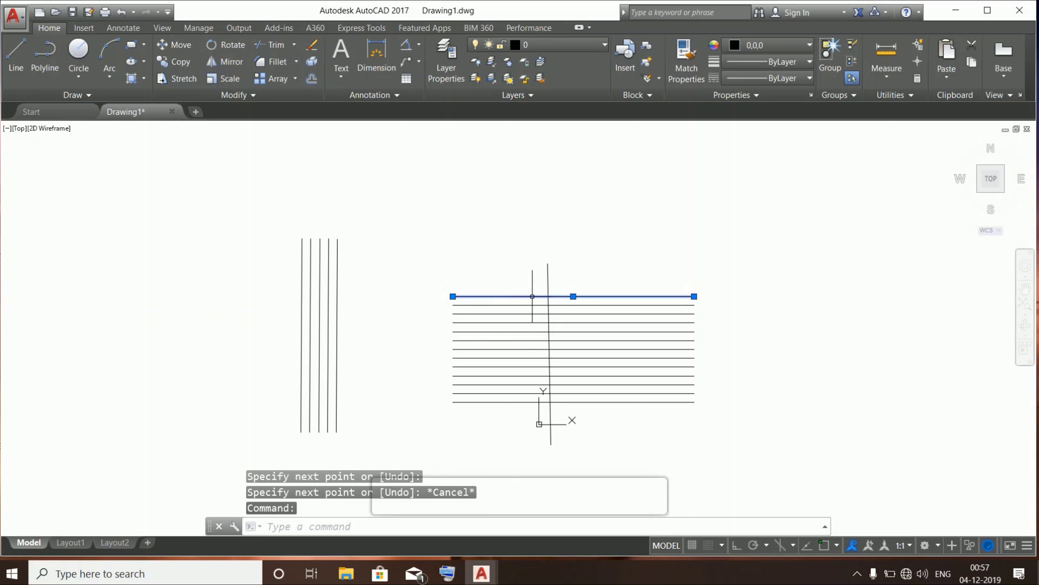
pyautogui.press('Escape')
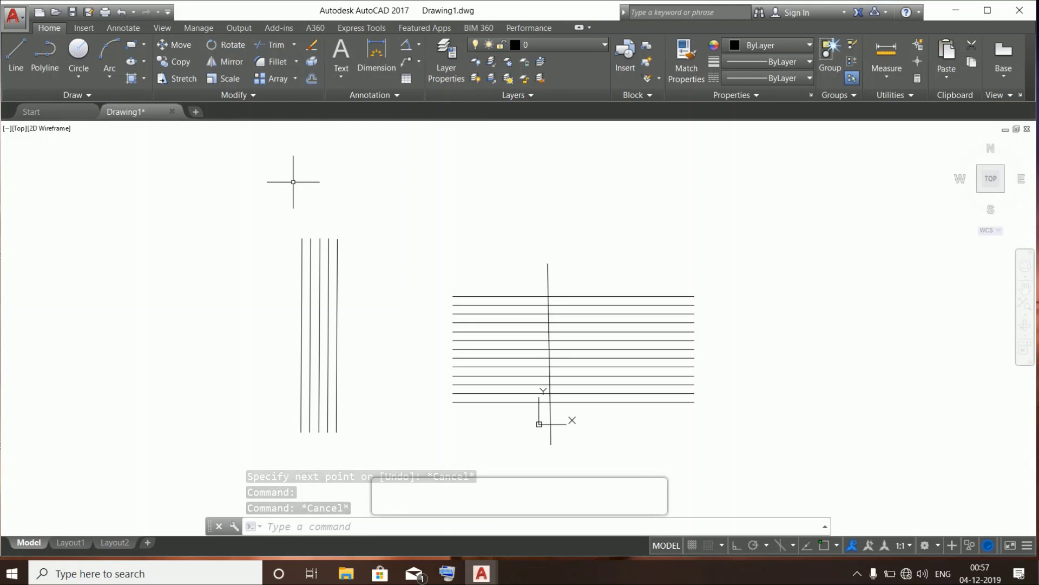
# Trim the left portions of the top two horizontal lines, using the crossing vertical line as the cutting edge
pyautogui.write('tr')
pyautogui.press('Return')
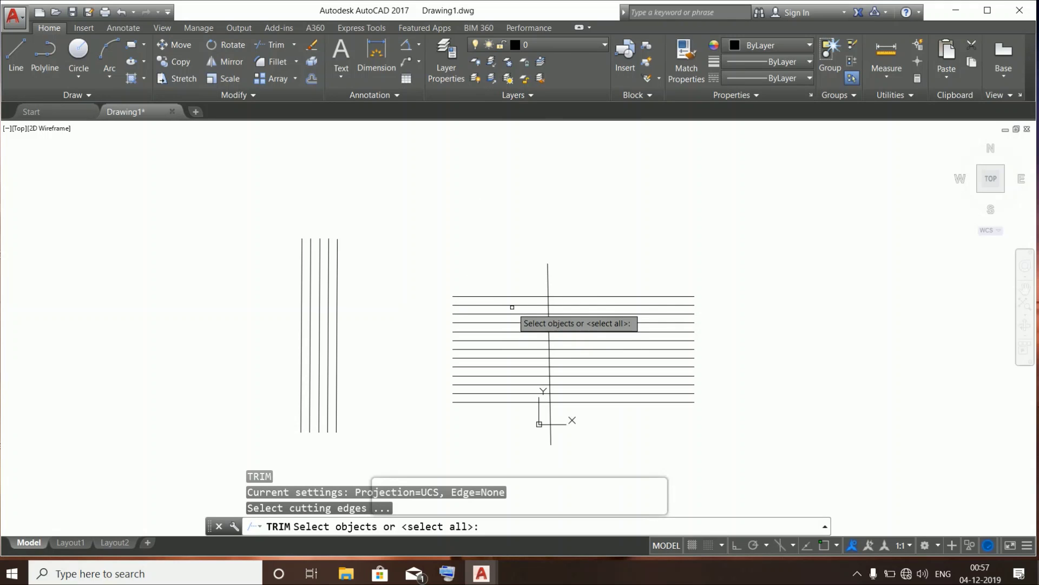
pyautogui.click(548, 274)
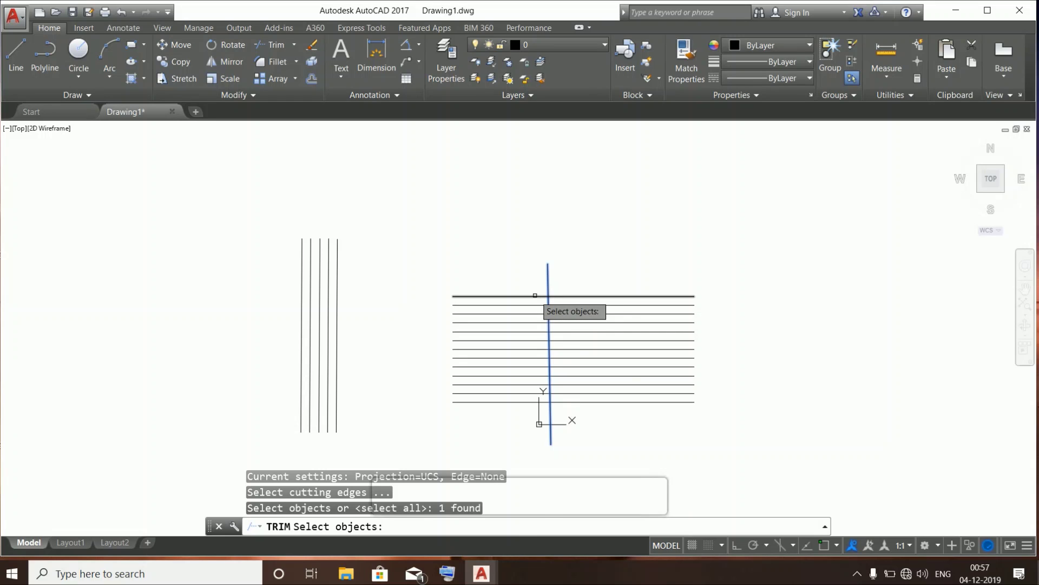
pyautogui.press('Return')
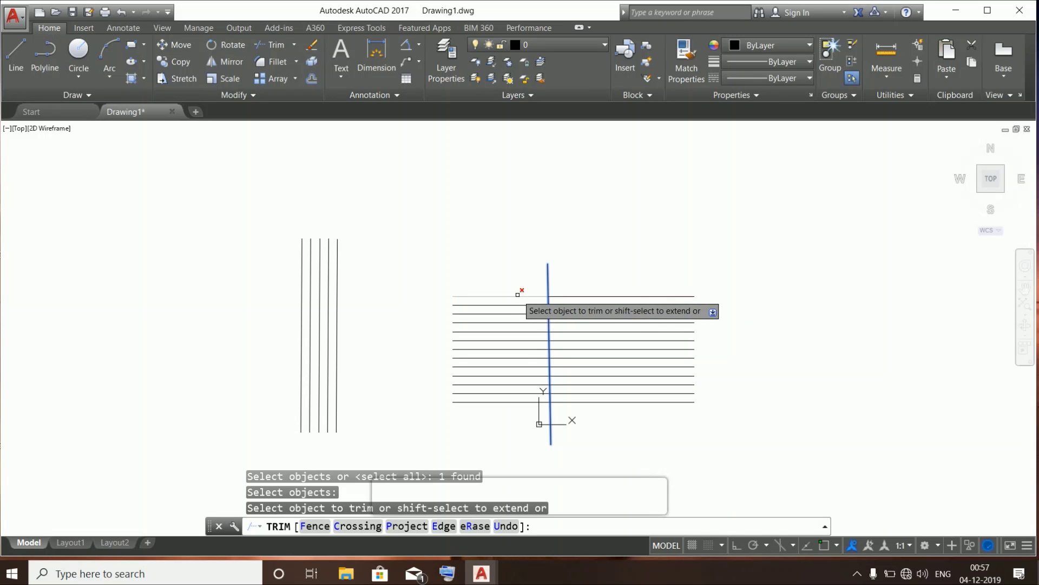
pyautogui.click(518, 295)
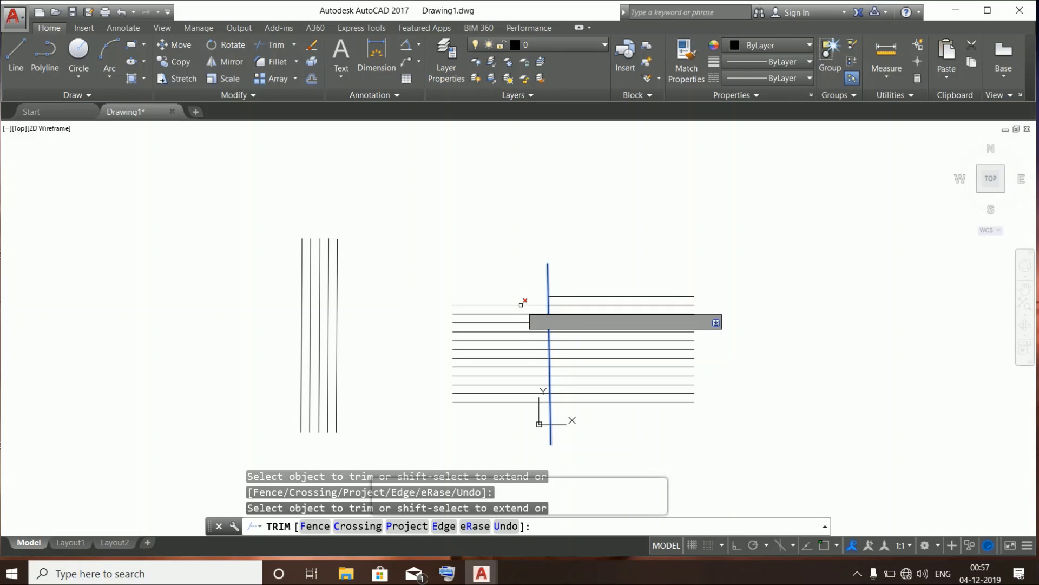
pyautogui.click(521, 305)
pyautogui.click(538, 339)
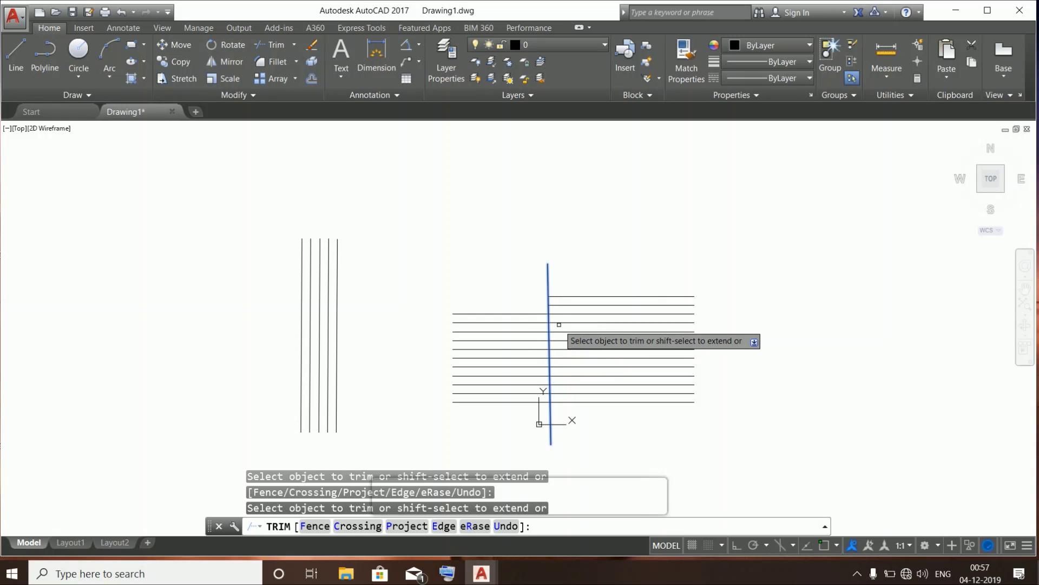
# Trim the right portions of the fourth, fifth and sixth horizontal lines at the same cutting edge and end the Trim command
pyautogui.click(559, 324)
pyautogui.click(561, 331)
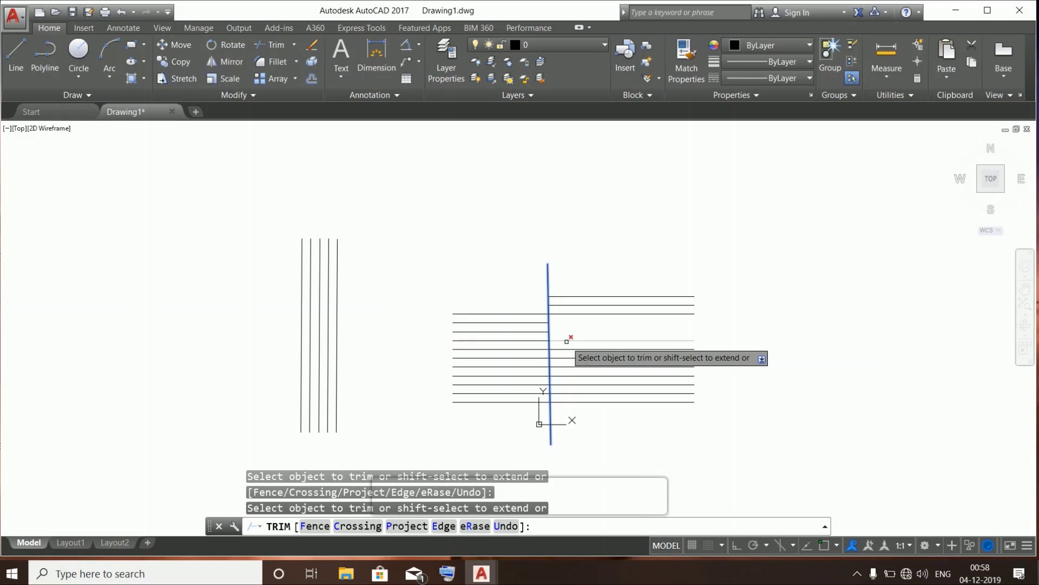
pyautogui.click(566, 341)
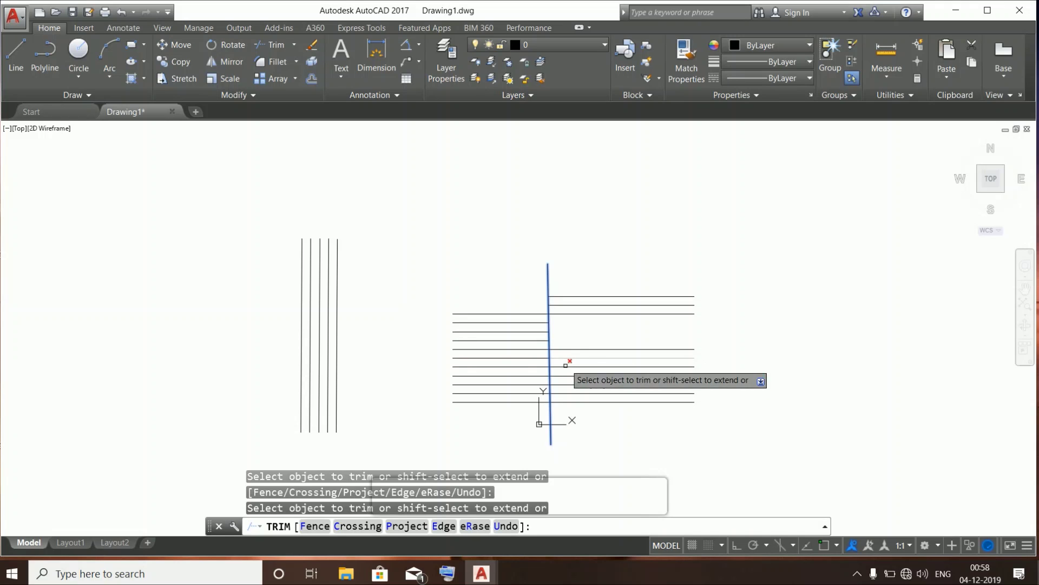
pyautogui.click(559, 376)
pyautogui.press('Escape')
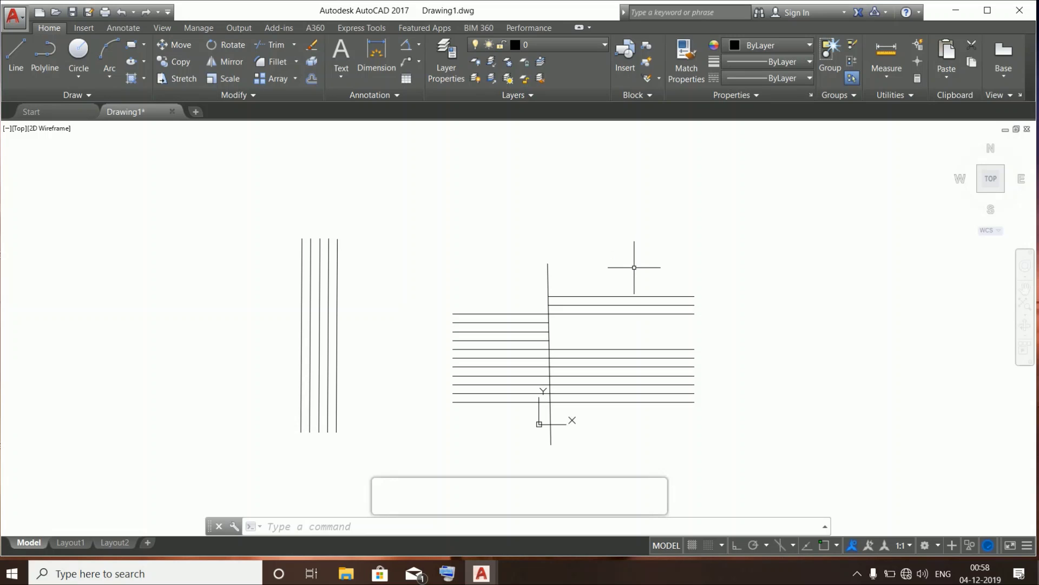
pyautogui.moveTo(661, 274); pyautogui.dragTo(480, 387)
pyautogui.rightClick(590, 294)
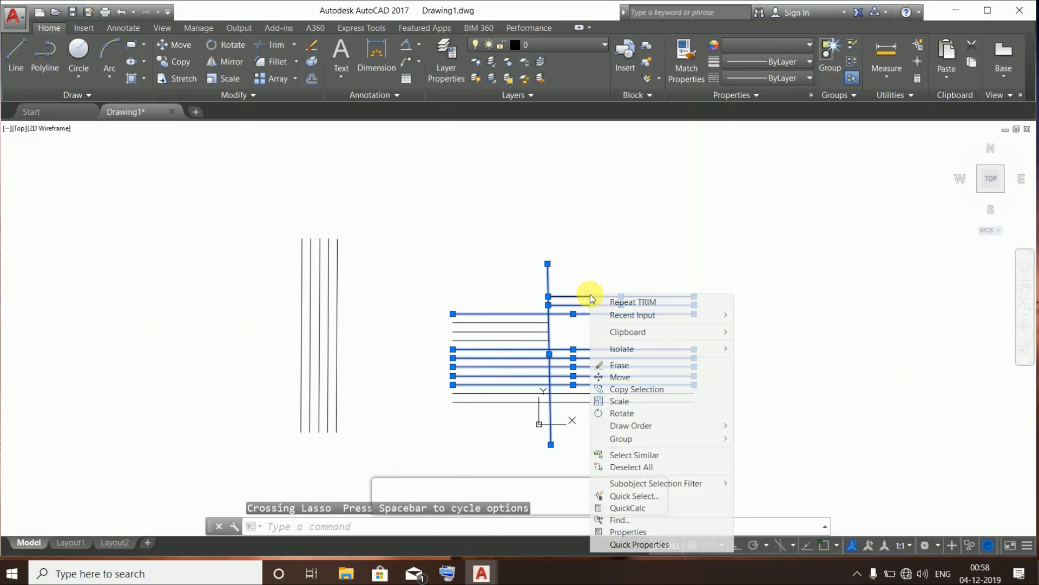
pyautogui.press('Escape')
pyautogui.press('Escape')
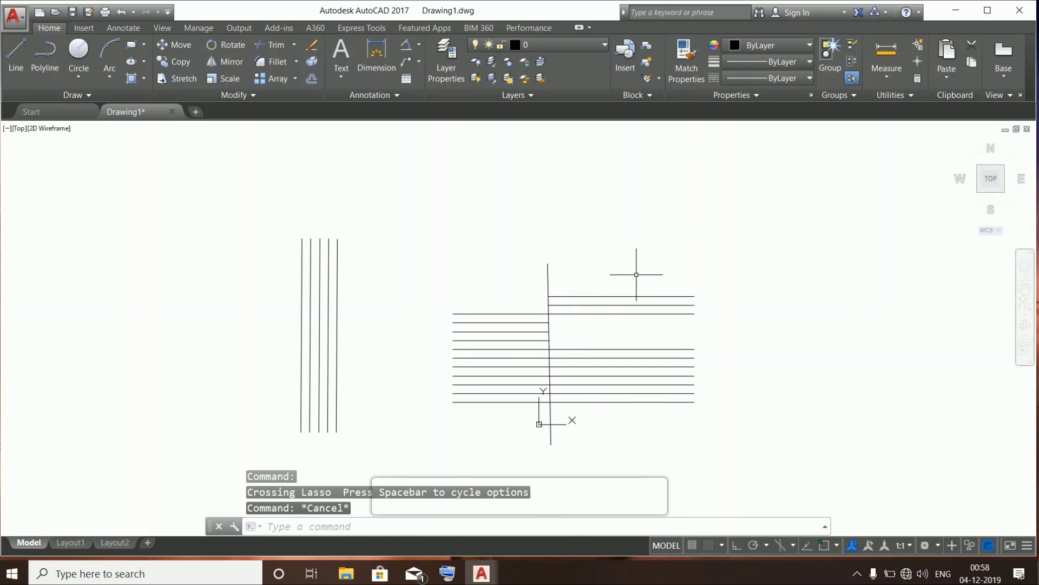
# Copy the top trimmed line from its right endpoint, placing ten copies freely above and to the right of the line group
pyautogui.moveTo(635, 274); pyautogui.dragTo(617, 296)
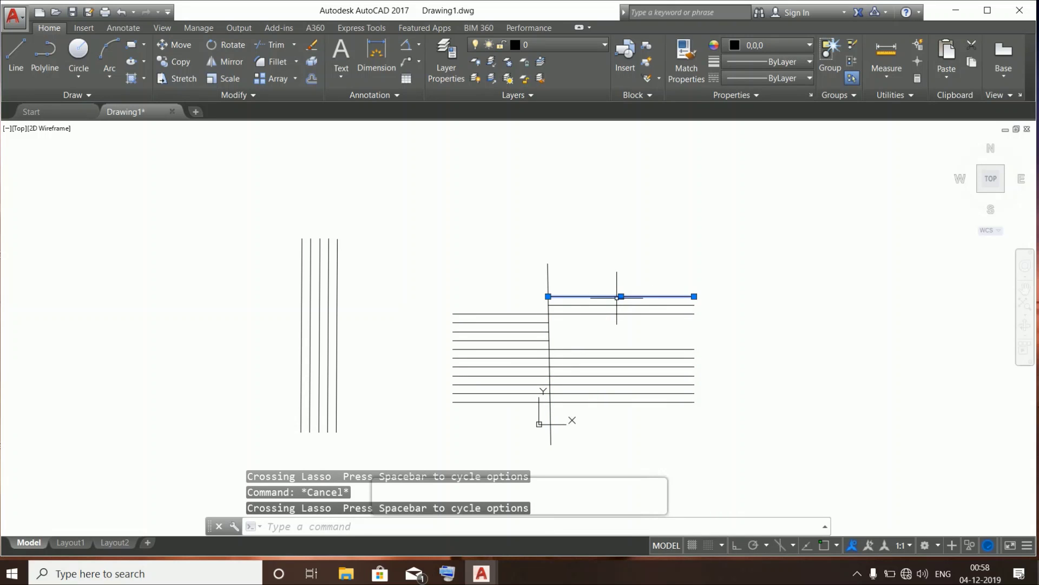
pyautogui.rightClick(617, 298)
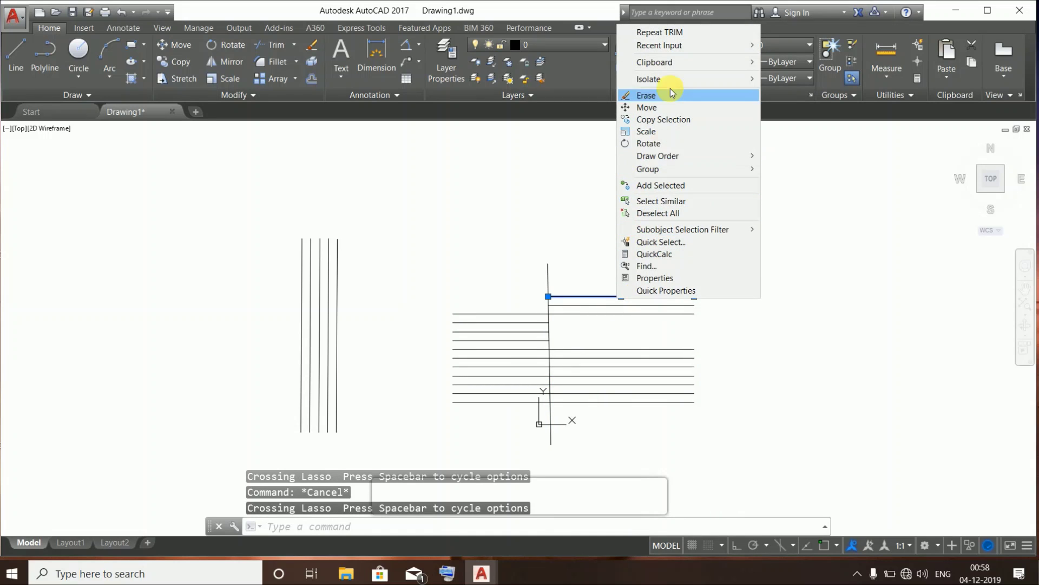
pyautogui.click(674, 118)
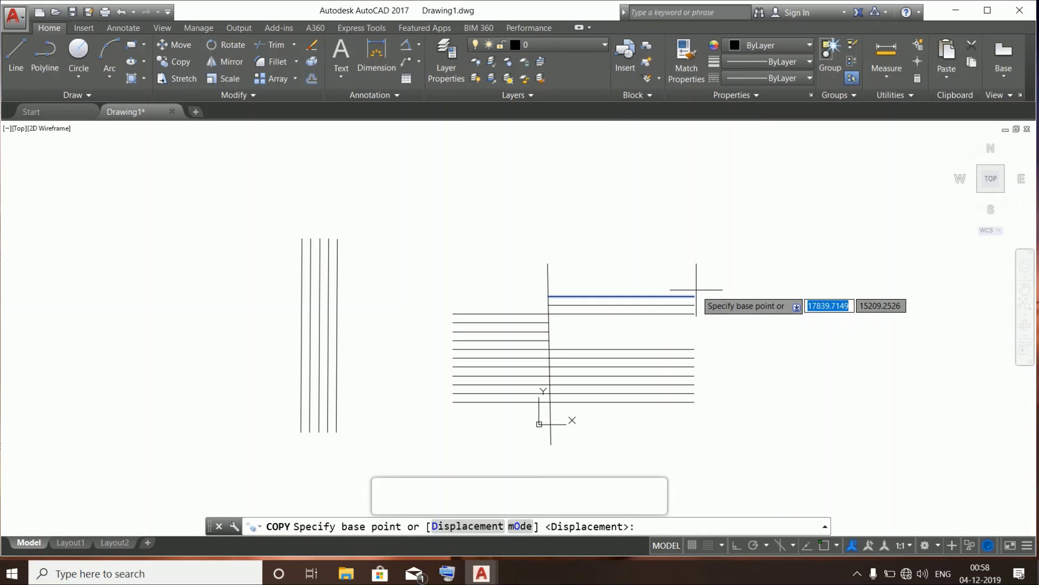
pyautogui.click(694, 296)
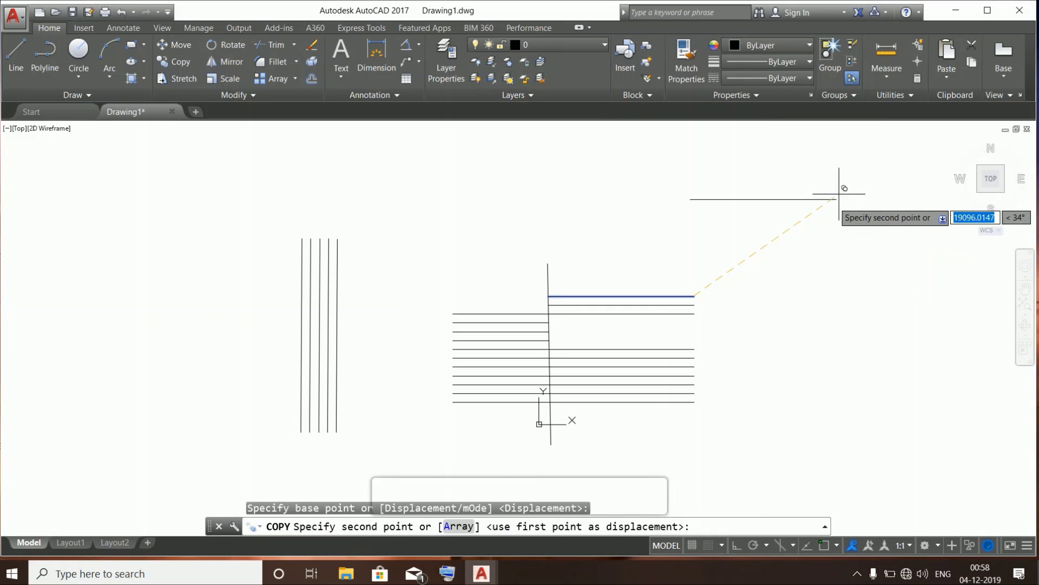
pyautogui.click(844, 194)
pyautogui.click(853, 247)
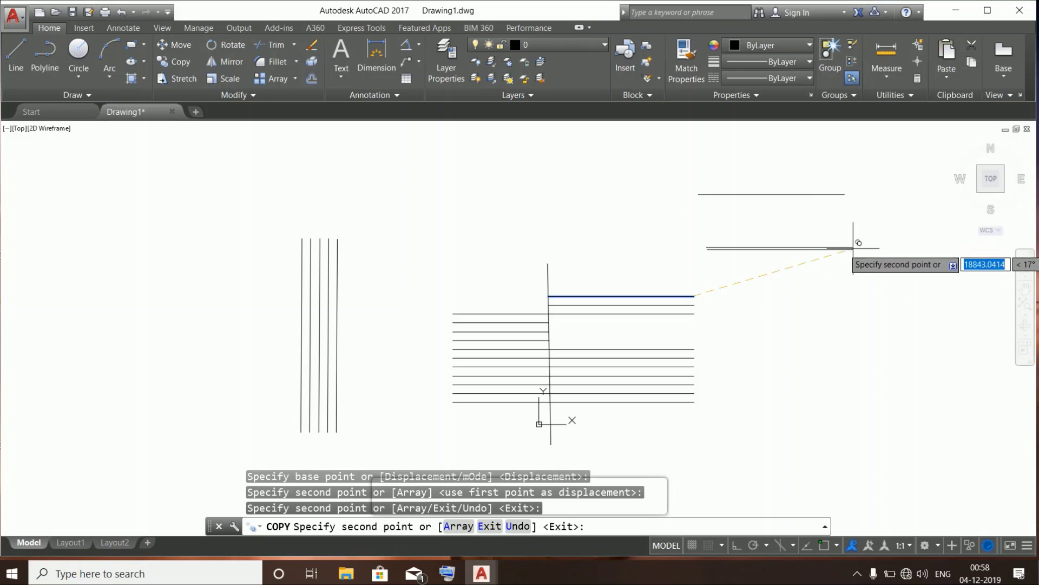
pyautogui.click(863, 306)
pyautogui.click(863, 309)
pyautogui.click(810, 244)
pyautogui.click(742, 241)
pyautogui.click(720, 235)
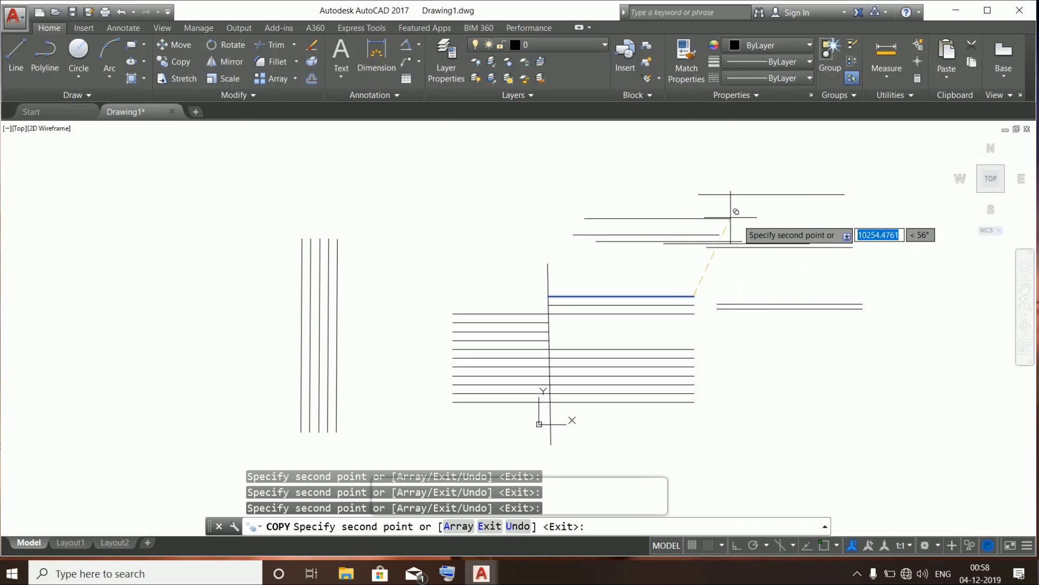
pyautogui.click(707, 210)
pyautogui.click(686, 210)
pyautogui.click(561, 188)
pyautogui.press('Escape')
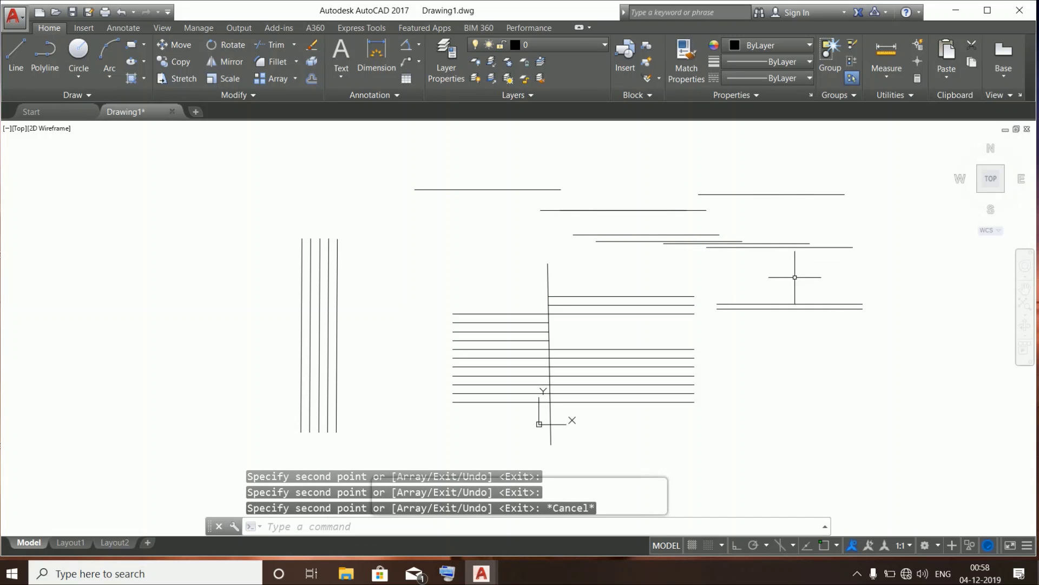
# Copy the trimmed line group, its crossing line and the uppermost loose line from the crossing line's lower end, placing four copies across the drawing
pyautogui.moveTo(738, 452)
pyautogui.mouseDown()
pyautogui.moveTo(462, 168)
pyautogui.moveTo(476, 177)
pyautogui.mouseUp()
pyautogui.rightClick(539, 382)
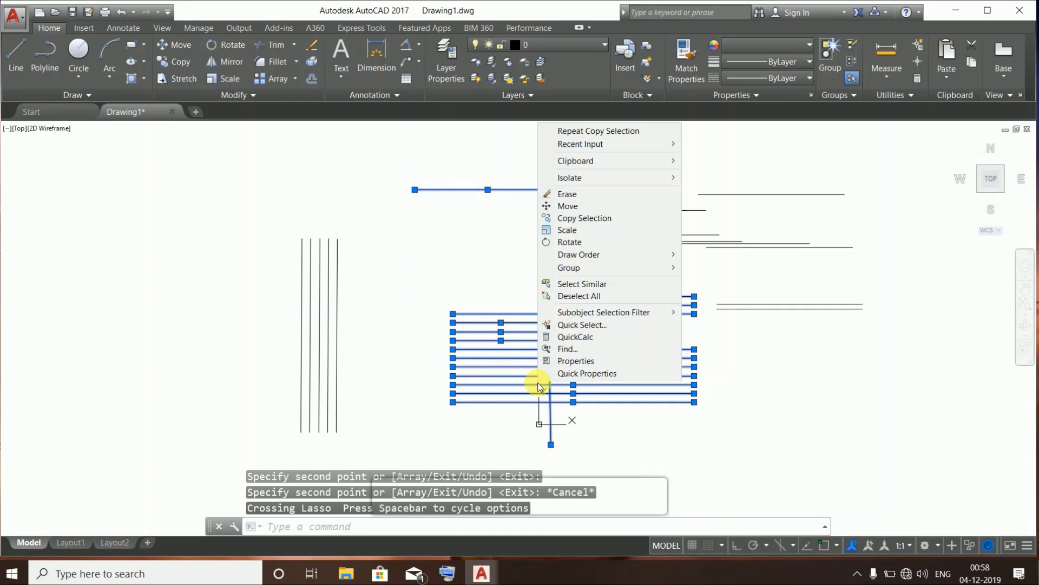
pyautogui.click(579, 222)
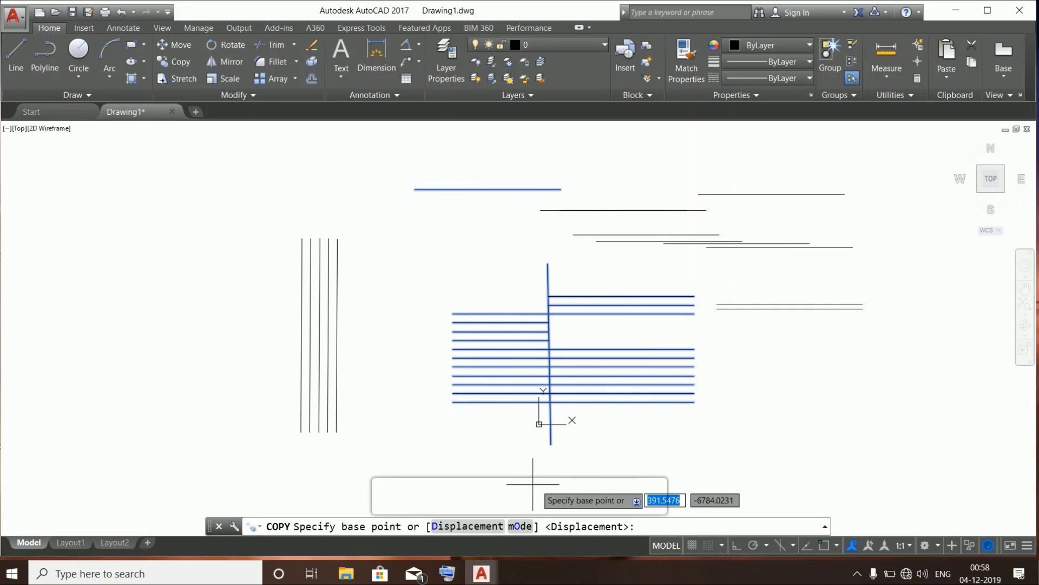
pyautogui.click(551, 441)
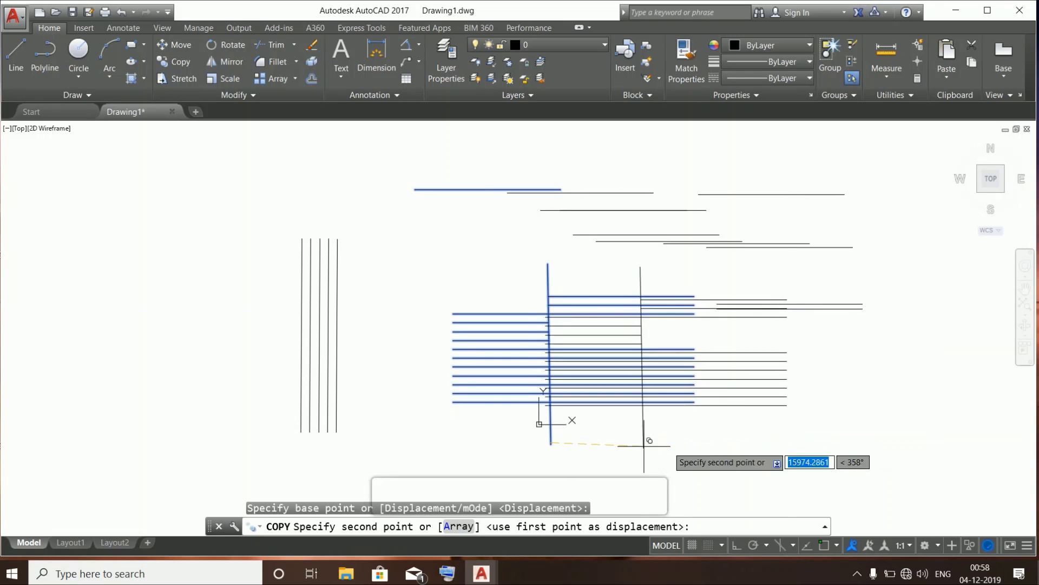
pyautogui.click(144, 438)
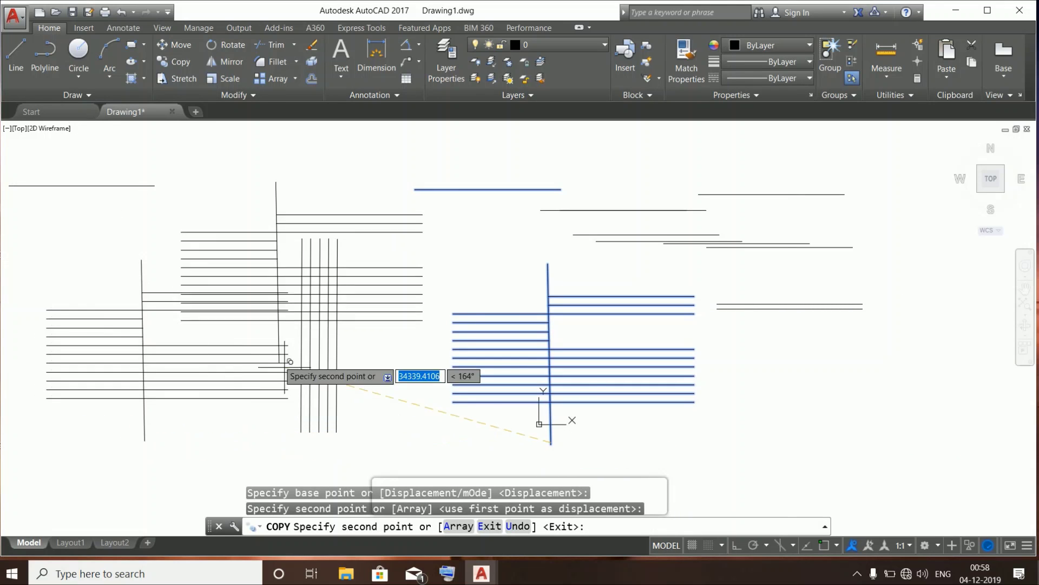
pyautogui.click(698, 392)
pyautogui.click(778, 441)
pyautogui.press('Escape')
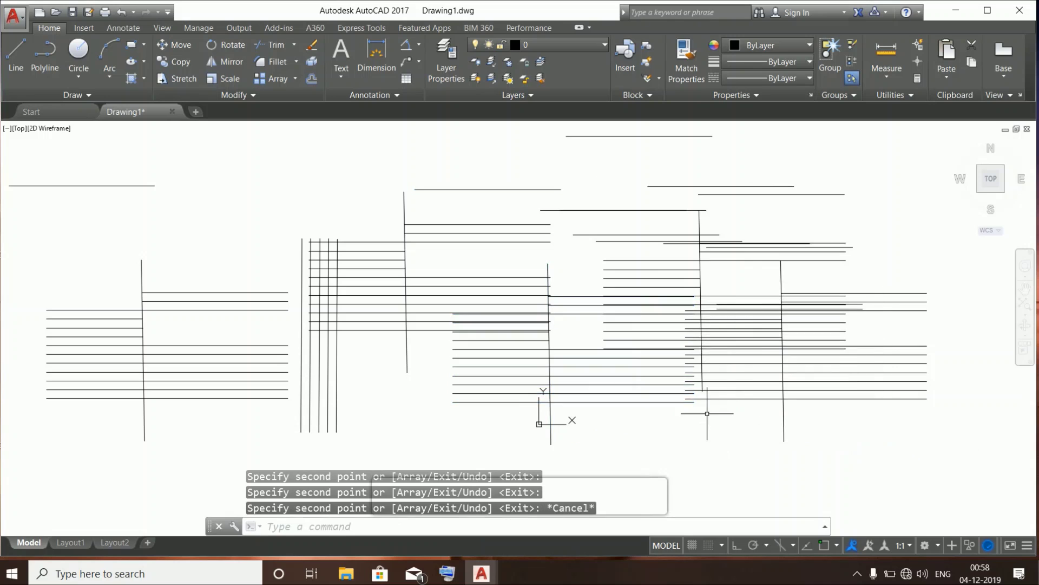
# Erase most of the lines with a crossing lasso, leaving nine horizontal lines at the far left and one at the top
pyautogui.scroll(-2, 669, 337)
pyautogui.moveTo(884, 225)
pyautogui.mouseDown()
pyautogui.moveTo(267, 216)
pyautogui.moveTo(677, 413)
pyautogui.mouseUp()
pyautogui.press('Delete')
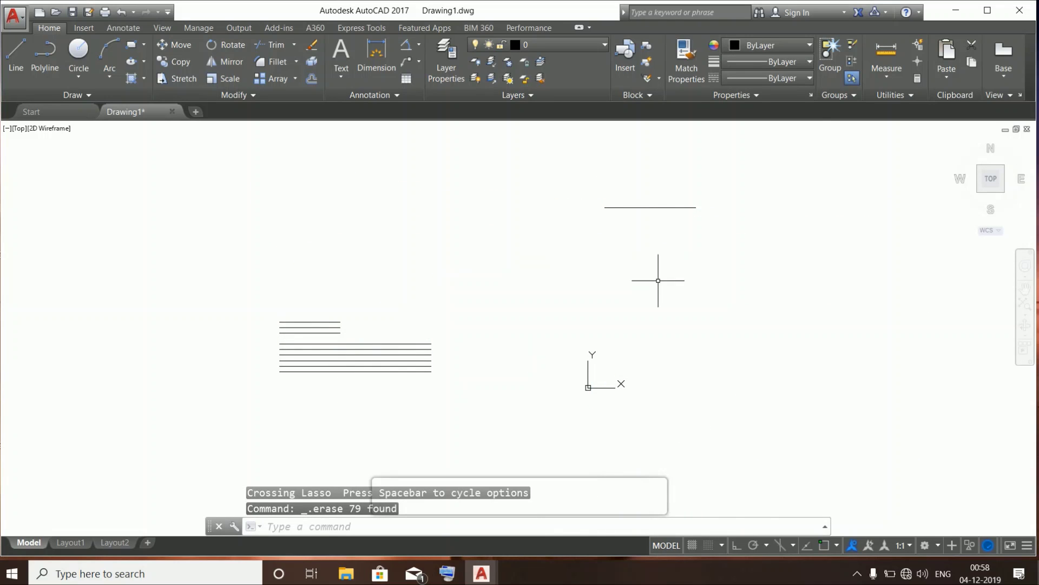
# Examine the existing layers in the layer list and in the Layer Properties Manager
pyautogui.scroll(2, 623, 297)
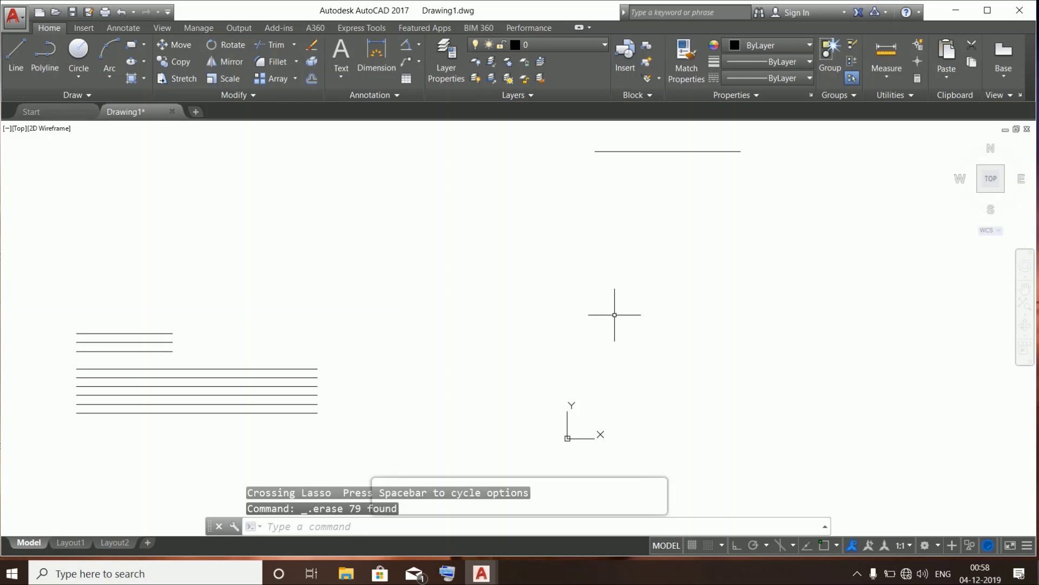
pyautogui.moveTo(612, 311); pyautogui.dragTo(667, 292, button='middle')
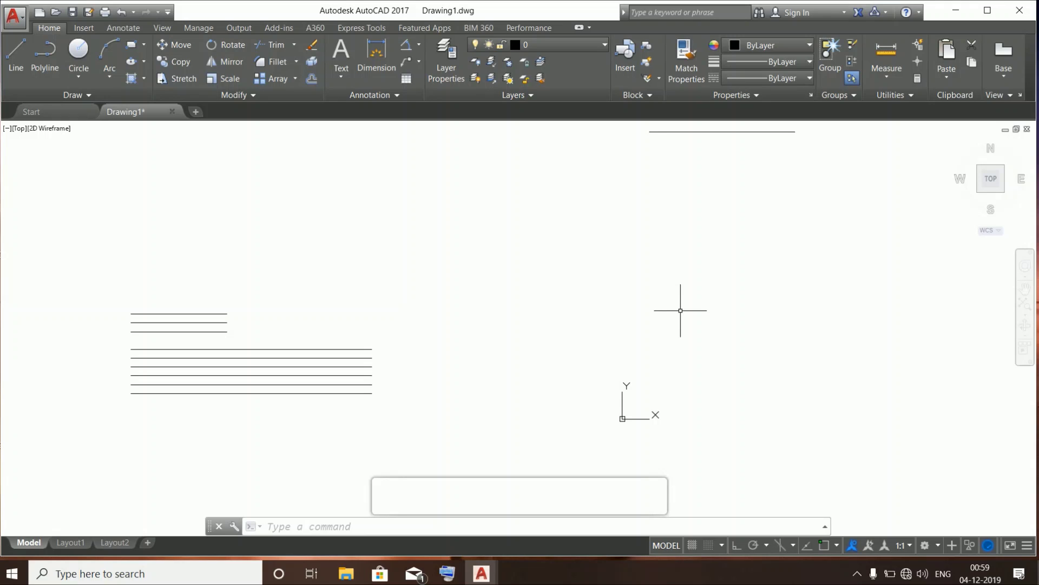
pyautogui.moveTo(640, 298); pyautogui.dragTo(769, 300, button='middle')
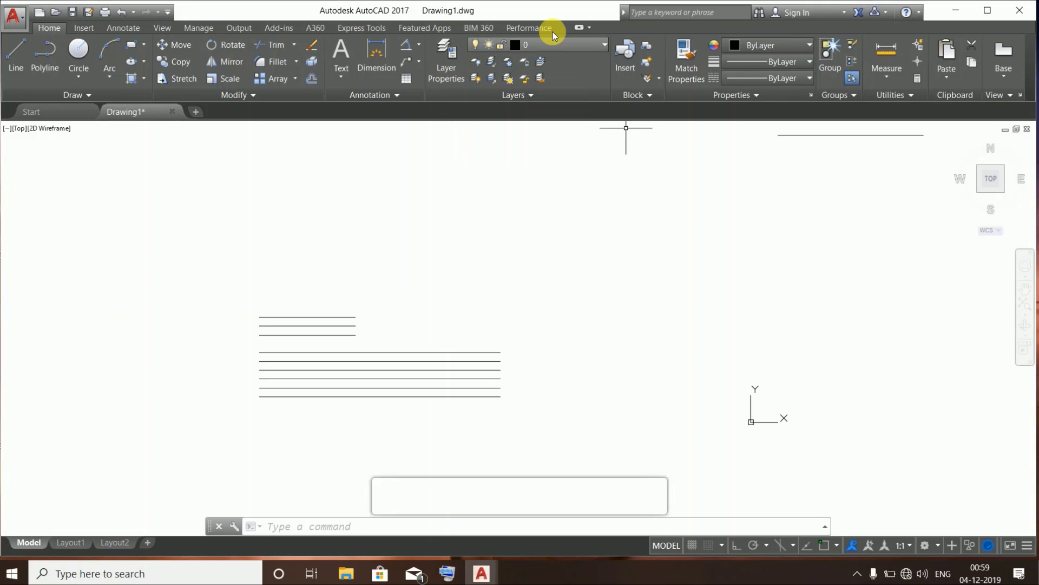
pyautogui.click(557, 47)
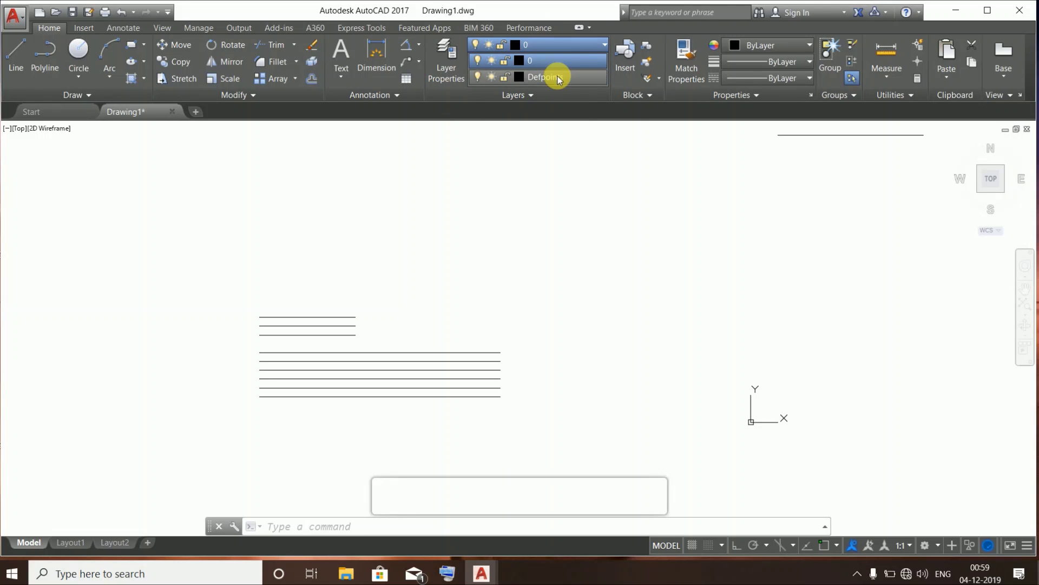
pyautogui.click(567, 45)
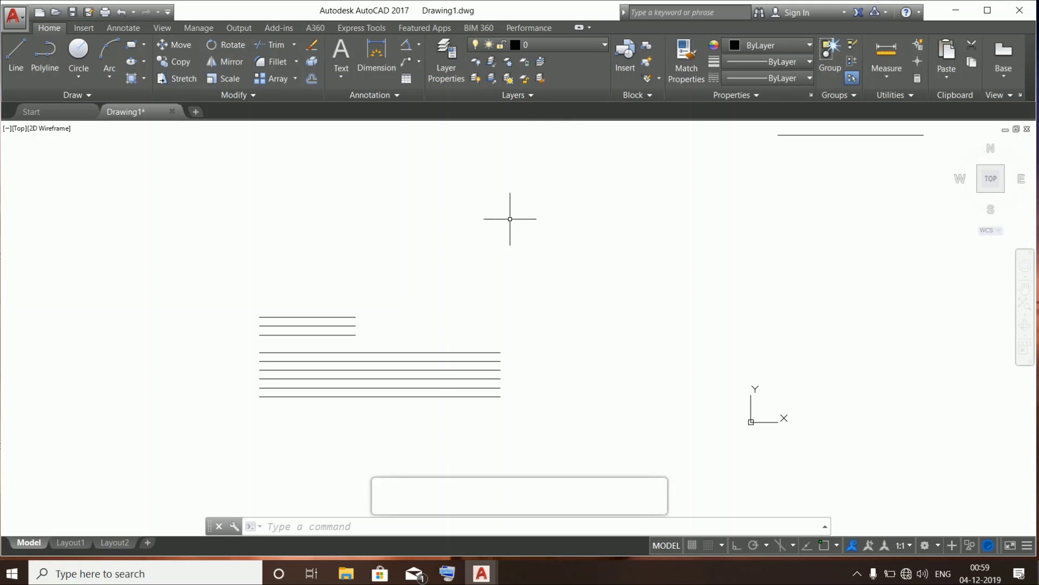
pyautogui.click(453, 64)
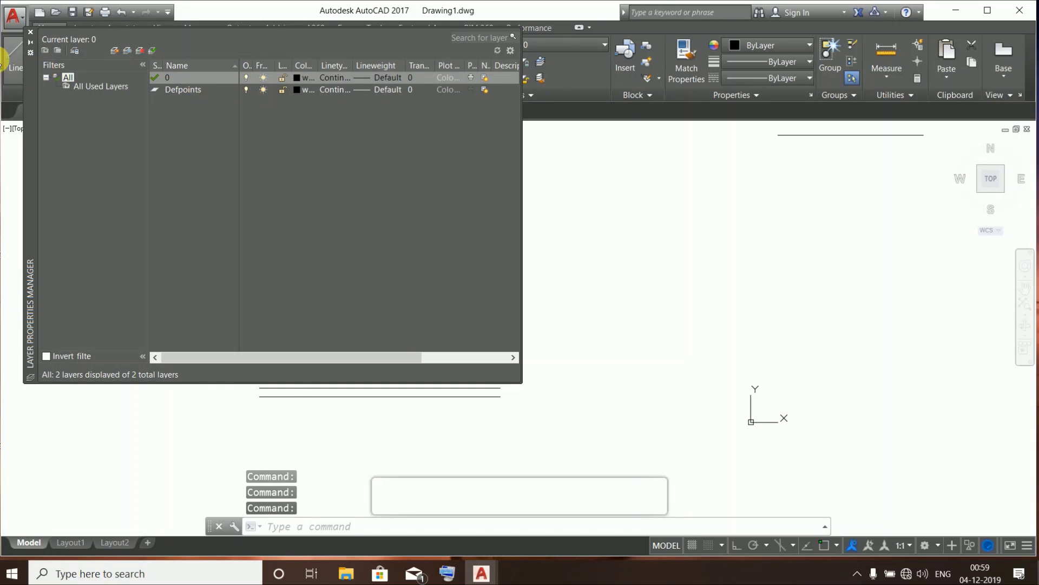
pyautogui.click(30, 31)
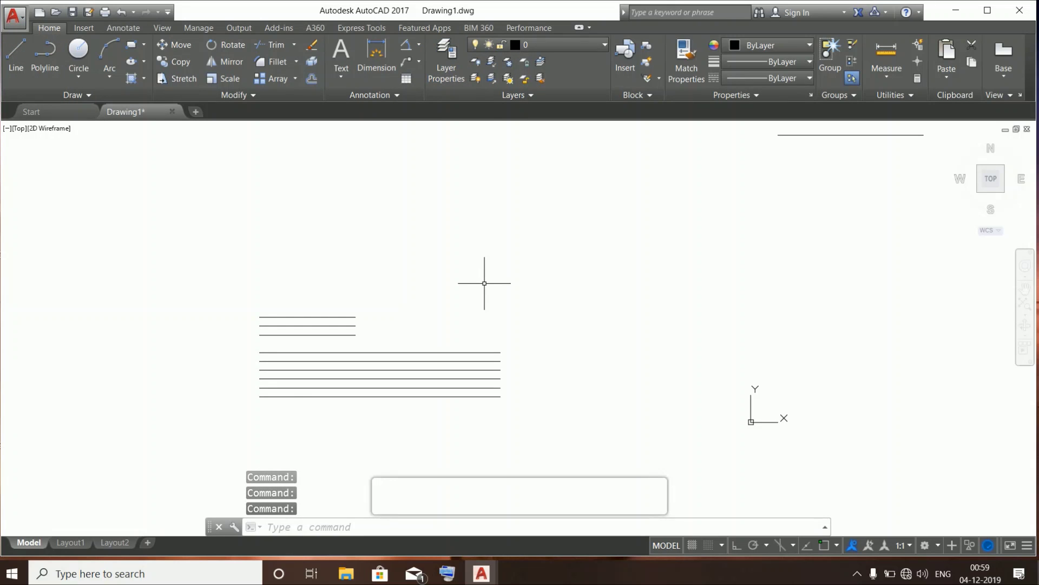
# Create a new layer named circle in the Layer Properties Manager
pyautogui.write('la')
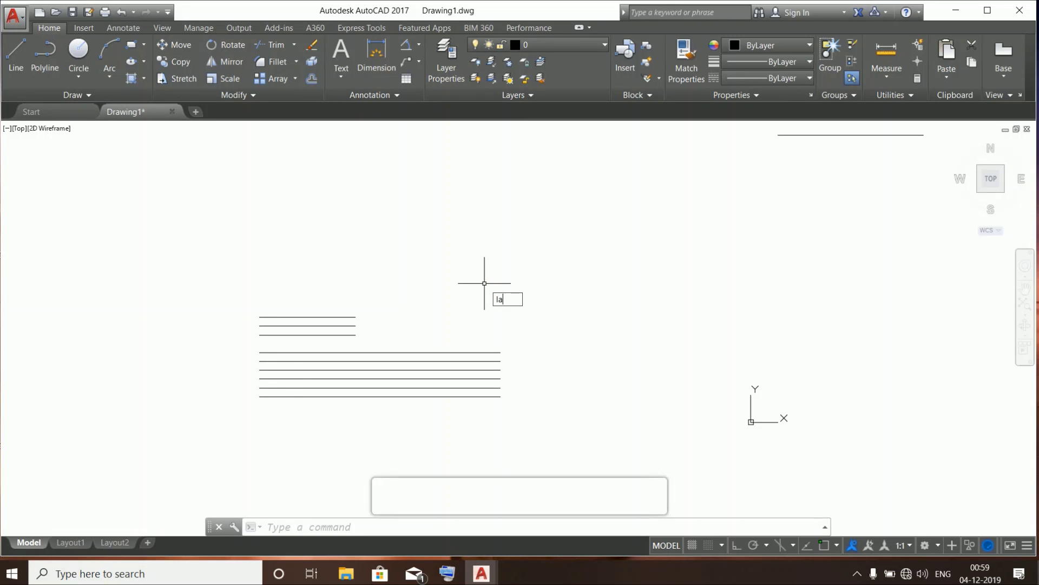
pyautogui.press('Return')
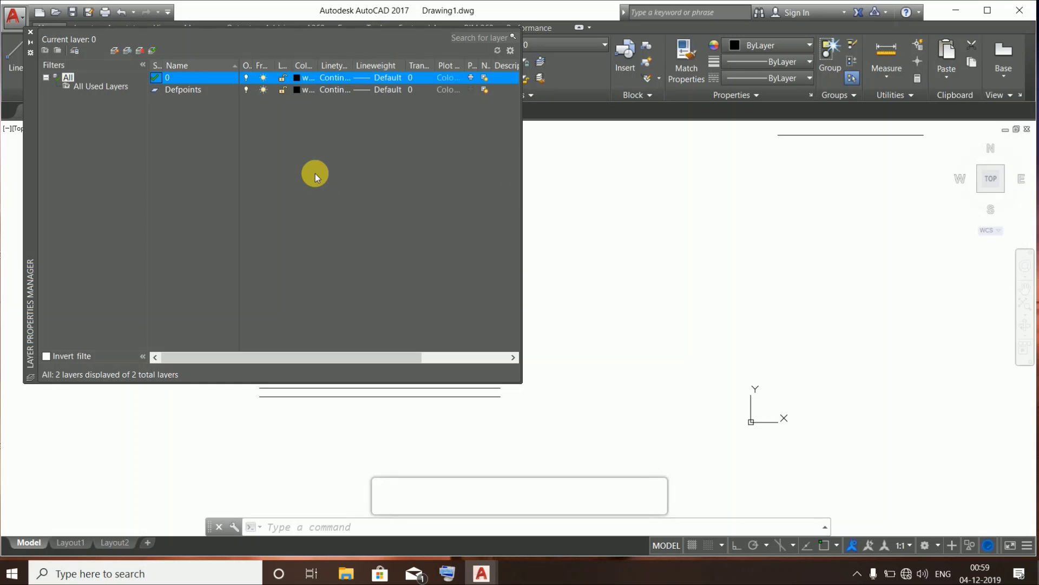
pyautogui.click(274, 166)
pyautogui.click(115, 50)
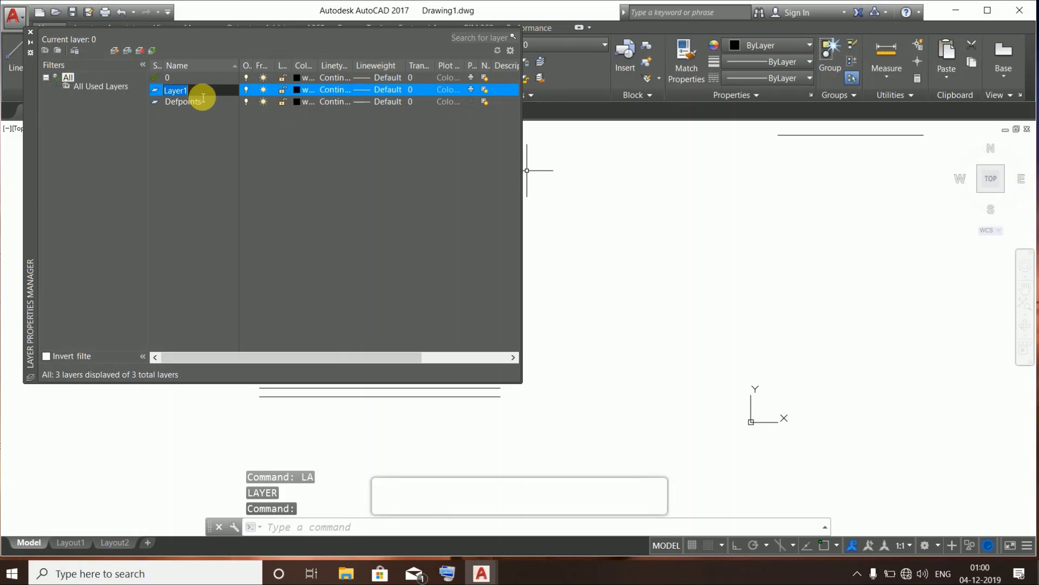
pyautogui.write('circ')
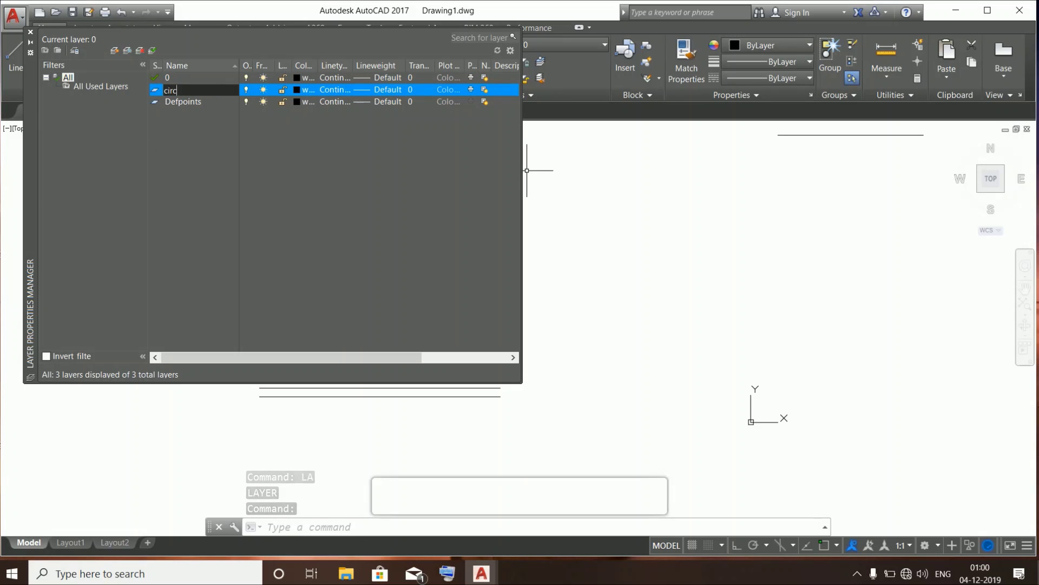
pyautogui.write('le')
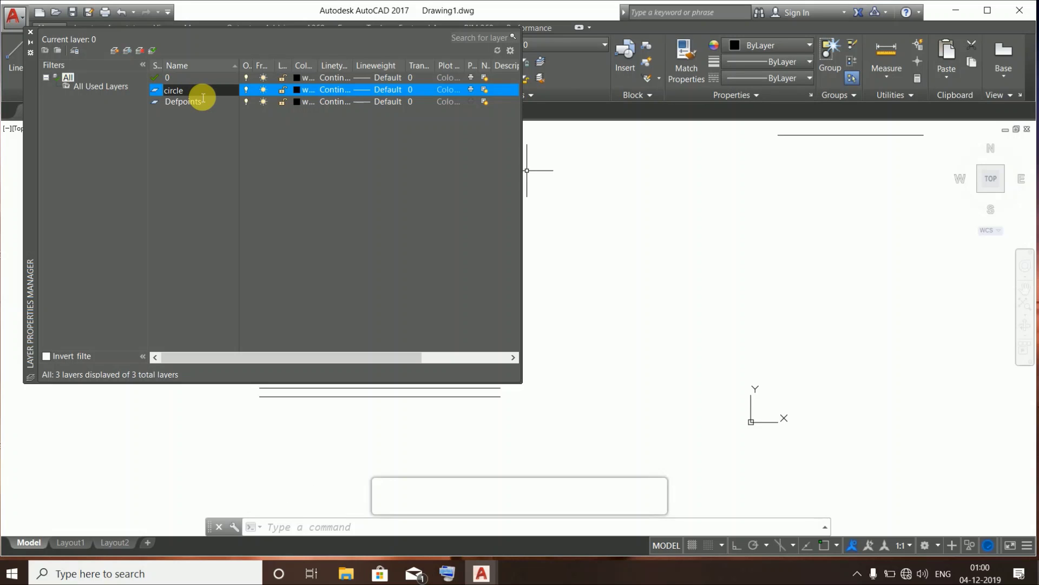
pyautogui.press('Return')
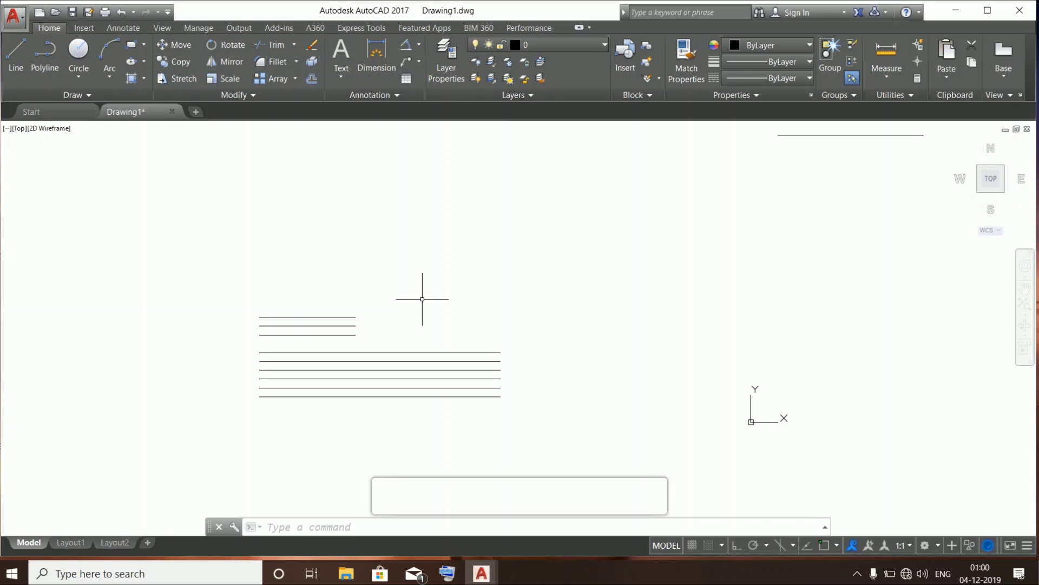
# Make the circle layer current and draw a circle freehand above the right end of the long horizontal lines
pyautogui.click(538, 44)
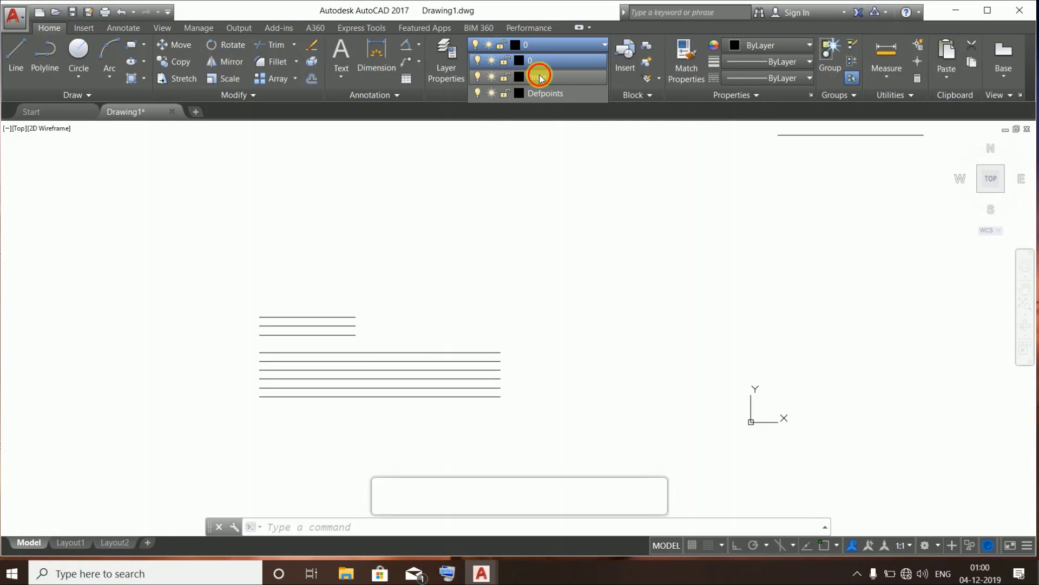
pyautogui.click(539, 77)
pyautogui.click(78, 51)
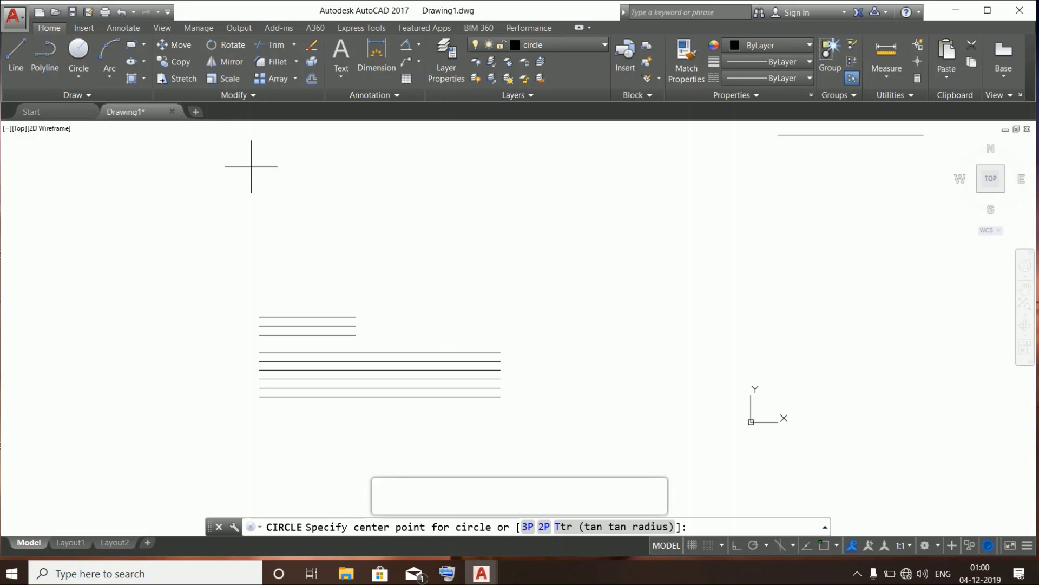
pyautogui.click(498, 259)
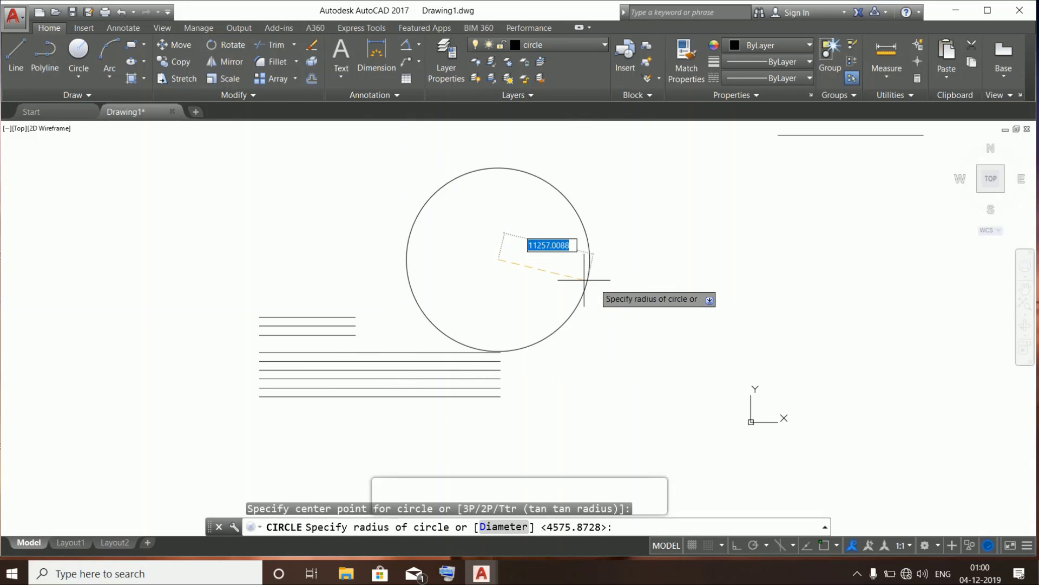
pyautogui.click(558, 276)
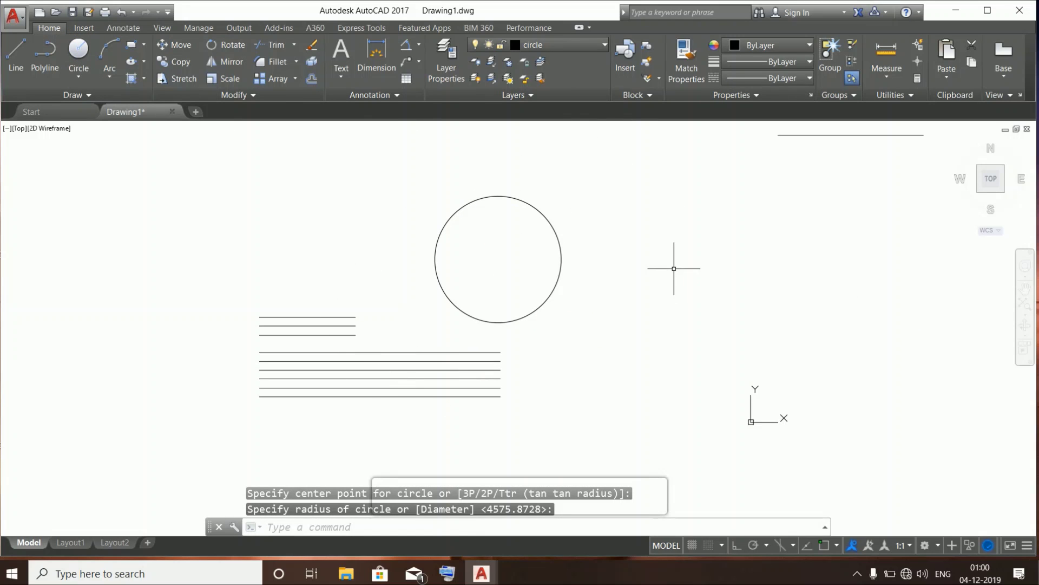
# Turn layer 0 off to hide its lines, and turn it back on
pyautogui.click(527, 47)
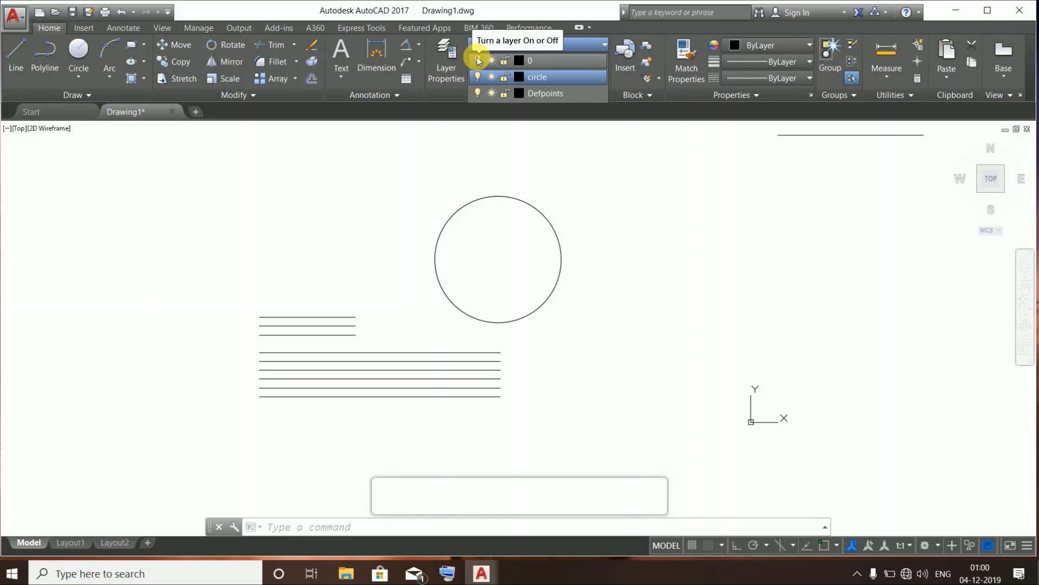
pyautogui.click(477, 59)
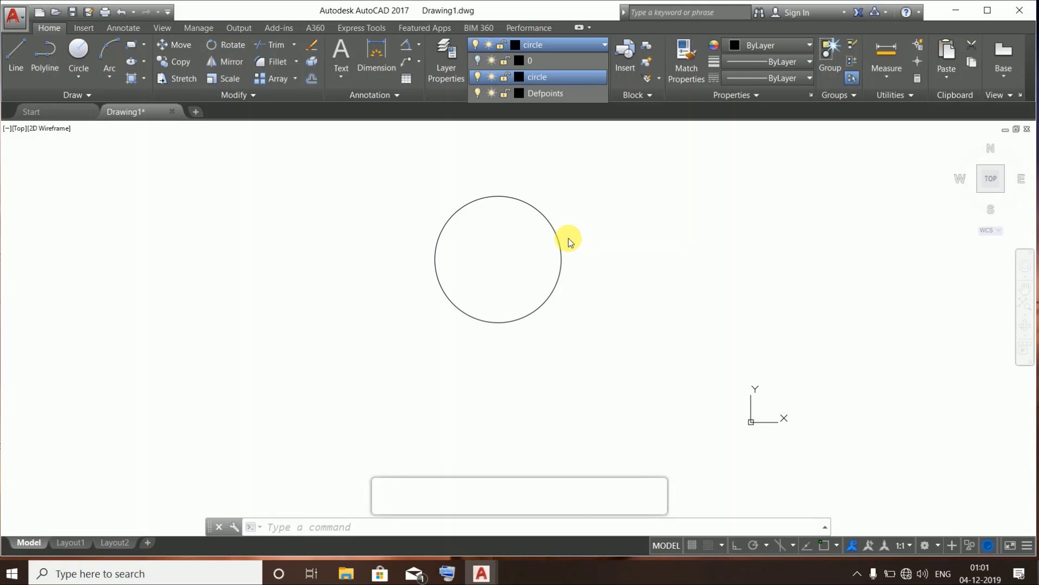
pyautogui.click(476, 60)
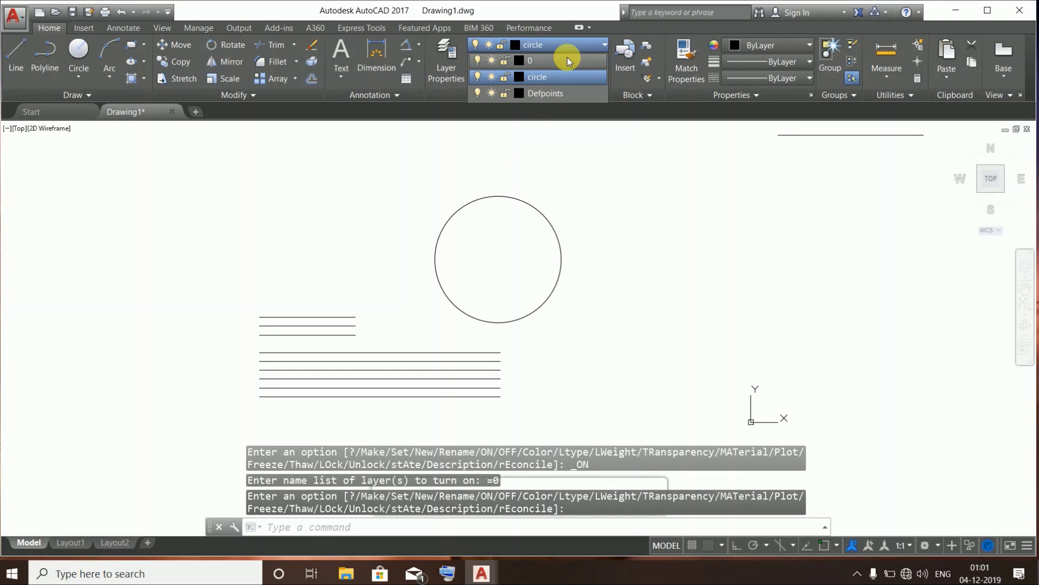
pyautogui.click(580, 44)
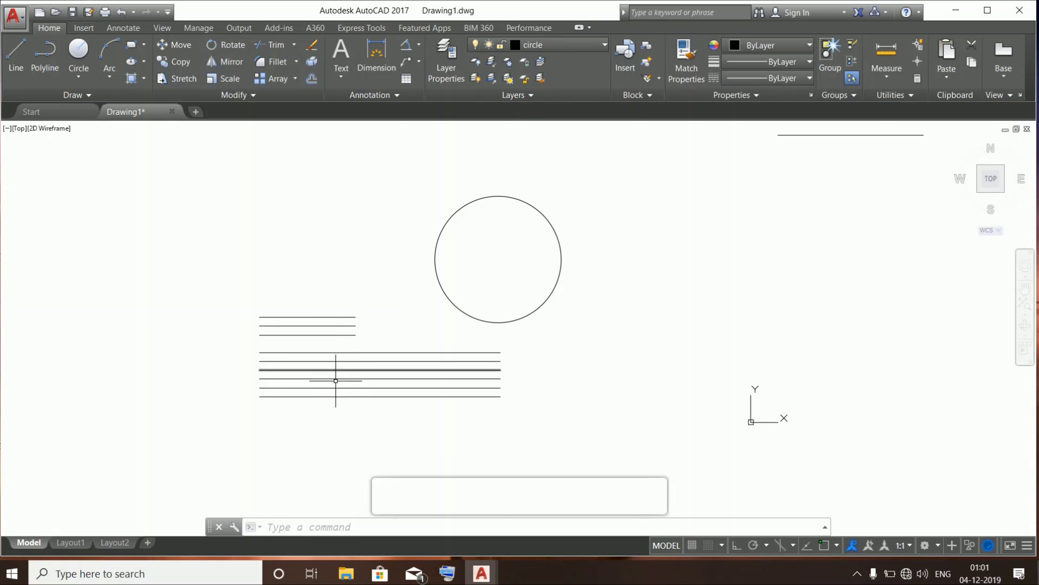
# Erase the uppermost of the three short horizontal lines and lock layer 0
pyautogui.click(342, 318)
pyautogui.press('Delete')
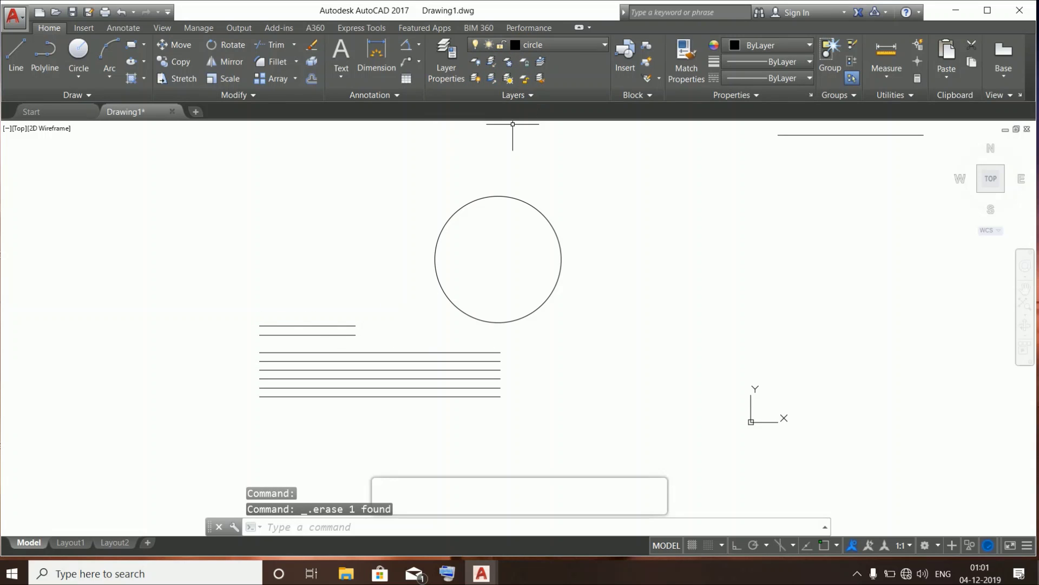
pyautogui.click(557, 44)
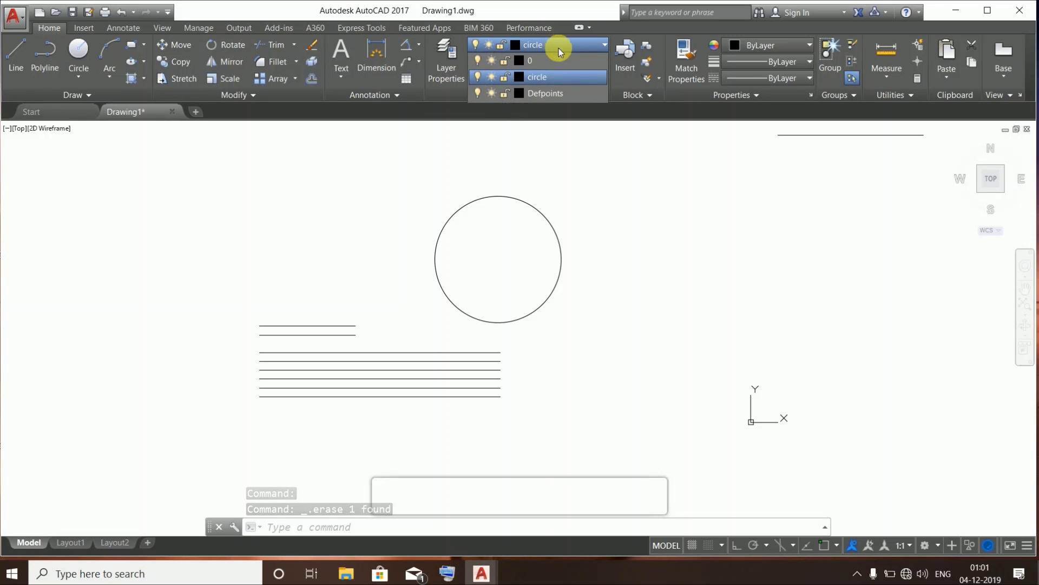
pyautogui.click(504, 63)
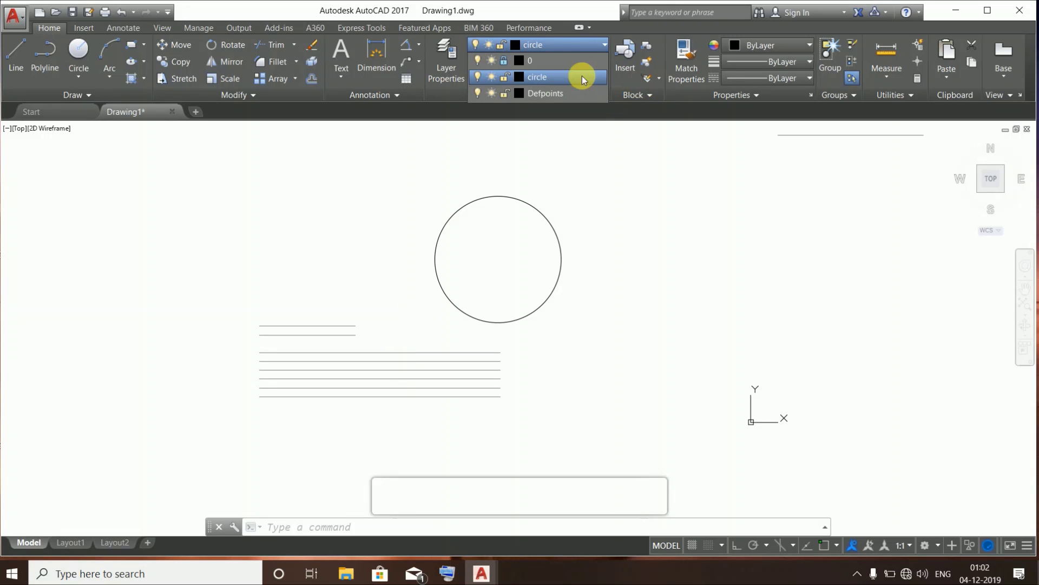
pyautogui.click(504, 60)
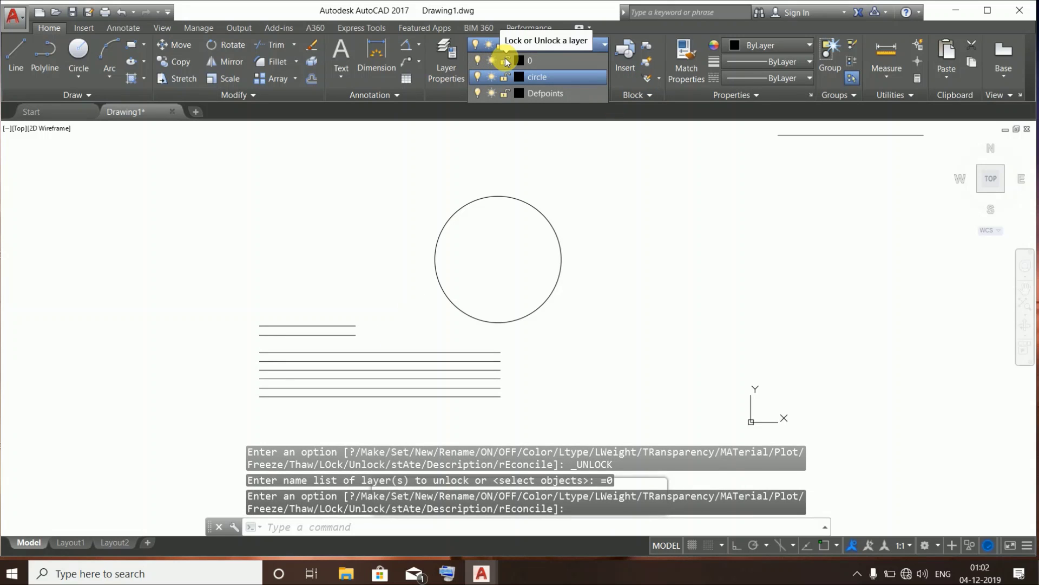
pyautogui.click(505, 61)
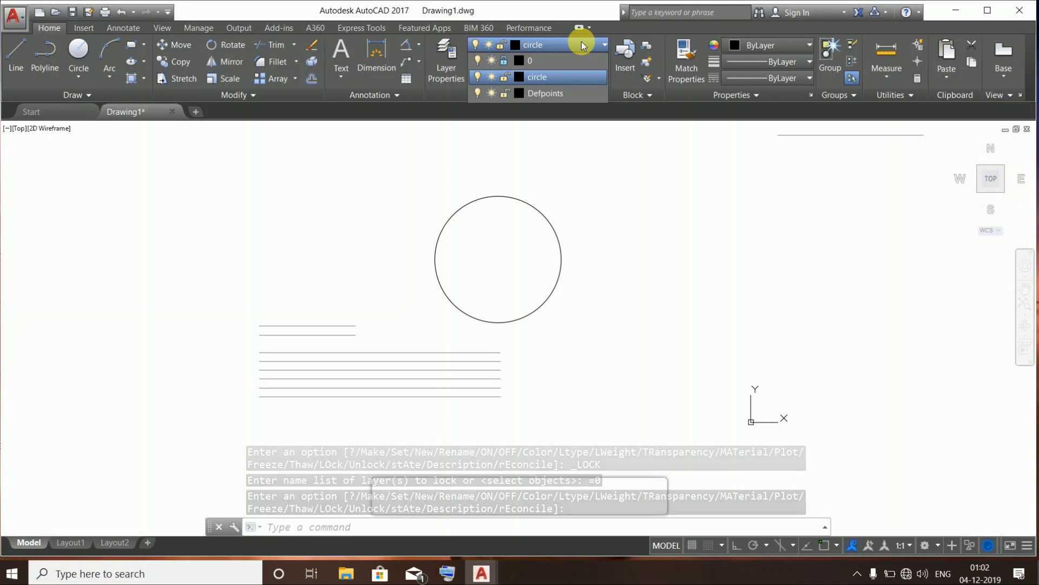
# Try to erase the horizontal lines on locked layer 0 by selecting them and deleting the selection
pyautogui.click(323, 344)
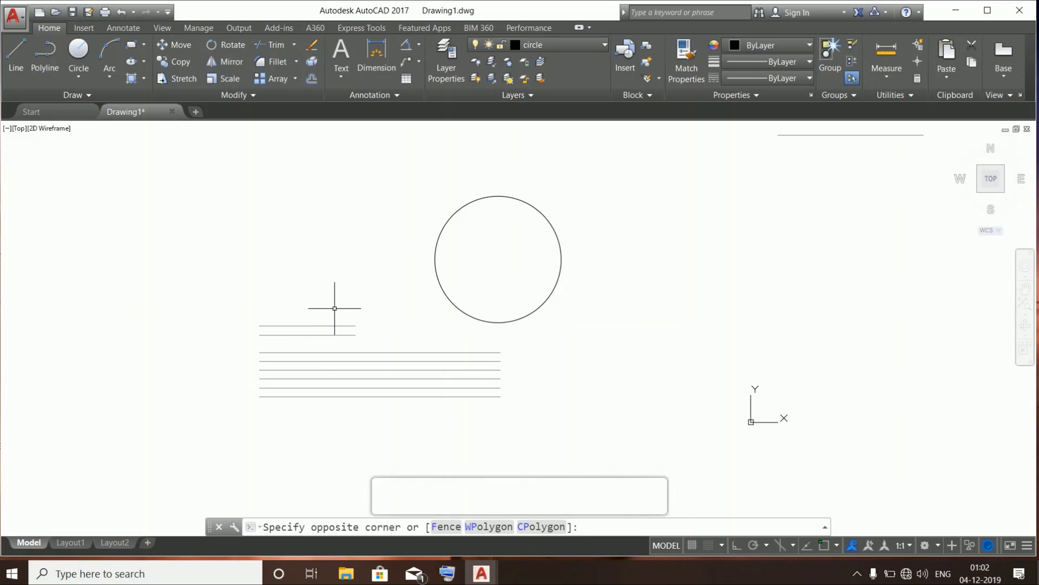
pyautogui.moveTo(335, 308)
pyautogui.mouseDown()
pyautogui.moveTo(343, 318)
pyautogui.moveTo(248, 406)
pyautogui.moveTo(467, 372)
pyautogui.mouseUp()
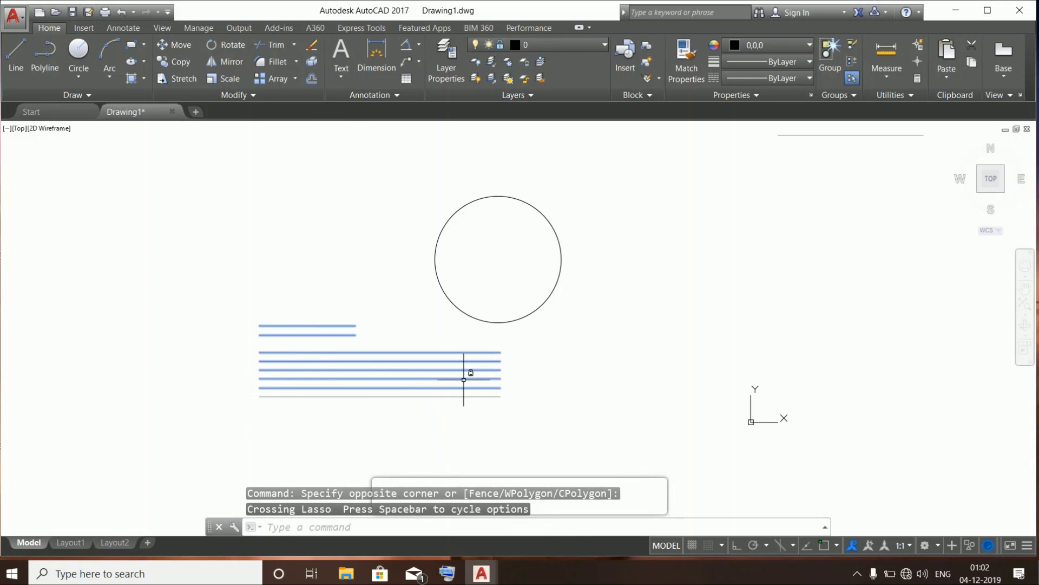
pyautogui.click(520, 377)
pyautogui.click(428, 375)
pyautogui.click(369, 362)
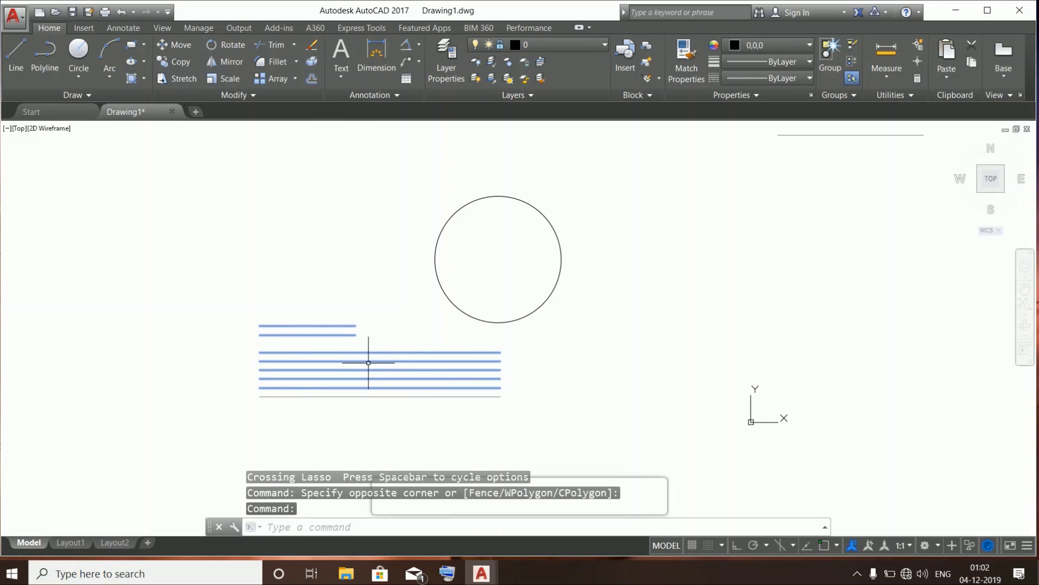
pyautogui.click(368, 362)
pyautogui.click(340, 374)
pyautogui.click(340, 375)
pyautogui.click(349, 338)
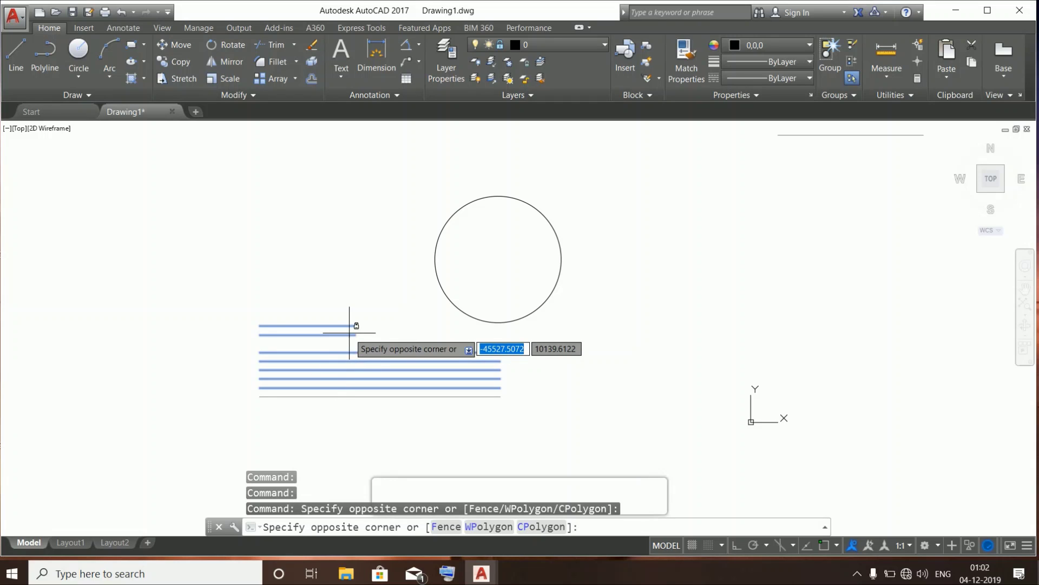
pyautogui.click(378, 343)
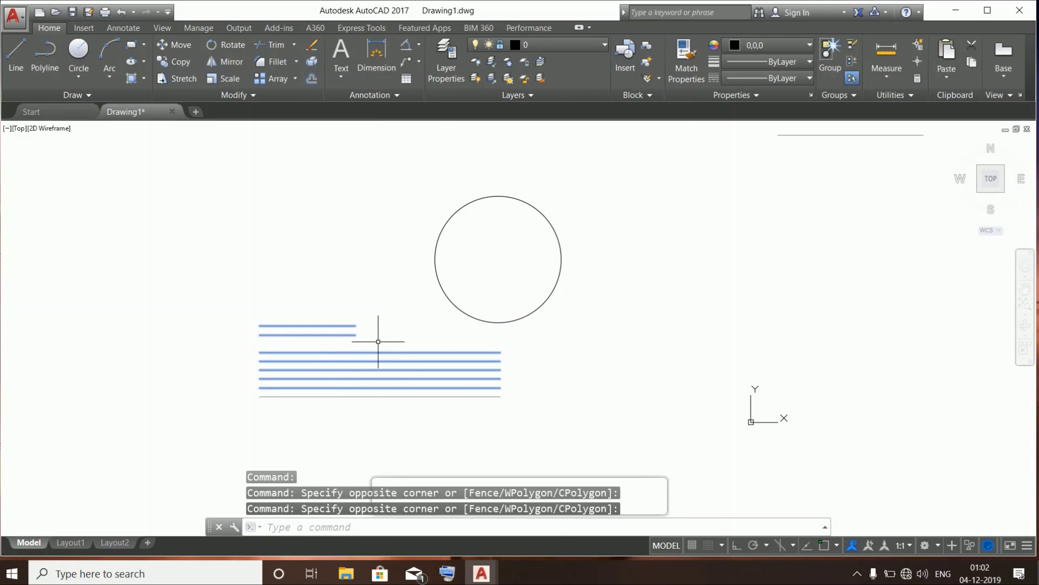
pyautogui.moveTo(360, 343)
pyautogui.mouseDown()
pyautogui.moveTo(330, 399)
pyautogui.moveTo(339, 371)
pyautogui.mouseUp()
pyautogui.press('Delete')
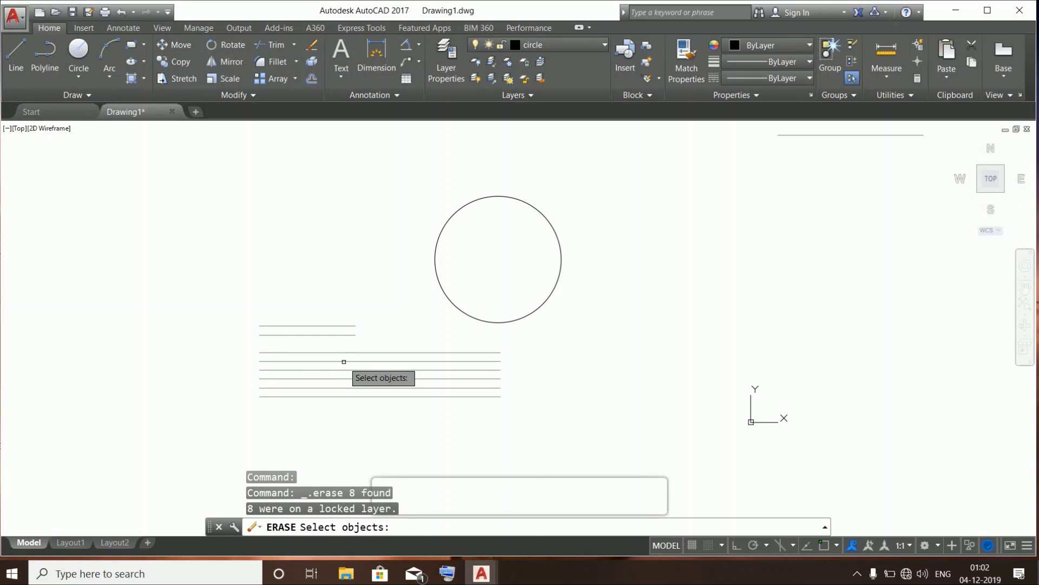
# Try to pick the locked horizontal lines again for the Erase command, individually and with a crossing lasso
pyautogui.click(344, 362)
pyautogui.click(346, 352)
pyautogui.click(348, 358)
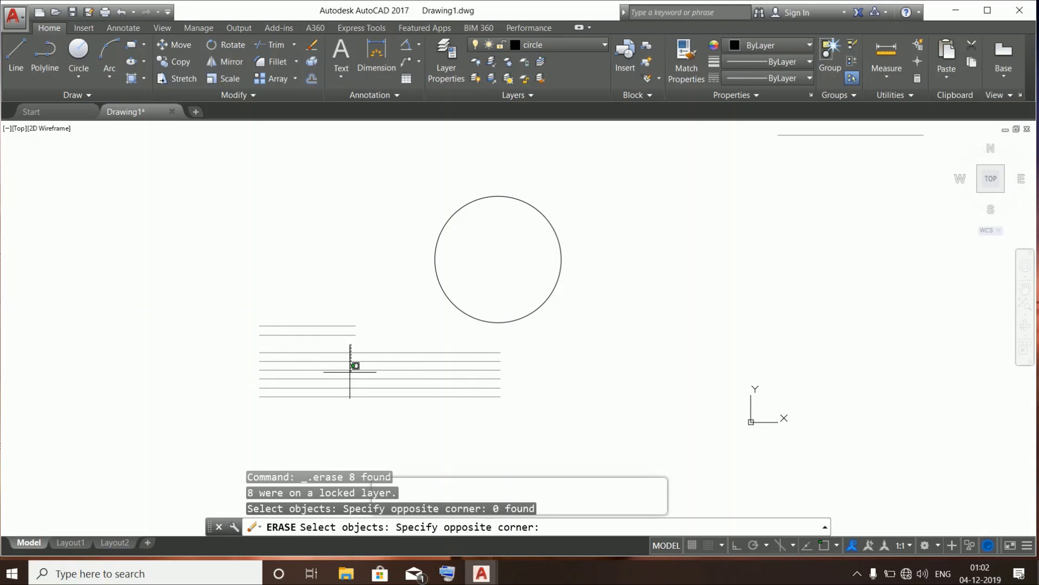
pyautogui.click(302, 336)
pyautogui.moveTo(374, 352)
pyautogui.mouseDown()
pyautogui.moveTo(374, 270)
pyautogui.moveTo(264, 435)
pyautogui.mouseUp()
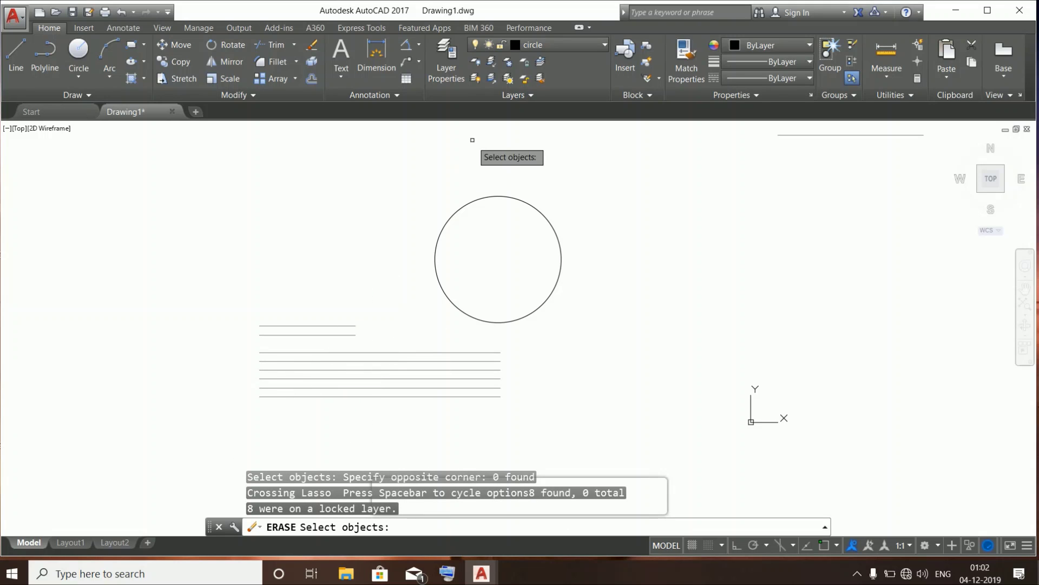
# Unlock layer 0 and erase the two remaining short horizontal lines above the group of longer lines
pyautogui.click(520, 45)
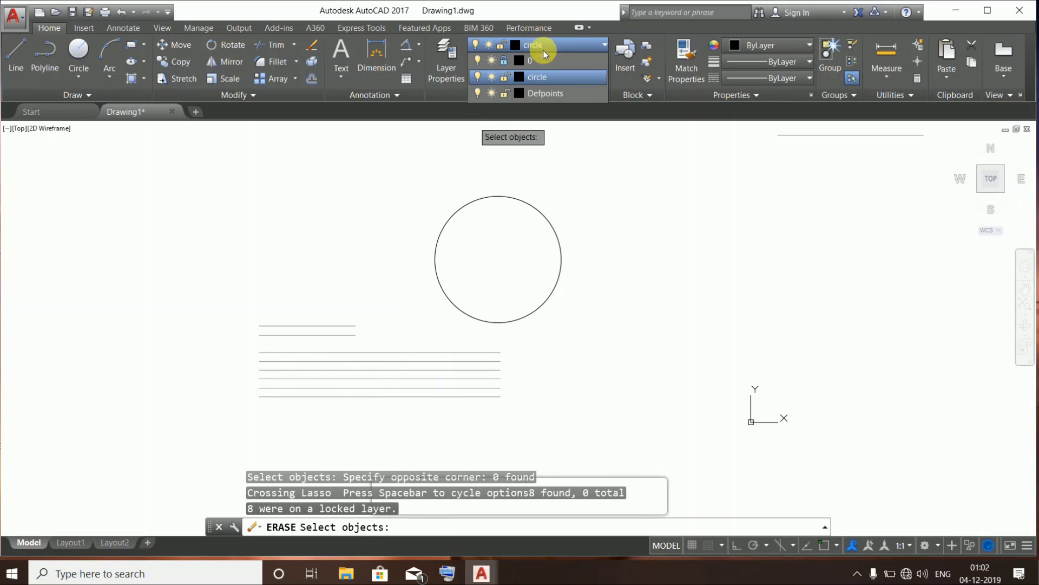
pyautogui.click(503, 60)
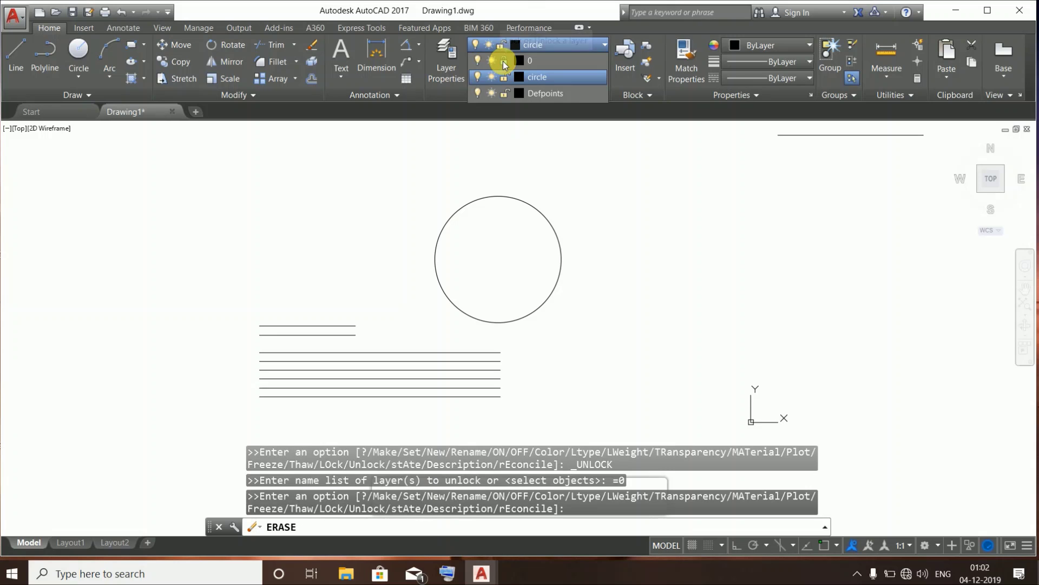
pyautogui.click(346, 335)
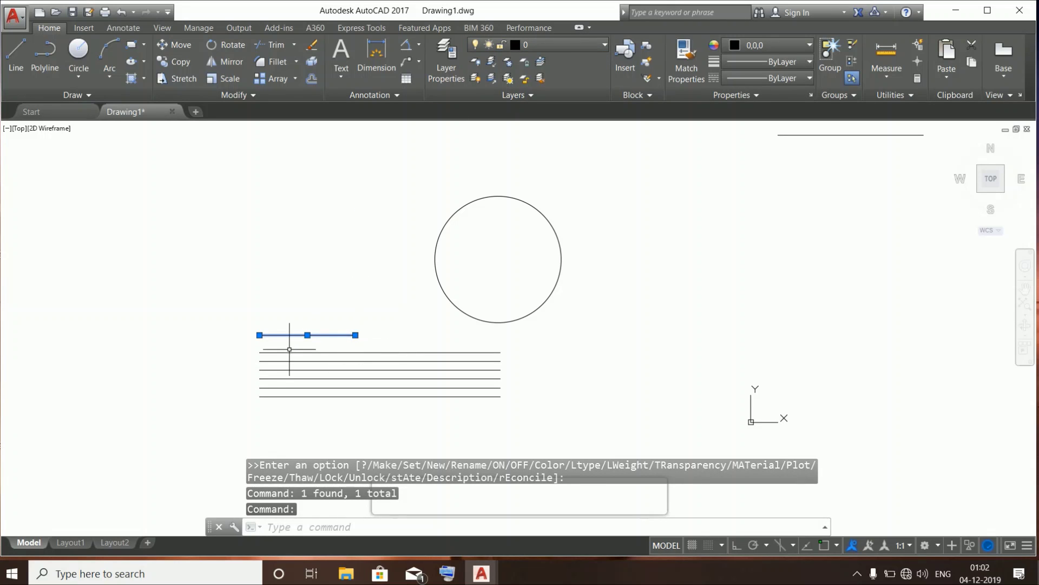
pyautogui.press('Delete')
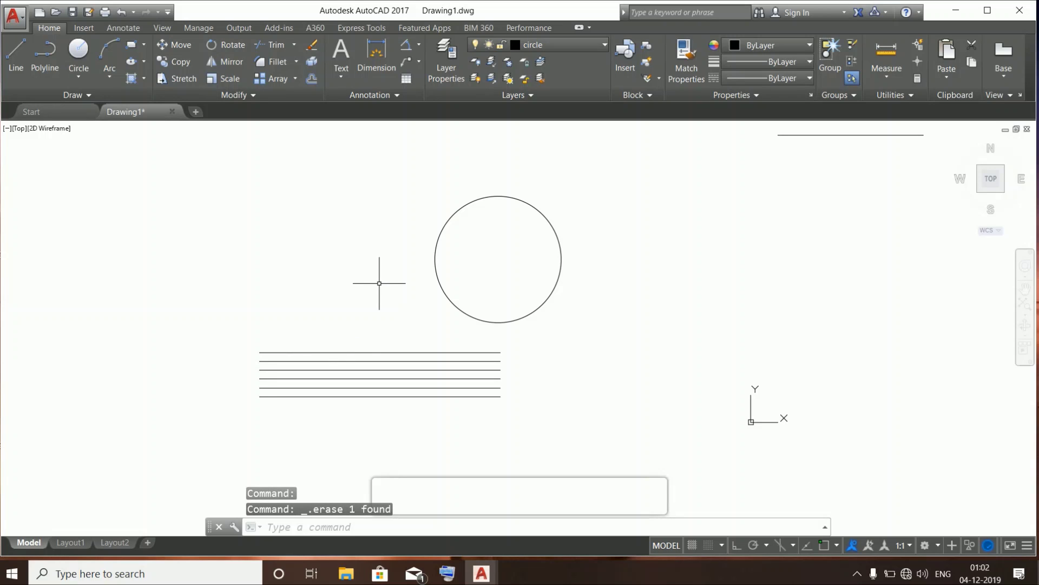
pyautogui.press('Escape')
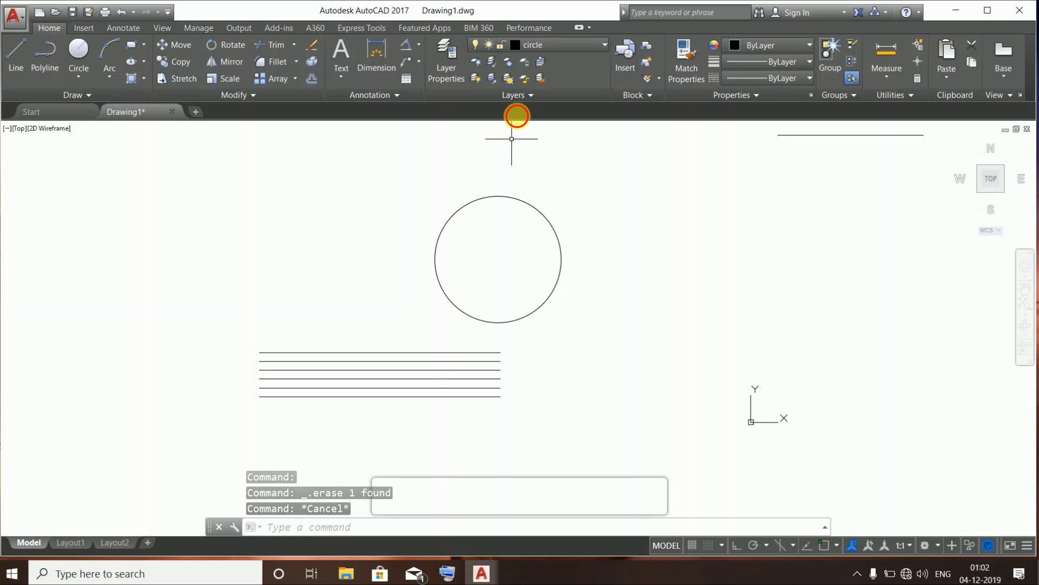
# Move the circle to layer 0 with the Layer Match command, choosing the destination layer by name
pyautogui.moveTo(621, 137); pyautogui.dragTo(615, 168, button='middle')
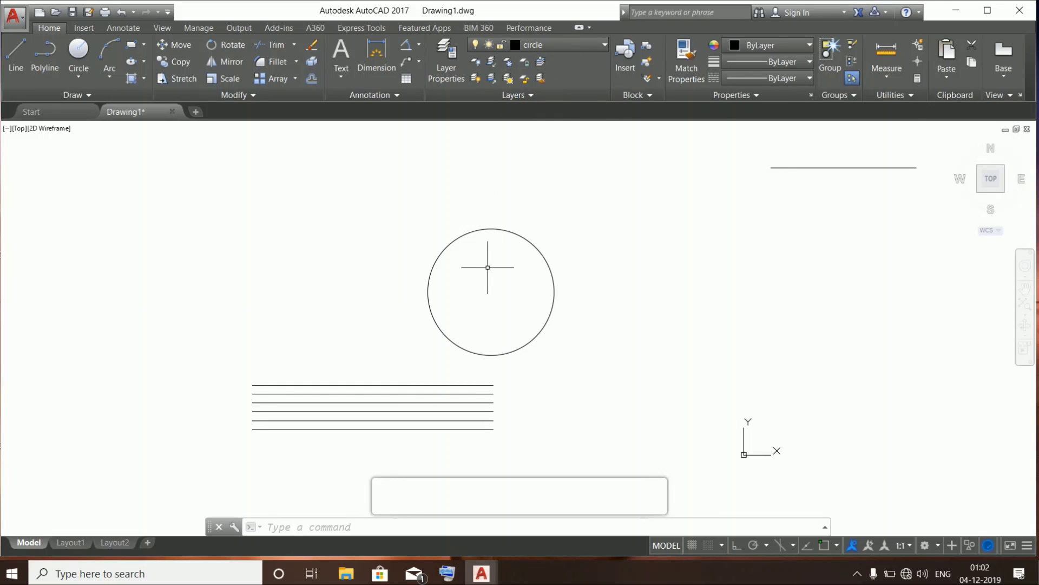
pyautogui.click(571, 44)
pyautogui.click(537, 80)
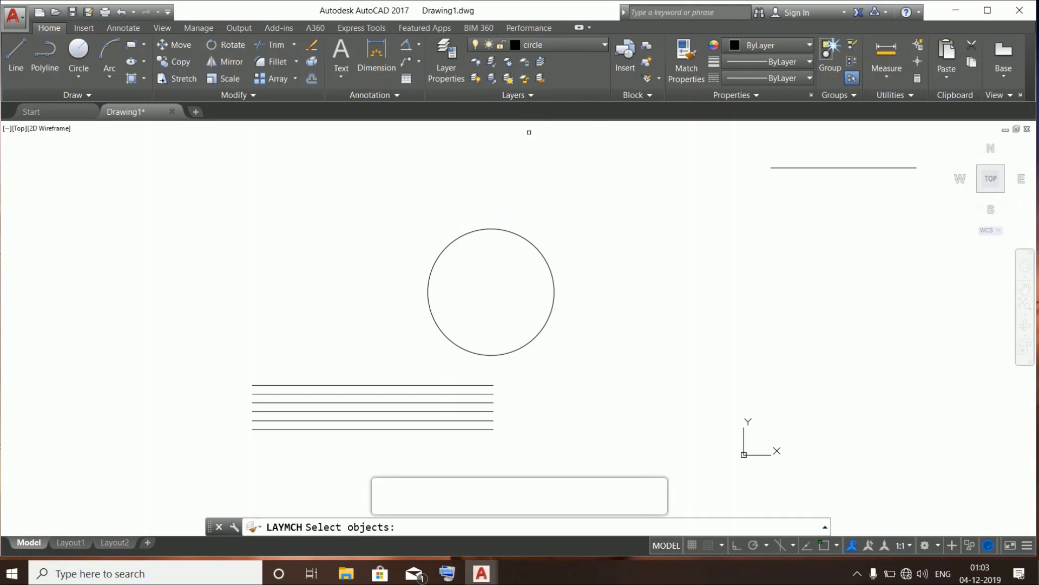
pyautogui.click(511, 233)
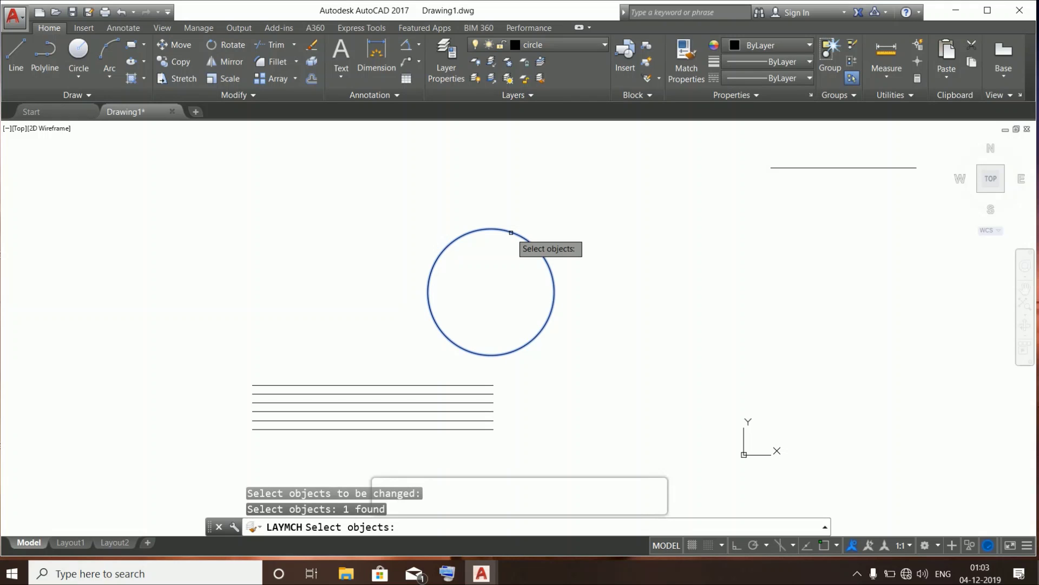
pyautogui.press('Return')
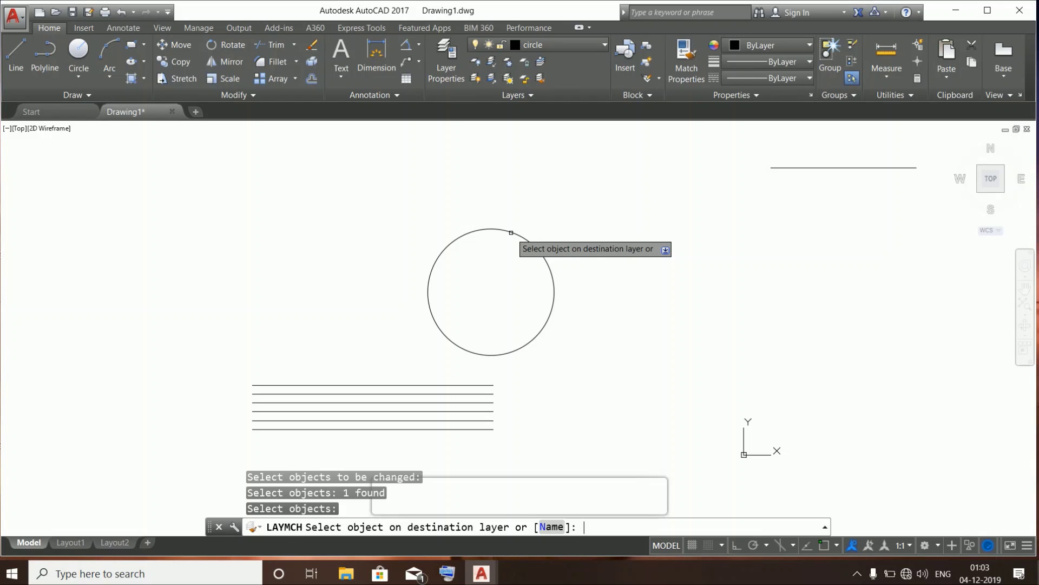
pyautogui.click(511, 233)
pyautogui.write('n')
pyautogui.press('Return')
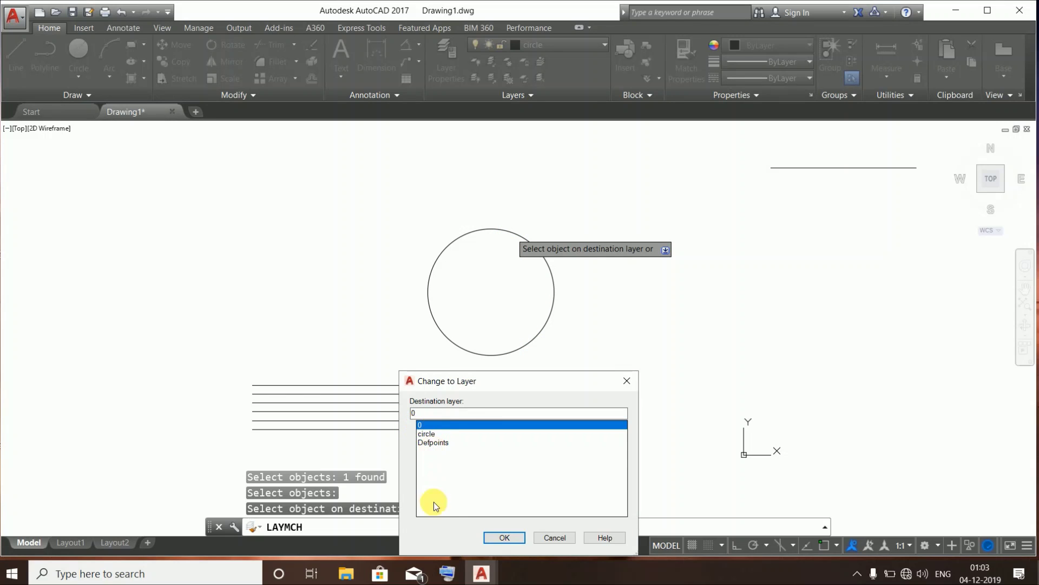
pyautogui.click(489, 538)
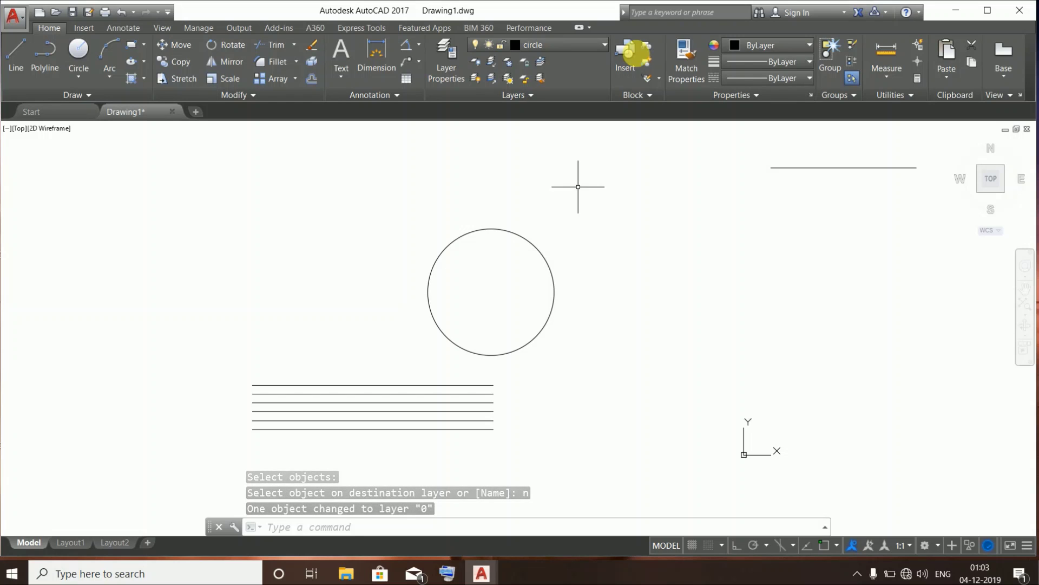
# Make layer 0 current and turn off the layer named circle
pyautogui.click(599, 44)
pyautogui.click(578, 62)
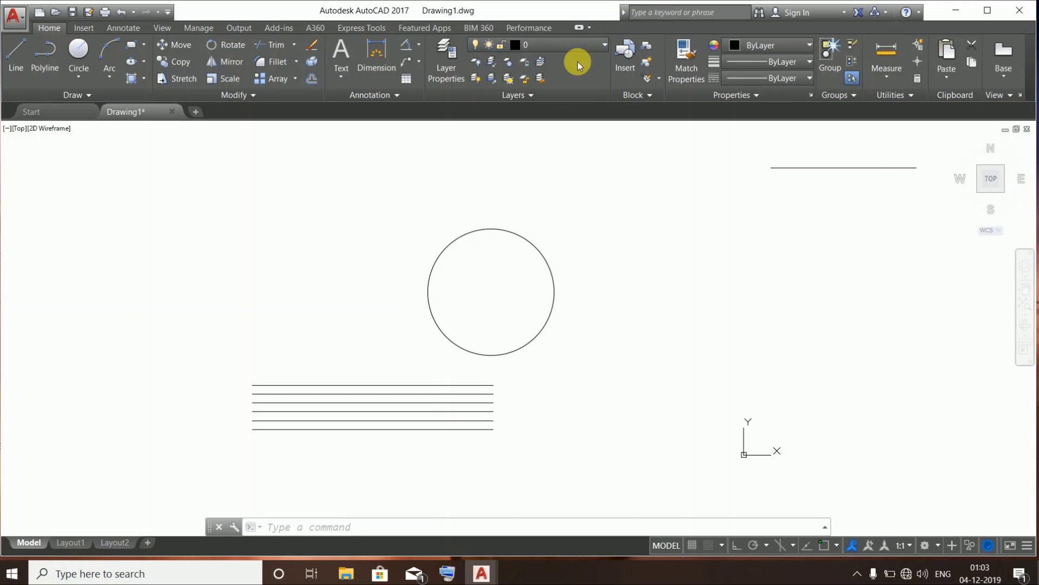
pyautogui.click(567, 46)
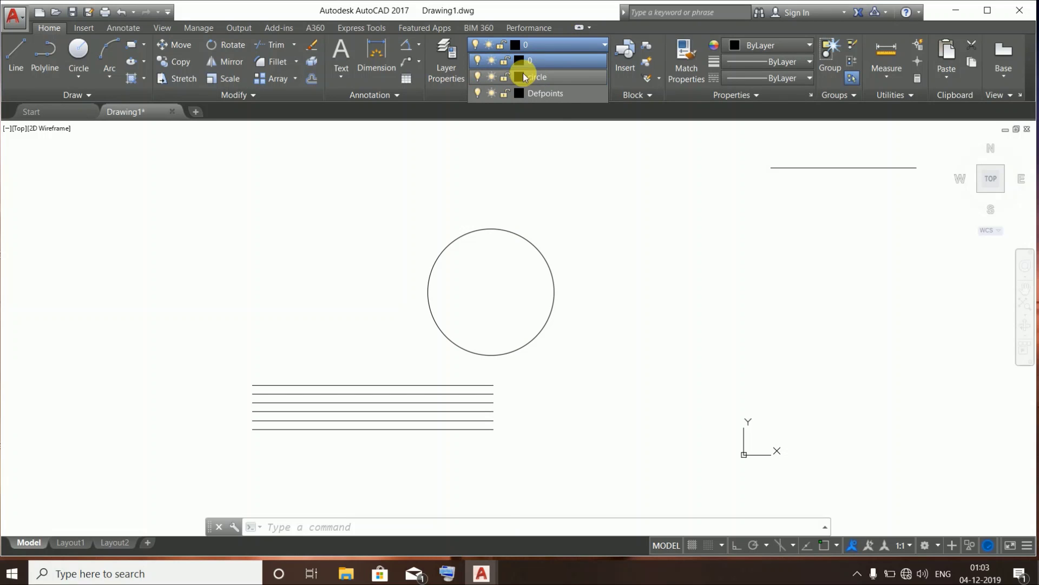
pyautogui.click(479, 77)
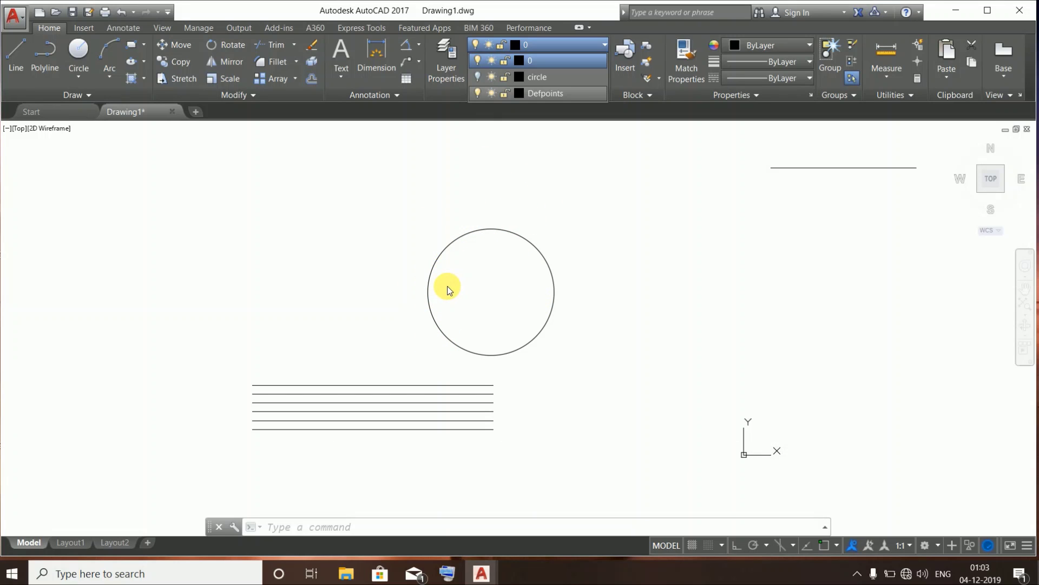
pyautogui.click(469, 270)
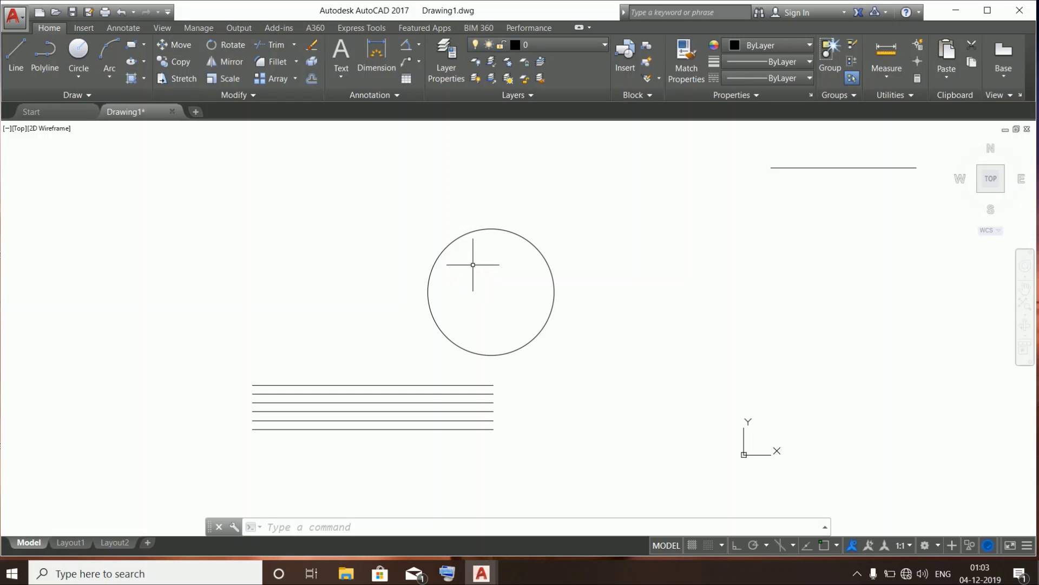
# Move the circle to the layer named circle with the Layer Match command, choosing the destination by name
pyautogui.click(528, 241)
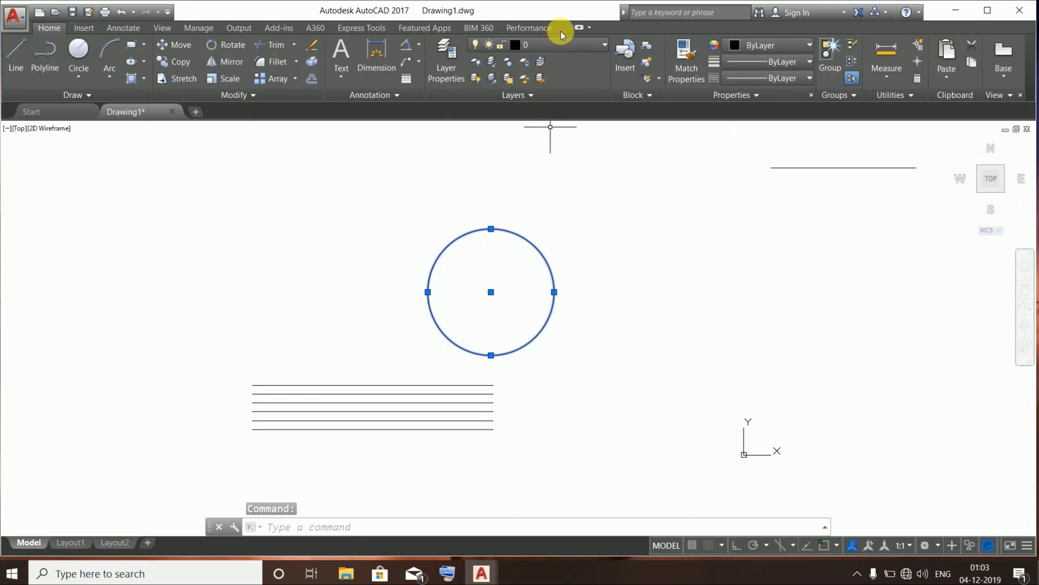
pyautogui.click(541, 80)
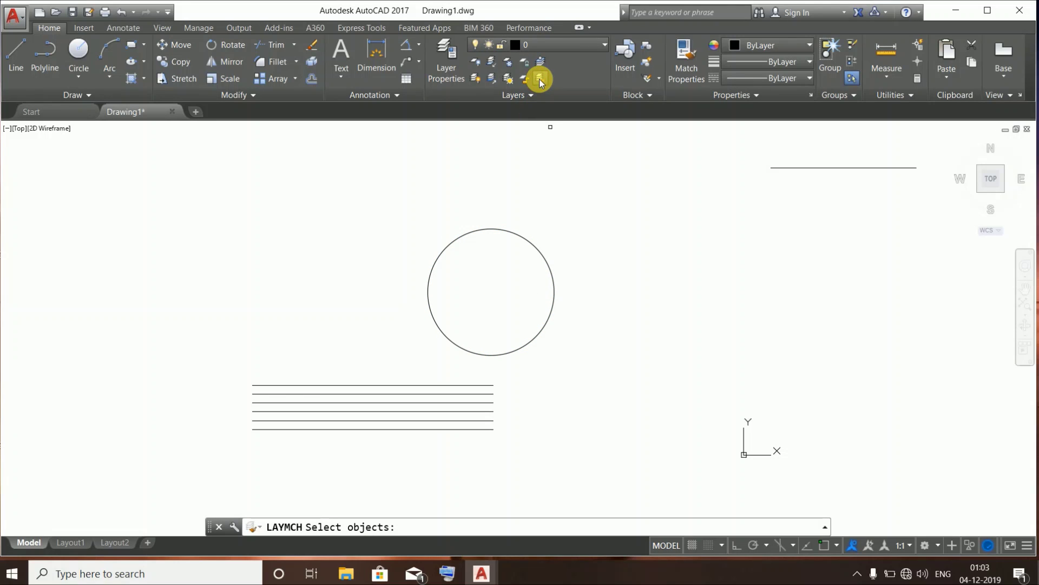
pyautogui.click(529, 241)
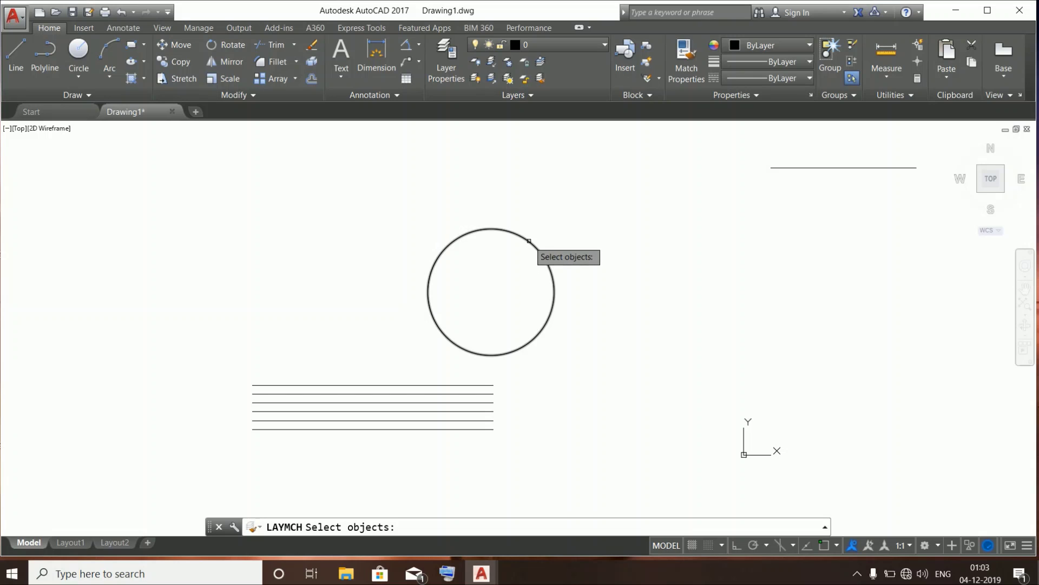
pyautogui.press('Return')
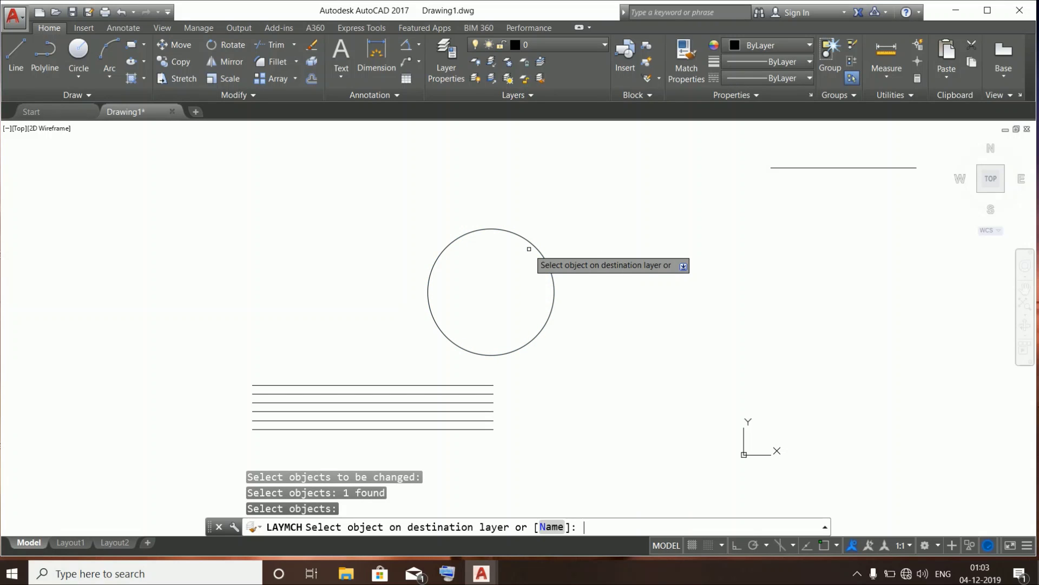
pyautogui.write('n')
pyautogui.press('Return')
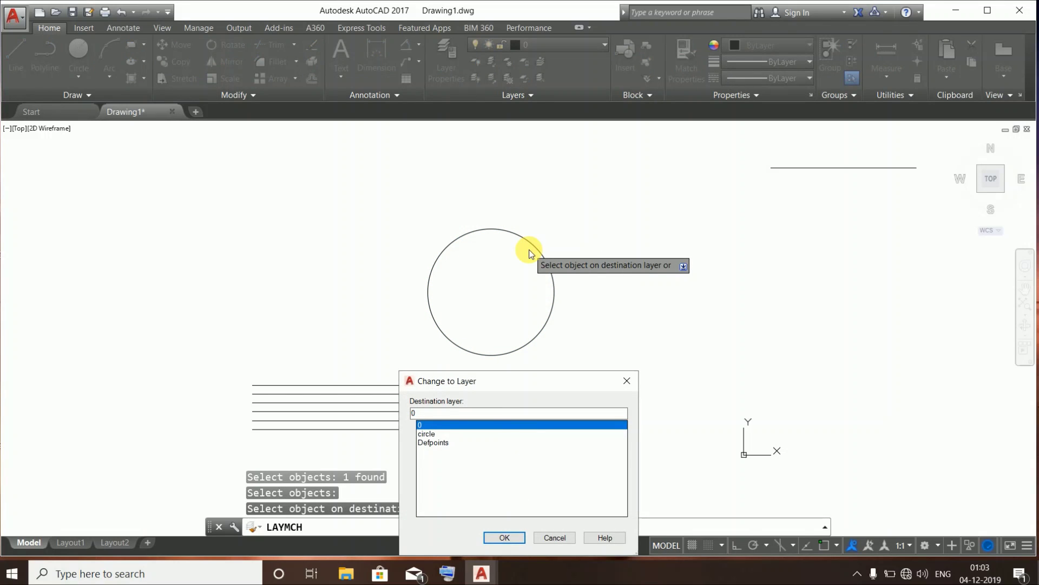
pyautogui.click(431, 433)
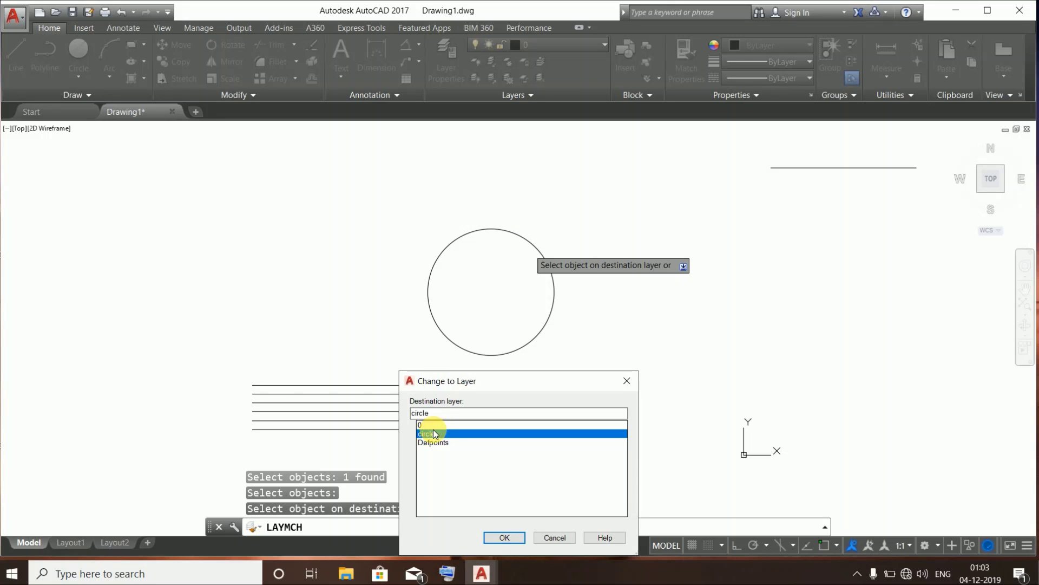
pyautogui.click(509, 538)
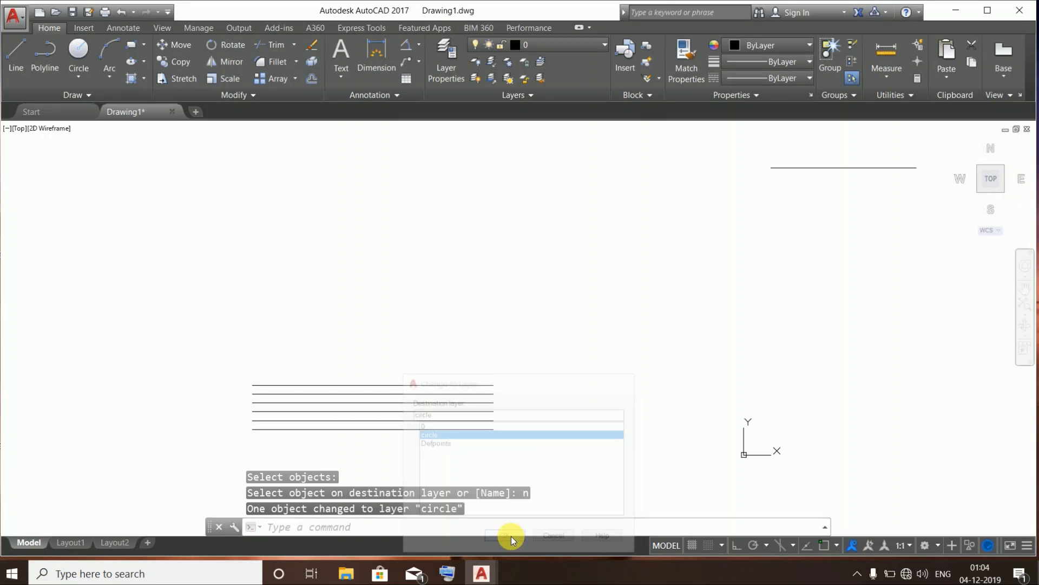
# Turn the layer named circle back on
pyautogui.click(538, 45)
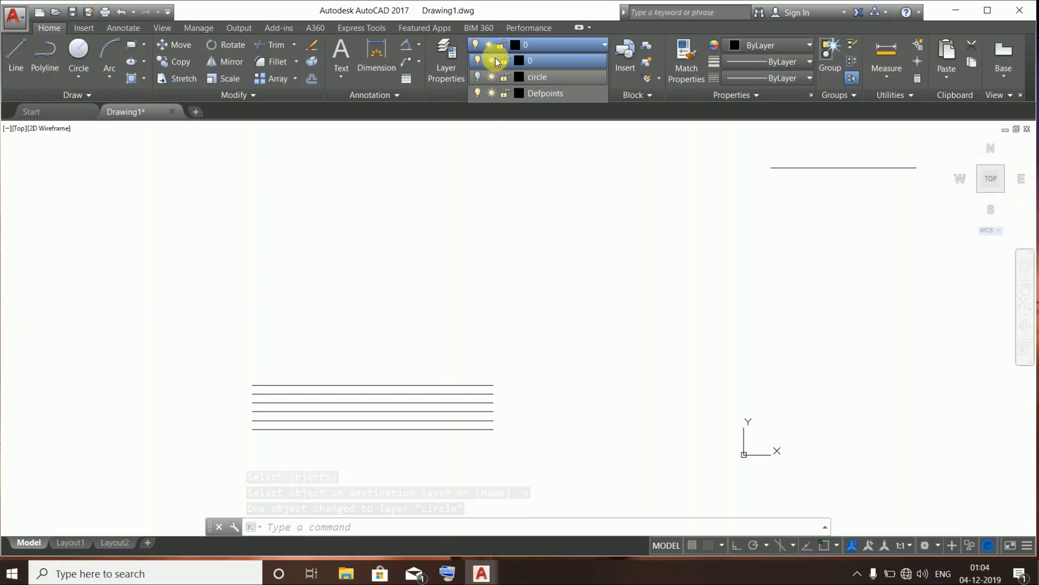
pyautogui.click(479, 77)
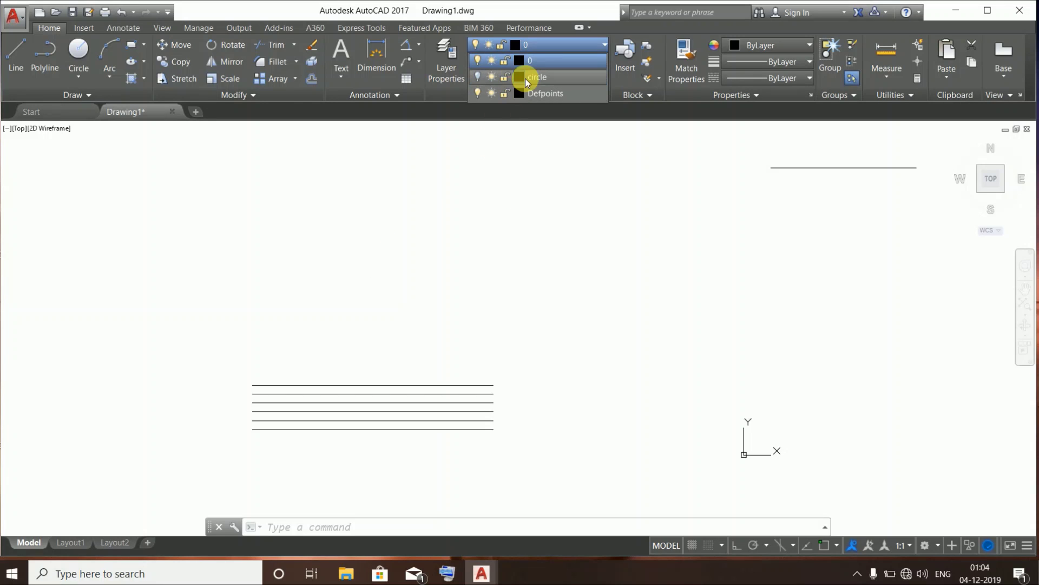
pyautogui.click(477, 76)
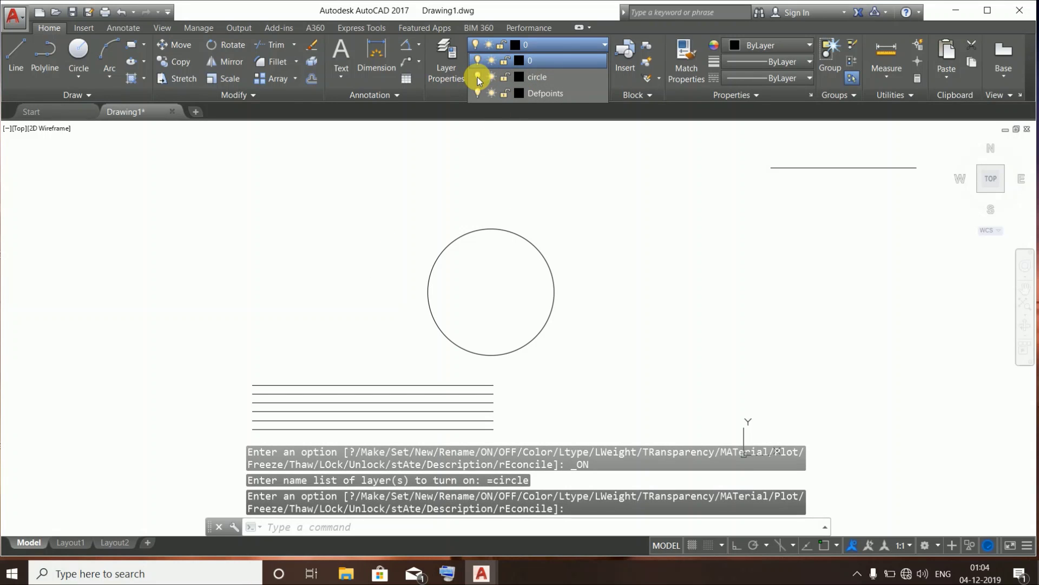
# Lock and unlock the layer named circle twice, leaving it unlocked
pyautogui.click(506, 76)
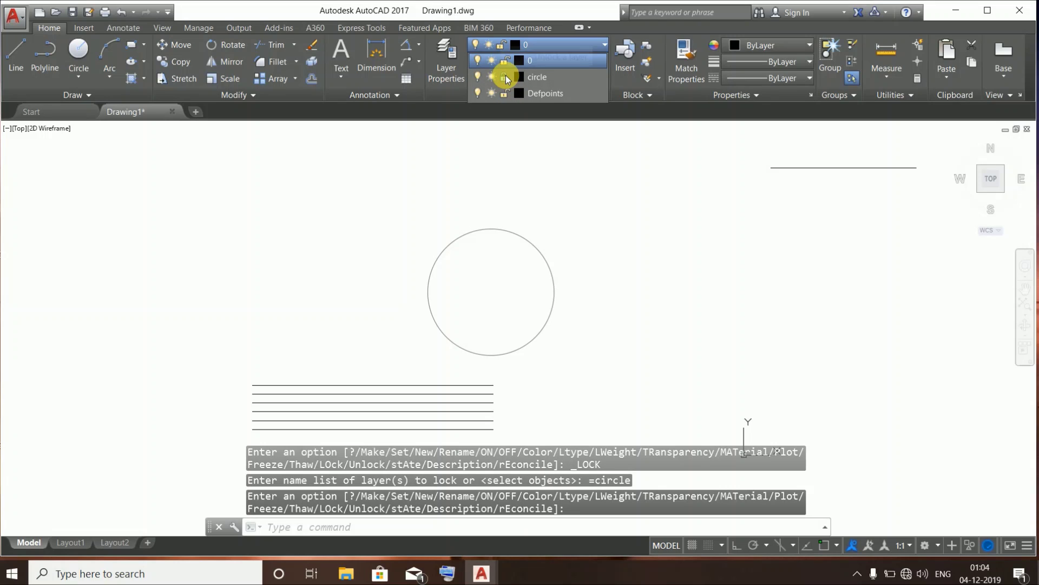
pyautogui.click(505, 76)
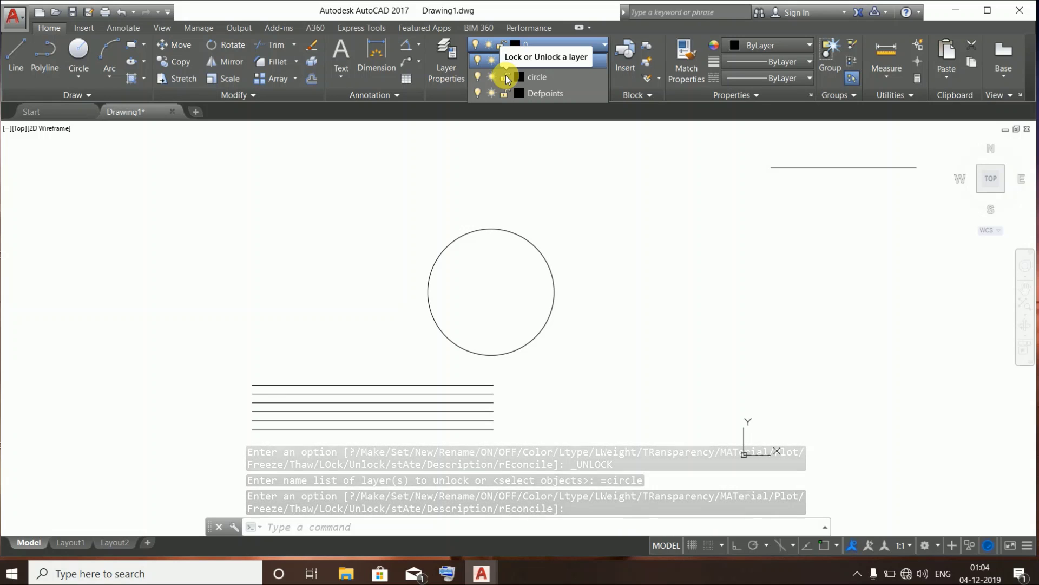
pyautogui.click(505, 76)
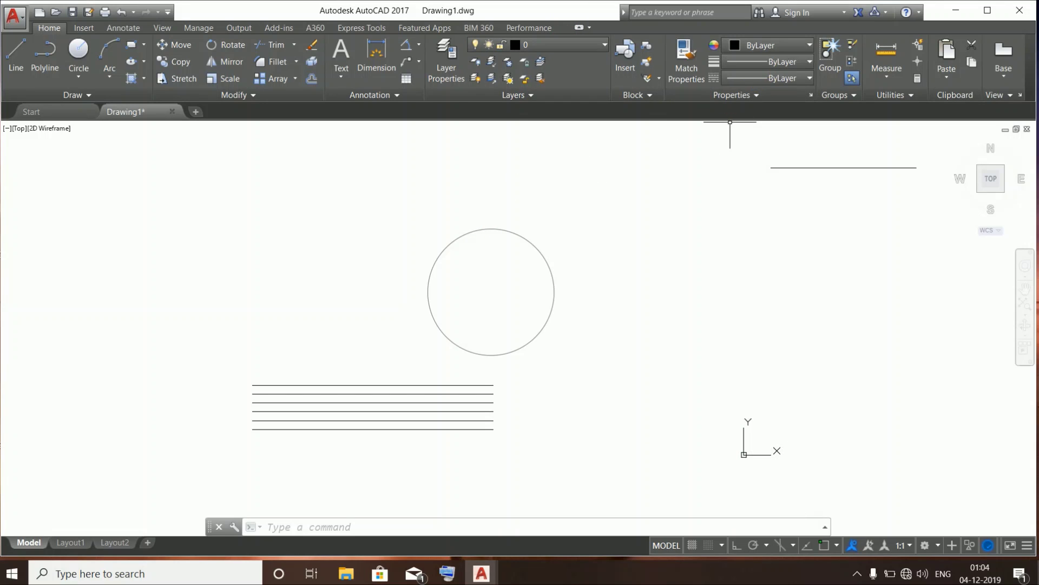
pyautogui.click(566, 44)
pyautogui.click(504, 77)
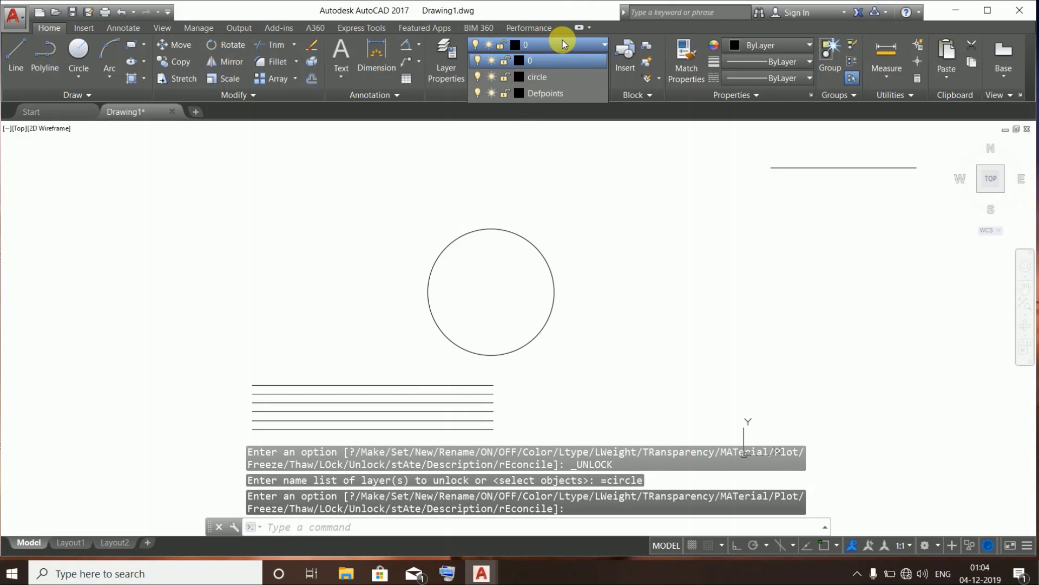
pyautogui.click(578, 164)
pyautogui.press('Escape')
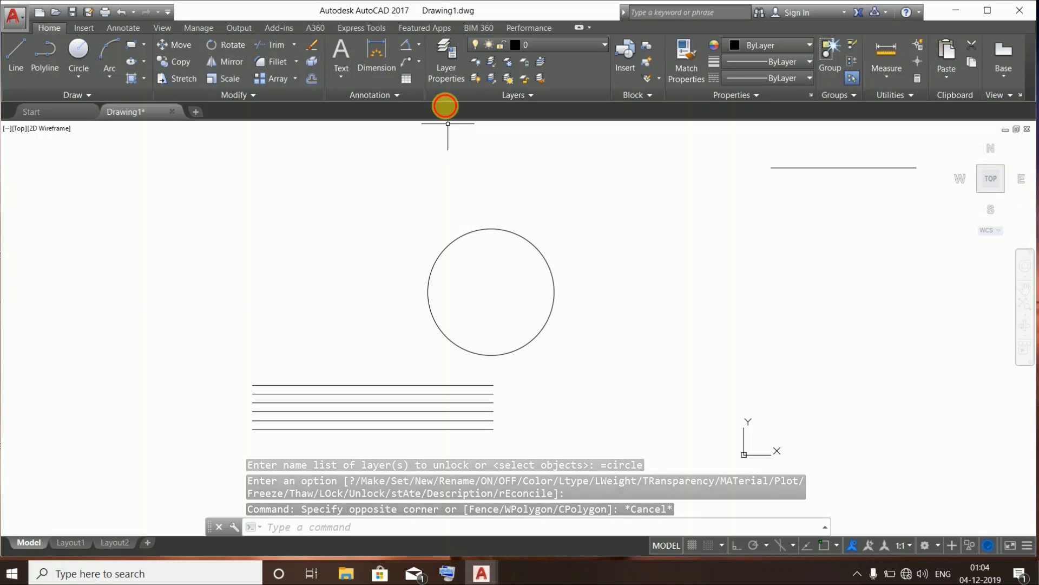
# Review the loaded and loadable linetypes for the layer named circle, leaving its linetype unassigned
pyautogui.click(451, 57)
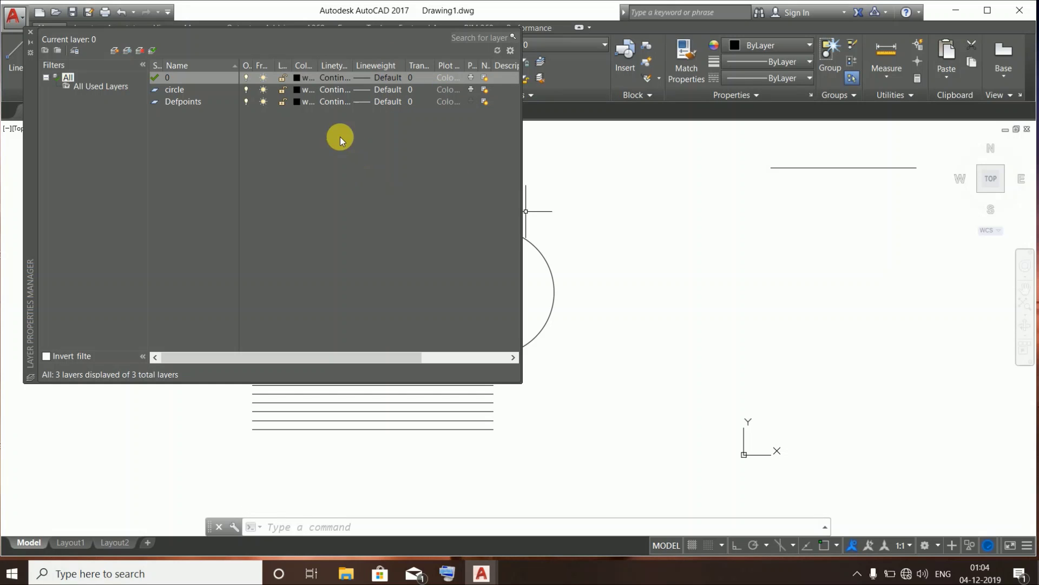
pyautogui.click(339, 90)
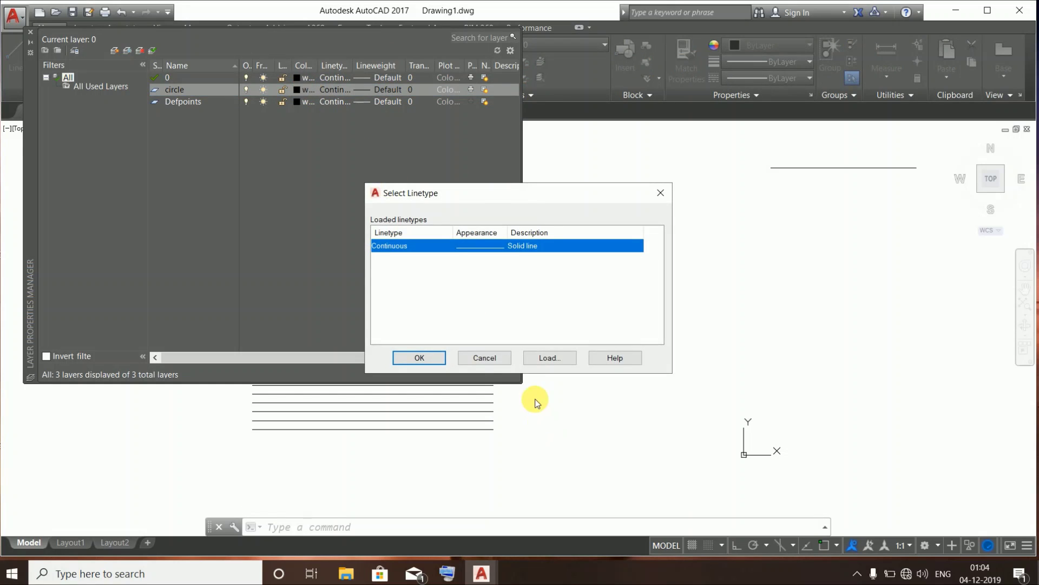
pyautogui.click(479, 359)
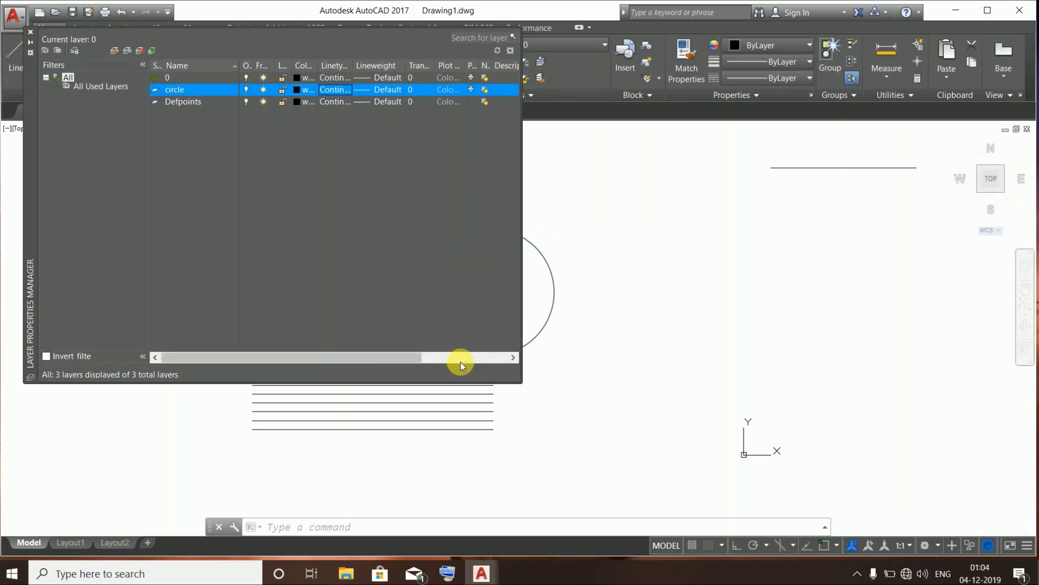
pyautogui.click(329, 93)
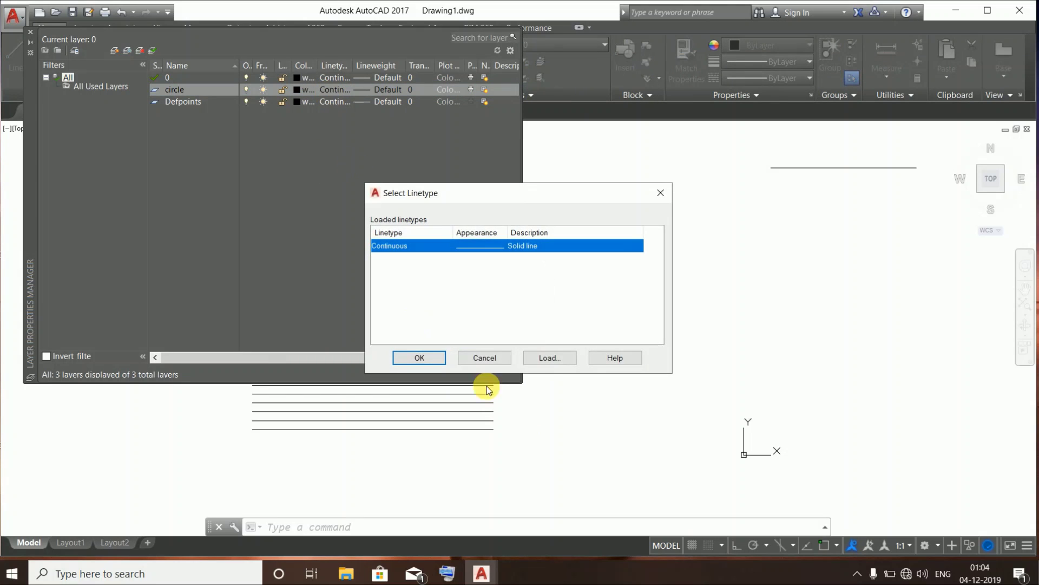
pyautogui.click(548, 358)
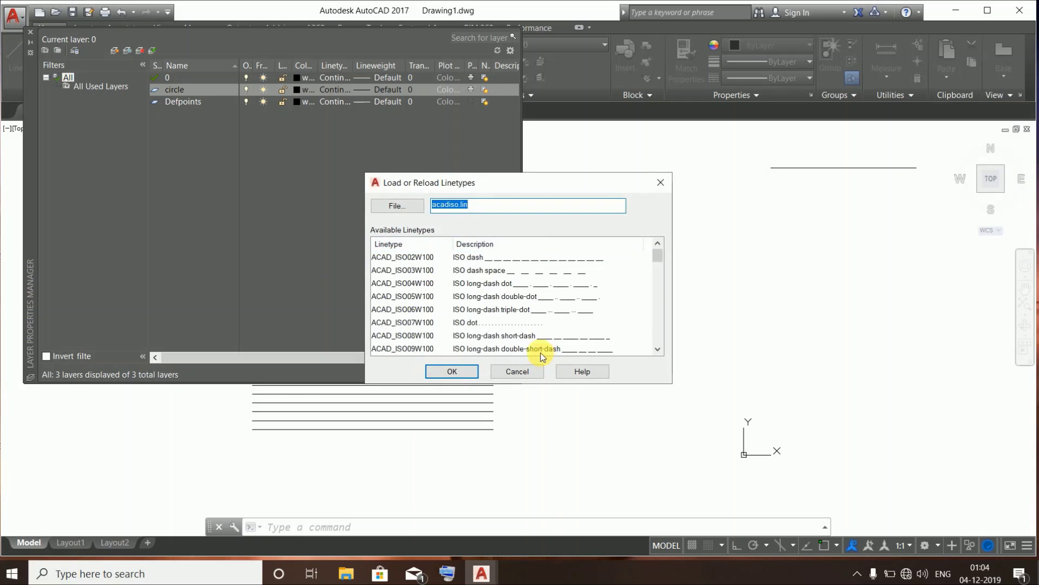
pyautogui.scroll(-12, 539, 335)
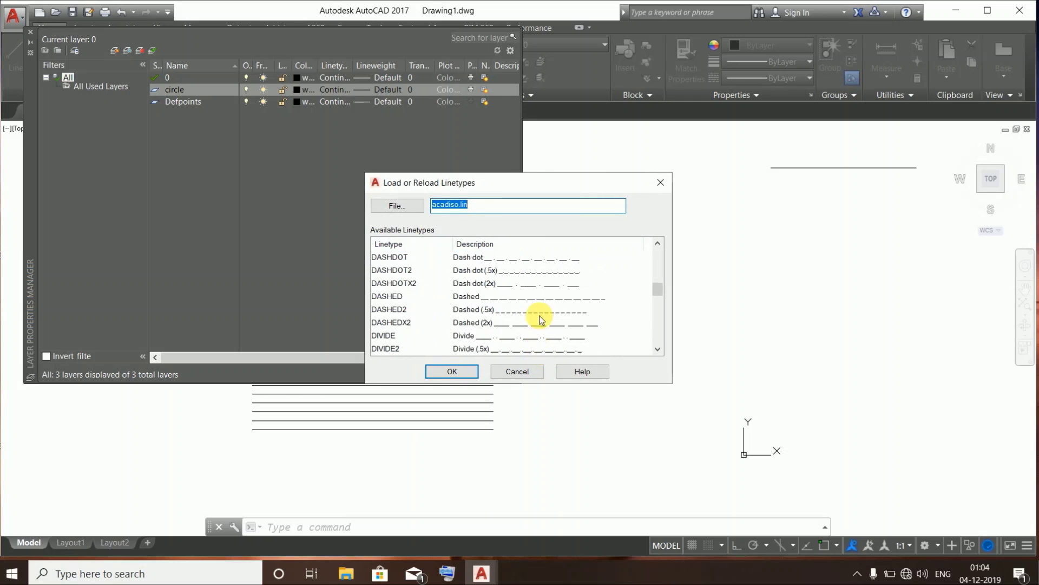
pyautogui.click(501, 370)
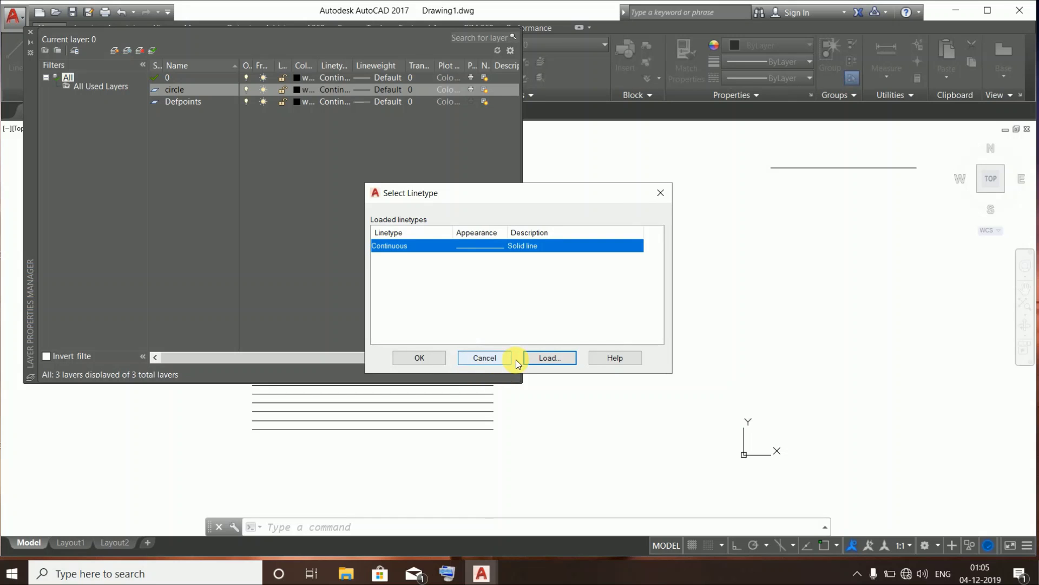
pyautogui.click(477, 359)
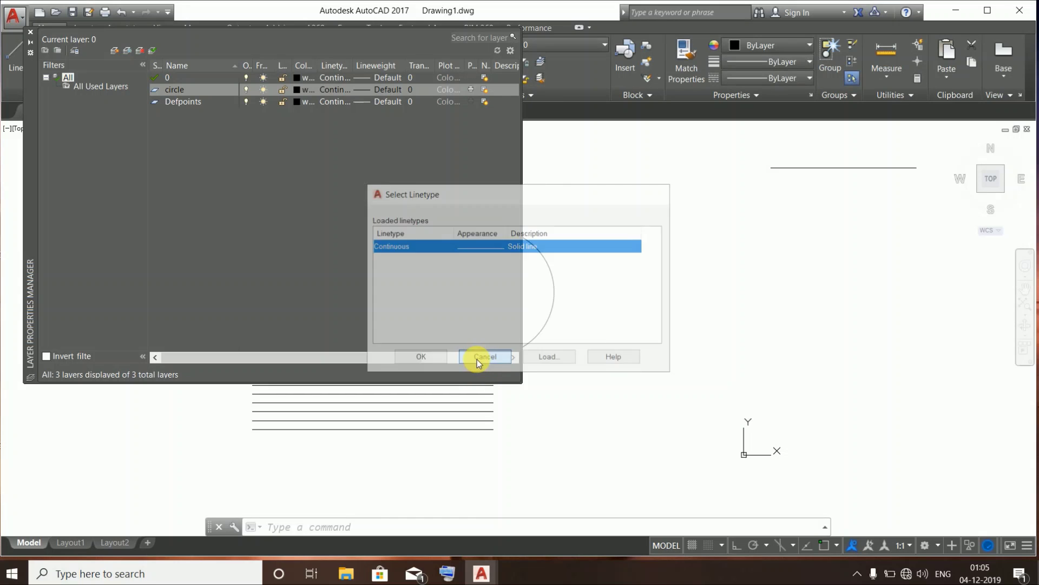
# View the colour choices for the layer named circle without applying one, and close the layer manager
pyautogui.click(297, 90)
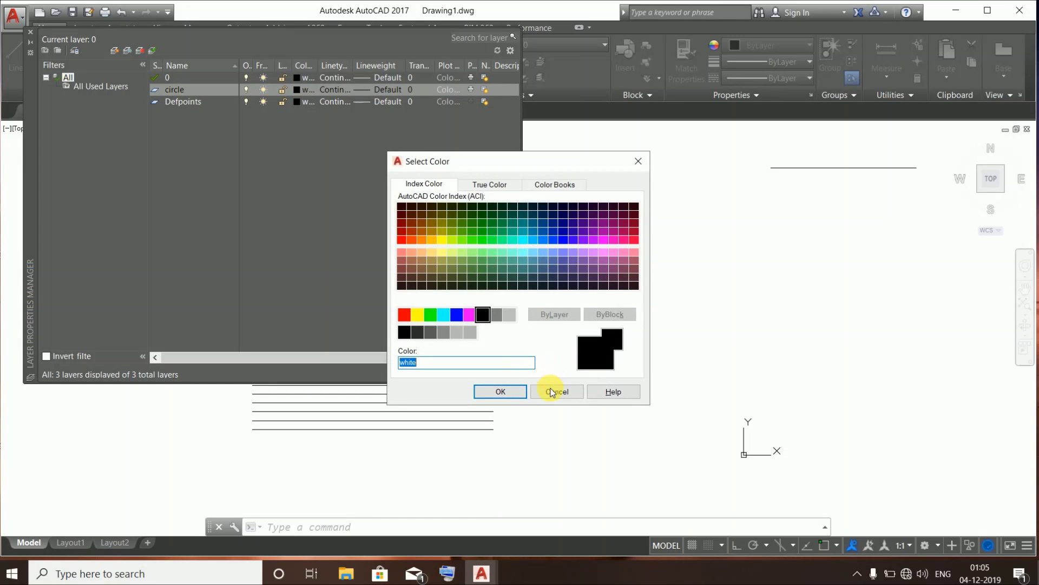
pyautogui.click(554, 388)
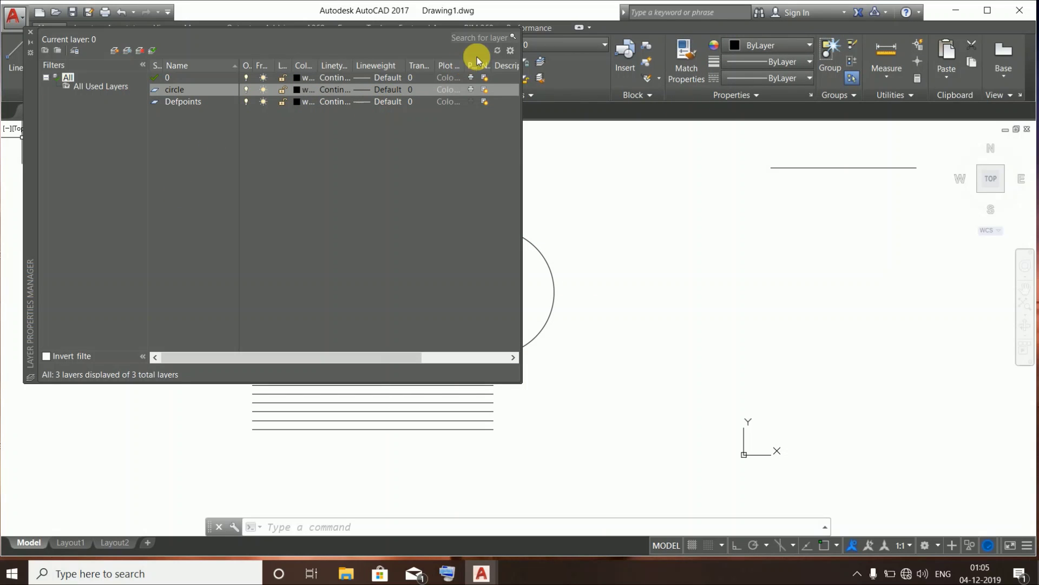
pyautogui.click(30, 34)
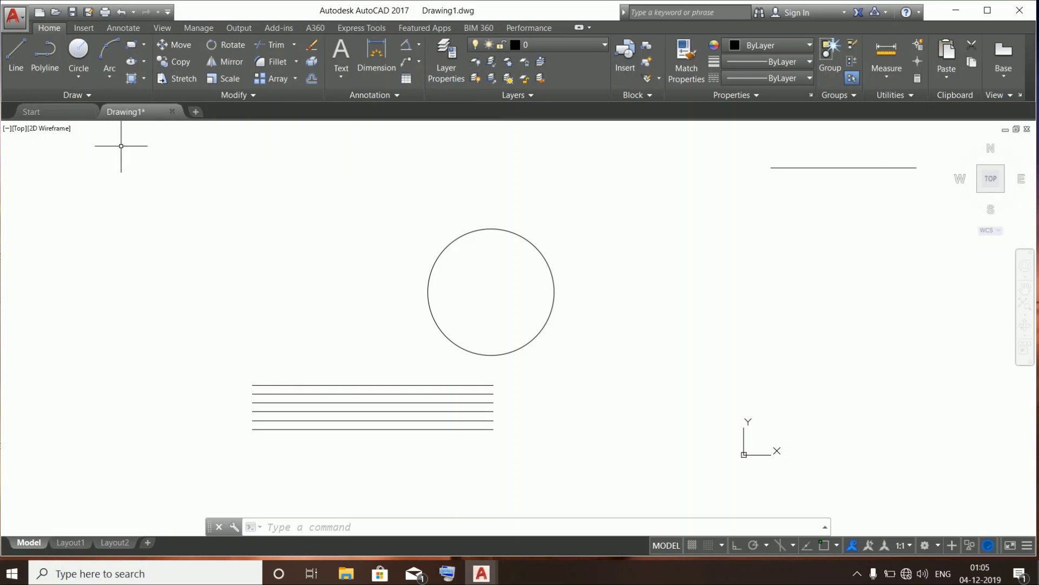
# Load the DASHDOT linetype from acadiso.lin into the drawing
pyautogui.click(771, 78)
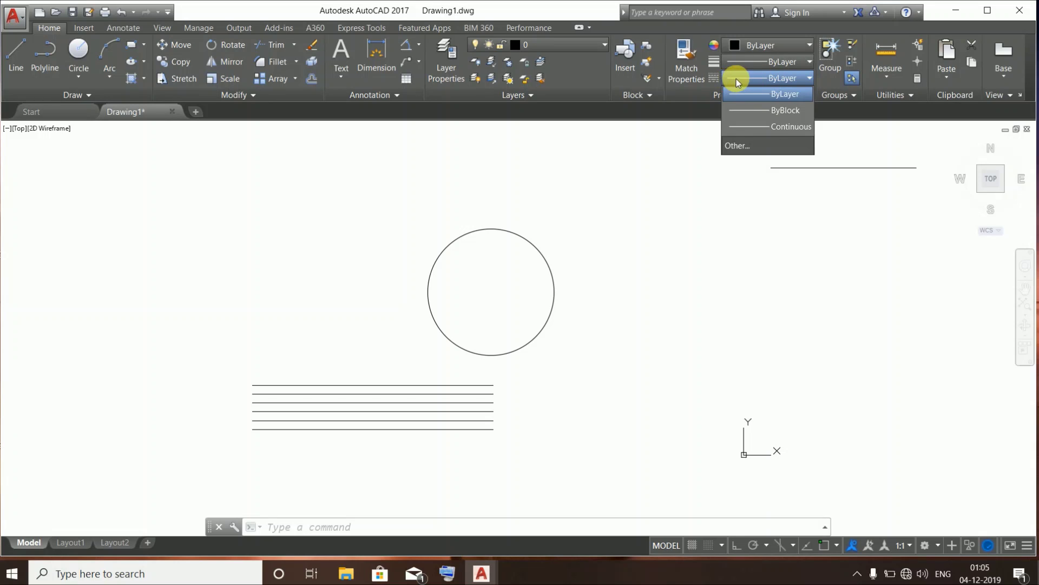
pyautogui.click(756, 147)
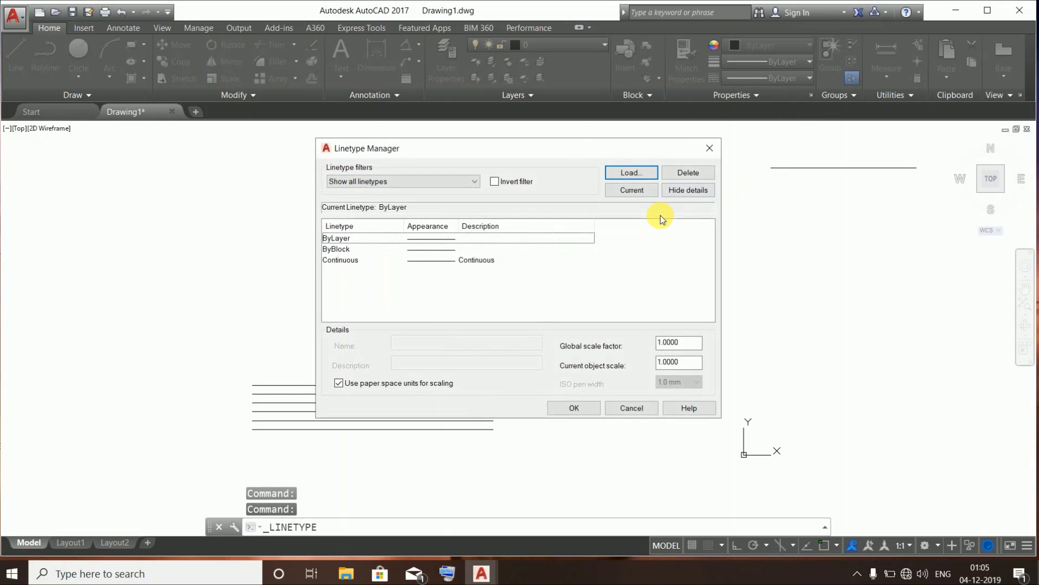
pyautogui.click(631, 173)
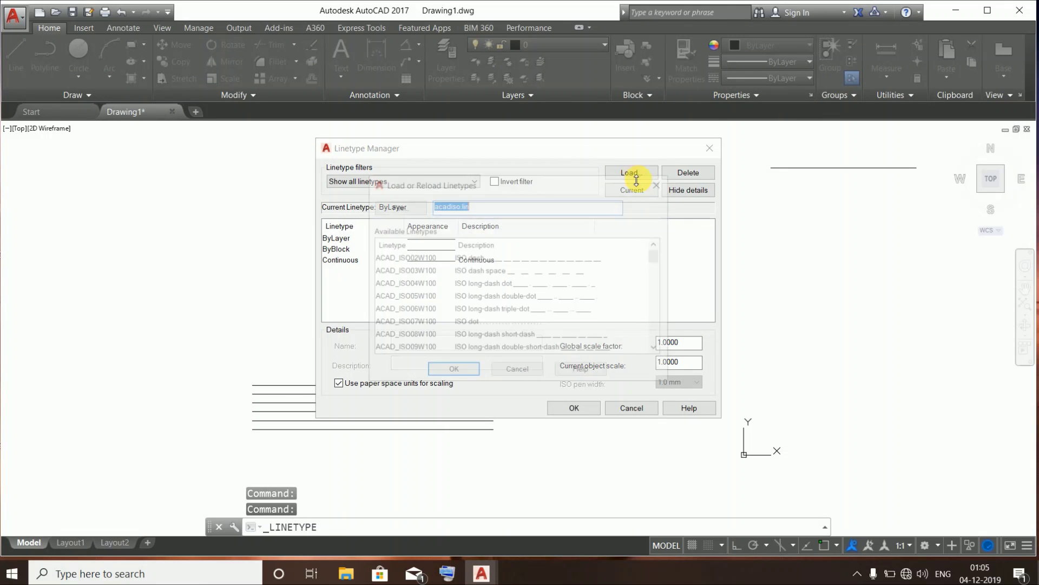
pyautogui.scroll(-6, 495, 278)
pyautogui.scroll(-9, 495, 278)
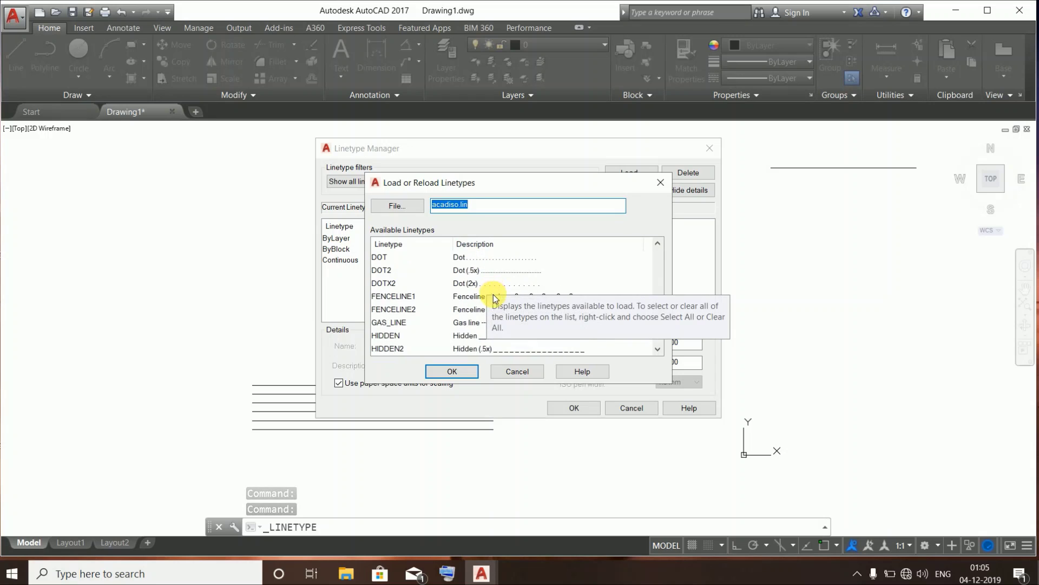
pyautogui.scroll(8, 486, 303)
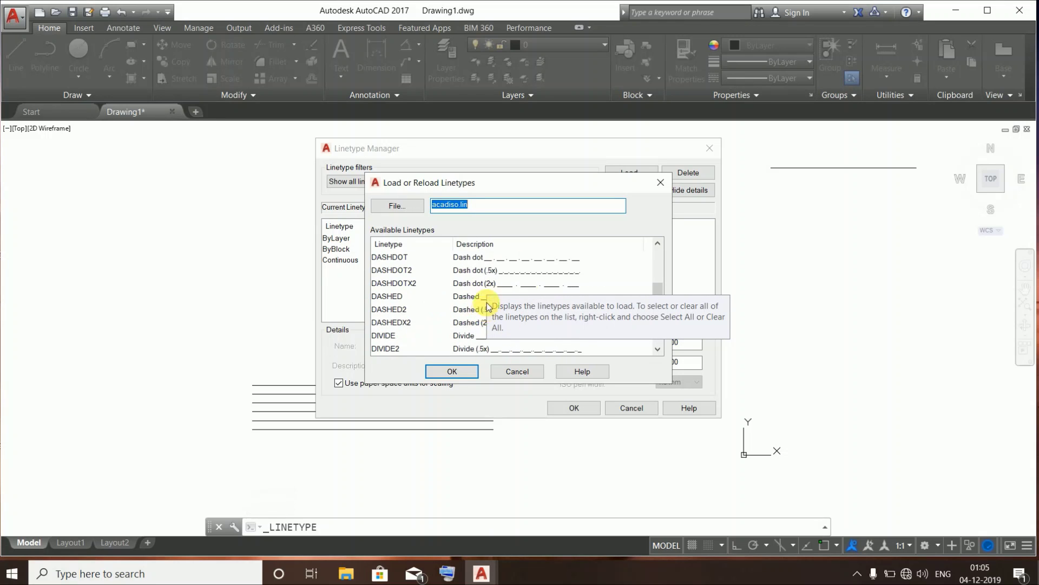
pyautogui.click(527, 258)
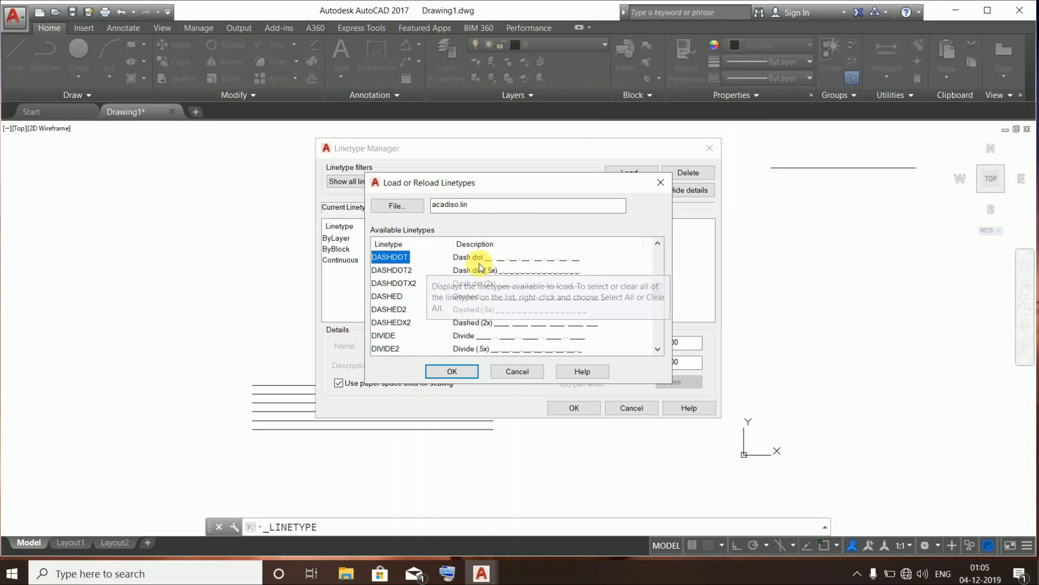
pyautogui.click(459, 370)
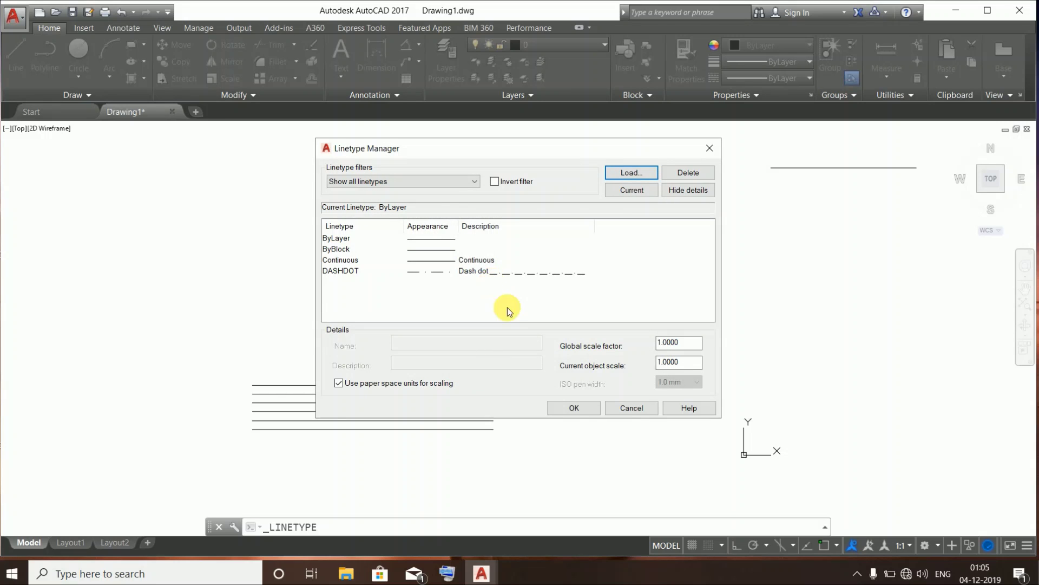
pyautogui.click(597, 410)
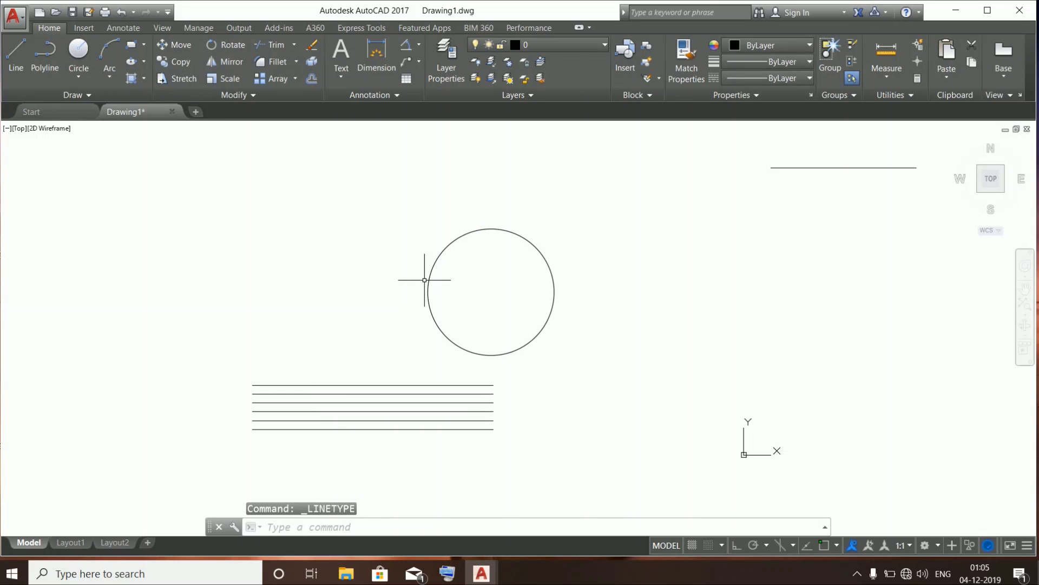
# Draw a single line above the circle, rising slightly from left to right and extending past both sides of it
pyautogui.click(14, 54)
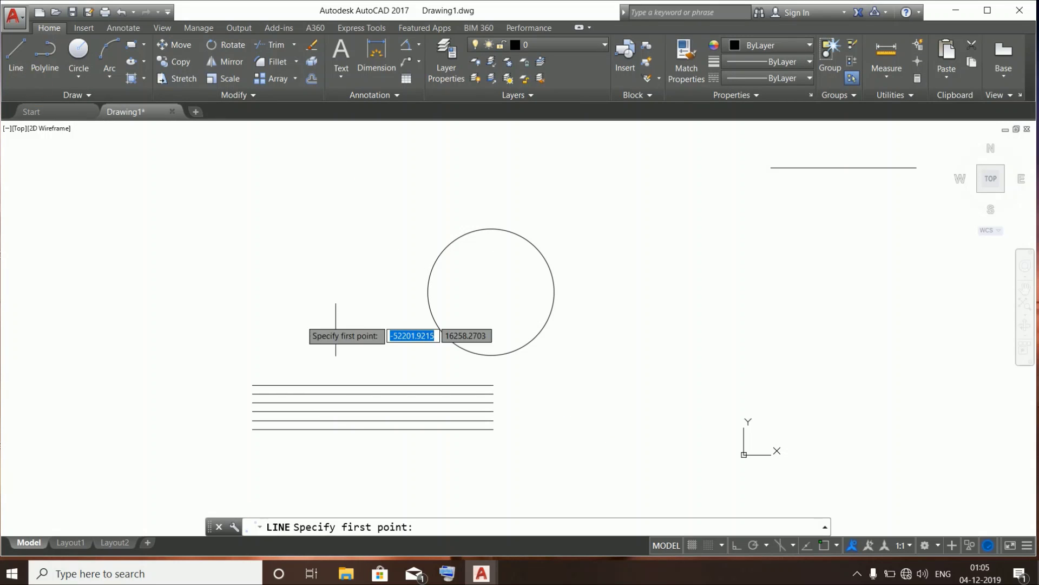
pyautogui.click(263, 227)
pyautogui.click(619, 191)
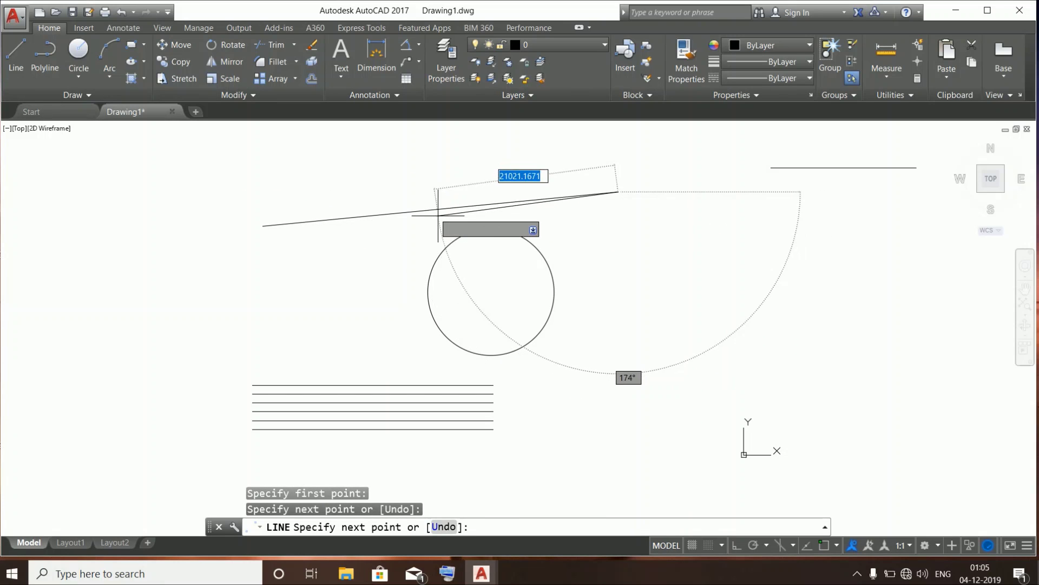
pyautogui.press('Escape')
# Examine the new slanted line up close to check how its linetype is drawn
pyautogui.scroll(10, 440, 216)
pyautogui.moveTo(464, 186); pyautogui.dragTo(471, 228, button='middle')
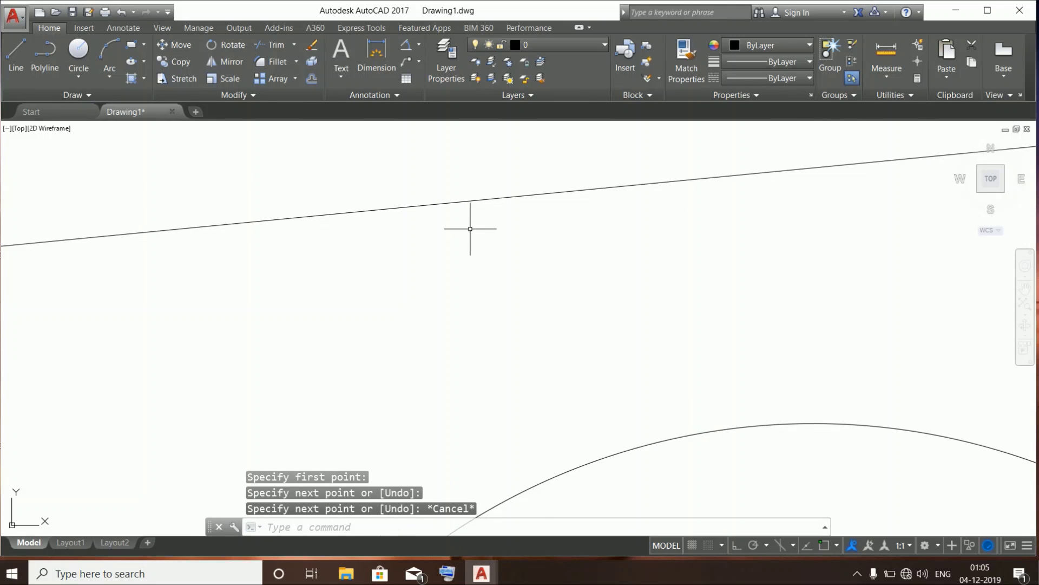
pyautogui.scroll(3, 474, 215)
pyautogui.moveTo(433, 187)
pyautogui.mouseDown(button='middle')
pyautogui.moveTo(441, 174)
pyautogui.moveTo(447, 228)
pyautogui.moveTo(543, 408)
pyautogui.moveTo(445, 129)
pyautogui.mouseUp(button='middle')
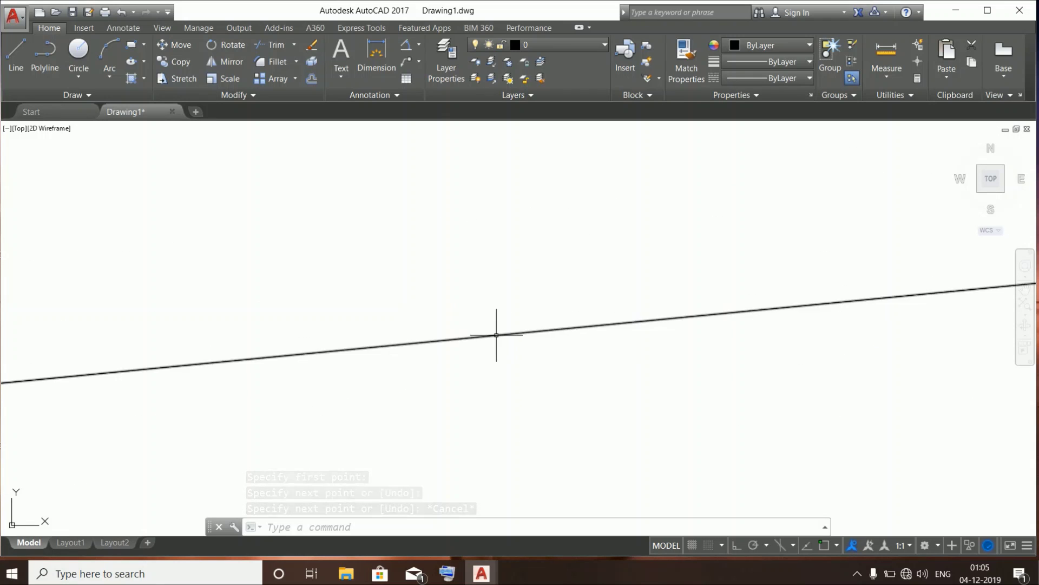
pyautogui.scroll(10, 495, 327)
pyautogui.scroll(-10, 495, 321)
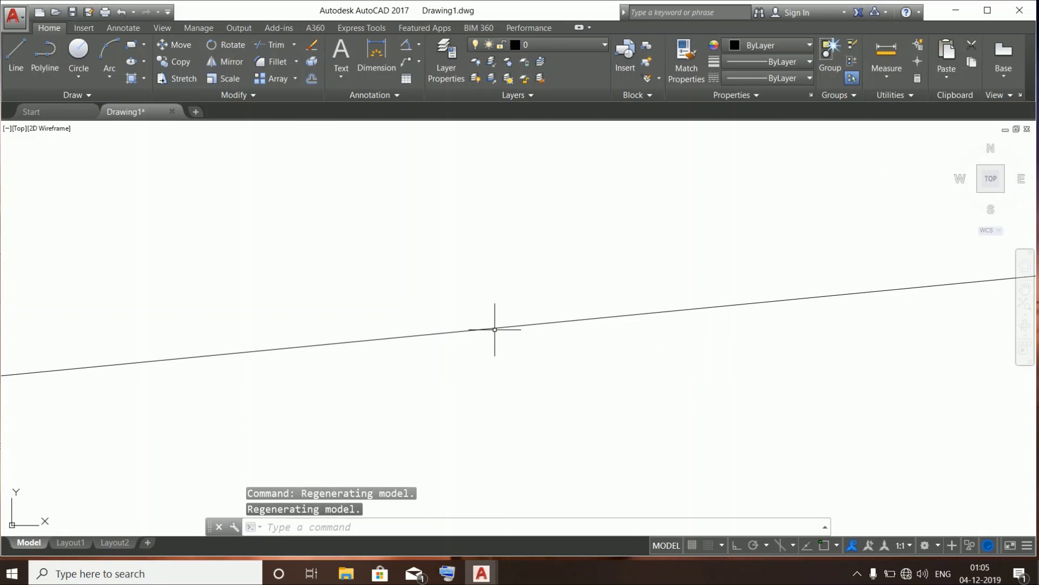
pyautogui.scroll(4, 482, 324)
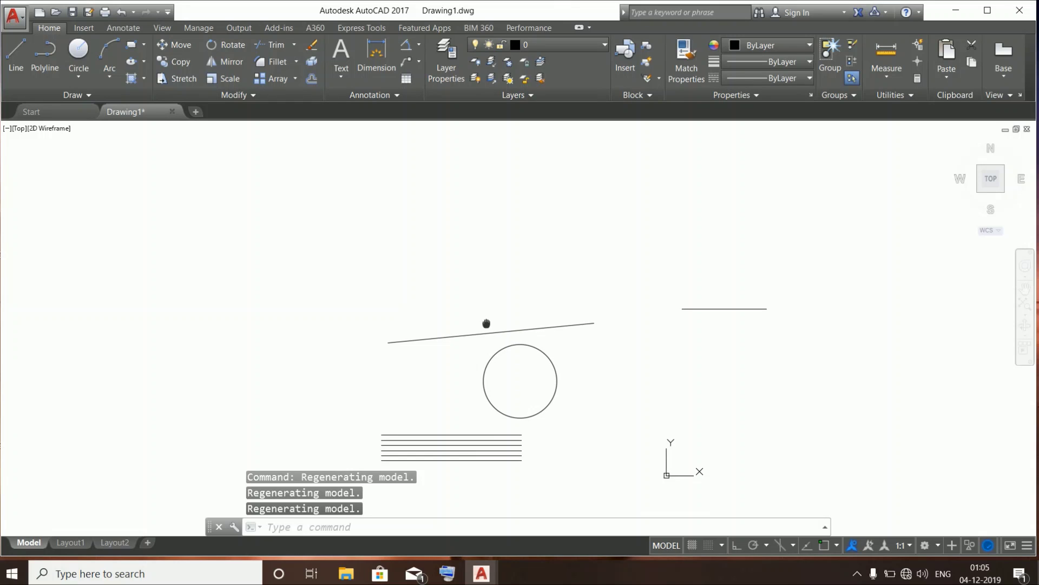
# With DASHDOT selected in the Linetype Manager, set both the global scale factor and the current object scale to 100
pyautogui.click(763, 78)
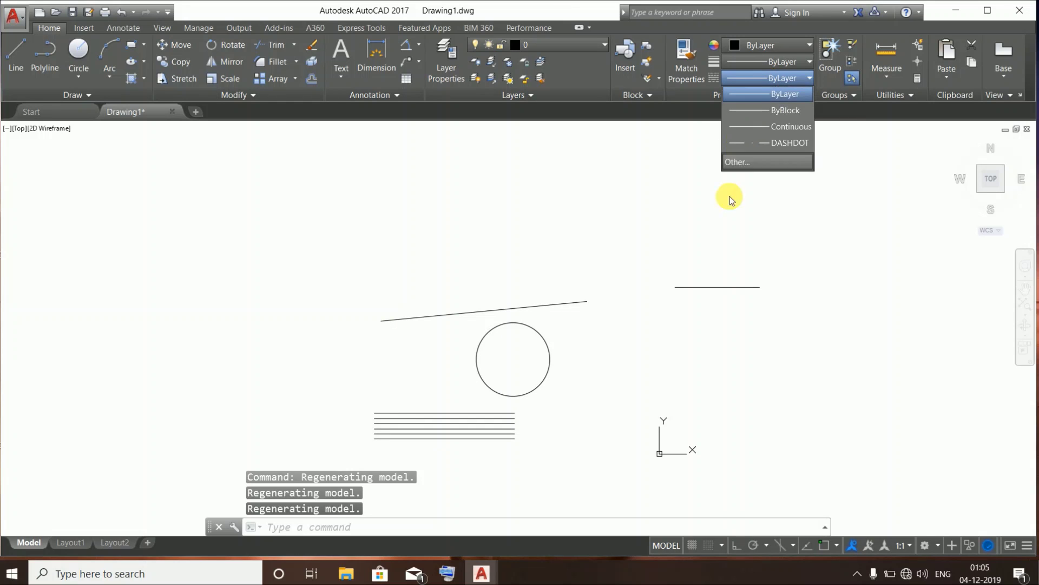
pyautogui.click(744, 161)
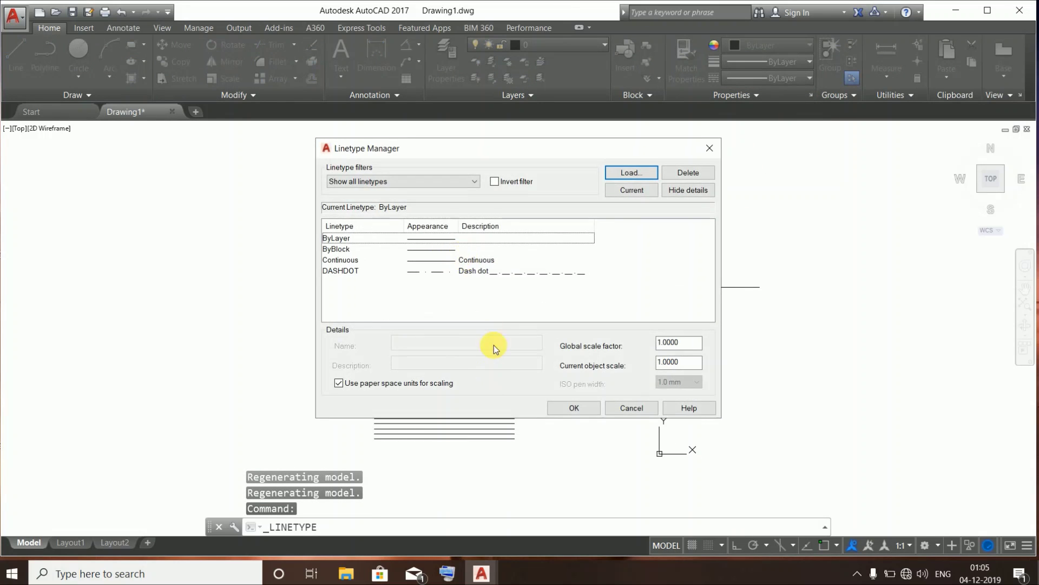
pyautogui.click(492, 271)
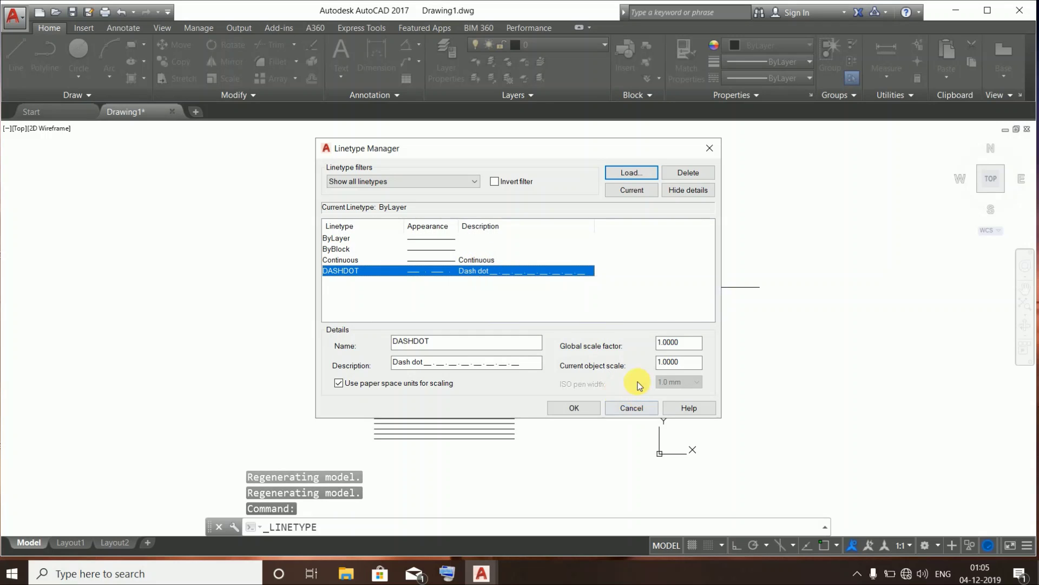
pyautogui.moveTo(681, 343); pyautogui.dragTo(648, 345)
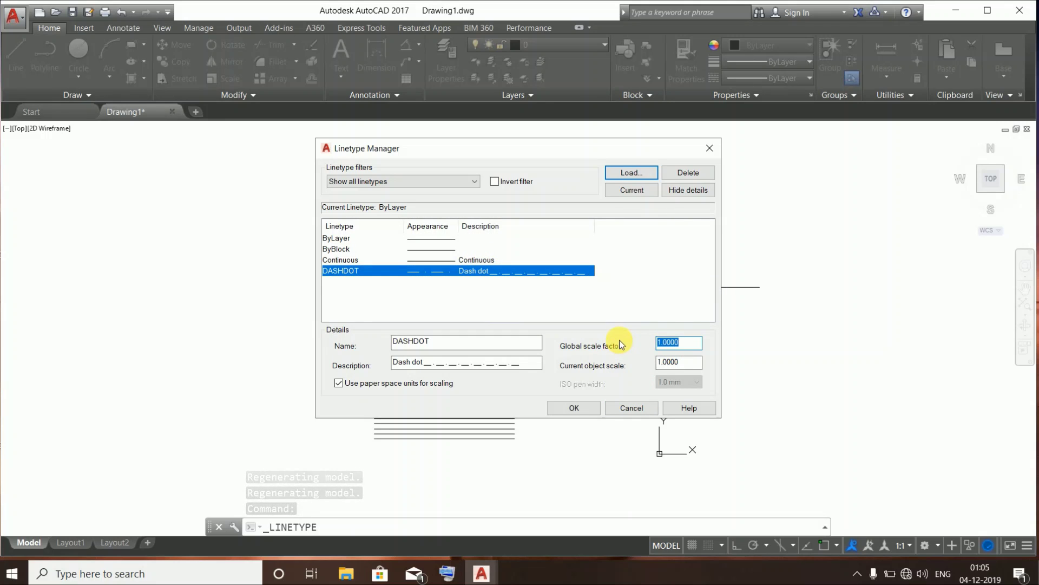
pyautogui.write('1000')
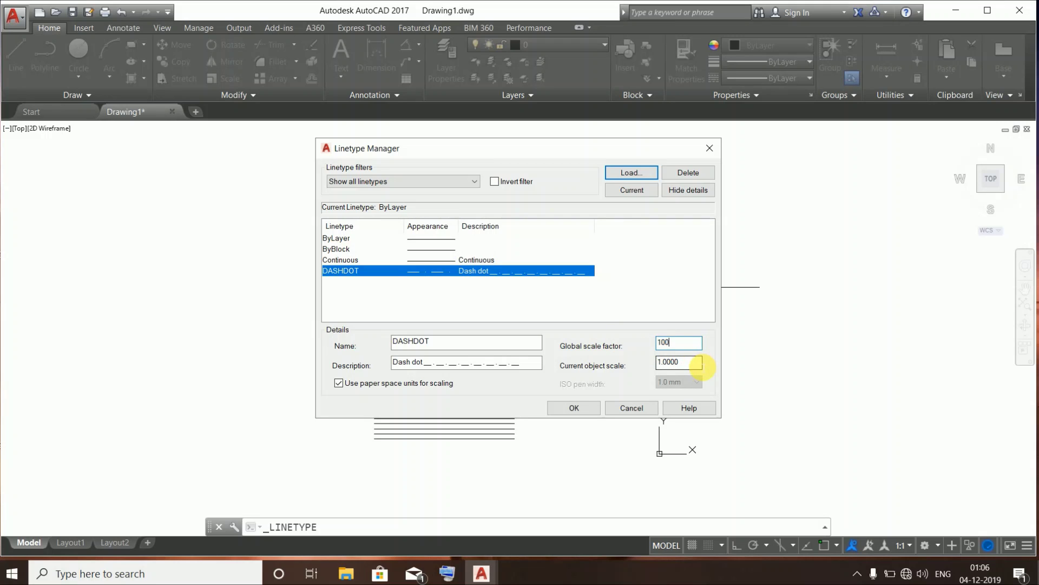
pyautogui.doubleClick(698, 362)
pyautogui.write('100')
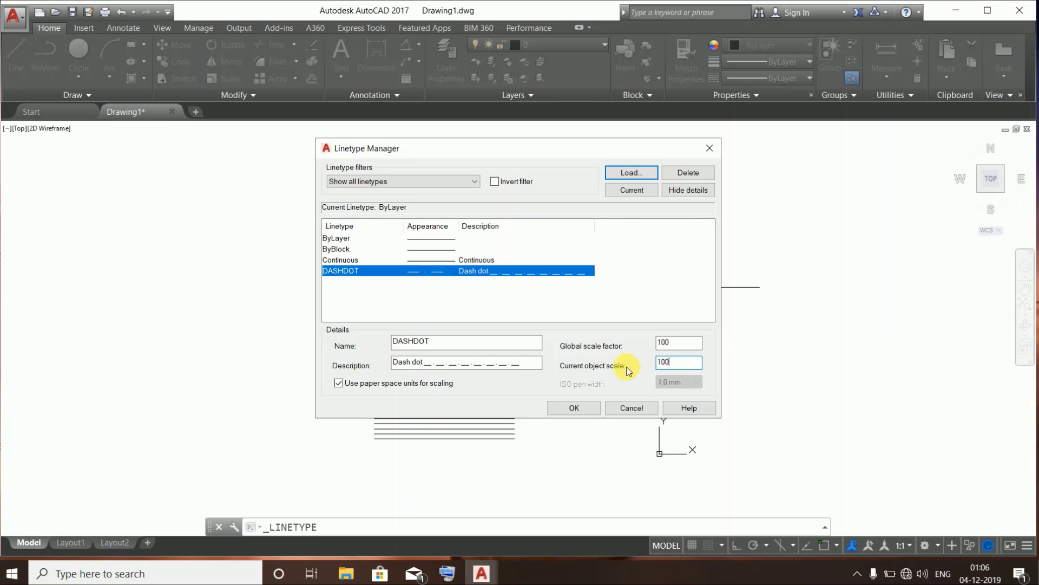
pyautogui.click(596, 407)
# Select the slanted line and inspect its appearance under the new linetype scale, then clear the selection
pyautogui.click(588, 292)
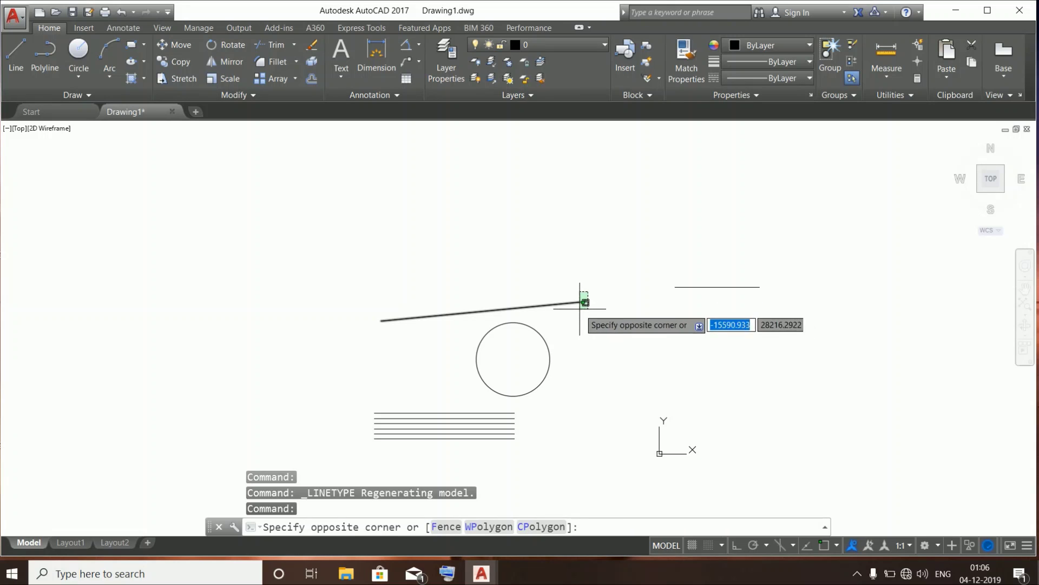
pyautogui.click(580, 306)
pyautogui.scroll(6, 580, 303)
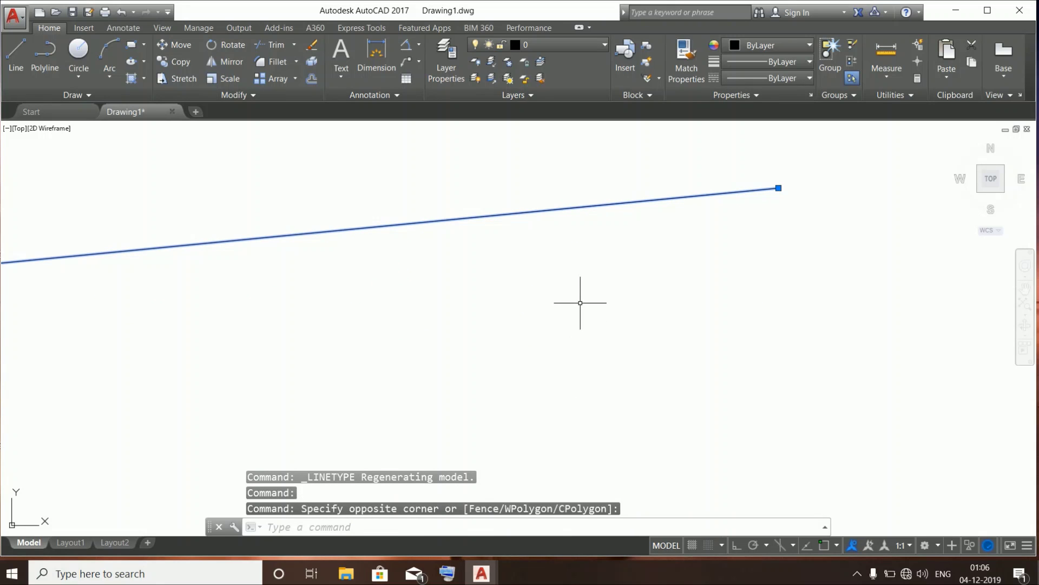
pyautogui.press('Escape')
pyautogui.scroll(6, 614, 223)
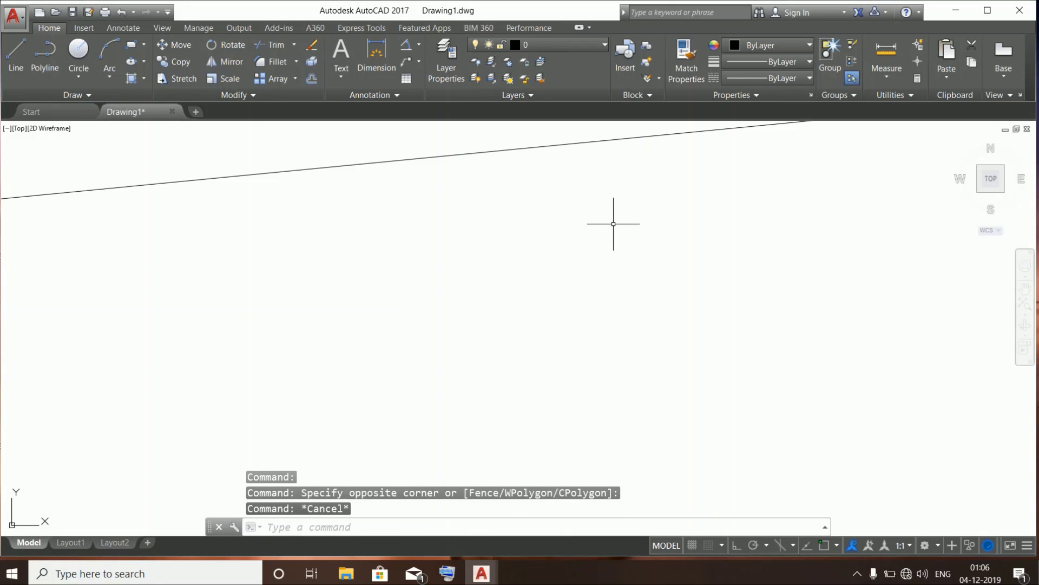
pyautogui.moveTo(614, 224)
pyautogui.mouseDown(button='middle')
pyautogui.moveTo(613, 308)
pyautogui.moveTo(602, 258)
pyautogui.mouseUp(button='middle')
pyautogui.scroll(-8, 613, 302)
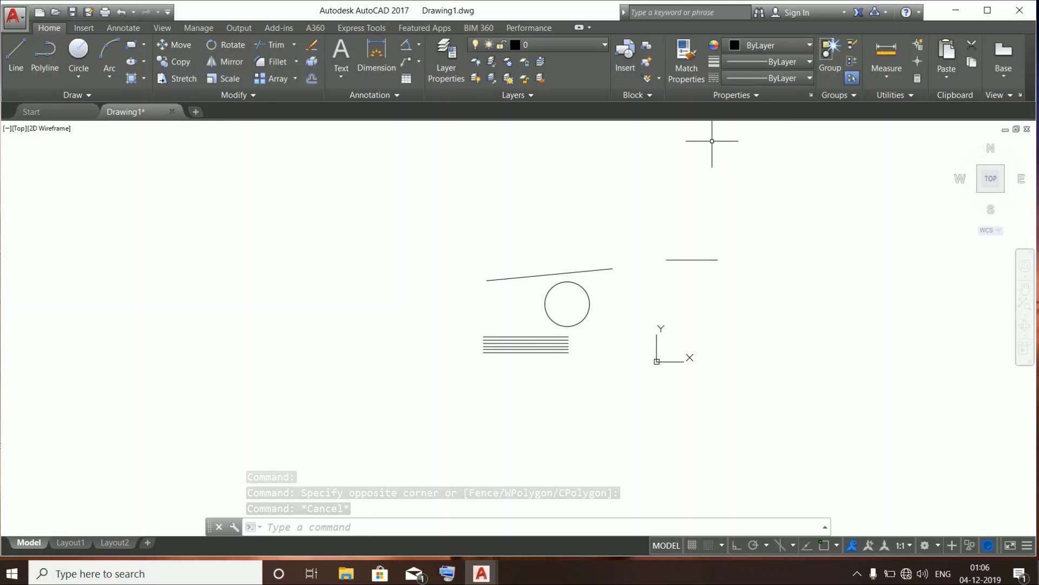
# Set DASHDOT as the current linetype and draw a long, nearly horizontal line above the slanted line
pyautogui.click(758, 78)
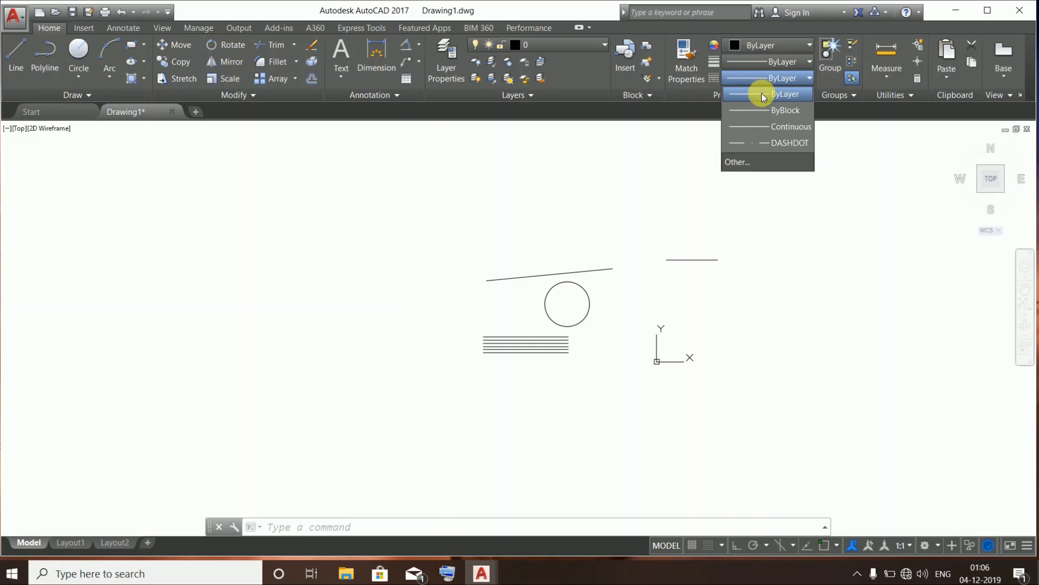
pyautogui.click(769, 150)
pyautogui.write('l')
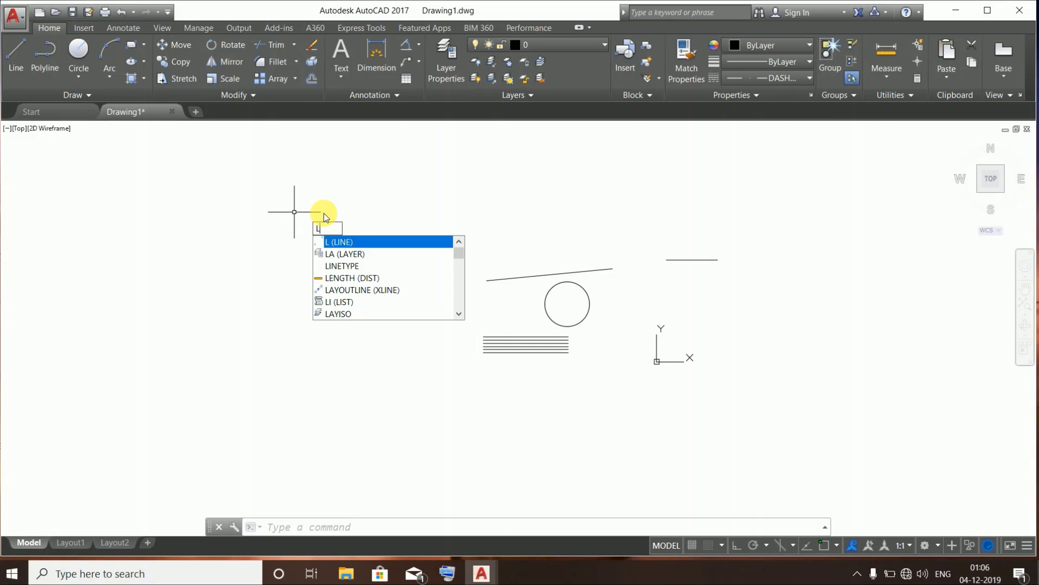
pyautogui.press('Return')
pyautogui.click(327, 214)
pyautogui.click(652, 218)
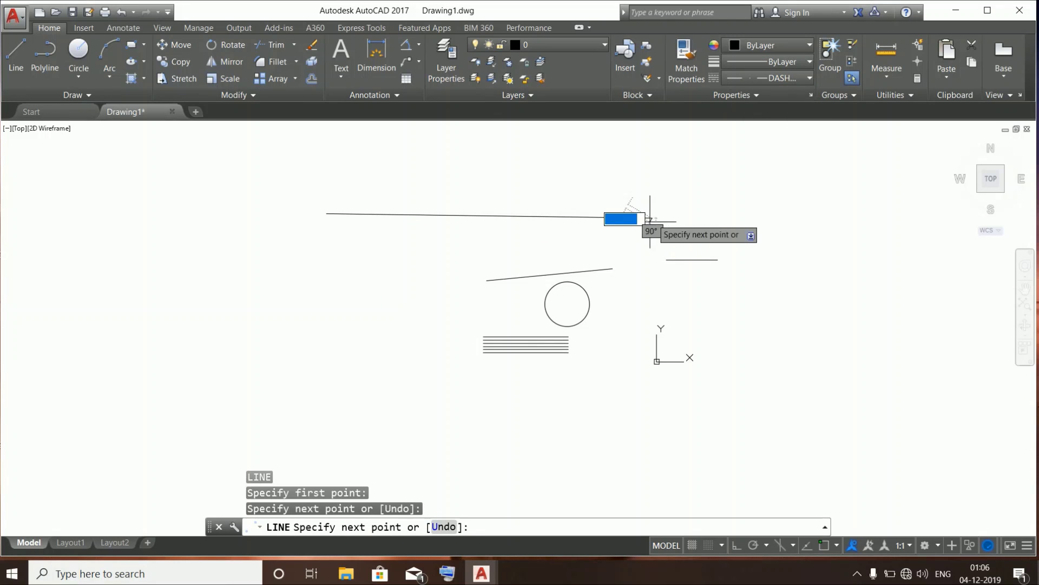
pyautogui.press('Escape')
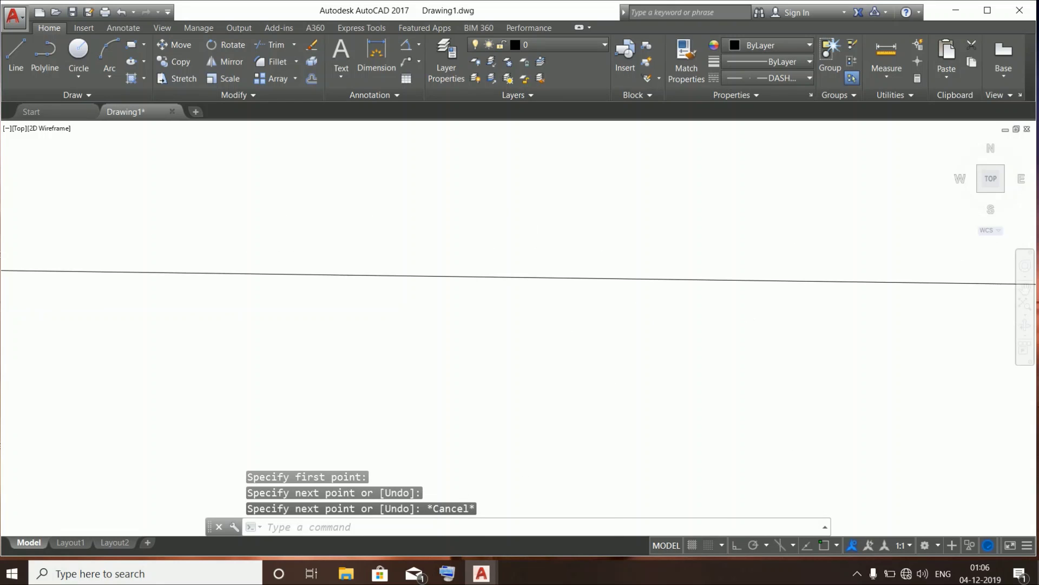
# Browse the available lineweights and set the current lineweight to Default
pyautogui.click(769, 63)
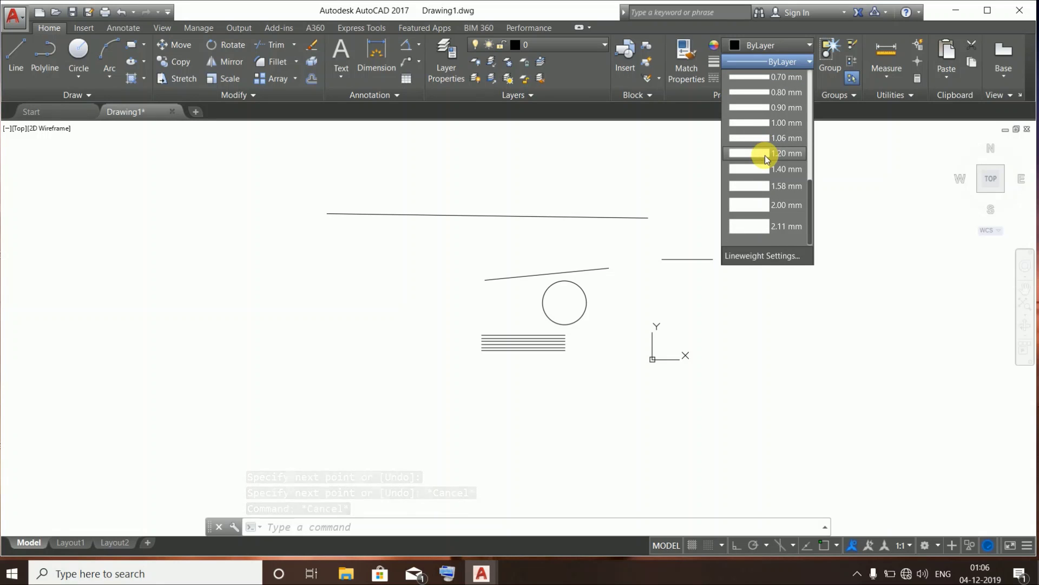
pyautogui.scroll(1, 765, 154)
pyautogui.scroll(-5, 770, 133)
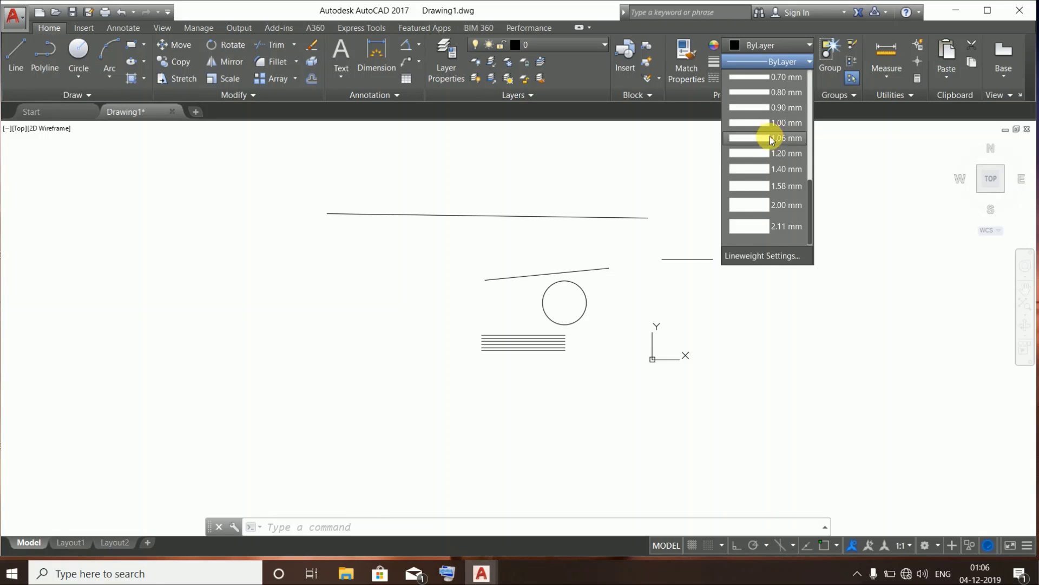
pyautogui.scroll(5, 768, 148)
pyautogui.scroll(-4, 765, 197)
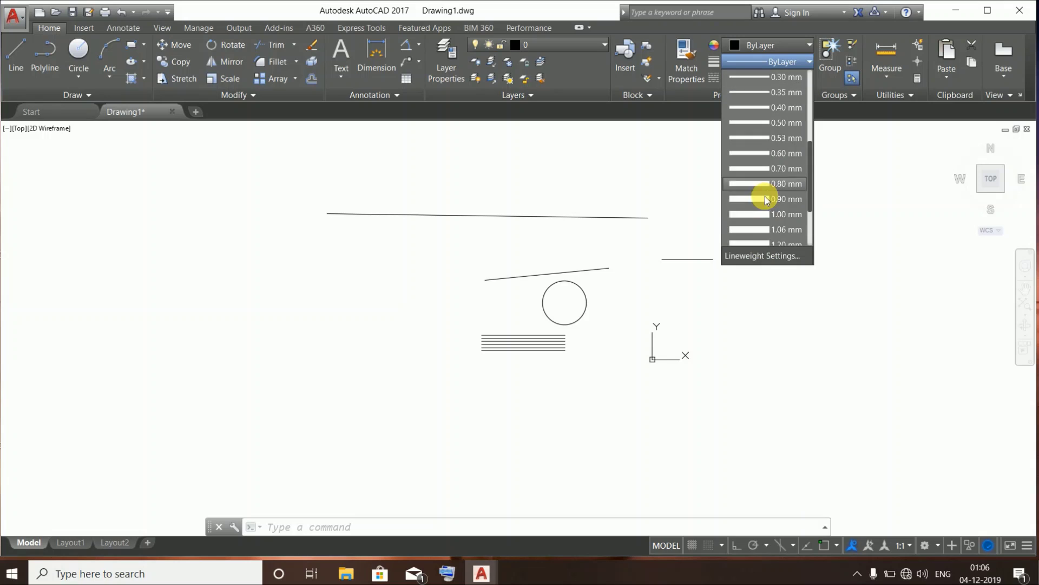
pyautogui.scroll(4, 765, 196)
pyautogui.click(764, 106)
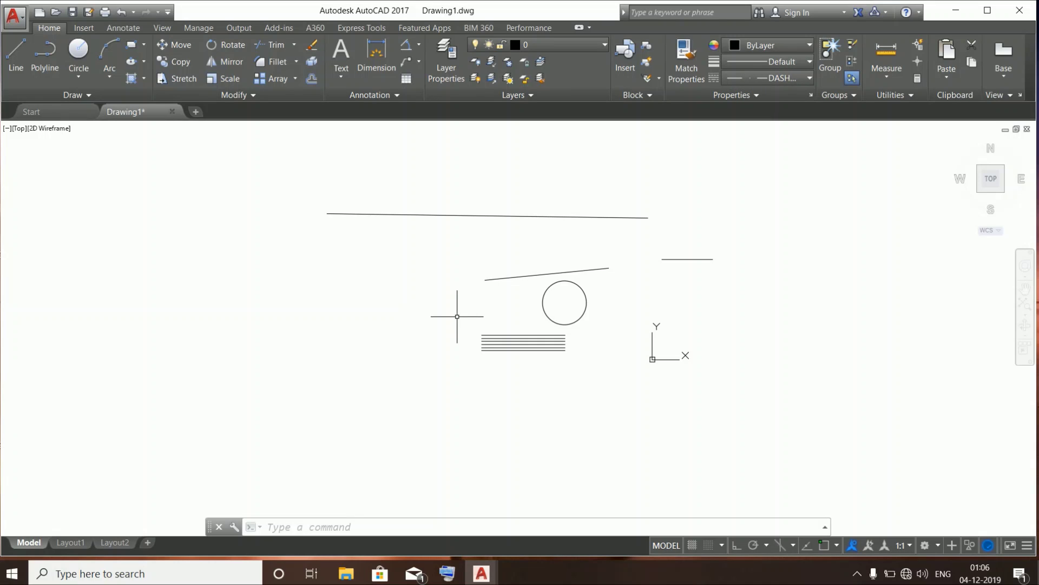
# Convert the slanted line above the circle into a polyline with PEDIT and set its width to 5
pyautogui.write('PED')
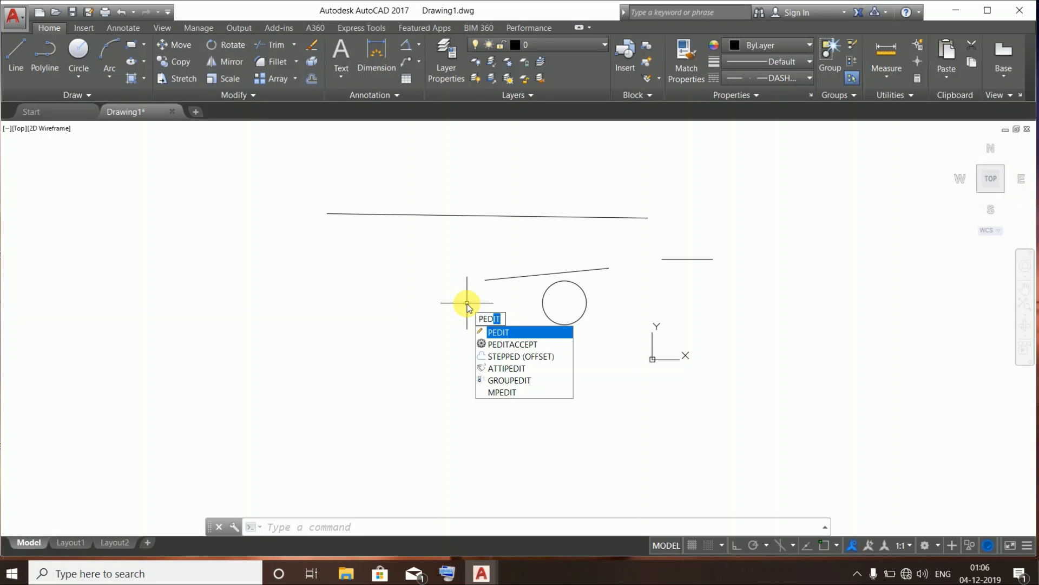
pyautogui.press('Return')
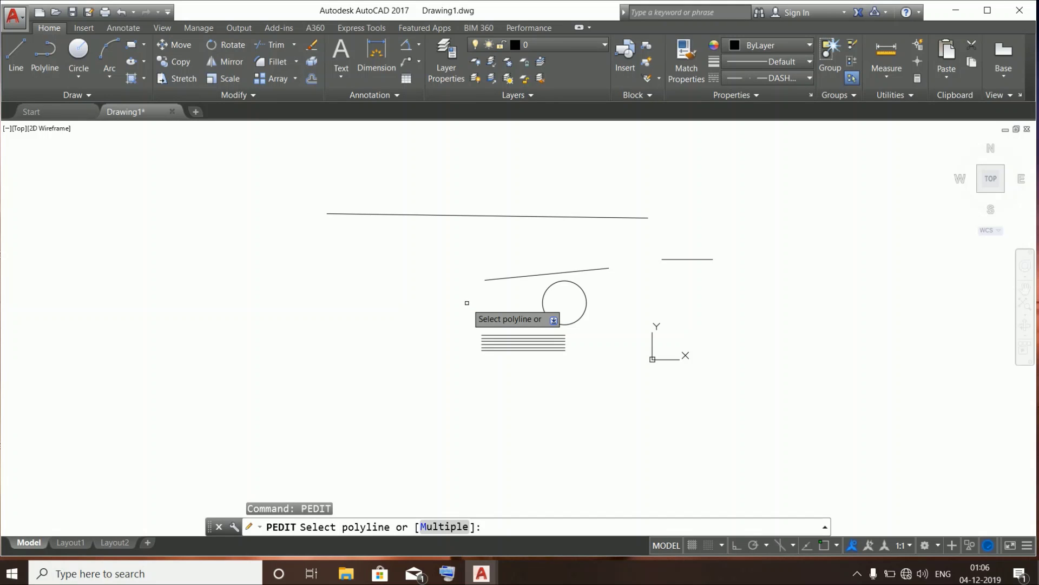
pyautogui.click(494, 279)
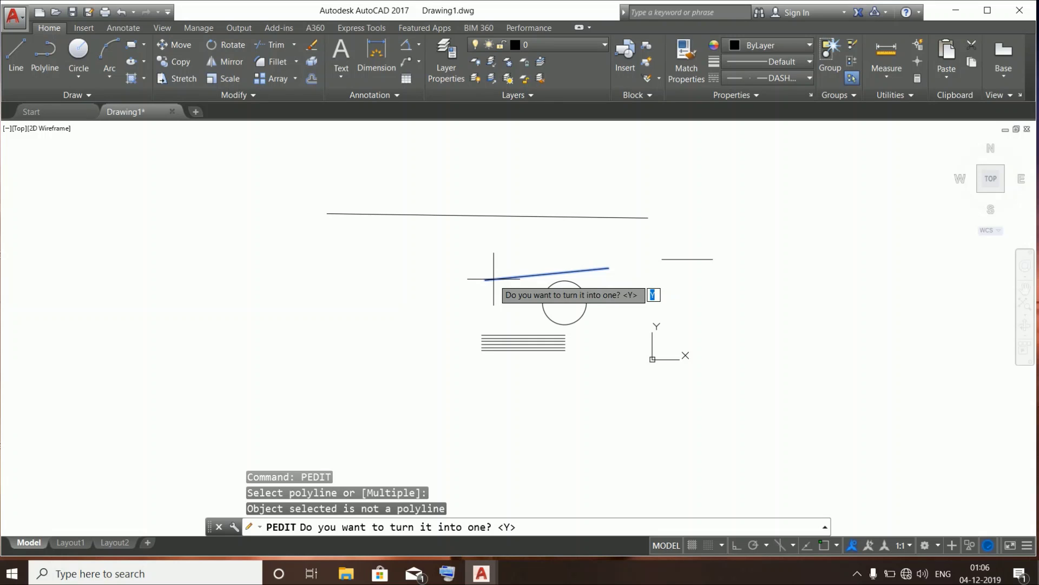
pyautogui.press('Return')
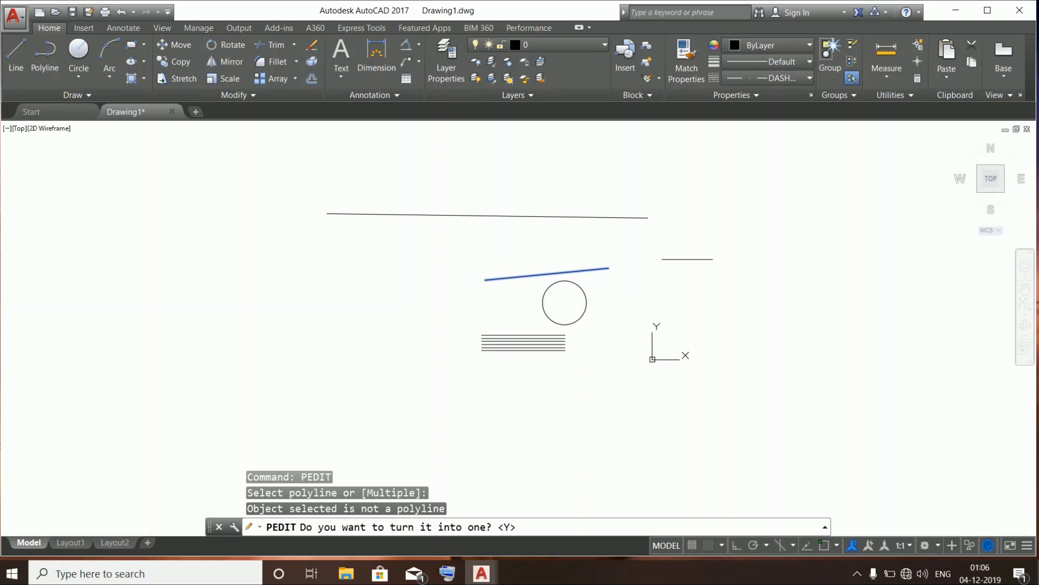
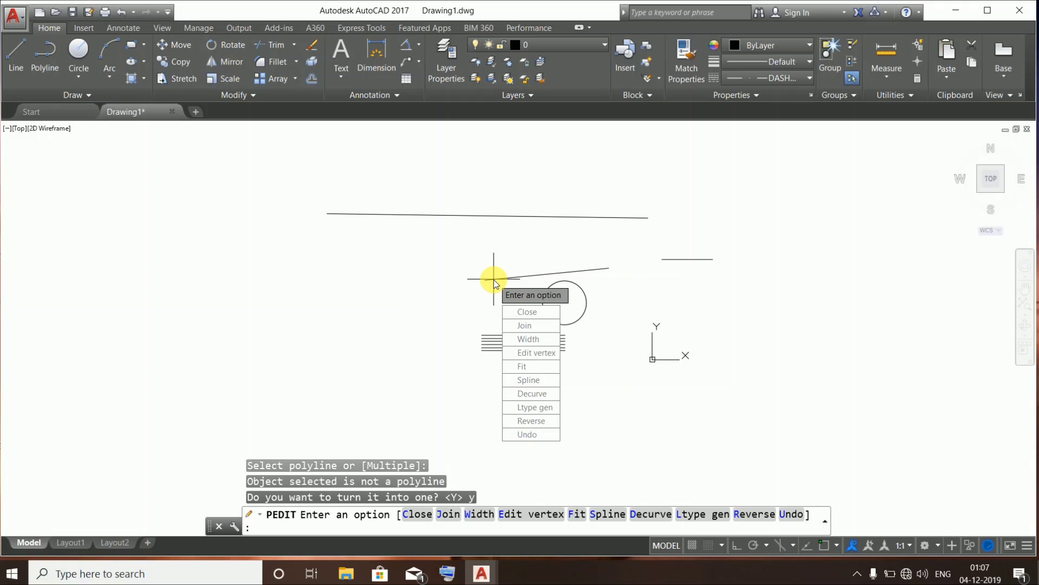
pyautogui.write('w')
pyautogui.press('Return')
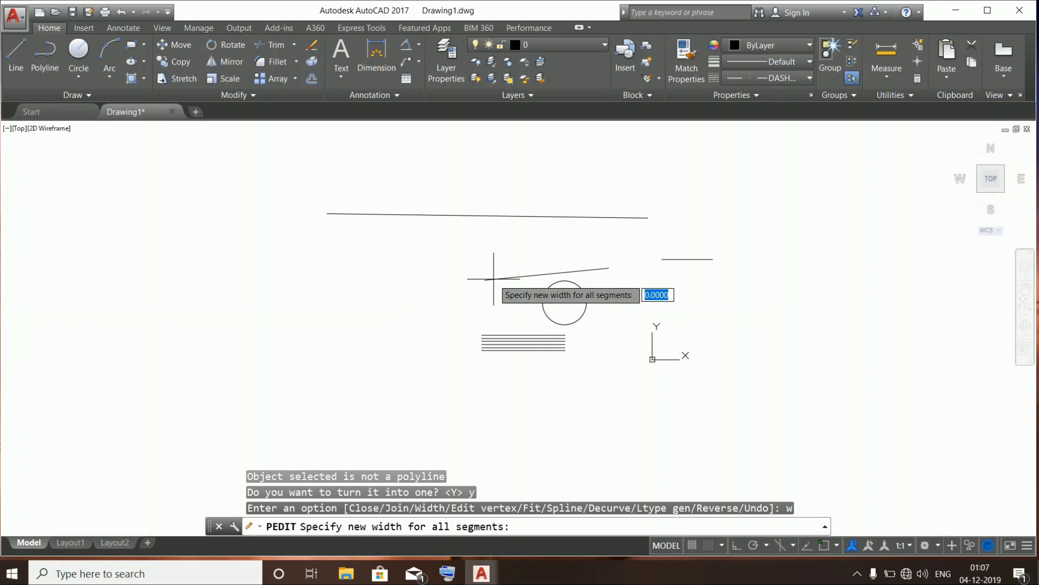
pyautogui.write('5')
pyautogui.press('Return')
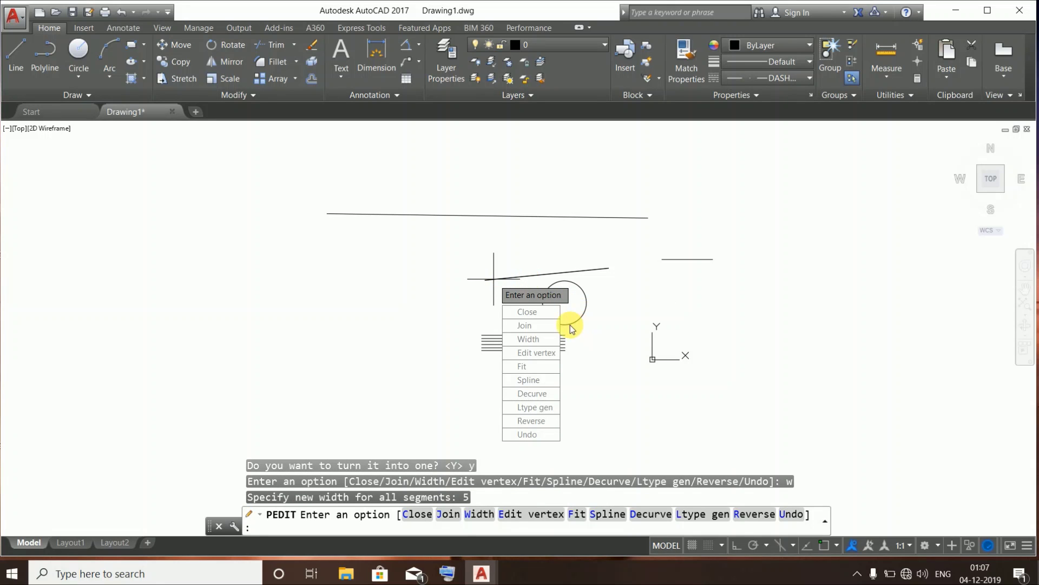
pyautogui.press('Escape')
# Examine the slanted polyline at different magnifications to check how its width is displayed
pyautogui.scroll(9, 546, 266)
pyautogui.scroll(-8, 573, 323)
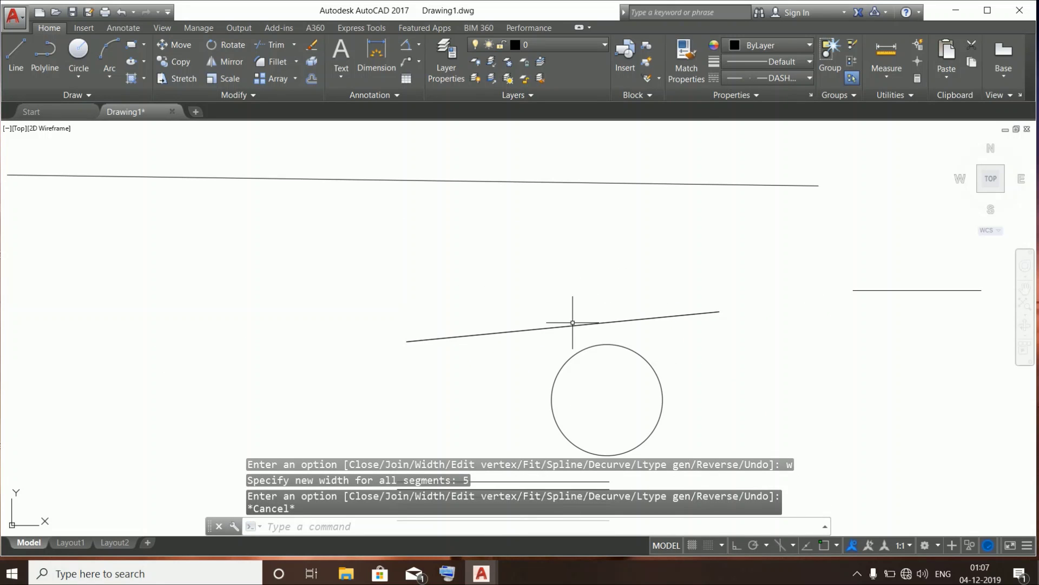
pyautogui.moveTo(573, 324); pyautogui.dragTo(487, 320, button='middle')
pyautogui.scroll(-6, 573, 325)
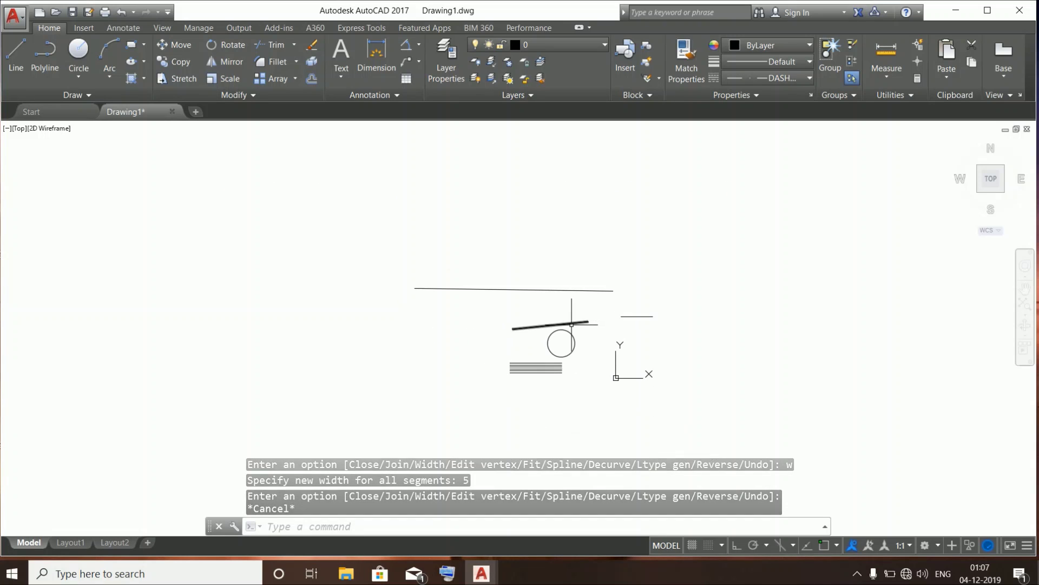
pyautogui.scroll(11, 573, 311)
pyautogui.moveTo(607, 397); pyautogui.dragTo(597, 366, button='middle')
pyautogui.scroll(-10, 598, 365)
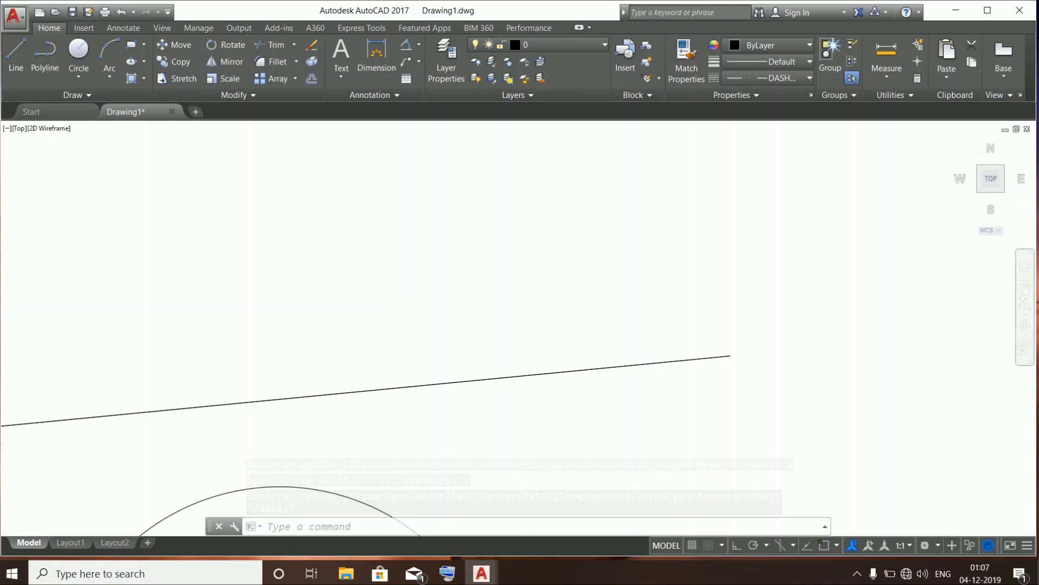
pyautogui.moveTo(575, 304); pyautogui.dragTo(614, 353, button='middle')
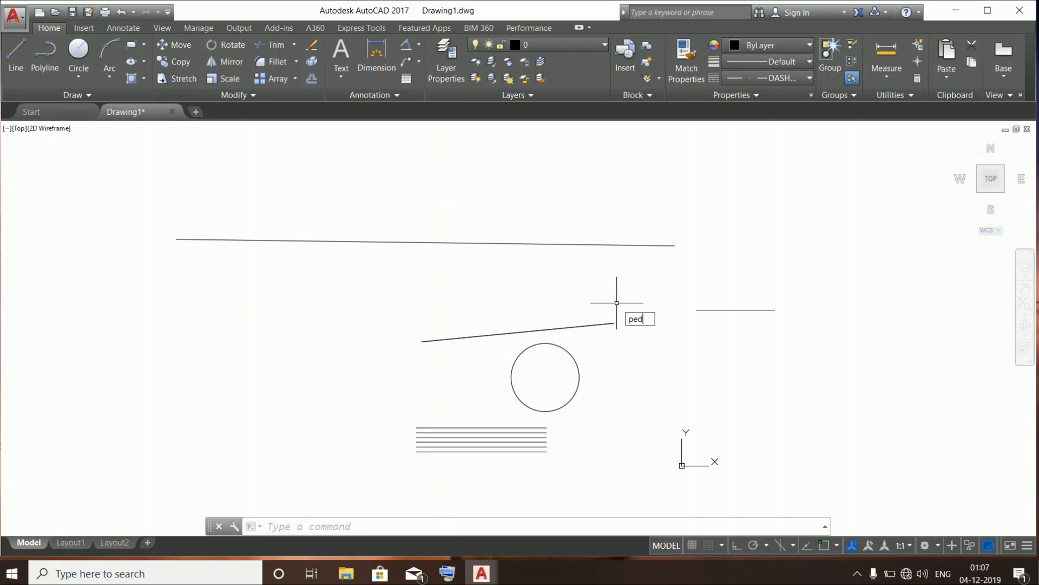
# Use PEDIT to set the slanted polyline's width to 100 for all segments
pyautogui.press('Return')
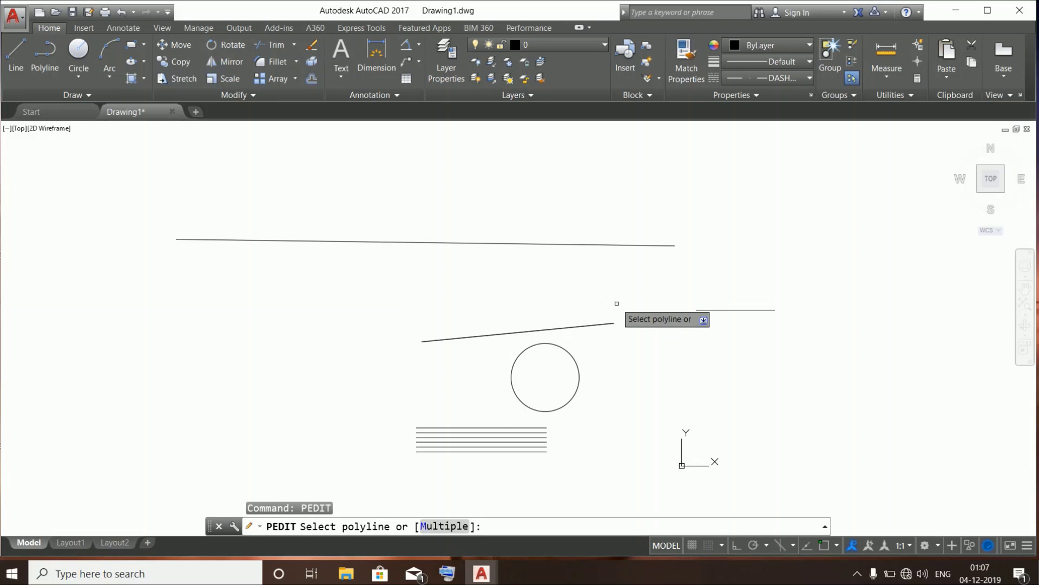
pyautogui.click(582, 327)
pyautogui.click(582, 327)
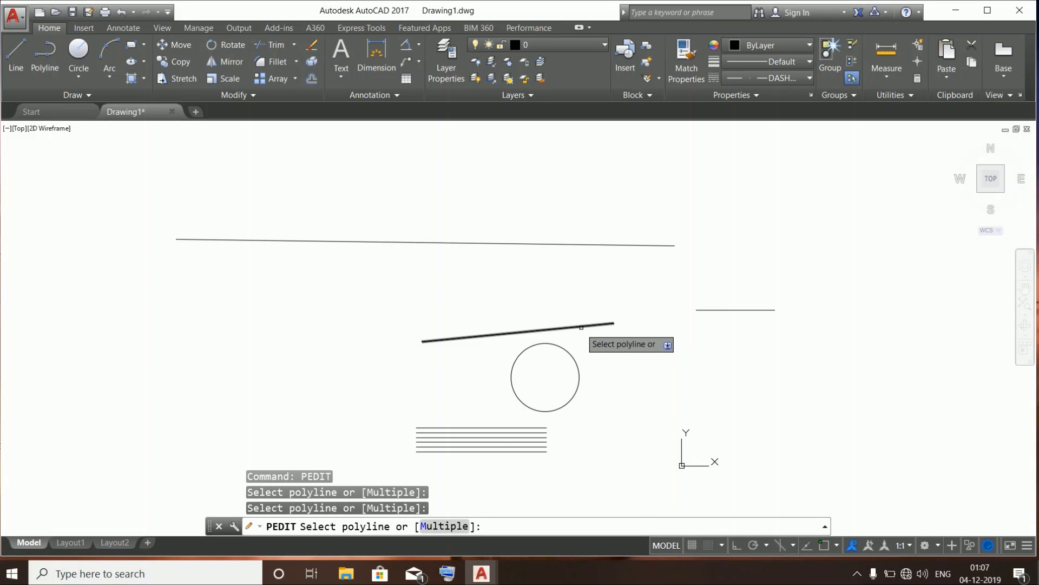
pyautogui.click(582, 328)
pyautogui.write('w')
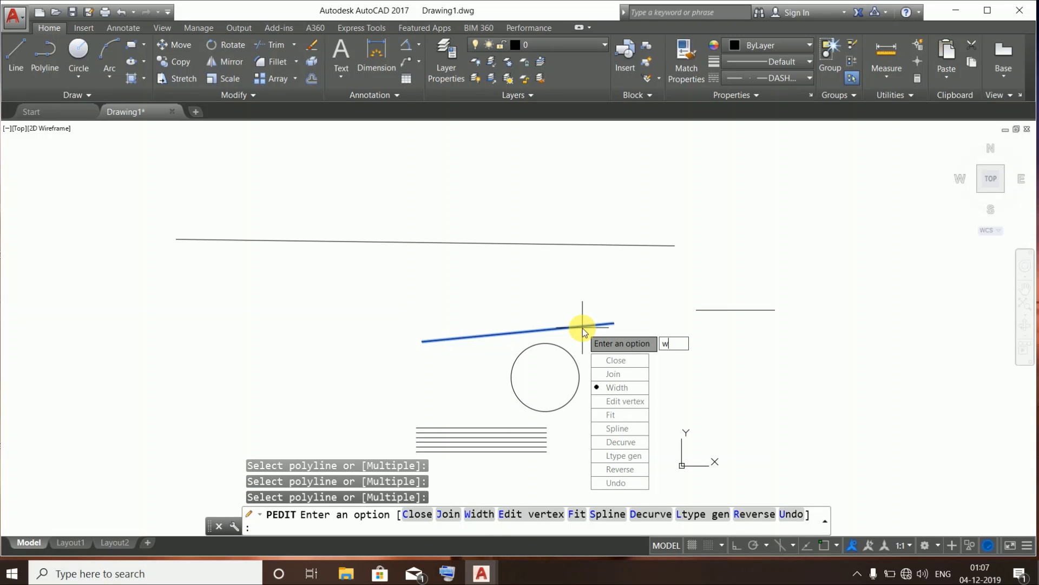
pyautogui.press('Return')
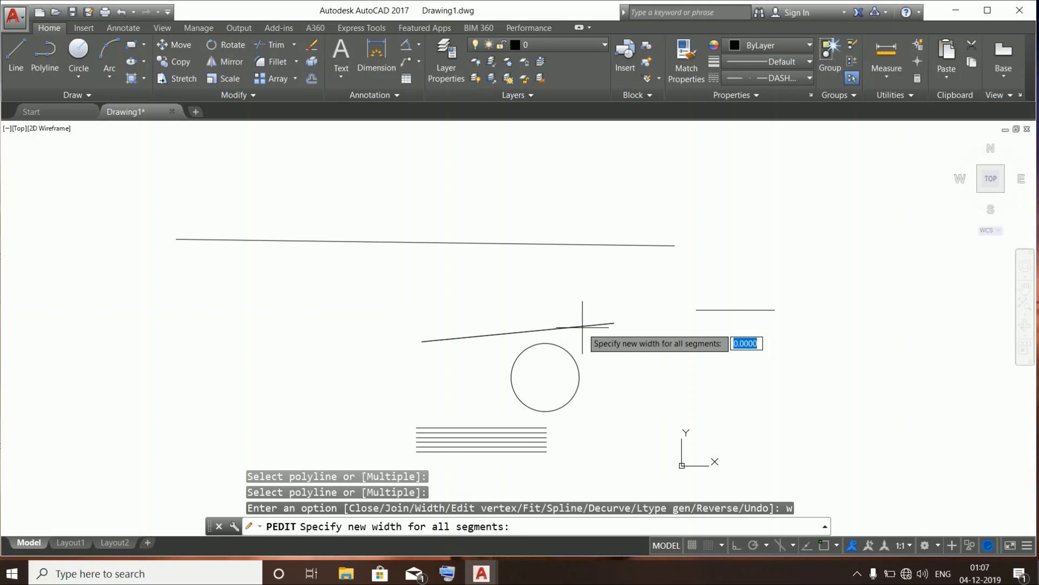
pyautogui.write('100')
pyautogui.press('Return')
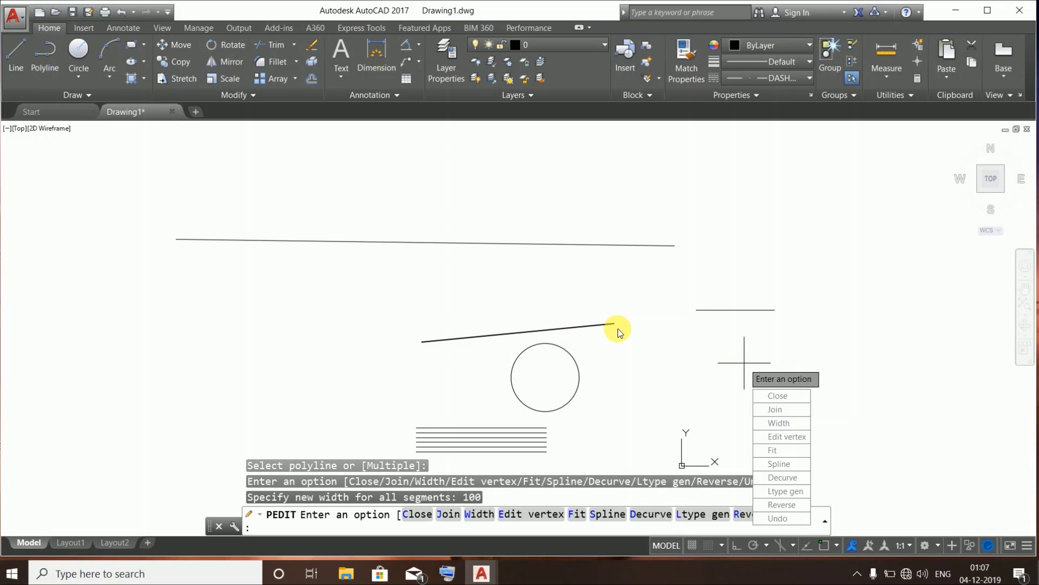
pyautogui.press('Escape')
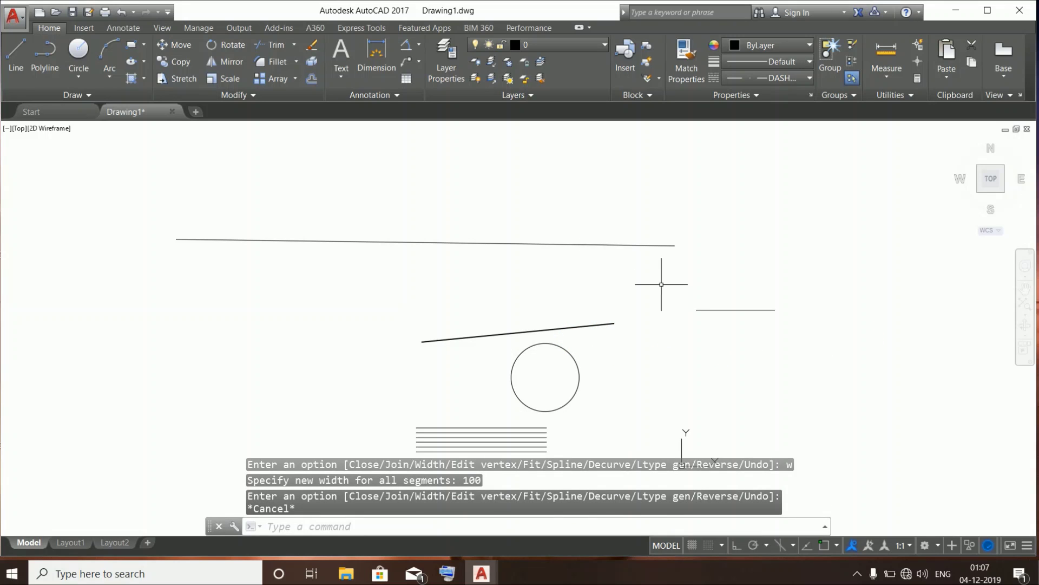
# Move the separate short horizontal line by its midpoint grip to just above the slanted polyline and compare their thickness
pyautogui.click(725, 311)
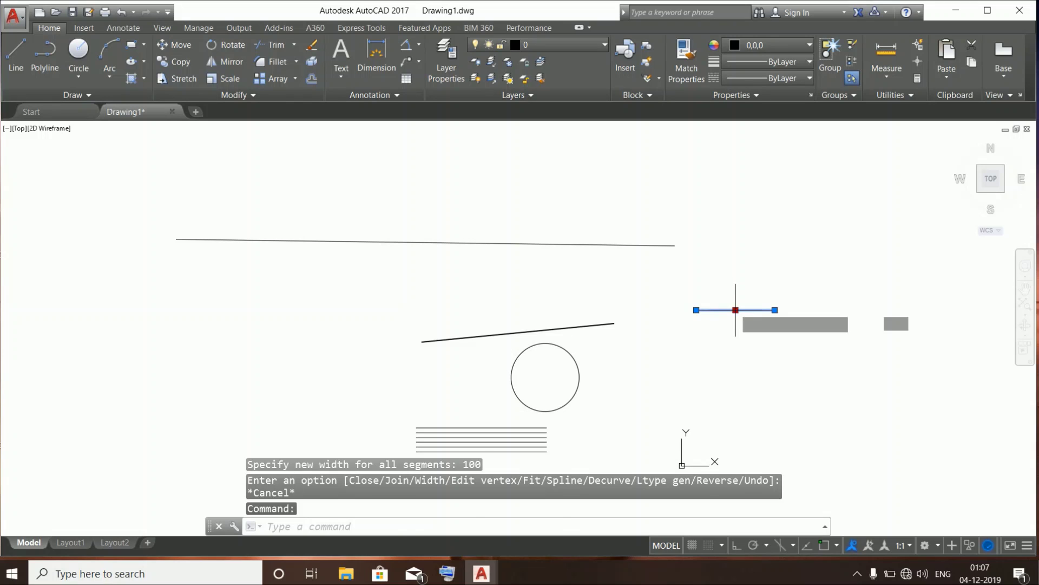
pyautogui.click(735, 310)
pyautogui.click(572, 321)
pyautogui.press('Escape')
pyautogui.scroll(3, 609, 336)
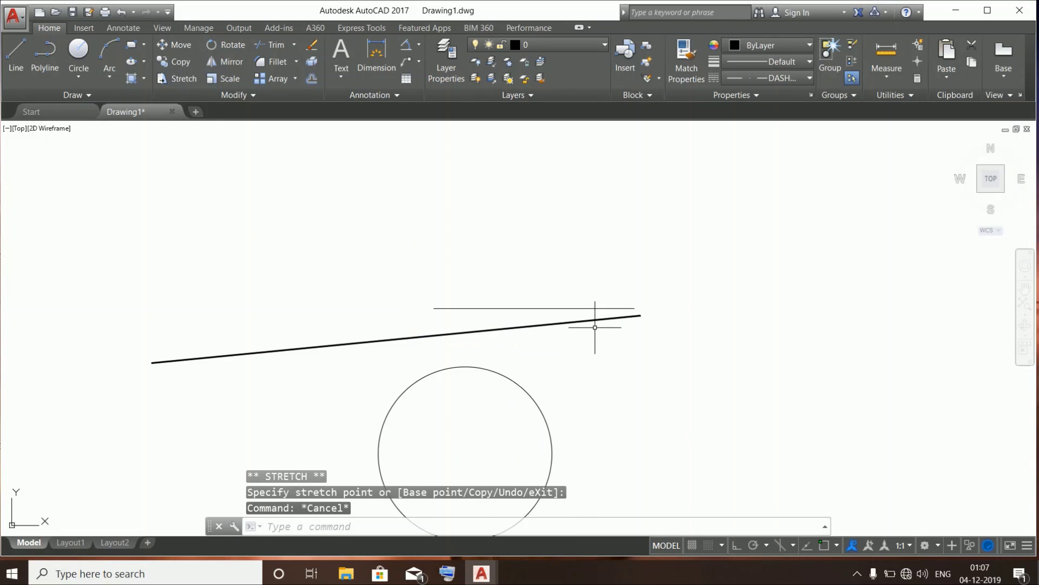
pyautogui.scroll(-2, 617, 333)
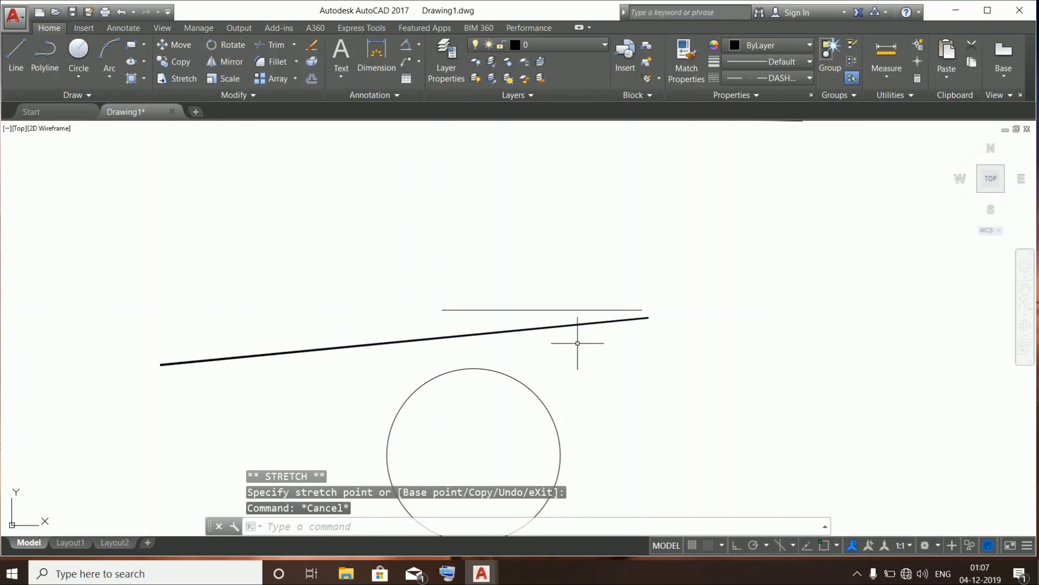
# Erase the slanted polyline and the short horizontal line above the circle
pyautogui.press('Escape')
pyautogui.moveTo(651, 345); pyautogui.dragTo(478, 292)
pyautogui.press('Delete')
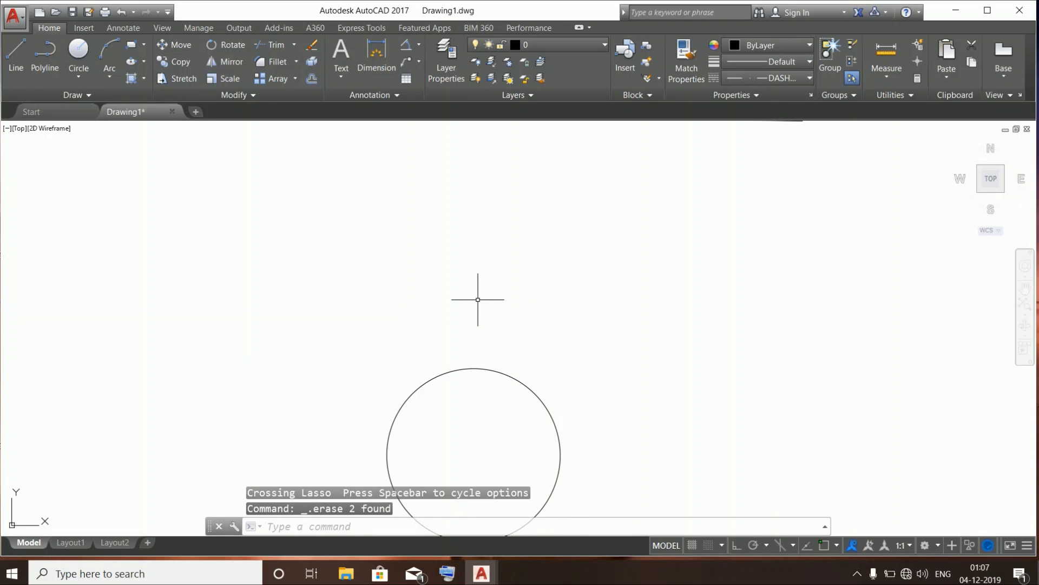
# Load the ACAD_ISO03W100 (ISO dash space) linetype from acadiso.lin into the Linetype Manager
pyautogui.scroll(-2, 478, 297)
pyautogui.moveTo(478, 297); pyautogui.dragTo(502, 345, button='middle')
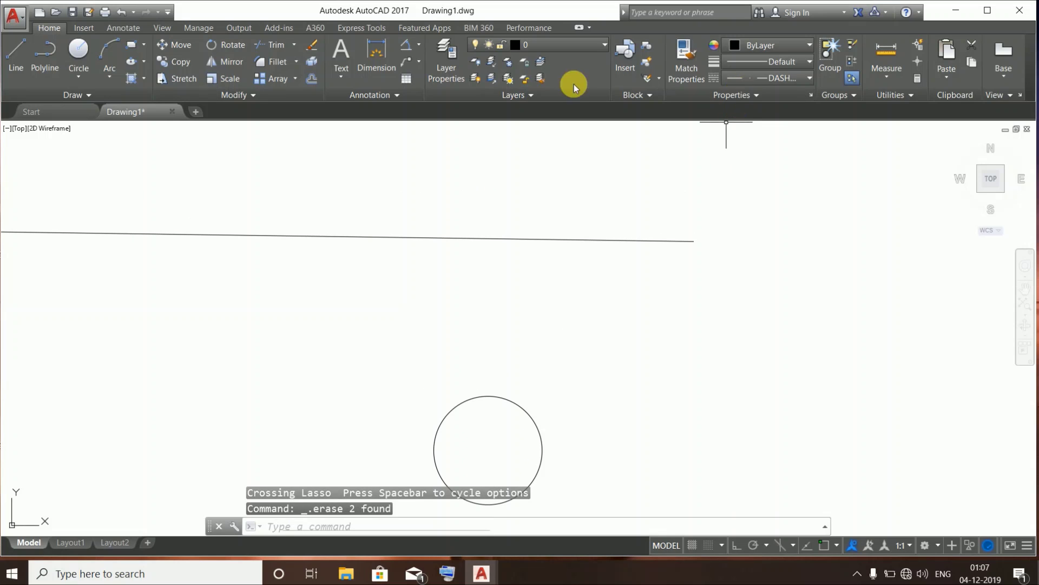
pyautogui.click(574, 45)
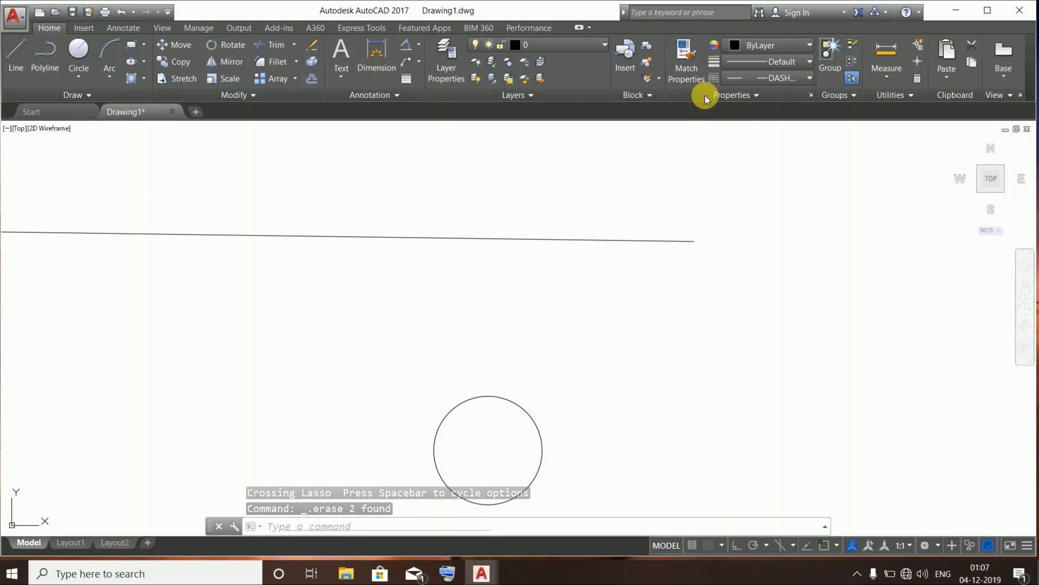
pyautogui.click(732, 77)
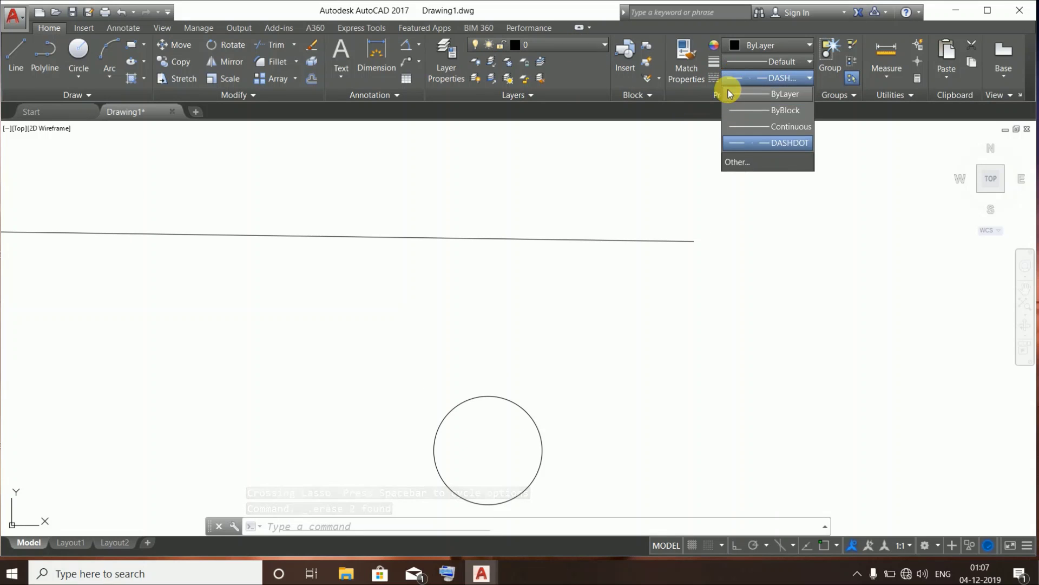
pyautogui.click(776, 161)
pyautogui.click(641, 172)
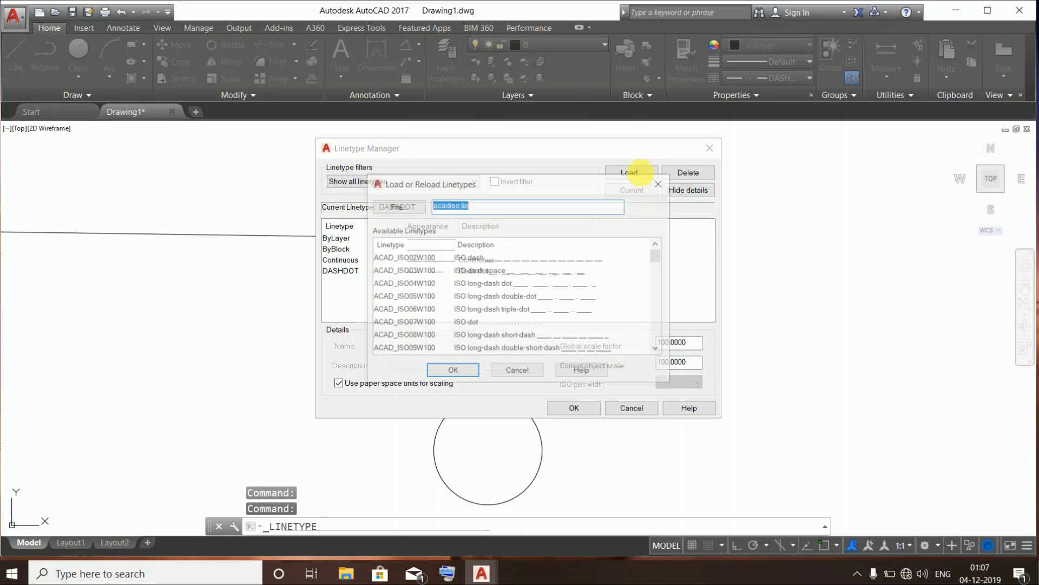
pyautogui.scroll(-4, 475, 290)
pyautogui.scroll(4, 475, 290)
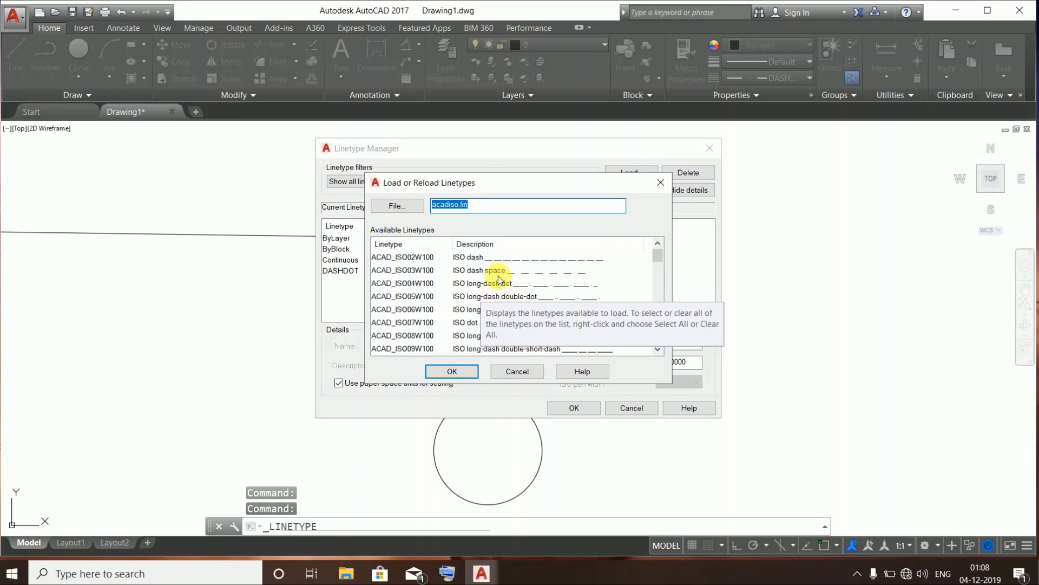
pyautogui.click(498, 275)
pyautogui.click(457, 373)
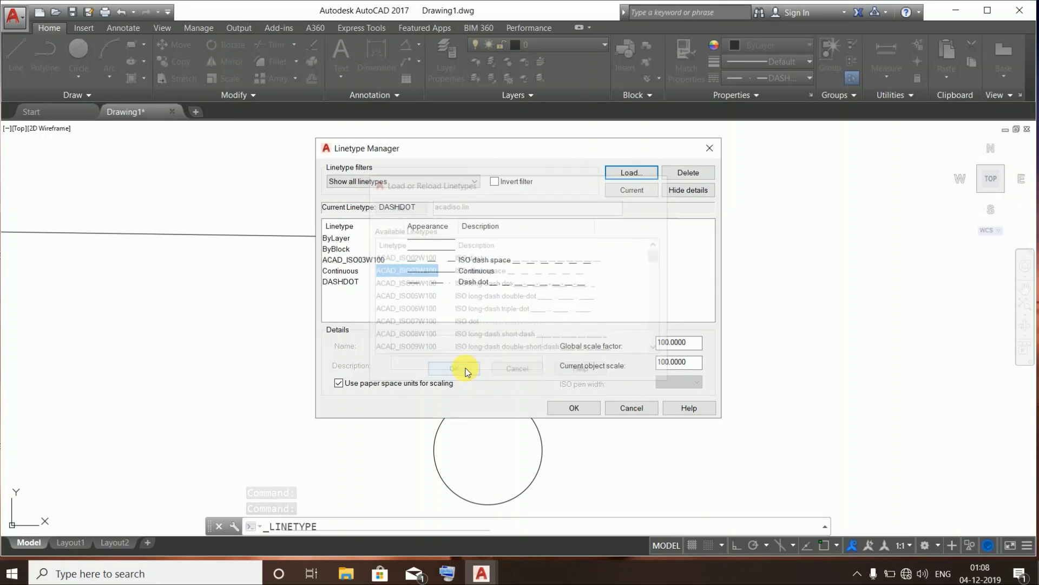
# Set the global scale factor and the current object scale to 50 in the Linetype Manager, with ACAD_ISO03W100 selected
pyautogui.click(501, 260)
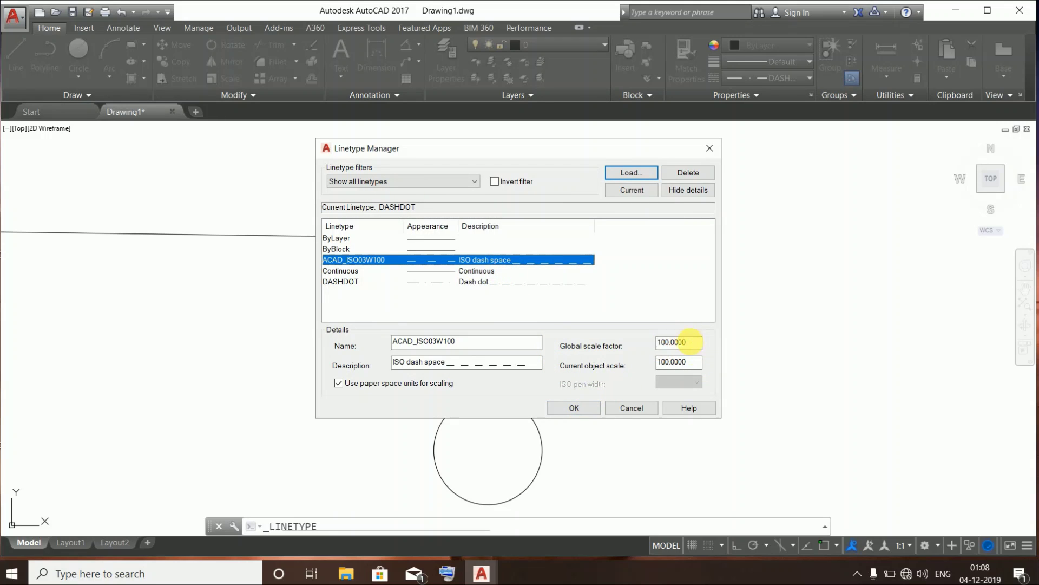
pyautogui.doubleClick(677, 342)
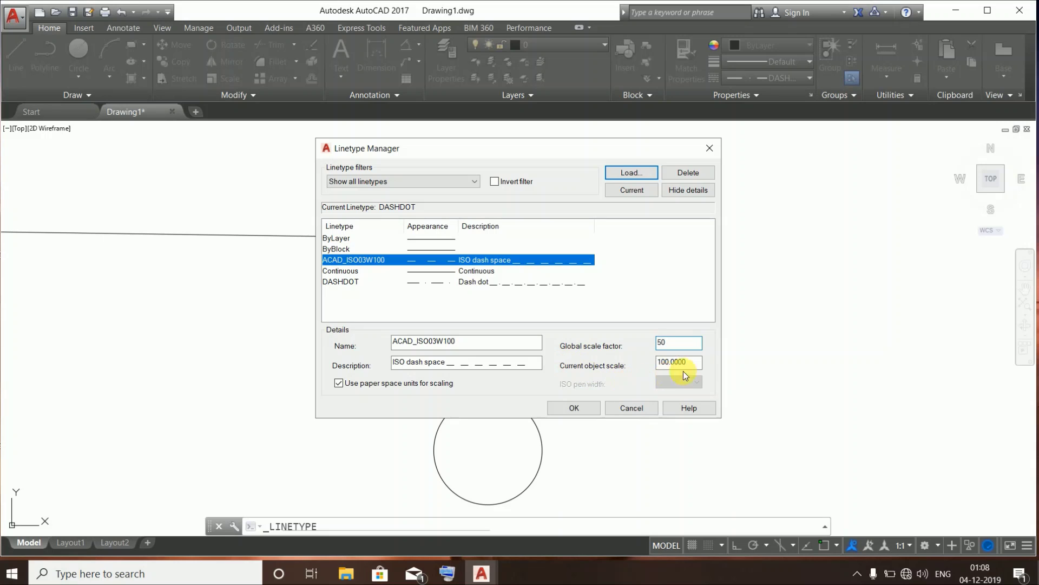
pyautogui.doubleClick(697, 363)
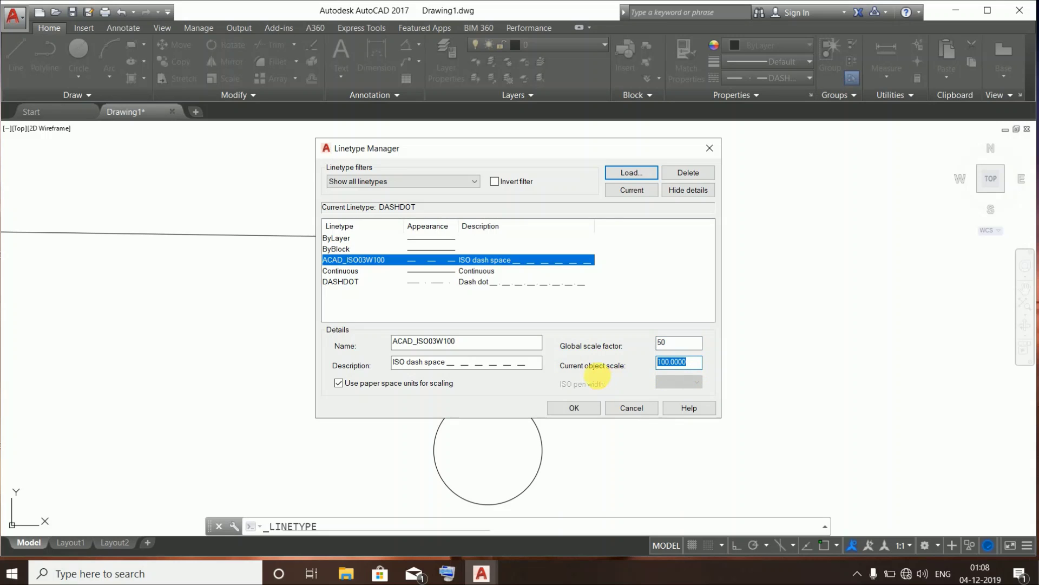
pyautogui.click(587, 407)
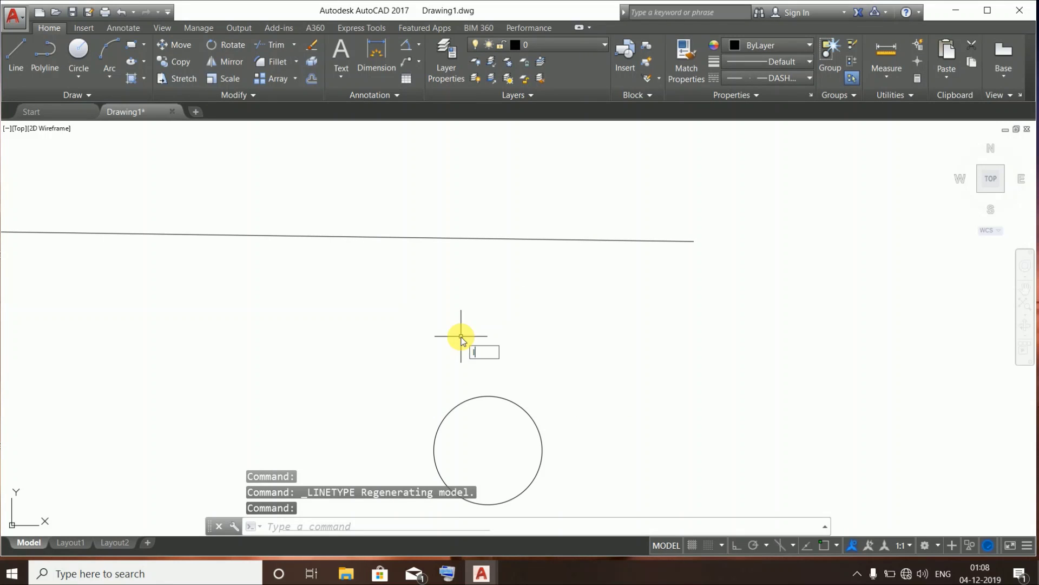
# Draw a slanted line between the long horizontal line and the circle
pyautogui.press('Return')
pyautogui.click(445, 329)
pyautogui.click(752, 301)
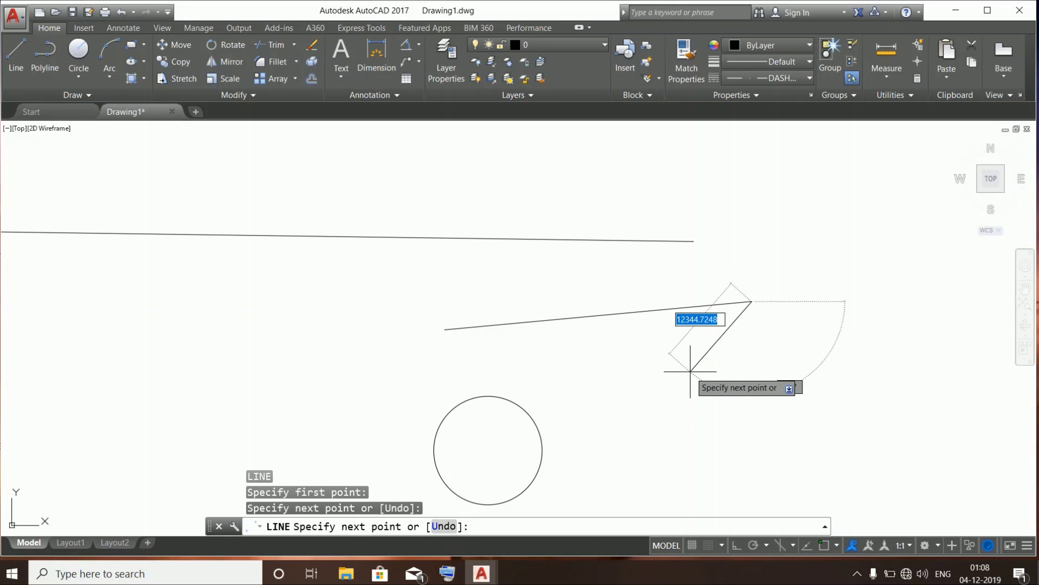
pyautogui.press('Escape')
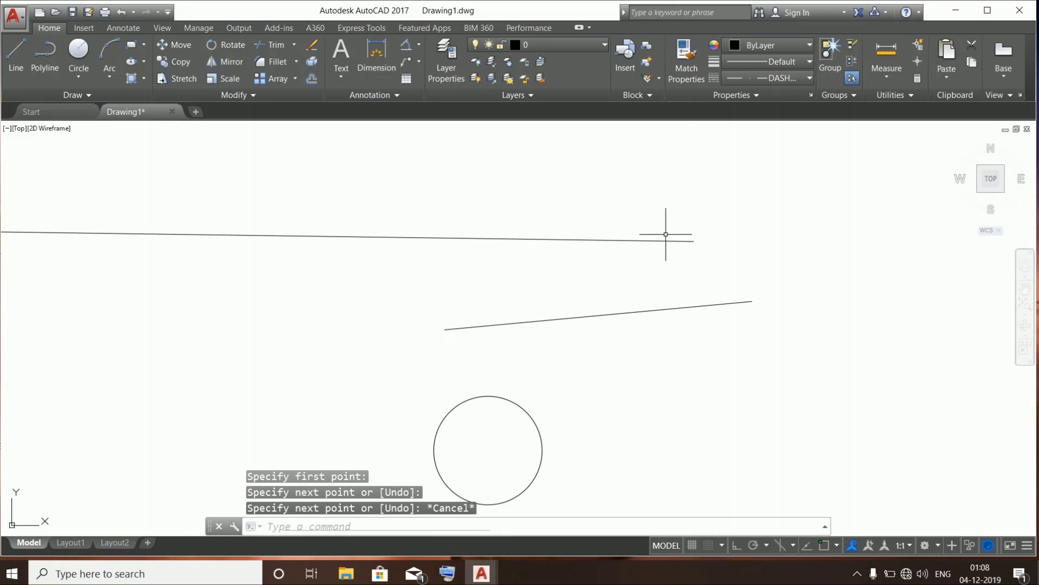
# Make ACAD_ISO03W100 the current linetype and draw a shorter slanted line between the two existing lines
pyautogui.click(754, 78)
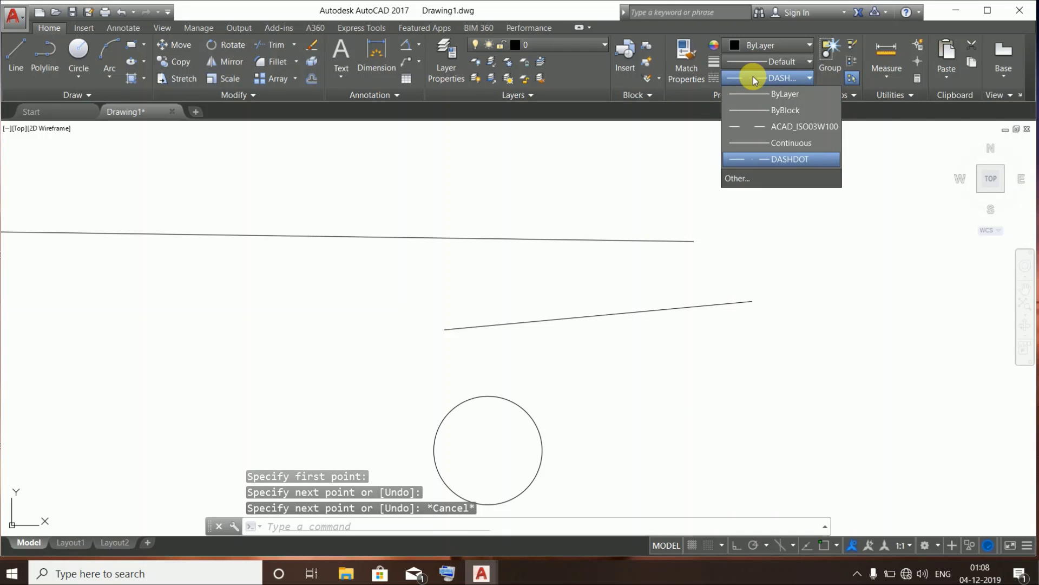
pyautogui.click(757, 126)
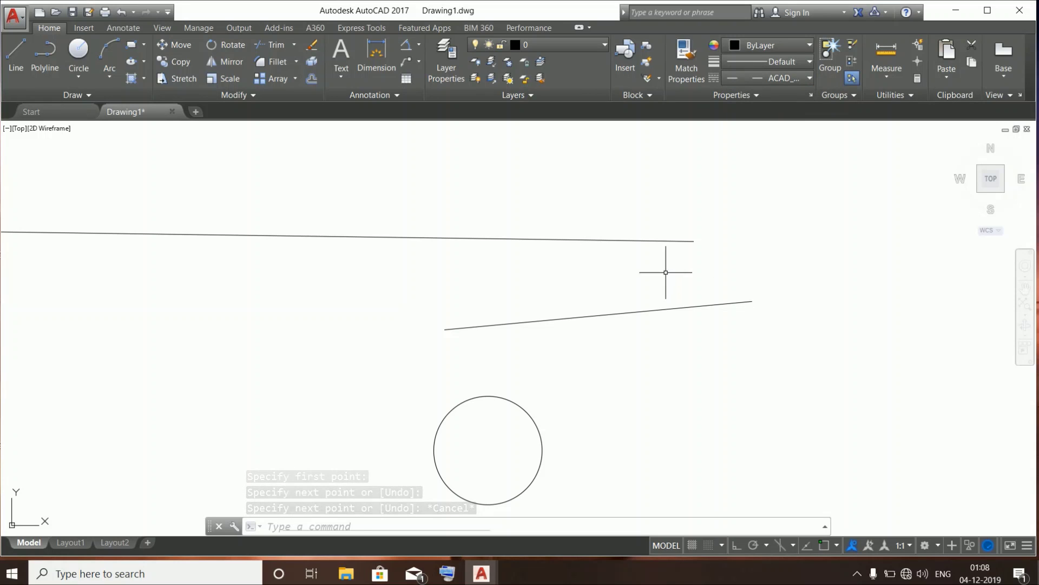
pyautogui.write('l')
pyautogui.press('Return')
pyautogui.click(499, 288)
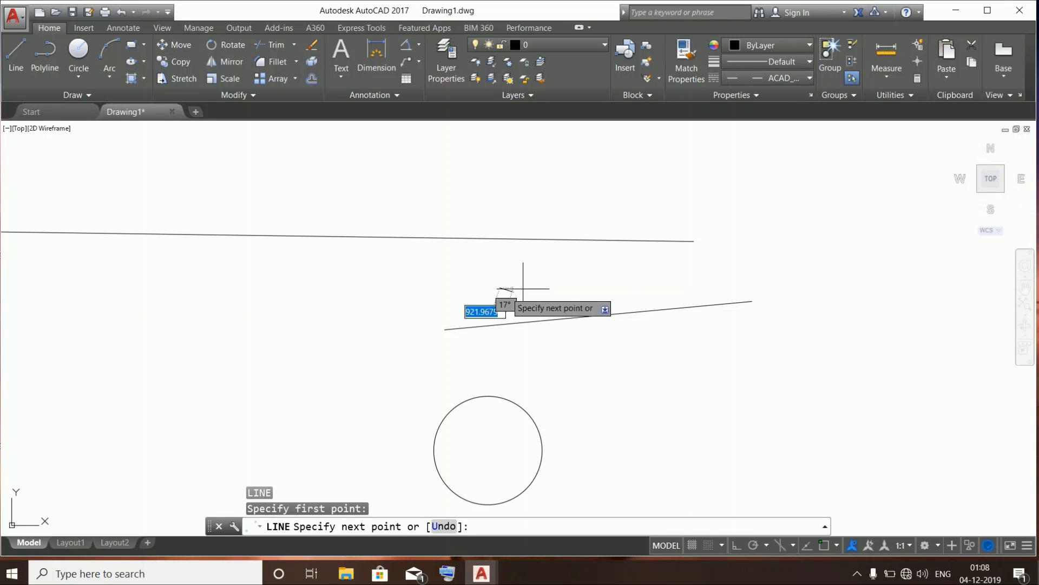
pyautogui.click(663, 269)
pyautogui.press('Escape')
# Examine the new short line's dash pattern up close, and erase the three lines and the circle
pyautogui.scroll(5, 601, 281)
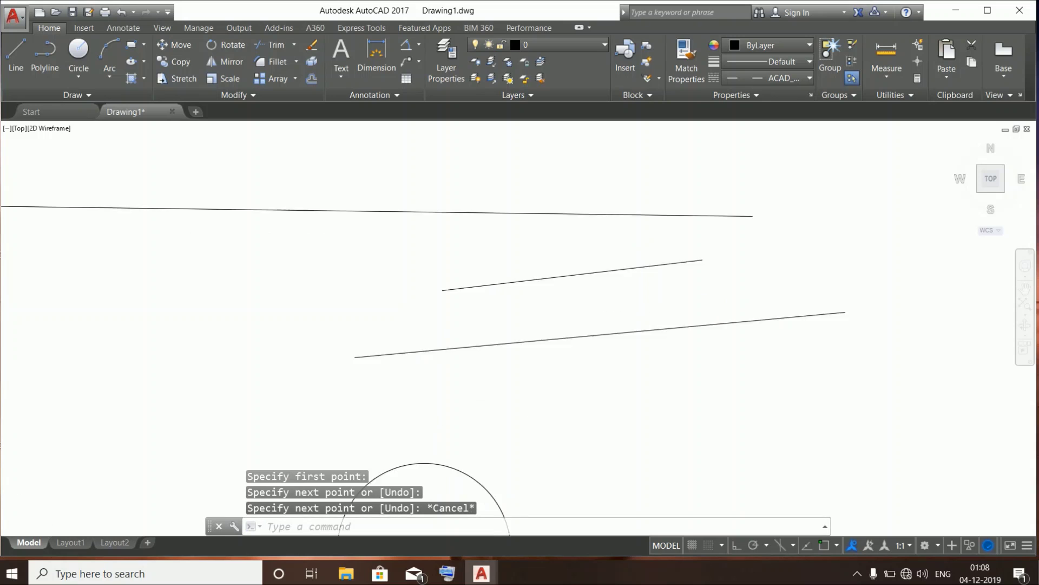
pyautogui.moveTo(594, 279); pyautogui.dragTo(612, 394, button='middle')
pyautogui.scroll(5, 580, 266)
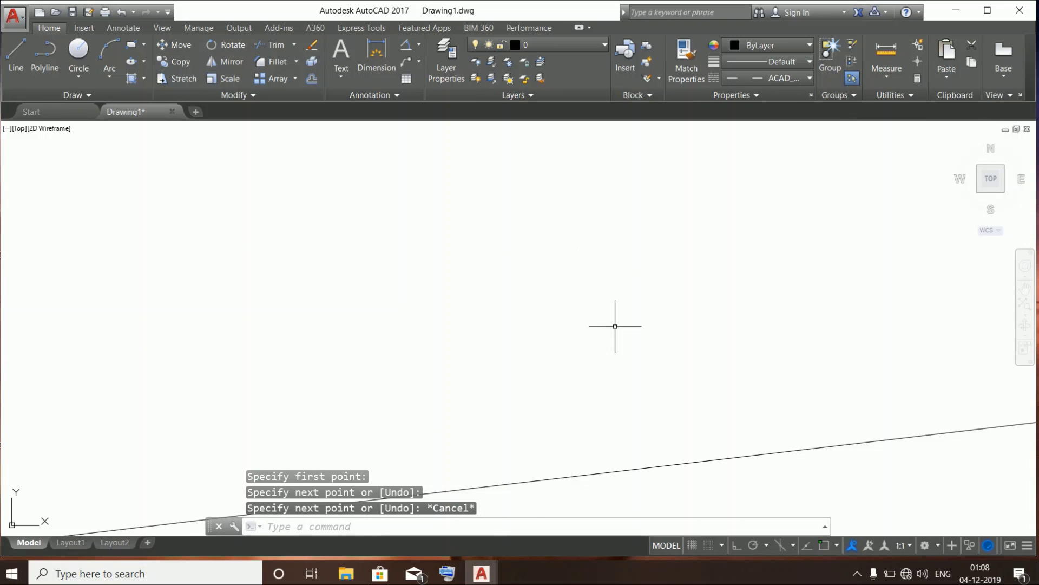
pyautogui.moveTo(652, 433); pyautogui.dragTo(543, 294, button='middle')
pyautogui.scroll(5, 543, 293)
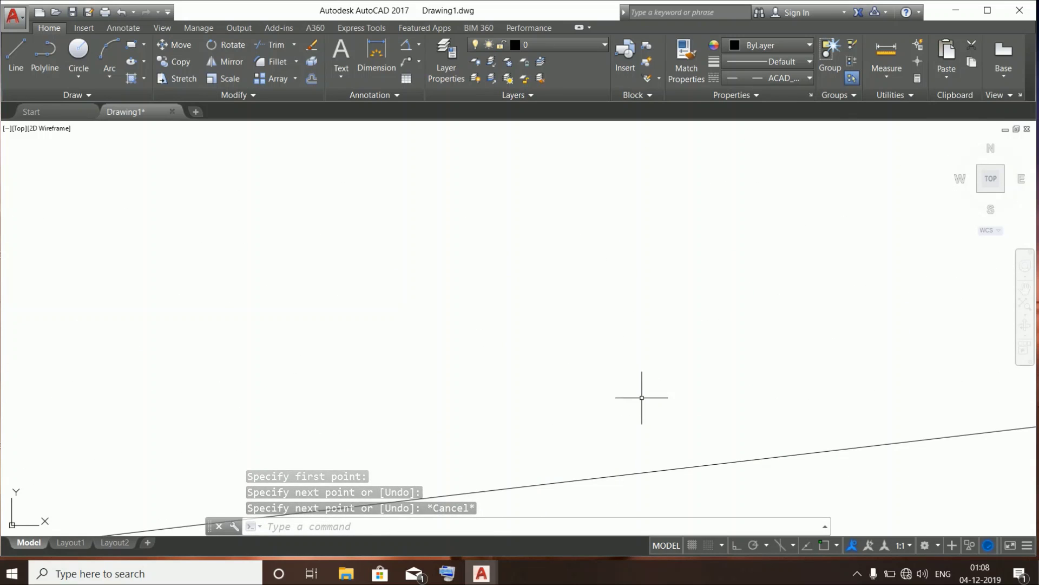
pyautogui.moveTo(640, 477); pyautogui.dragTo(633, 364, button='middle')
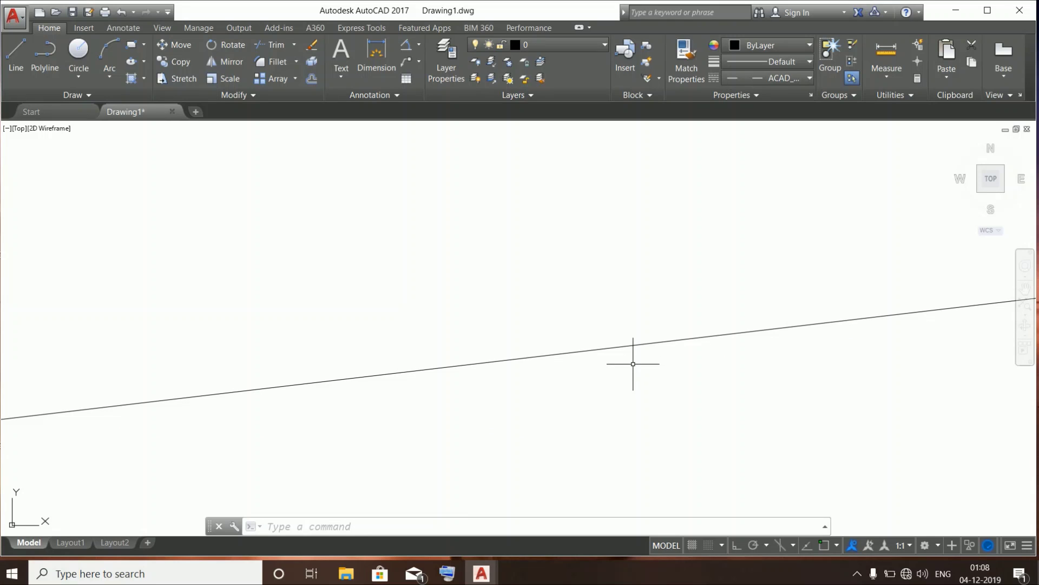
pyautogui.scroll(-5, 633, 364)
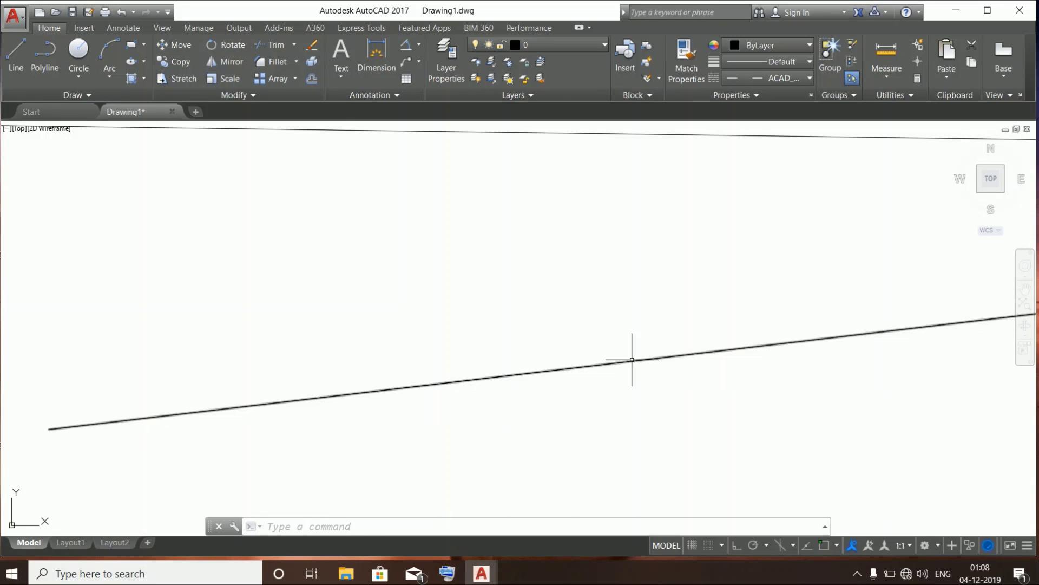
pyautogui.moveTo(695, 392)
pyautogui.mouseDown()
pyautogui.moveTo(464, 341)
pyautogui.moveTo(499, 308)
pyautogui.moveTo(578, 297)
pyautogui.mouseUp()
pyautogui.press('Delete')
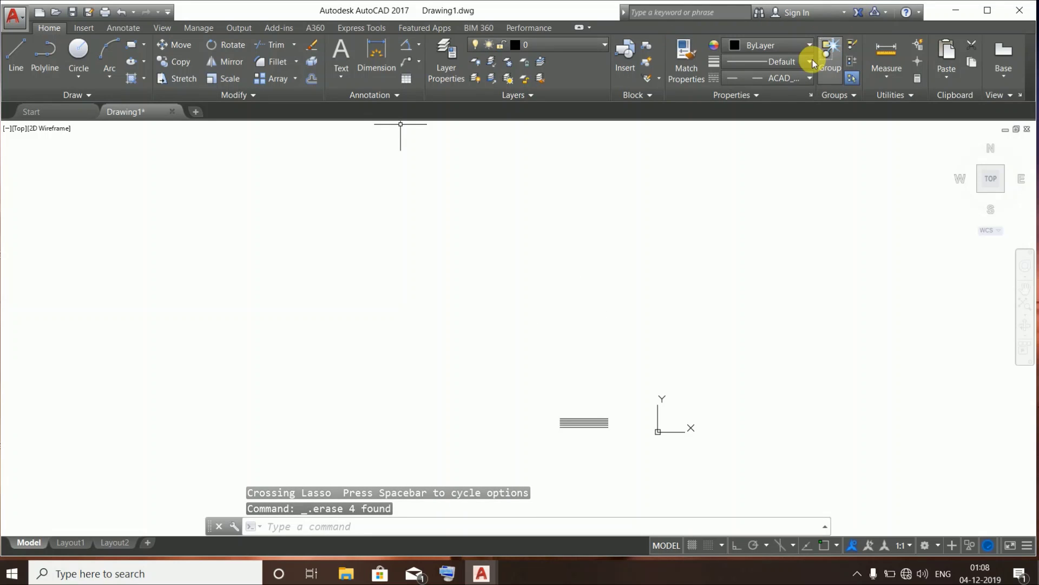
# Load the DASHDOT2 (Dash dot .5x) linetype from acadiso.lin into the Linetype Manager
pyautogui.click(810, 78)
pyautogui.click(808, 76)
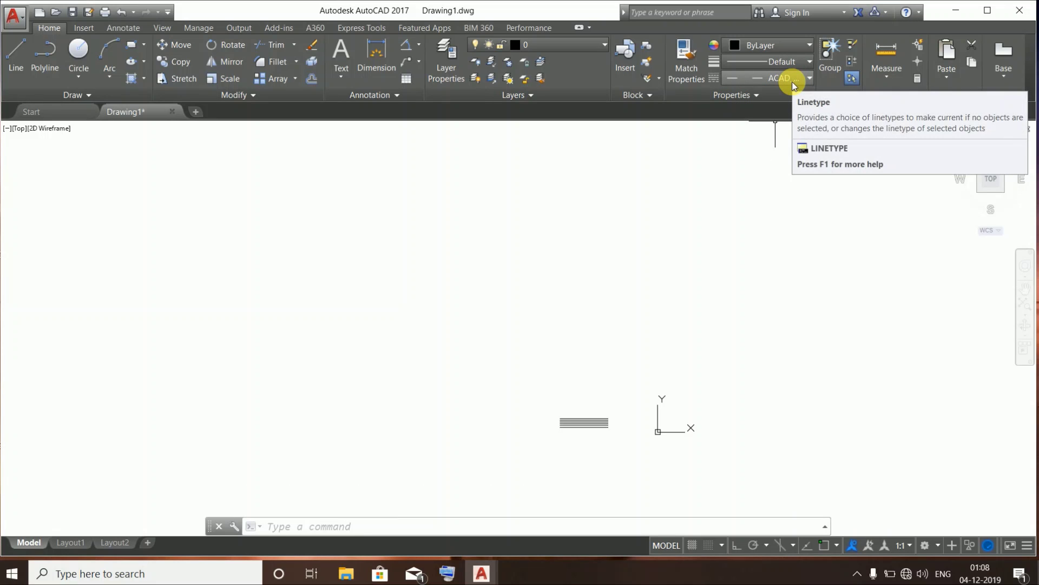
pyautogui.click(760, 79)
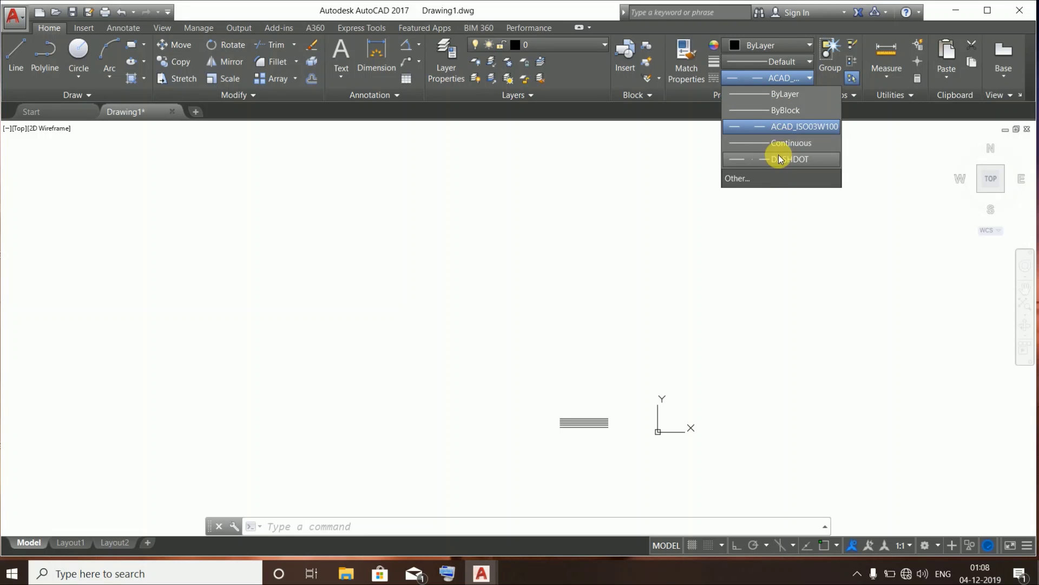
pyautogui.click(780, 176)
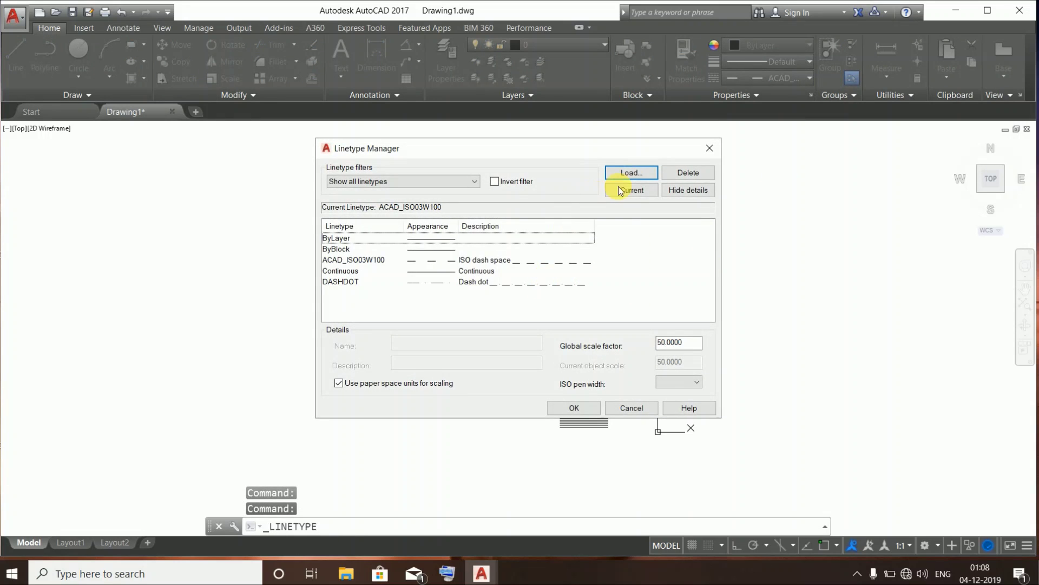
pyautogui.click(630, 173)
pyautogui.scroll(-10, 506, 287)
pyautogui.scroll(5, 515, 314)
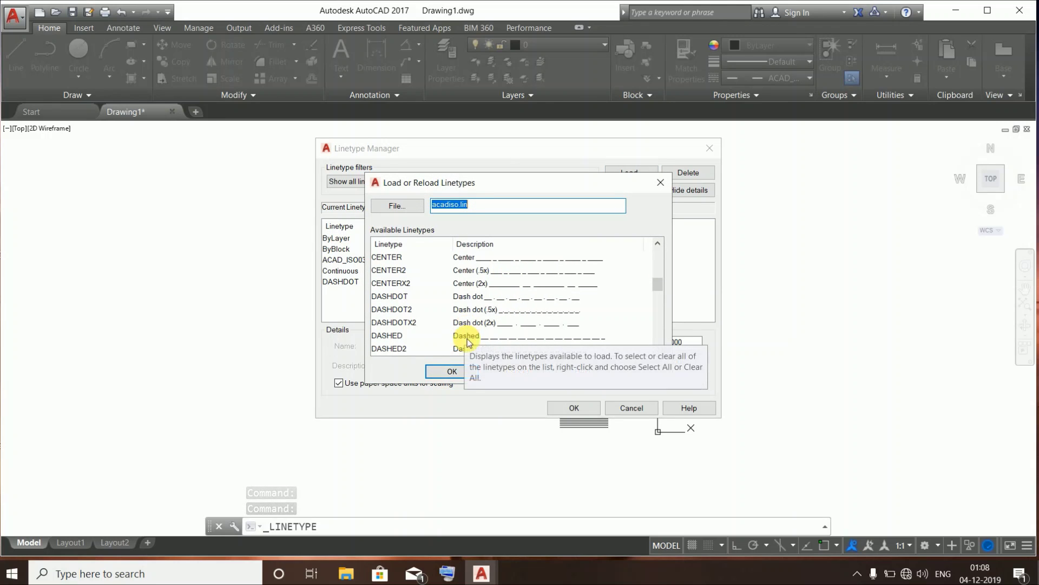
pyautogui.click(460, 371)
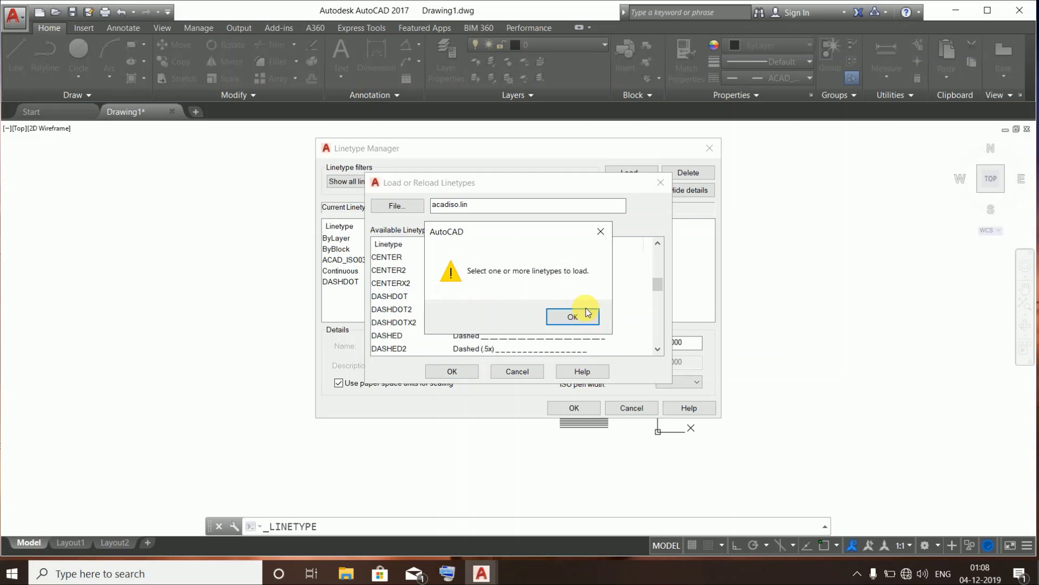
pyautogui.click(584, 315)
pyautogui.click(536, 309)
pyautogui.click(460, 372)
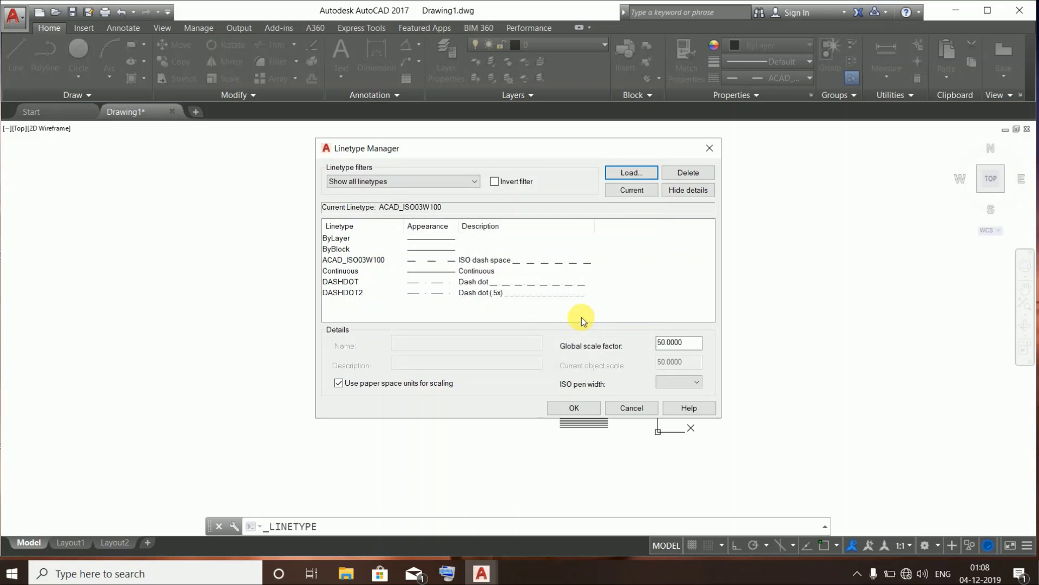
# Set the global linetype scale factor to 10 with ACAD_ISO03W100 selected, and accept the ISO linetype notice
pyautogui.click(340, 260)
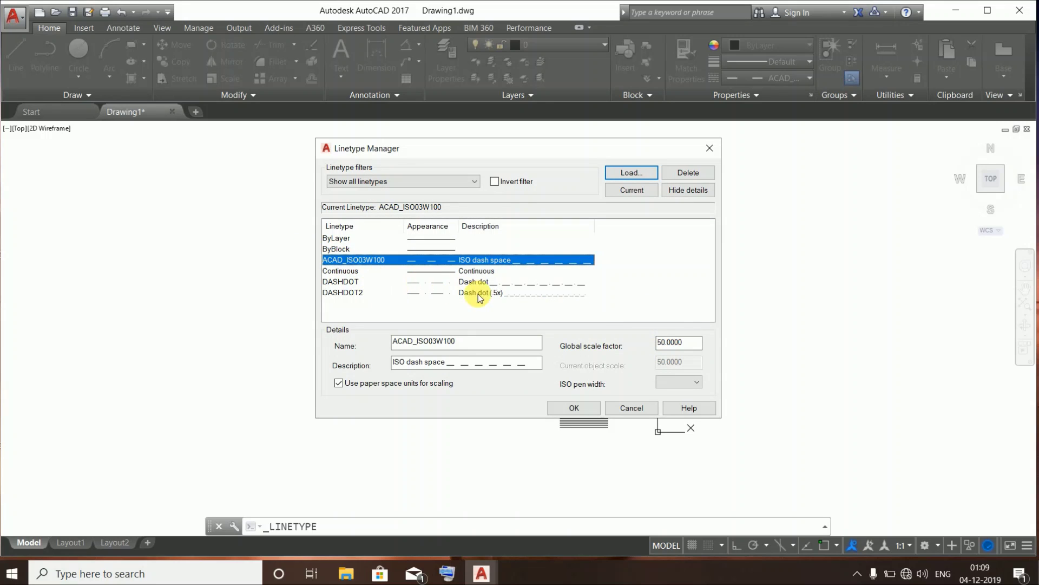
pyautogui.doubleClick(677, 343)
pyautogui.write('10')
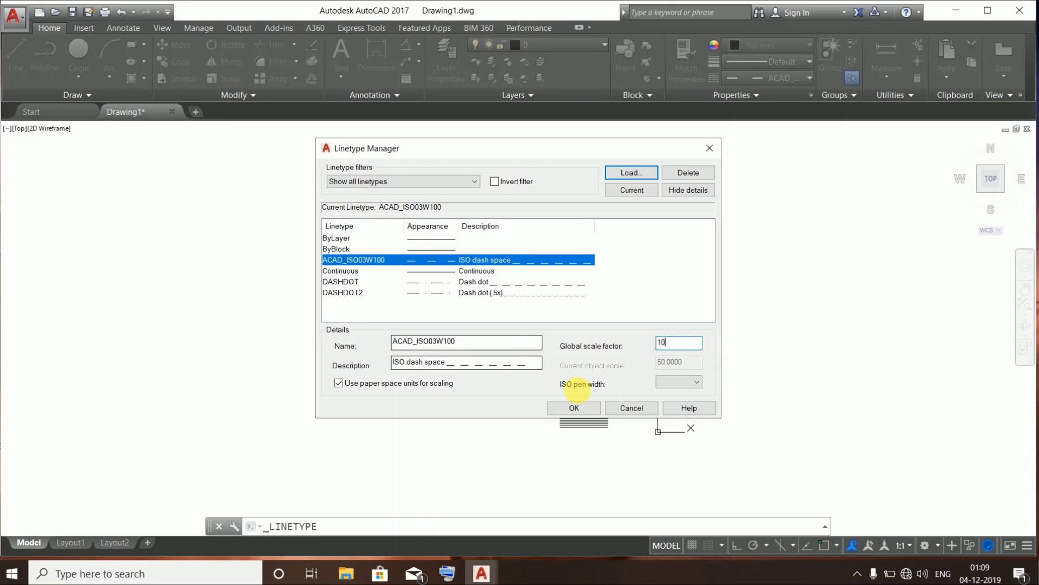
pyautogui.click(571, 409)
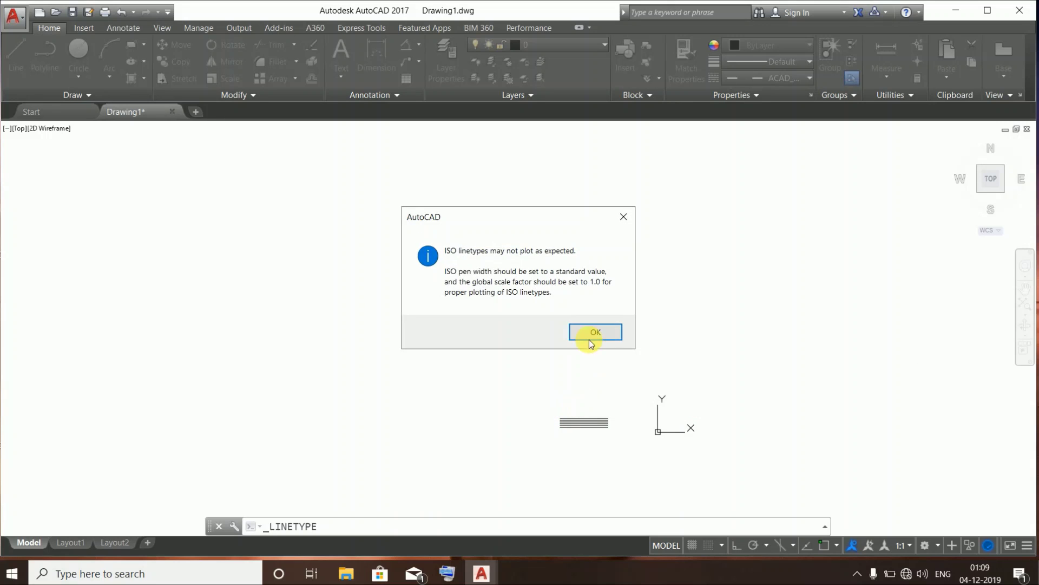
pyautogui.click(589, 332)
# Draw a slightly slanted ACAD_ISO03W100 line in the empty area above the origin
pyautogui.click(504, 295)
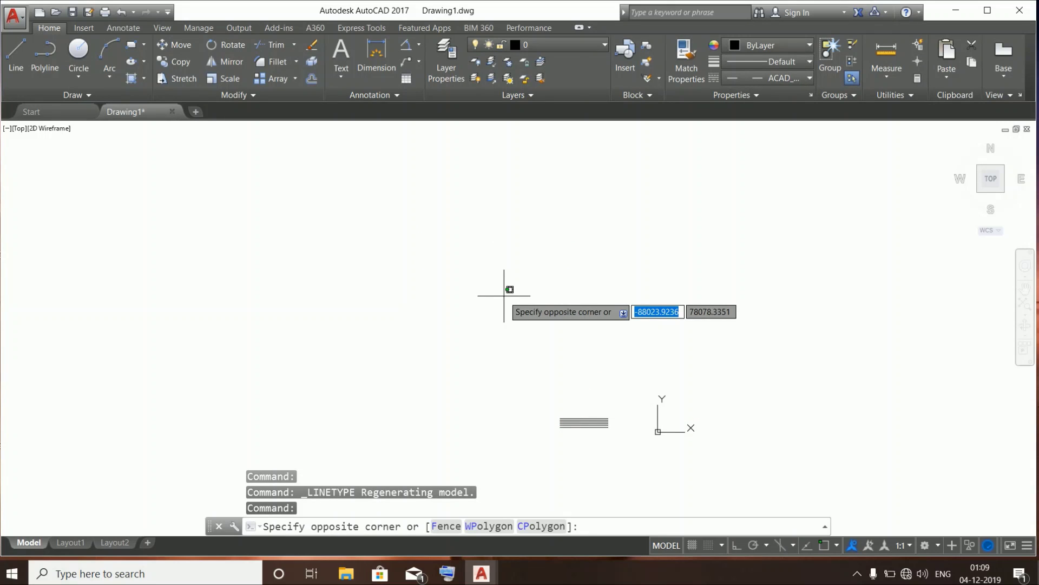
pyautogui.press('Escape')
pyautogui.write('l')
pyautogui.press('Return')
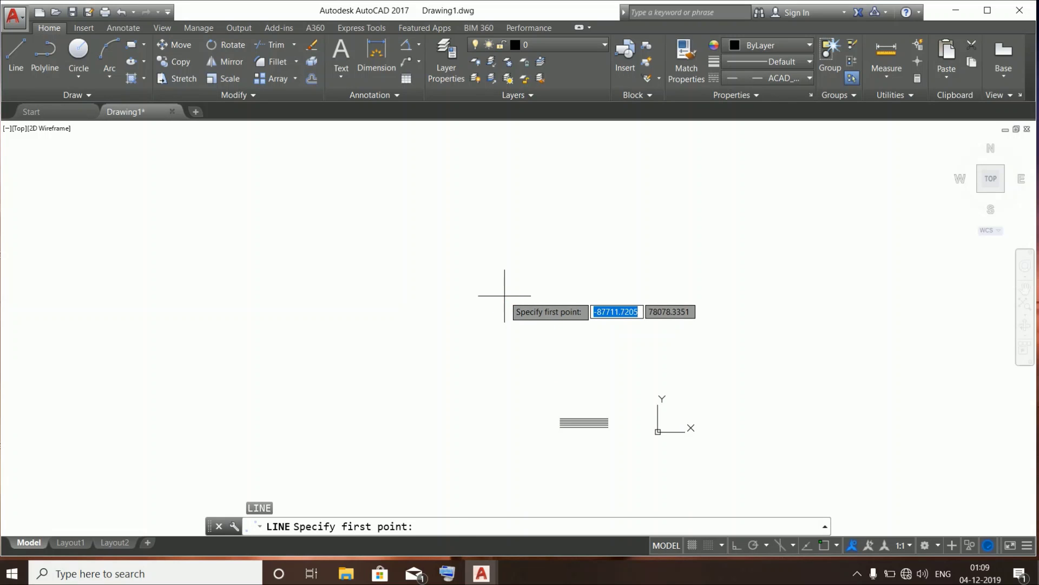
pyautogui.click(505, 296)
pyautogui.click(686, 282)
pyautogui.press('Escape')
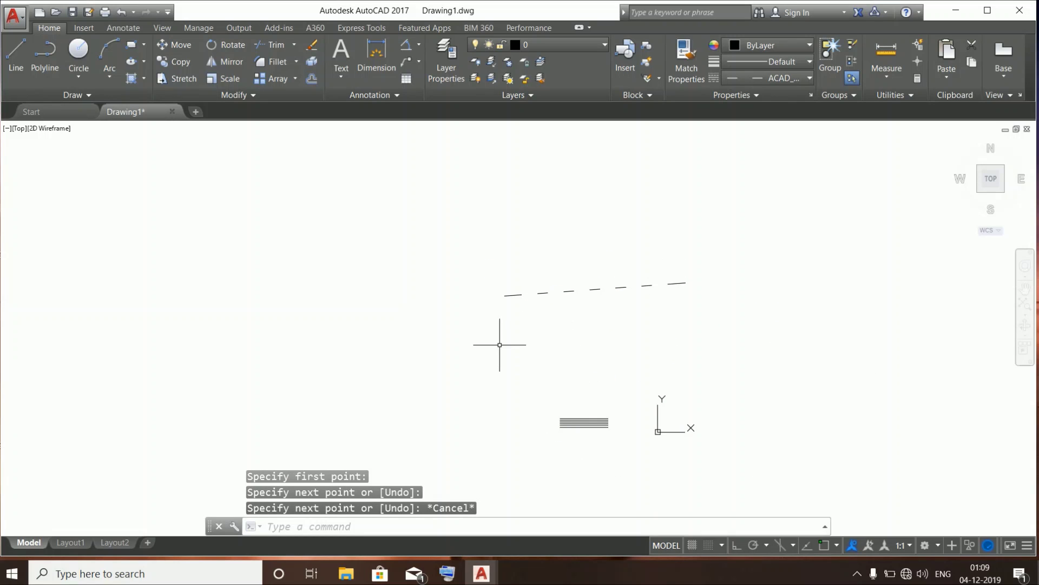
pyautogui.moveTo(550, 327); pyautogui.dragTo(472, 332, button='middle')
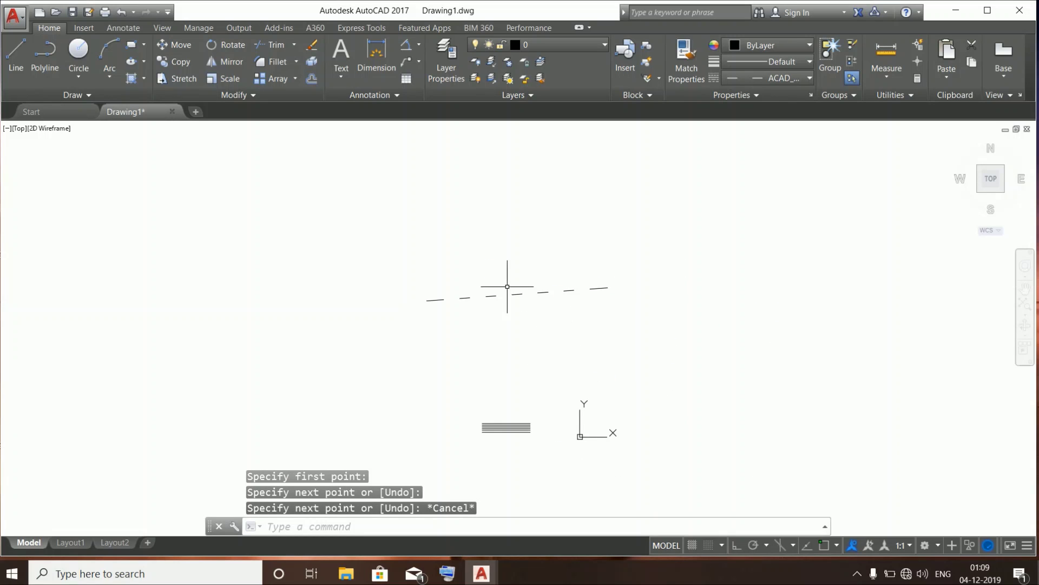
# Review the loaded linetypes and the global scale factor in the Linetype Manager without changing them
pyautogui.click(794, 81)
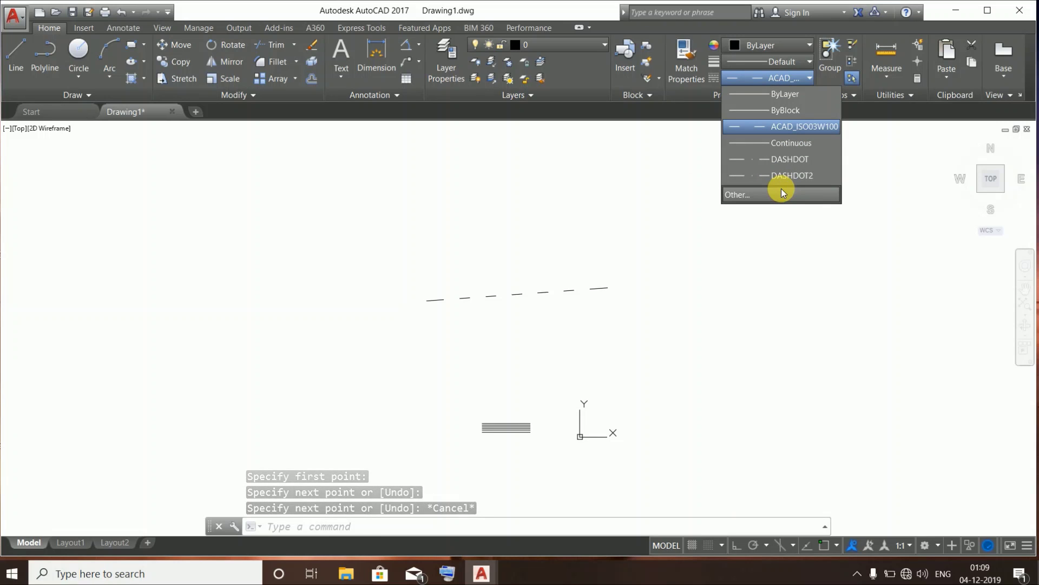
pyautogui.click(765, 195)
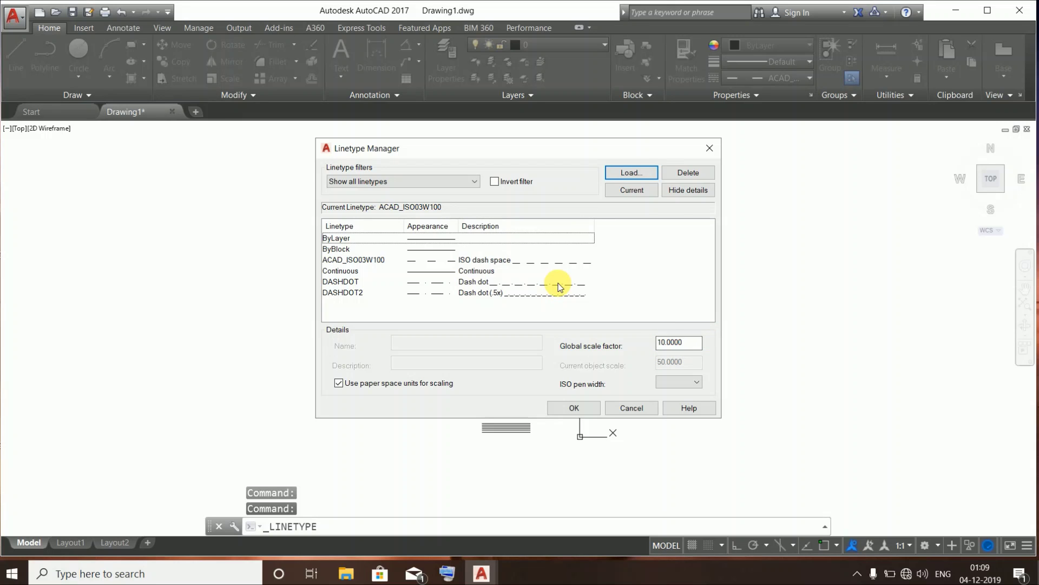
pyautogui.click(619, 405)
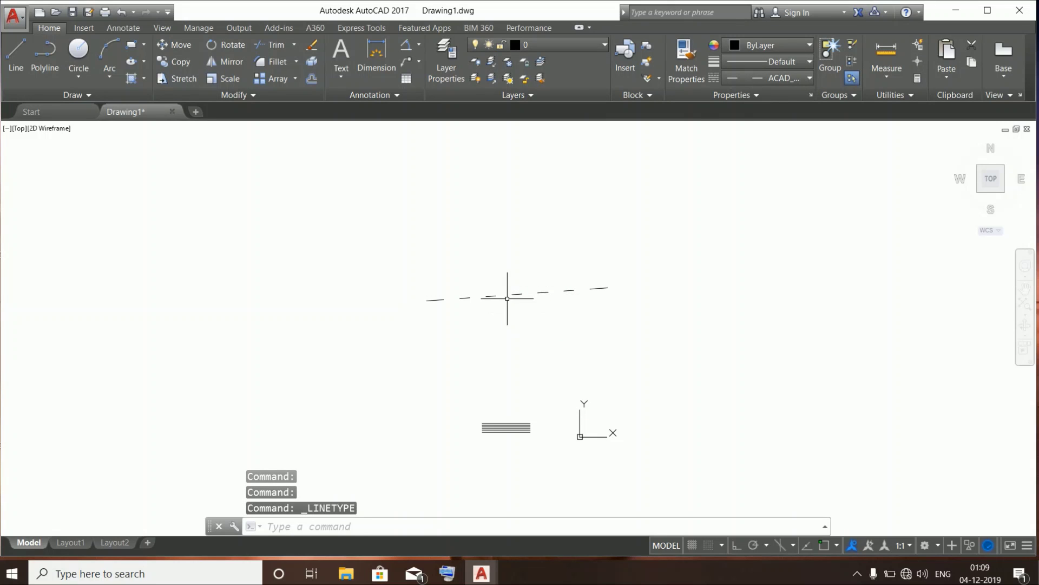
pyautogui.click(764, 77)
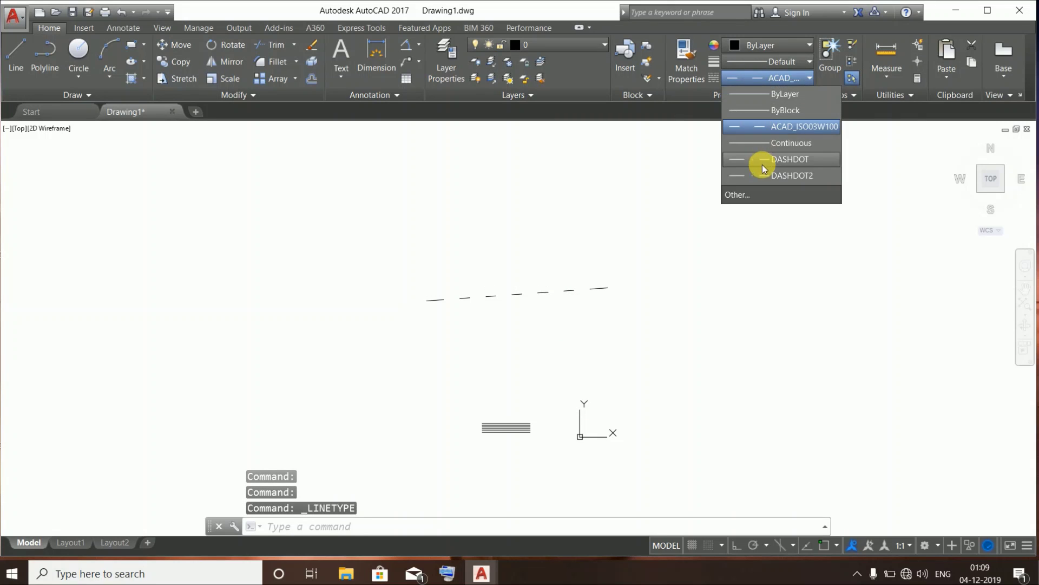
pyautogui.click(772, 193)
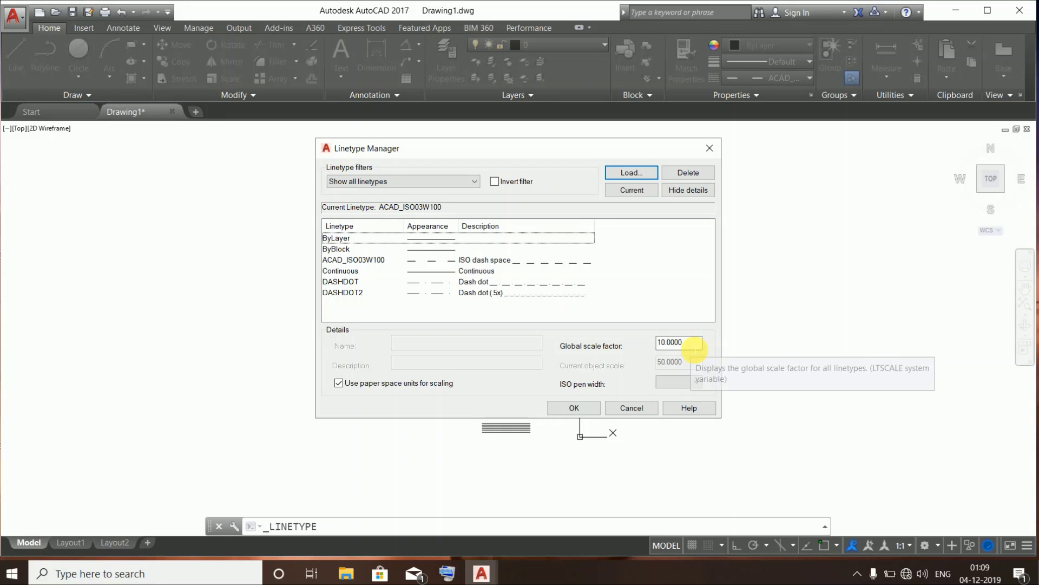
pyautogui.press('Return')
# Draw a long, slightly slanted ACAD_ISO03W100 line above the shorter dashed line
pyautogui.write('l')
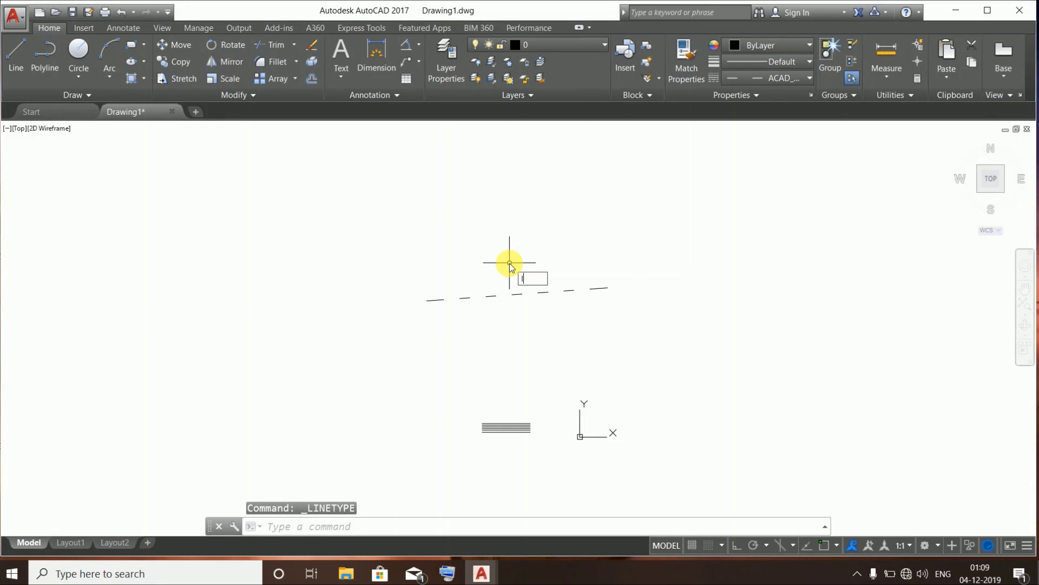
pyautogui.press('Return')
pyautogui.click(342, 263)
pyautogui.click(907, 212)
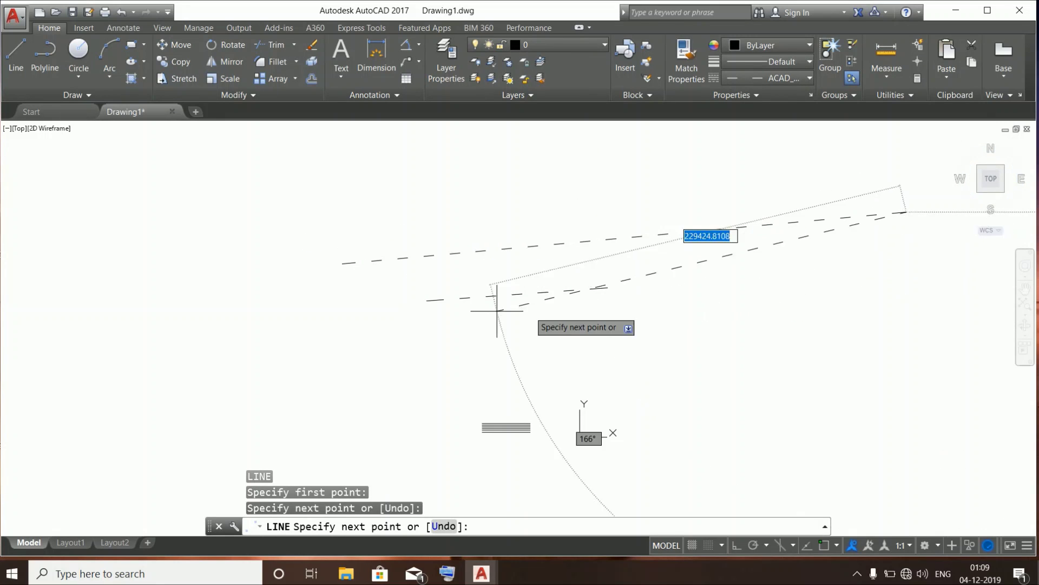
pyautogui.press('Escape')
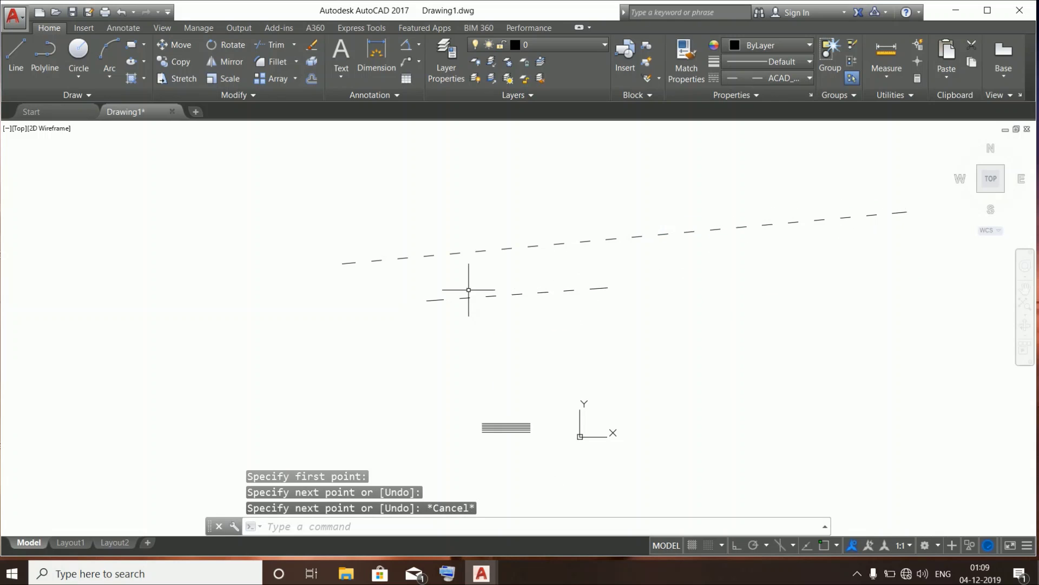
# Draw a large ACAD_ISO03W100 circle to the upper left of the dashed lines
pyautogui.click(70, 50)
pyautogui.click(169, 145)
pyautogui.press('Escape')
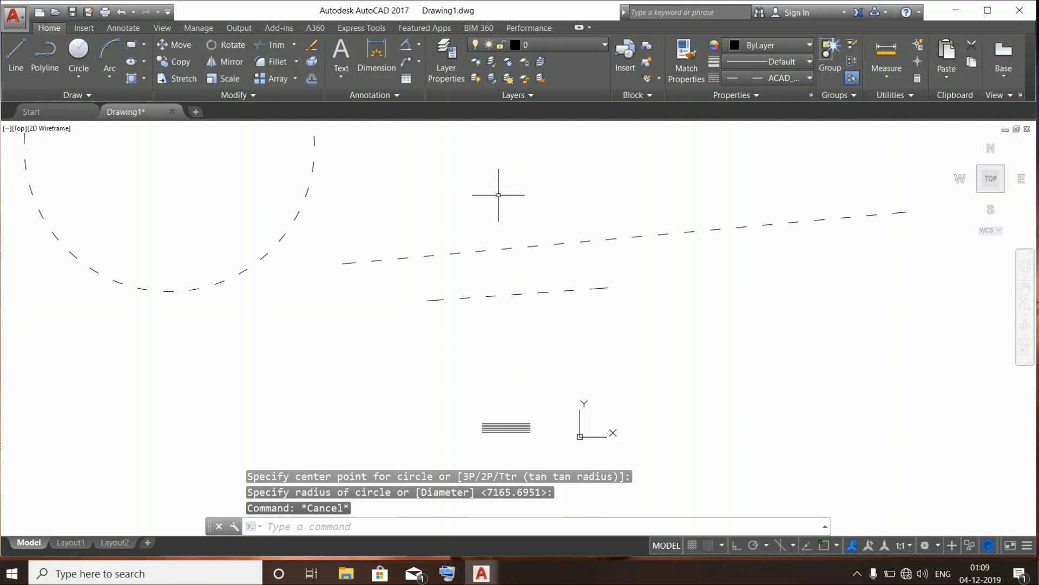
pyautogui.moveTo(498, 193); pyautogui.dragTo(552, 321, button='middle')
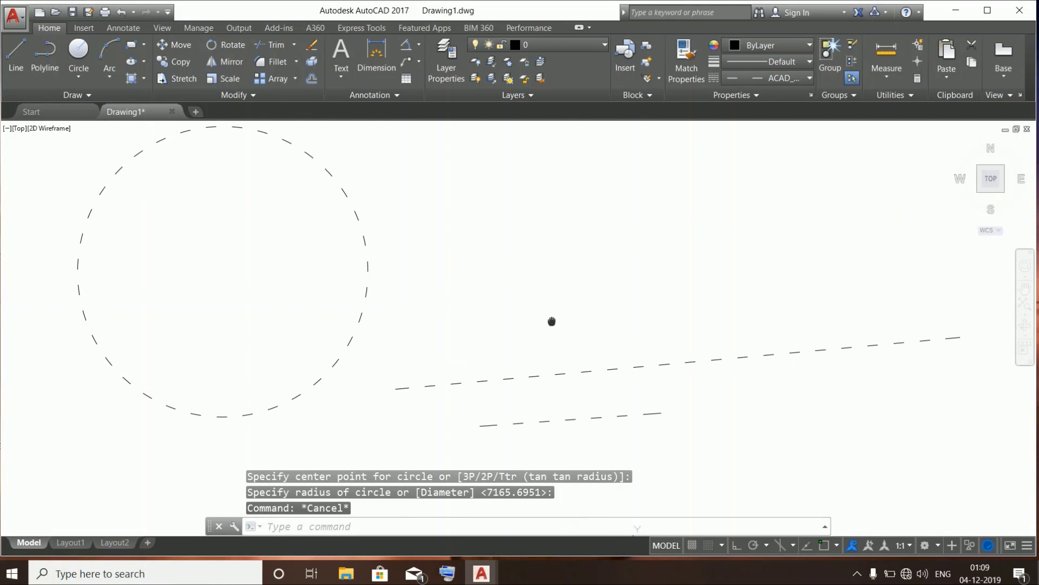
# Make ByLayer the current linetype and draw a slightly slanted line above the dashed lines, right of the circle
pyautogui.click(796, 78)
pyautogui.click(769, 94)
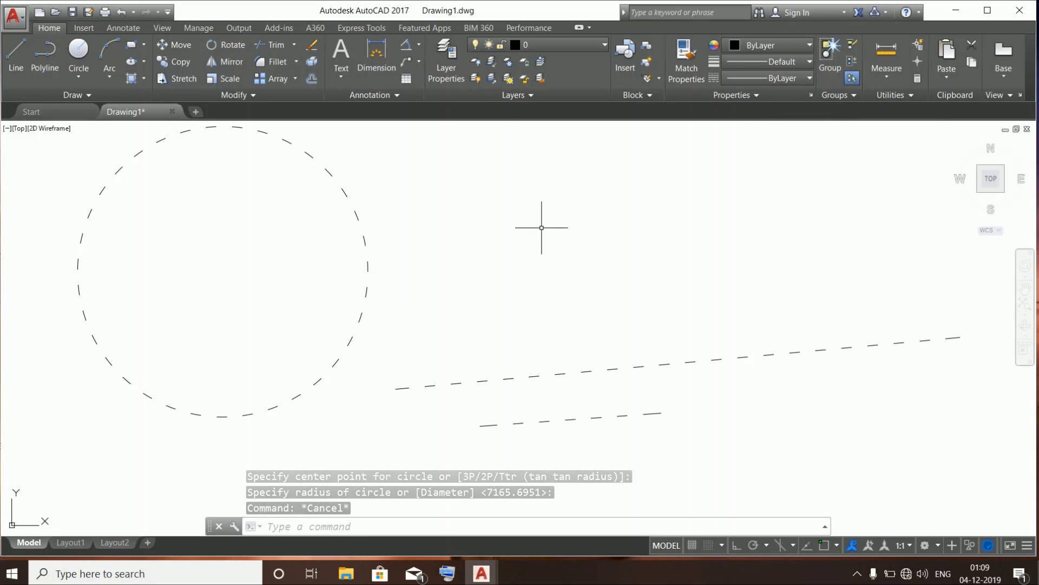
pyautogui.write('l')
pyautogui.press('Return')
pyautogui.click(499, 236)
pyautogui.click(809, 222)
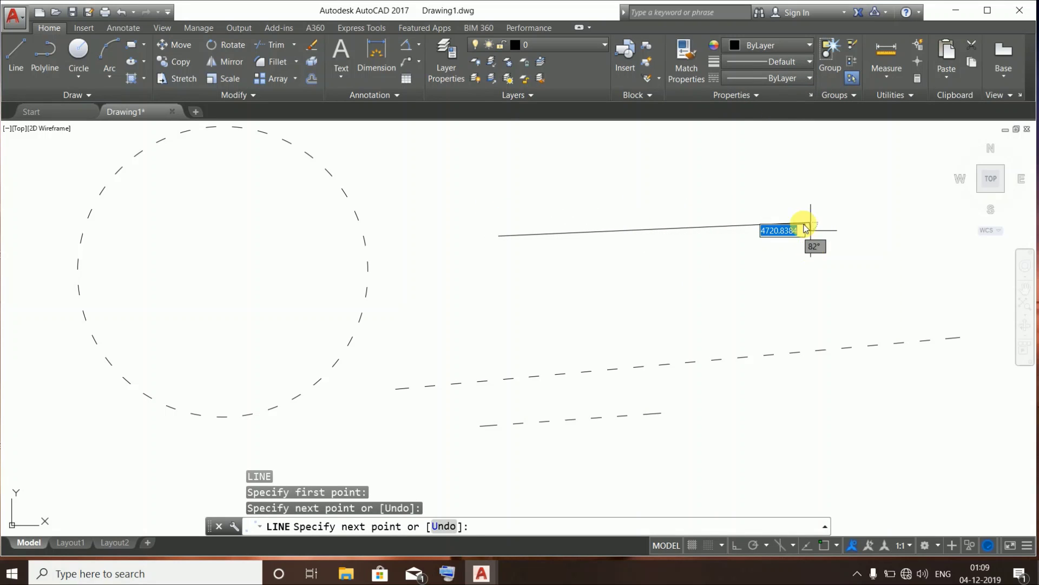
pyautogui.press('Escape')
# Make DASHDOT2 the current linetype and draw a slanted line between the solid line and the long dashed line
pyautogui.click(774, 78)
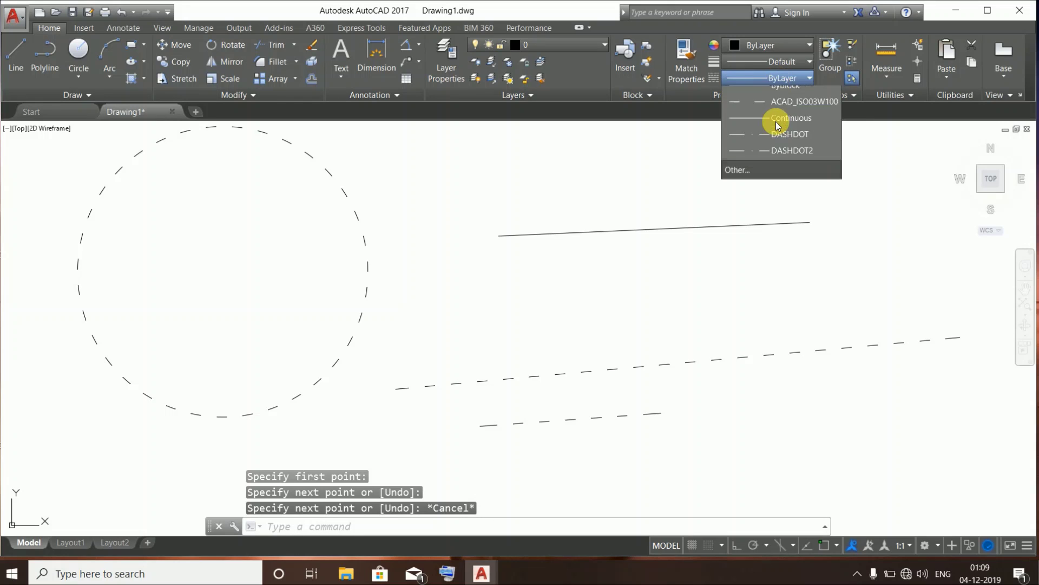
pyautogui.click(774, 159)
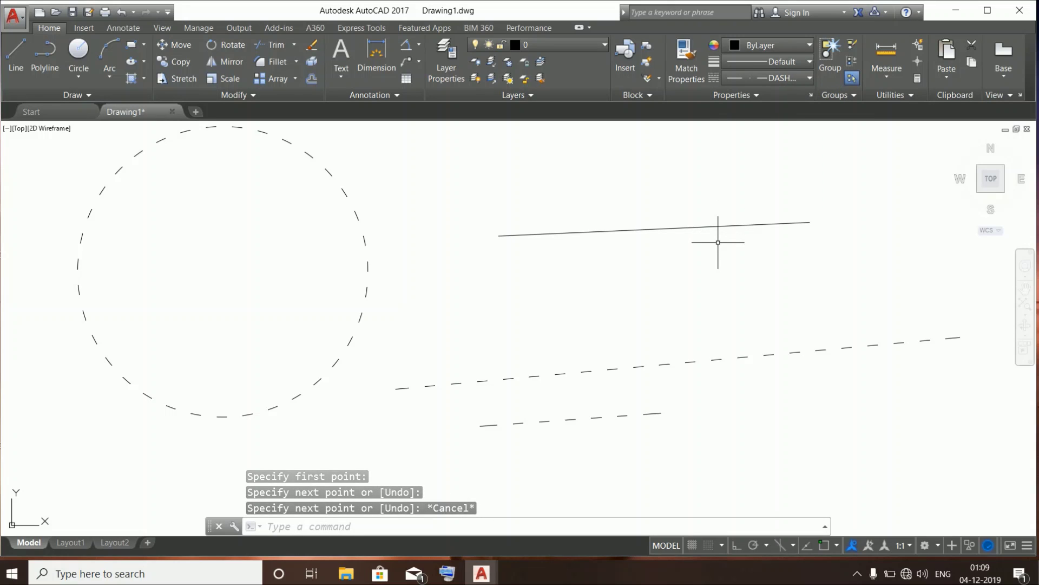
pyautogui.write('l')
pyautogui.press('Return')
pyautogui.click(479, 331)
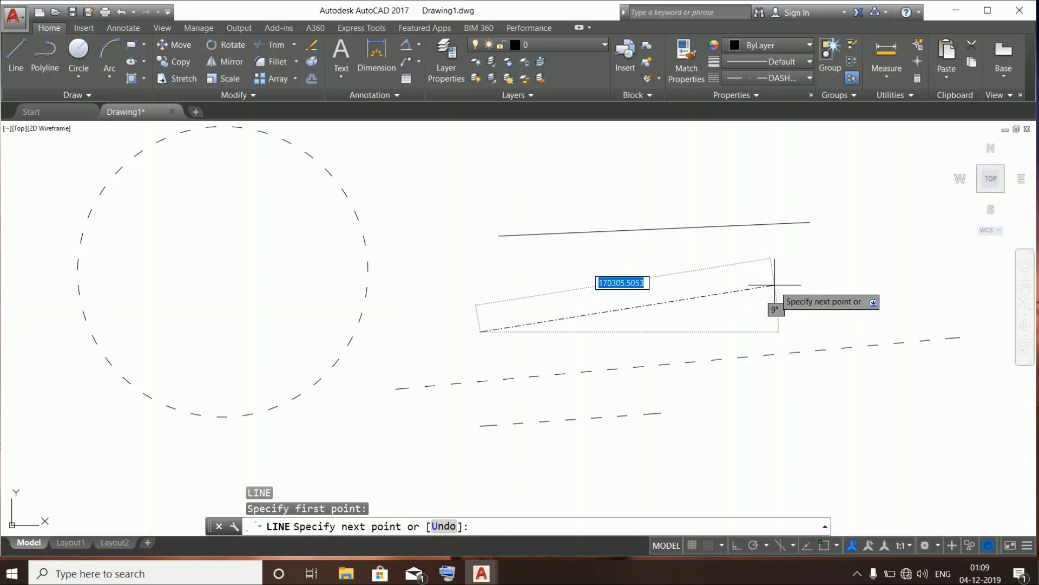
pyautogui.click(776, 285)
pyautogui.press('Escape')
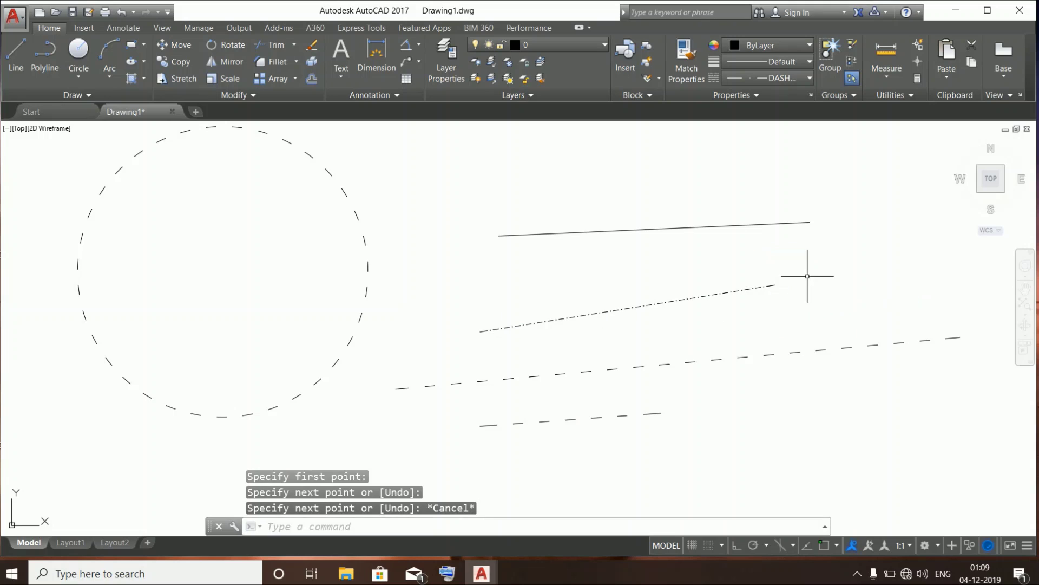
# Change the color of the dash-dot line to Red
pyautogui.click(682, 297)
pyautogui.click(647, 289)
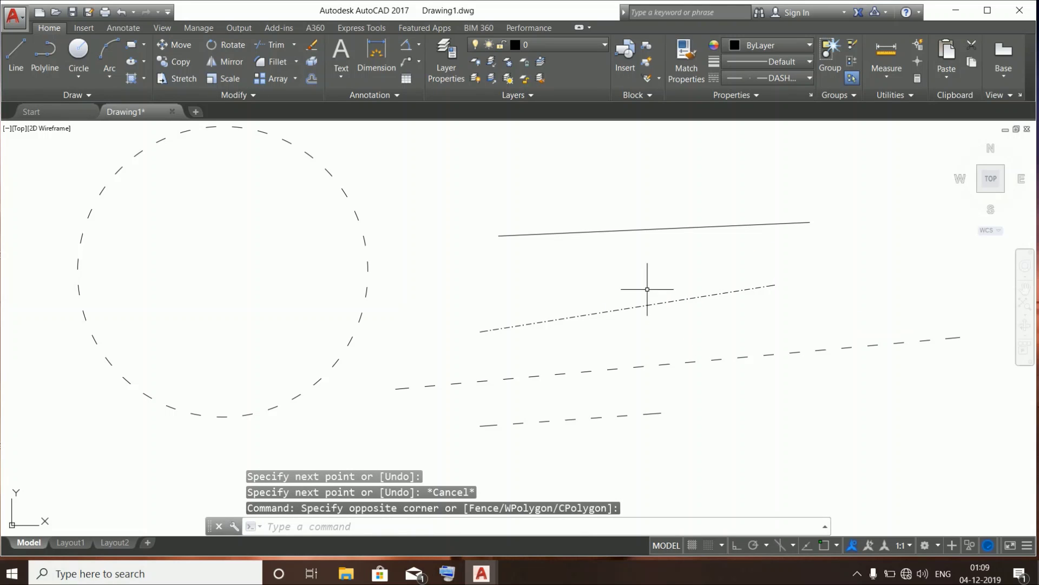
pyautogui.moveTo(693, 319); pyautogui.dragTo(652, 198)
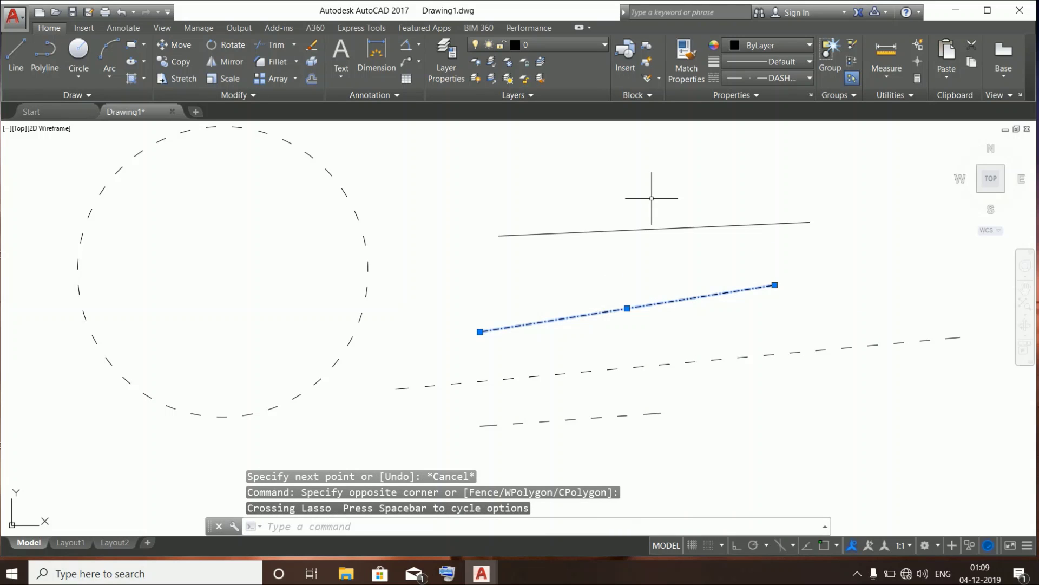
pyautogui.click(749, 45)
pyautogui.click(734, 181)
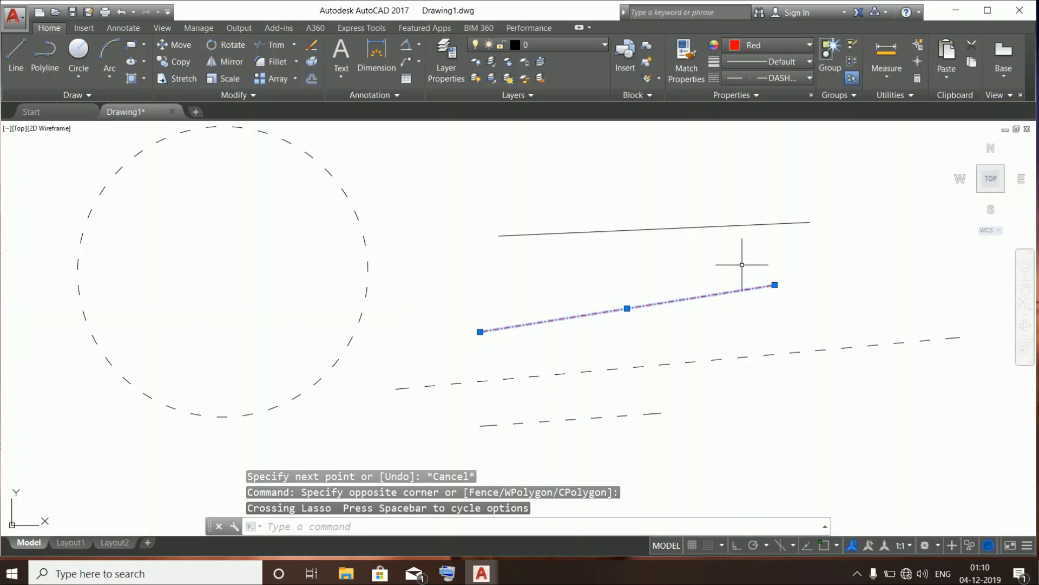
pyautogui.press('Escape')
# Enable the Endpoint, Midpoint, Center, Intersection, Perpendicular and Parallel object snaps
pyautogui.scroll(-2, 733, 286)
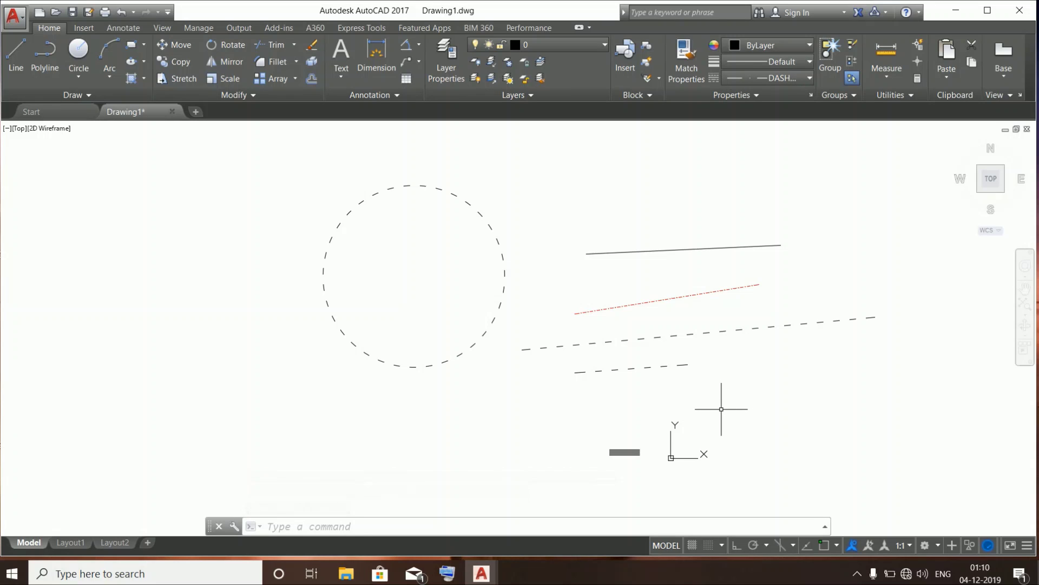
pyautogui.click(834, 545)
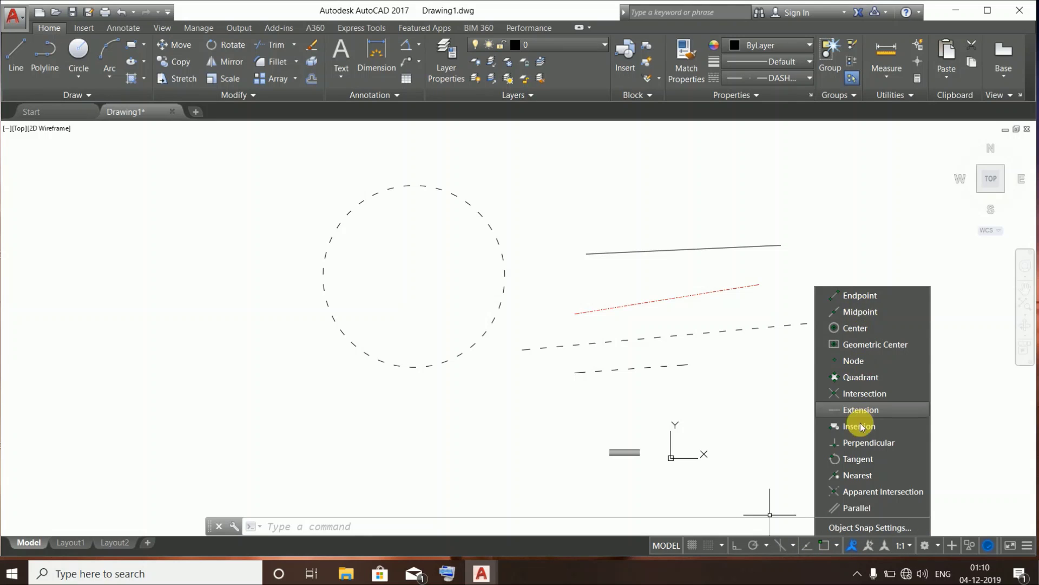
pyautogui.click(870, 295)
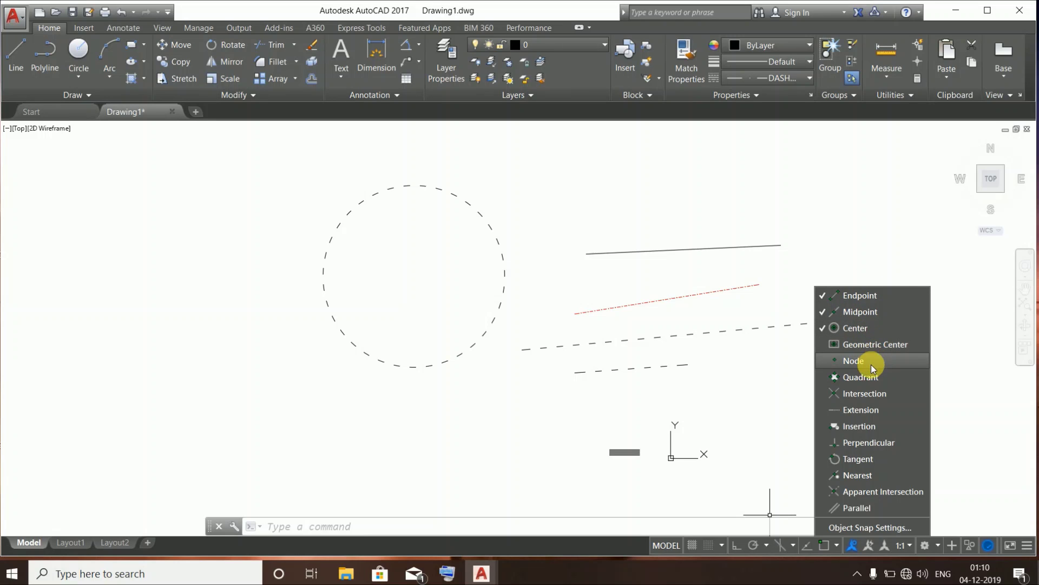
pyautogui.click(873, 397)
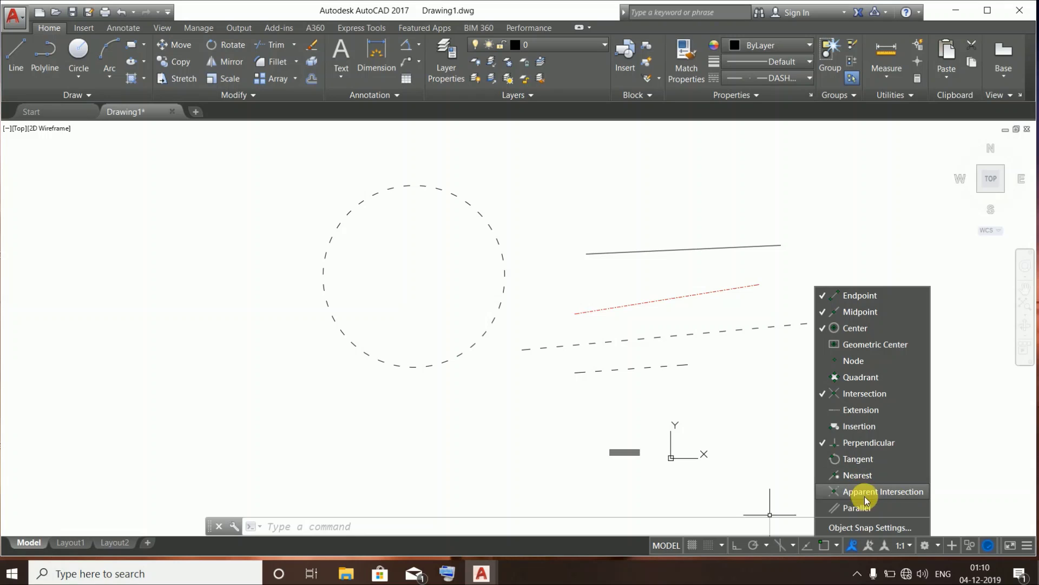
pyautogui.press('Escape')
pyautogui.press('Escape')
pyautogui.click(768, 396)
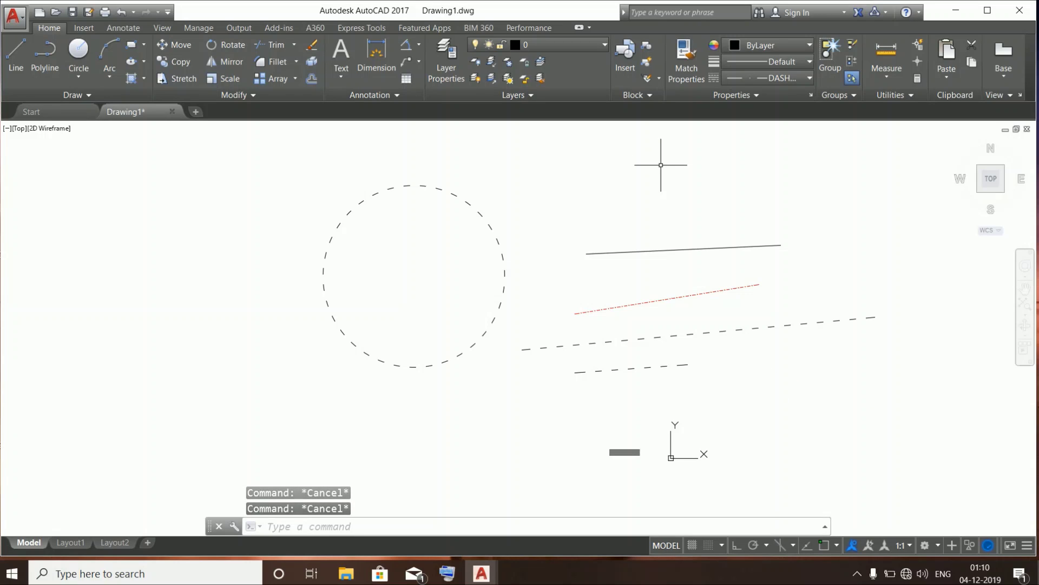
# Try to draw a DASHDOT2 line from above down to the solid line, and check the enabled object snap modes
pyautogui.write('l')
pyautogui.press('Return')
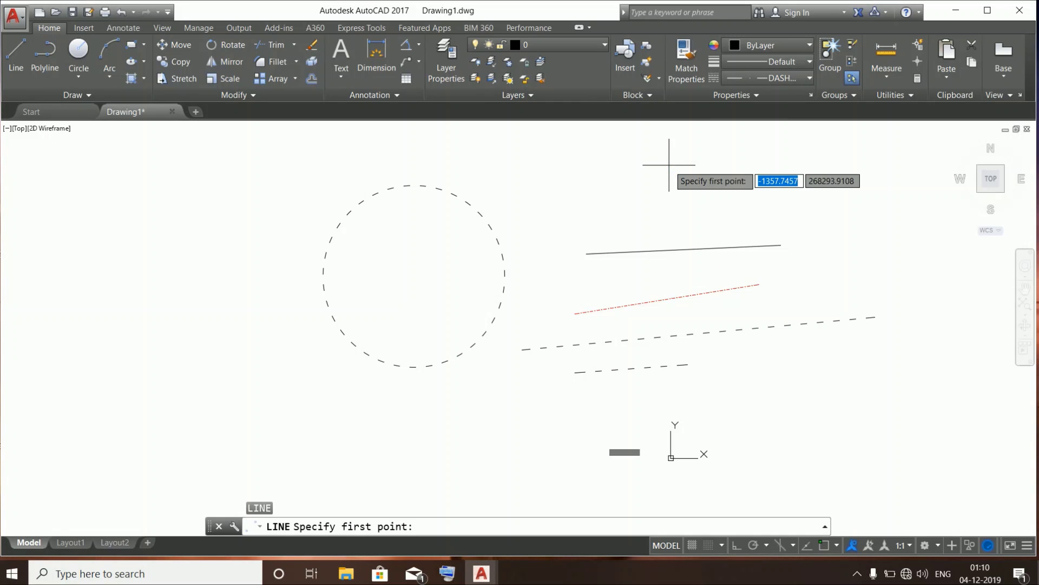
pyautogui.click(669, 165)
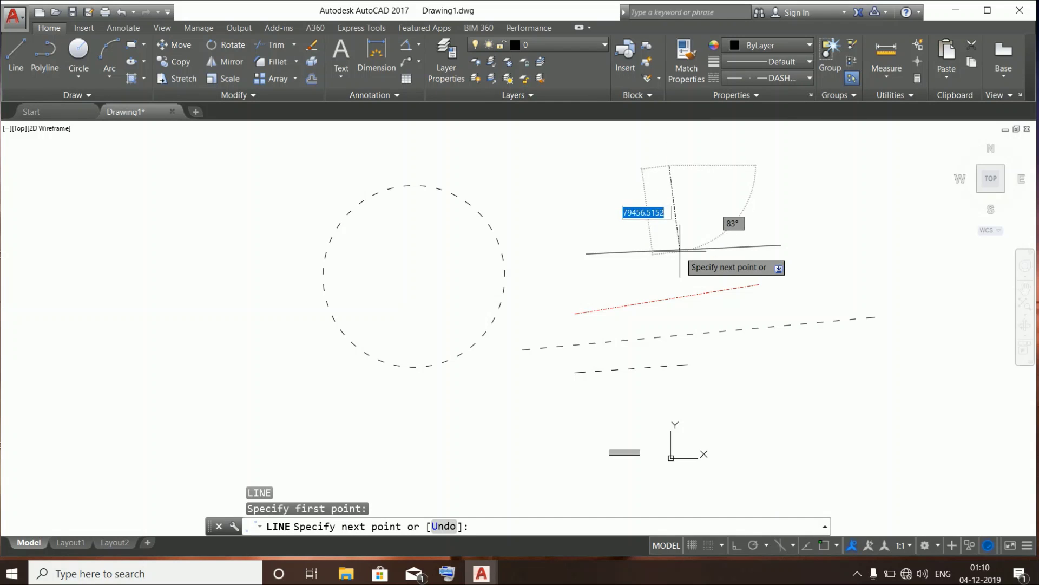
pyautogui.scroll(8, 669, 268)
pyautogui.moveTo(670, 277); pyautogui.dragTo(664, 299, button='middle')
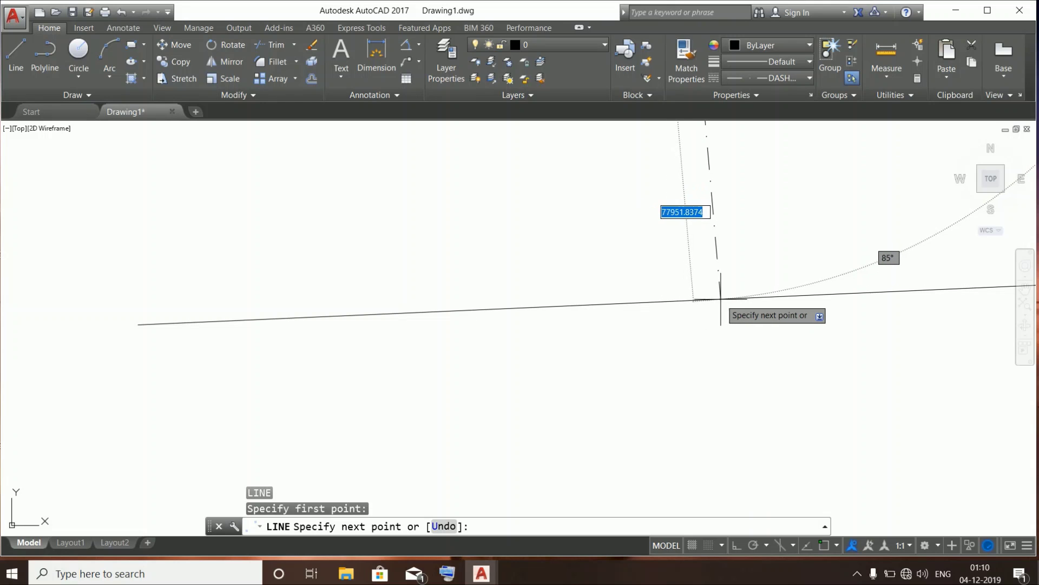
pyautogui.press('Escape')
pyautogui.scroll(-6, 725, 321)
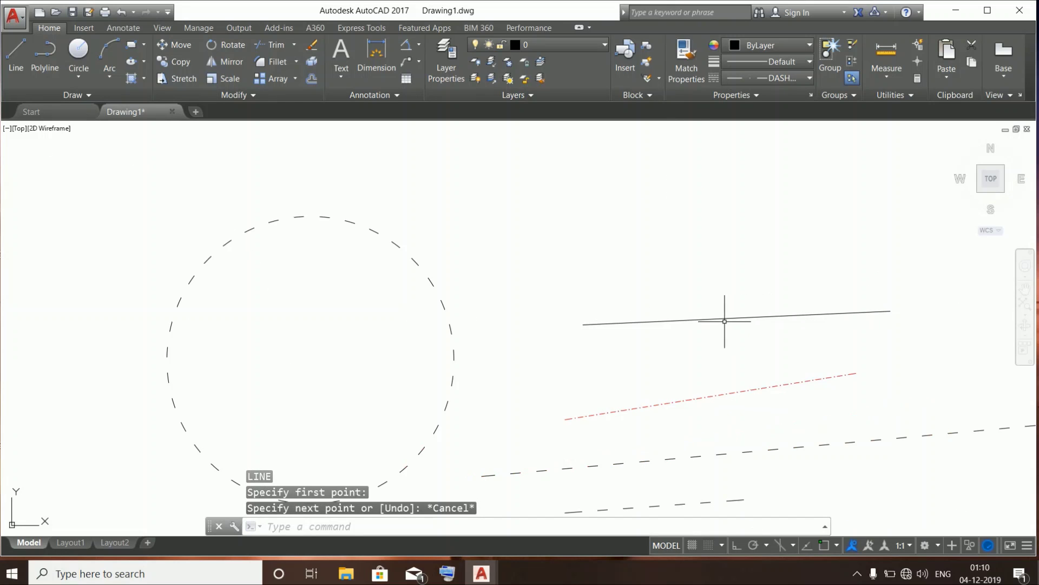
pyautogui.moveTo(734, 321); pyautogui.dragTo(705, 282, button='middle')
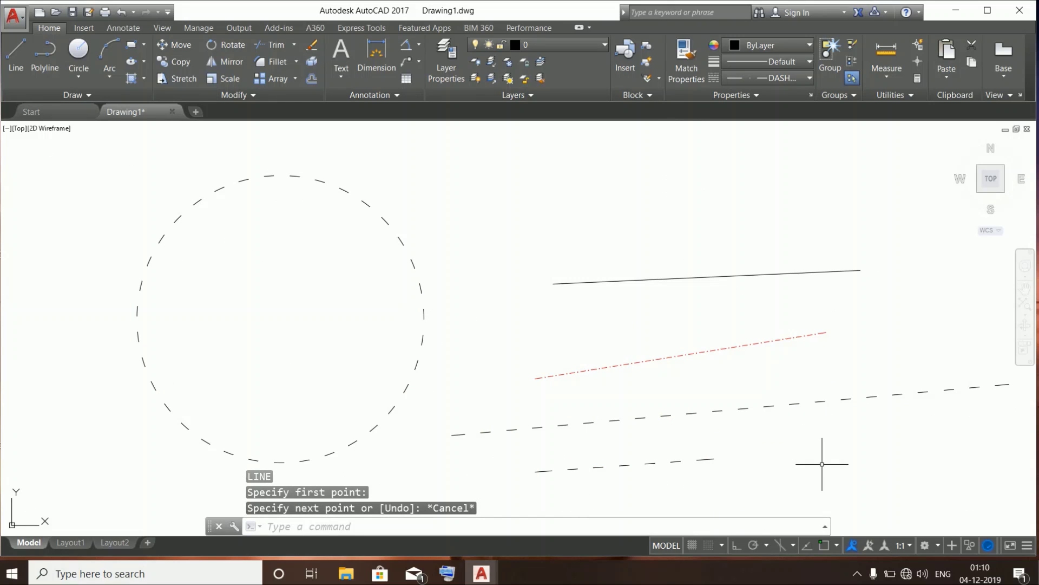
pyautogui.click(836, 545)
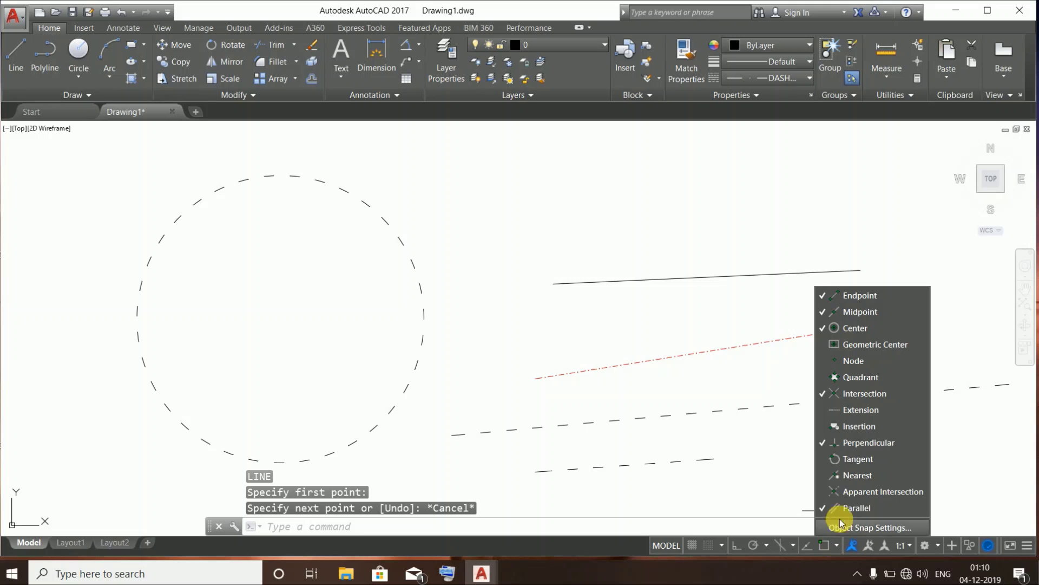
pyautogui.click(726, 308)
# Make ByLayer the current linetype and draw a nearly horizontal line above the other lines
pyautogui.click(764, 79)
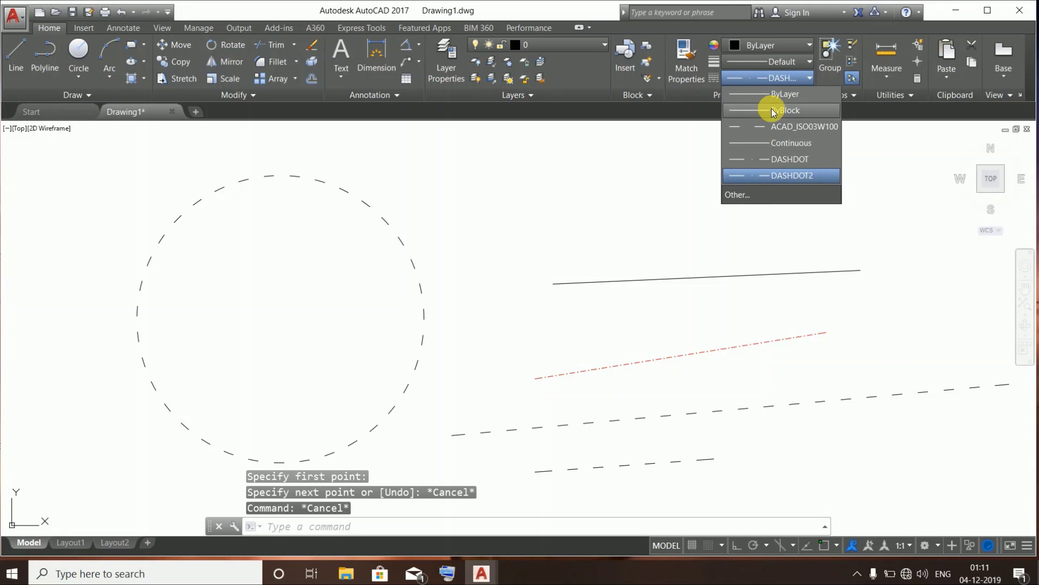
pyautogui.click(771, 95)
pyautogui.moveTo(737, 132); pyautogui.dragTo(734, 230, button='middle')
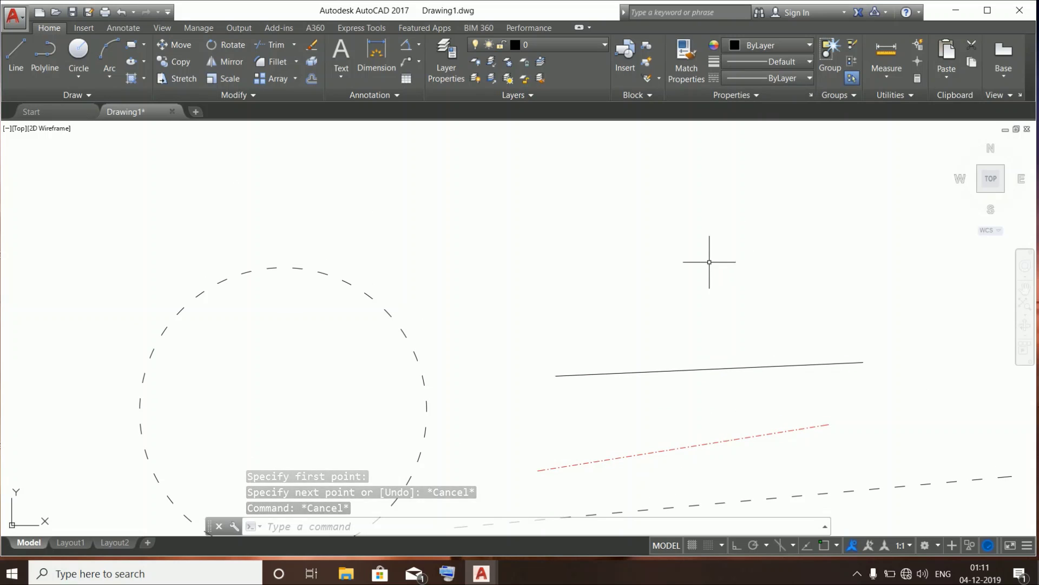
pyautogui.write('l')
pyautogui.press('Return')
pyautogui.click(511, 249)
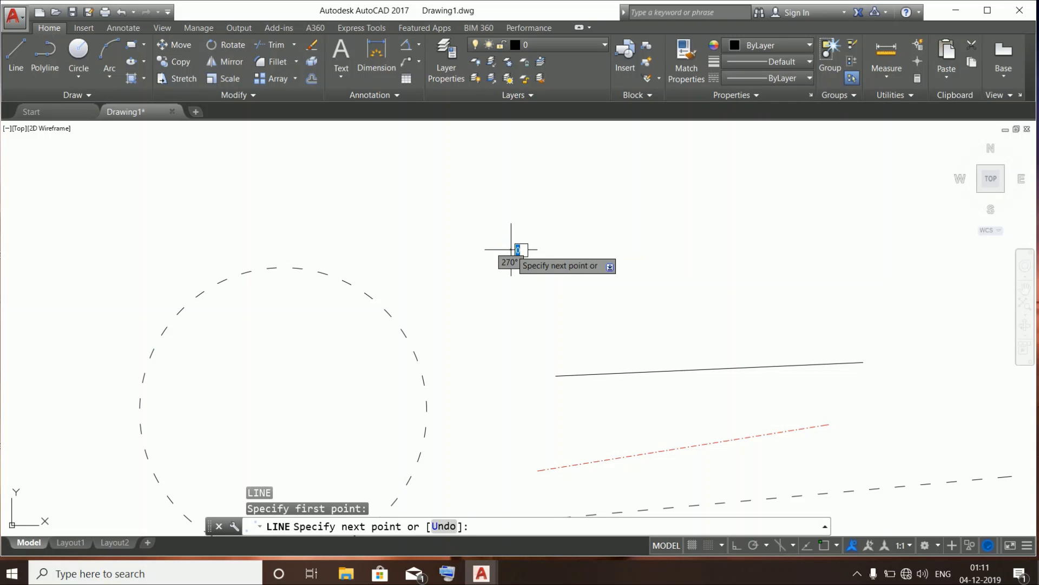
pyautogui.click(774, 249)
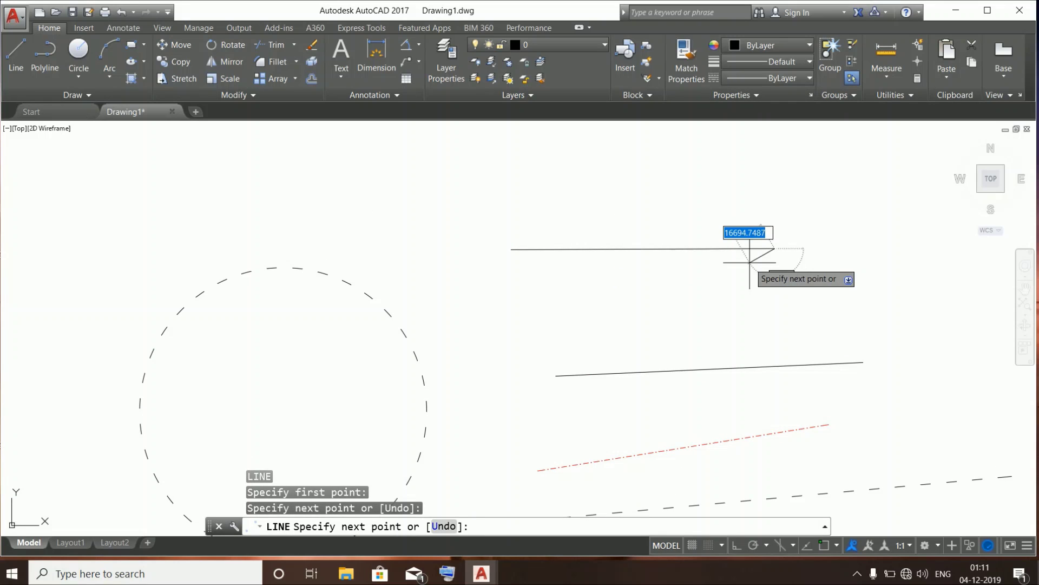
pyautogui.press('Escape')
# Try to draw a steep line from above down to the new horizontal line
pyautogui.write('l')
pyautogui.press('Return')
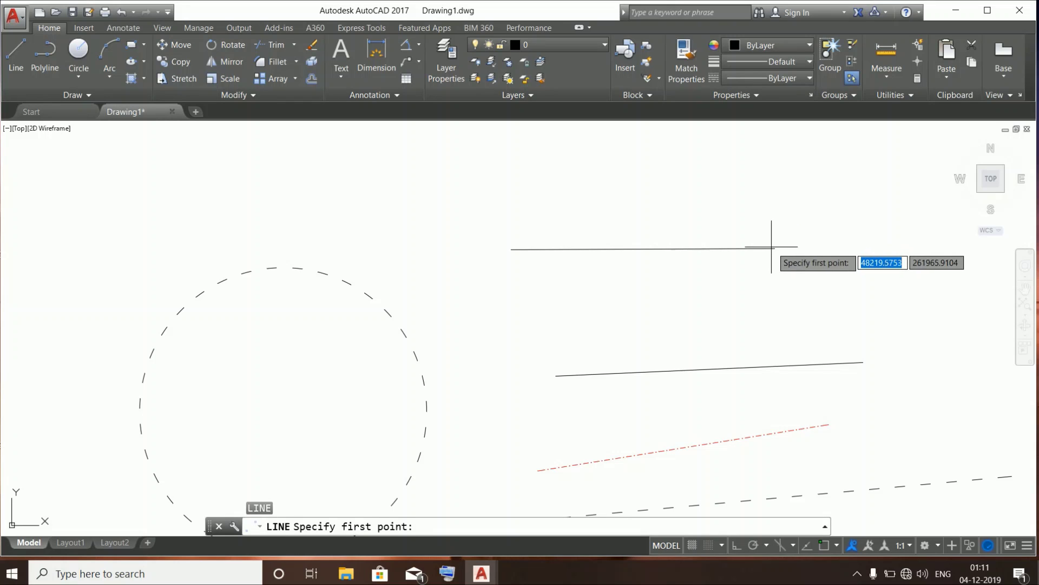
pyautogui.click(642, 170)
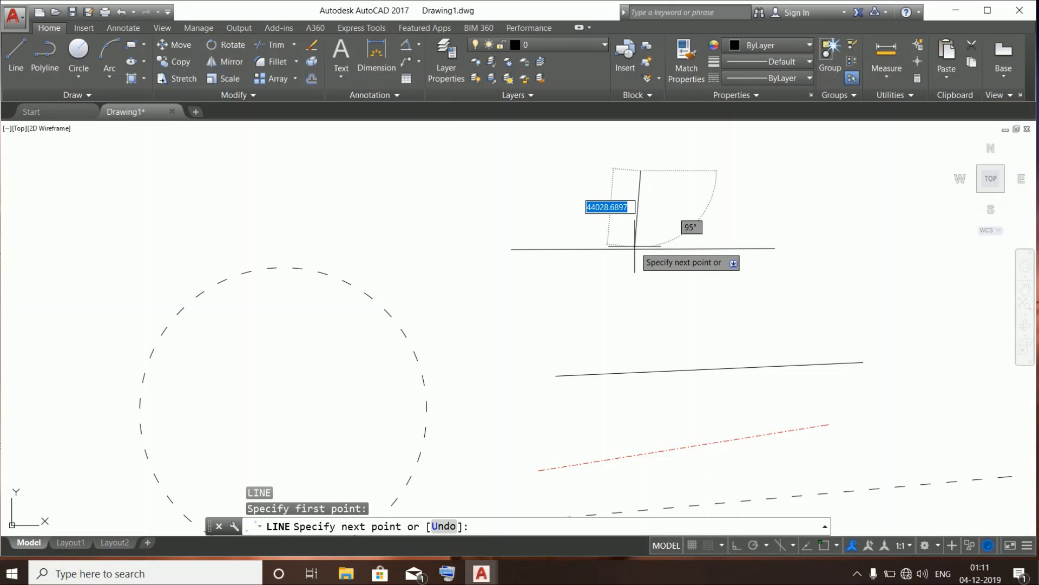
pyautogui.scroll(3, 651, 249)
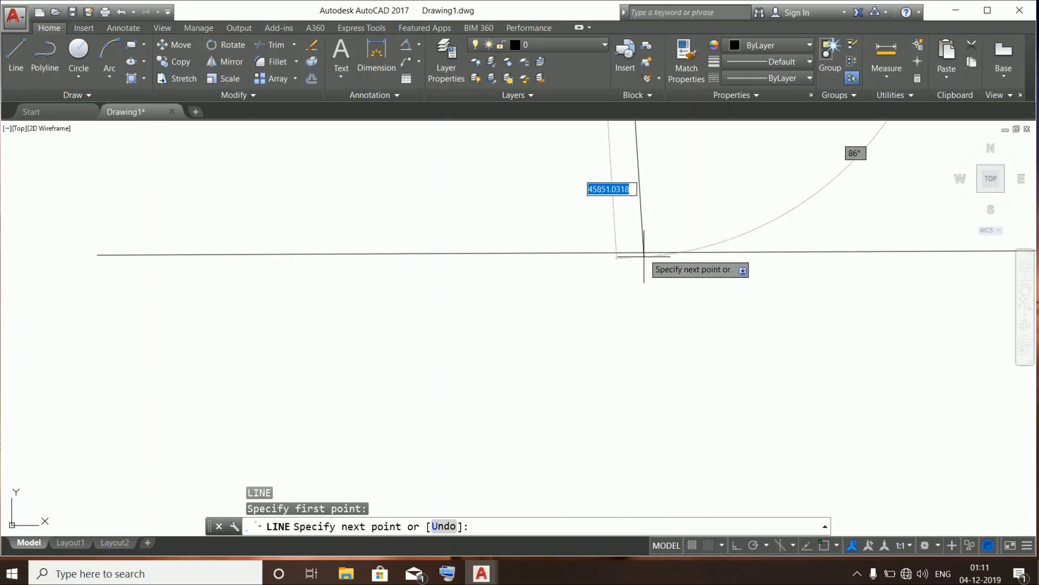
pyautogui.press('Escape')
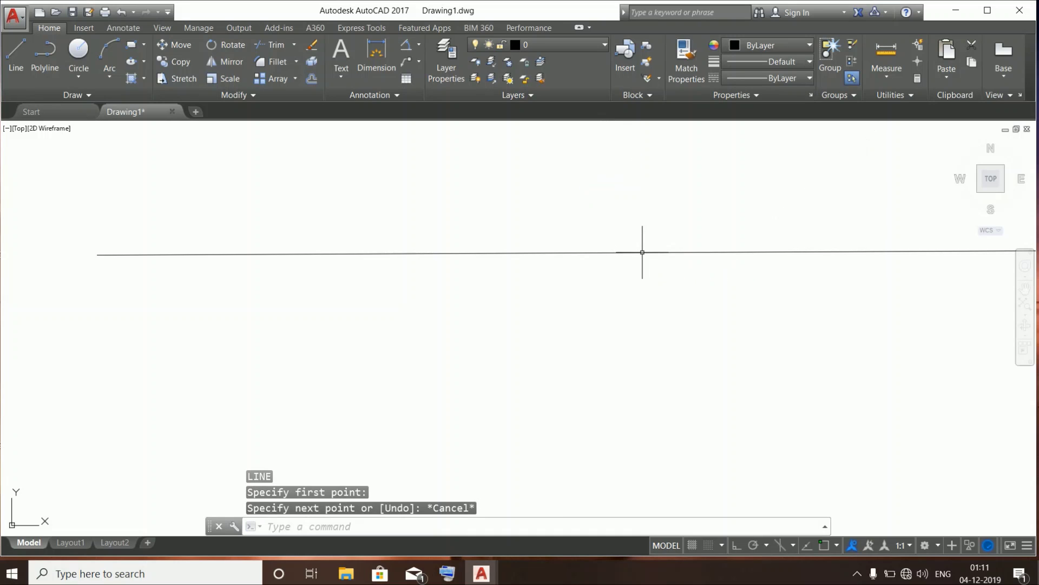
# Erase all five lines to the right of the dashed circle
pyautogui.scroll(-3, 643, 254)
pyautogui.moveTo(658, 272); pyautogui.dragTo(658, 284, button='middle')
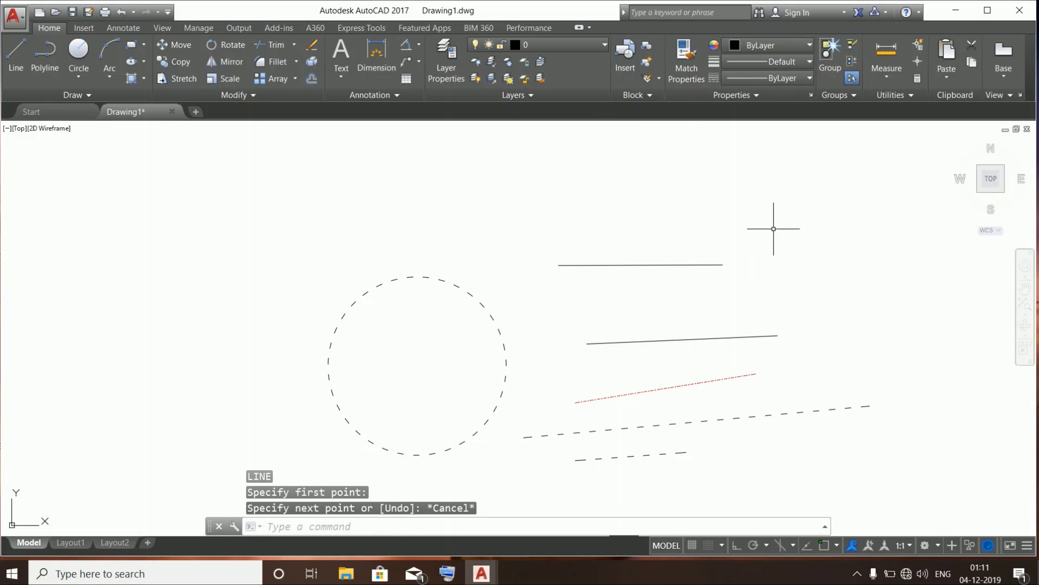
pyautogui.moveTo(769, 227)
pyautogui.mouseDown()
pyautogui.moveTo(606, 357)
pyautogui.moveTo(657, 502)
pyautogui.moveTo(708, 494)
pyautogui.mouseUp()
pyautogui.press('Delete')
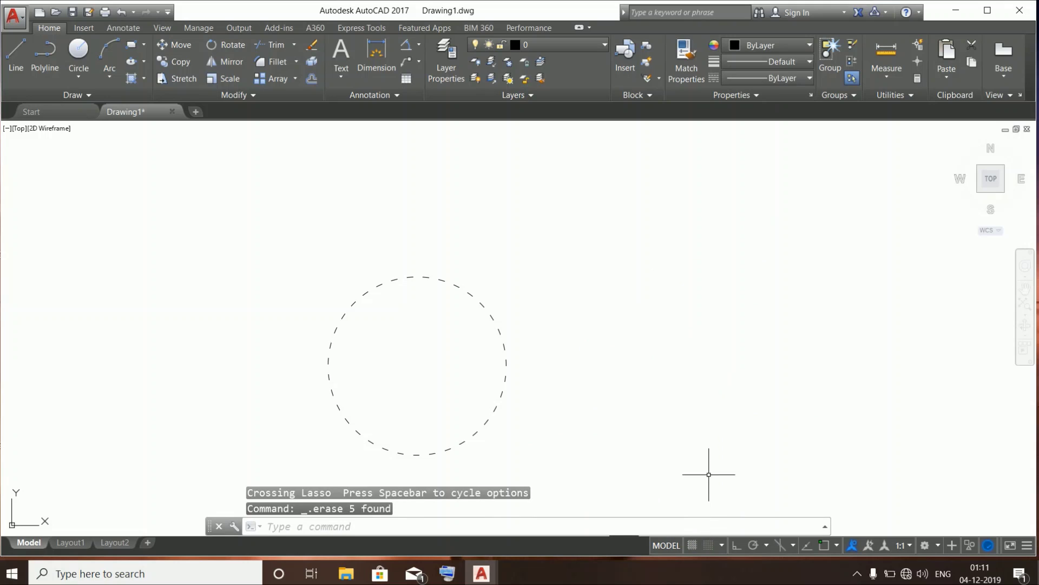
# Erase the dashed circle
pyautogui.moveTo(592, 353); pyautogui.dragTo(301, 406)
pyautogui.press('Delete')
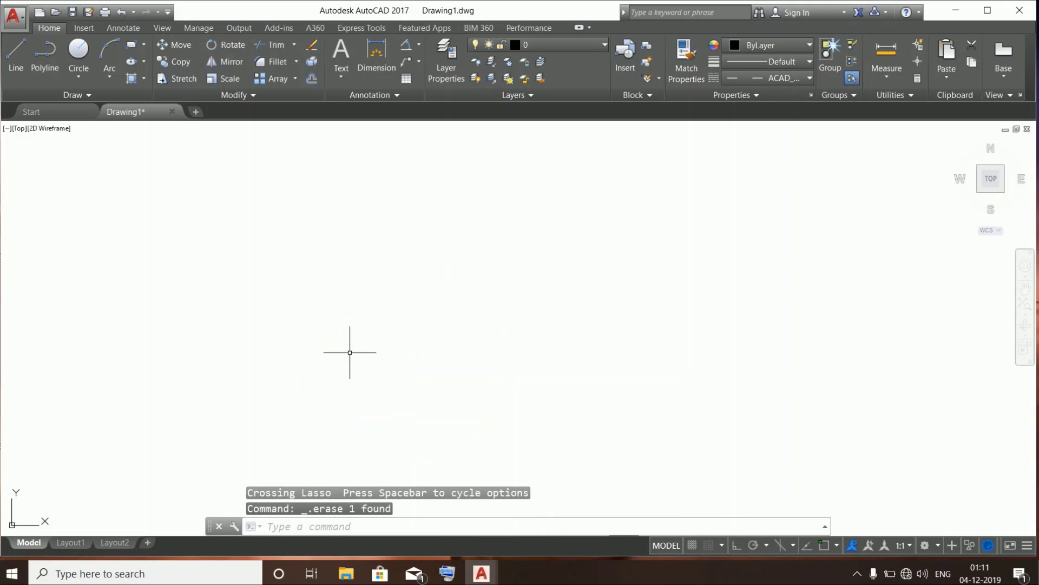
# Try to draw a steep line from above down to the uppermost of the six parallel horizontal lines
pyautogui.scroll(-8, 433, 312)
pyautogui.moveTo(435, 306); pyautogui.dragTo(497, 227, button='middle')
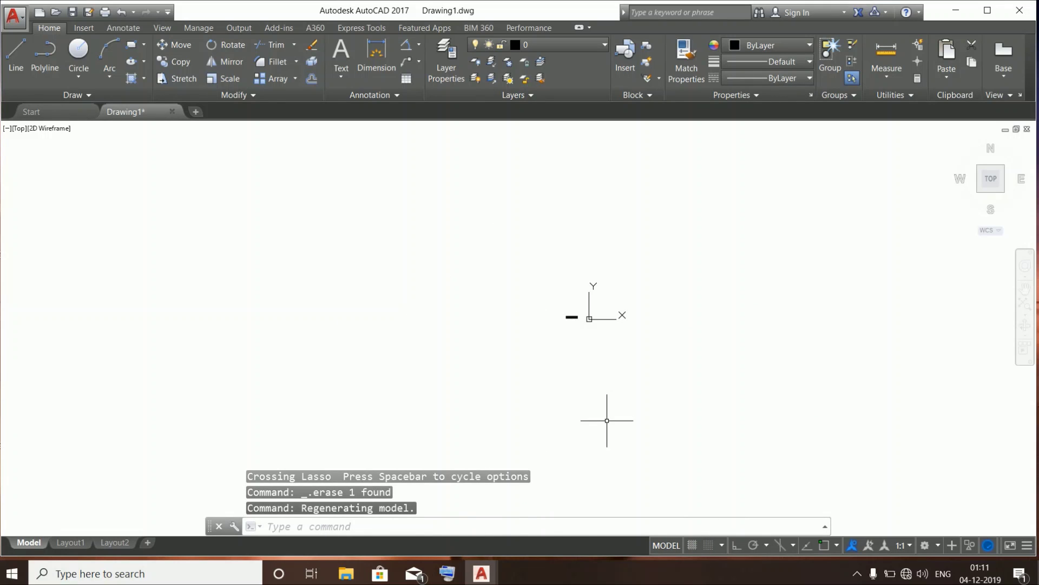
pyautogui.scroll(8, 549, 328)
pyautogui.scroll(2, 543, 320)
pyautogui.moveTo(722, 167); pyautogui.dragTo(612, 404, button='middle')
pyautogui.scroll(4, 675, 379)
pyautogui.moveTo(706, 348); pyautogui.dragTo(611, 451, button='middle')
pyautogui.write('l')
pyautogui.press('Return')
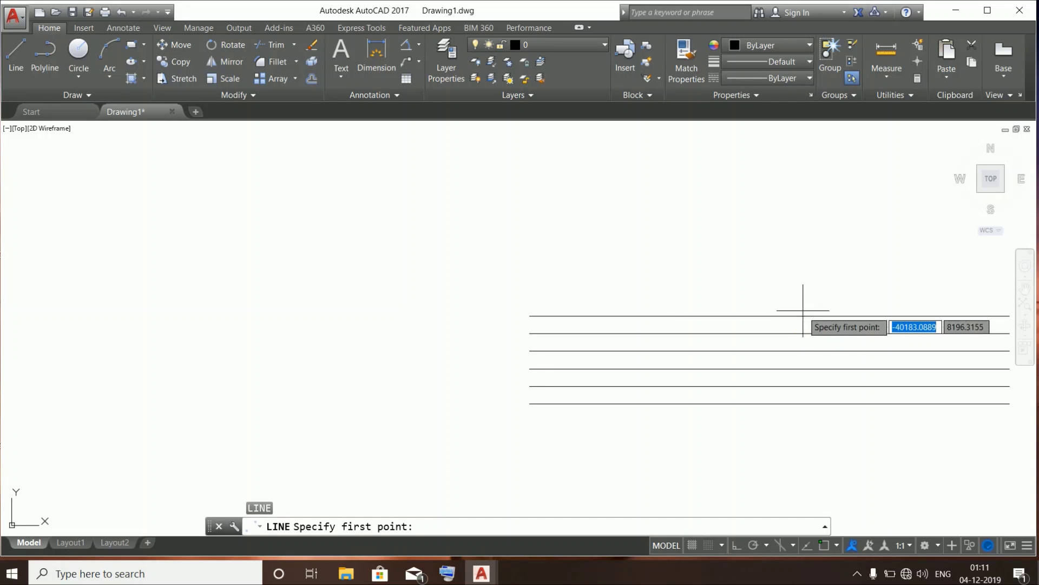
pyautogui.click(794, 292)
pyautogui.scroll(5, 794, 316)
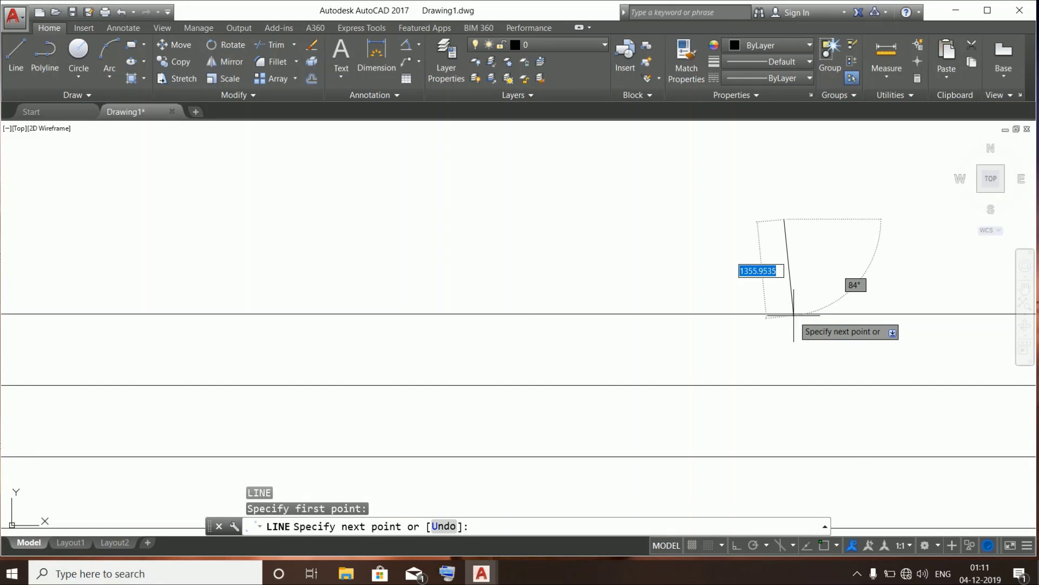
pyautogui.moveTo(794, 318); pyautogui.dragTo(691, 393, button='middle')
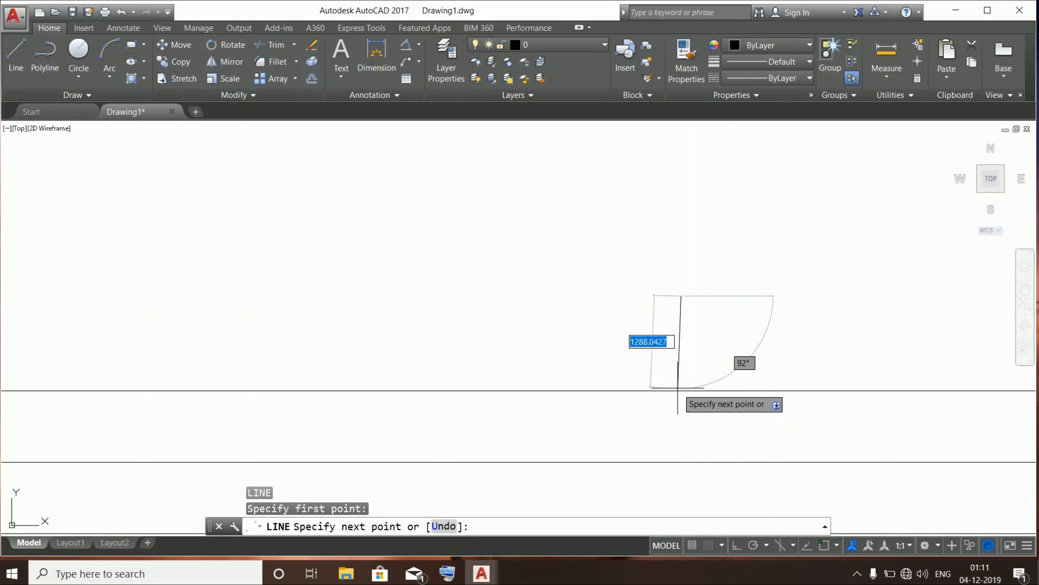
pyautogui.scroll(4, 680, 390)
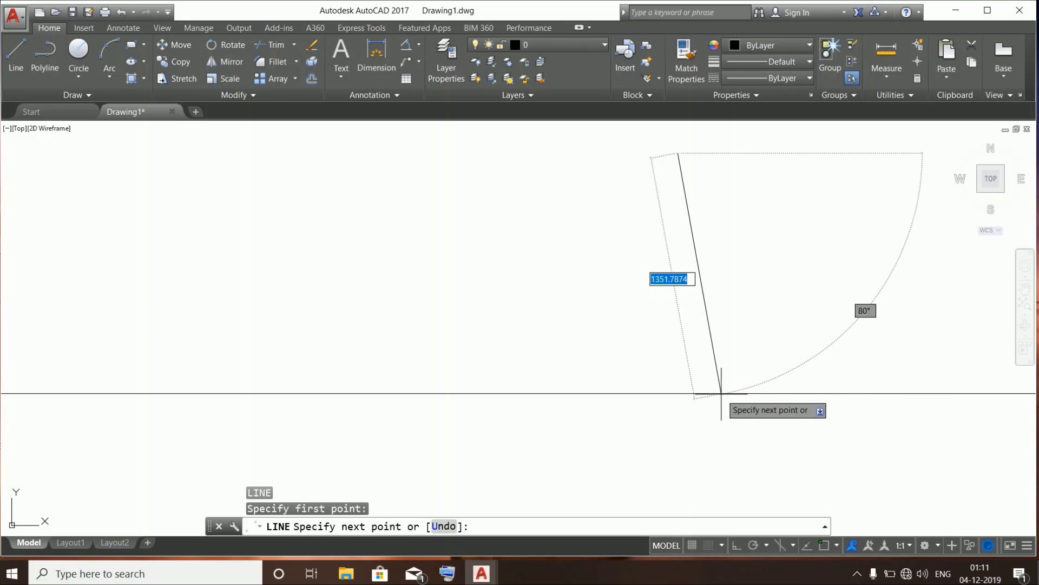
pyautogui.press('Escape')
# Erase the six parallel horizontal lines
pyautogui.scroll(-5, 720, 394)
pyautogui.moveTo(721, 367); pyautogui.dragTo(558, 290, button='middle')
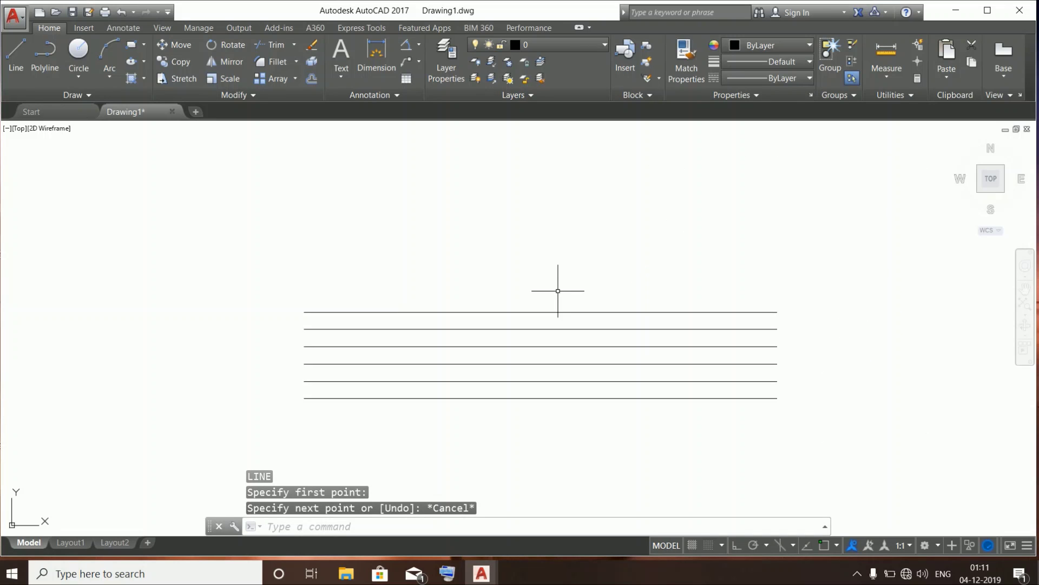
pyautogui.scroll(-4, 558, 290)
pyautogui.click(695, 224)
pyautogui.moveTo(694, 224); pyautogui.dragTo(517, 436)
pyautogui.press('Delete')
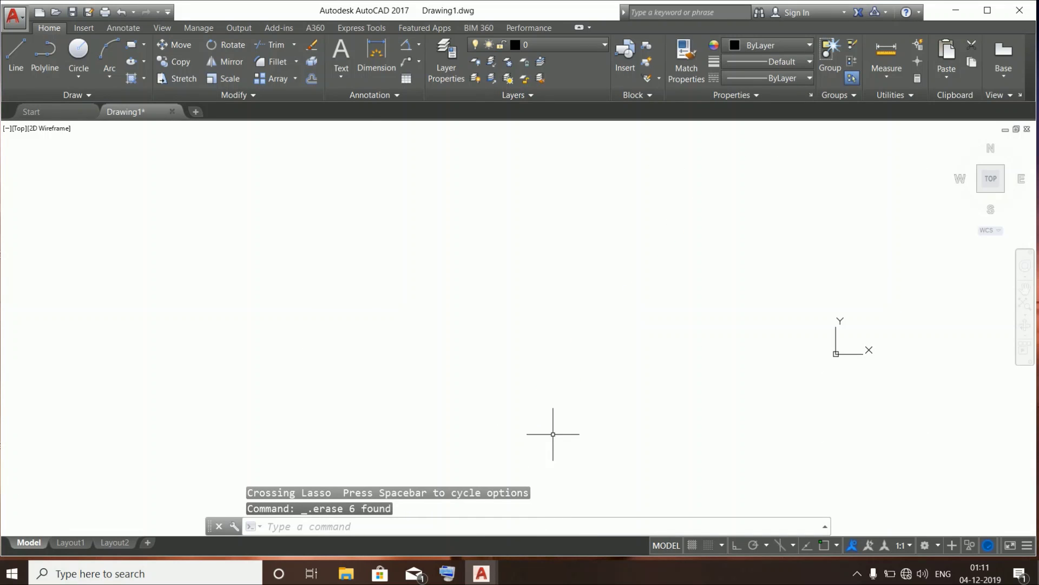
# Turn on object snap tracking and draw a single nearly horizontal line below and to the left of the origin
pyautogui.click(808, 547)
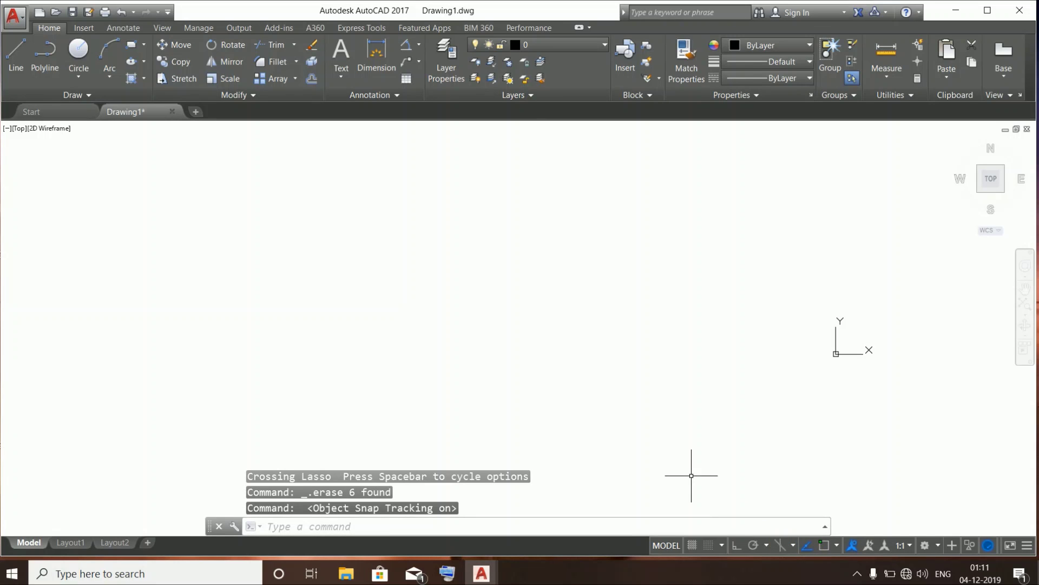
pyautogui.write('l')
pyautogui.press('Return')
pyautogui.click(532, 409)
pyautogui.click(713, 399)
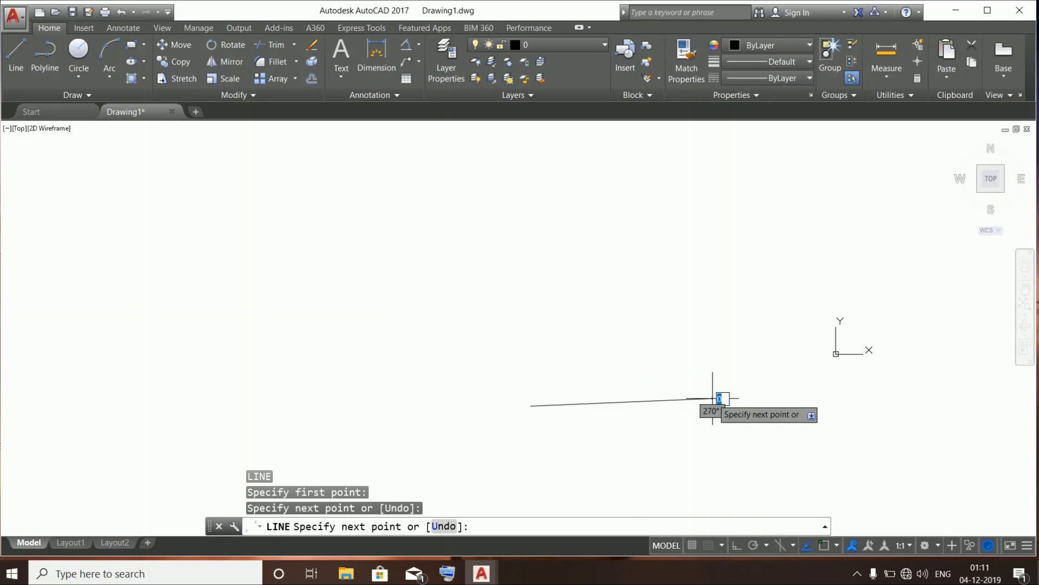
pyautogui.press('Escape')
# Try to draw a slanted line from above down to the nearly horizontal line
pyautogui.write('l')
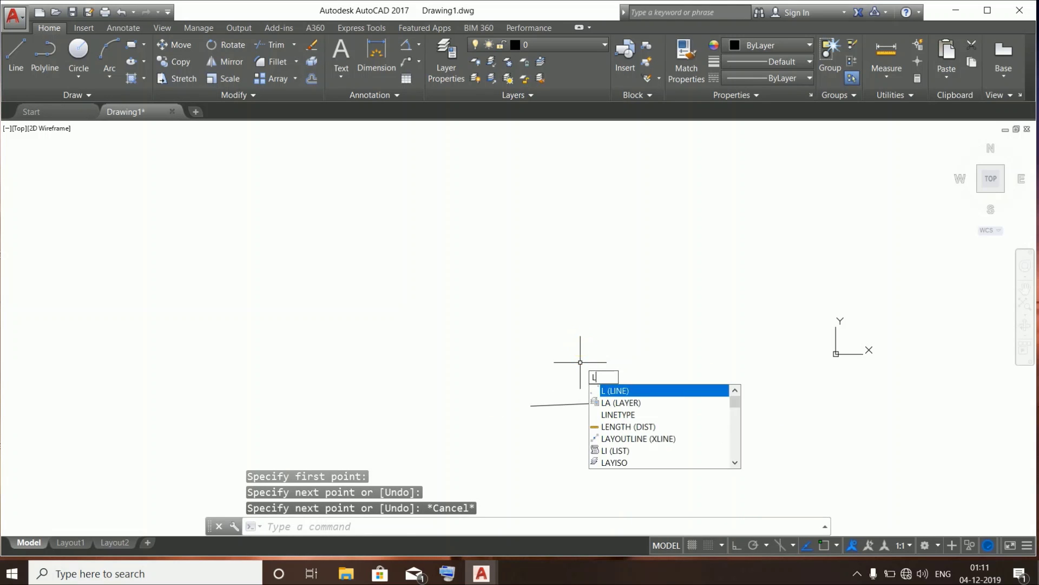
pyautogui.press('Return')
pyautogui.click(594, 281)
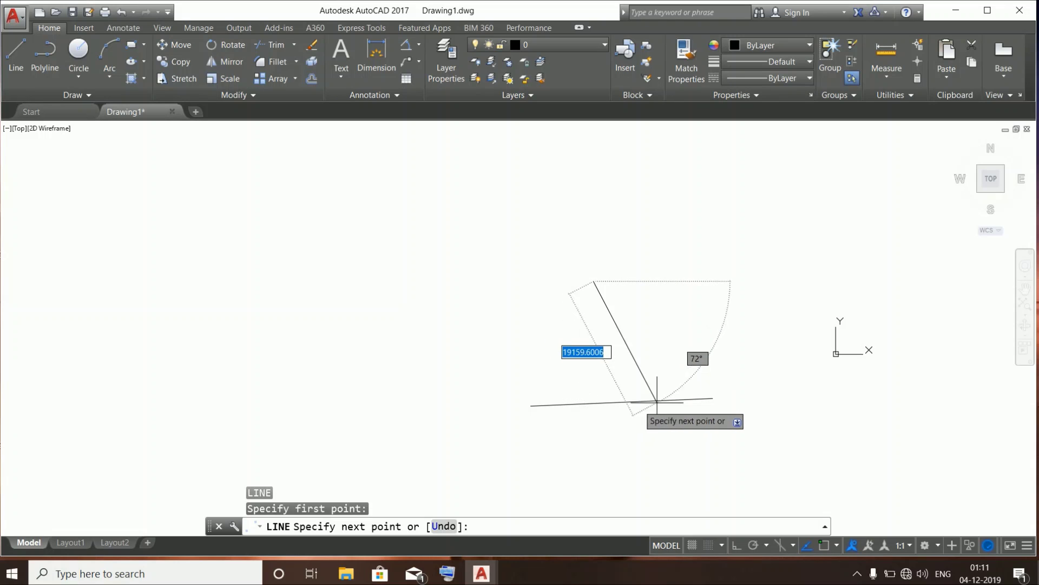
pyautogui.press('Escape')
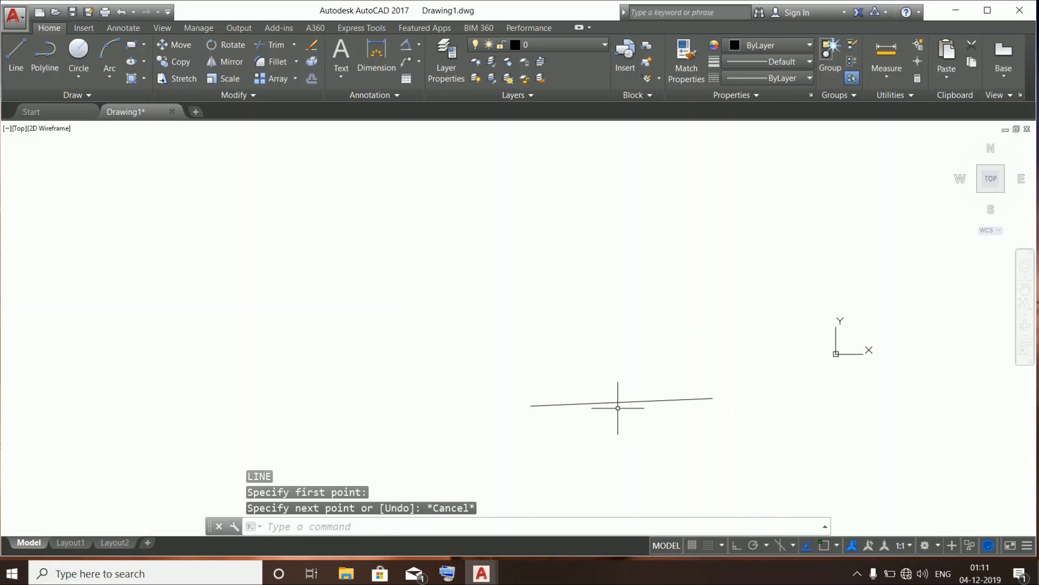
# Erase the nearly horizontal line
pyautogui.moveTo(670, 346); pyautogui.dragTo(654, 424)
pyautogui.press('Delete')
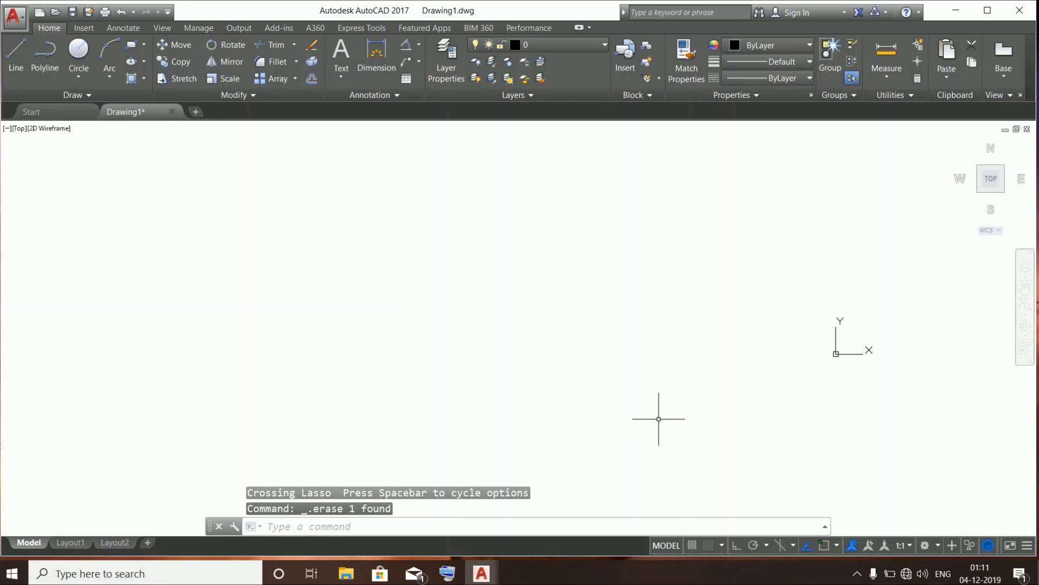
pyautogui.moveTo(659, 418); pyautogui.dragTo(666, 398, button='middle')
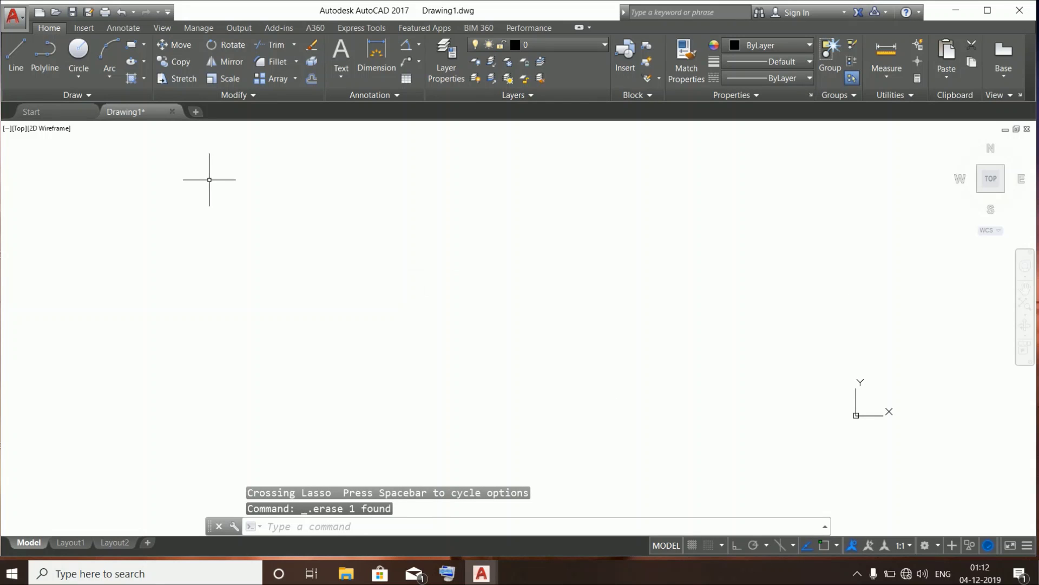
# Create a new drawing, then open the recent document R 1X.dwg and accept opening it as a foreign DWG file
pyautogui.click(195, 111)
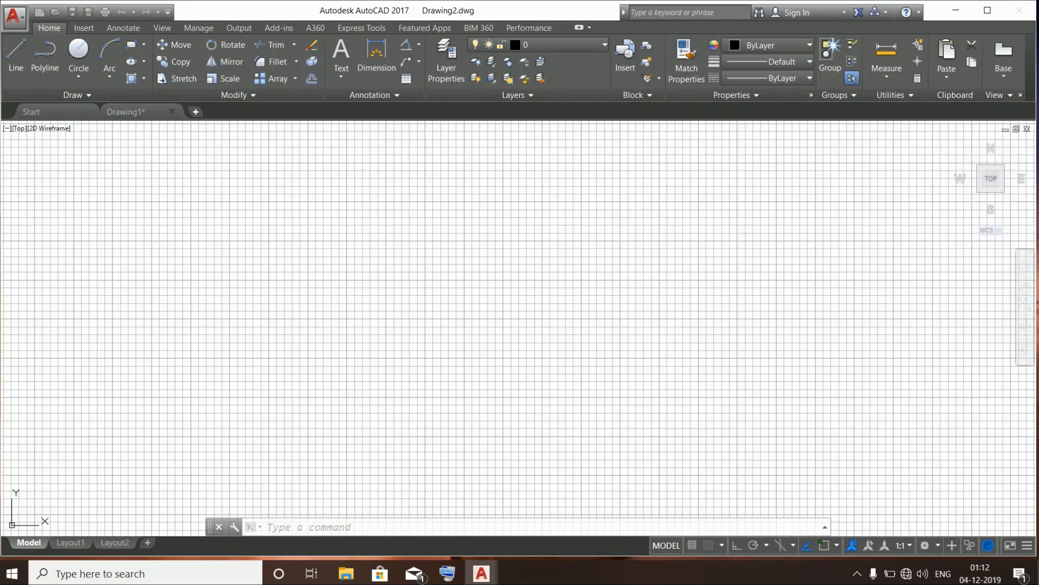
pyautogui.click(39, 79)
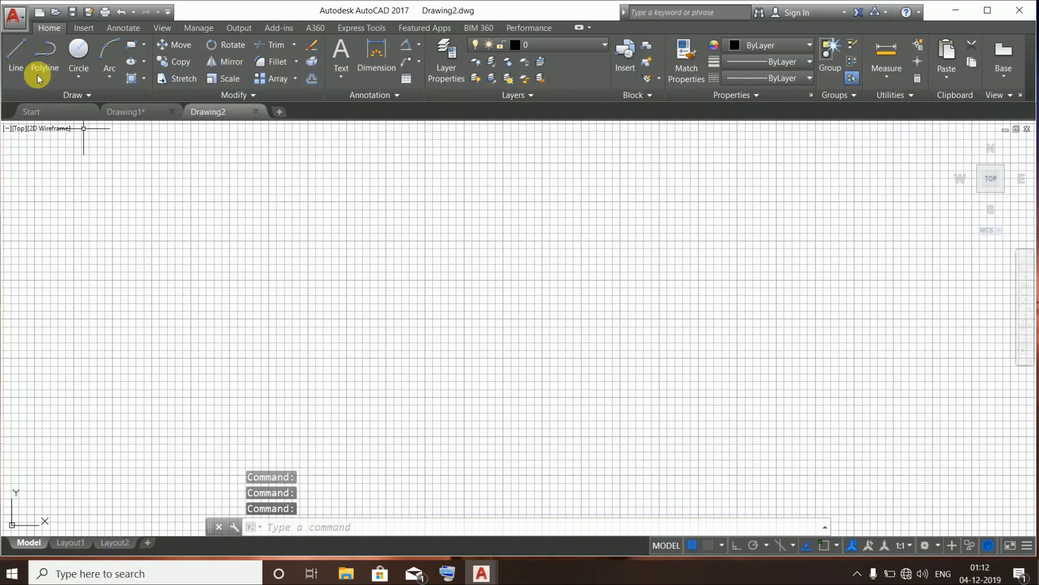
pyautogui.click(14, 17)
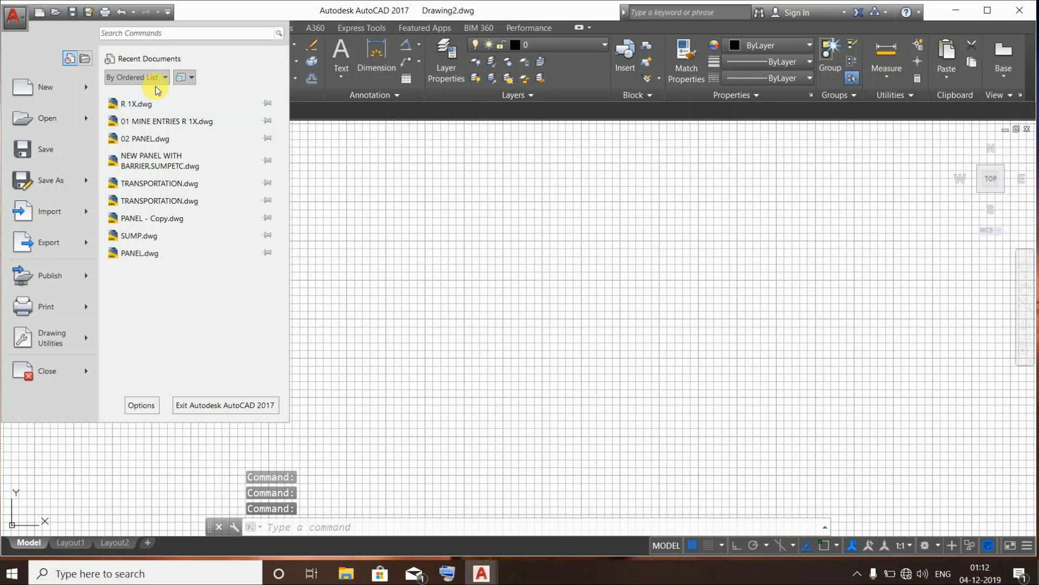
pyautogui.click(290, 176)
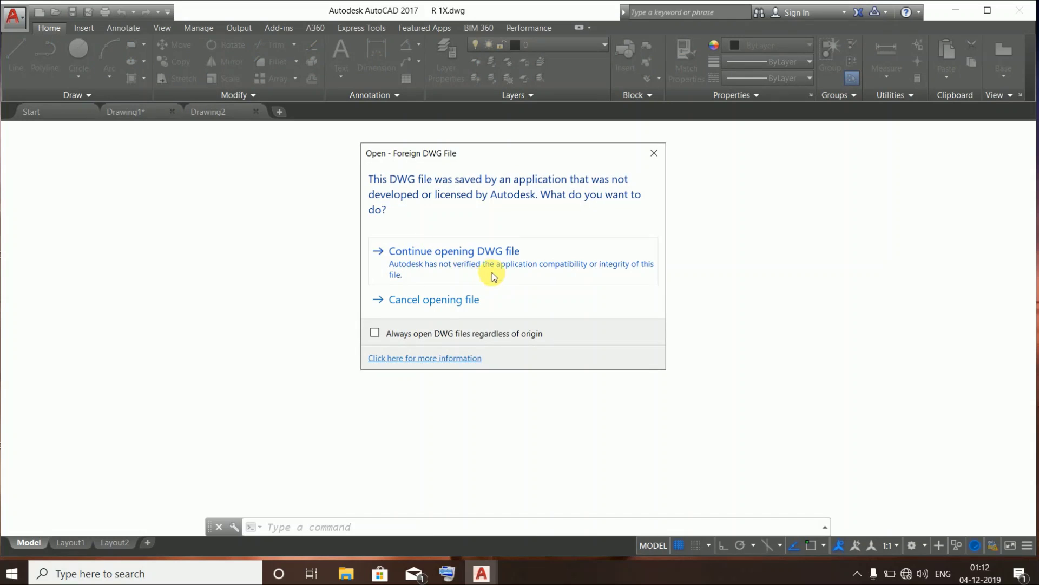
pyautogui.click(424, 271)
# Examine the R 1X seam map's borehole labels, contour lines, boundary, coordinate border and scale note
pyautogui.scroll(-5, 498, 304)
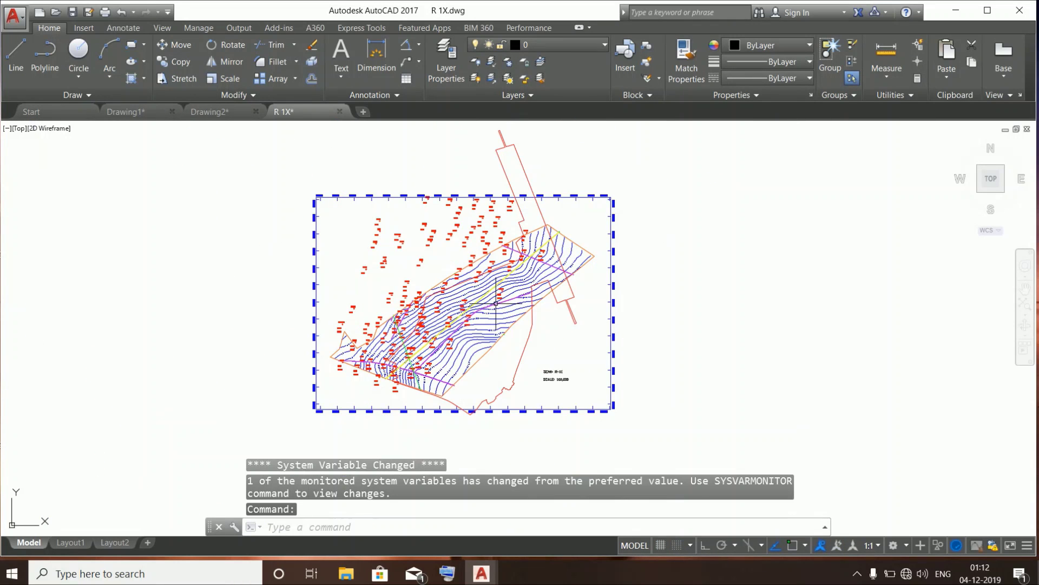
pyautogui.moveTo(499, 301); pyautogui.dragTo(536, 357, button='middle')
pyautogui.scroll(5, 537, 351)
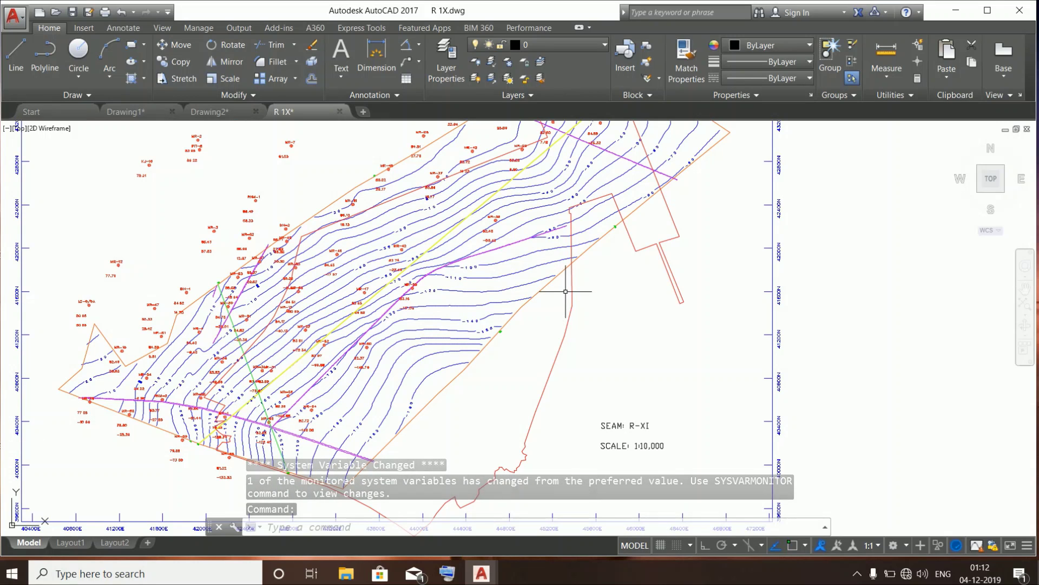
pyautogui.moveTo(568, 290); pyautogui.dragTo(625, 467, button='middle')
pyautogui.scroll(6, 591, 284)
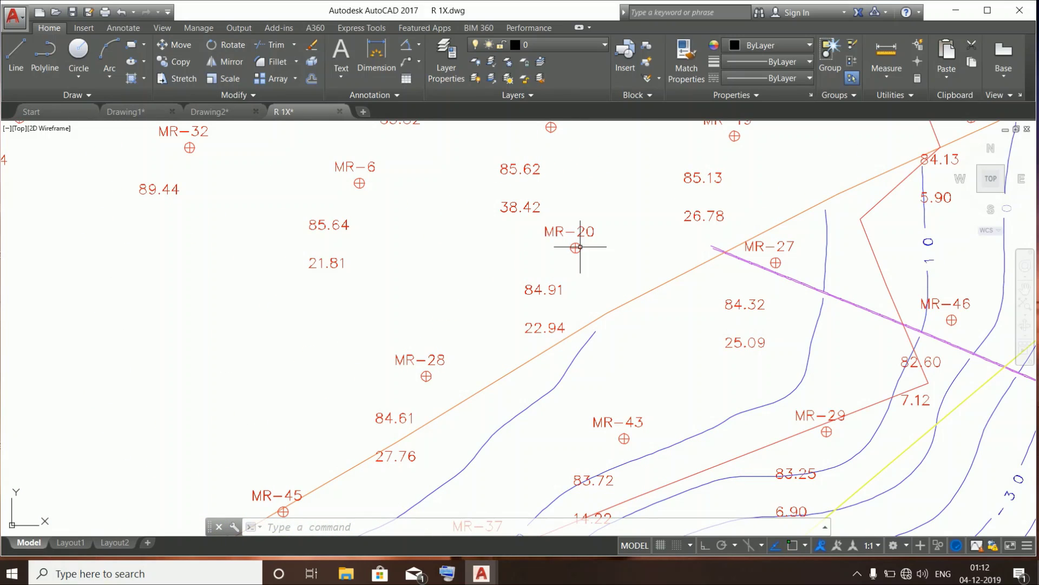
pyautogui.scroll(-5, 588, 247)
pyautogui.scroll(2, 563, 383)
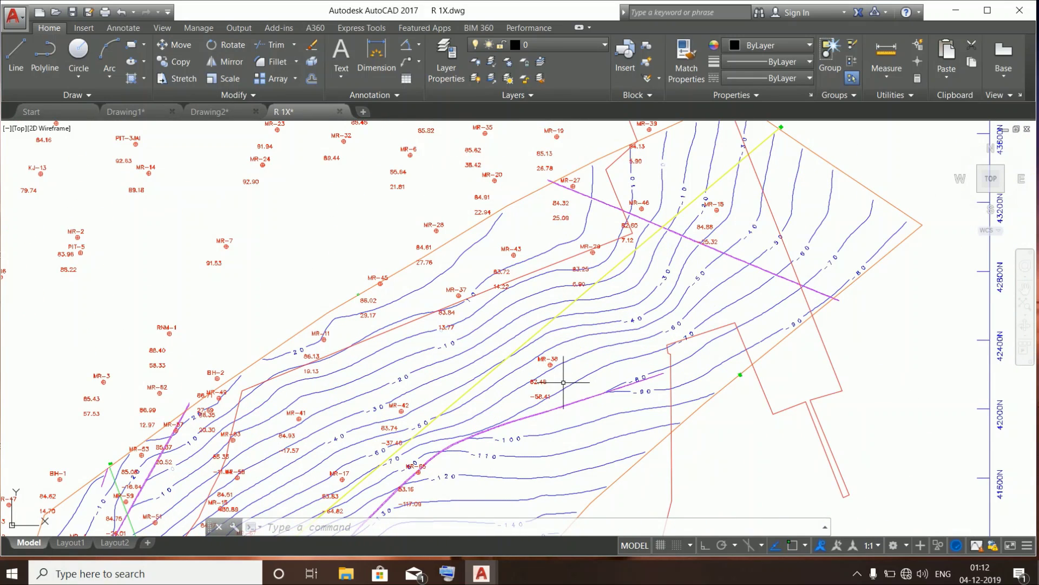
pyautogui.scroll(-3, 577, 339)
pyautogui.scroll(1, 458, 272)
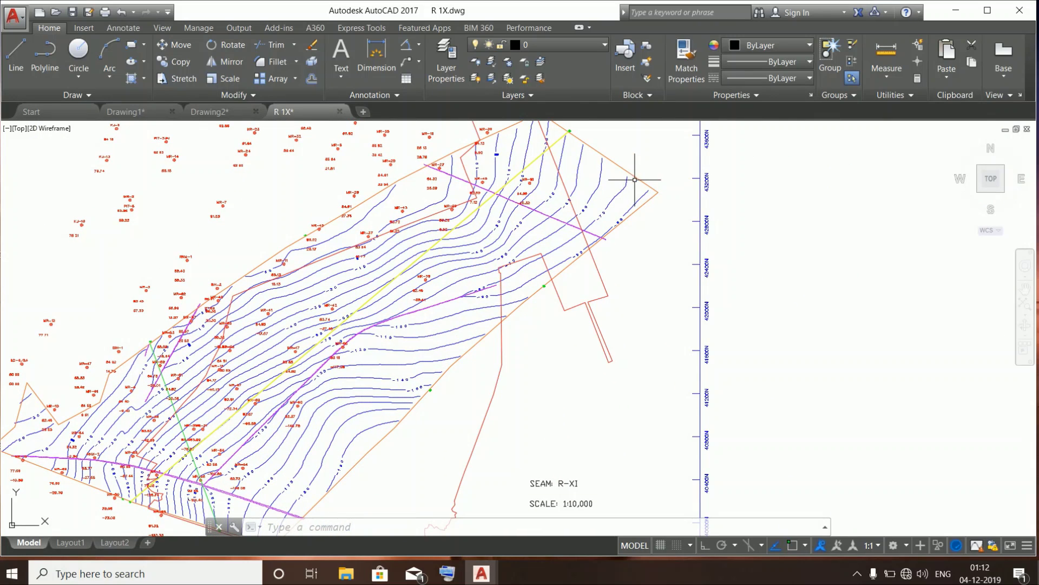
pyautogui.scroll(5, 634, 179)
pyautogui.scroll(-5, 619, 227)
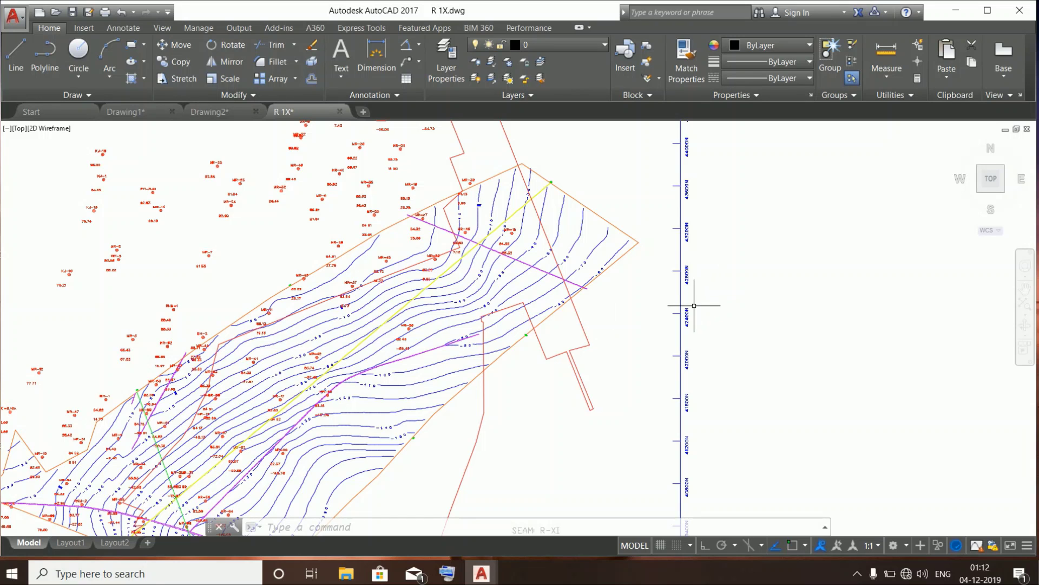
pyautogui.scroll(-4, 683, 311)
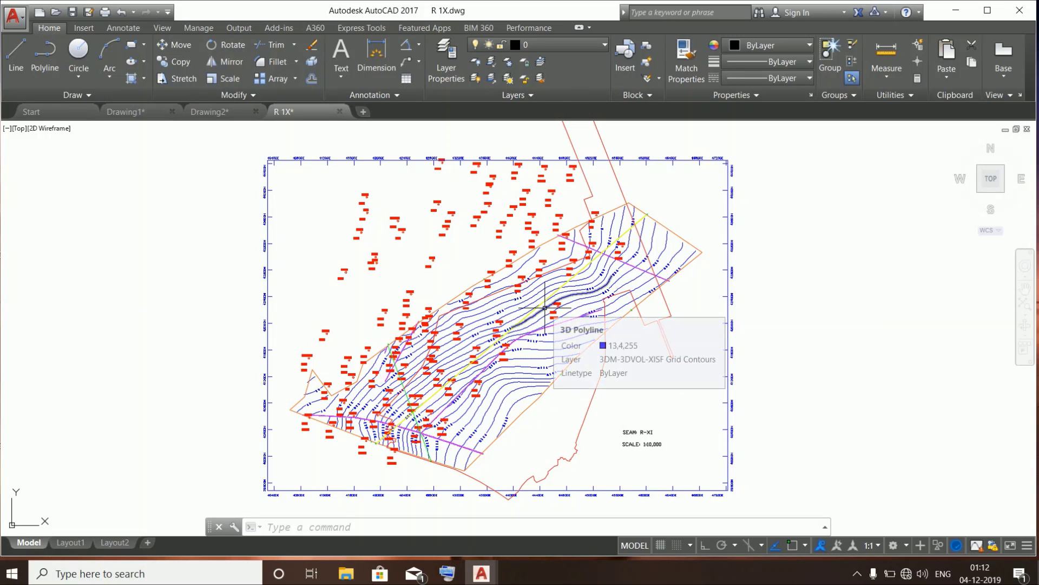
pyautogui.scroll(5, 547, 306)
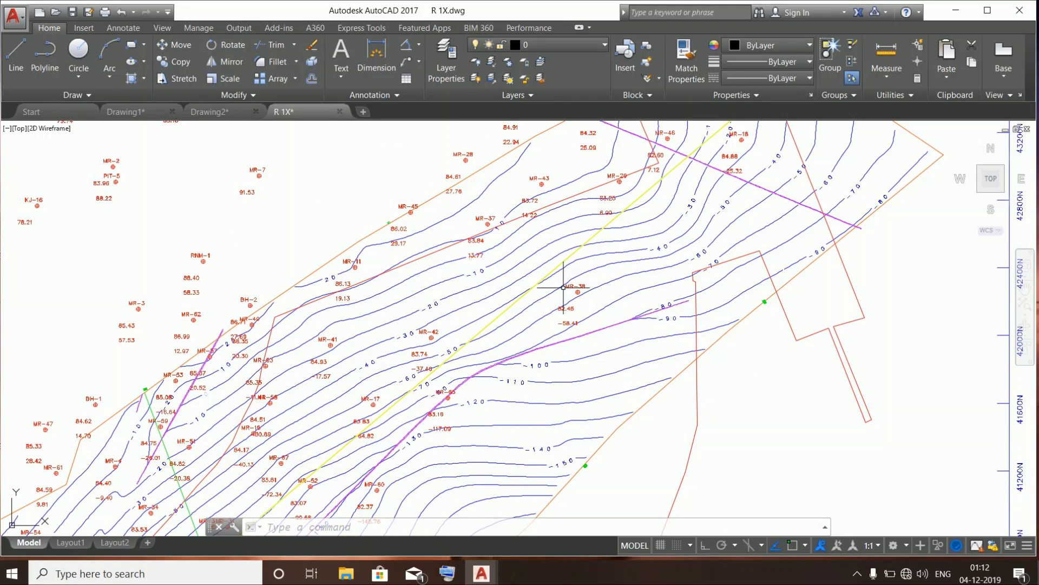
pyautogui.scroll(-6, 704, 392)
pyautogui.scroll(3, 650, 382)
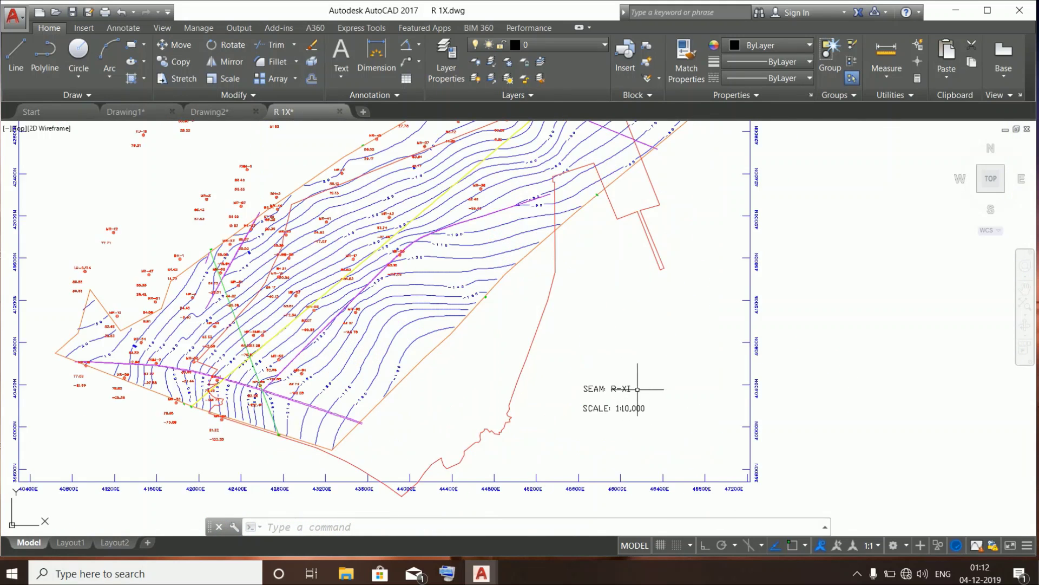
pyautogui.moveTo(574, 303); pyautogui.dragTo(651, 414, button='middle')
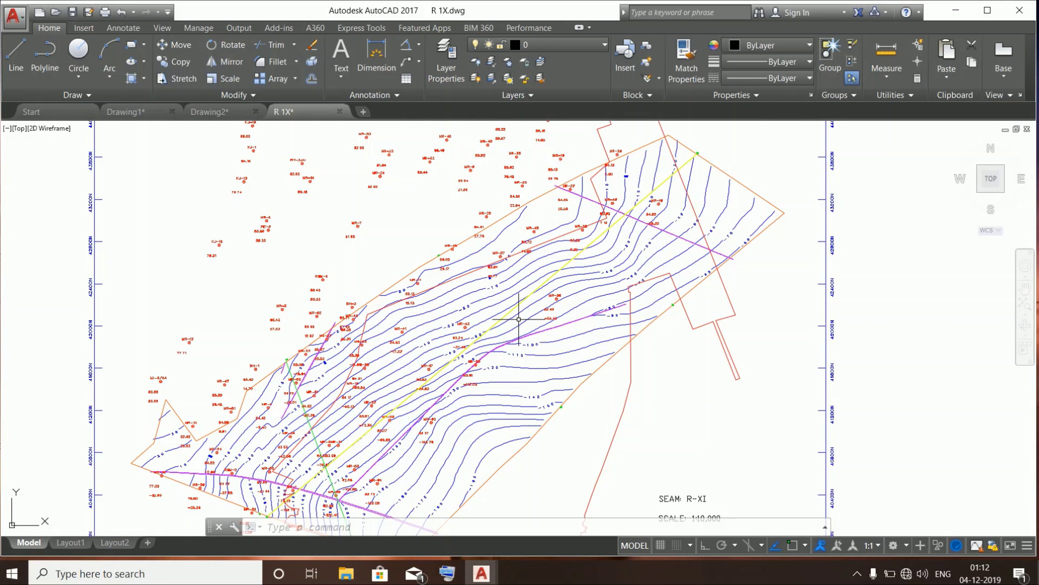
# Examine the contours near borehole MR-27 and inspect the linetype of the magenta double line crossing them up close
pyautogui.scroll(4, 522, 316)
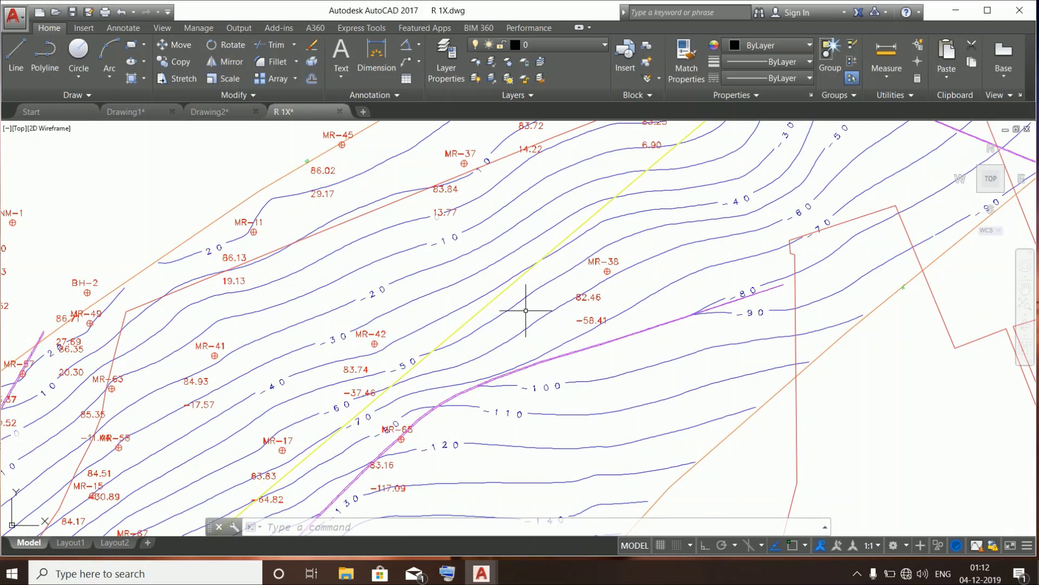
pyautogui.moveTo(526, 311); pyautogui.dragTo(512, 495, button='middle')
pyautogui.moveTo(619, 331); pyautogui.dragTo(495, 399, button='middle')
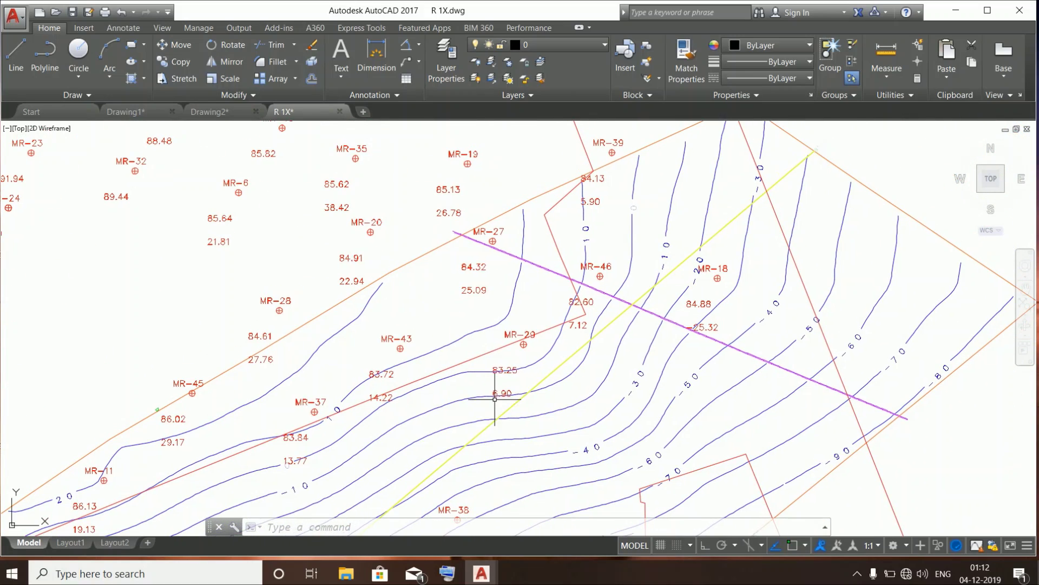
pyautogui.moveTo(526, 291); pyautogui.dragTo(525, 365, button='middle')
pyautogui.scroll(6, 511, 332)
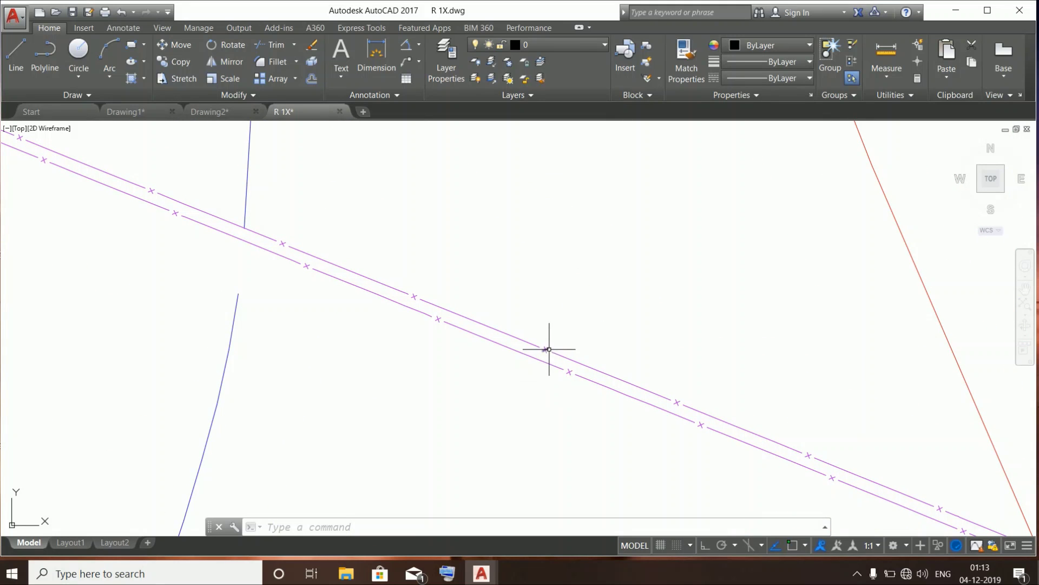
pyautogui.scroll(6, 549, 369)
pyautogui.moveTo(548, 351); pyautogui.dragTo(513, 533, button='middle')
pyautogui.scroll(-2, 588, 318)
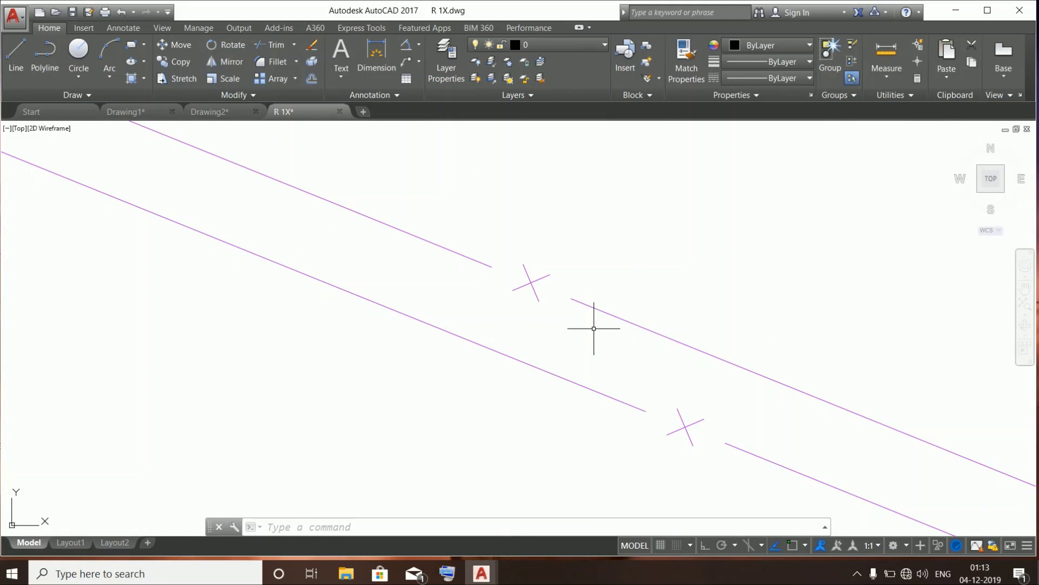
pyautogui.moveTo(594, 328); pyautogui.dragTo(608, 377, button='middle')
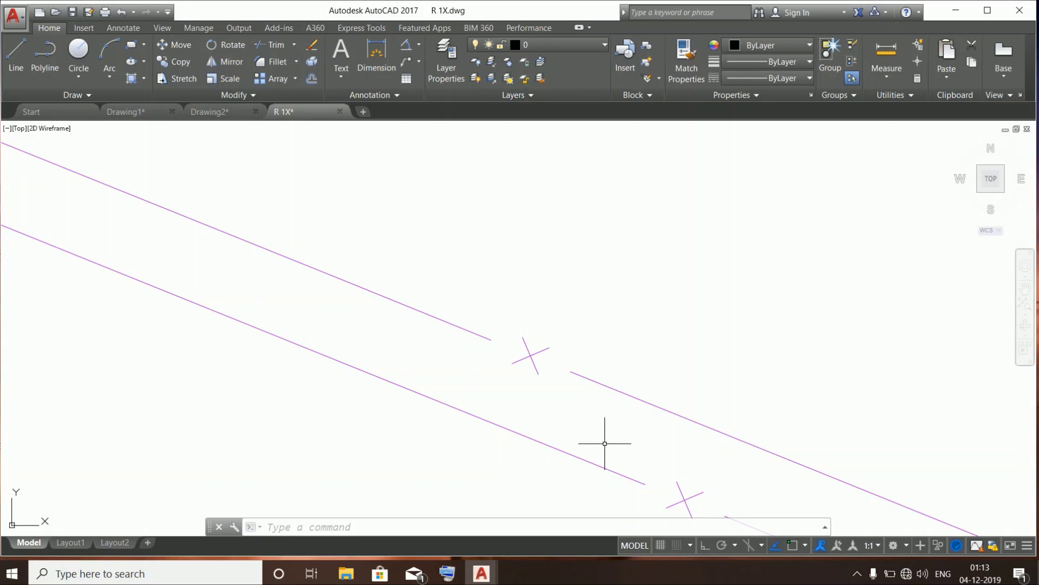
pyautogui.scroll(-4, 610, 407)
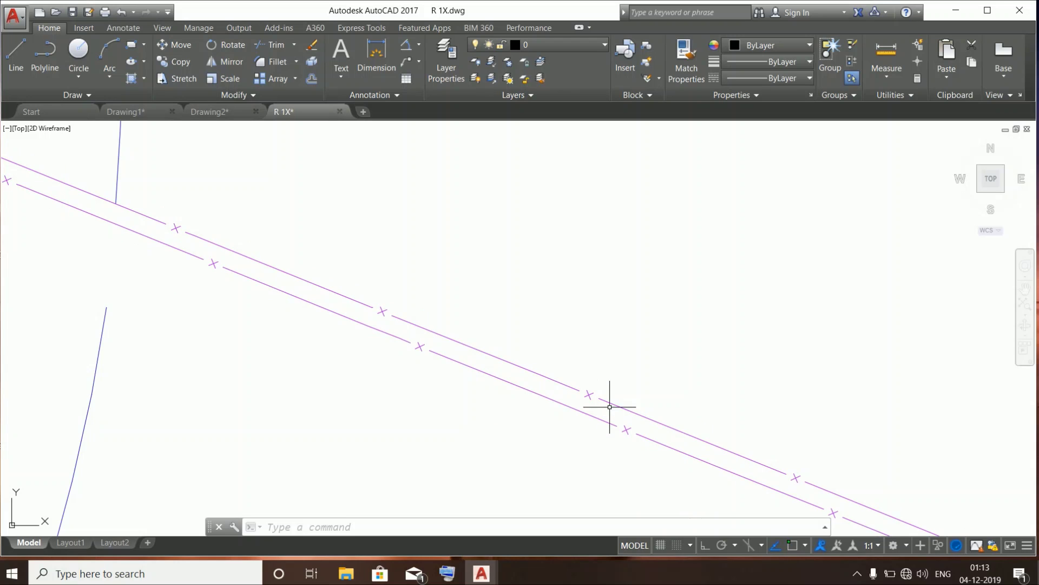
# Examine the magenta double line and the contours it crosses between boreholes MR-27, MR-46 and MR-18
pyautogui.scroll(-3, 610, 406)
pyautogui.scroll(-4, 615, 276)
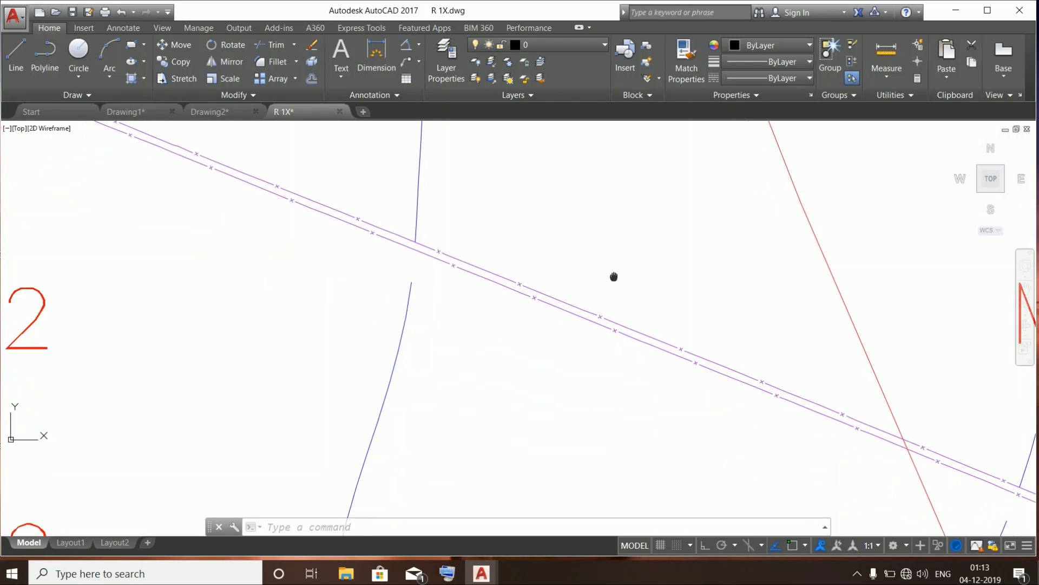
pyautogui.scroll(-3, 620, 330)
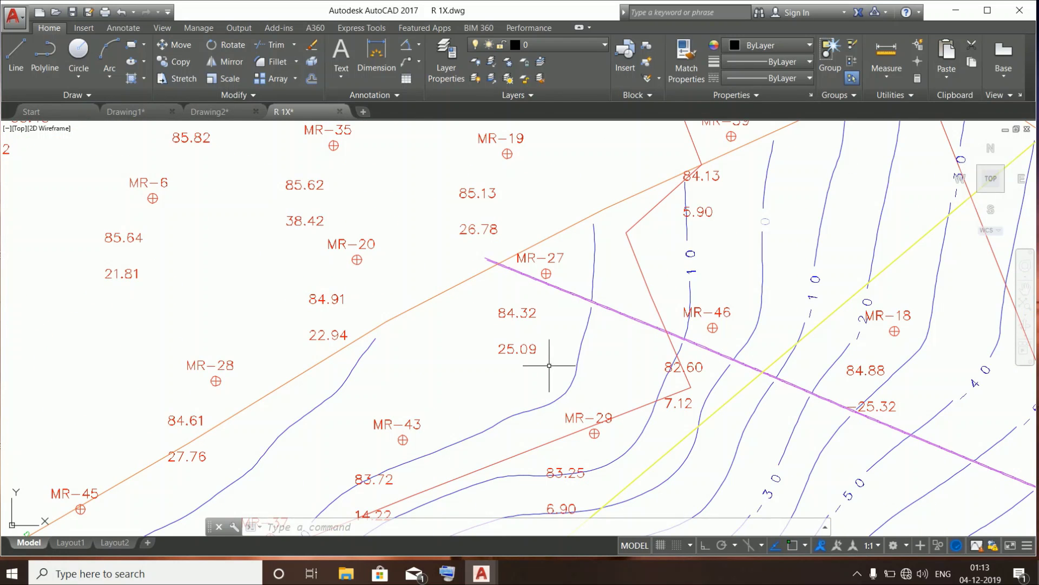
pyautogui.moveTo(555, 369); pyautogui.dragTo(525, 291, button='middle')
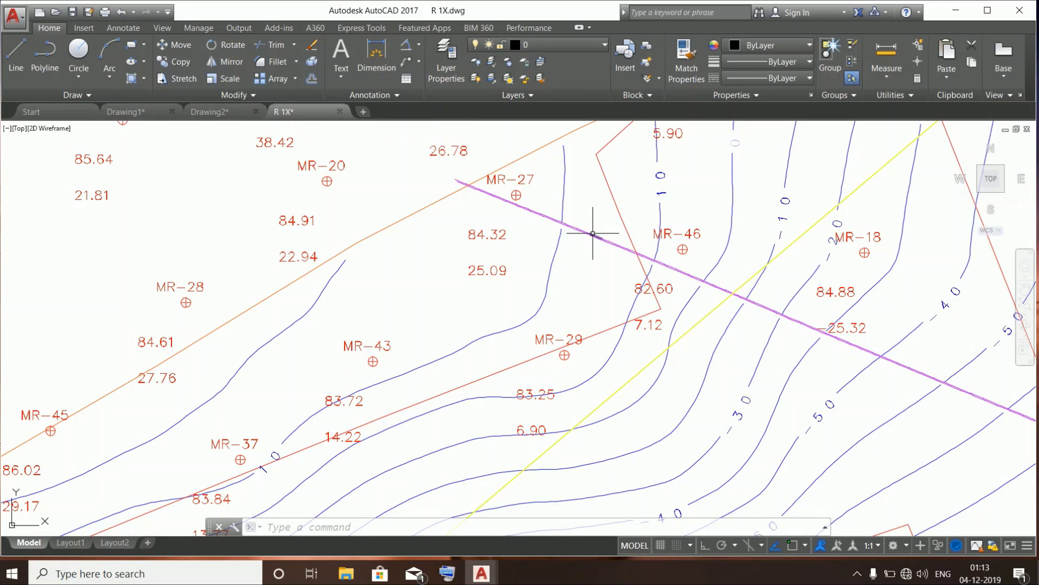
pyautogui.scroll(7, 593, 234)
pyautogui.scroll(-4, 569, 252)
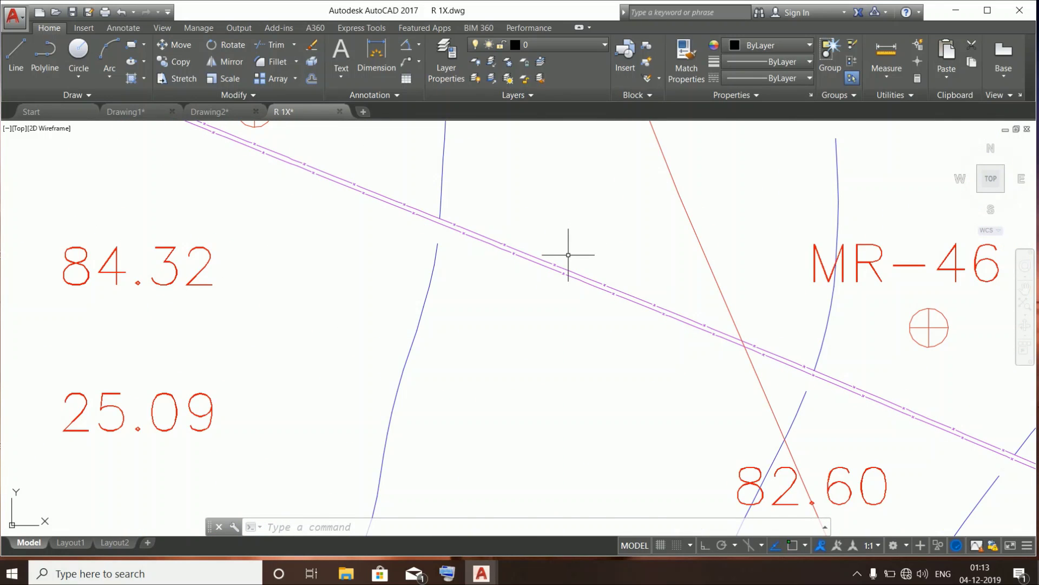
pyautogui.moveTo(568, 255); pyautogui.dragTo(575, 370, button='middle')
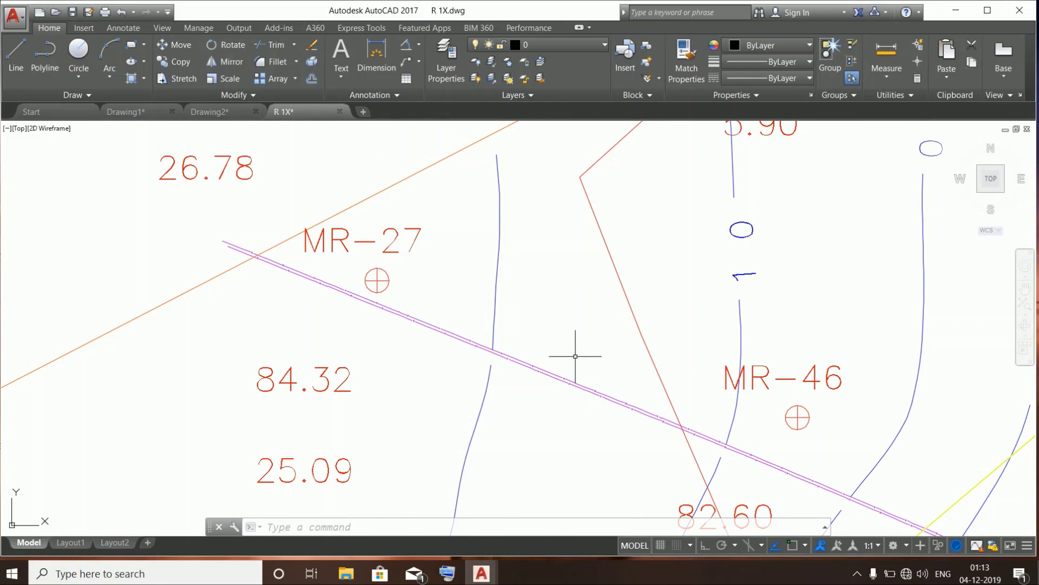
pyautogui.scroll(-4, 576, 352)
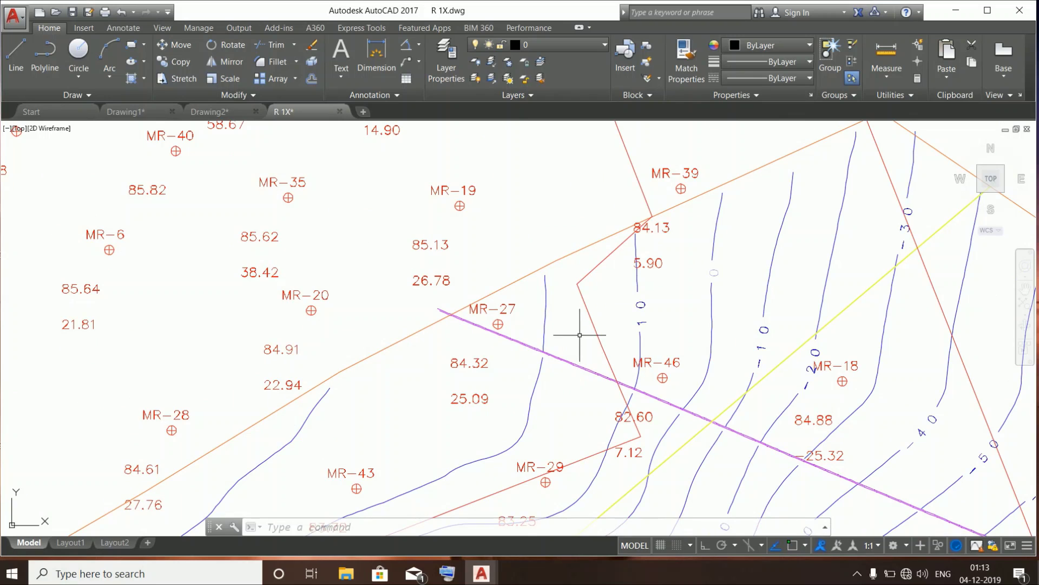
pyautogui.moveTo(580, 335); pyautogui.dragTo(517, 321, button='middle')
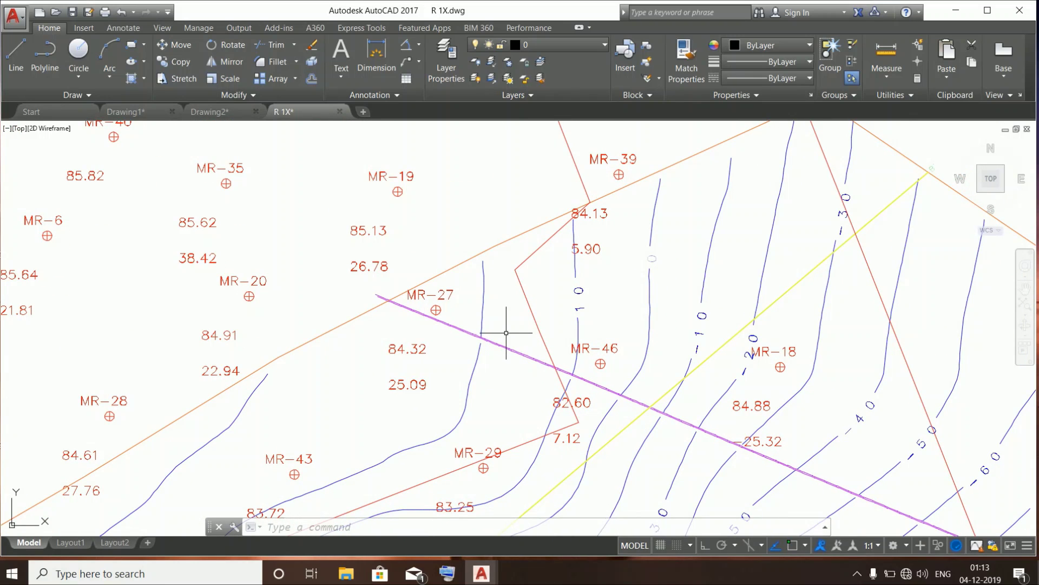
pyautogui.scroll(-5, 506, 332)
pyautogui.scroll(3, 503, 334)
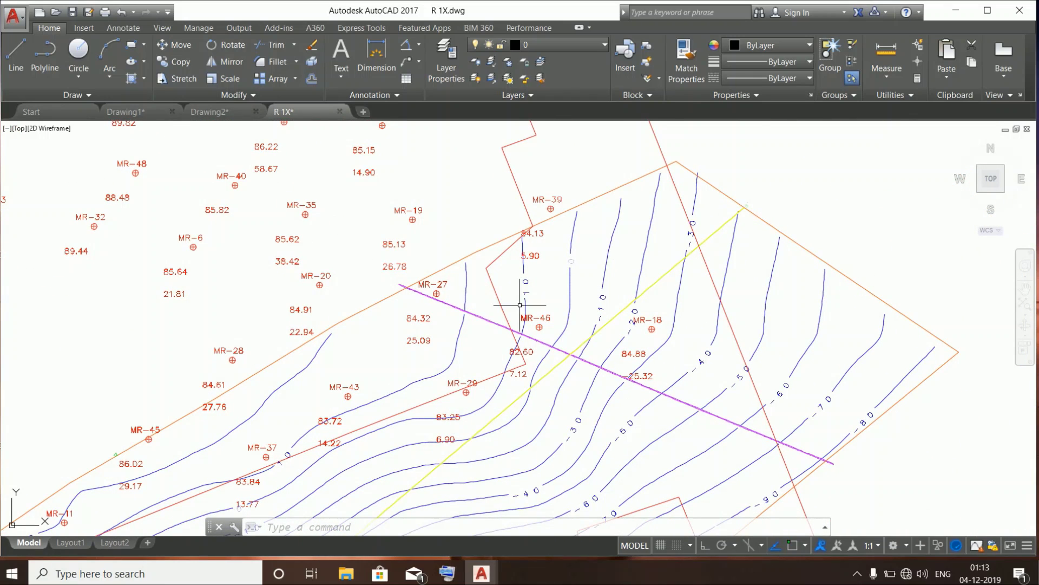
# Inspect the X-marked linetype of the magenta double line beside borehole MR-27 up close
pyautogui.scroll(5, 444, 284)
pyautogui.scroll(3, 377, 395)
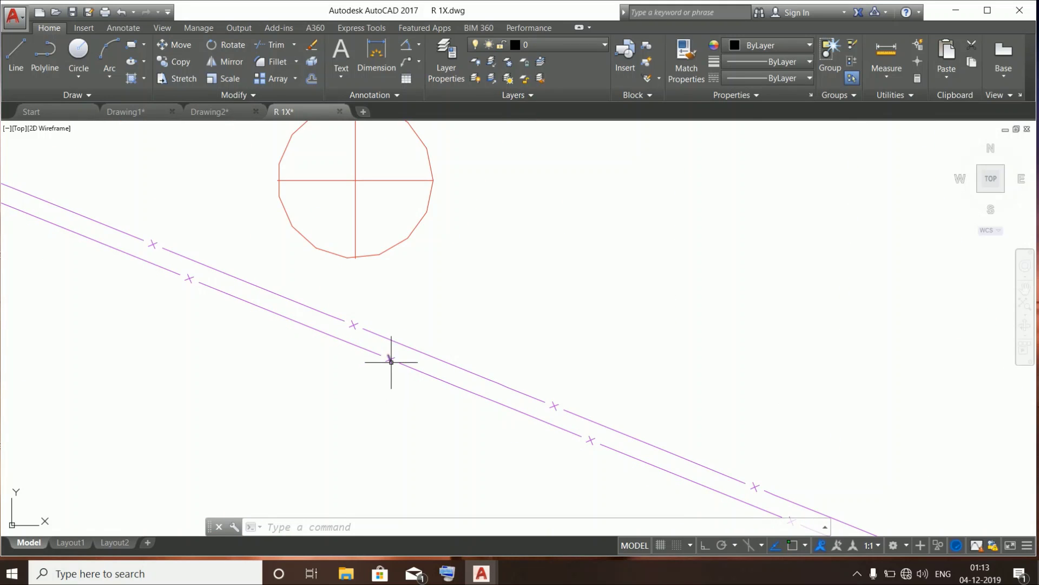
pyautogui.scroll(-4, 391, 362)
pyautogui.moveTo(392, 357); pyautogui.dragTo(548, 395, button='middle')
pyautogui.scroll(6, 506, 374)
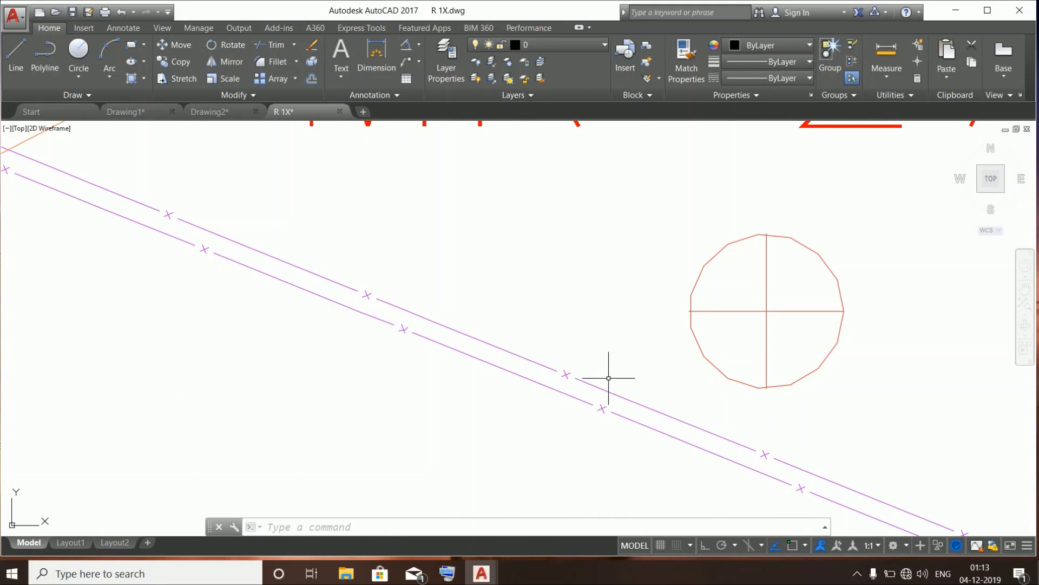
pyautogui.scroll(-4, 611, 363)
pyautogui.scroll(5, 574, 344)
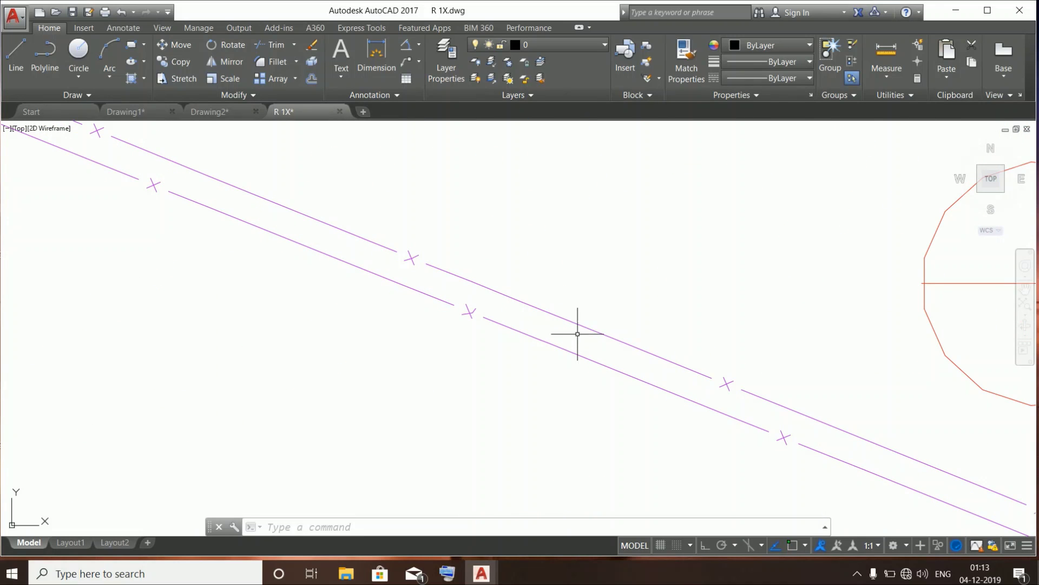
pyautogui.moveTo(580, 306); pyautogui.dragTo(599, 345, button='middle')
pyautogui.scroll(-4, 496, 313)
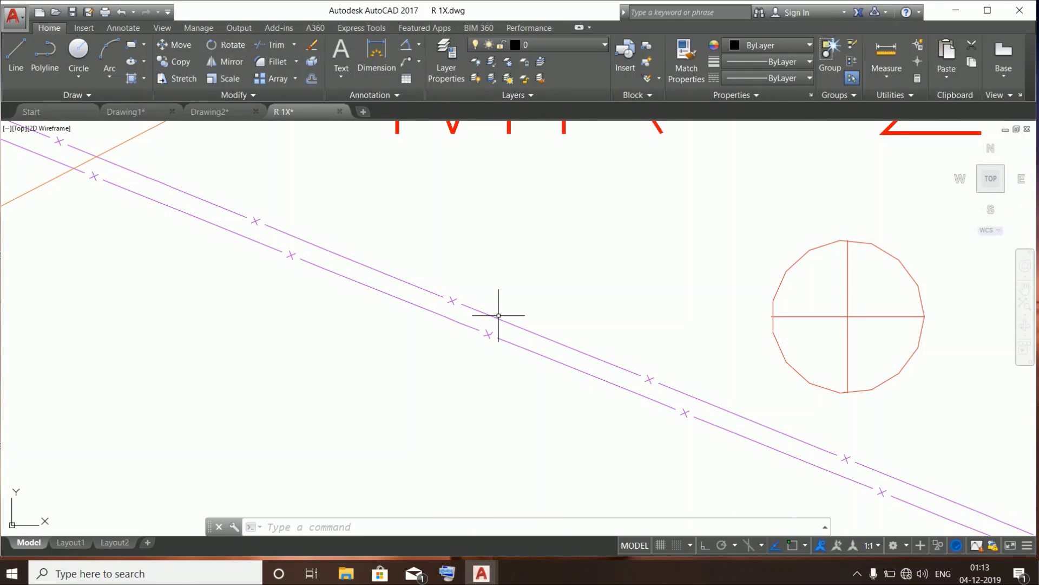
pyautogui.scroll(-4, 513, 297)
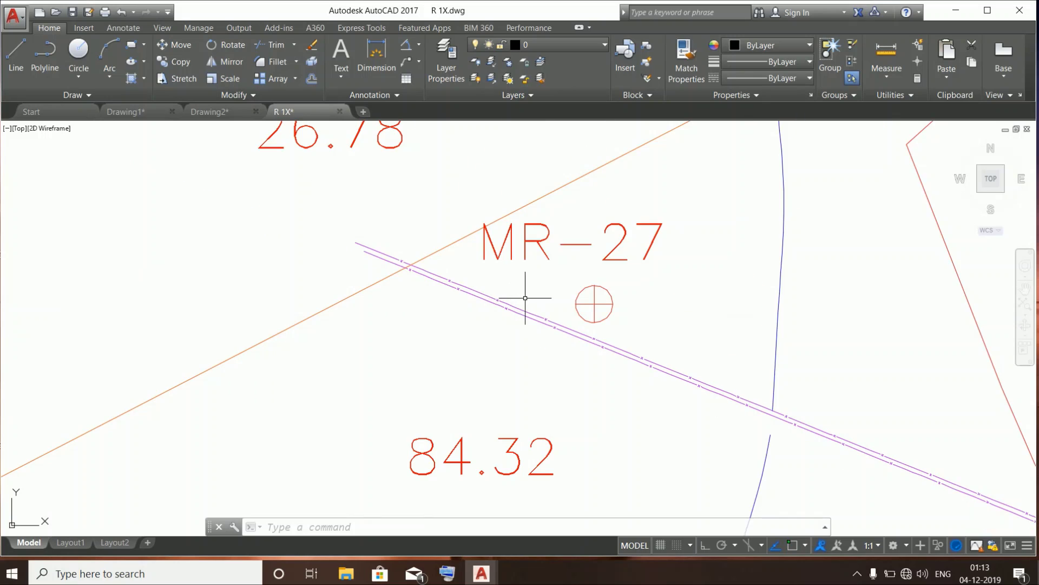
pyautogui.moveTo(529, 297); pyautogui.dragTo(449, 304, button='middle')
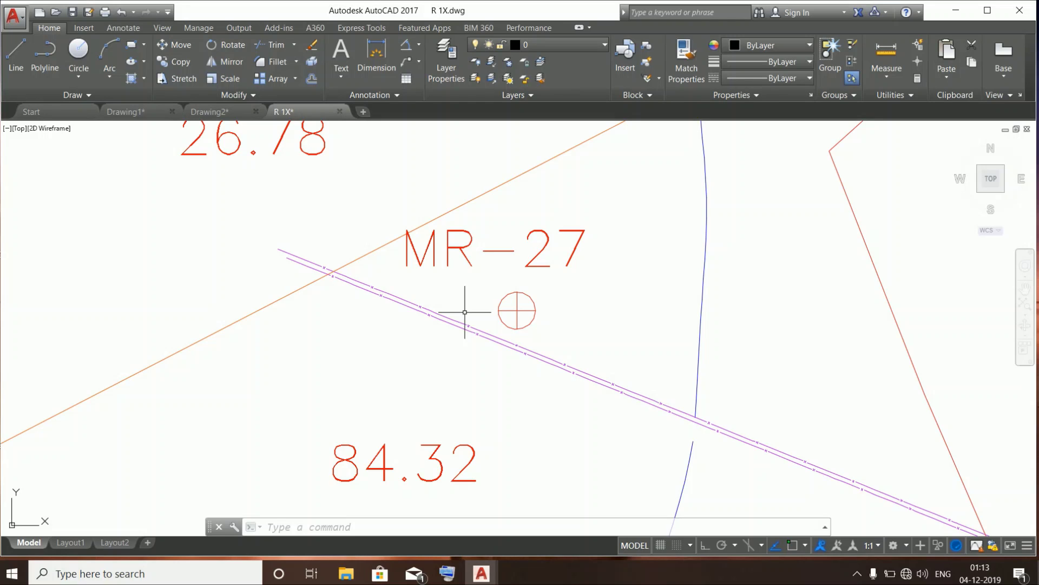
# Examine the contours crossed by the magenta line, then the seam map as a whole with its coordinate border
pyautogui.scroll(-4, 464, 312)
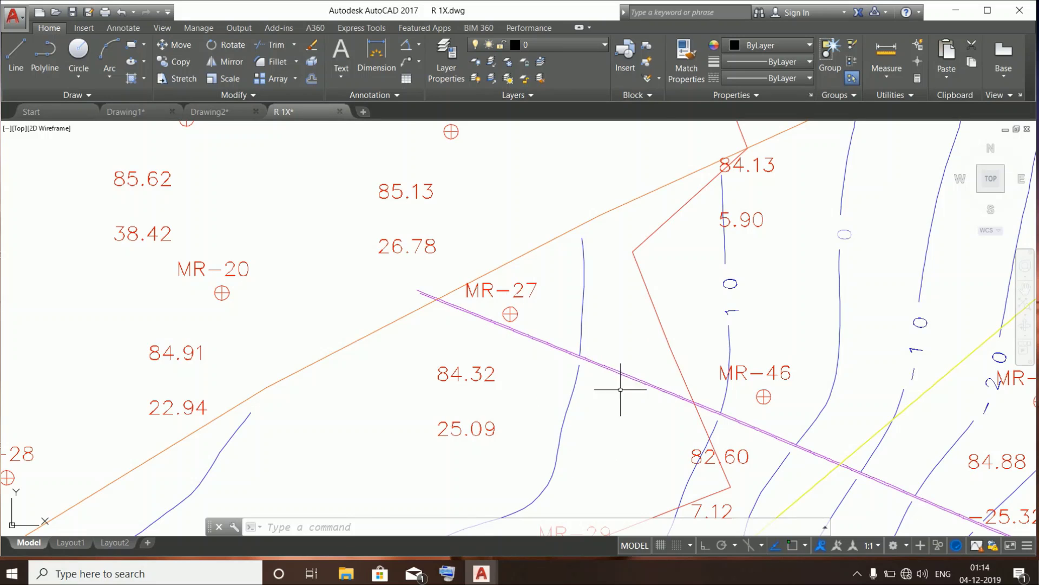
pyautogui.scroll(-5, 621, 389)
pyautogui.scroll(6, 703, 368)
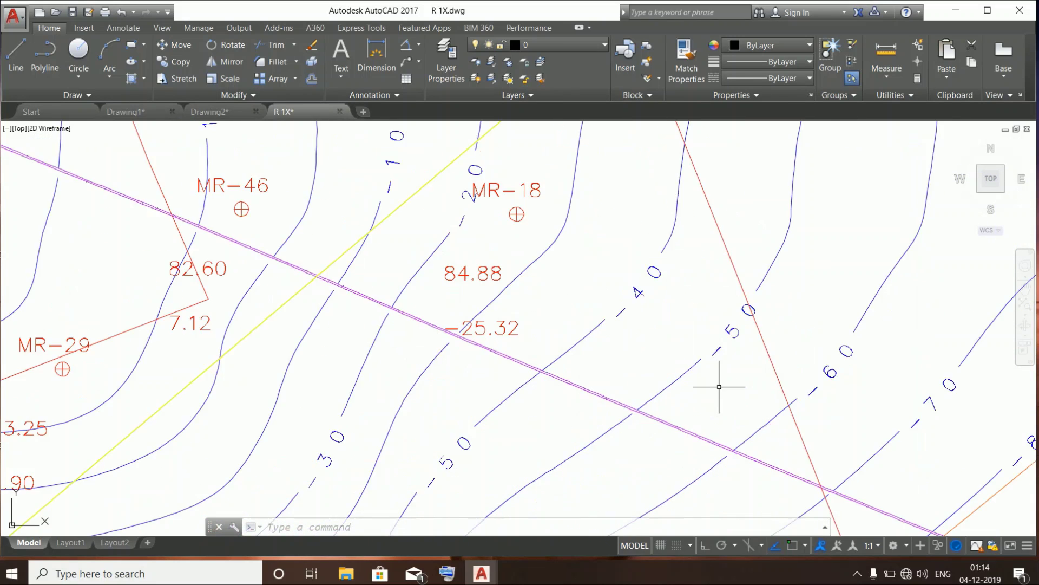
pyautogui.scroll(-6, 719, 386)
pyautogui.scroll(2, 666, 371)
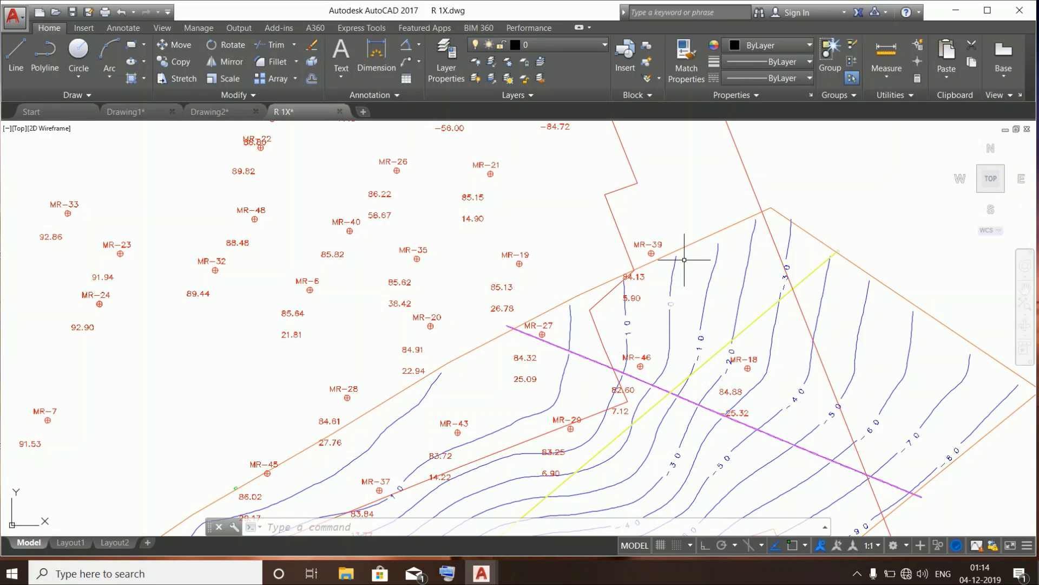
pyautogui.scroll(-7, 547, 213)
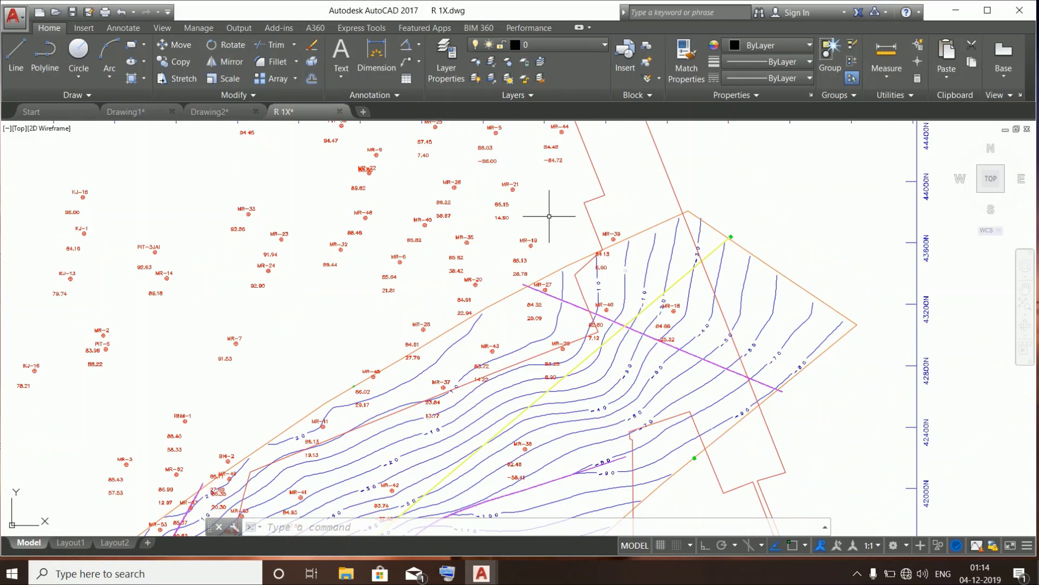
pyautogui.moveTo(602, 375); pyautogui.dragTo(568, 262, button='middle')
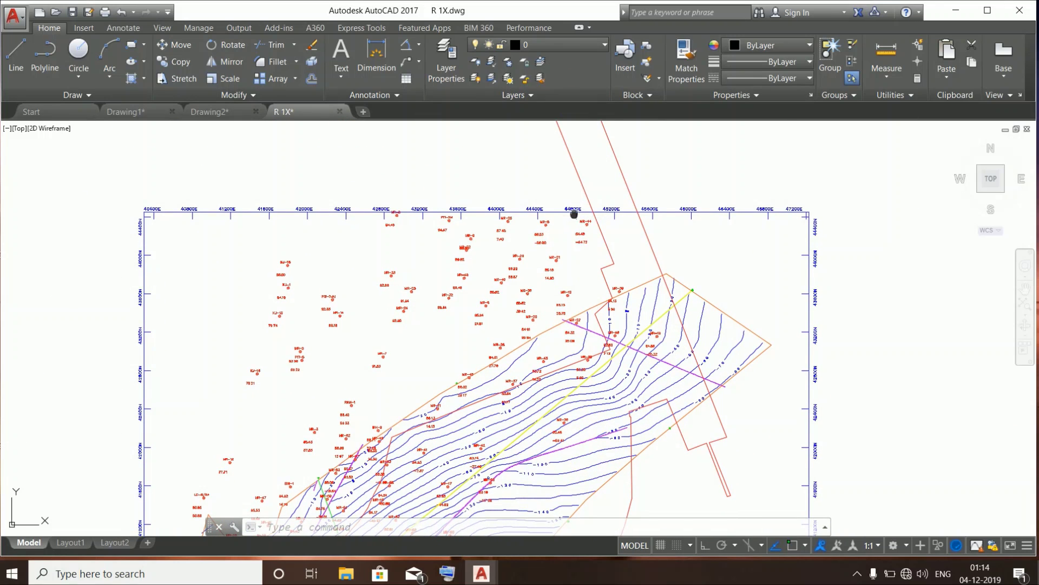
pyautogui.moveTo(574, 211); pyautogui.dragTo(568, 137, button='middle')
# Turn off the layers 3DM-3DVOL-Borehole locations, 3DM-3DVOL-Coordinate Grid and 3DM-3DVOL-XISF Grid Contours
pyautogui.click(563, 51)
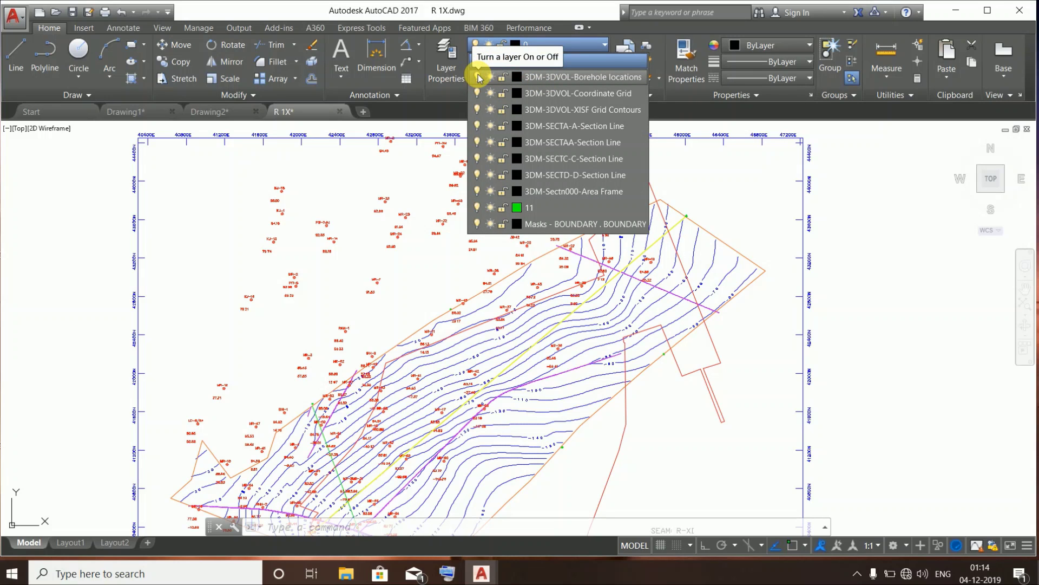
pyautogui.click(478, 77)
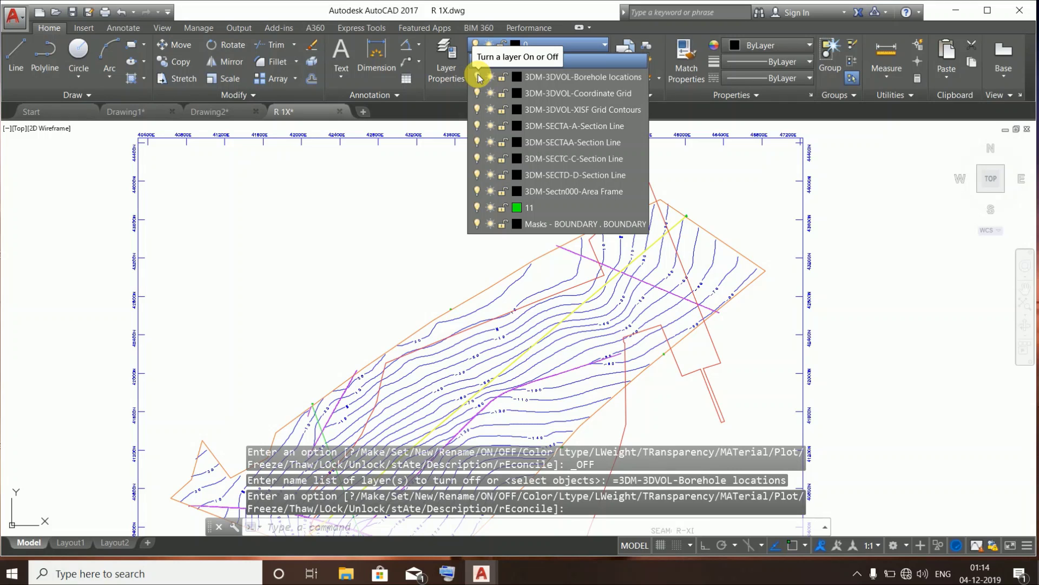
pyautogui.click(477, 93)
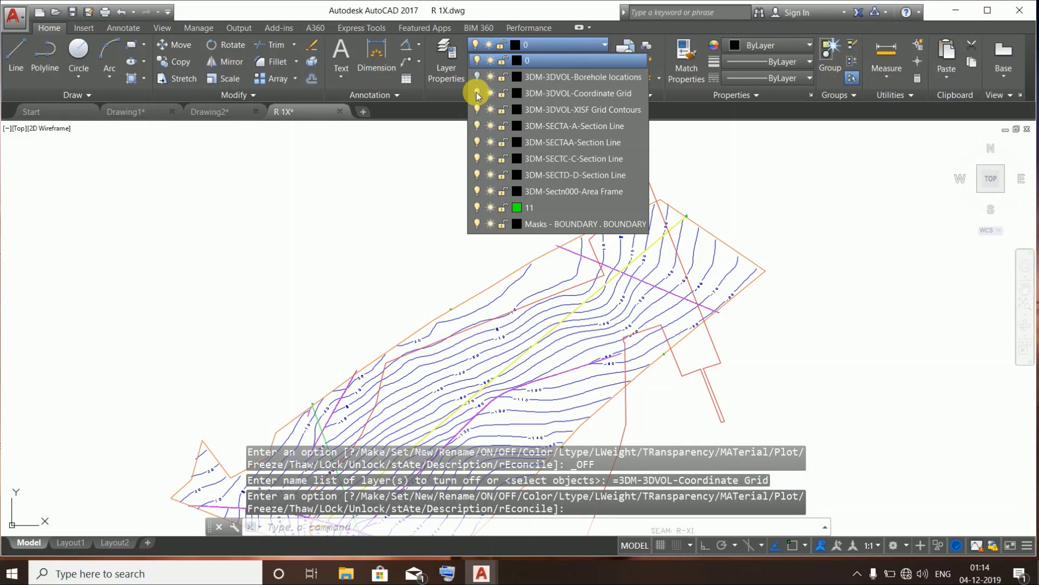
pyautogui.click(477, 110)
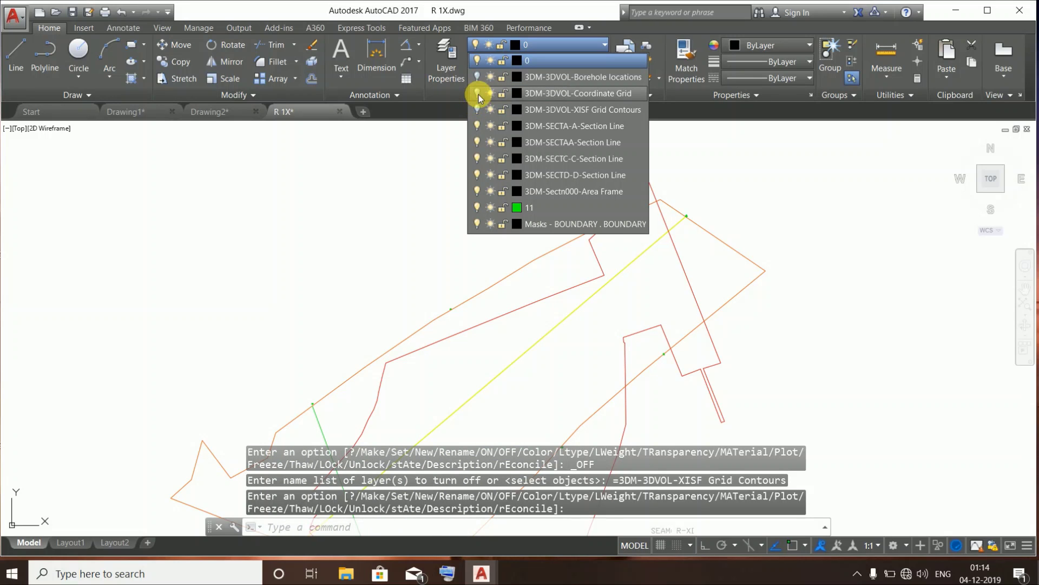
# Turn the XISF Grid Contours, Coordinate Grid and Borehole locations layers back on
pyautogui.click(477, 109)
pyautogui.click(477, 93)
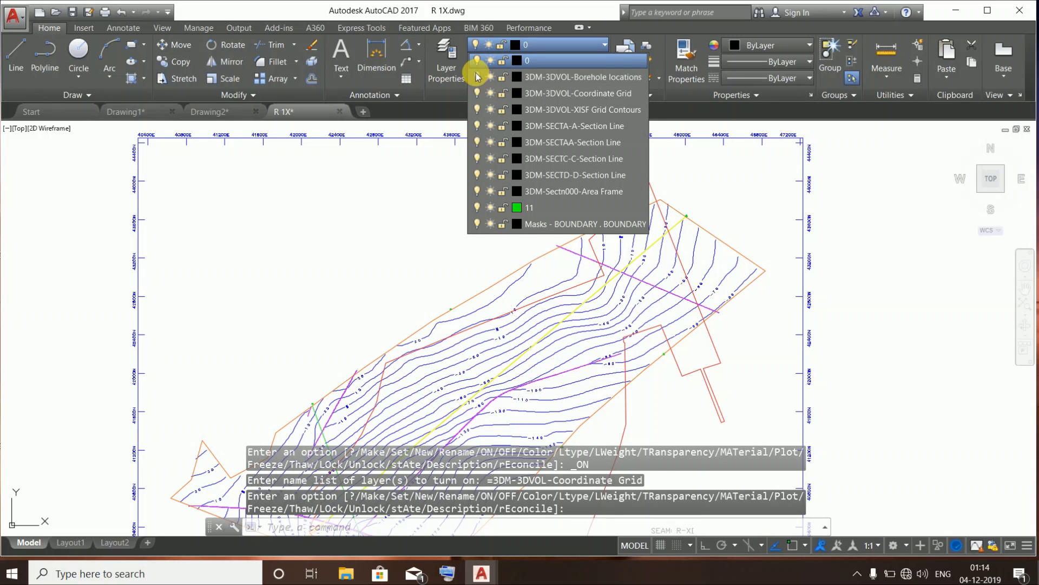
pyautogui.click(477, 77)
pyautogui.scroll(-2, 447, 246)
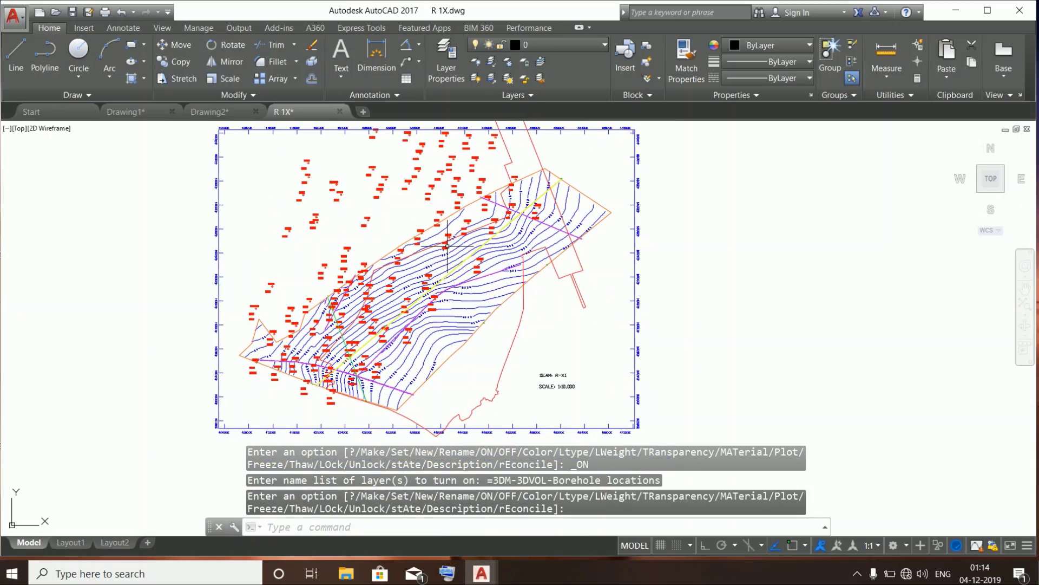
# Turn off the XISF Grid Contours, Coordinate Grid and Borehole locations layers again, leaving the boundary and section lines
pyautogui.scroll(8, 447, 247)
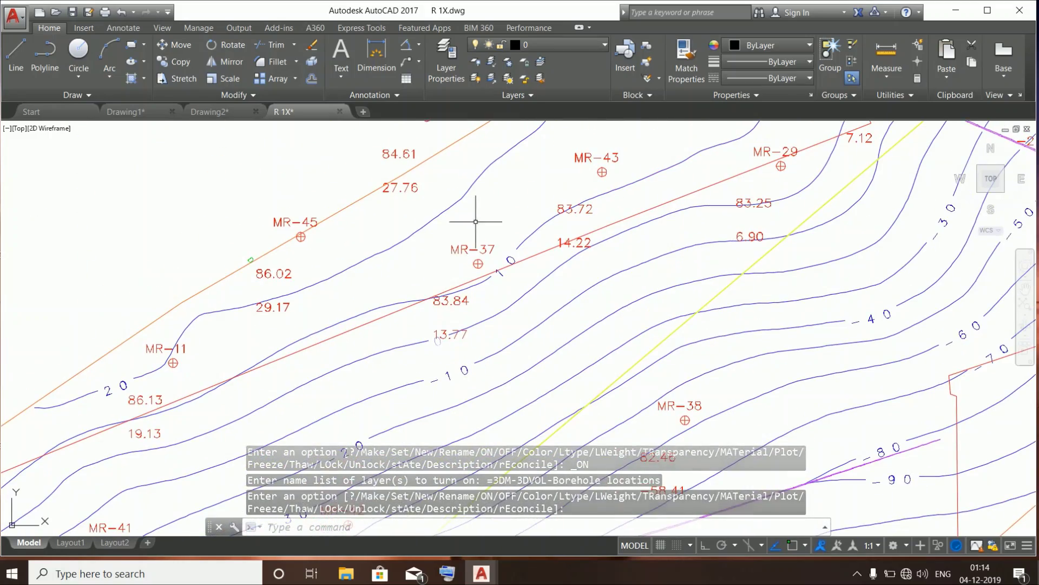
pyautogui.scroll(-5, 484, 218)
pyautogui.scroll(4, 471, 230)
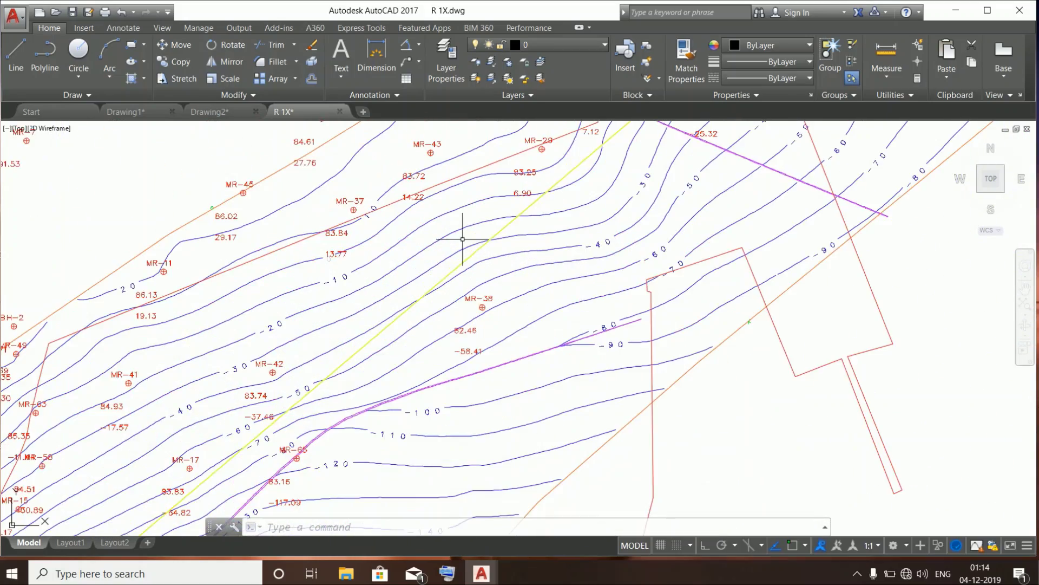
pyautogui.moveTo(470, 240); pyautogui.dragTo(487, 321, button='middle')
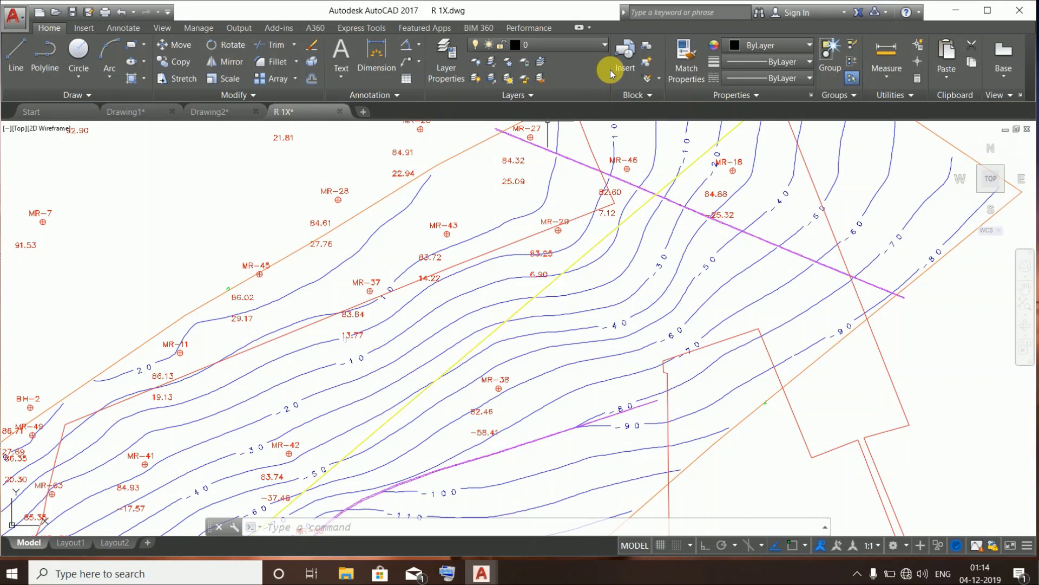
pyautogui.click(590, 48)
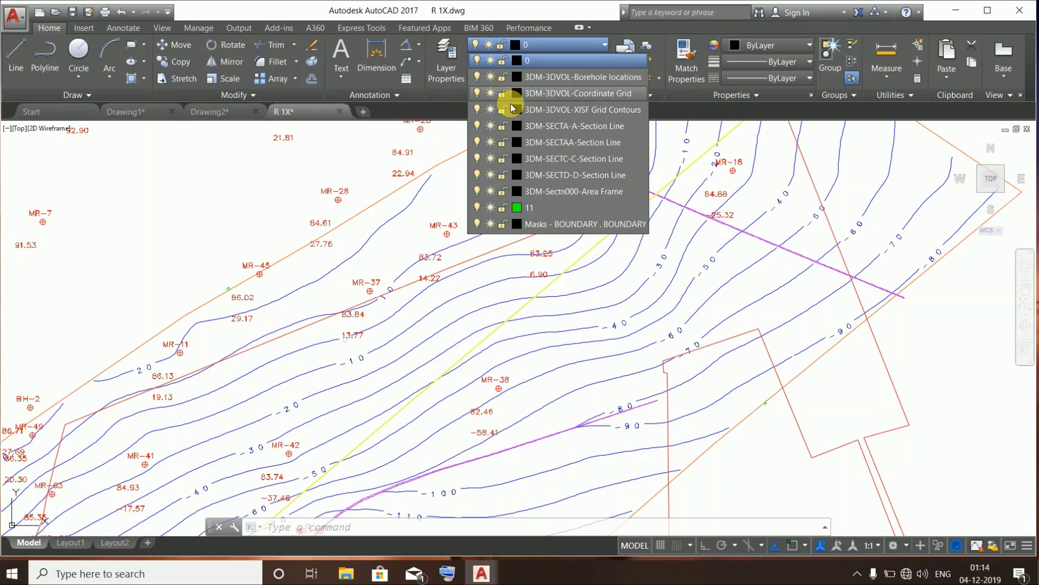
pyautogui.click(478, 108)
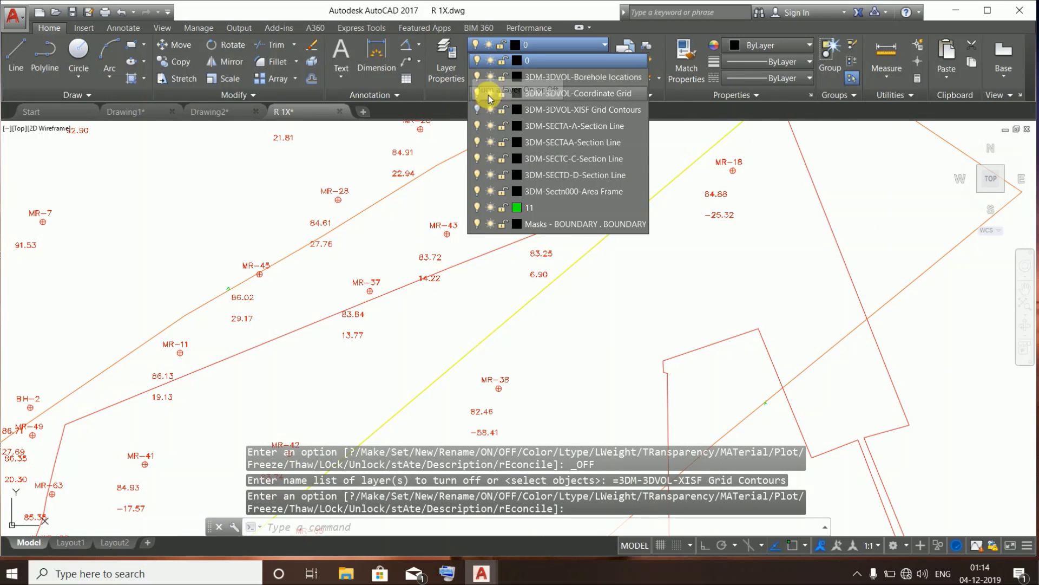
pyautogui.click(478, 95)
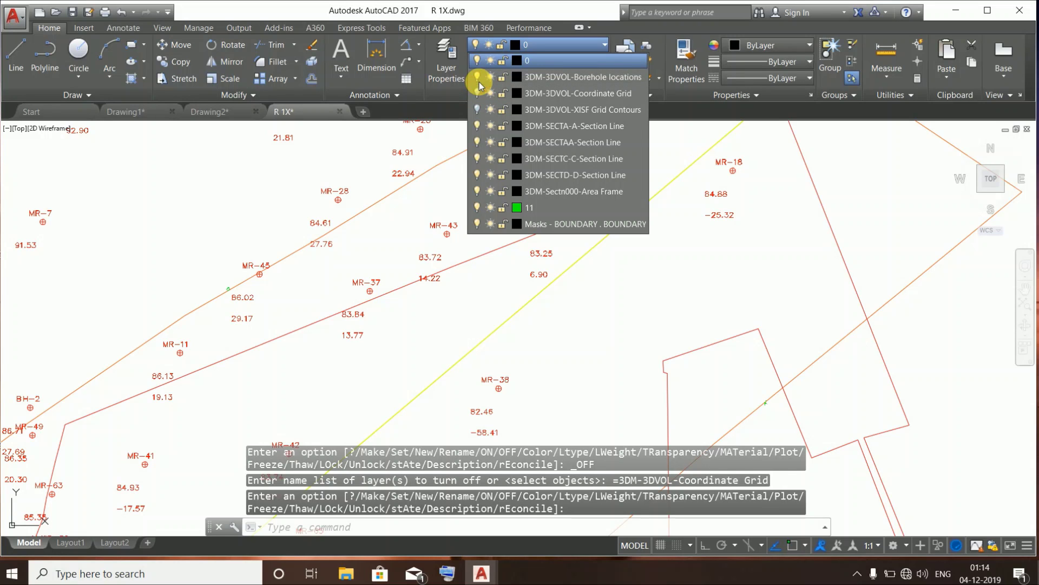
pyautogui.click(477, 78)
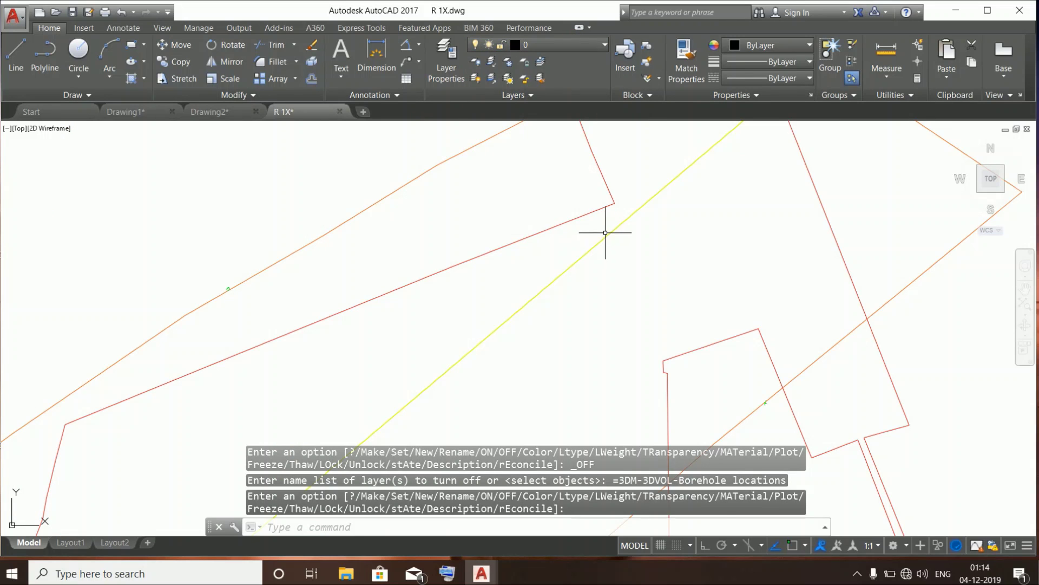
# Turn the 3DM-3DVOL-XISF Grid Contours layer back on and turn off the 3DM-SECTD-D-Section Line layer
pyautogui.moveTo(605, 233); pyautogui.dragTo(569, 299, button='middle')
pyautogui.moveTo(494, 363); pyautogui.dragTo(500, 301, button='middle')
pyautogui.click(574, 44)
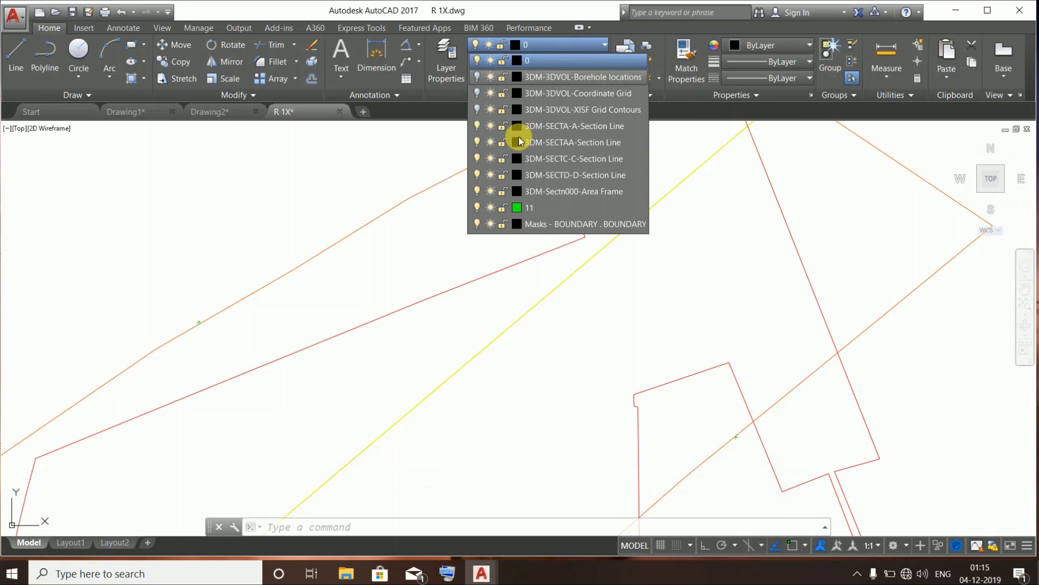
pyautogui.click(476, 109)
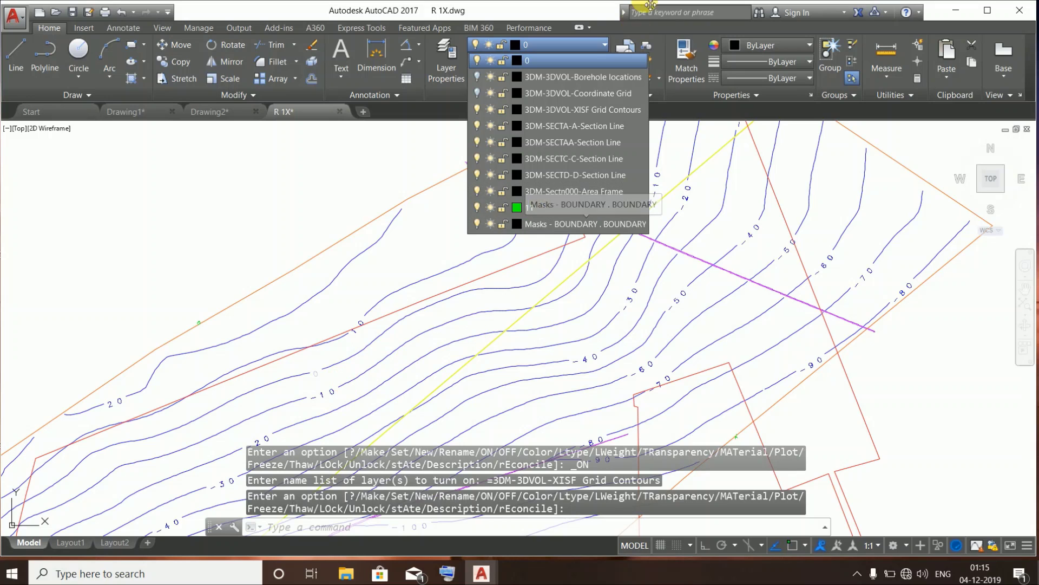
pyautogui.click(477, 176)
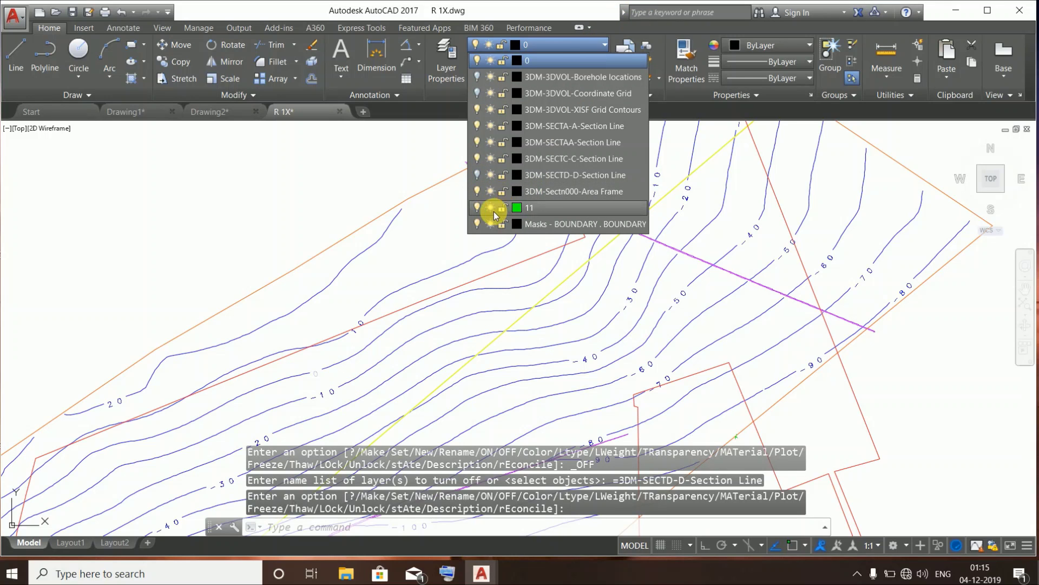
# Make layer 11 the current layer
pyautogui.click(547, 209)
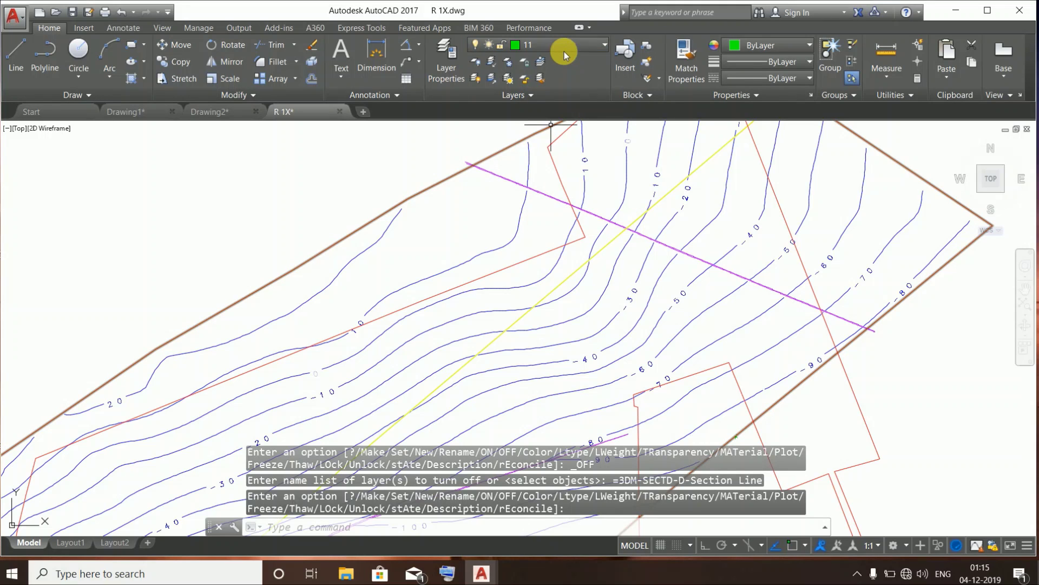
pyautogui.press('Escape')
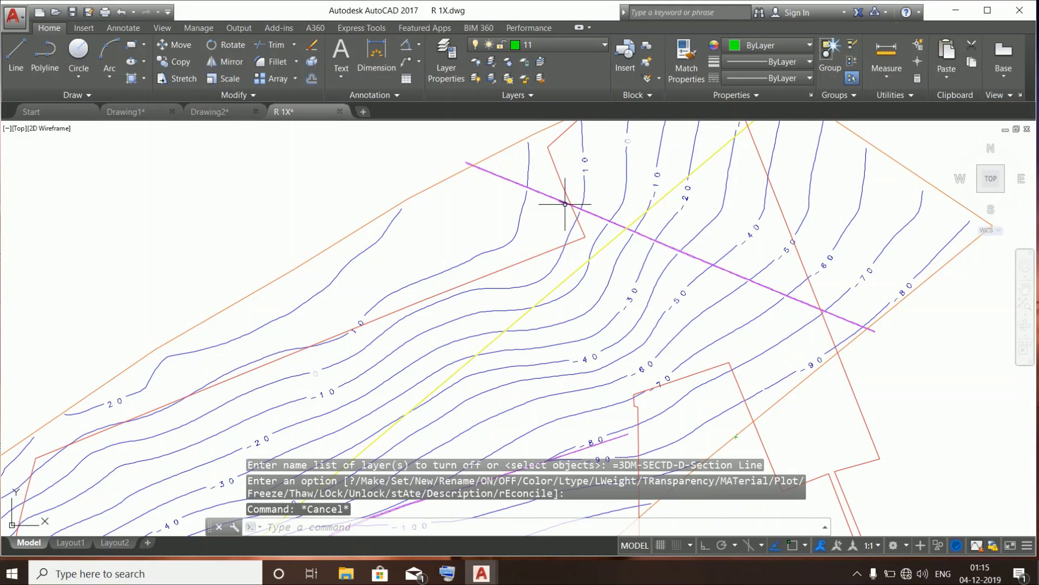
# Turn the 3DM-3DVOL-Borehole locations, 3DM-3DVOL-Coordinate Grid and 3DM-SECTD-D-Section Line layers back on
pyautogui.scroll(-4, 563, 202)
pyautogui.moveTo(558, 211); pyautogui.dragTo(446, 233, button='middle')
pyautogui.click(529, 44)
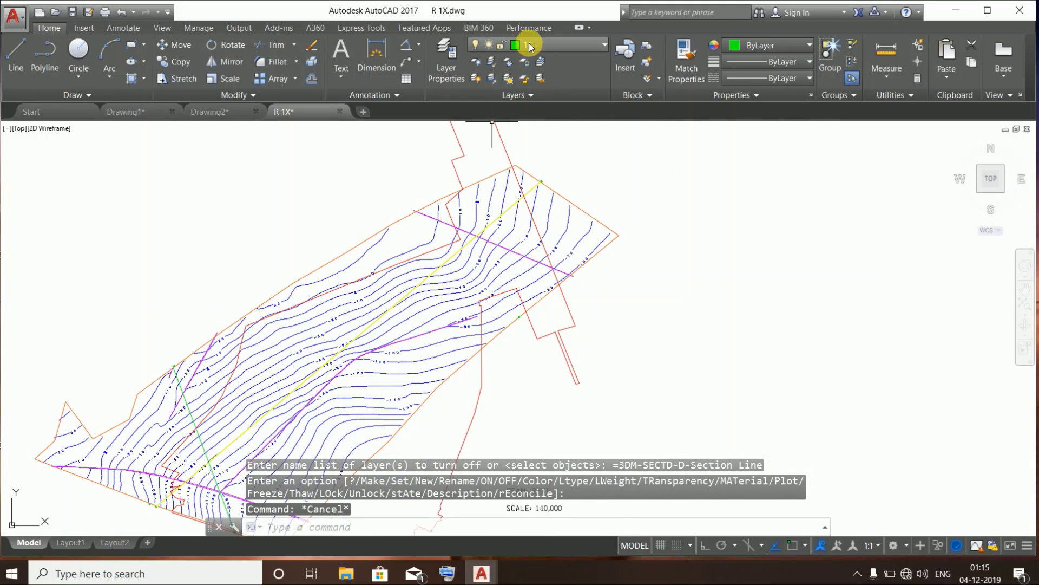
pyautogui.click(475, 77)
pyautogui.click(477, 93)
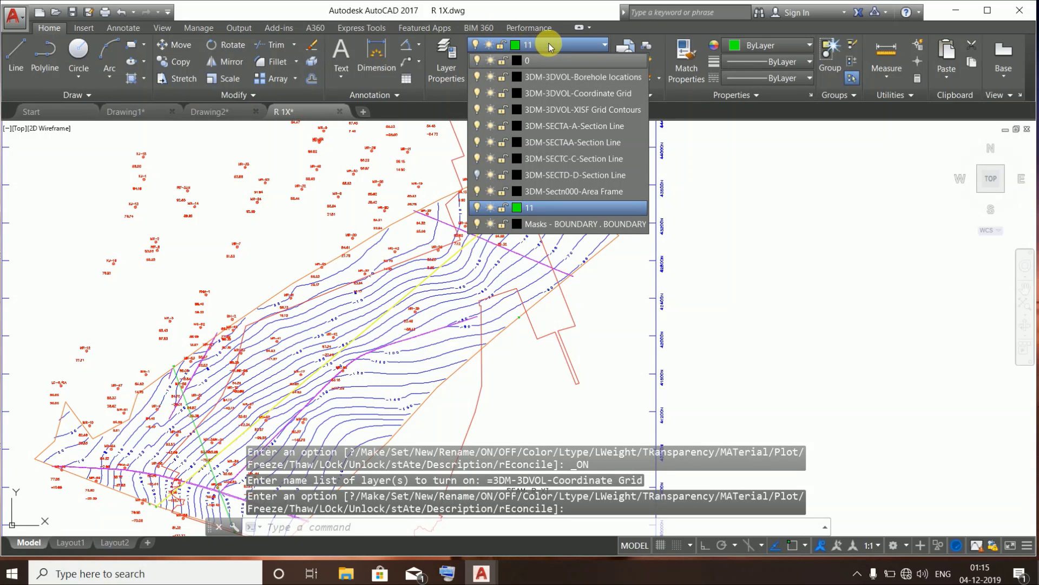
pyautogui.click(478, 174)
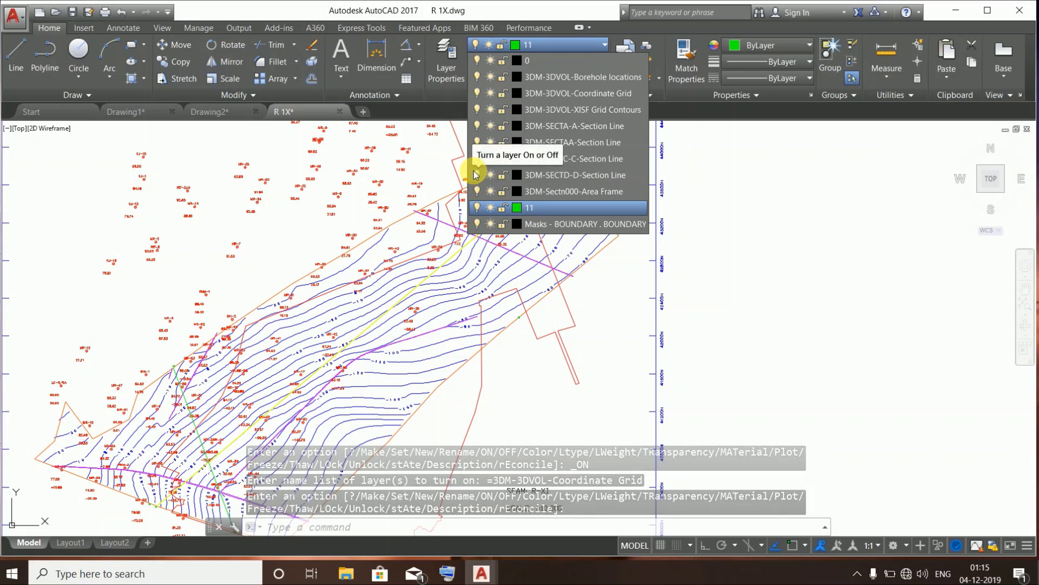
pyautogui.click(541, 46)
pyautogui.scroll(-5, 612, 244)
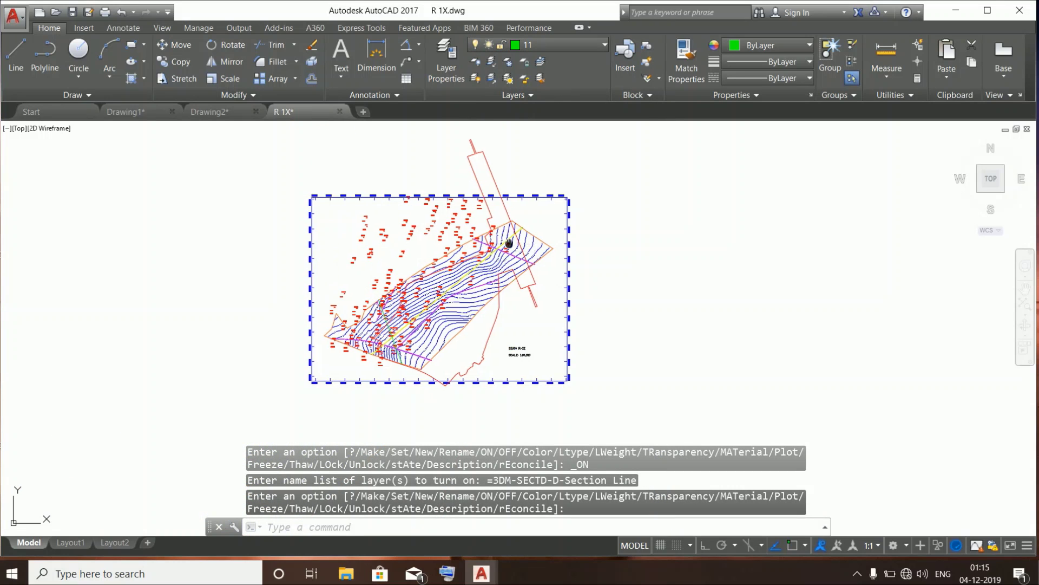
pyautogui.scroll(4, 613, 245)
pyautogui.scroll(2, 661, 233)
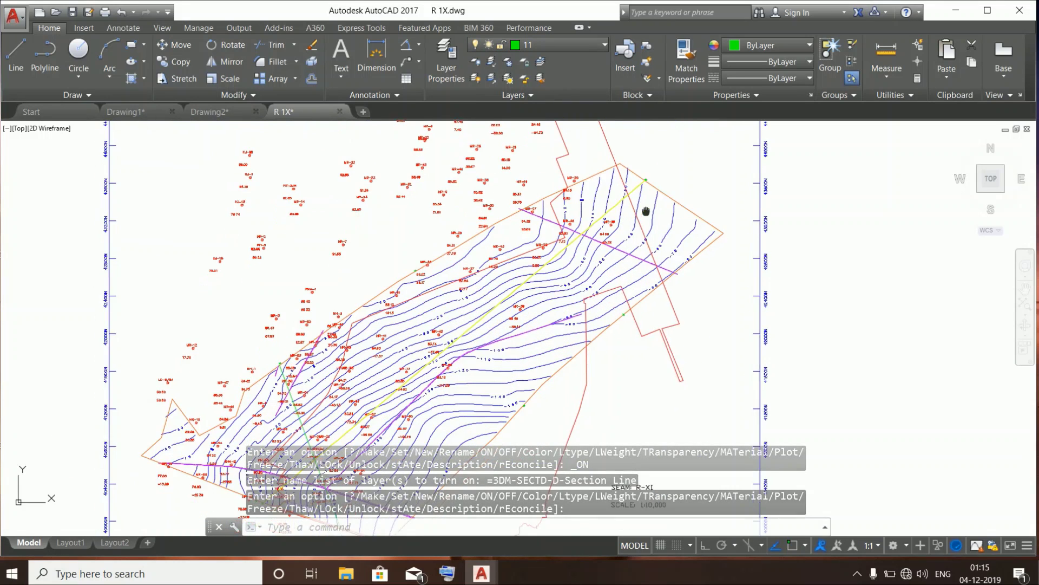
pyautogui.scroll(-3, 661, 233)
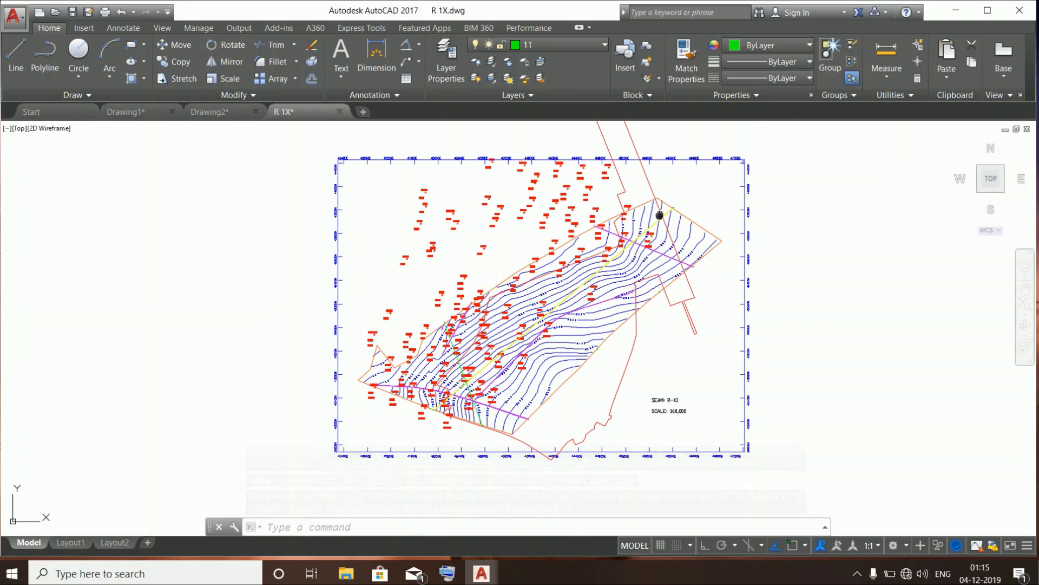
pyautogui.scroll(2, 652, 246)
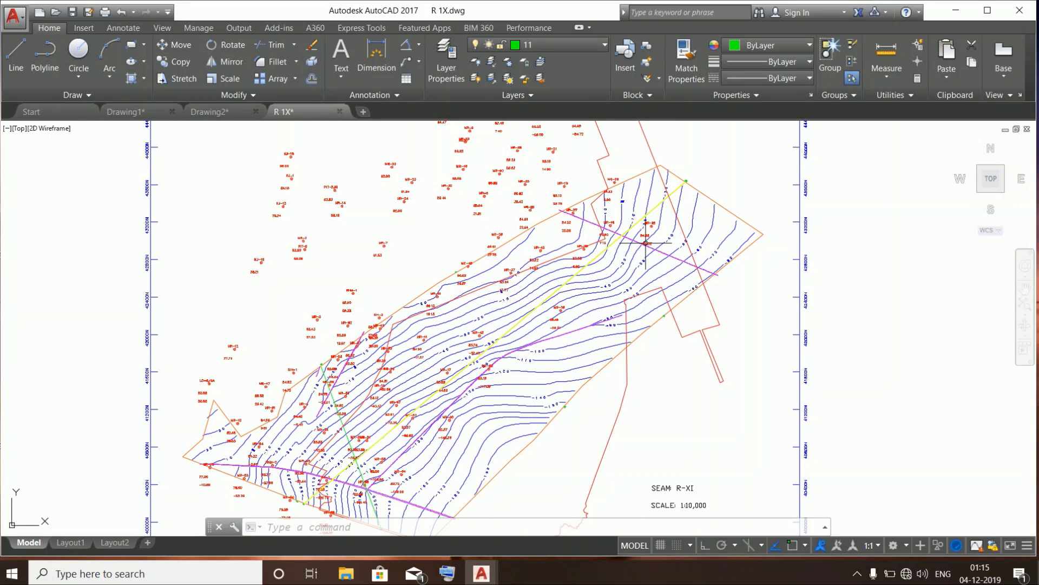